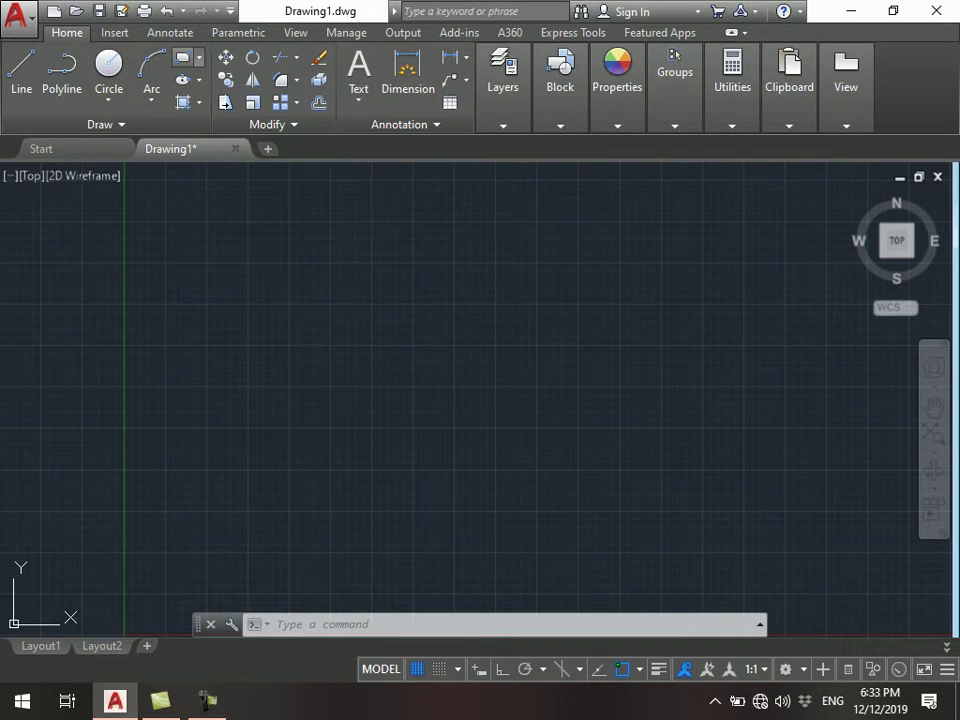
- Draw a rectangle near the middle of the drawing and turn on the classic menu bar
left_click(183, 57)
left_click(312, 292)
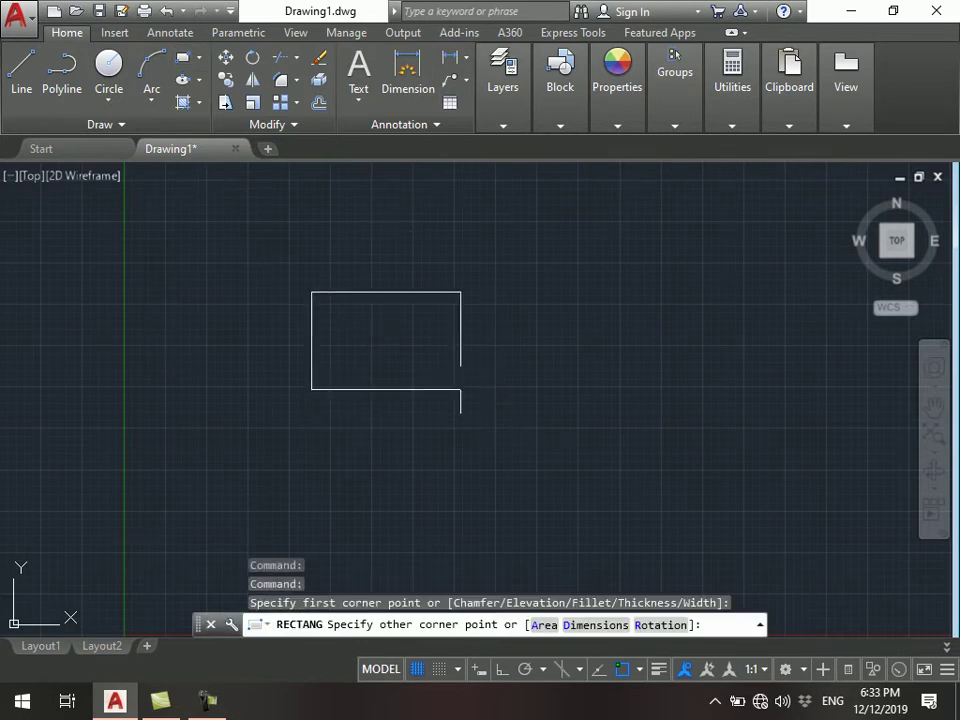
left_click(459, 383)
left_click(230, 11)
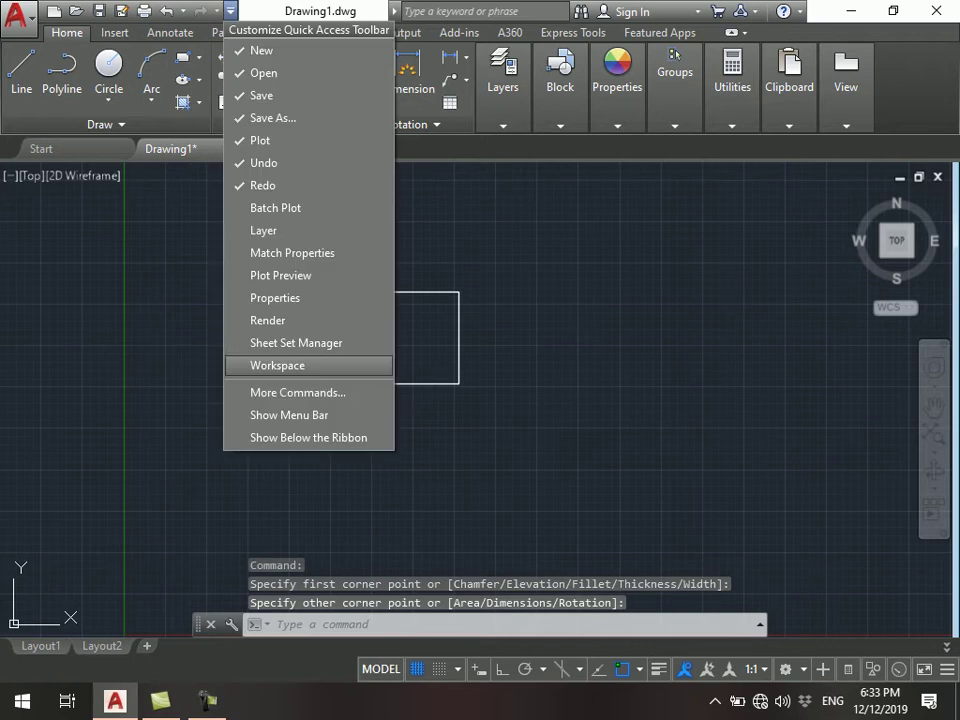
left_click(289, 414)
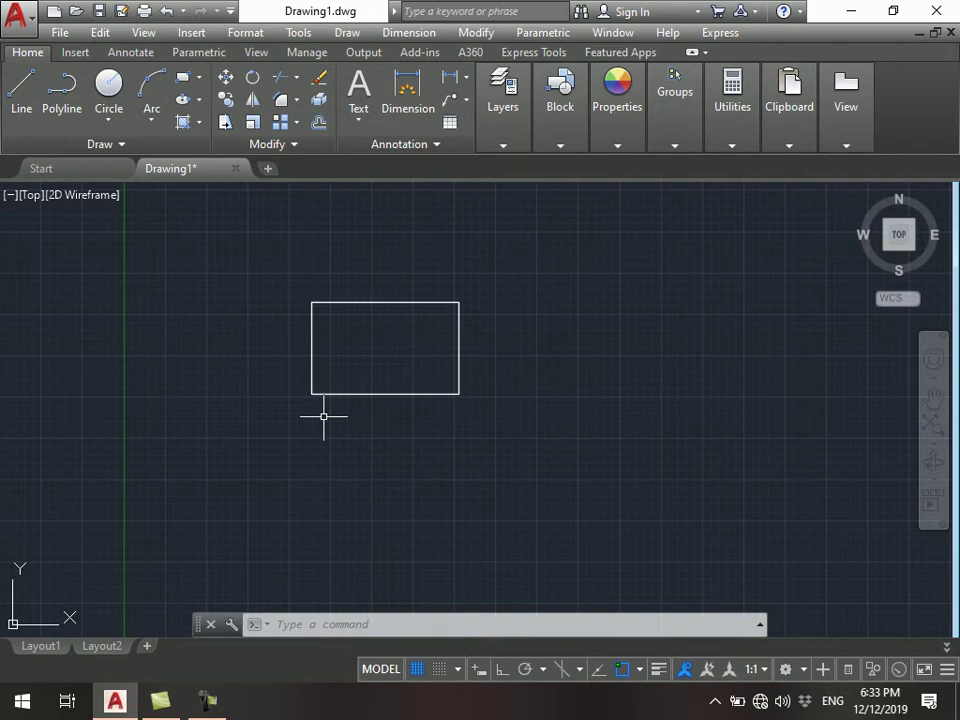
- Start single-line text to the right of the rectangle with height 0.24 and rotation 0
key("Escape")
left_click(358, 116)
left_click(366, 190)
scroll(558, 380, "up", 4)
left_click(558, 380)
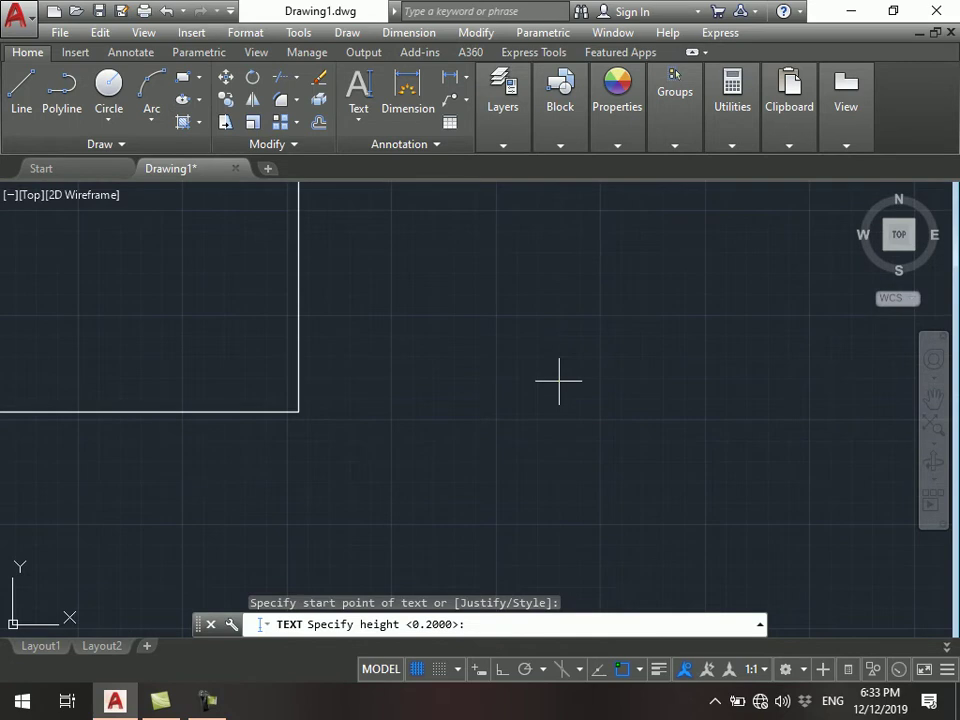
type("0.24")
key("Return")
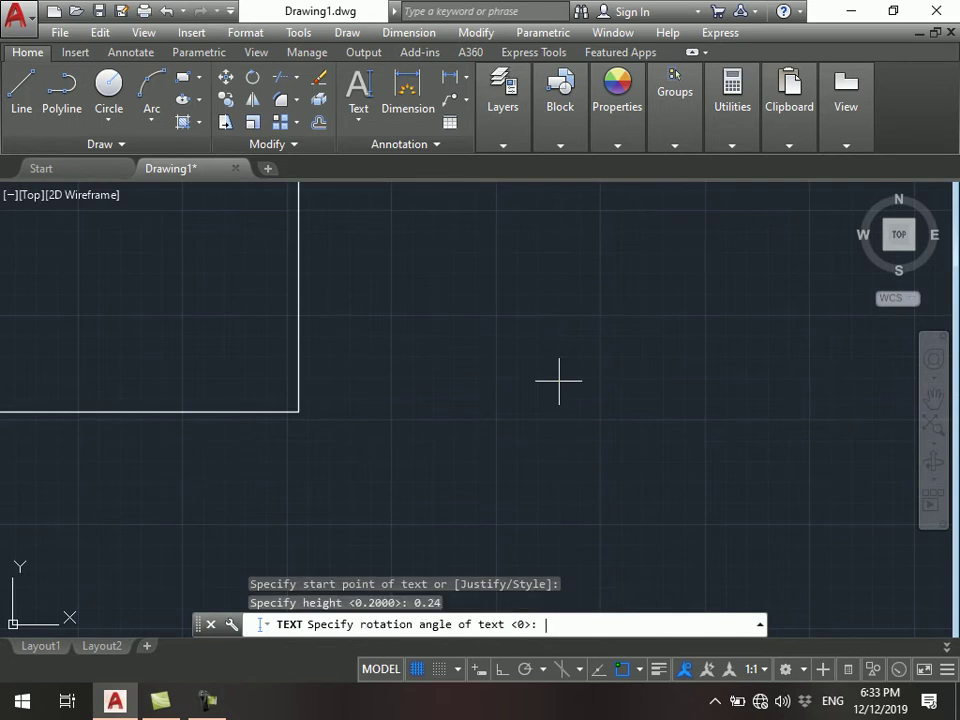
type("0")
key("Return")
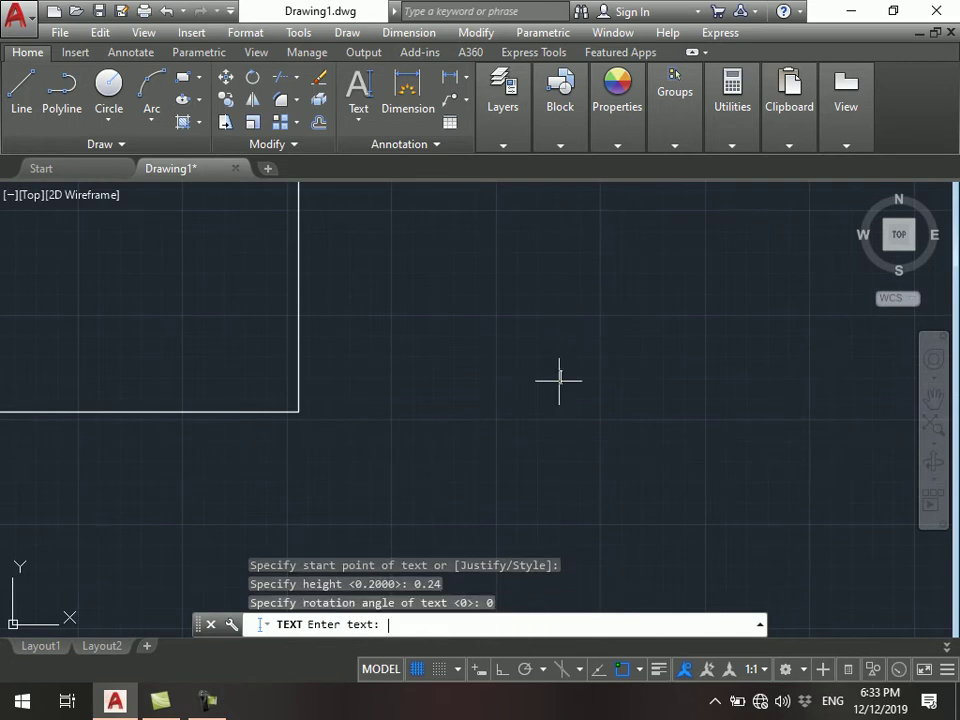
- Enter the text 'AutoCad', fixing the mistyped letters, and finish the text entry
type("AUTOcAD")
key("BackSpace")
key("BackSpace")
key("BackSpace")
key("BackSpace")
key("BackSpace")
key("BackSpace")
scroll(505, 377, "up", 3)
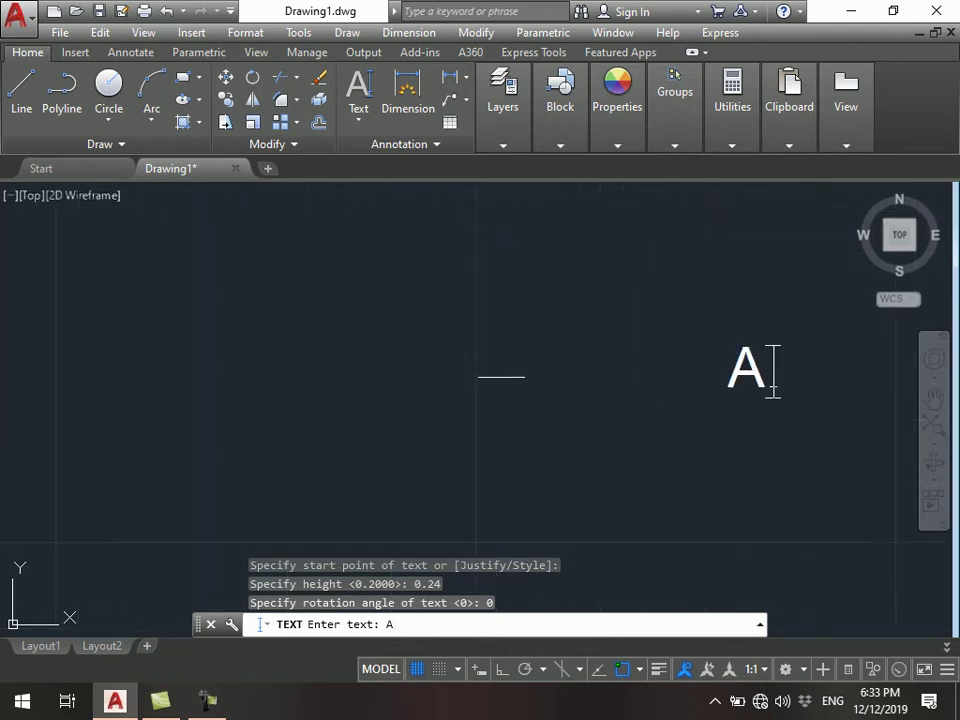
middle_click_drag(499, 377, 321, 407)
type("utoCa")
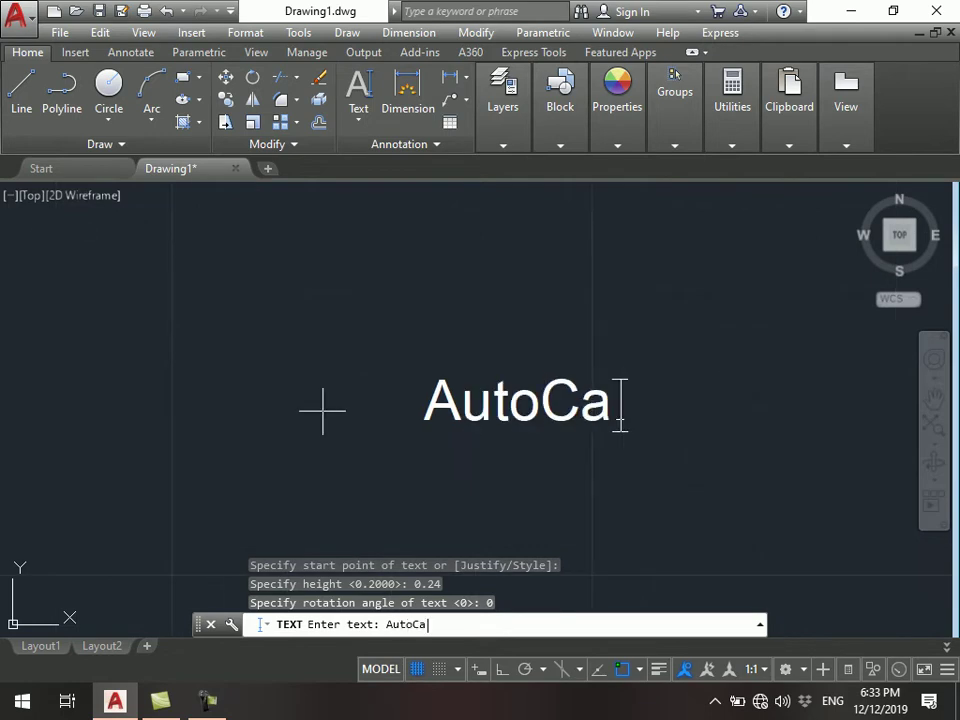
type("d")
left_click(356, 393)
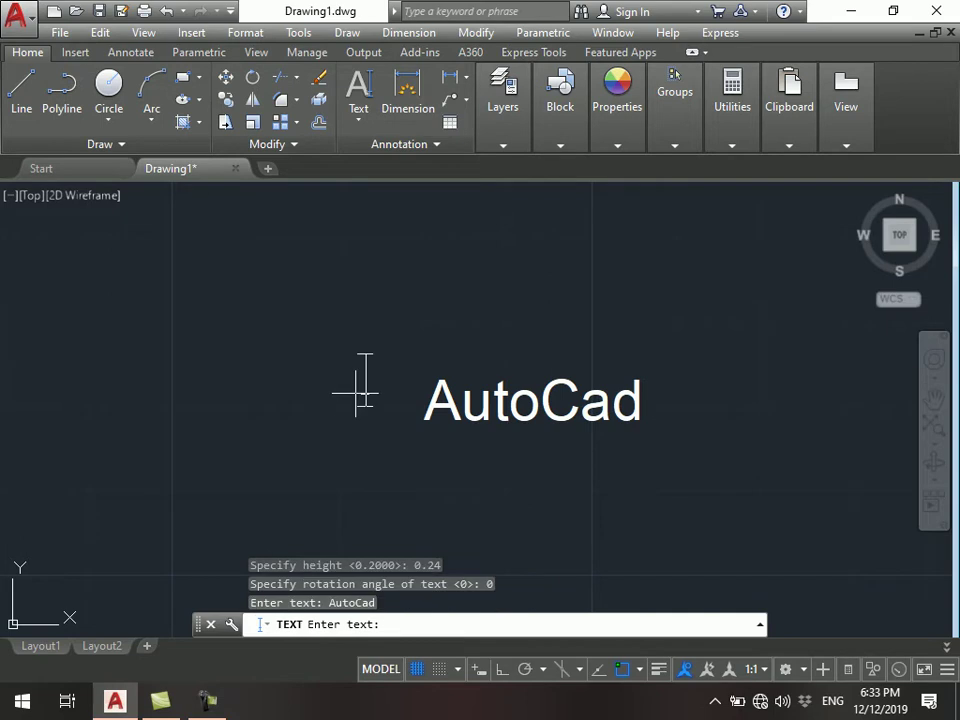
left_click(345, 372)
key("Escape")
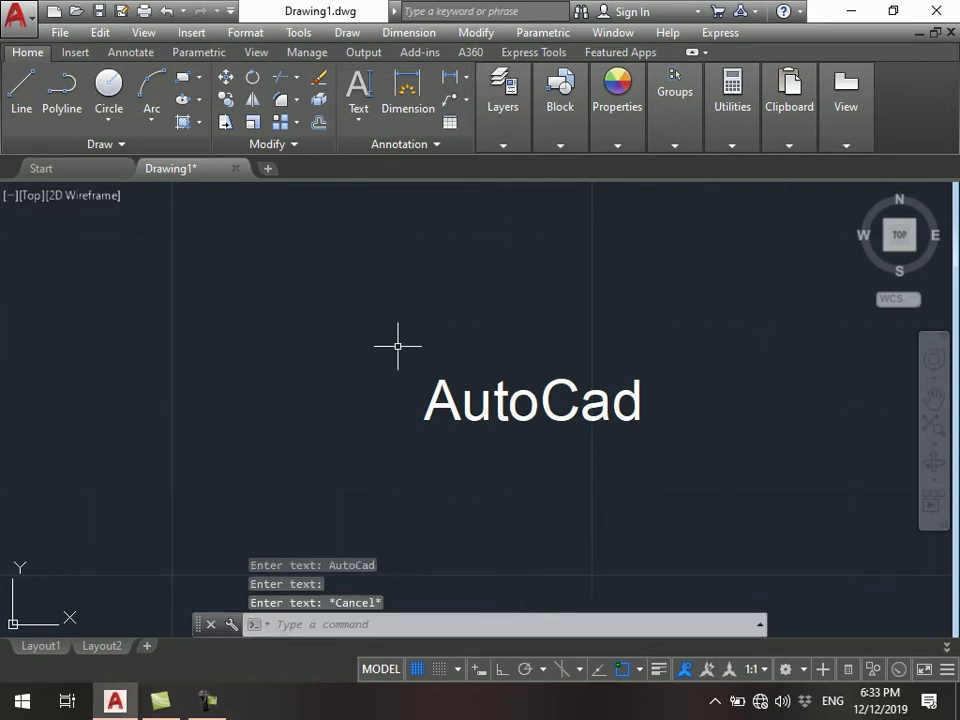
scroll(394, 343, "down", 2)
left_click(707, 315)
- Scale the AutoCad text by a factor of 3
left_click(564, 384)
type("sc")
key("Return")
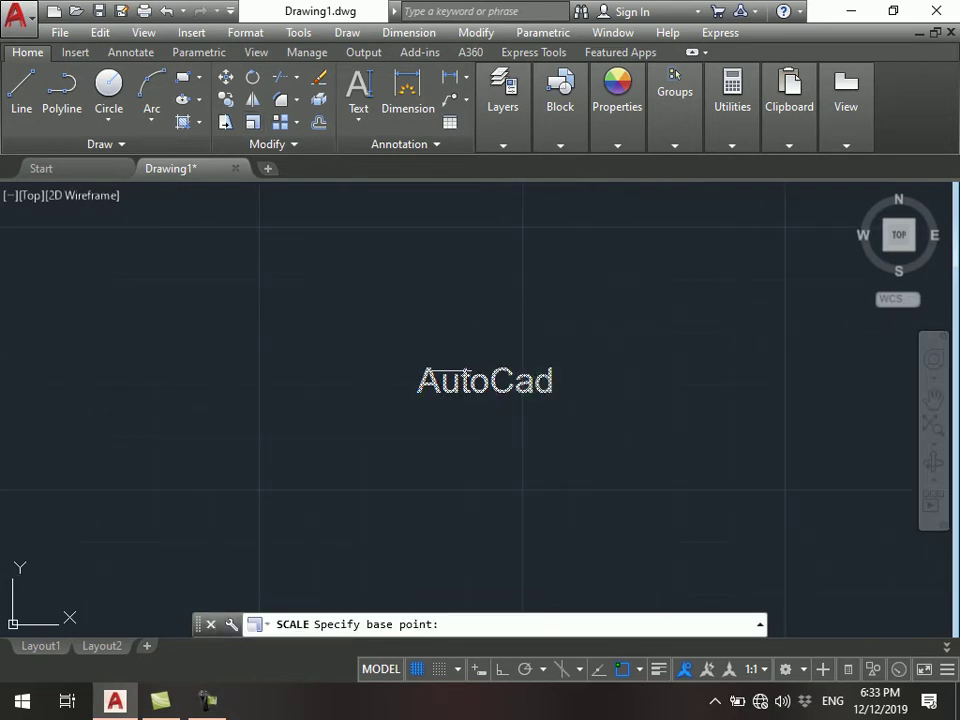
left_click(467, 350)
type("3")
key("Return")
scroll(548, 362, "down", 3)
- Move the enlarged AutoCad text inside the rectangle
left_click(548, 362)
left_click(504, 418)
type("m")
key("Return")
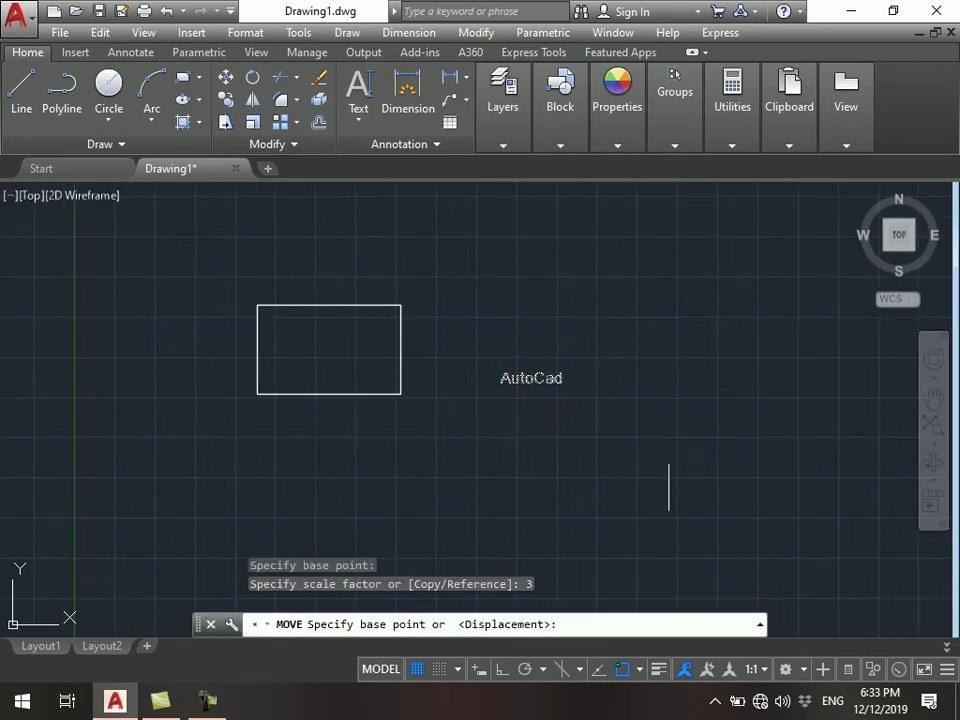
left_click(718, 497)
left_click(524, 453)
key("Escape")
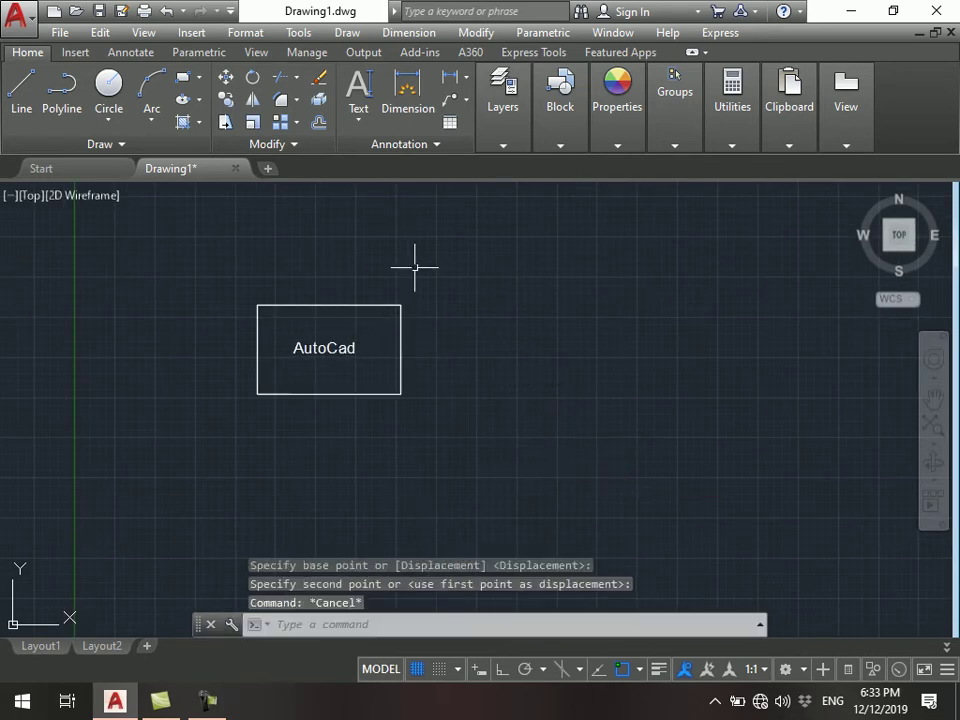
- Copy the rectangle horizontally to the right with Ortho on
left_click(413, 265)
left_click(362, 266)
type("co")
key("Return")
left_click(261, 268)
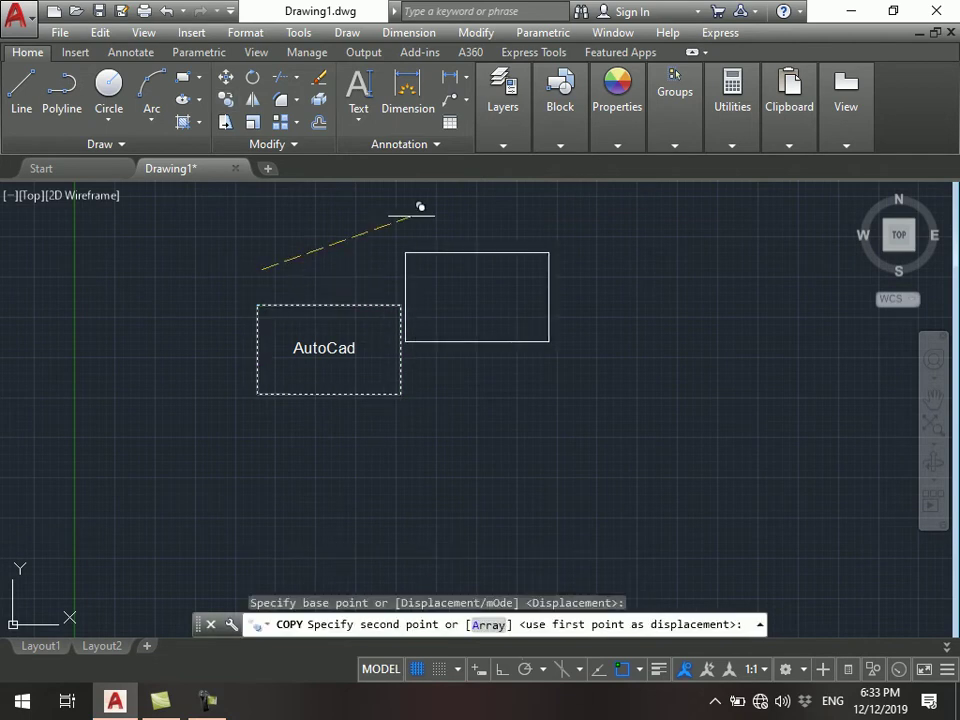
key("F8")
left_click(459, 268)
key("Escape")
scroll(440, 300, "up", 2)
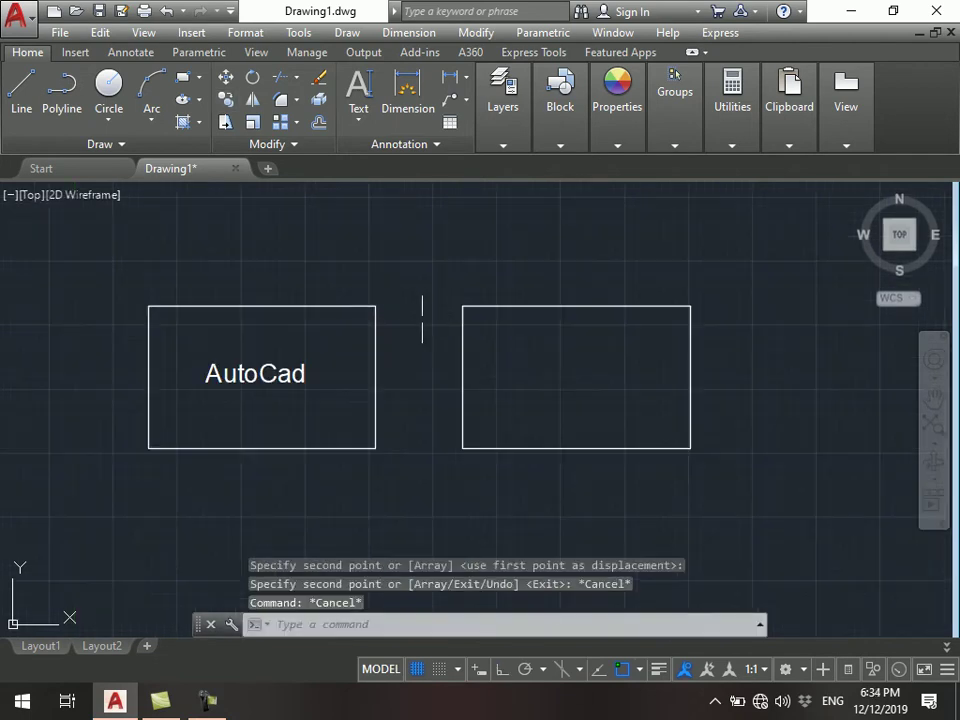
key("Escape")
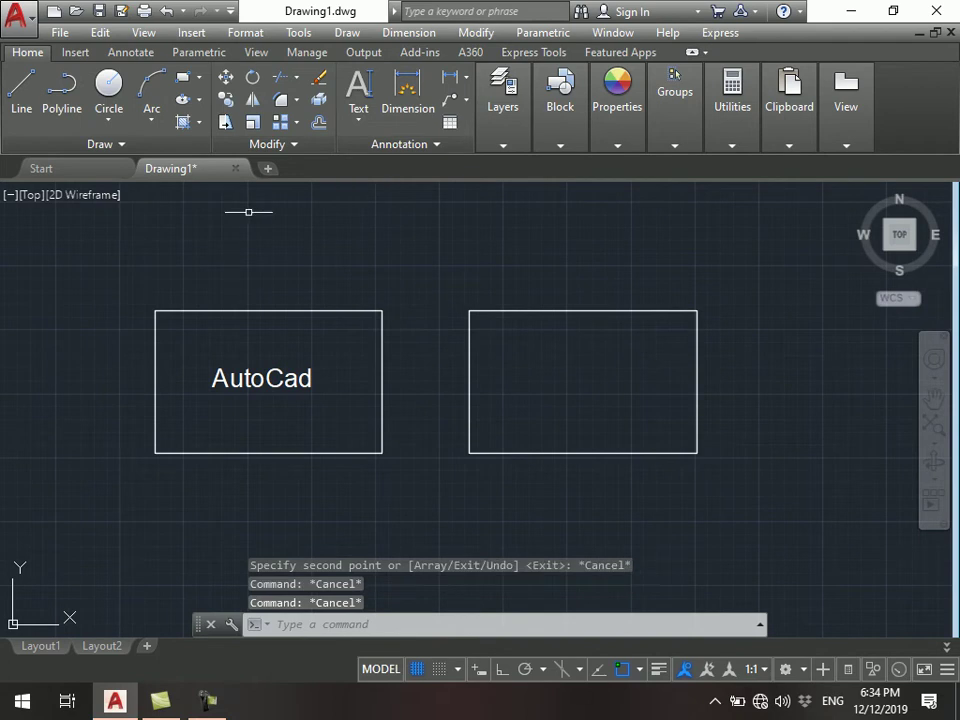
key("Escape")
type("h")
key("Return")
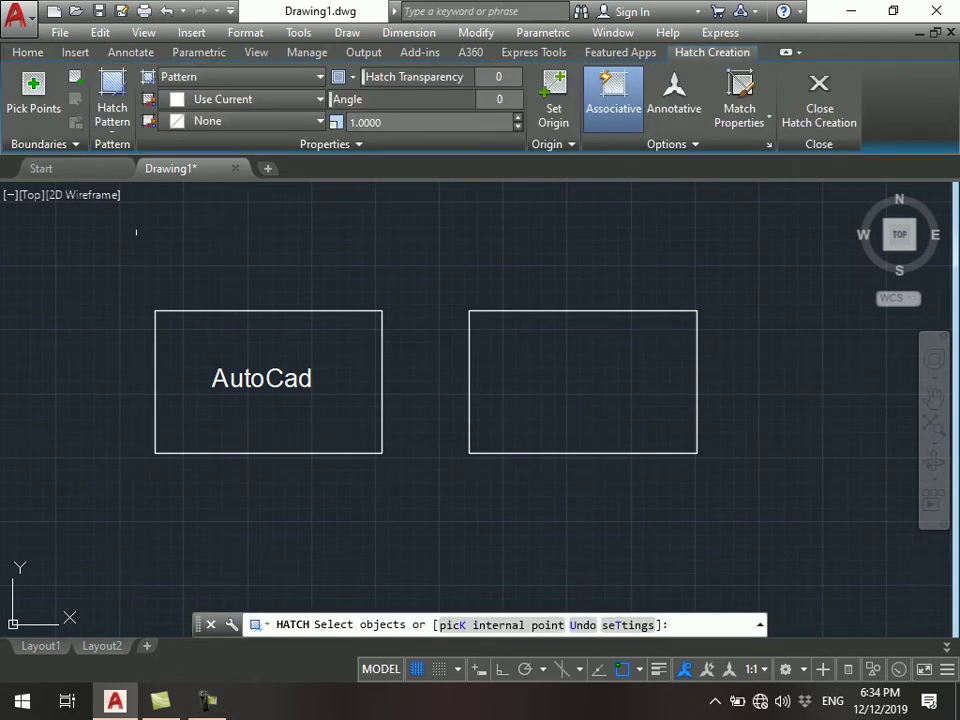
- Choose the ANSI31 pattern and hatch inside the left rectangle by picking a point
left_click(112, 100)
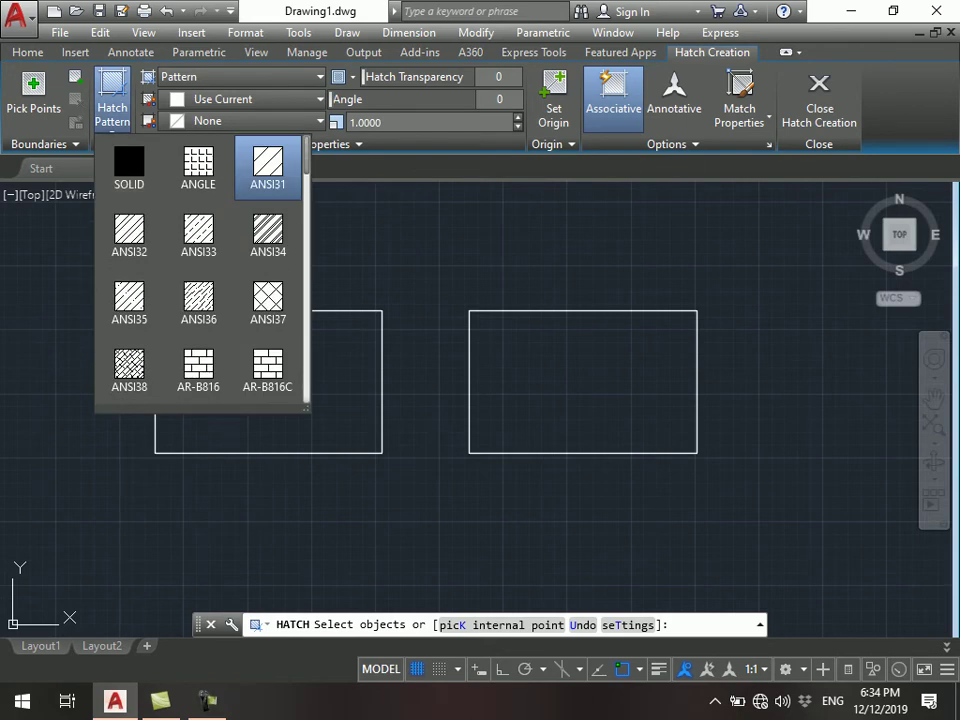
left_click(268, 163)
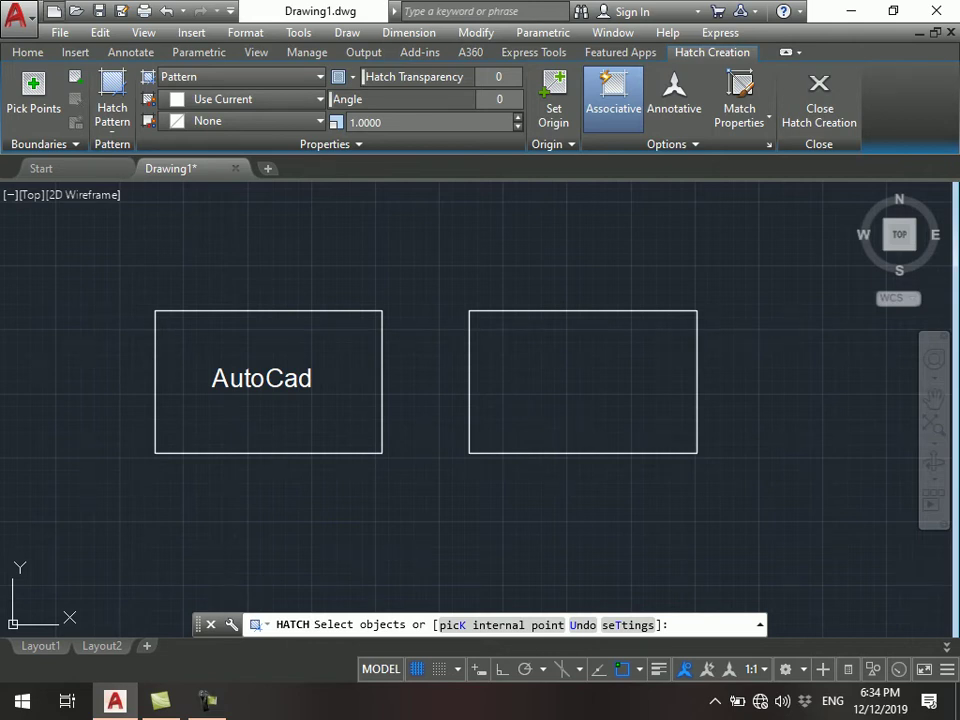
left_click(33, 95)
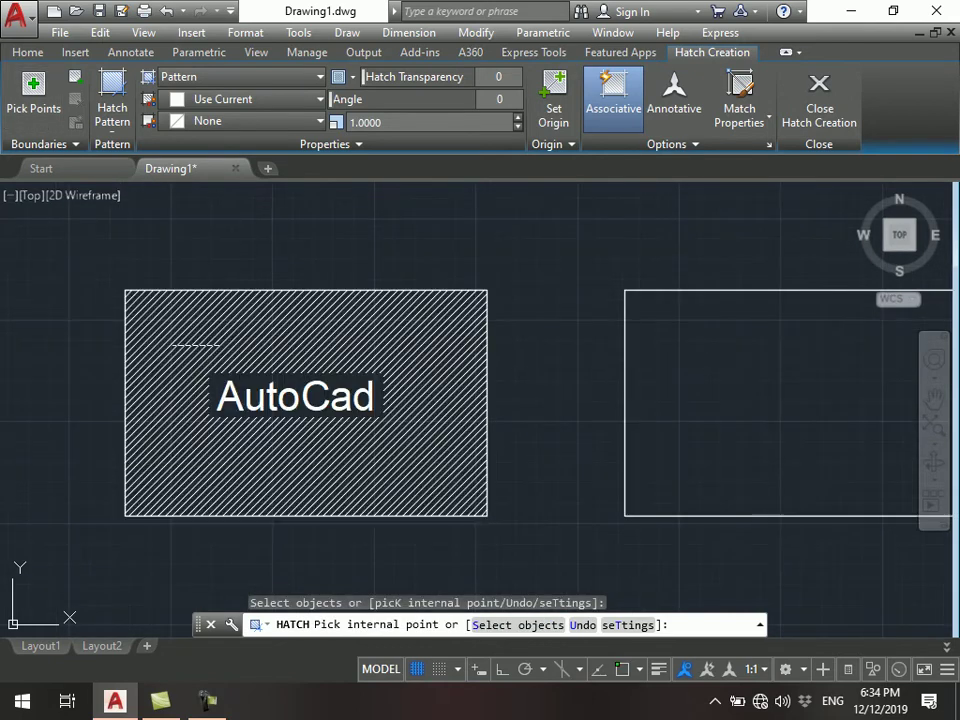
scroll(195, 340, "up", 2)
middle_click_drag(330, 315, 328, 284)
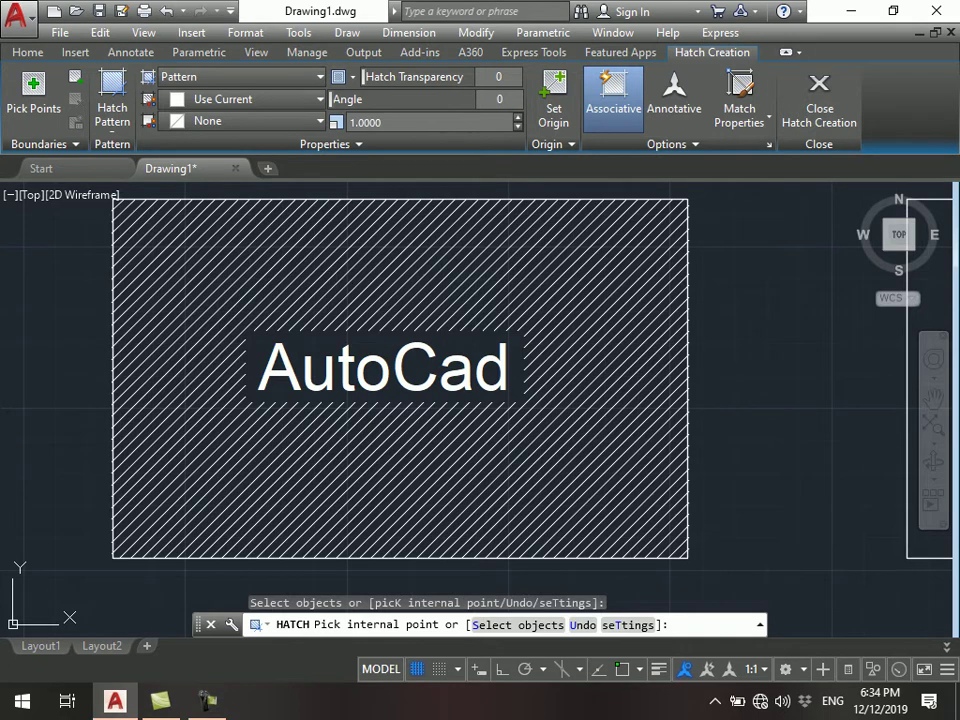
left_click(326, 279)
key("Escape")
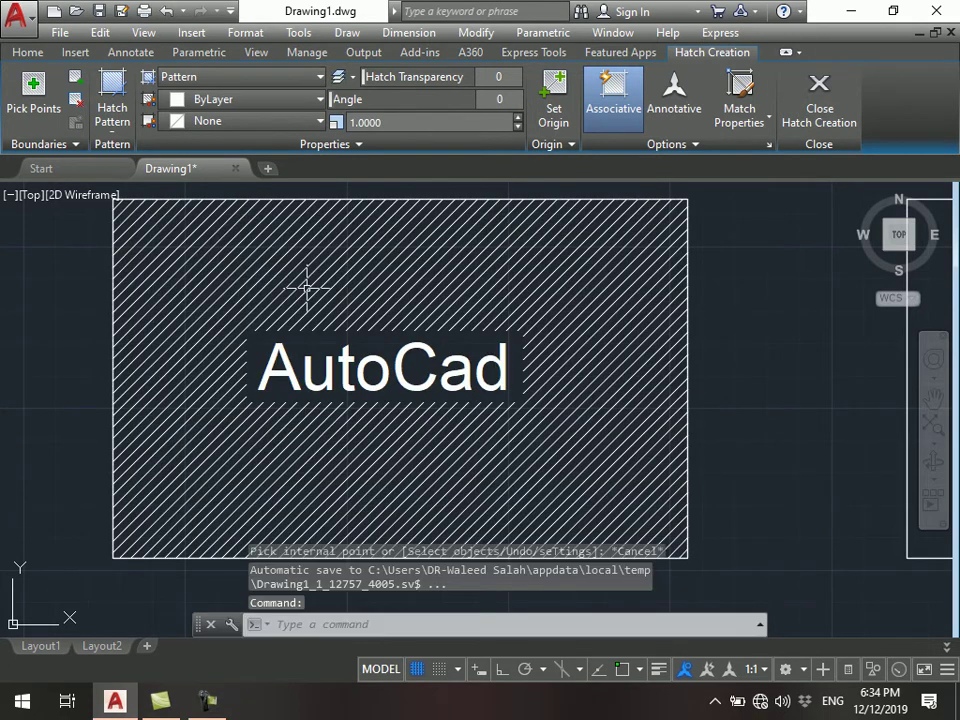
scroll(315, 285, "down", 2)
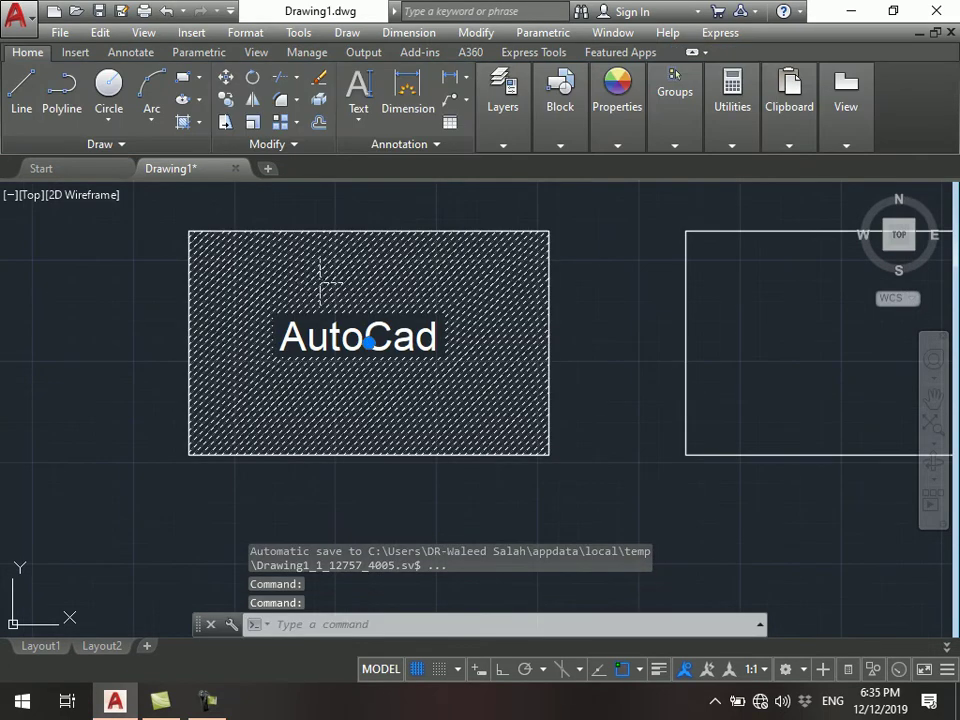
- Delete the hatch and re-hatch the left rectangle by selecting it as the boundary
key("Delete")
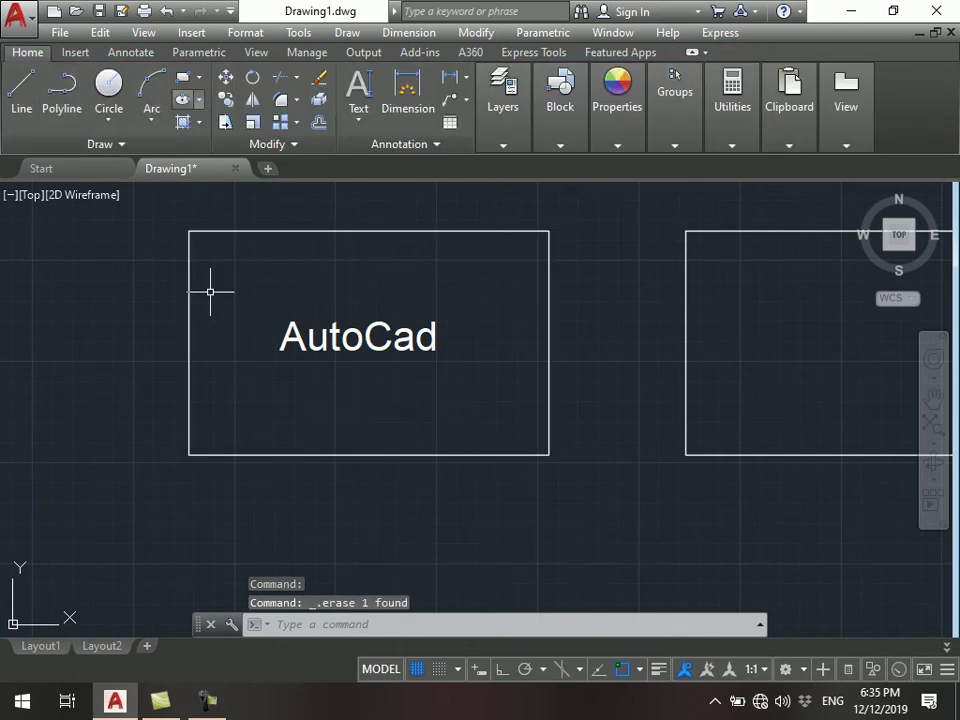
type("h")
key("Return")
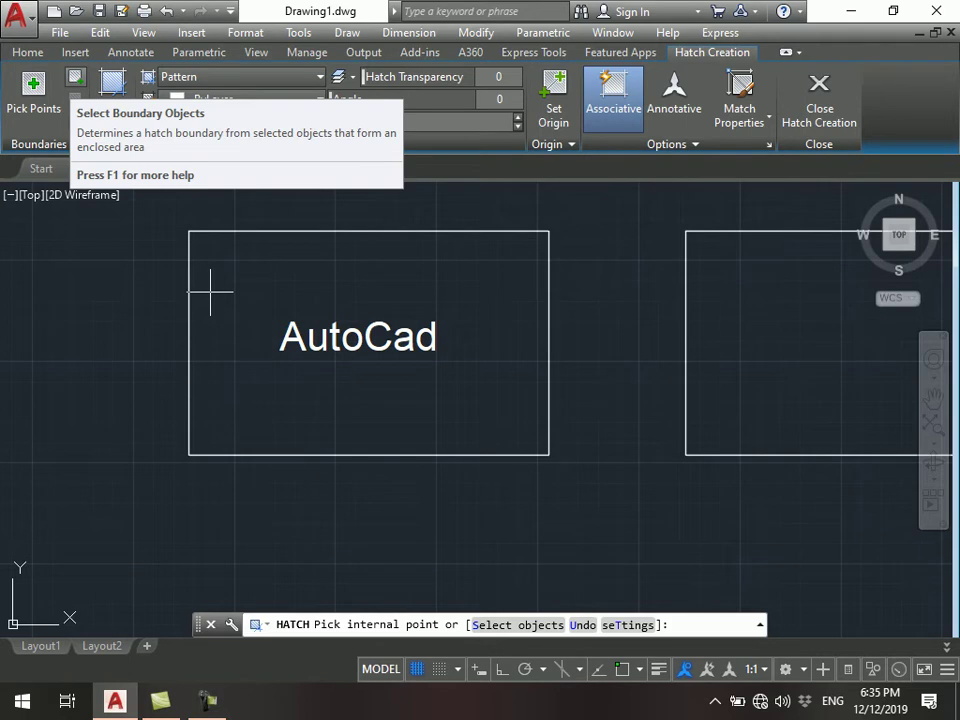
left_click(75, 77)
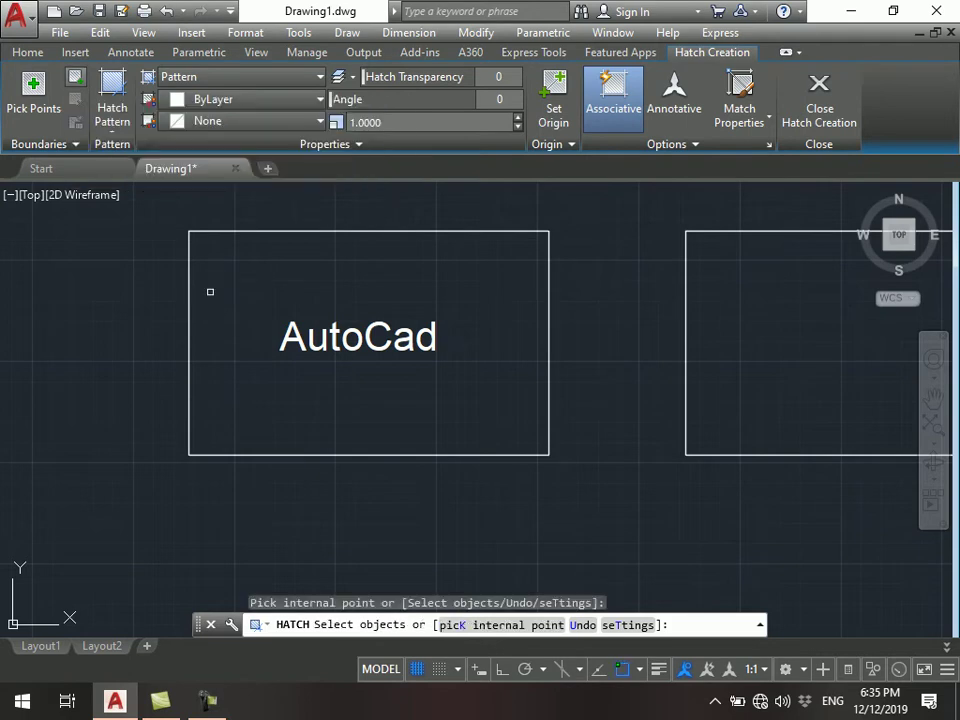
left_click(256, 229)
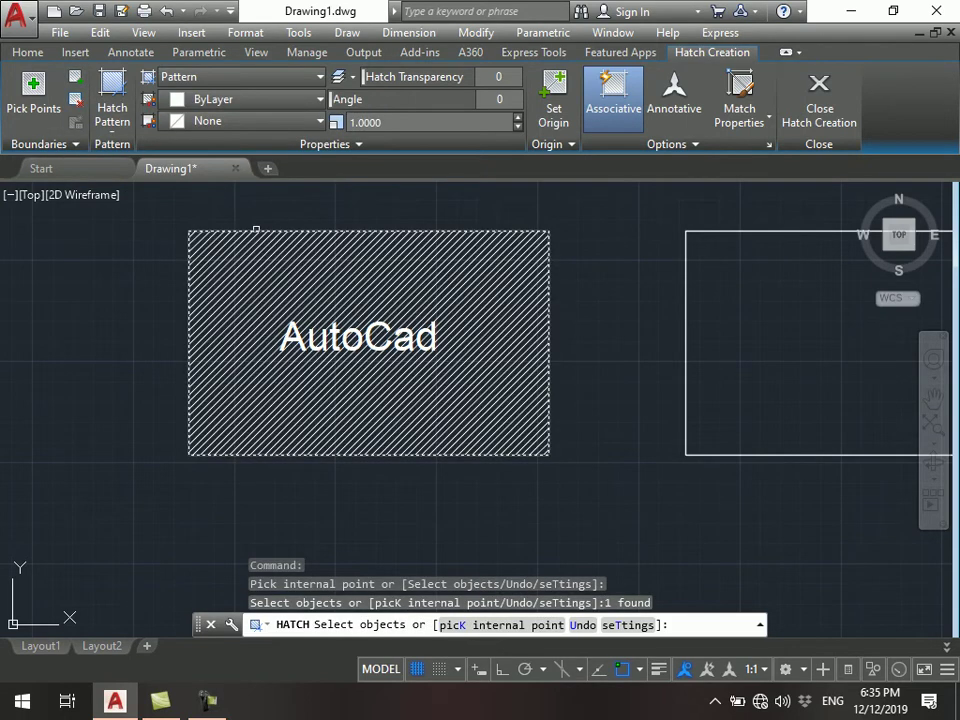
key("Escape")
scroll(290, 212, "up", 2)
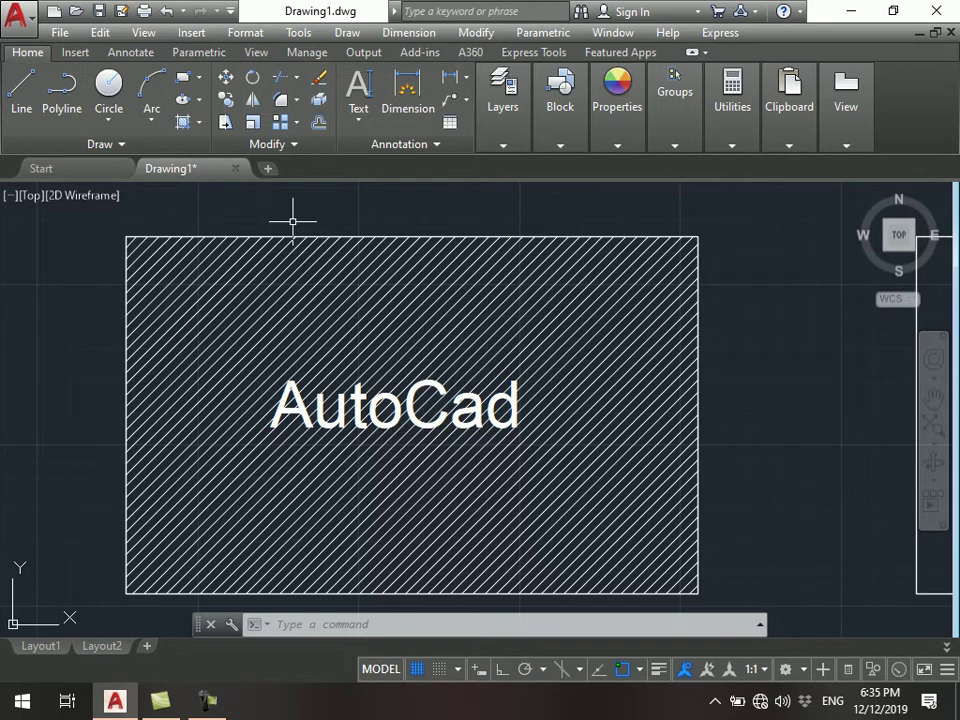
- Erase the hatch fill with E and pan so both rectangles show
key("Escape")
key("Escape")
left_click(314, 305)
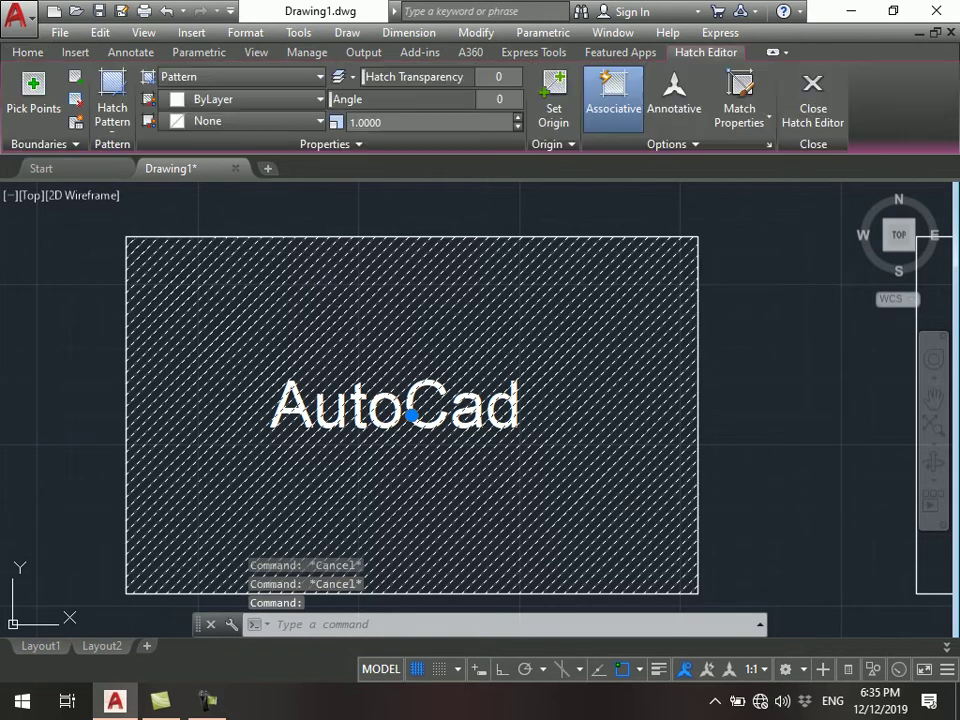
type("e")
key("Return")
scroll(300, 300, "down", 4)
key("Escape")
middle_click_drag(232, 203, 180, 249)
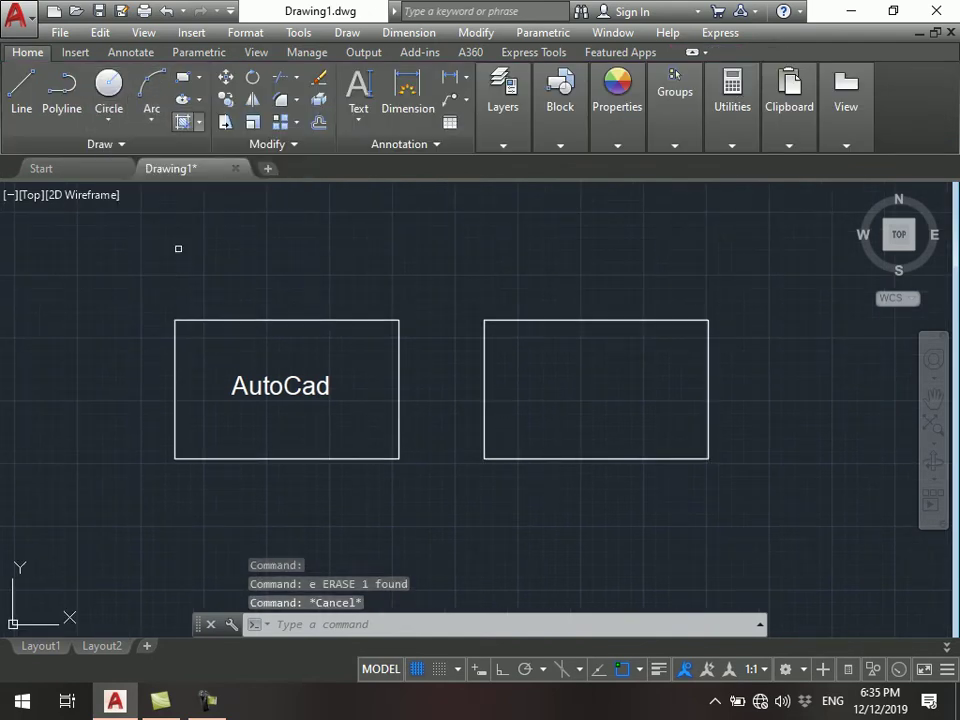
- Start HATCH and enlarge the pattern gallery to show every hatch pattern
type("h")
key("Return")
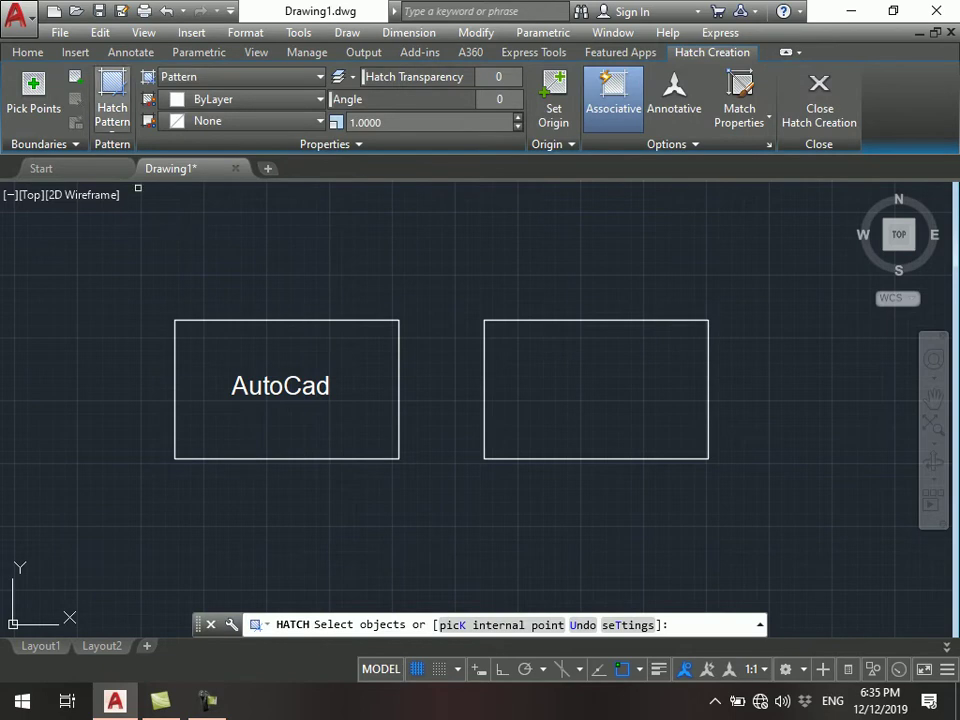
left_click(112, 105)
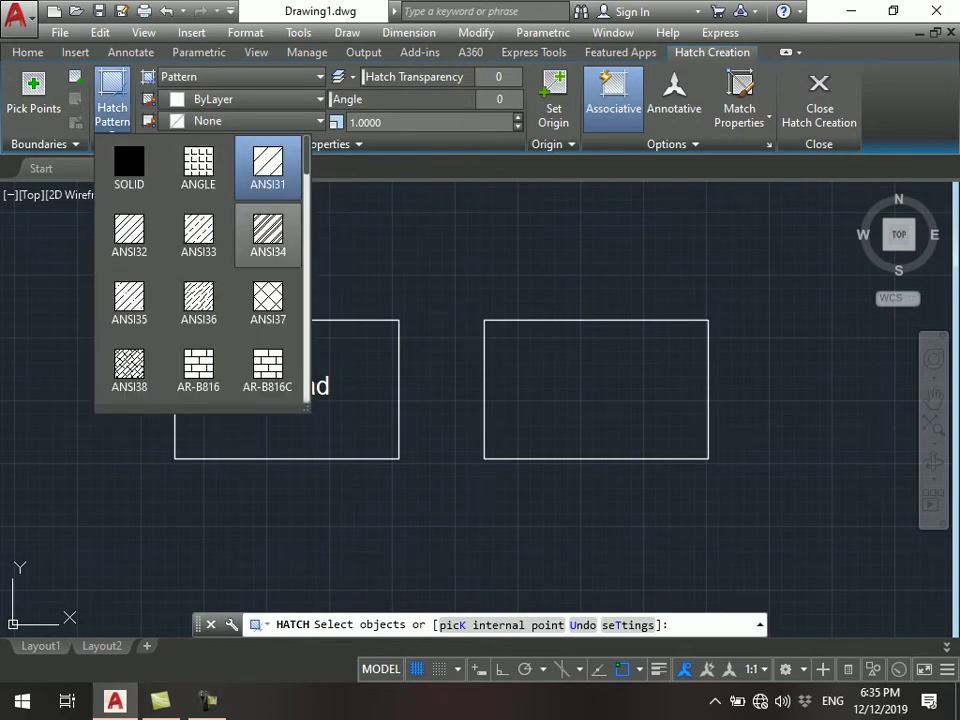
mouse_move(305, 405)
left_mouse_down()
mouse_move(378, 528)
mouse_move(856, 528)
mouse_move(857, 568)
mouse_move(862, 543)
left_mouse_up()
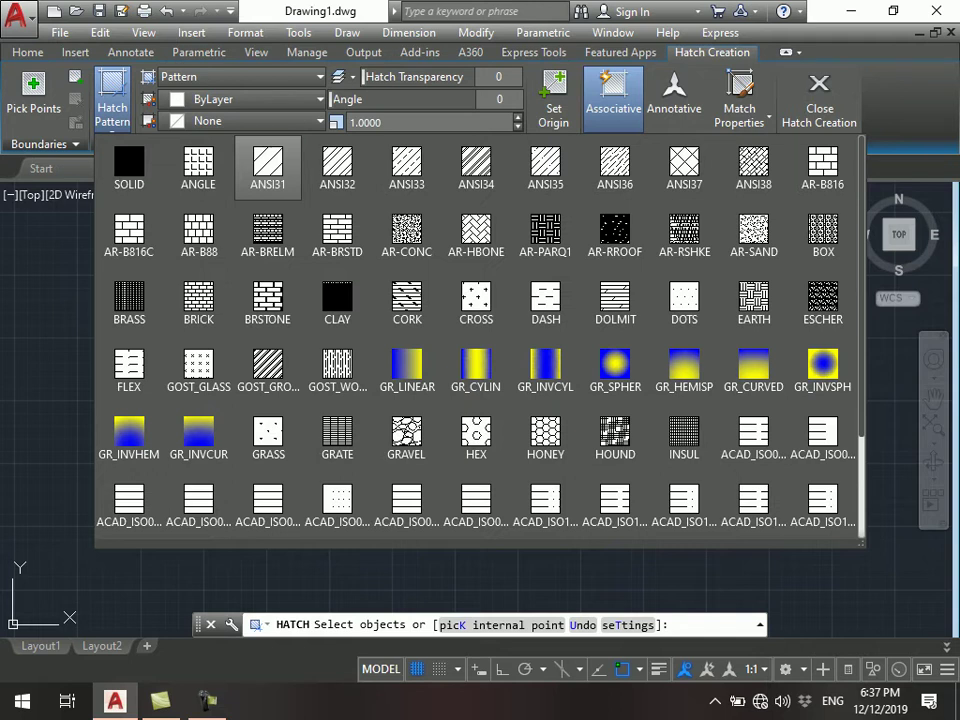
- Hatch the left AutoCad rectangle with ANSI31 by picking a point inside it
left_click(268, 165)
left_click(33, 95)
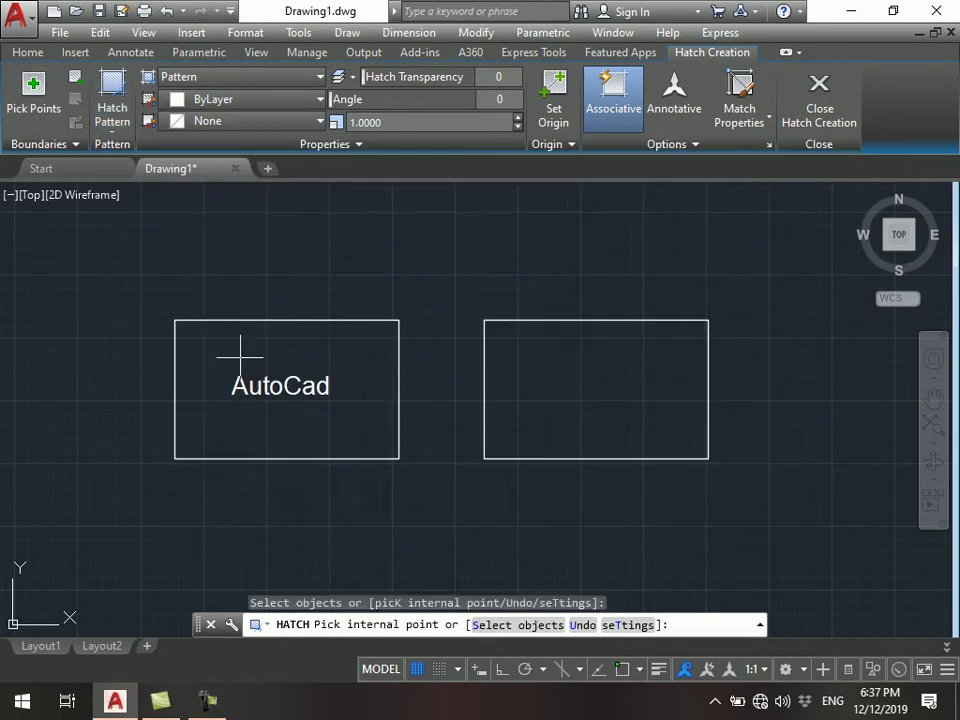
left_click(332, 352)
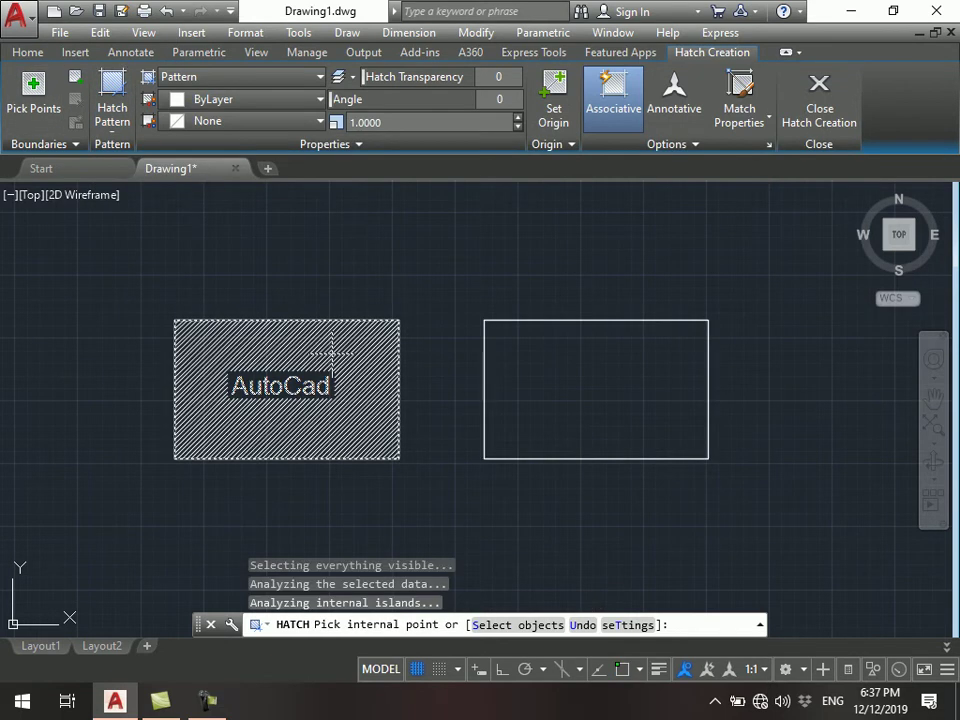
key("Escape")
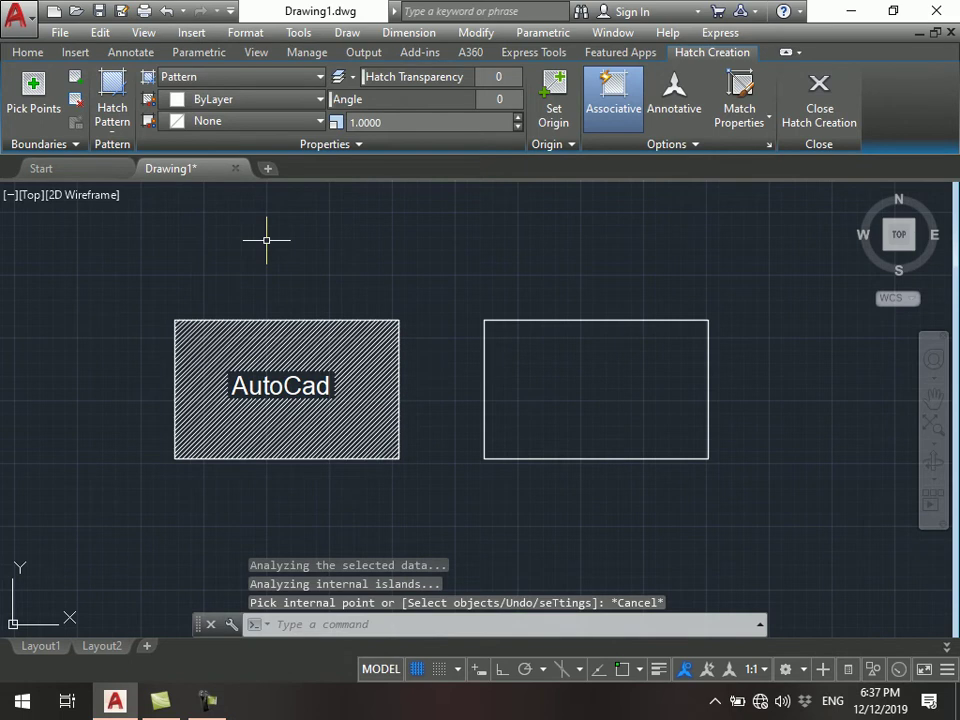
- Hatch the right rectangle by selecting it as the boundary object, then zoom out
key("Return")
left_click(75, 76)
left_click(570, 291)
left_click(521, 370)
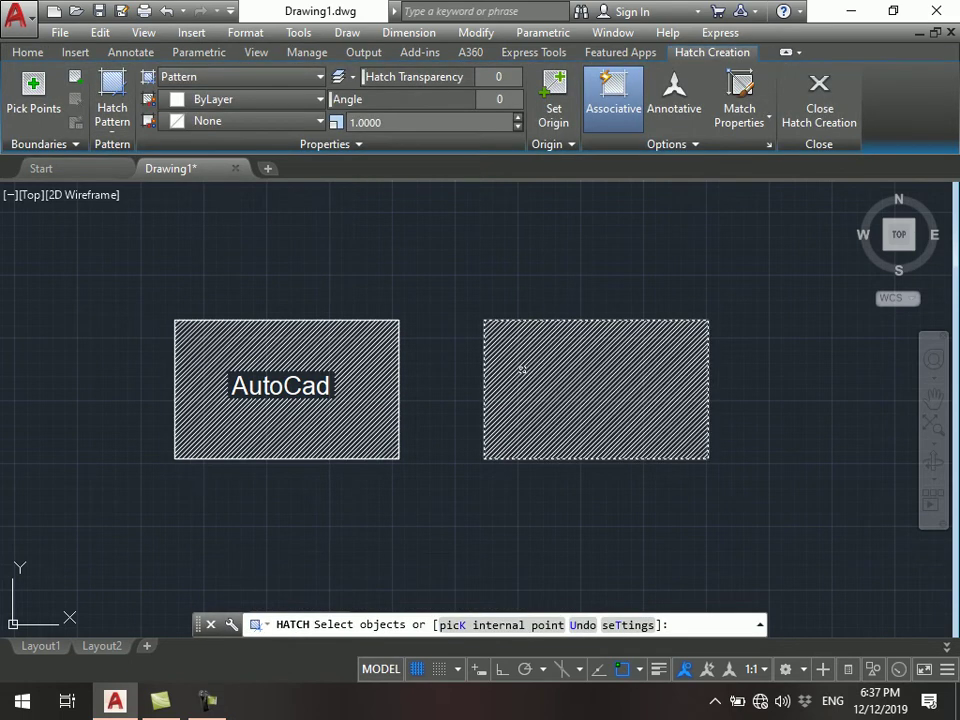
key("Escape")
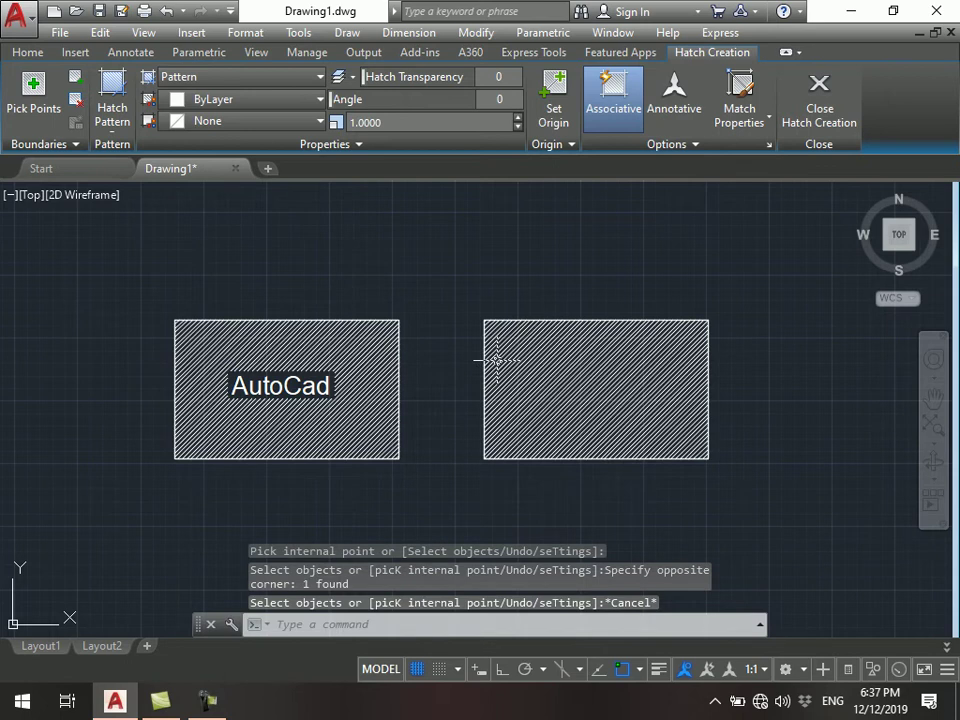
scroll(380, 400, "down", 2)
scroll(356, 450, "down", 2)
scroll(347, 496, "down", 4)
middle_click_drag(347, 496, 507, 396)
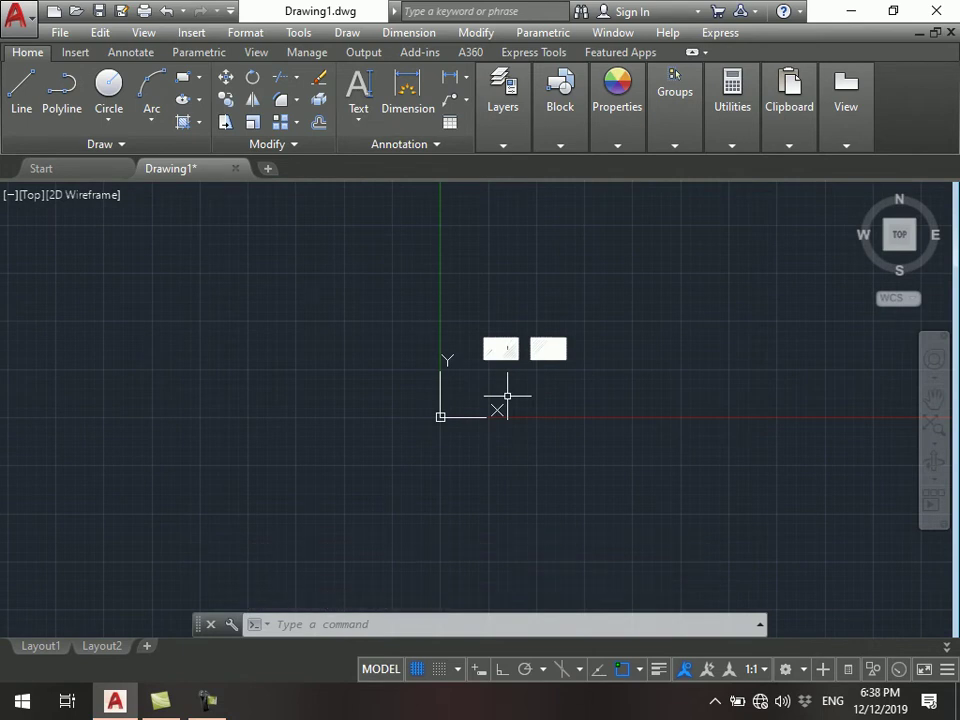
- Pan back to the rectangles and select the left hatch to open the Hatch Editor
scroll(507, 334, "up", 6)
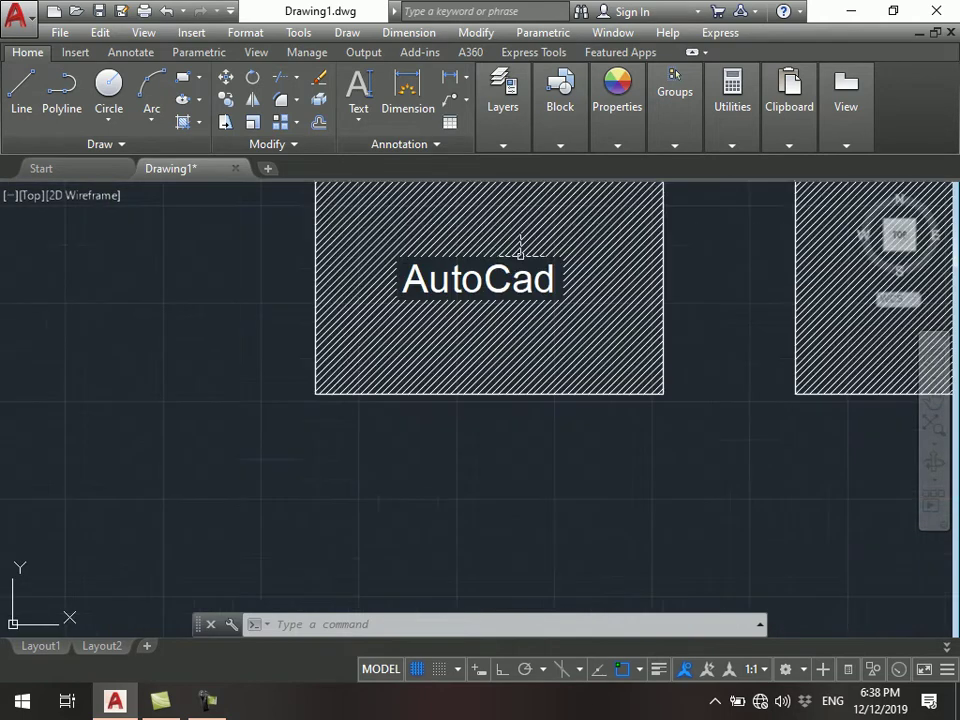
middle_click_drag(516, 254, 456, 392)
scroll(342, 330, "down", 2)
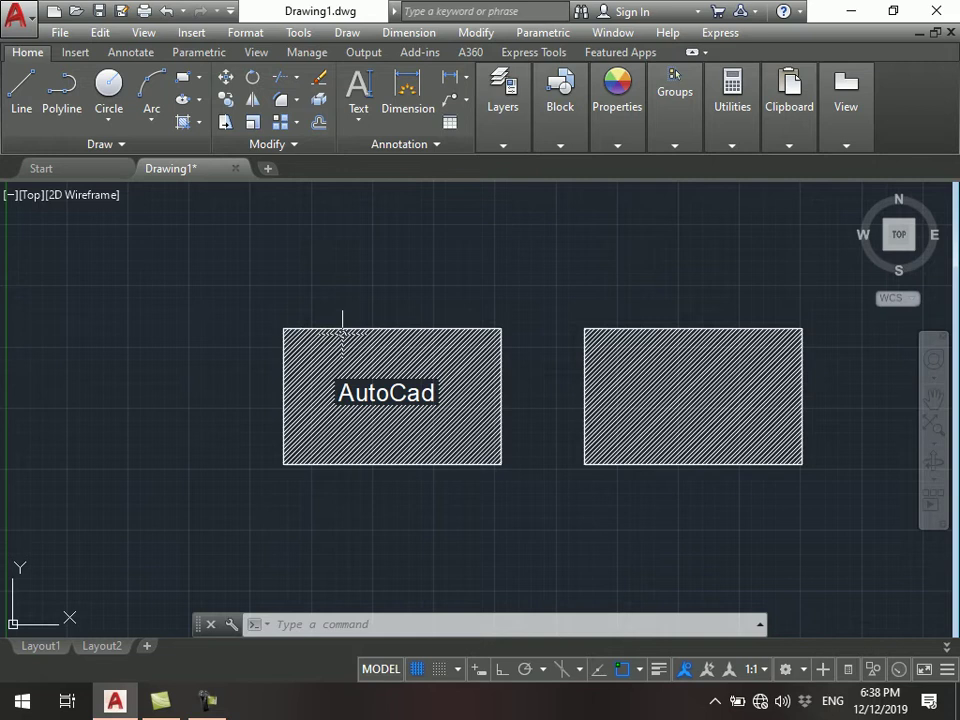
left_click(391, 350)
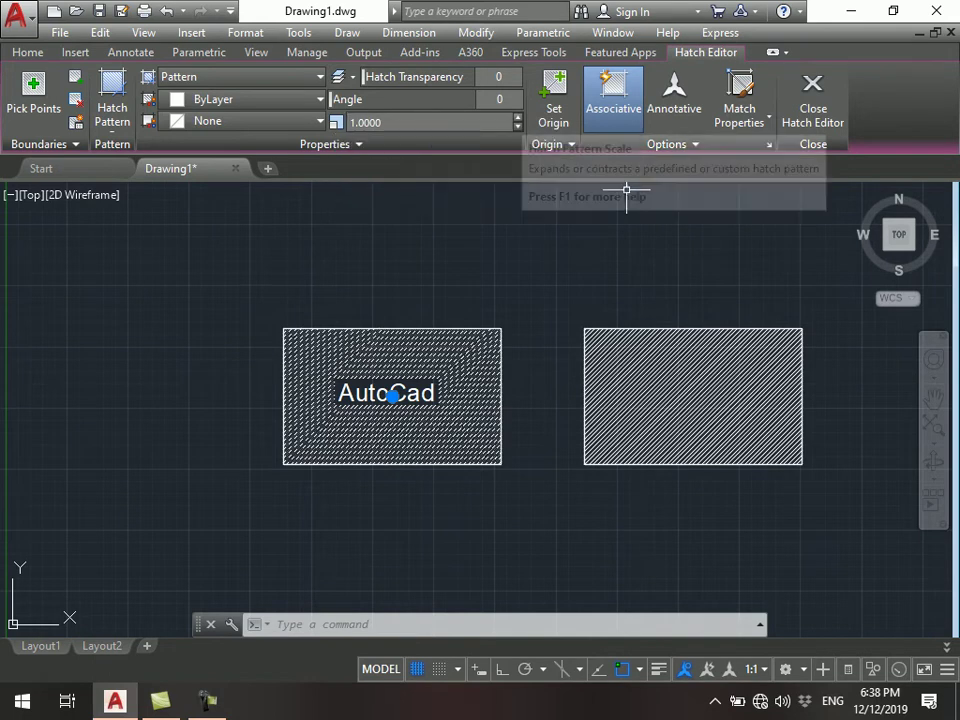
- Set the left hatch's pattern scale to 3.9, trying 3.2 first
triple_click(430, 122)
type("3.2")
key("Return")
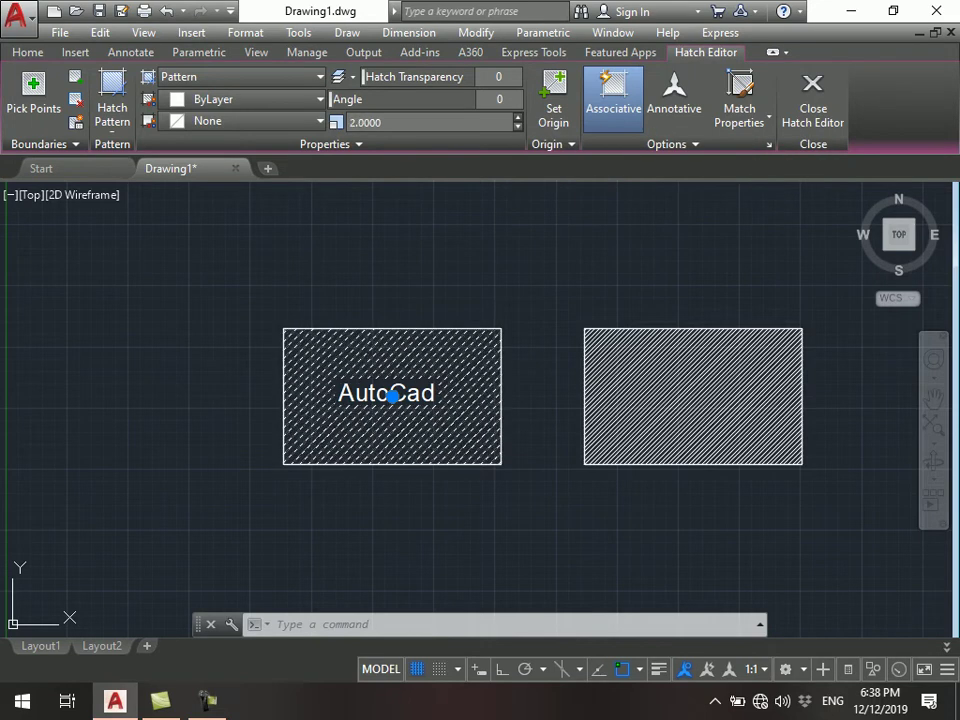
type("3.9")
key("Return")
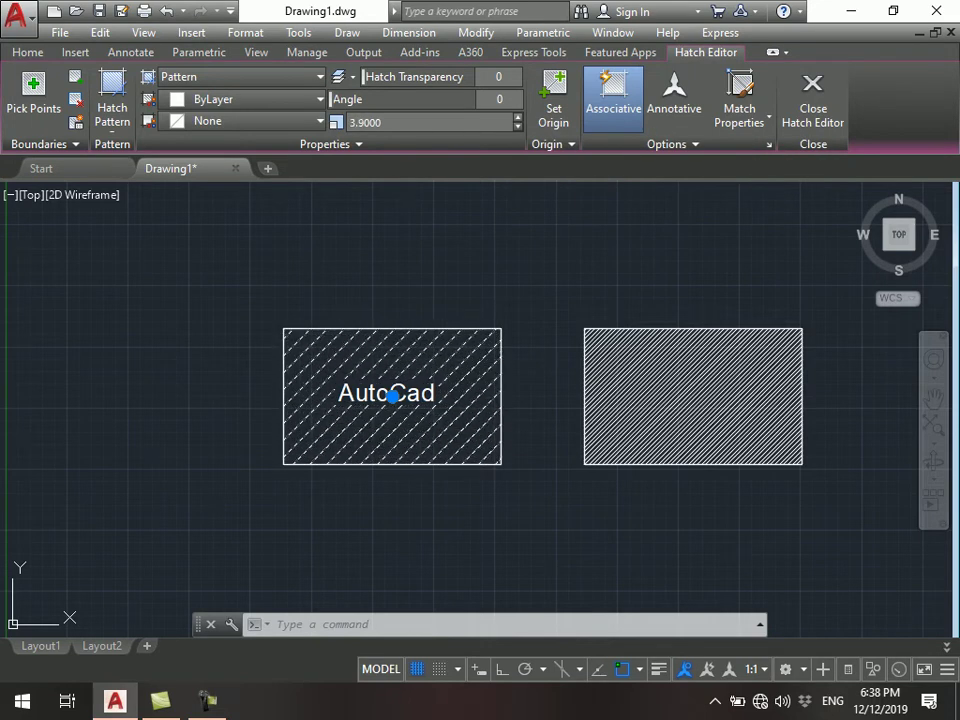
key("Escape")
key("Escape")
- Set the right hatch's pattern scale to 2.7 and raise it two steps
left_click(680, 397)
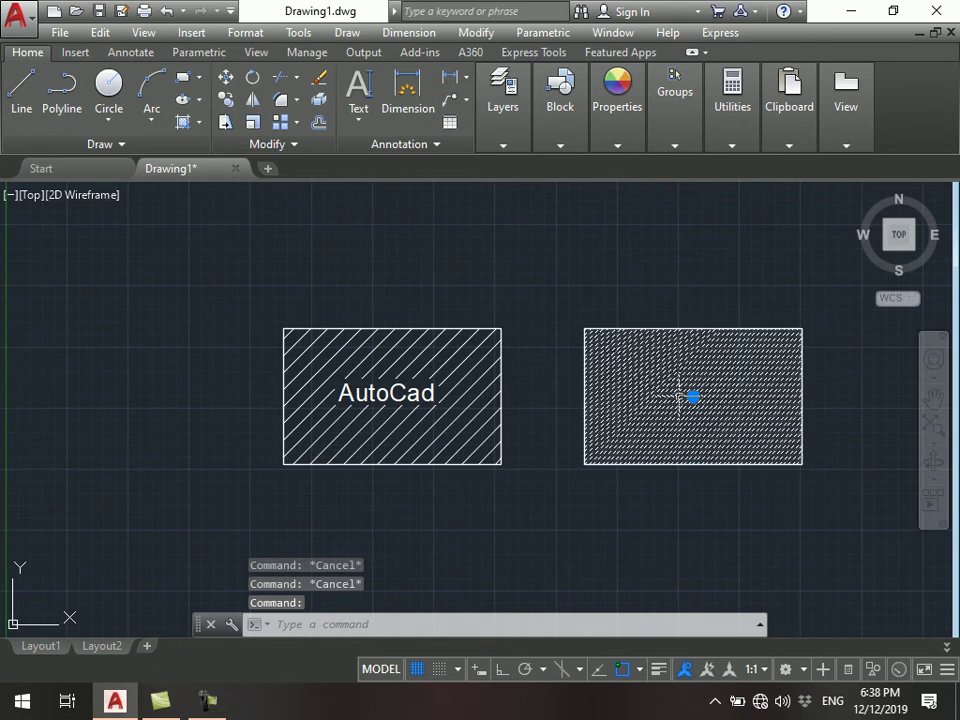
left_click(430, 122)
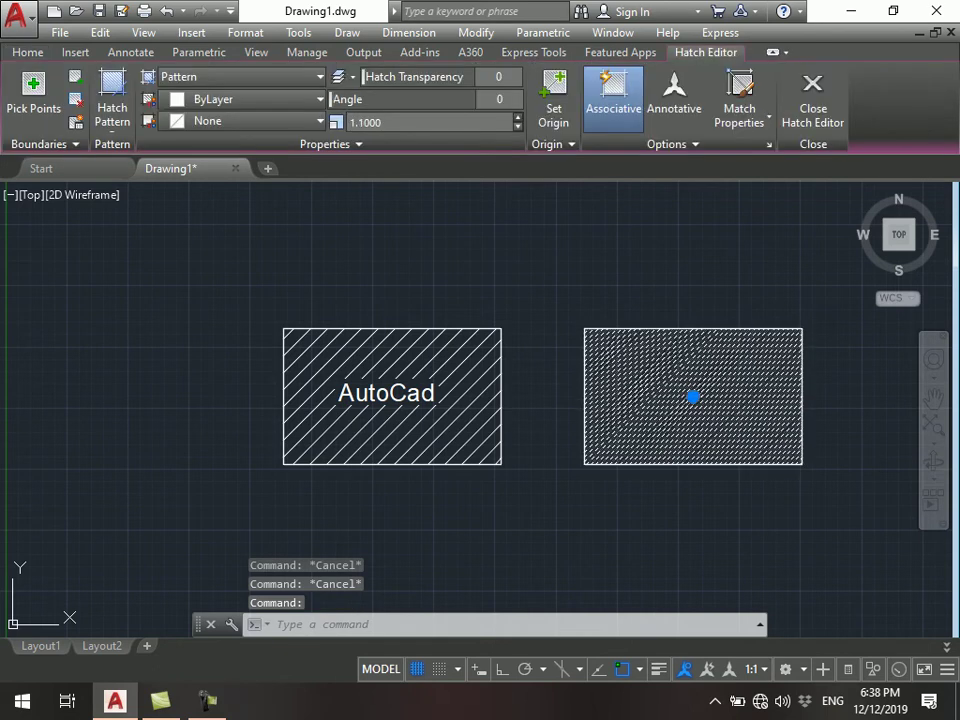
type("2.7")
key("Return")
key("Up")
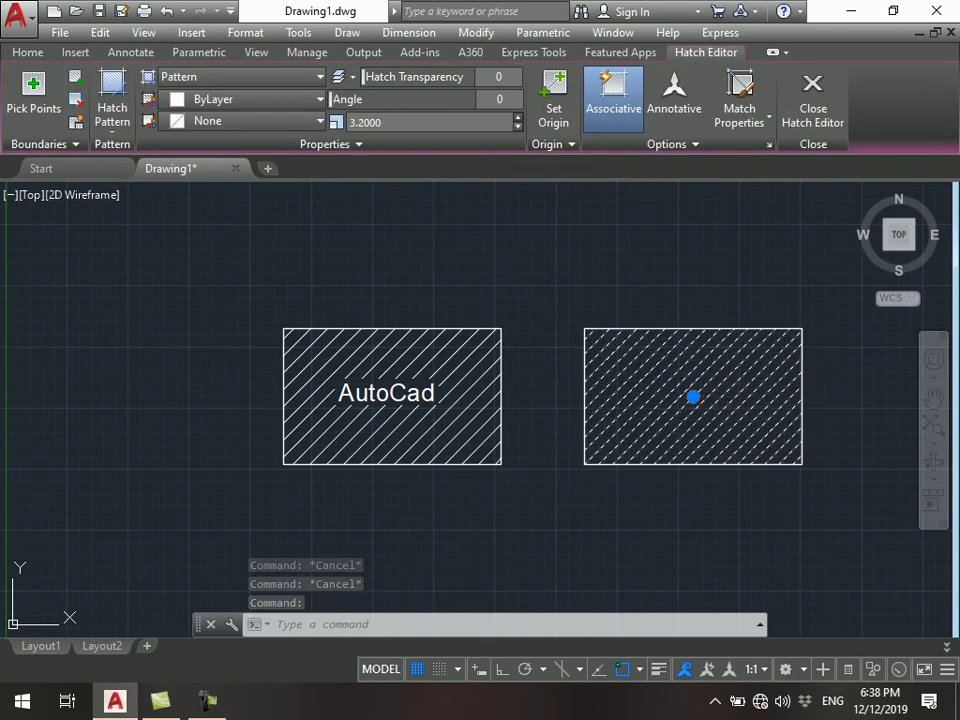
key("Up")
key("Up")
key("Escape")
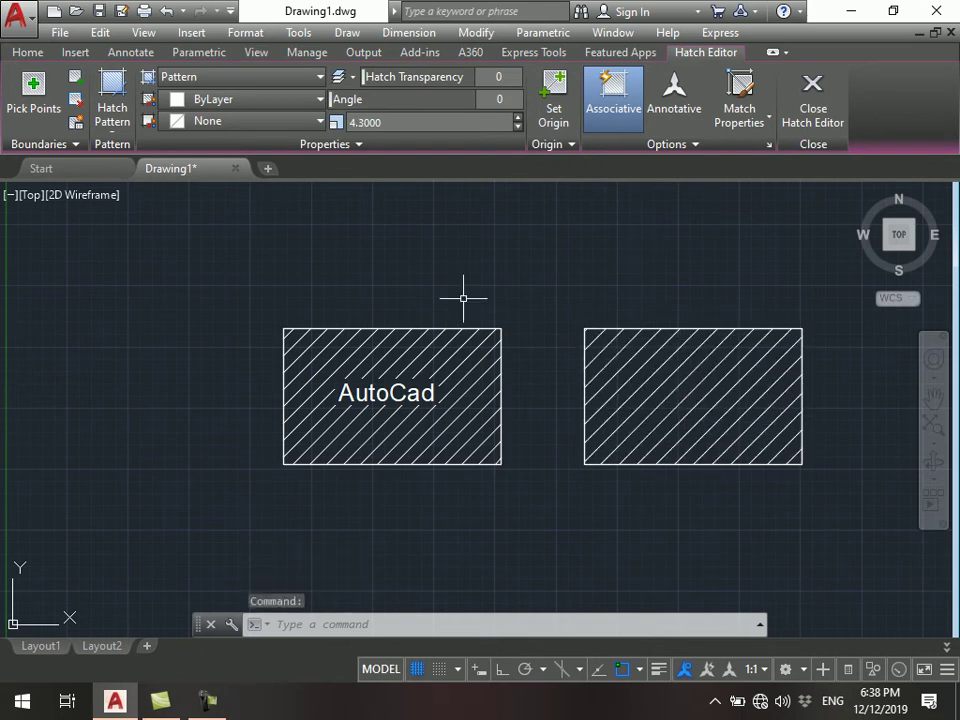
key("Escape")
scroll(600, 520, "up", 2)
middle_click_drag(643, 499, 599, 550)
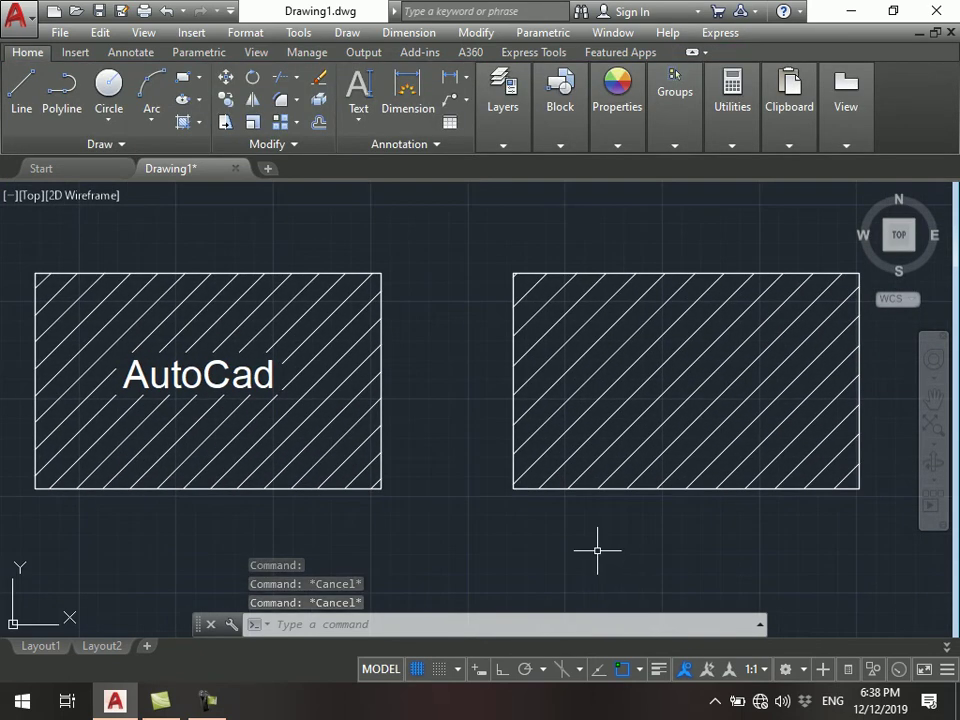
- Reselect the left hatch, lower its pattern scale two steps, and pan the view left
left_click(346, 320)
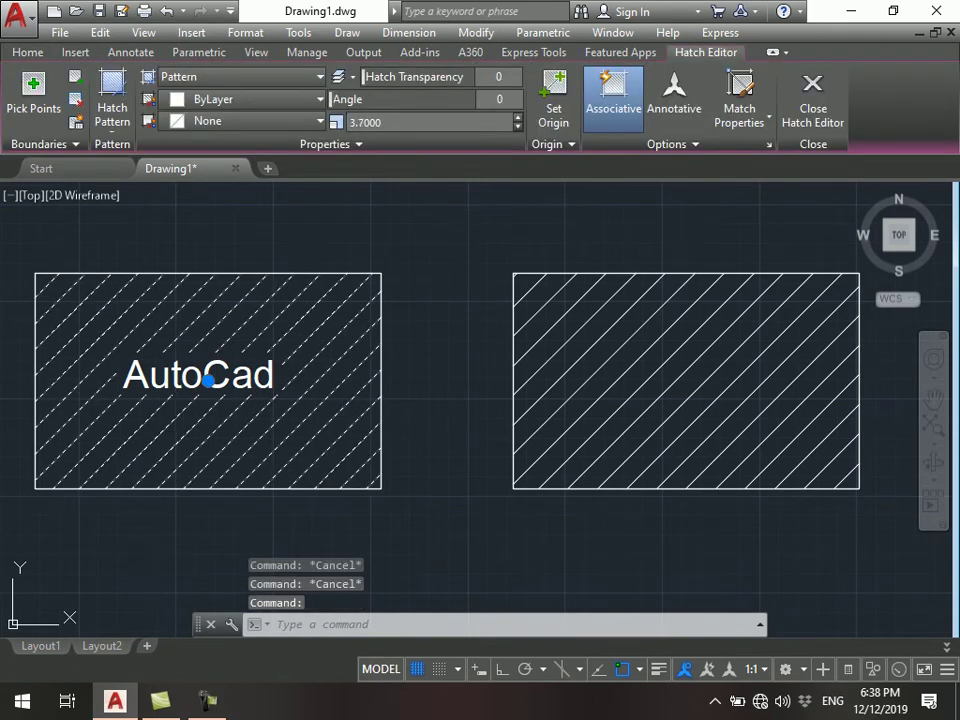
key("Down")
key("Down")
key("Down")
key("Down")
key("Down")
key("Down")
key("Down")
key("Down")
key("Down")
key("Down")
key("Down")
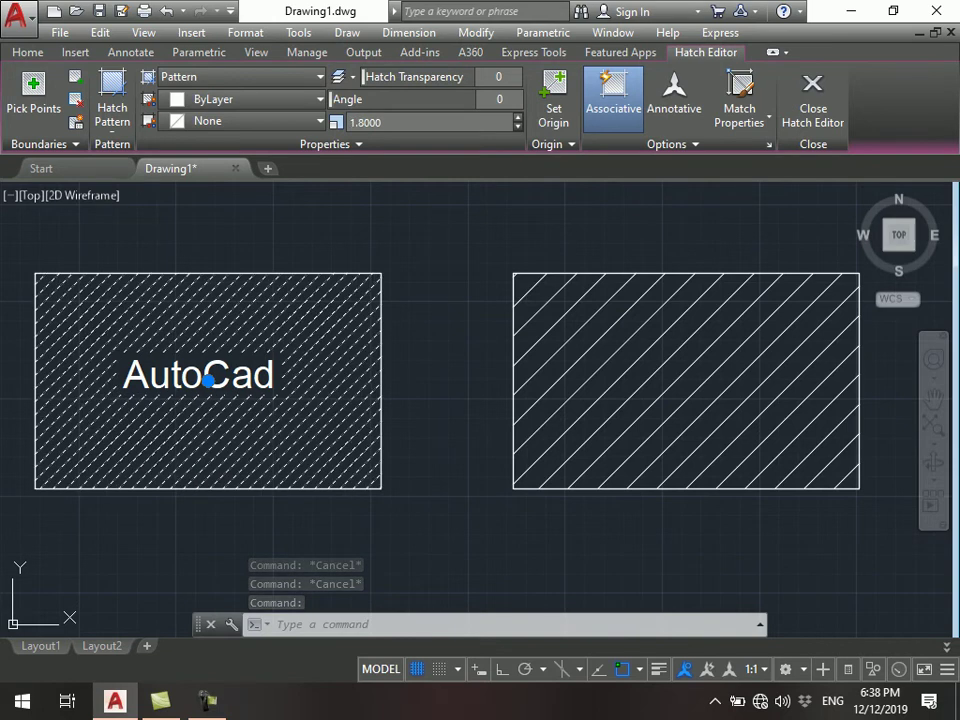
key("Down")
key("Down")
key("Down")
key("Down")
key("Down")
key("Down")
key("Down")
key("Down")
key("Down")
key("Down")
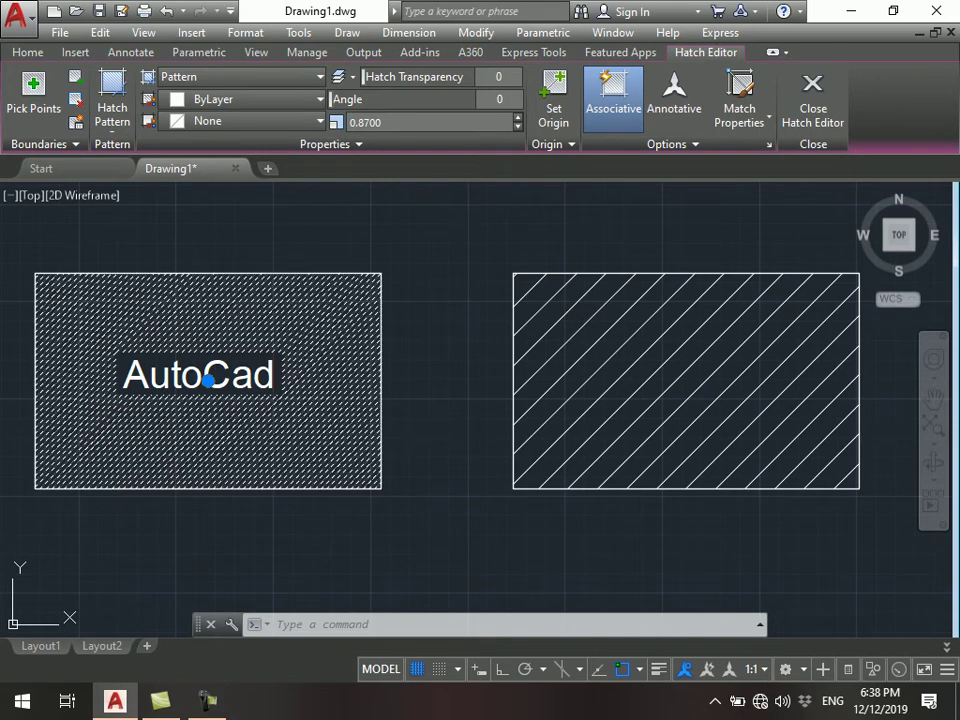
key("Escape")
middle_click_drag(476, 253, 510, 210)
left_click(365, 262)
left_click(287, 288)
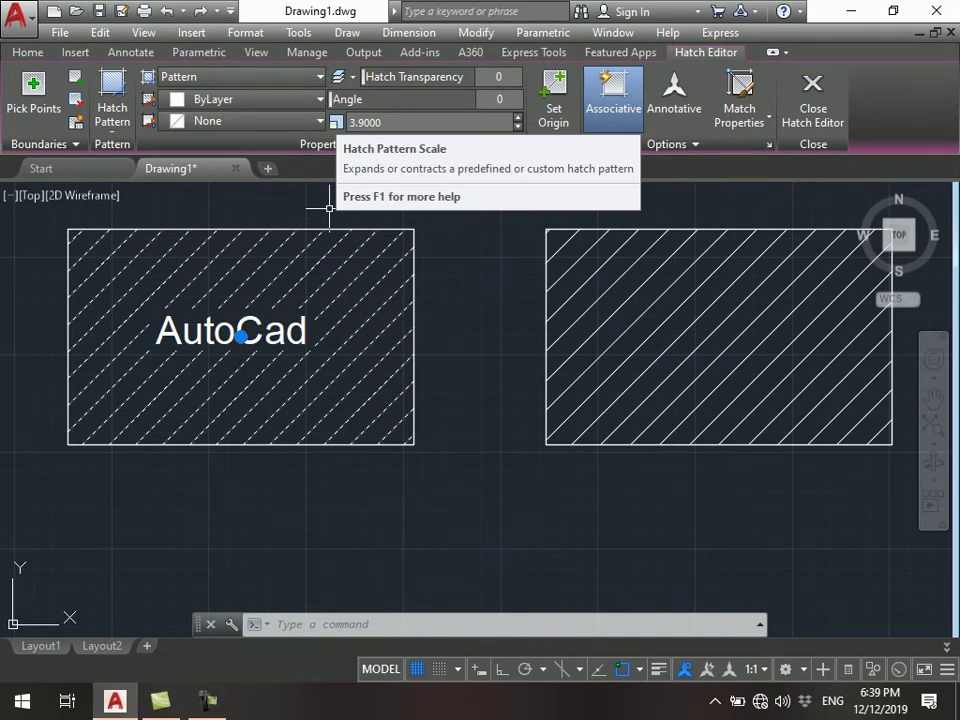
scroll(295, 235, "down", 4)
scroll(300, 280, "down", 2)
left_click(317, 339)
middle_click_drag(317, 339, 75, 326)
key("Escape")
key("Escape")
- Draw a vertical line 8 units long with Ortho turned on
left_click(21, 88)
left_click(496, 318)
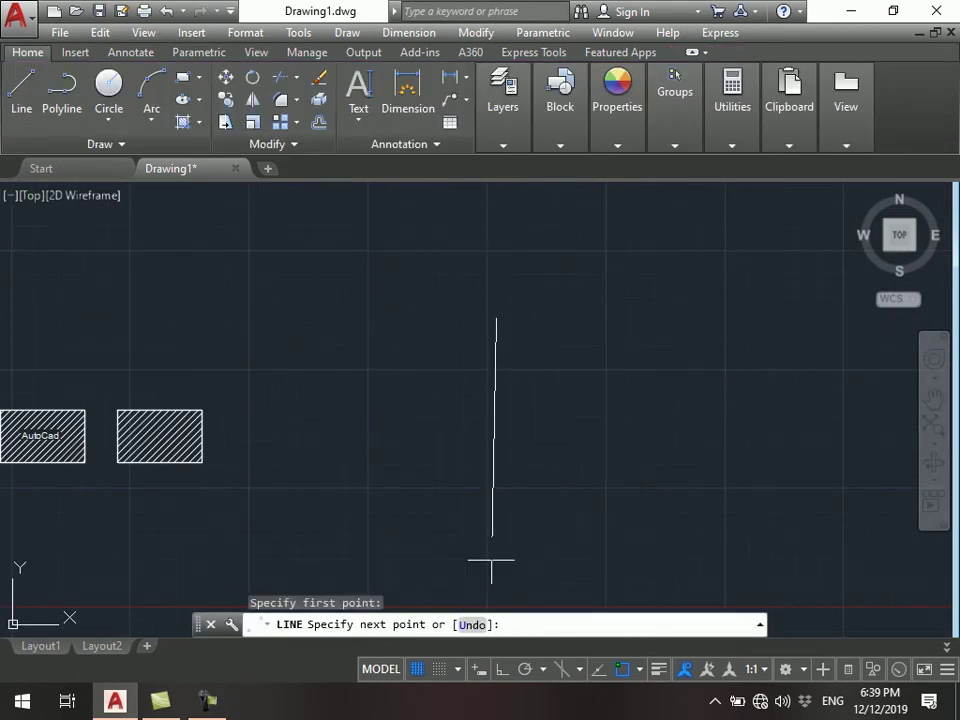
key("F8")
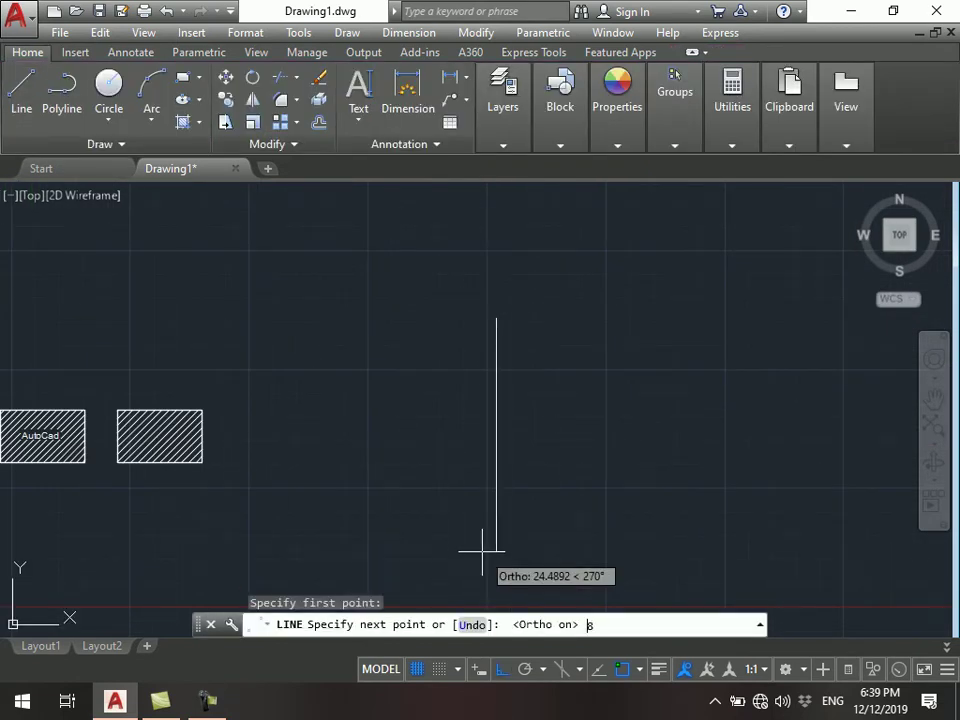
type("8")
key("Return")
key("Escape")
- Copy the vertical line 4 units to the right
scroll(549, 286, "up", 2)
left_click_drag(549, 300, 300, 448)
left_click(226, 99)
left_click(414, 288)
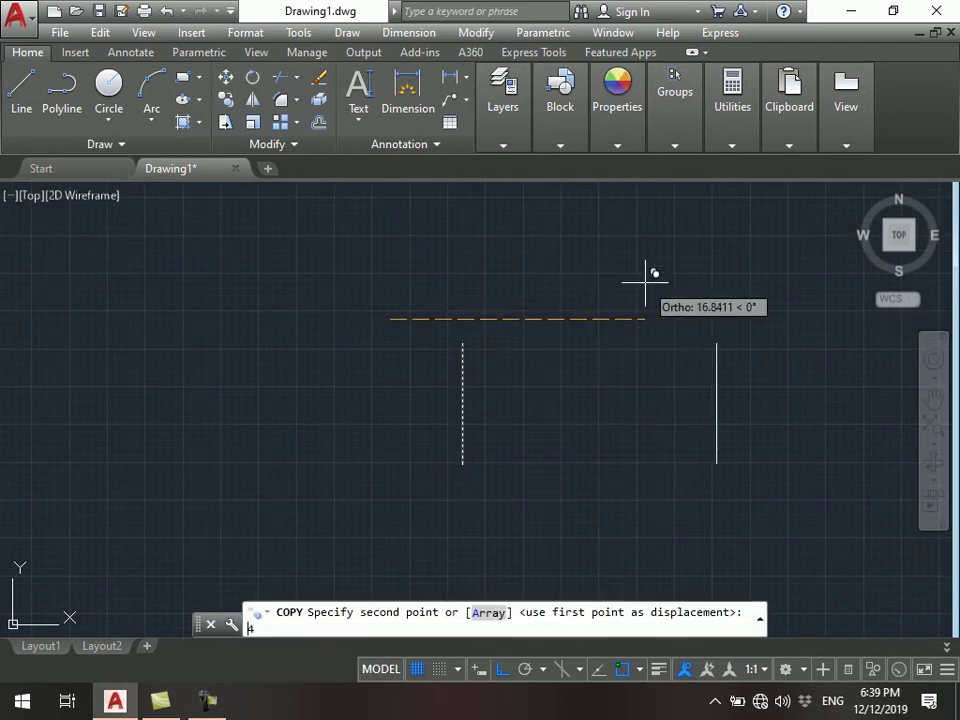
type("4")
key("Return")
key("Escape")
- Draw a horizontal line between the midpoints of the two vertical lines
type("l")
key("Return")
left_click(462, 404)
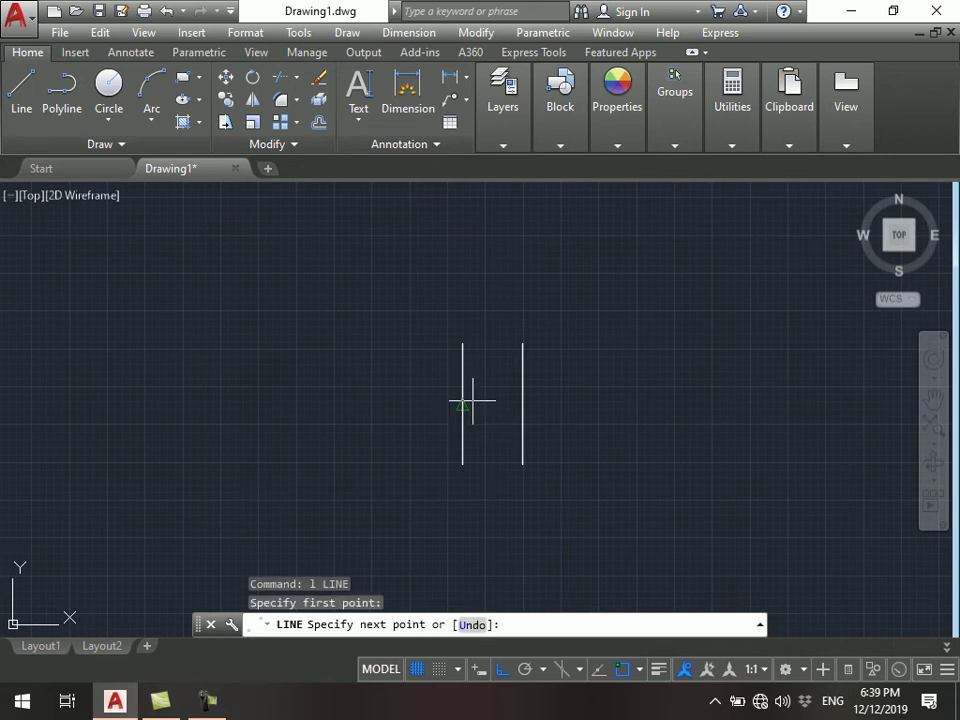
left_click(522, 404)
key("Escape")
- Extend both ends of the horizontal line by 2 units
scroll(499, 394, "up", 1)
left_click(520, 418)
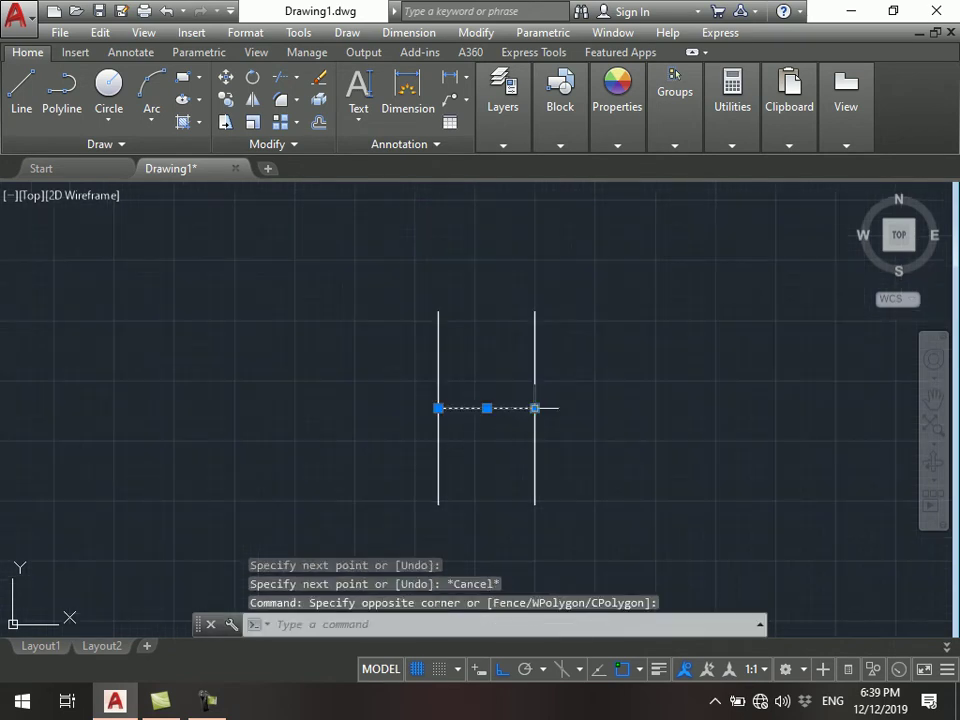
left_click(535, 408)
type("2")
key("Return")
left_click(432, 407)
double_click(306, 407)
left_click(407, 370)
left_click(438, 408)
type("2")
key("Return")
- Copy the horizontal line 2 units above and 2 units below
type("co")
key("Return")
left_click(274, 407)
type("2")
key("Return")
type("2")
key("Return")
key("Escape")
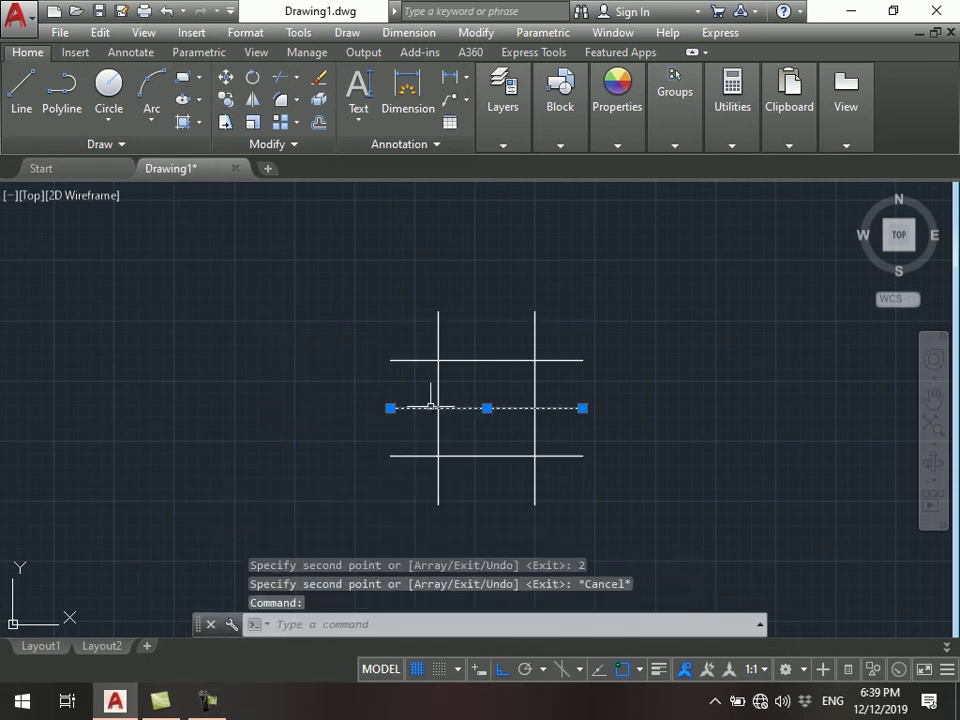
- Erase the middle horizontal line and draw a small 2-point circle at the left line's top end
key("Delete")
left_click(109, 110)
left_click(130, 227)
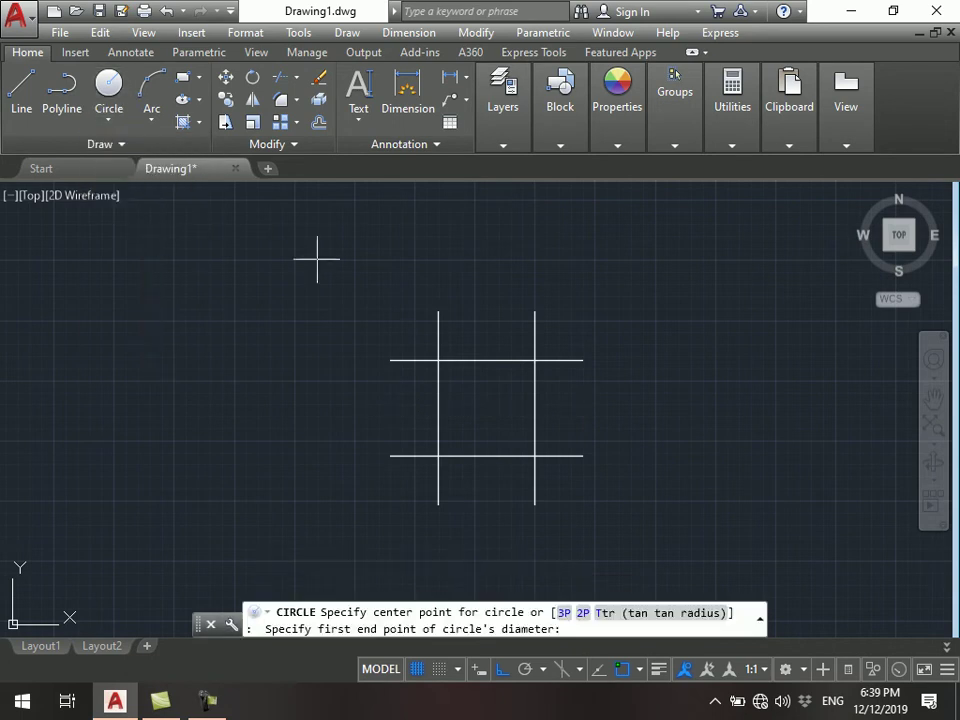
left_click(438, 313)
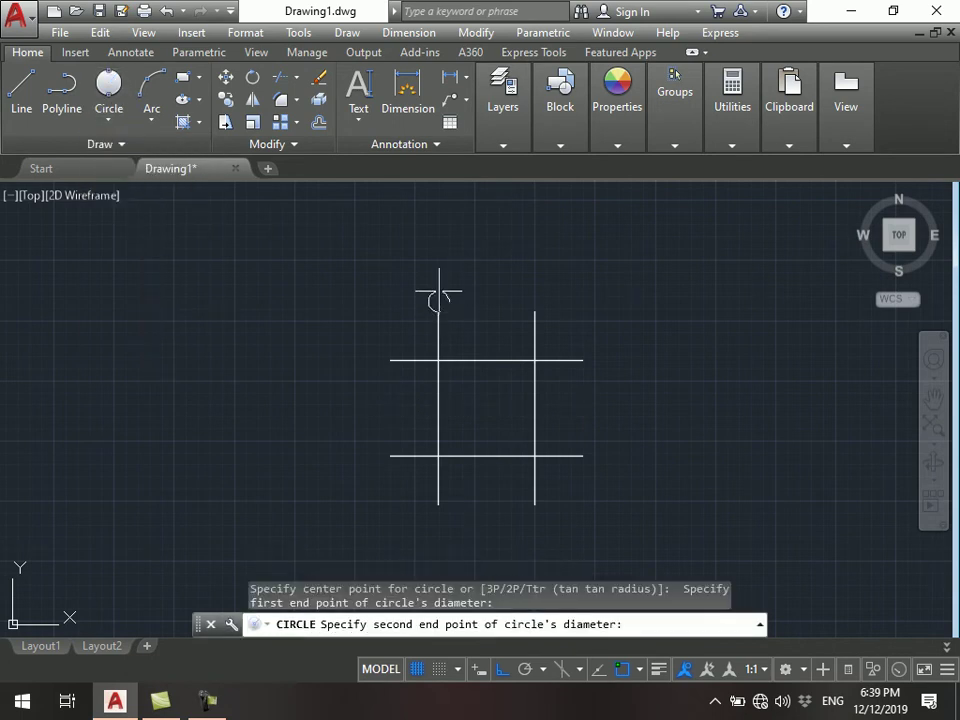
left_click(438, 292)
- Mirror the circle across the vertical centreline to the right line's top end
left_click(356, 246)
left_click(493, 347)
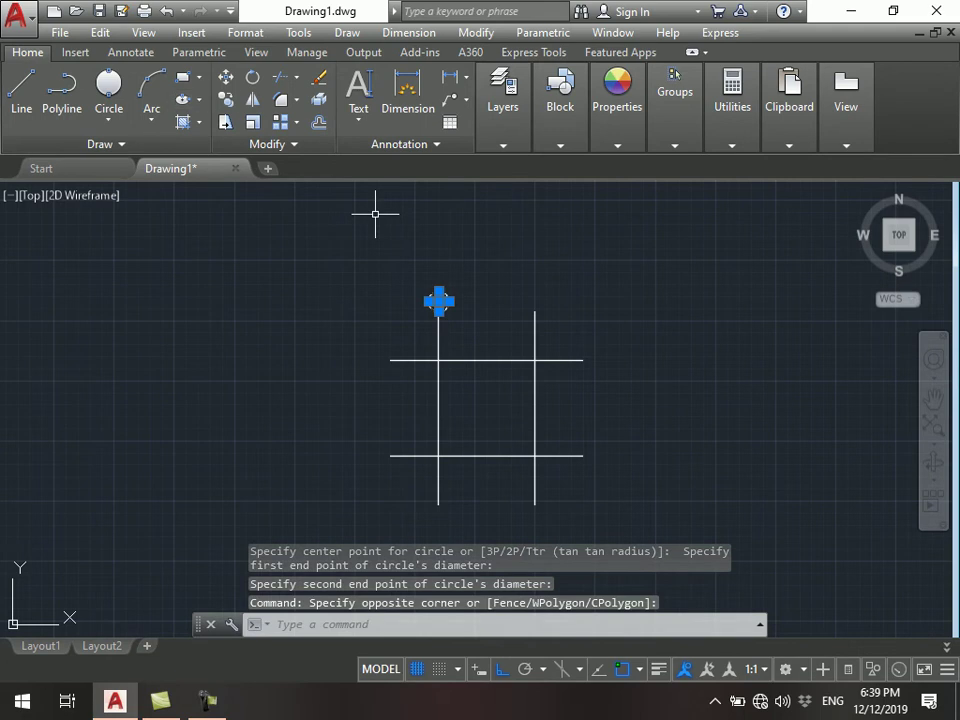
left_click(252, 99)
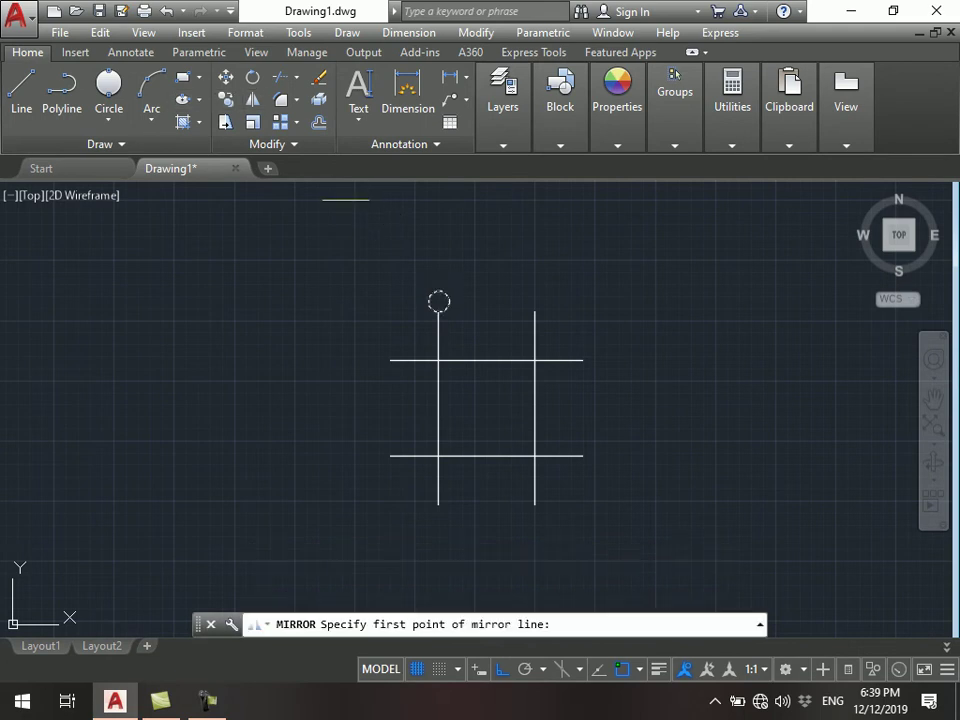
left_click(486, 360)
left_click(486, 455)
key("Return")
- Mirror both top circles down across the horizontal centreline
key("Return")
left_click(364, 261)
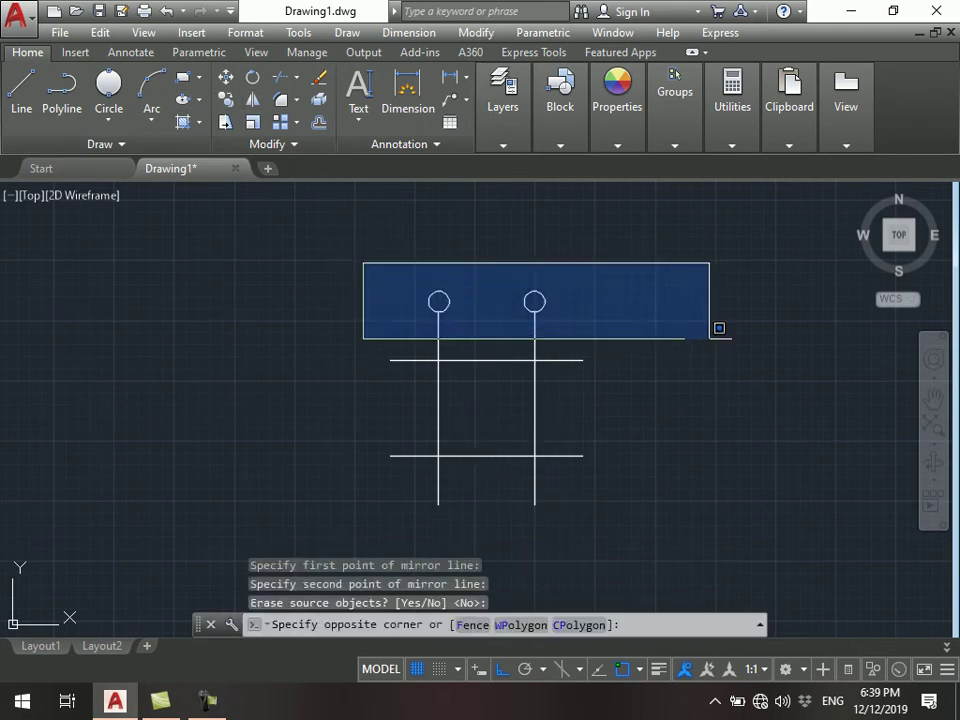
left_click(675, 326)
key("Return")
left_click(438, 409)
left_click(536, 408)
- Copy the bottom-left circle to the left ends of the lower and upper horizontal lines
key("Return")
left_click(275, 272)
type("co")
key("Return")
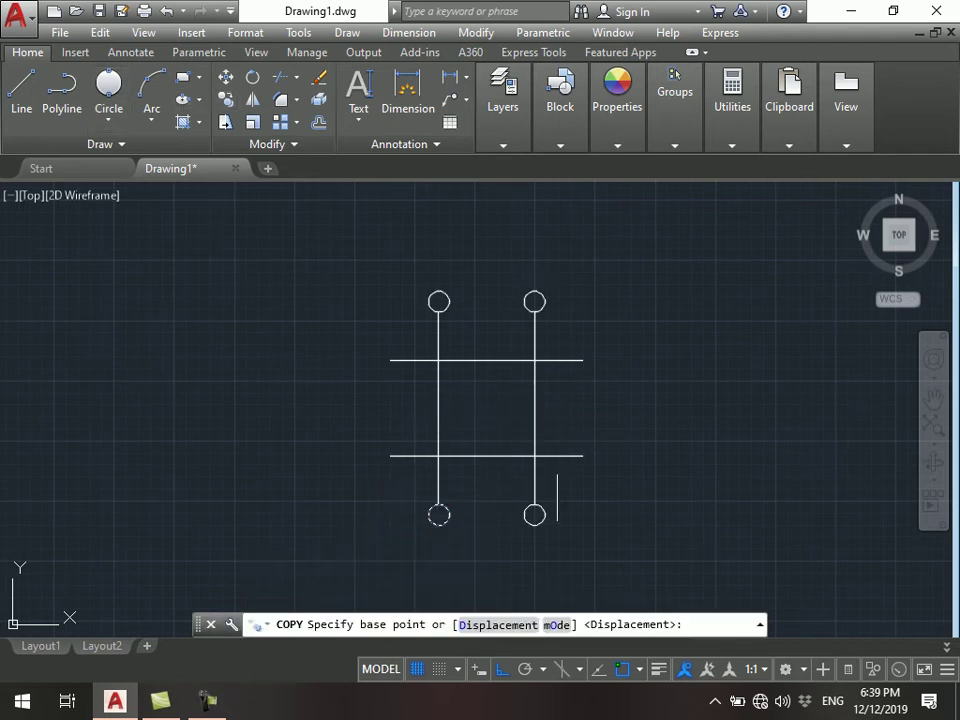
left_click(439, 515)
left_click(380, 456)
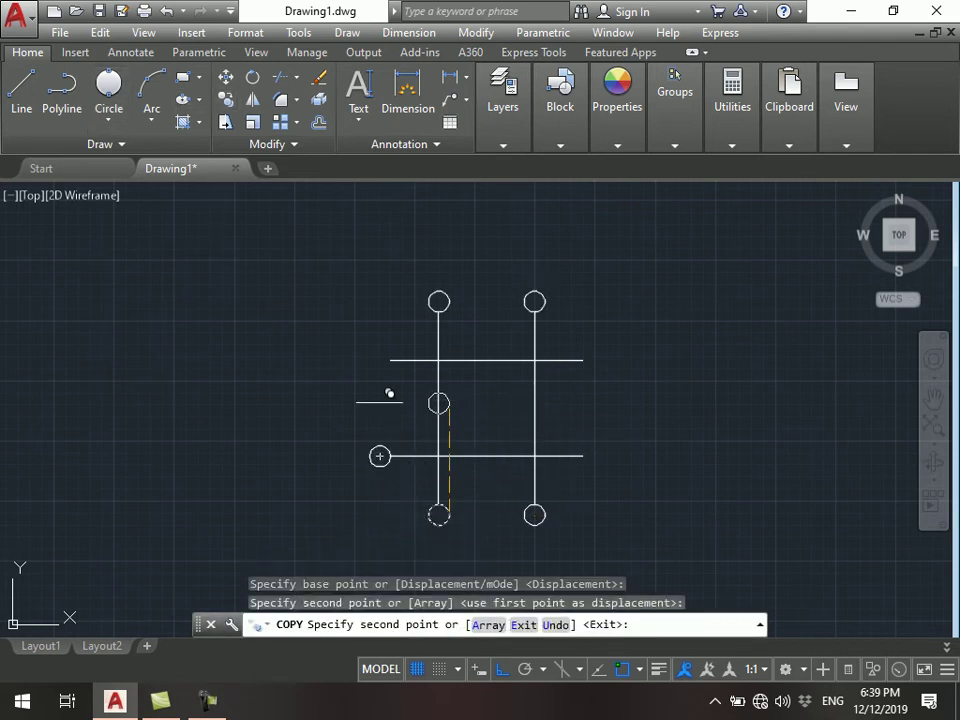
left_click(380, 360)
key("Escape")
- Mirror the two left circles to the right ends of the horizontal lines
left_click(326, 311)
left_click(400, 460)
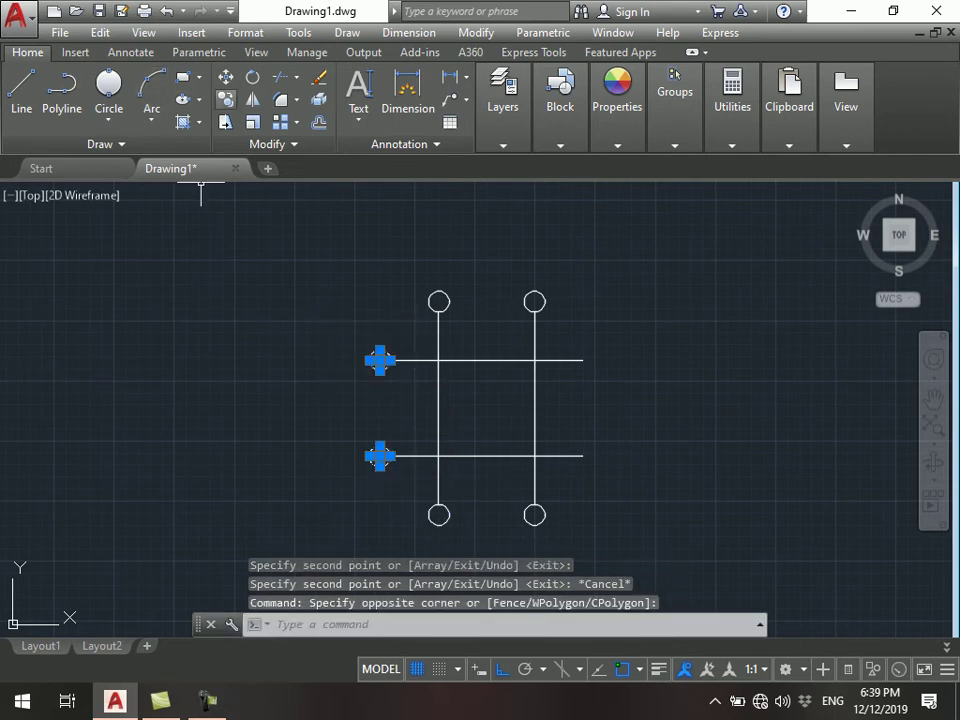
left_click(252, 100)
left_click(487, 360)
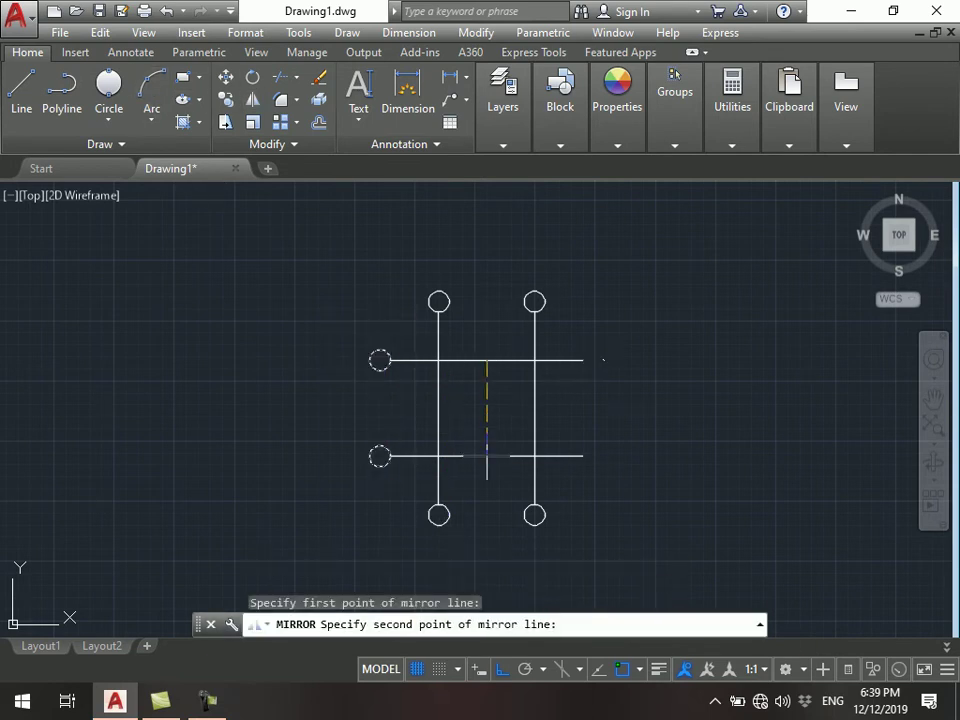
left_click(487, 456)
key("Return")
- Draw a 0.3 by 0.3 rectangle at the upper-left grid intersection
left_click(183, 77)
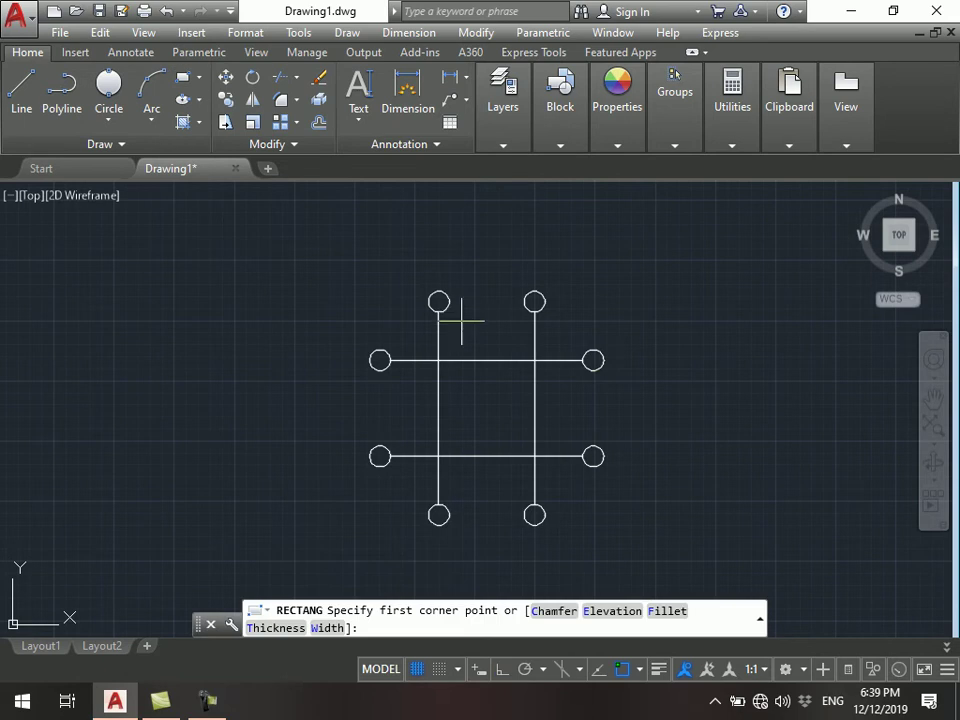
left_click(439, 360)
left_click(596, 625)
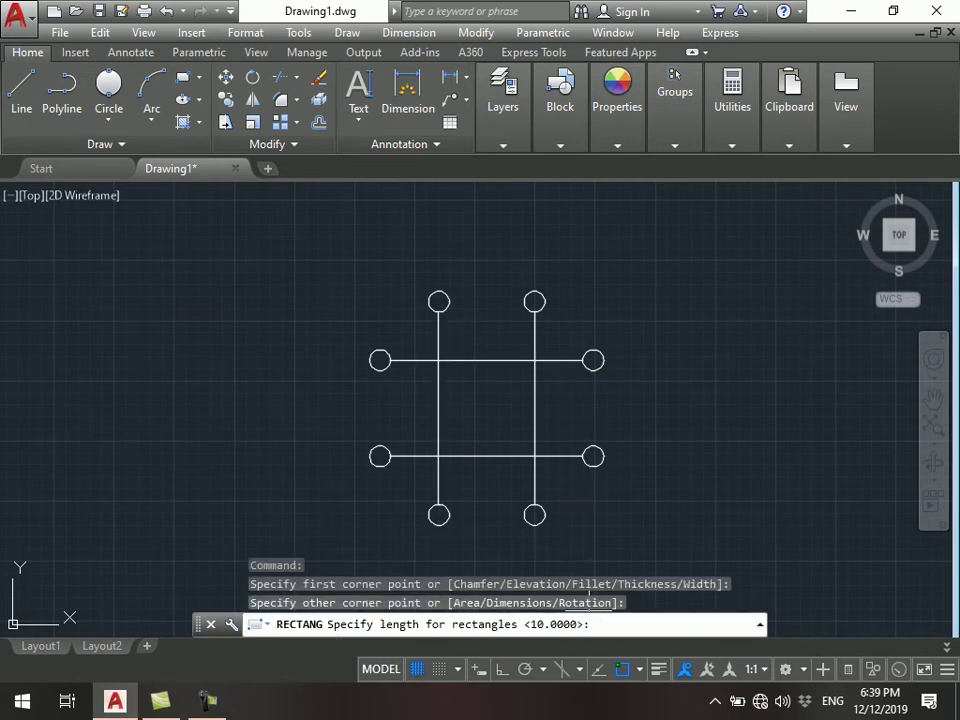
type(".3")
key("Return")
type(".3")
key("Return")
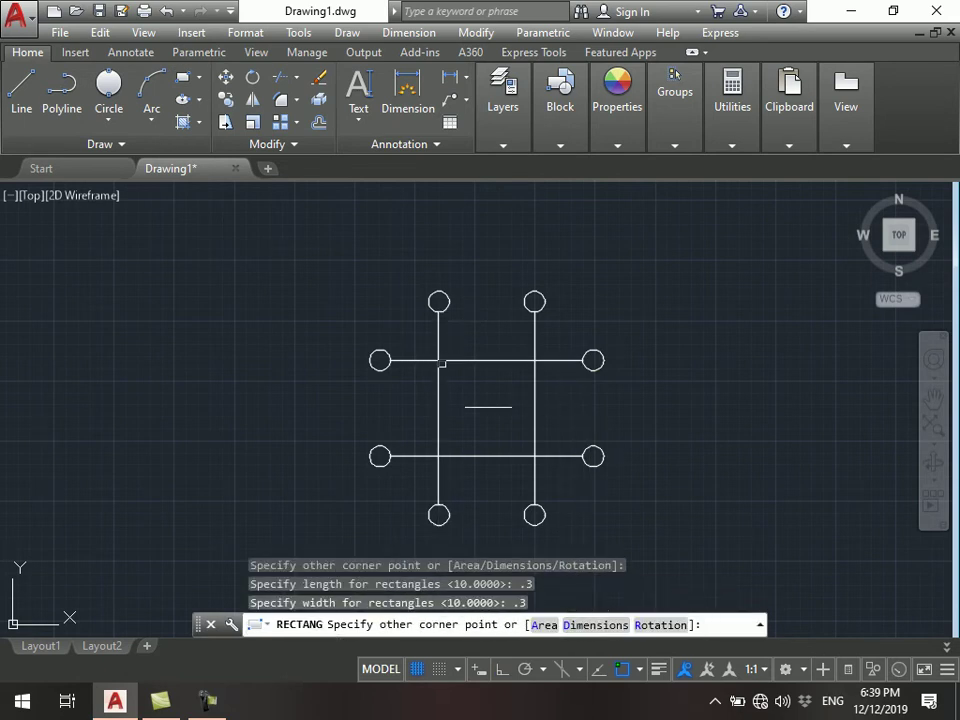
left_click(442, 363)
- Select the square and run MOVE with a zero distance
scroll(409, 360, "up", 2)
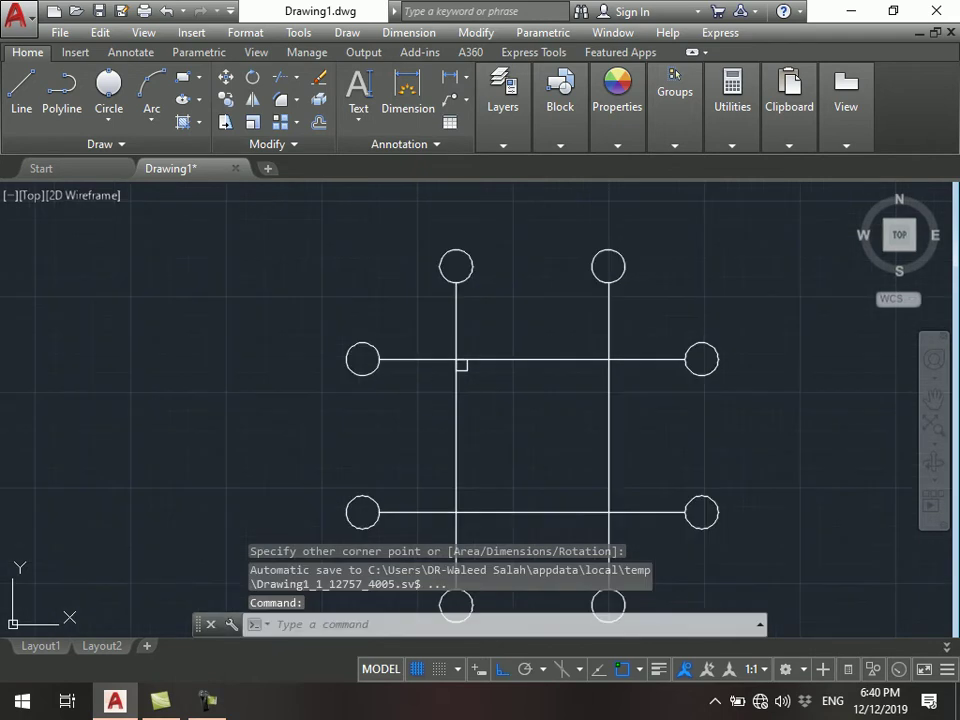
scroll(445, 345, "up", 2)
left_click_drag(443, 343, 529, 463)
type("m")
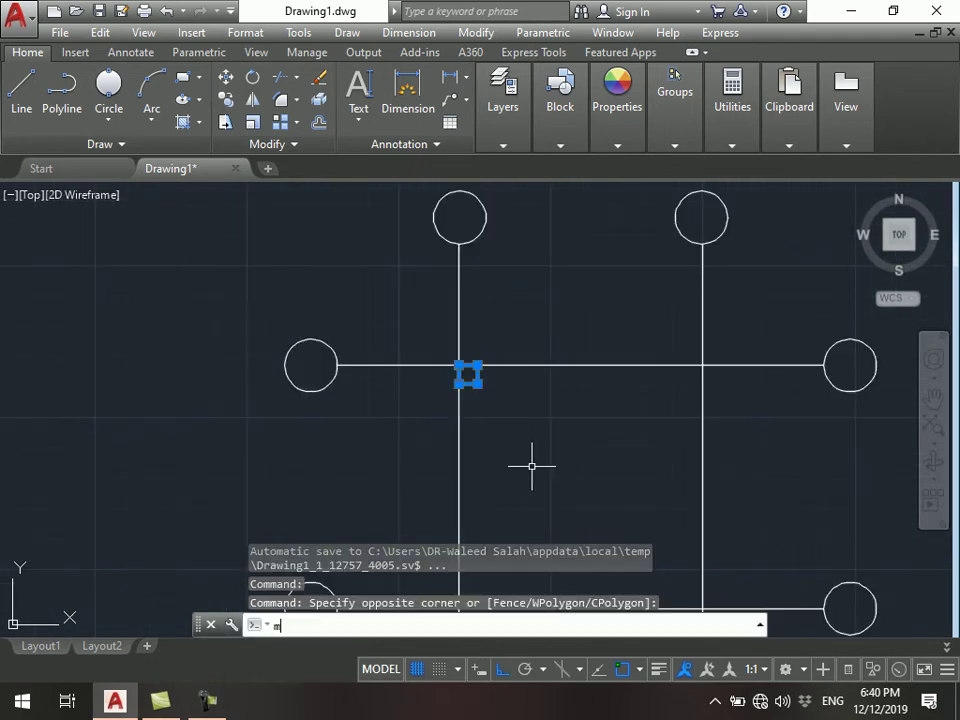
key("Return")
left_click(576, 443)
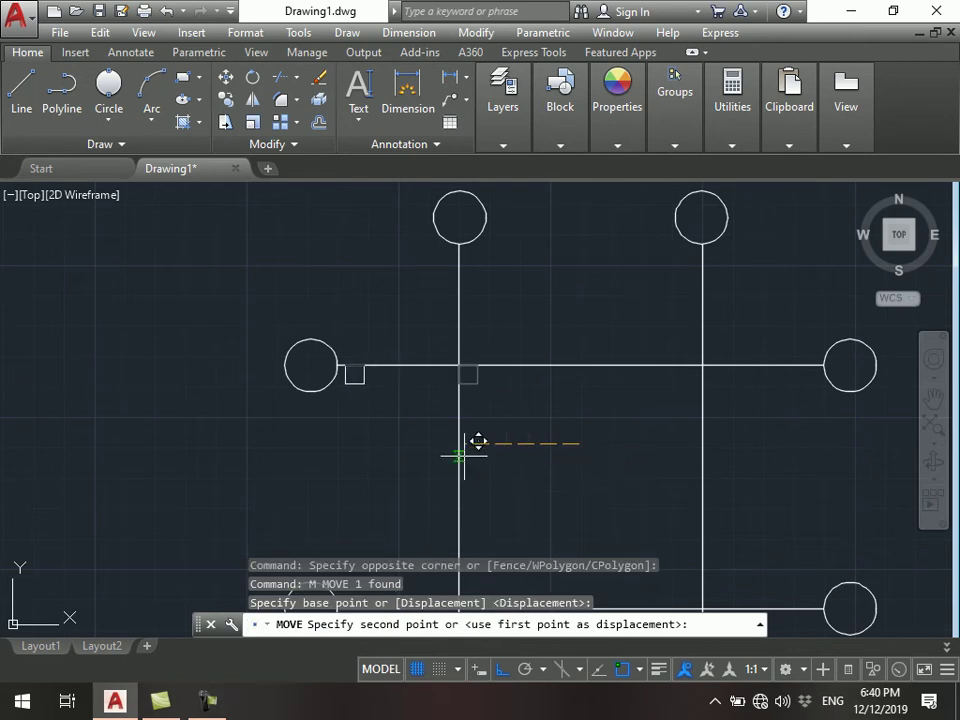
type("0")
key("Return")
- Move the square 0.06 units up into place
left_click(407, 399)
left_click(561, 321)
key("Return")
left_click(489, 462)
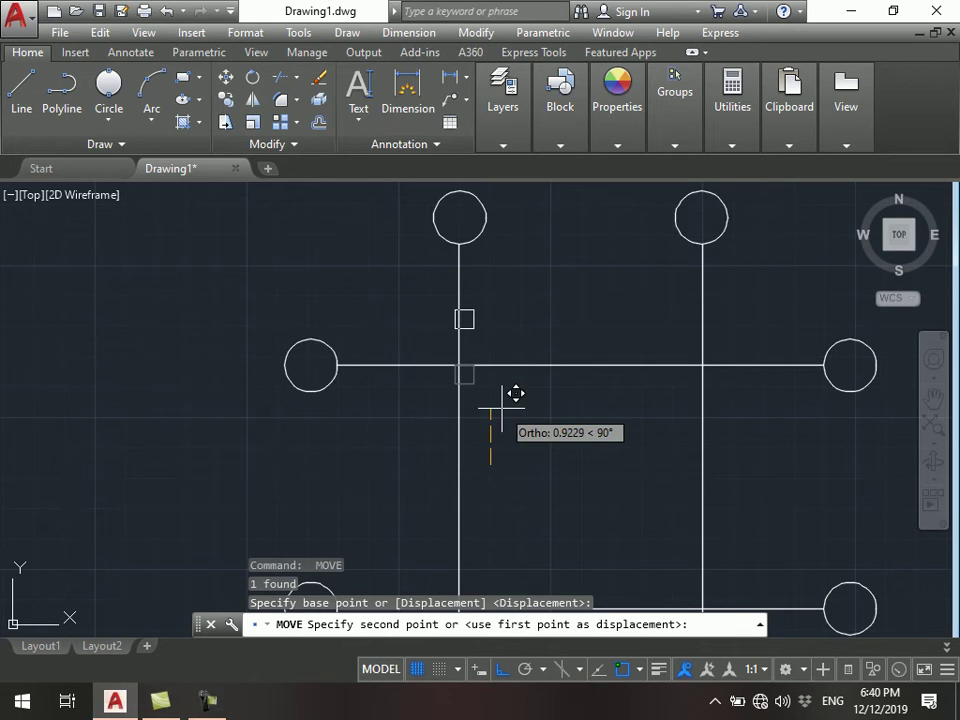
type("06")
key("Return")
- Mirror the square to the right intersection across the vertical centreline
scroll(490, 373, "down", 2)
left_click(439, 332)
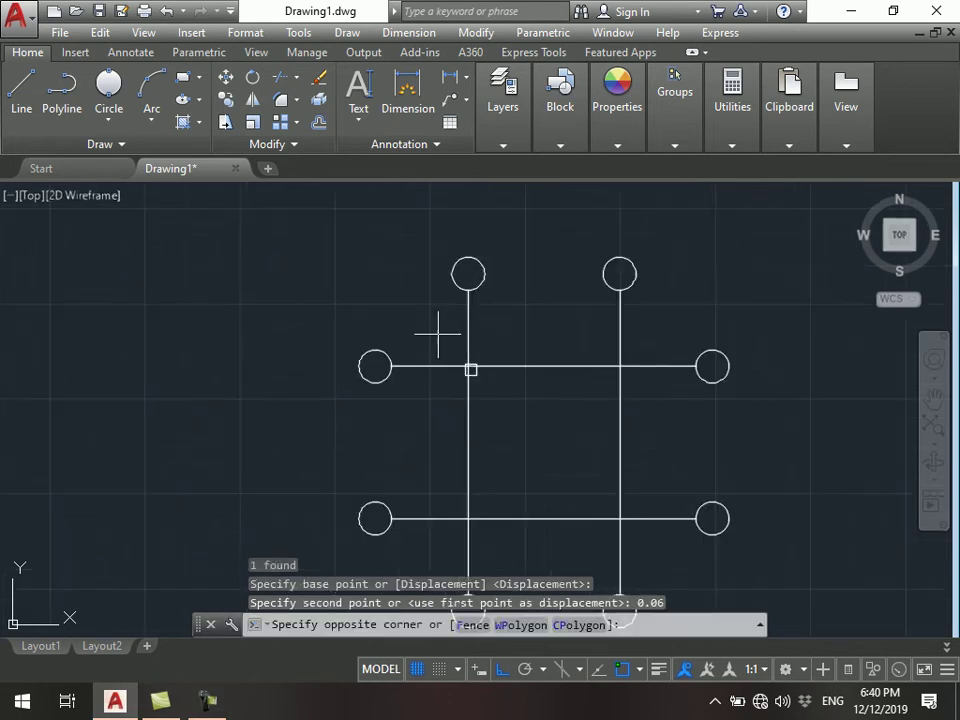
left_click(495, 395)
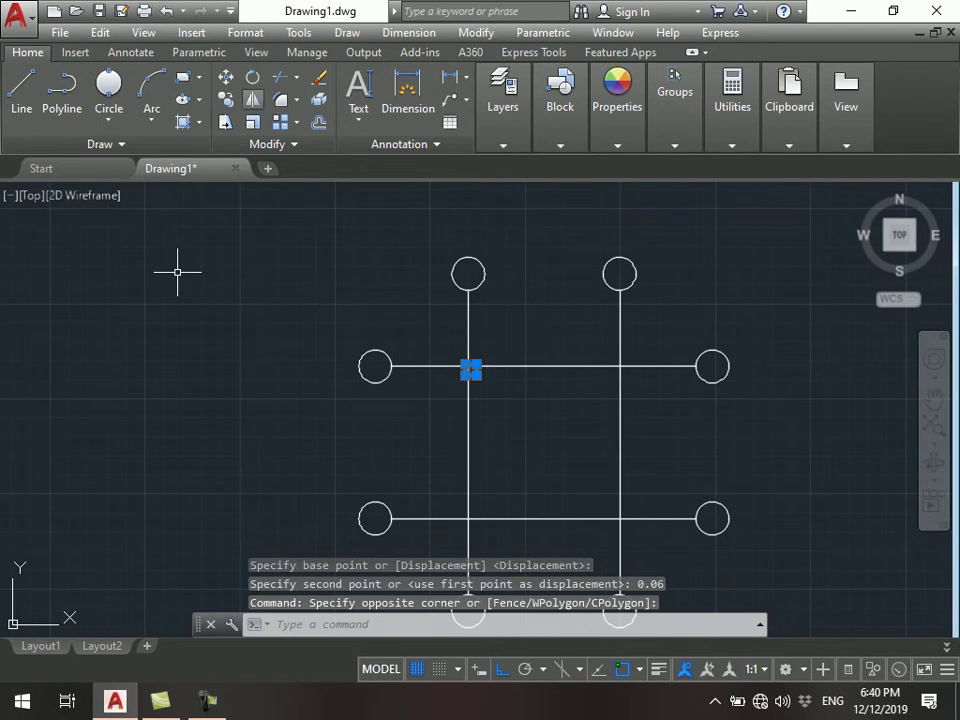
type("mi")
key("Return")
left_click(556, 374)
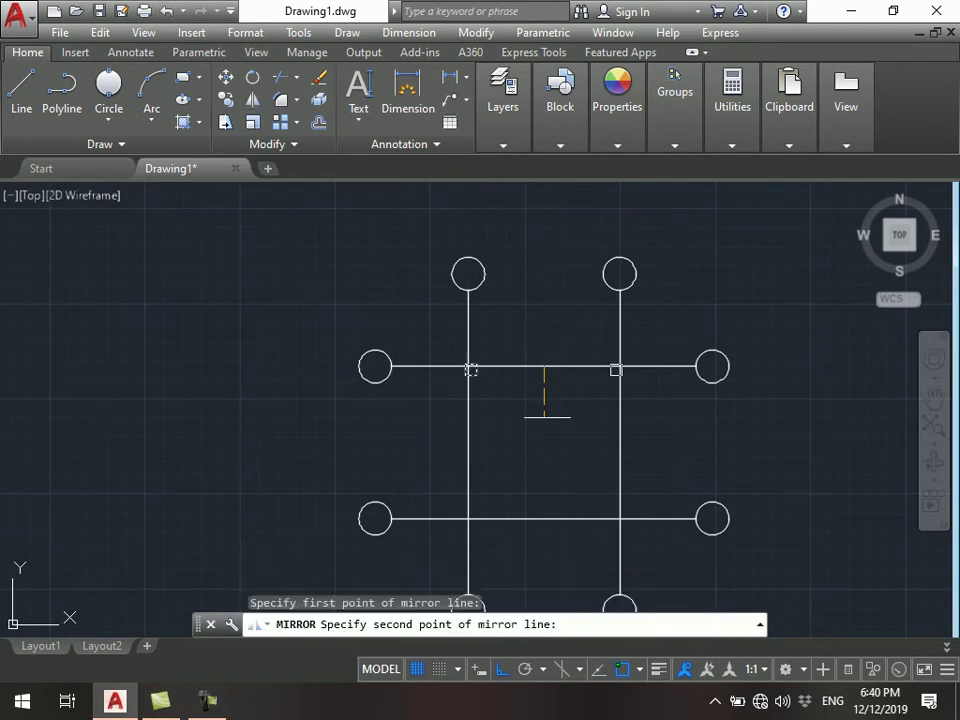
left_click(542, 521)
key("Return")
- Mirror both top squares down to the lower intersections
left_click(404, 345)
left_click(656, 409)
key("Return")
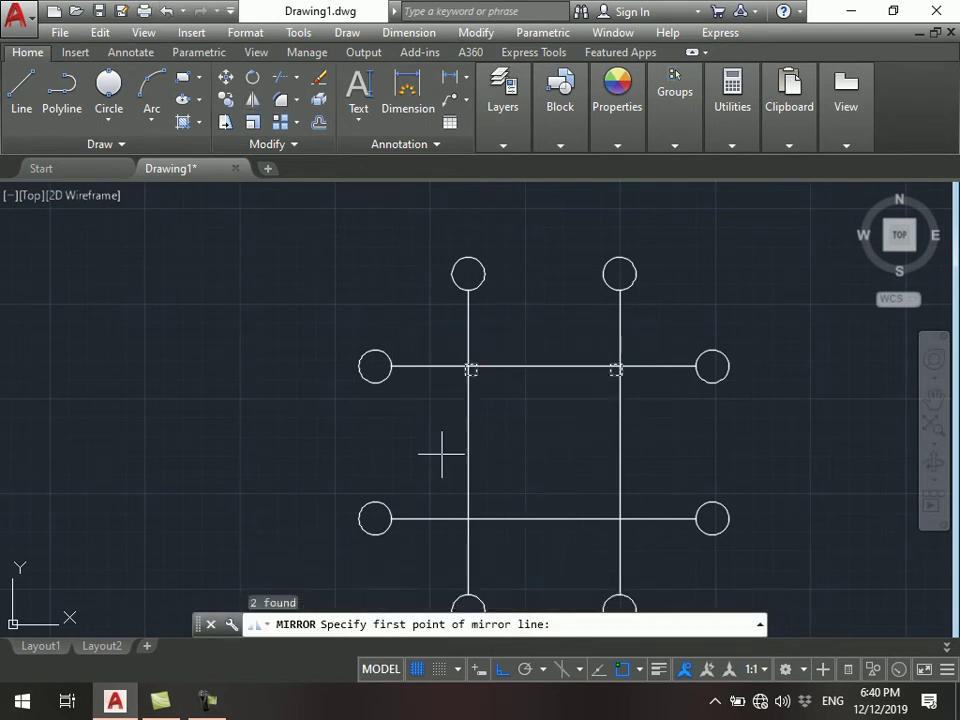
left_click(467, 441)
left_click(620, 441)
key("Return")
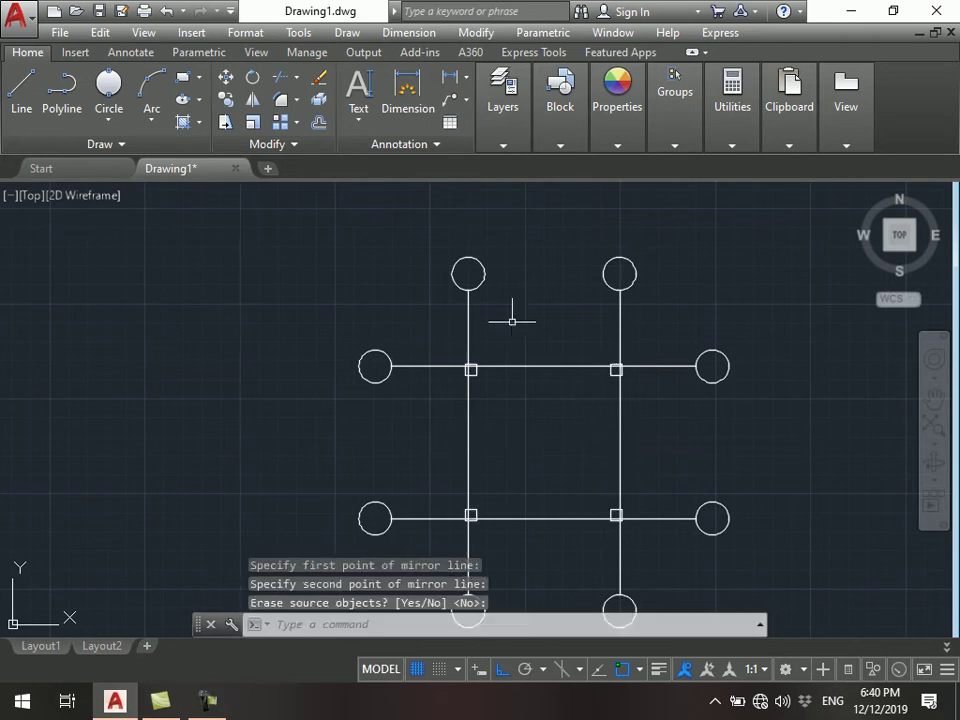
- Zoom in on the upper-left square and start the HATCH command
scroll(526, 365, "up", 2)
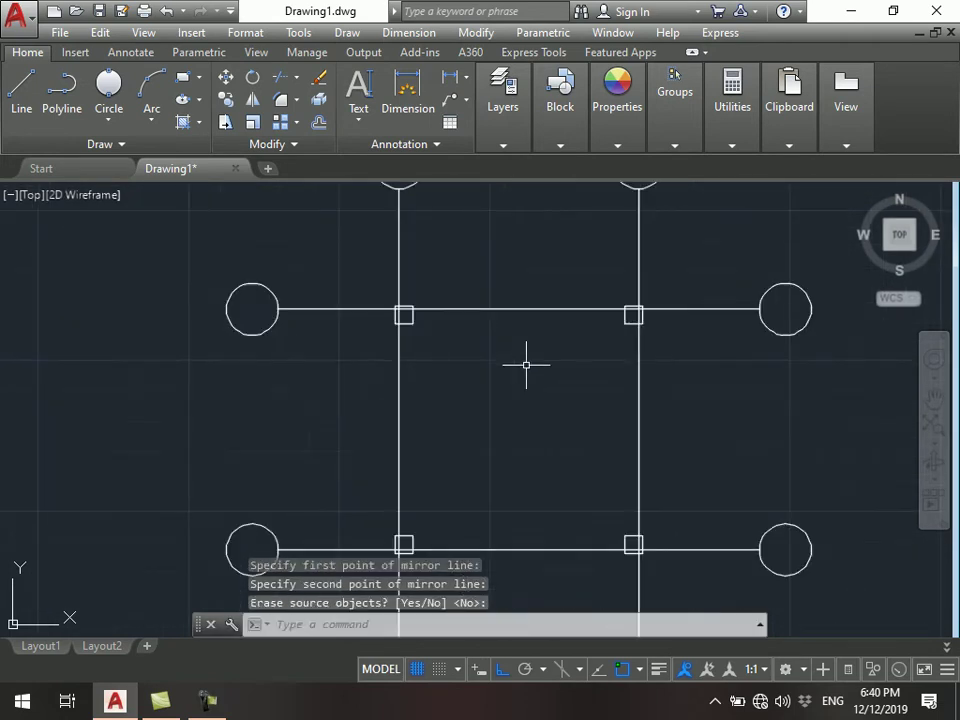
scroll(544, 332, "up", 2)
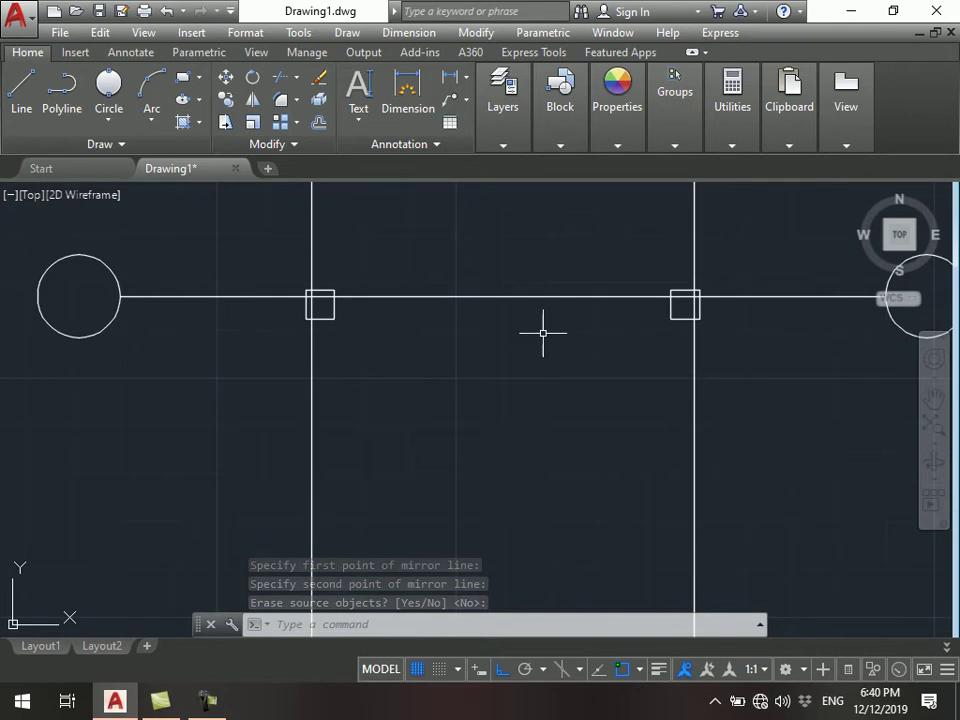
scroll(543, 332, "up", 2)
mouse_move(535, 328)
middle_mouse_down()
mouse_move(546, 398)
mouse_move(362, 398)
middle_mouse_up()
scroll(491, 386, "up", 2)
scroll(511, 418, "up", 2)
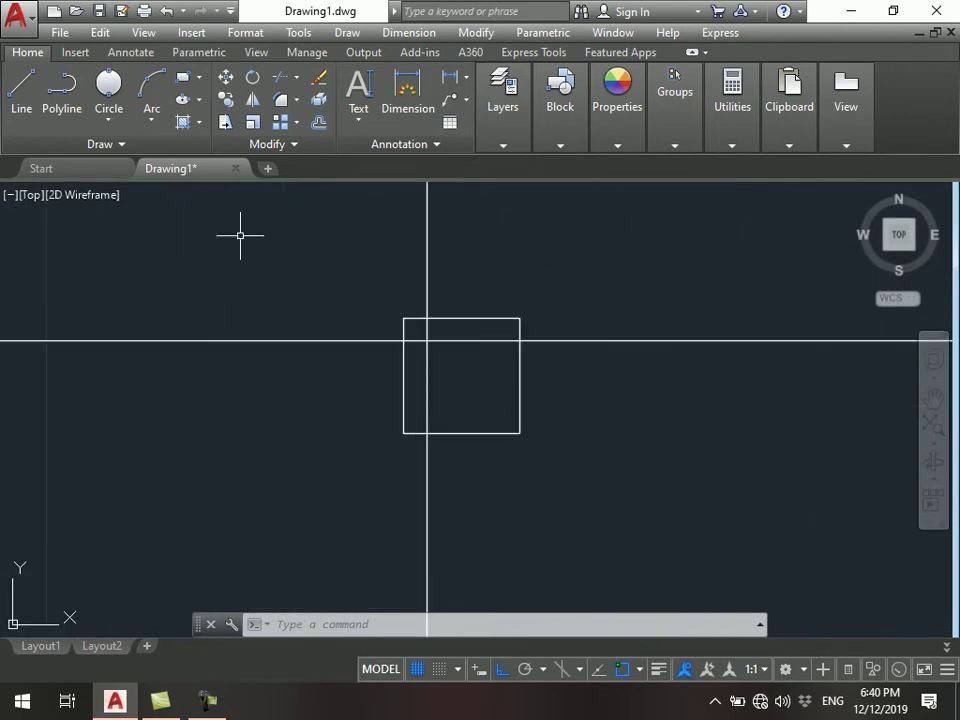
type("h")
key("Return")
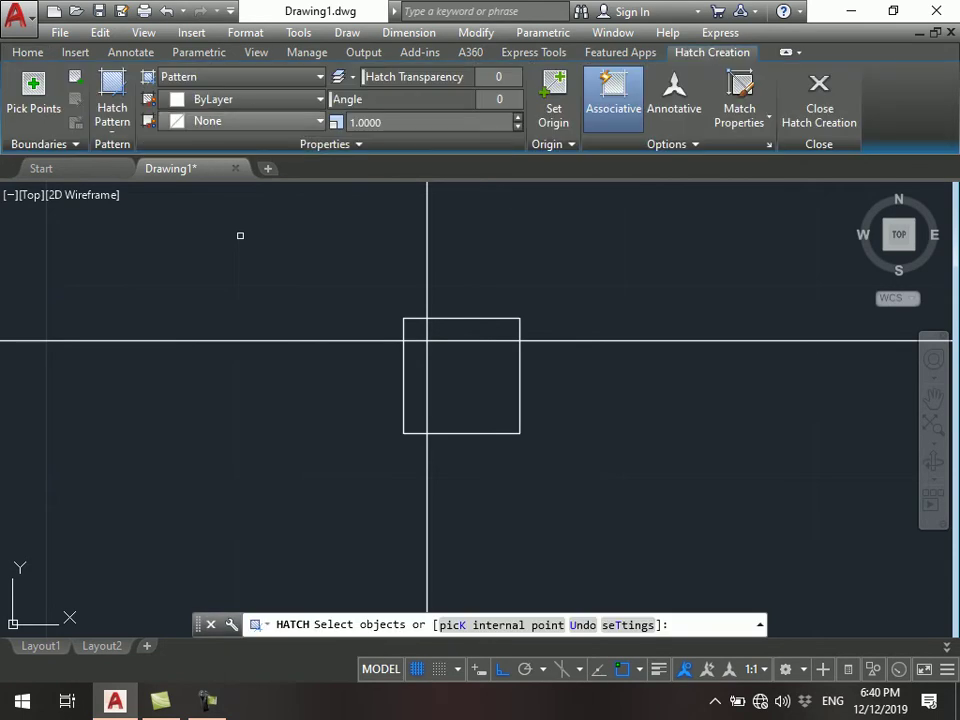
- Fill the four cells of the upper-left square column with the ANSI31 diagonal hatch
left_click(112, 100)
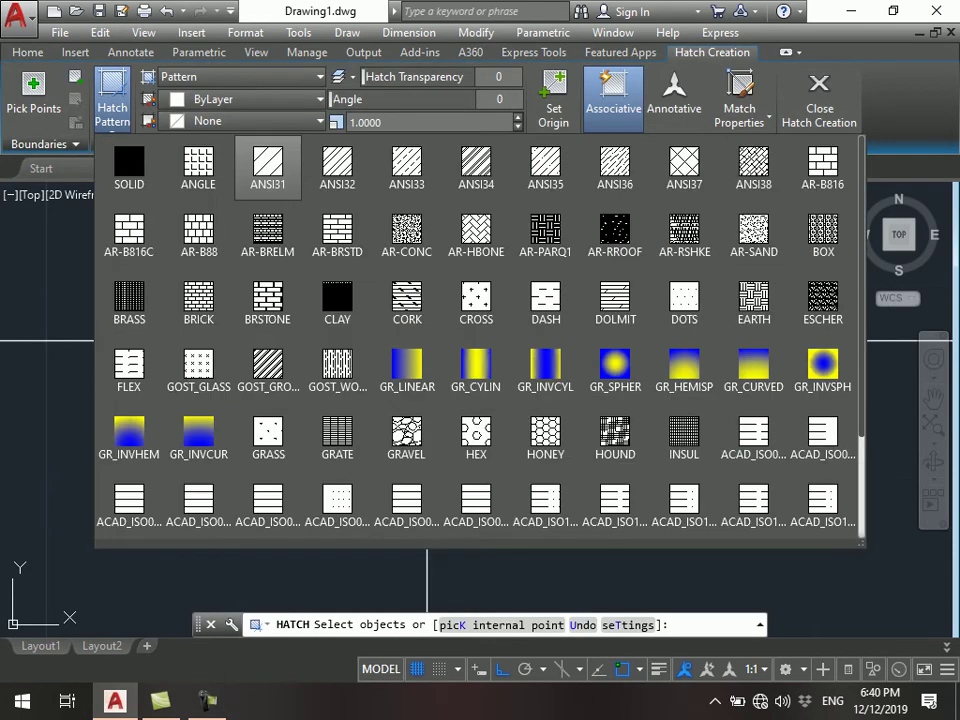
left_click(427, 341)
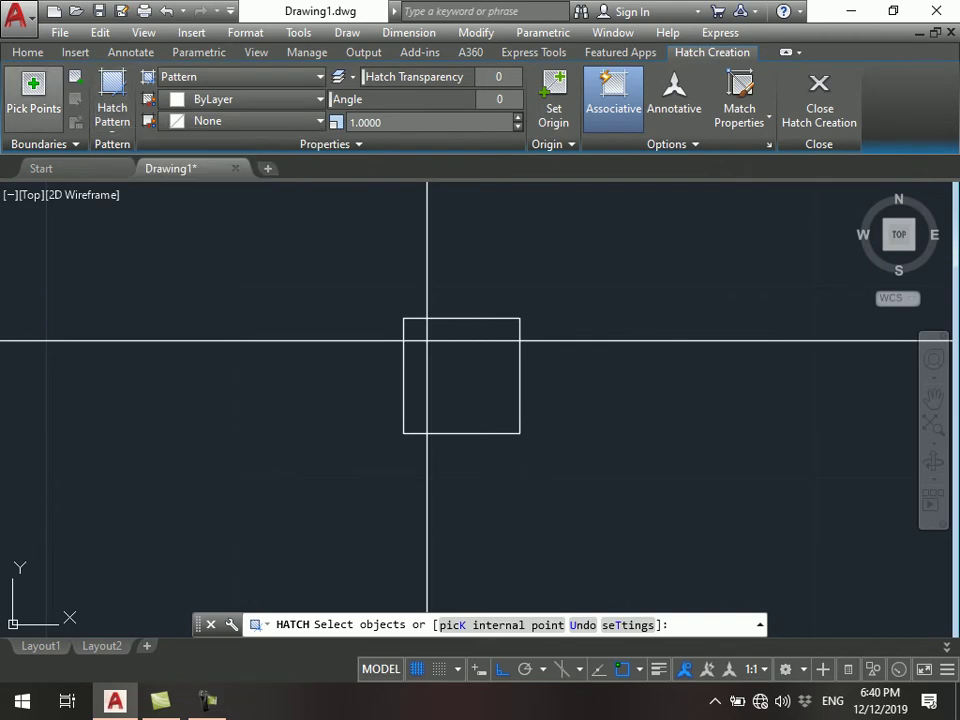
left_click(33, 95)
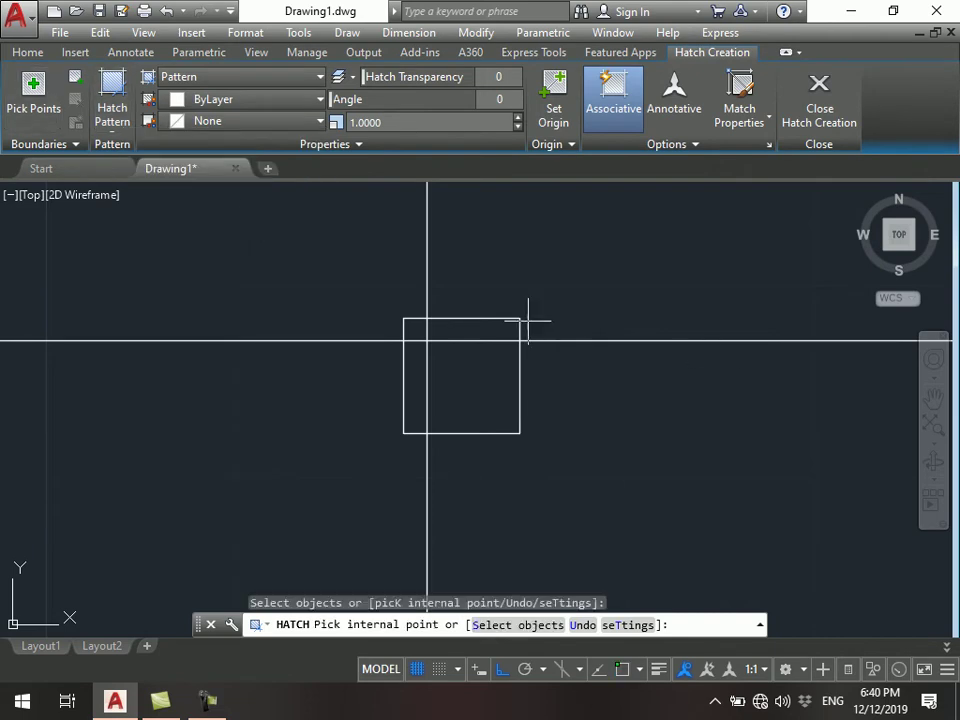
scroll(488, 320, "up", 2)
left_click(395, 327)
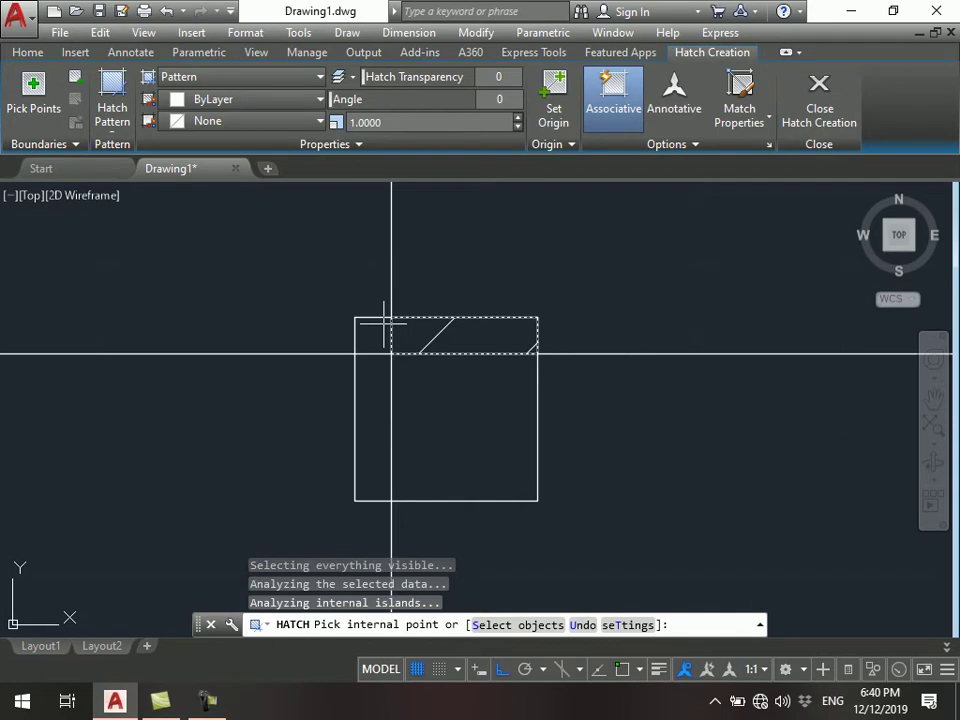
left_click(371, 330)
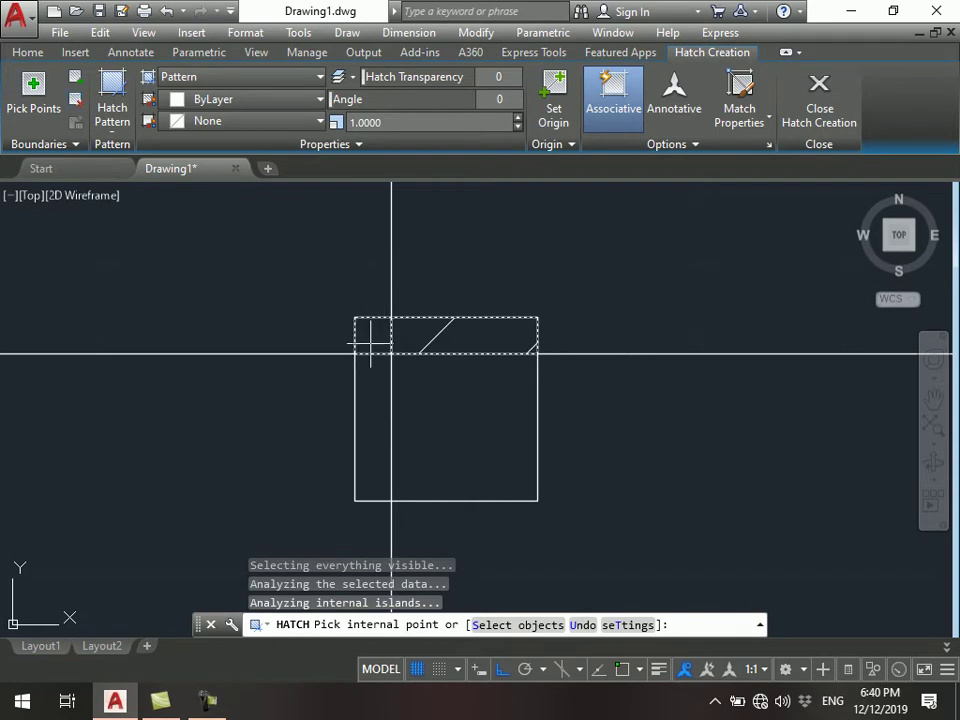
left_click(368, 404)
left_click(468, 420)
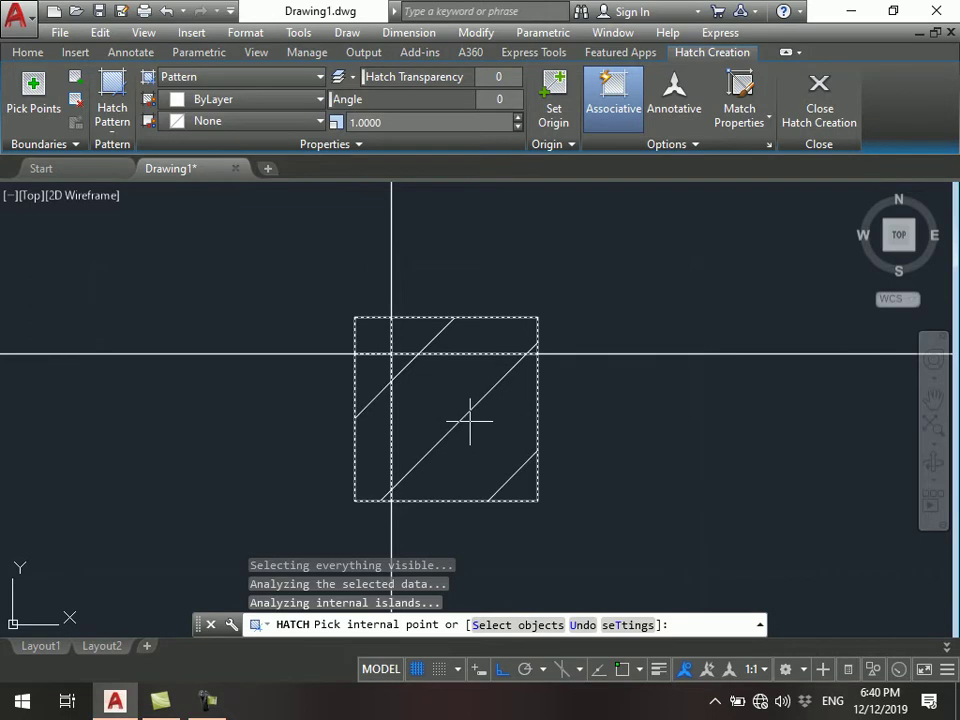
scroll(469, 422, "down", 2)
scroll(417, 368, "down", 2)
key("Escape")
scroll(417, 368, "up", 1)
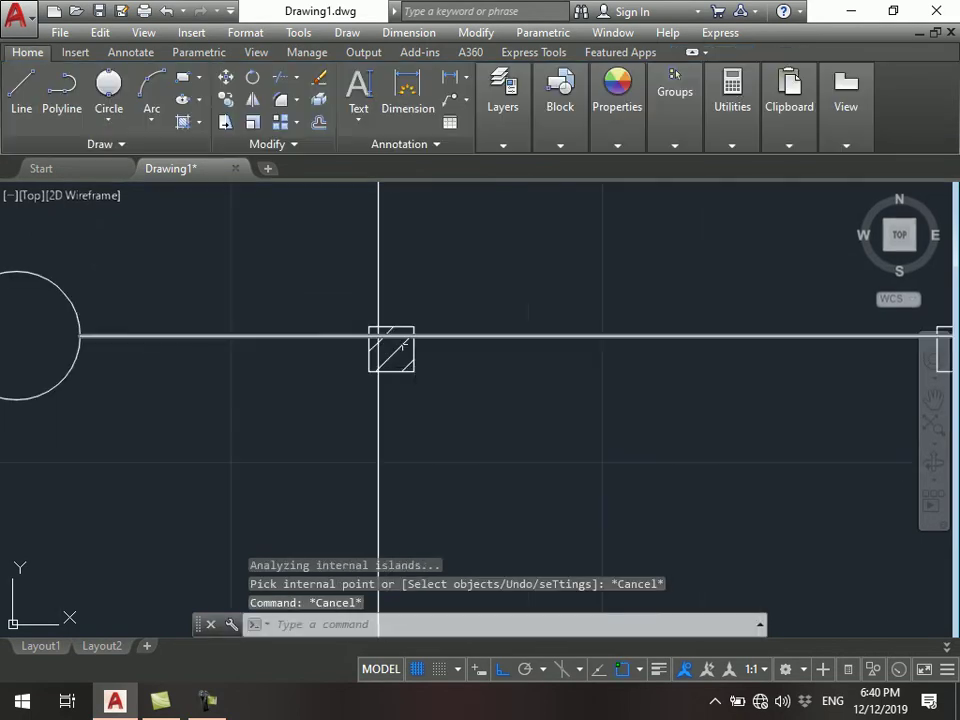
scroll(415, 350, "up", 2)
- Change the square's hatch pattern scale to 0.73, then lower it further to 0.42
left_click(395, 345)
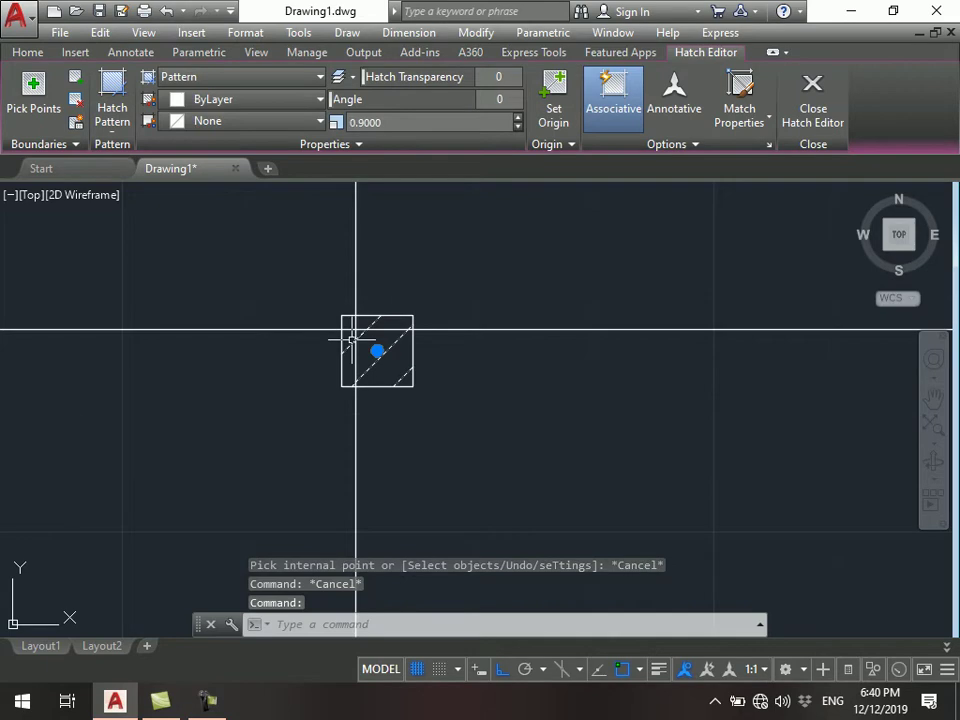
type("0.73")
key("Return")
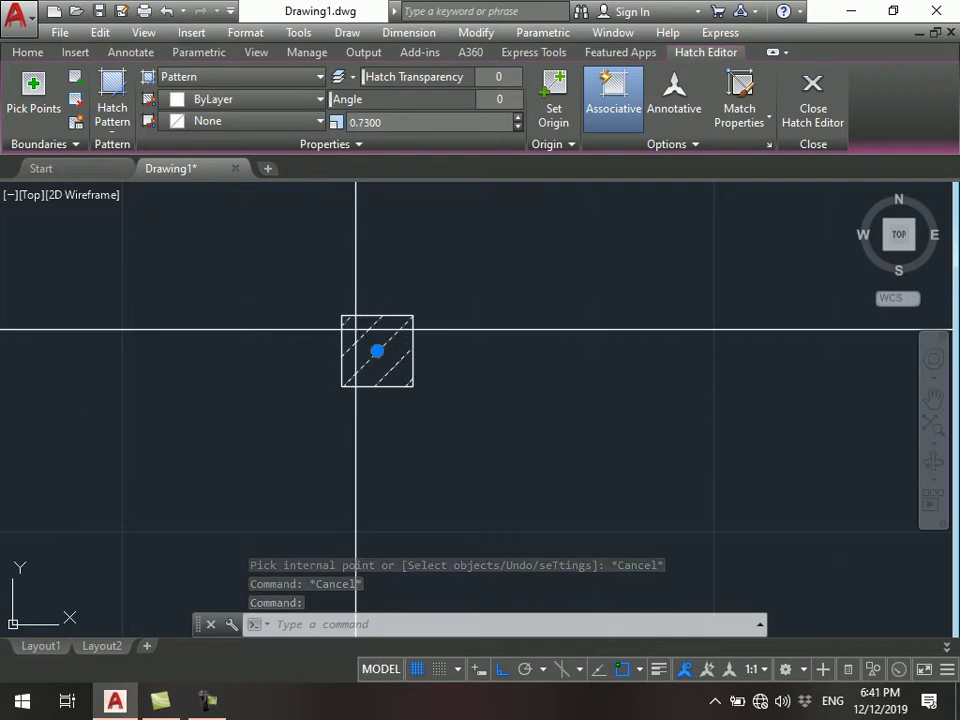
key("Escape")
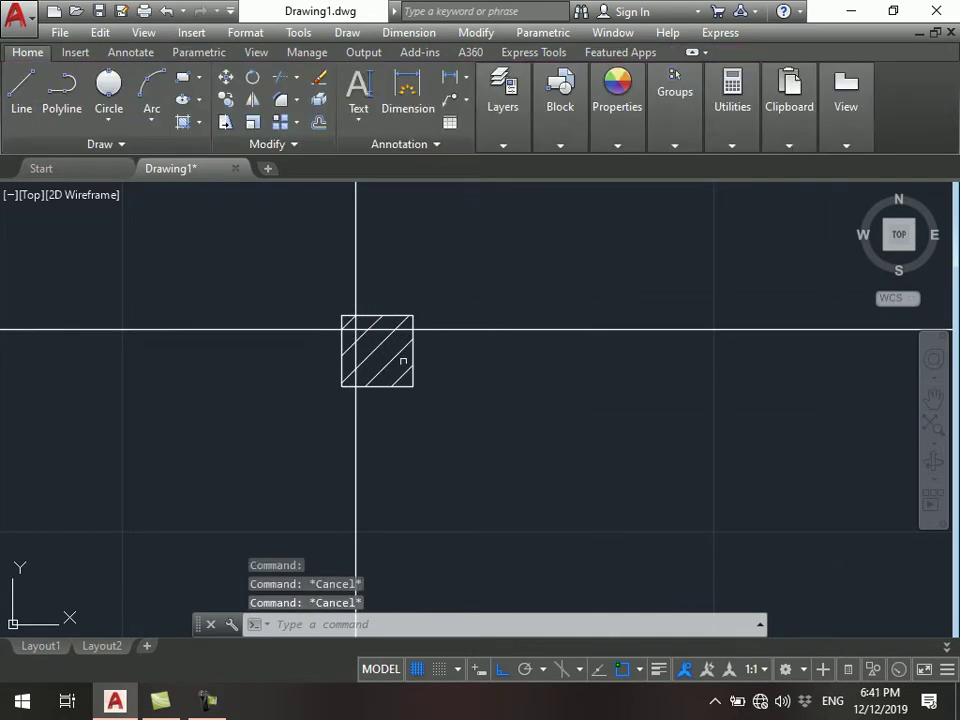
left_click(393, 352)
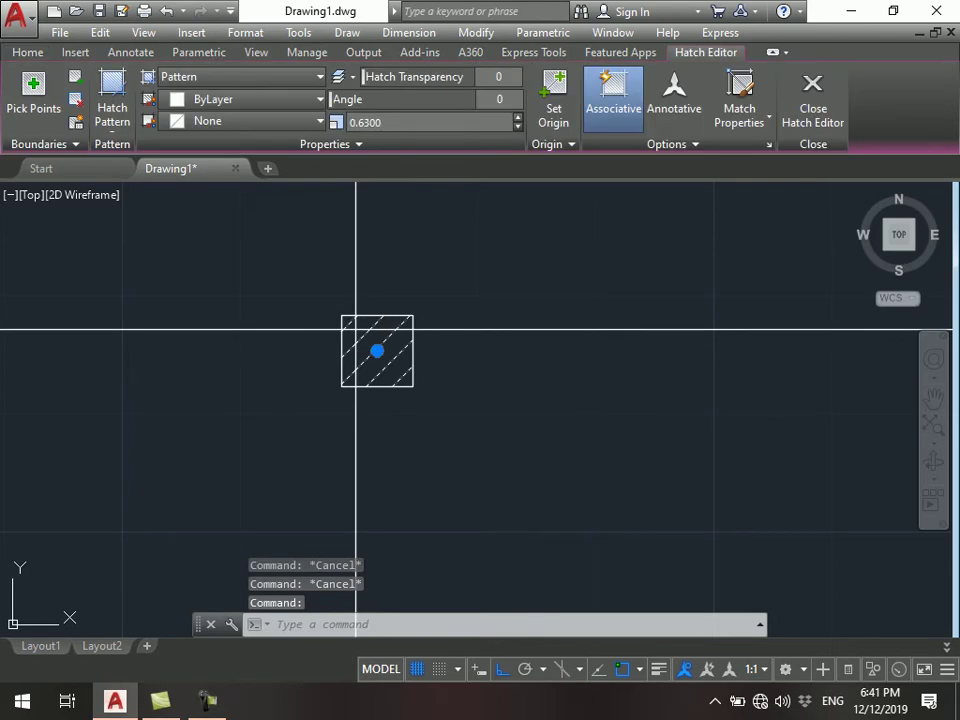
left_click(517, 127)
left_click(517, 127)
left_click(517, 127)
left_click(517, 127)
key("Escape")
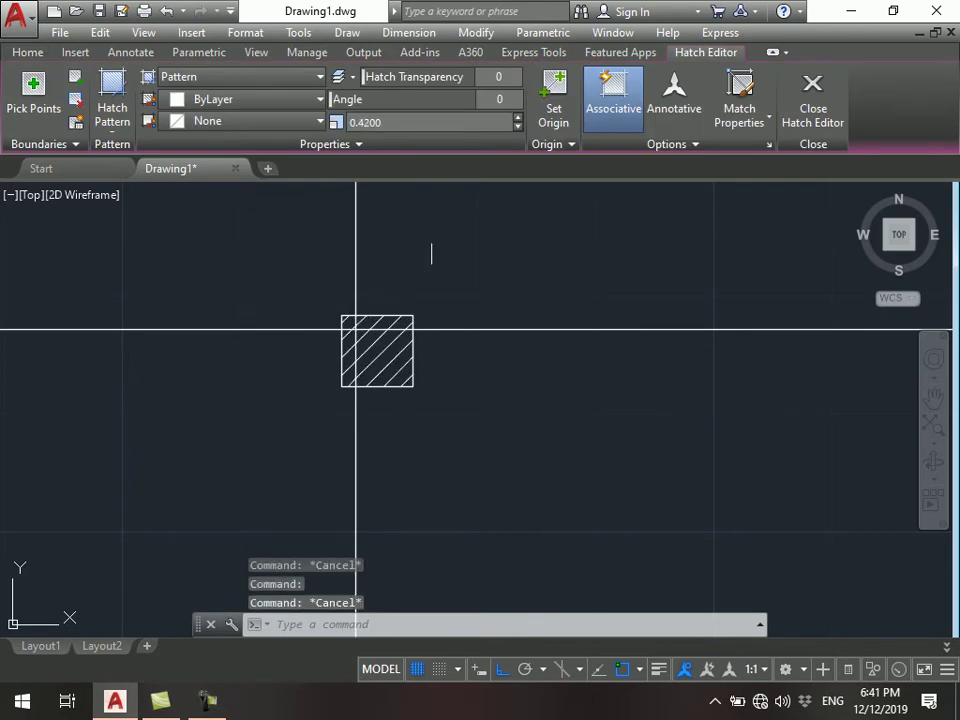
key("Escape")
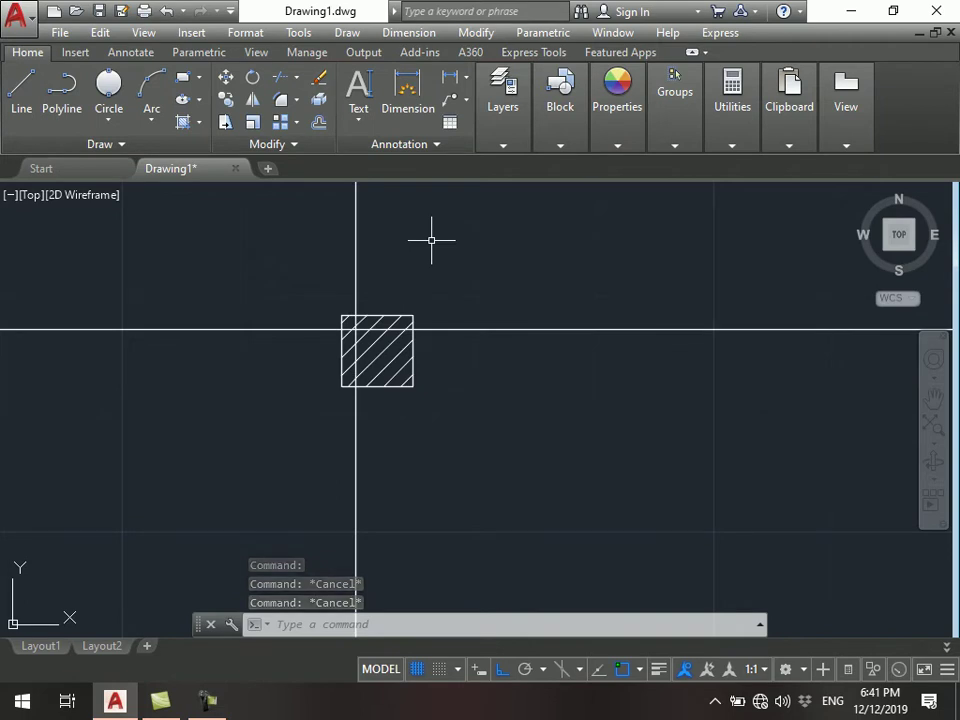
- Erase the square's hatch with E and start a new HATCH command
scroll(300, 192, "down", 1)
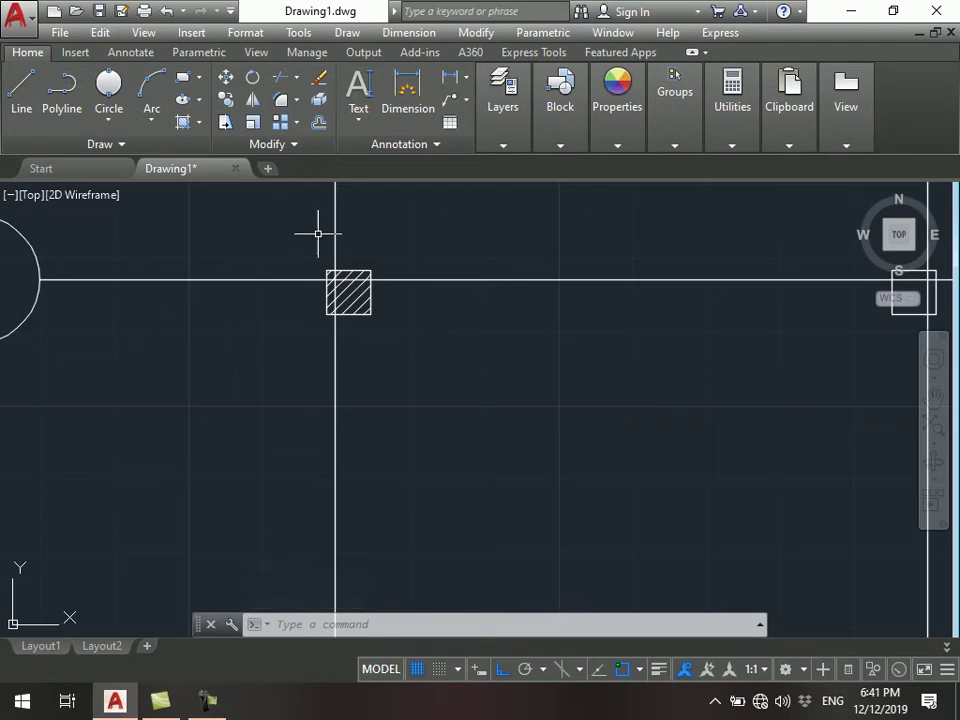
left_click(352, 290)
type("e")
key("Return")
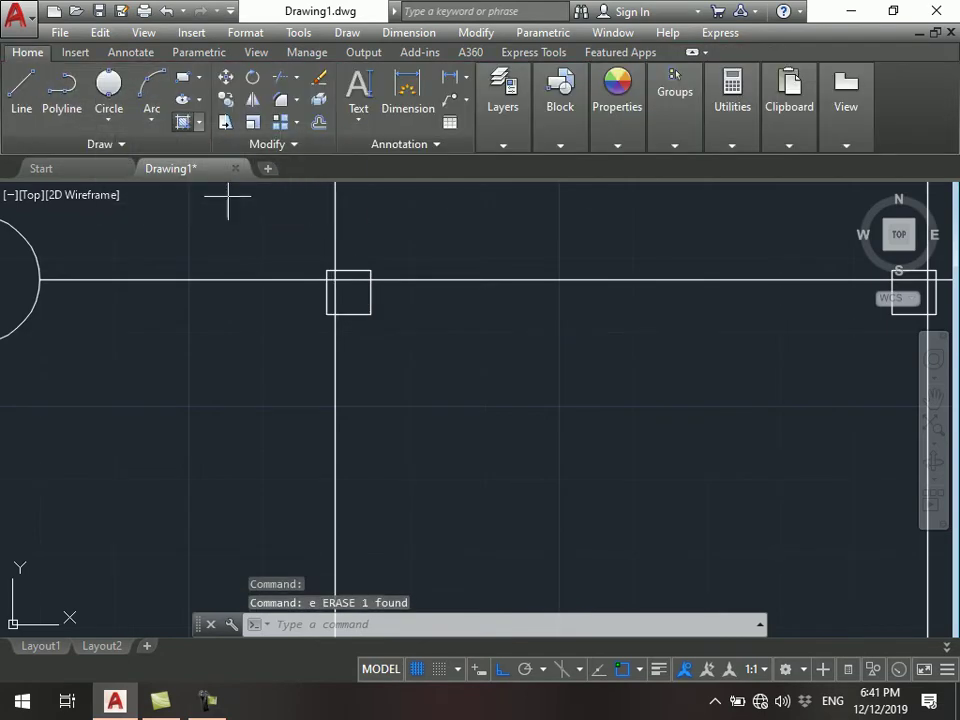
type("h")
key("Return")
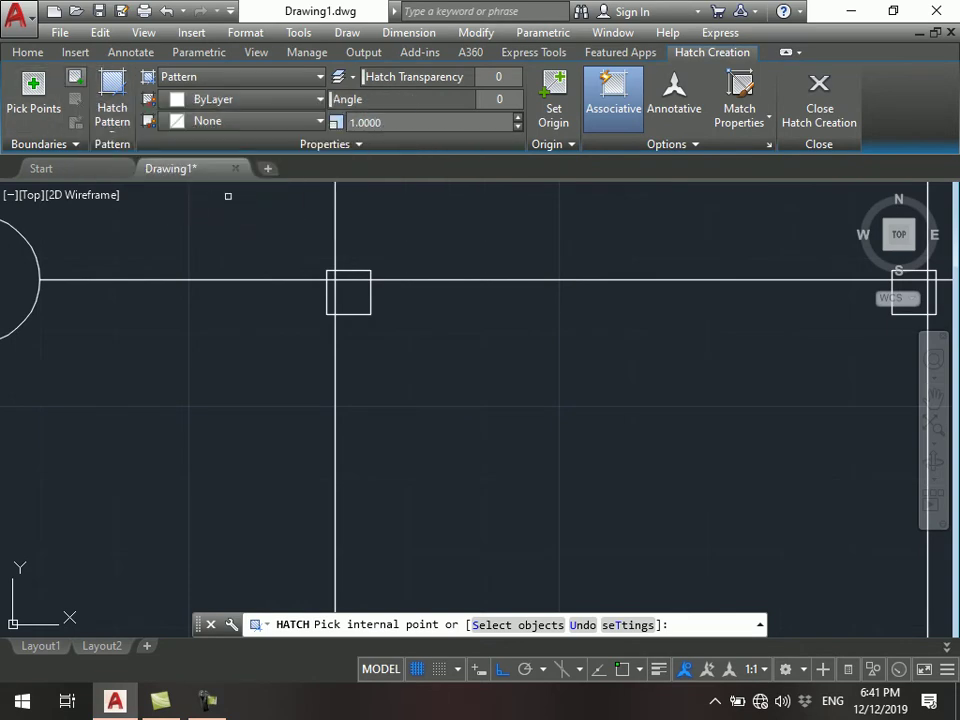
- Hatch the four square columns by picking them as boundary objects
type("s")
key("Return")
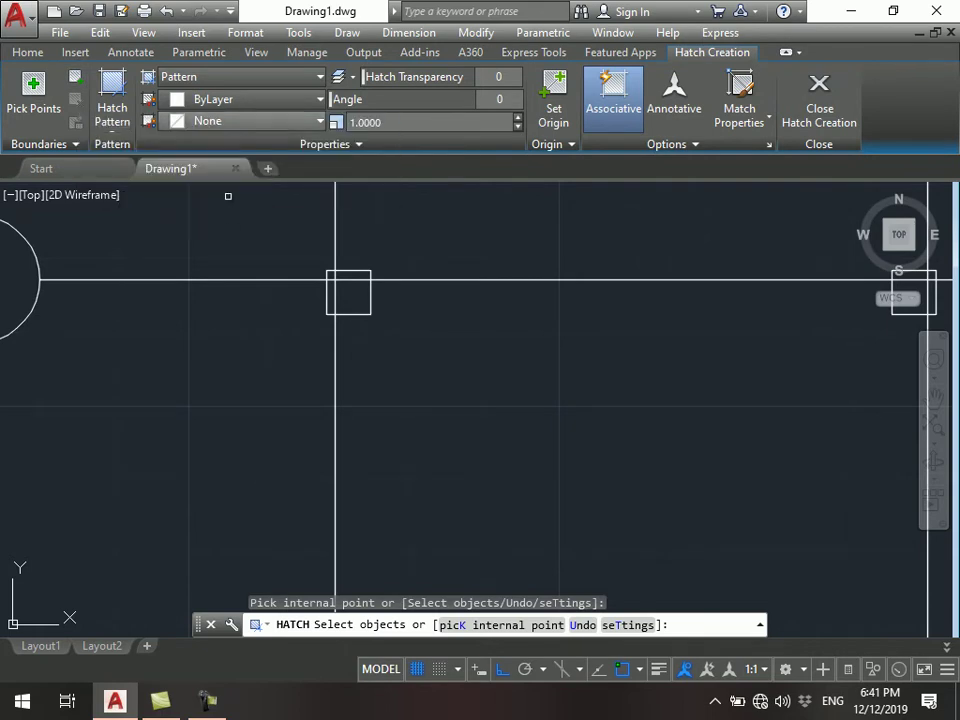
middle_click_drag(463, 304, 409, 328)
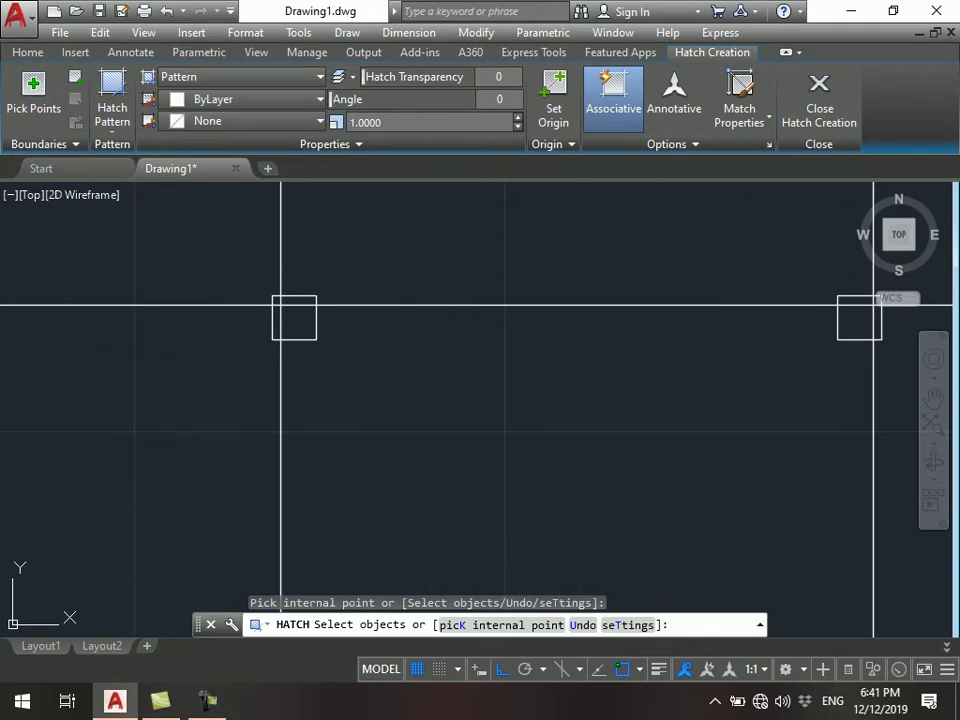
left_click(315, 328)
middle_click_drag(626, 404, 510, 418)
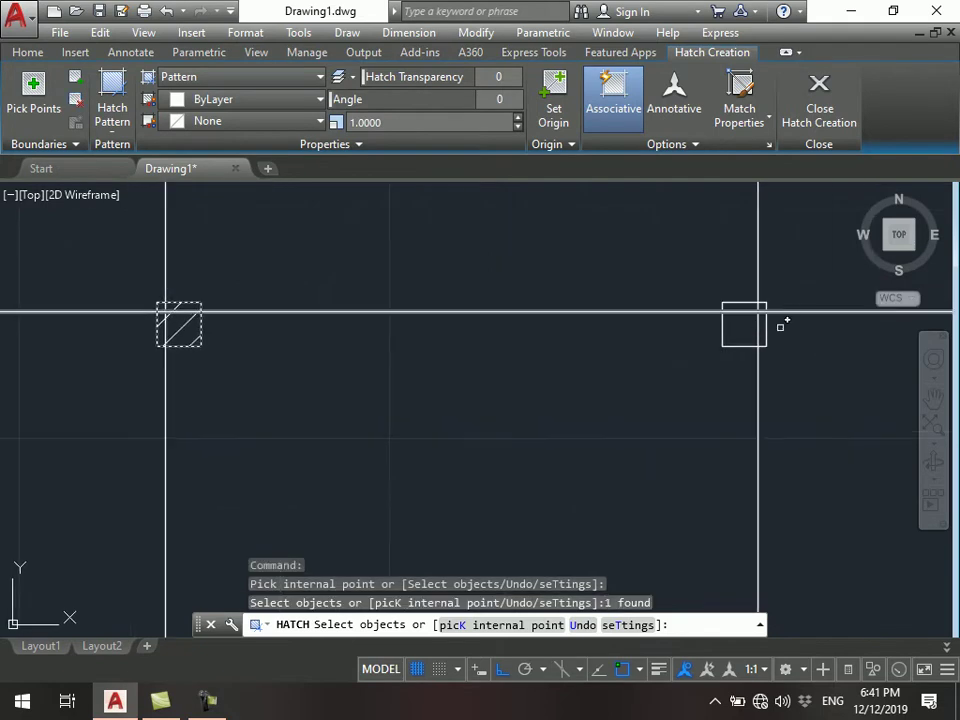
left_click(784, 323)
left_click(619, 392)
scroll(630, 250, "down", 5)
scroll(575, 377, "up", 2)
left_click(399, 377)
left_click(761, 456)
key("Escape")
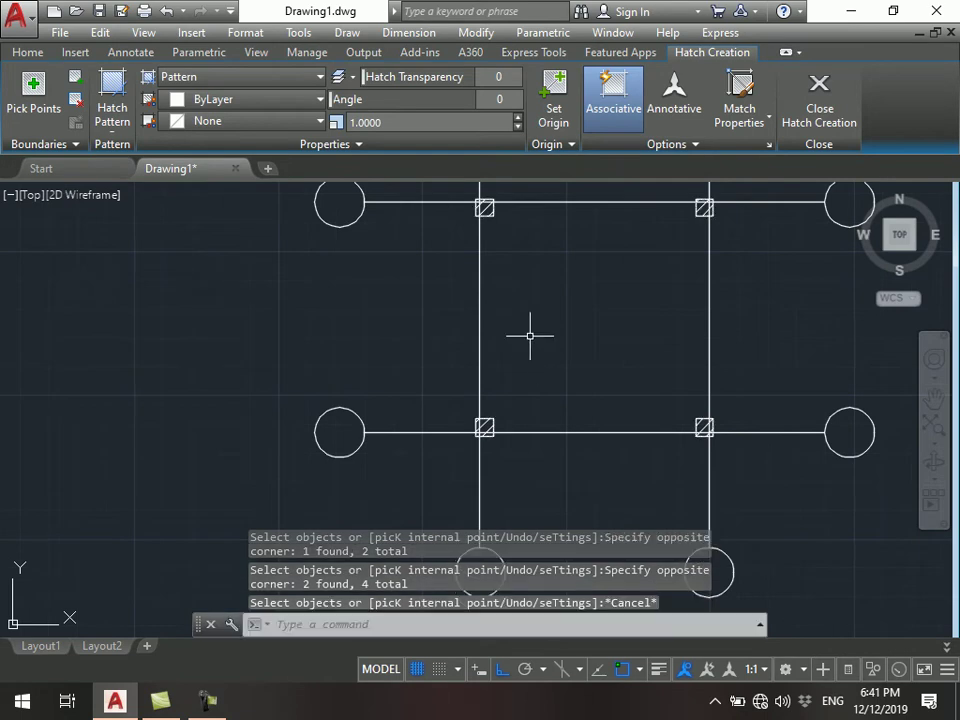
- Lower the new hatches' pattern scale from 0.76 through 0.64 to 0.53
scroll(464, 245, "up", 2)
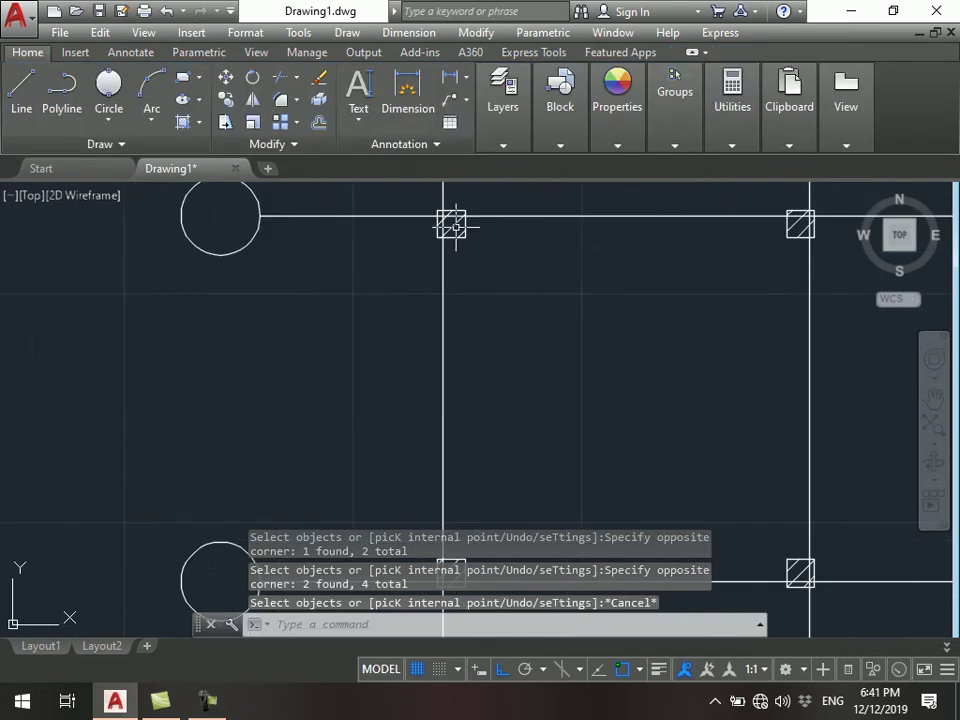
key("Return")
scroll(407, 197, "down", 4)
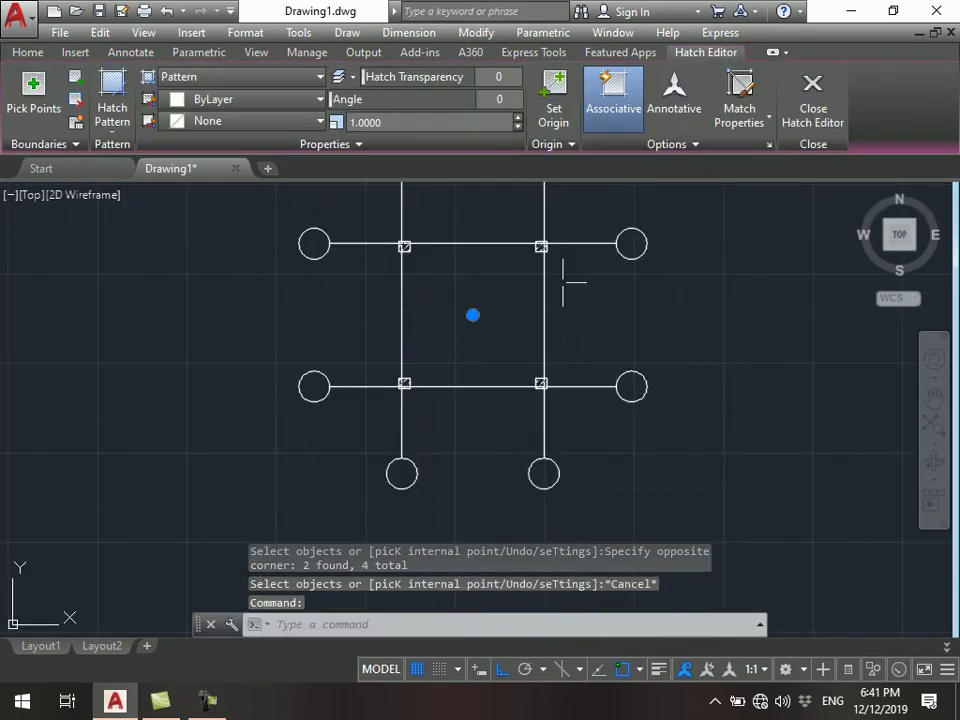
middle_click_drag(561, 272, 549, 343)
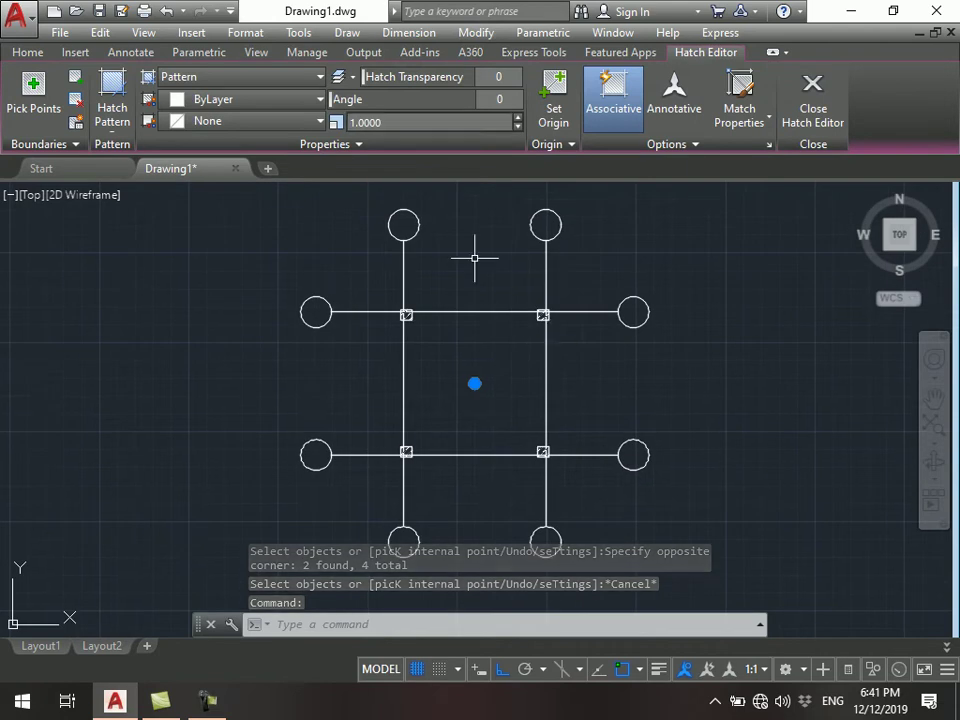
type("0.76")
key("Return")
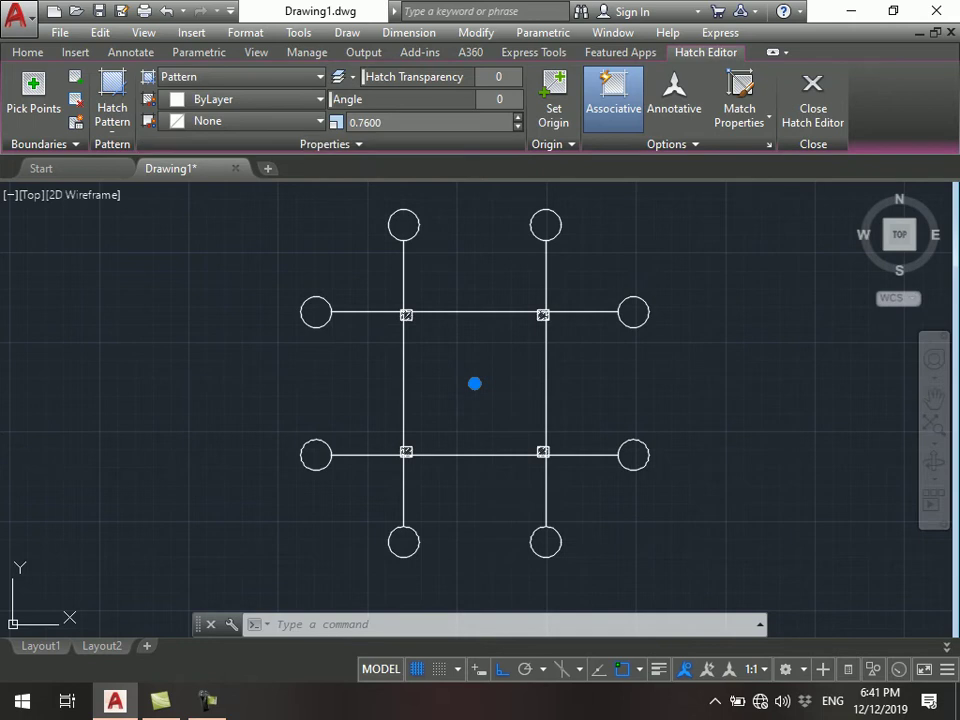
scroll(531, 272, "up", 4)
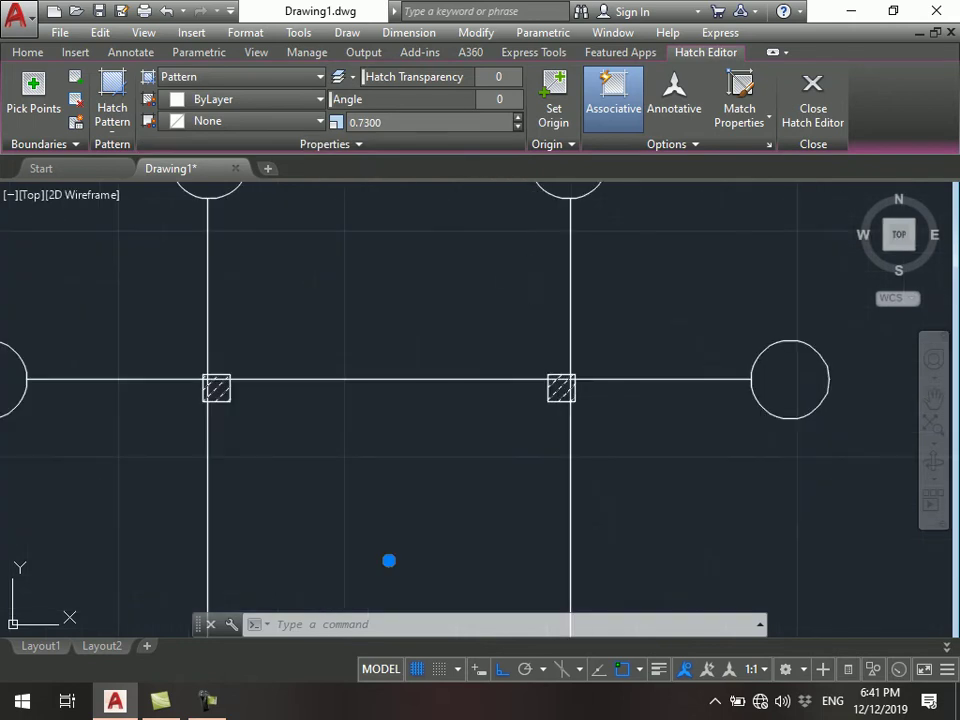
type("0.64")
key("Return")
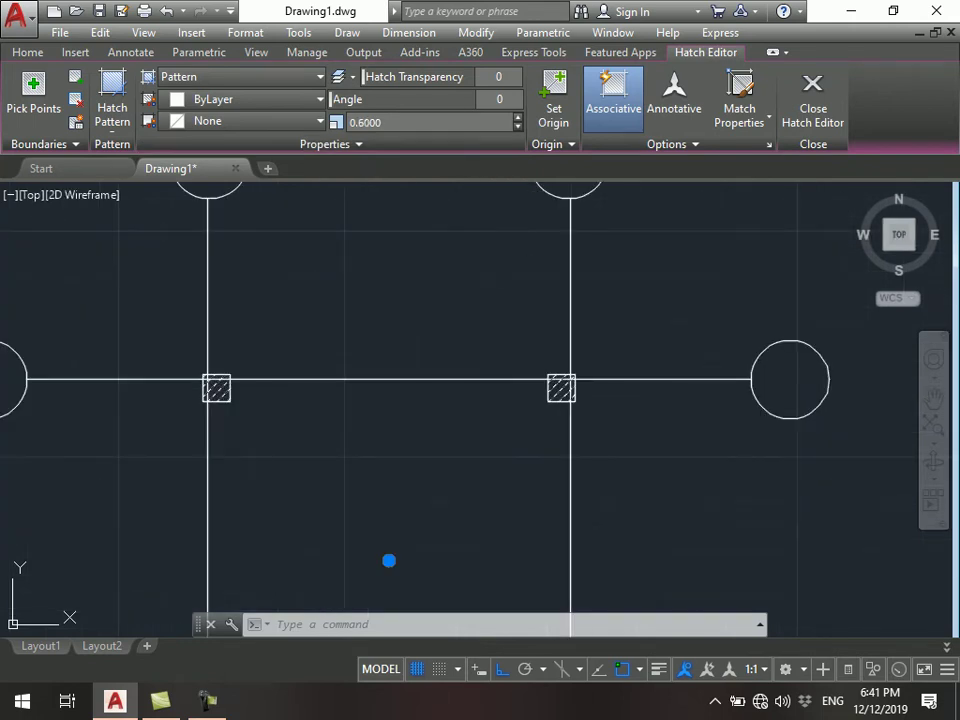
type("0.53")
key("Return")
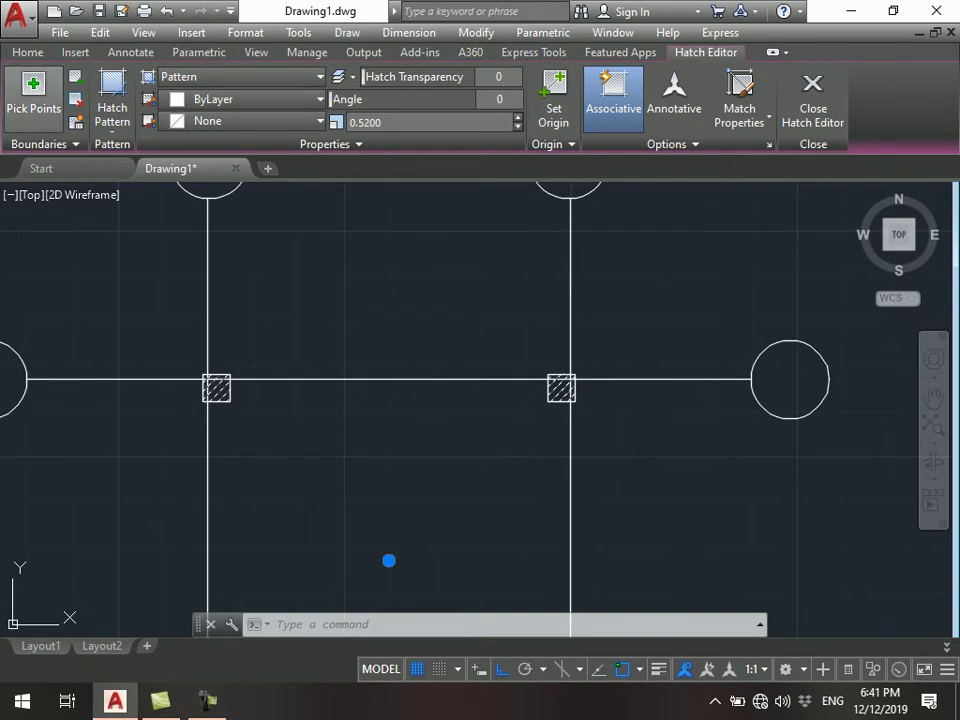
left_click(112, 110)
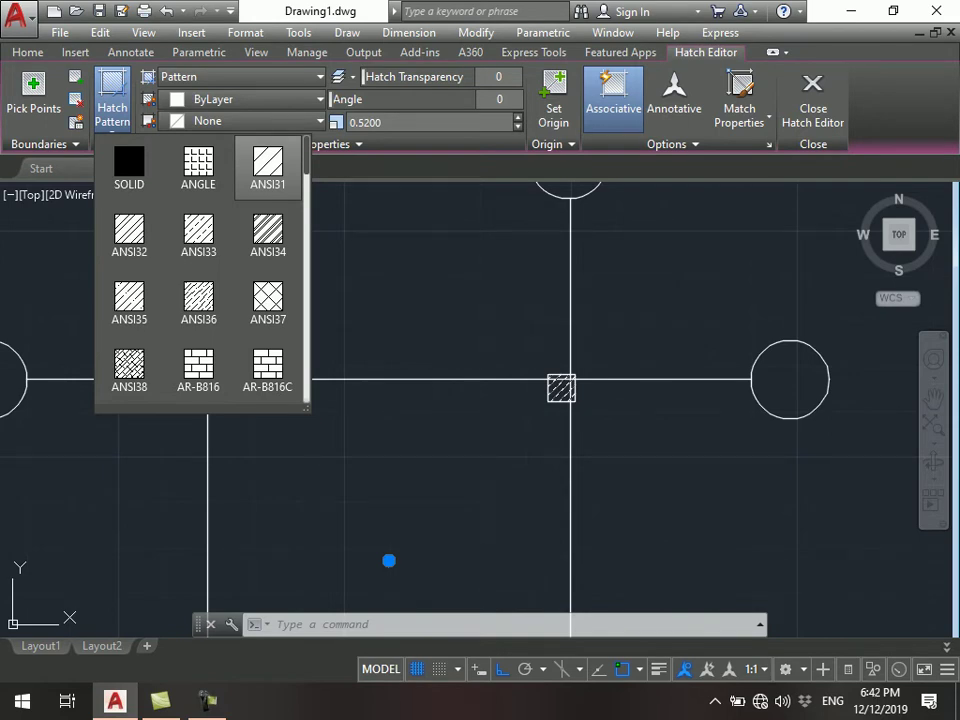
- Switch the column hatch pattern to the sand-like AR-SAND pattern
left_click(268, 162)
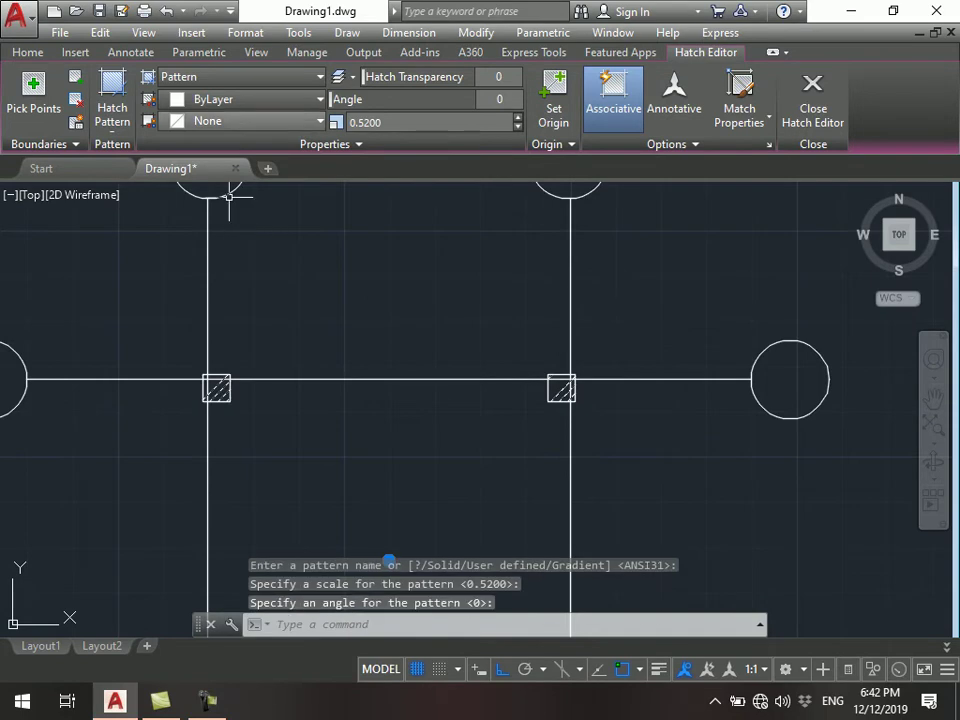
left_click(112, 108)
scroll(198, 300, "down", 1)
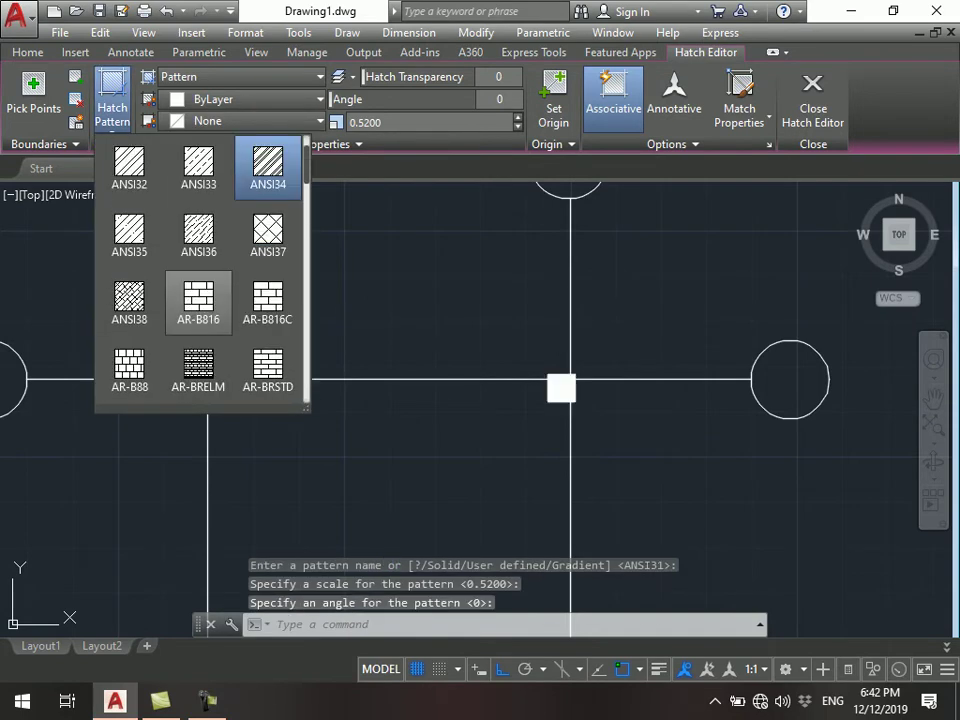
scroll(198, 370, "down", 1)
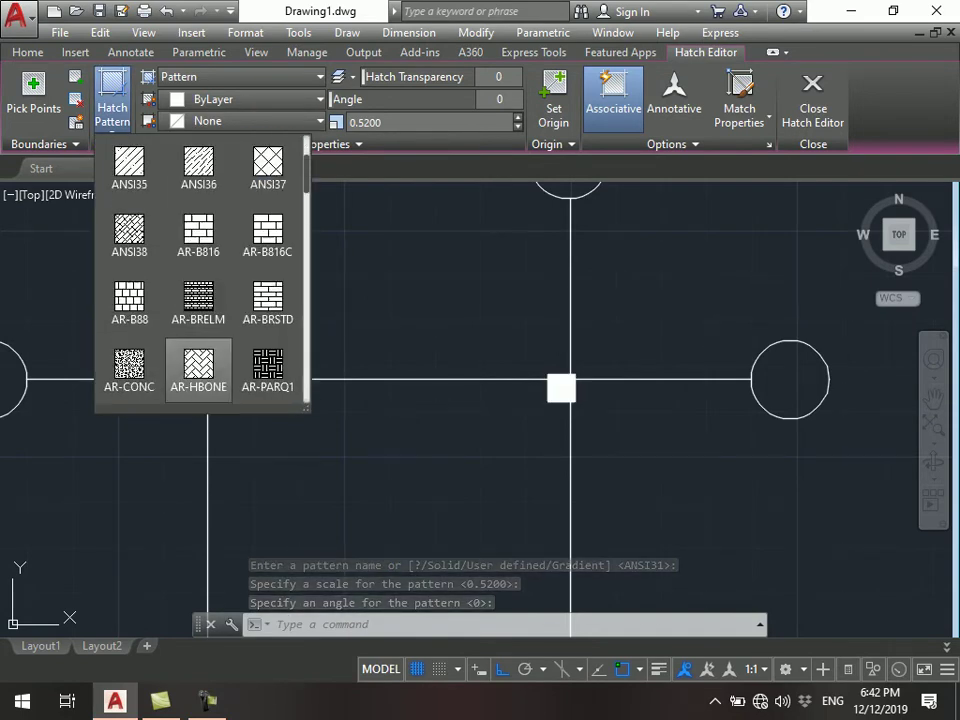
scroll(268, 370, "down", 1)
left_click(268, 370)
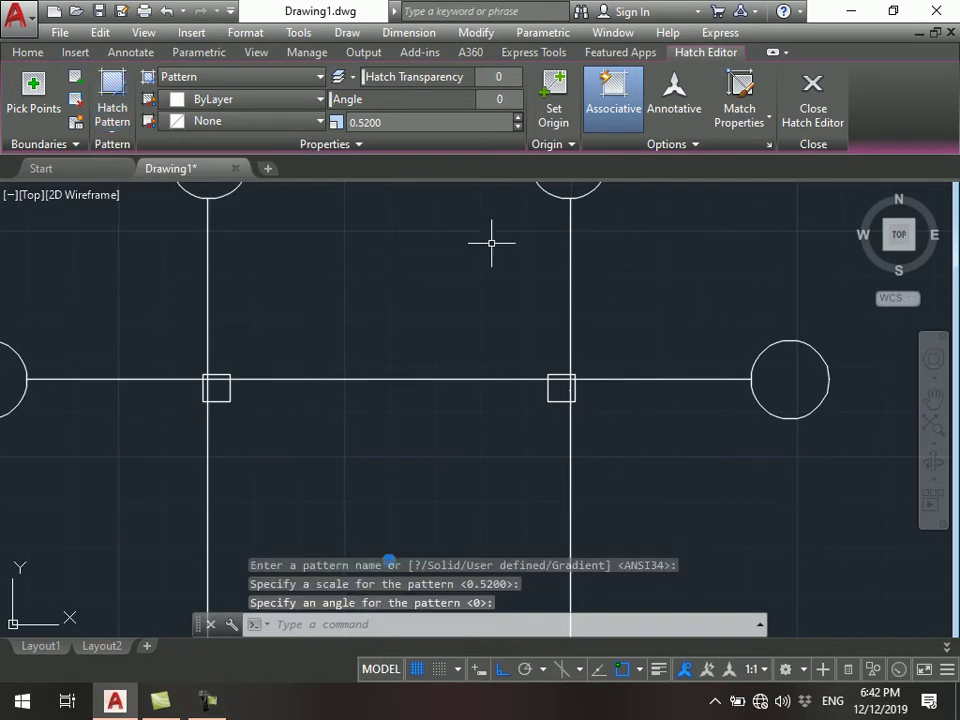
type("0.5100")
- Set the hatch scale to 0.05 and close the Hatch Editor
scroll(430, 122, "down", 3)
scroll(430, 122, "down", 10)
scroll(430, 122, "down", 5)
scroll(430, 122, "down", 2)
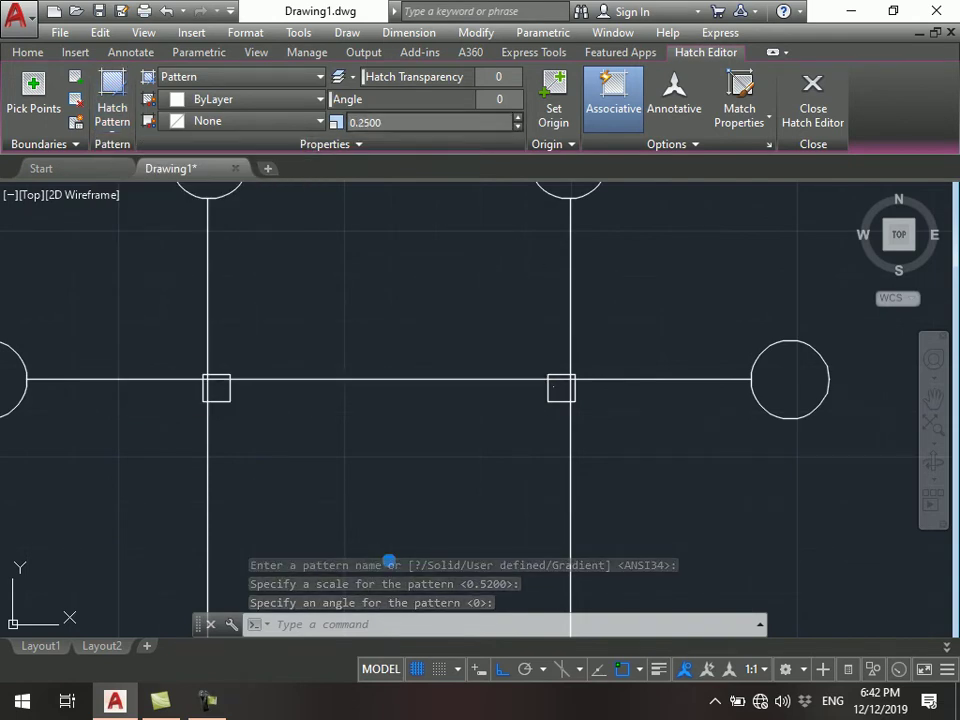
type("0.05")
key("Return")
key("Escape")
key("Escape")
scroll(413, 285, "down", 4)
scroll(345, 318, "up", 10)
middle_click_drag(435, 396, 392, 546)
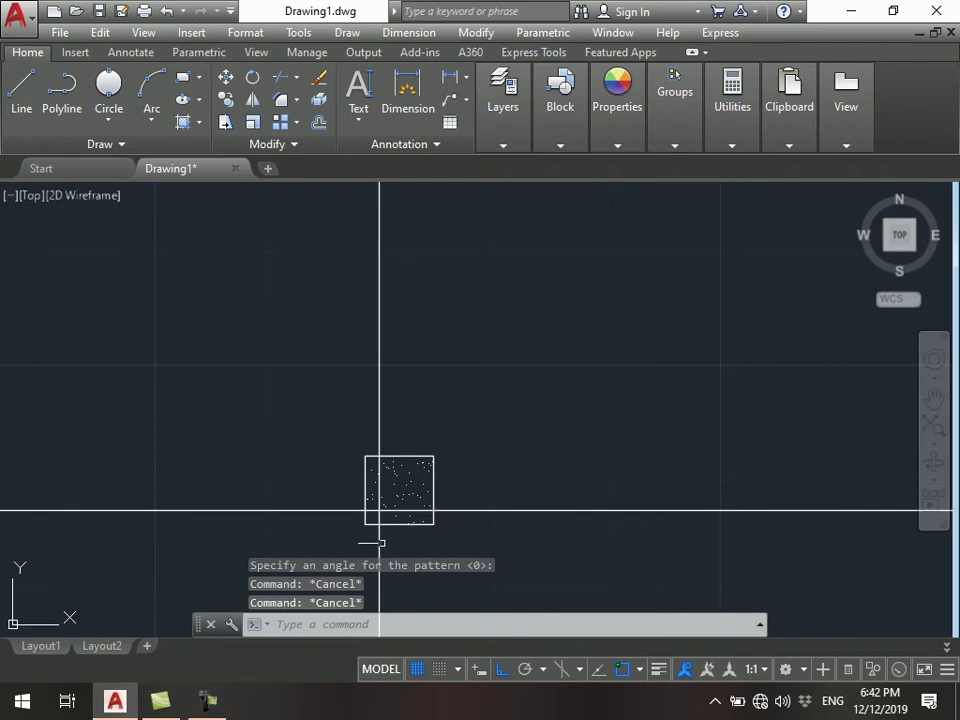
- Erase the dotted hatch from the left square and start a new HATCH
scroll(372, 509, "down", 3)
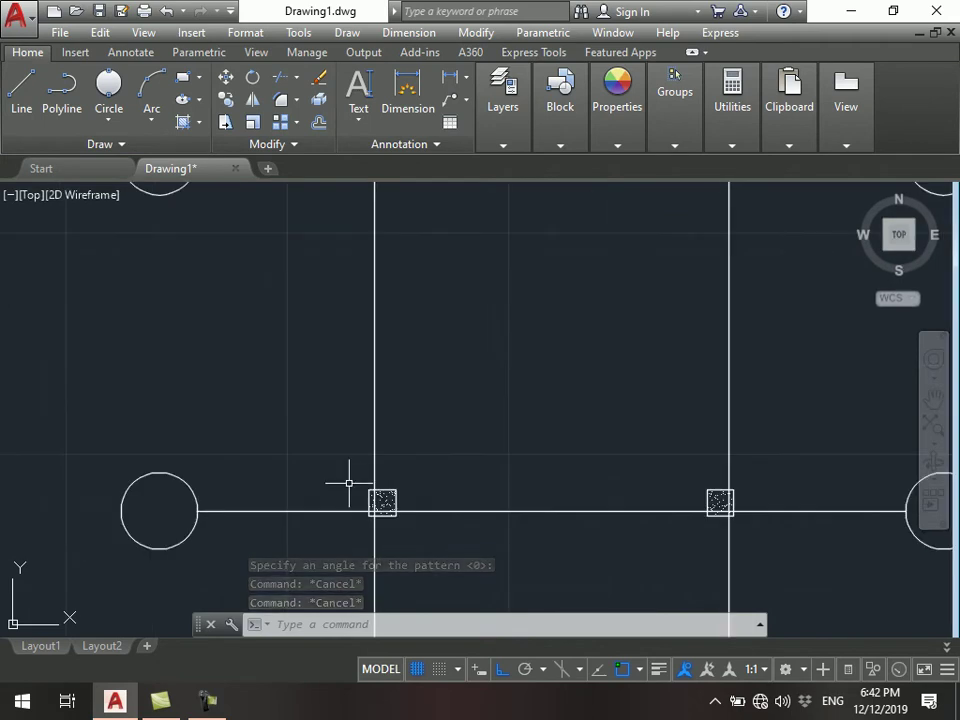
middle_click_drag(356, 573, 355, 368)
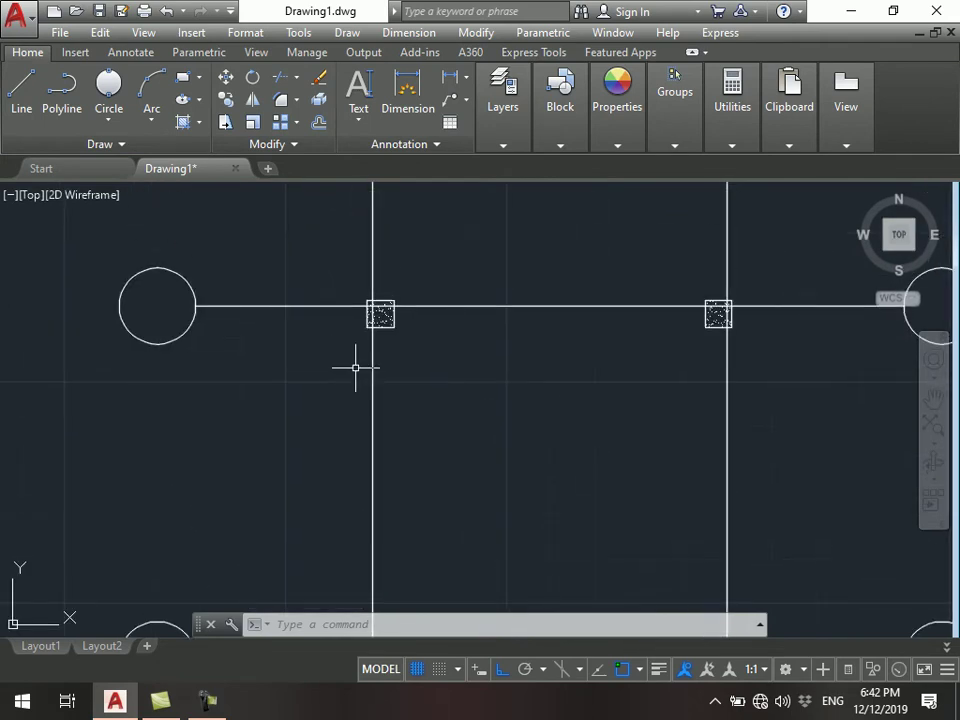
scroll(388, 311, "up", 5)
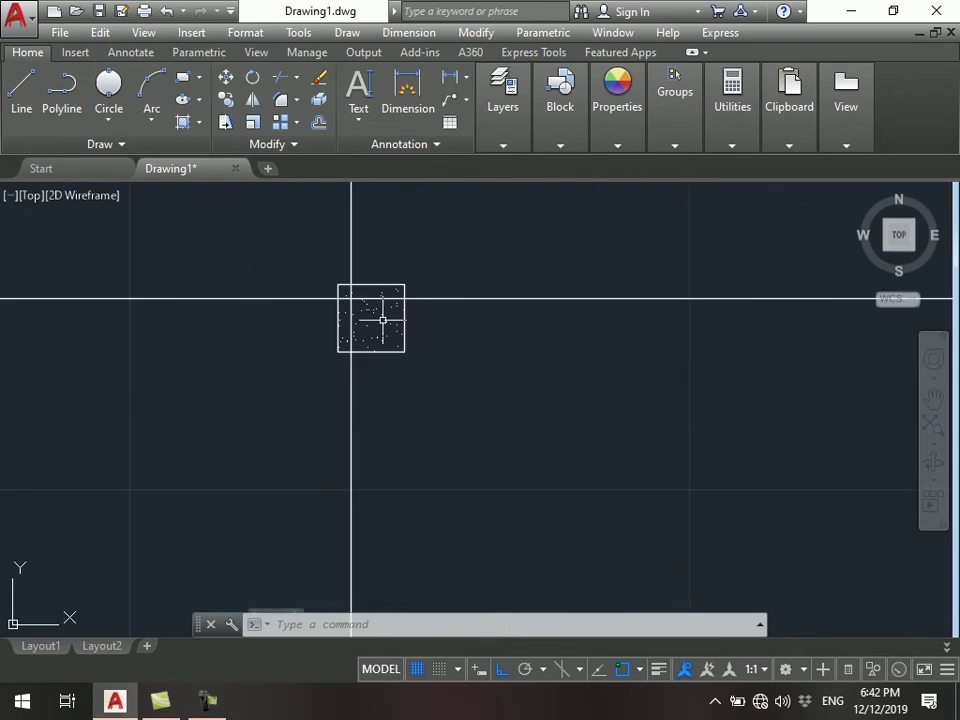
left_click(375, 310)
type("e")
key("Return")
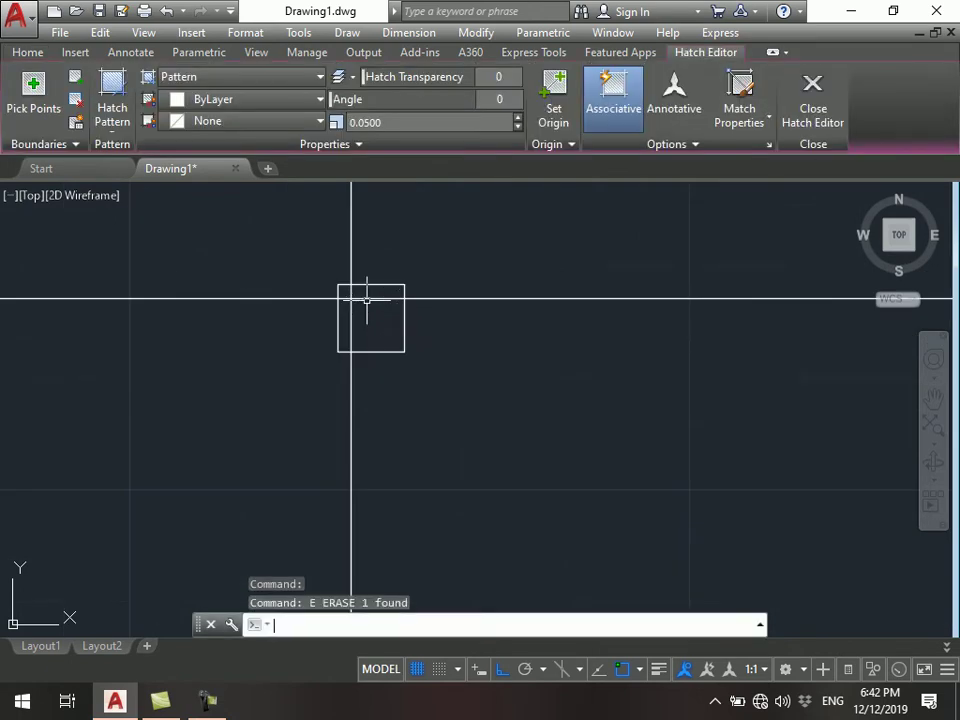
key("Escape")
type("h")
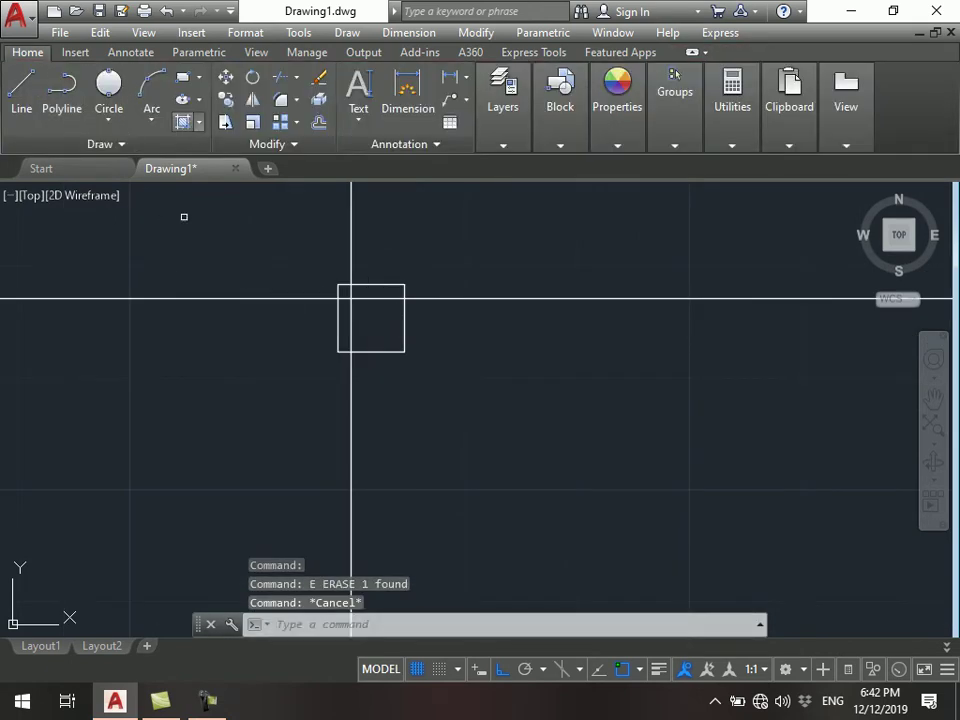
key("Return")
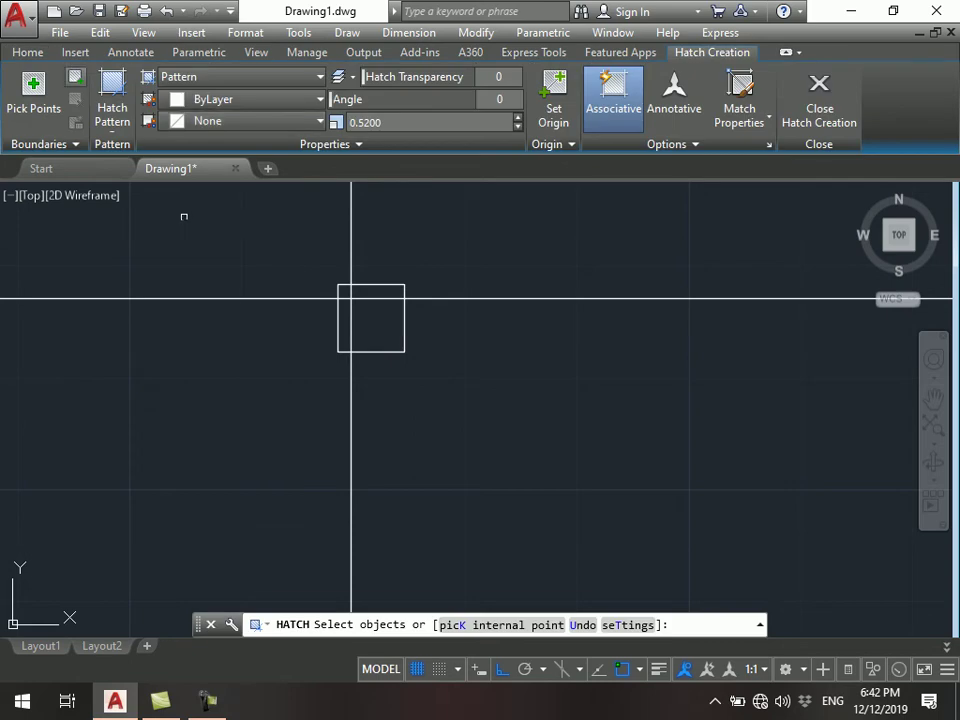
- Hatch the upper-left column square with the ANSI34 diagonal-line pattern
left_click_drag(251, 236, 406, 409)
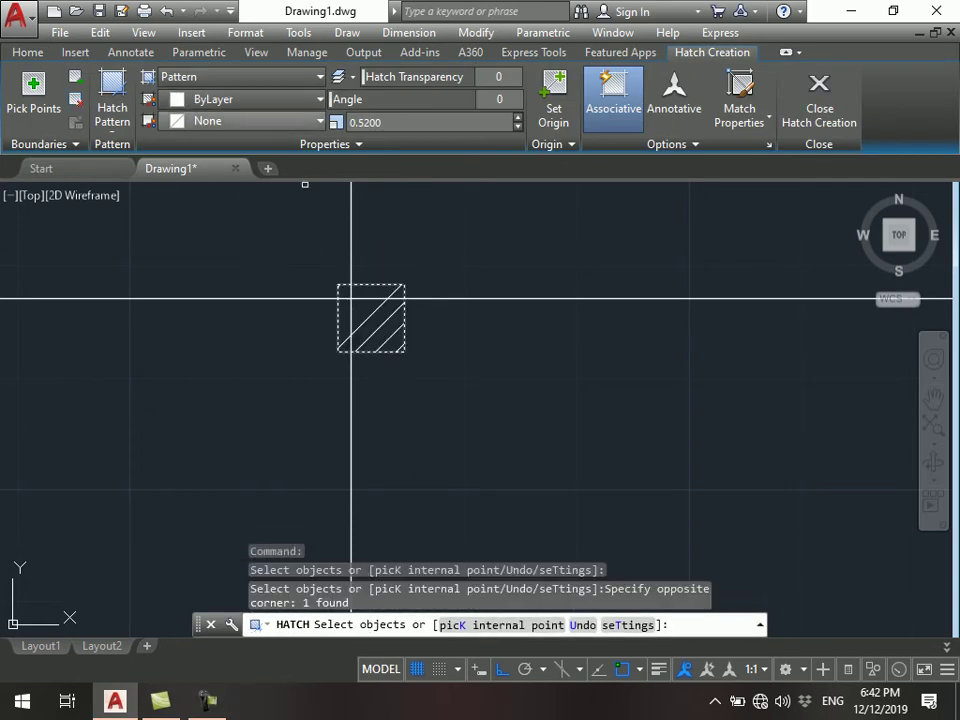
left_click(112, 100)
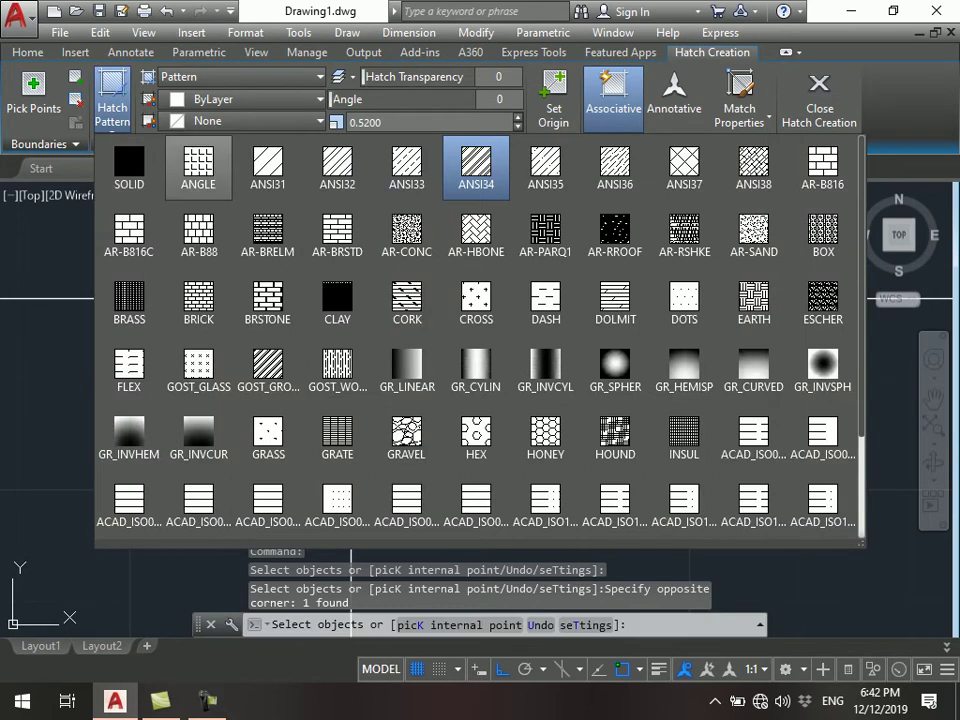
left_click(424, 165)
scroll(285, 313, "down", 5)
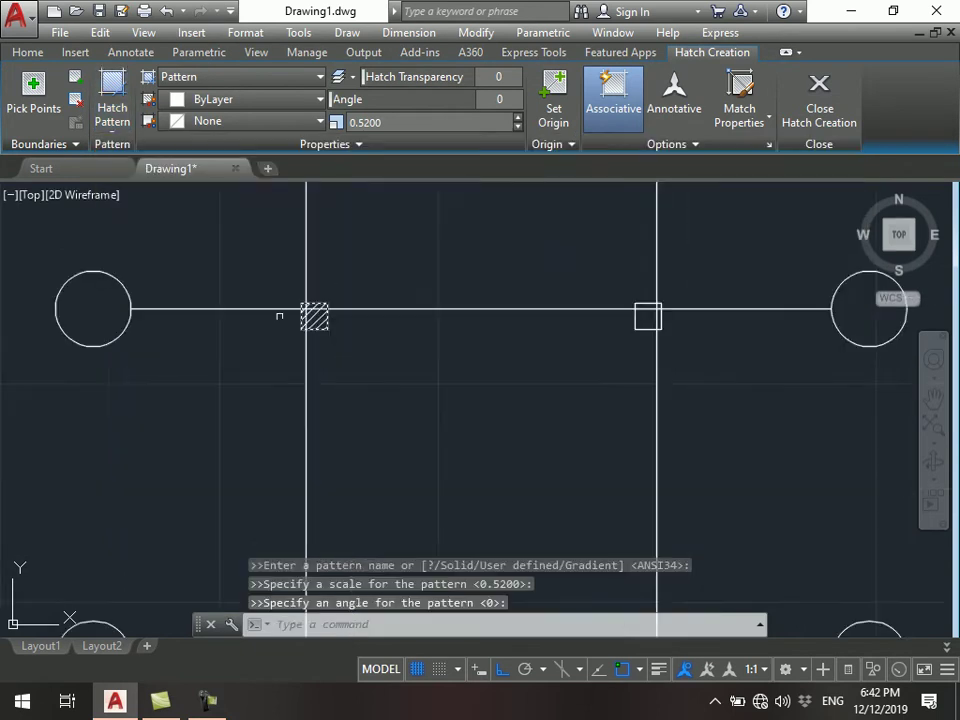
key("Escape")
key("Escape")
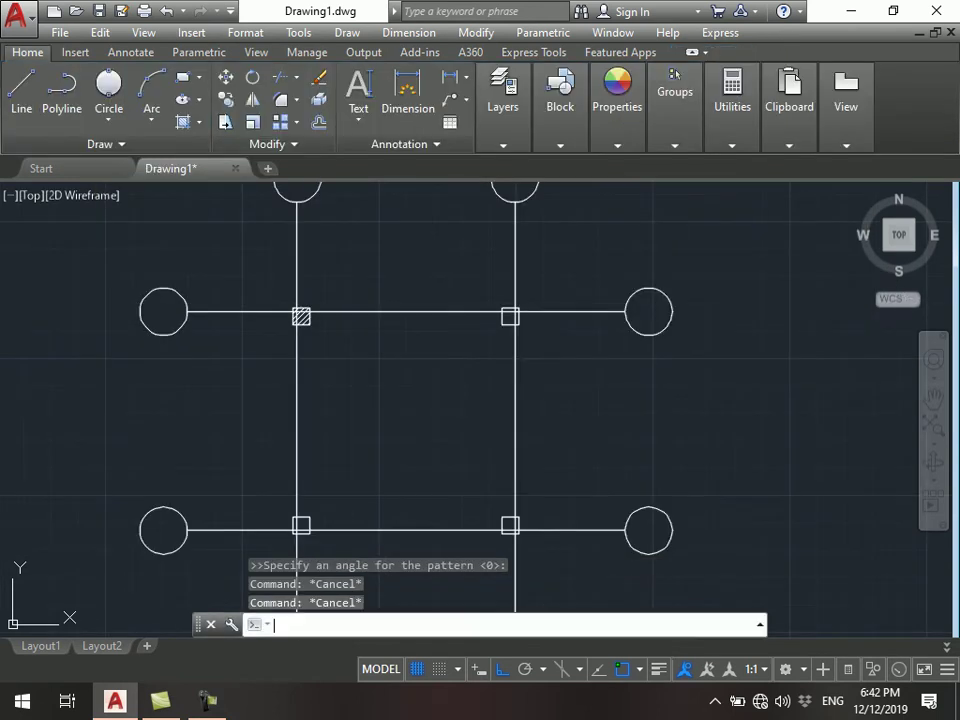
- Hatch the upper-right, lower-left and lower-right column squares by windowing each one
key("Return")
left_click(435, 250)
left_click(548, 357)
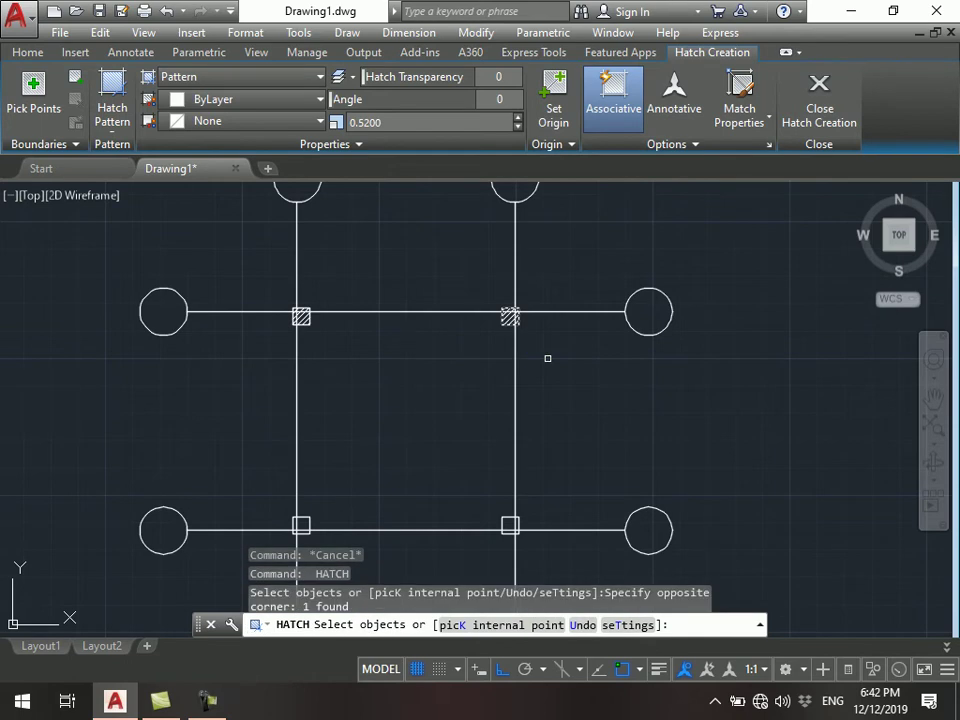
key("Return")
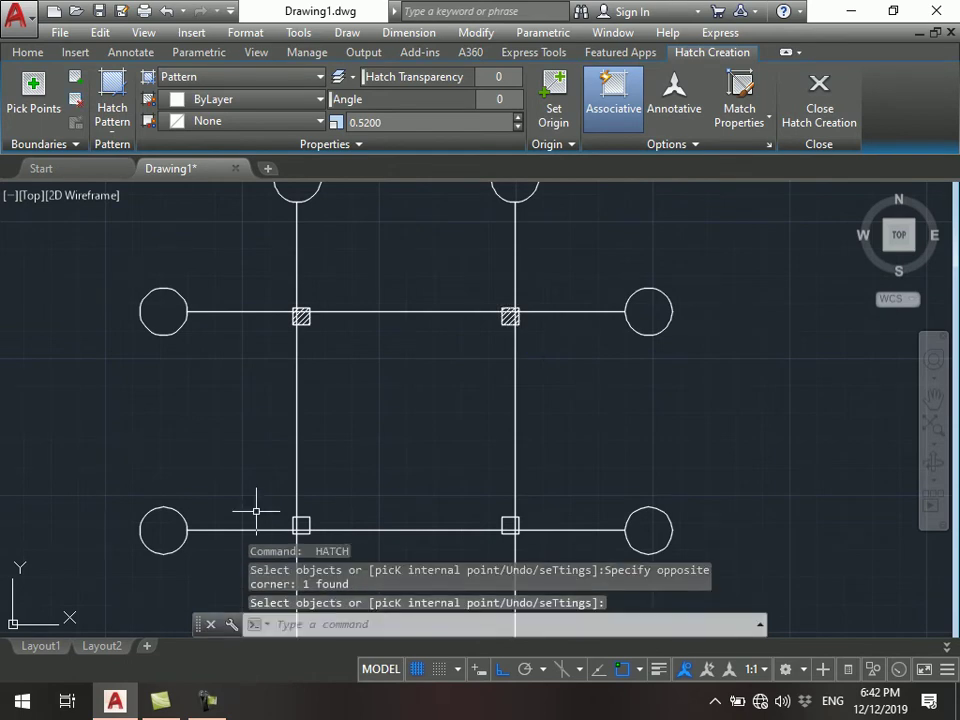
middle_click_drag(194, 513, 274, 399)
left_click(318, 372)
left_click(469, 485)
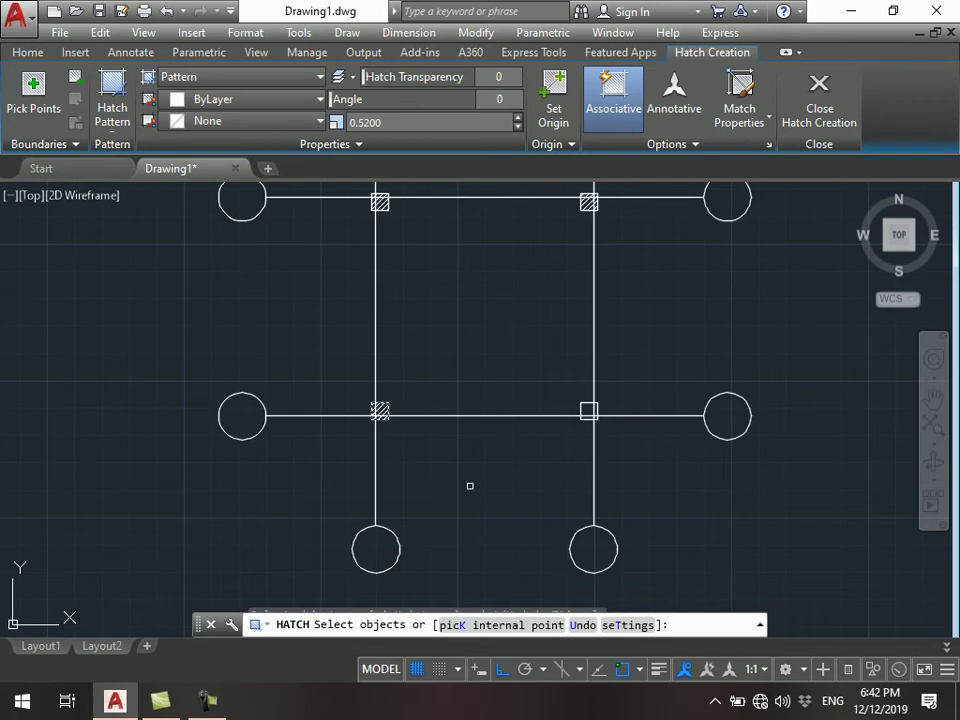
key("Escape")
left_click(485, 369)
left_click(608, 450)
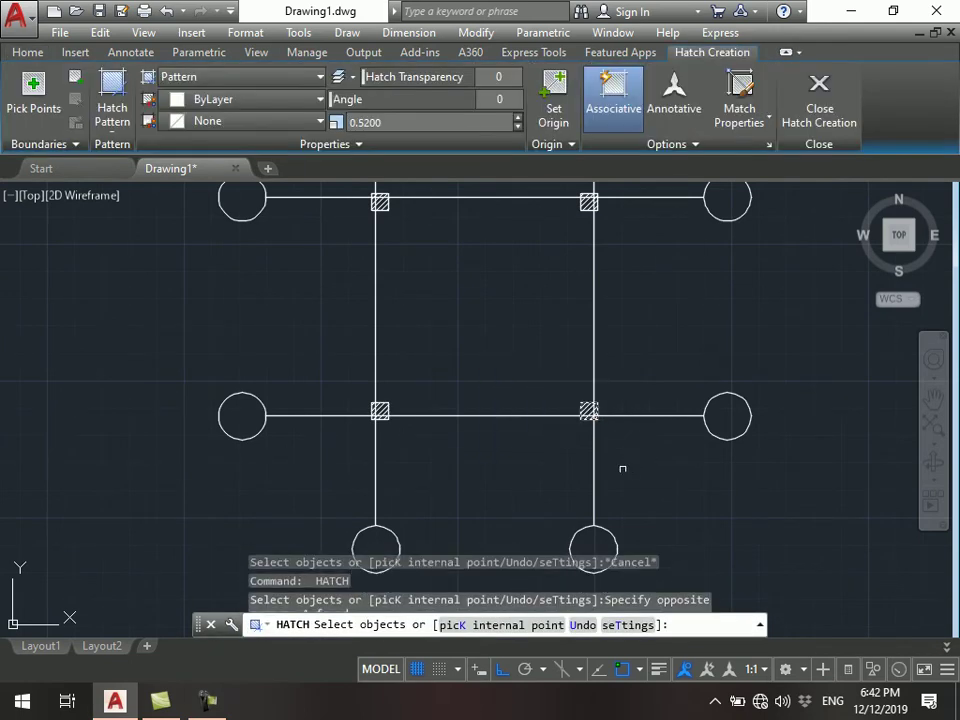
key("Escape")
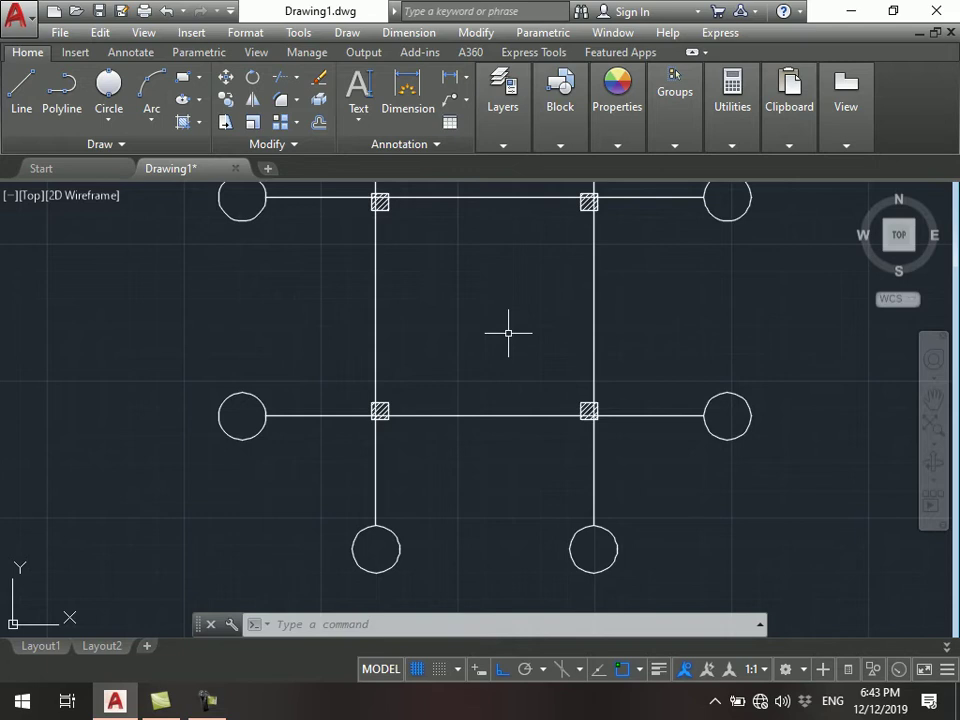
- Move the upper-left square's hatch horizontally beside the square, then erase it
middle_click_drag(281, 302, 349, 313)
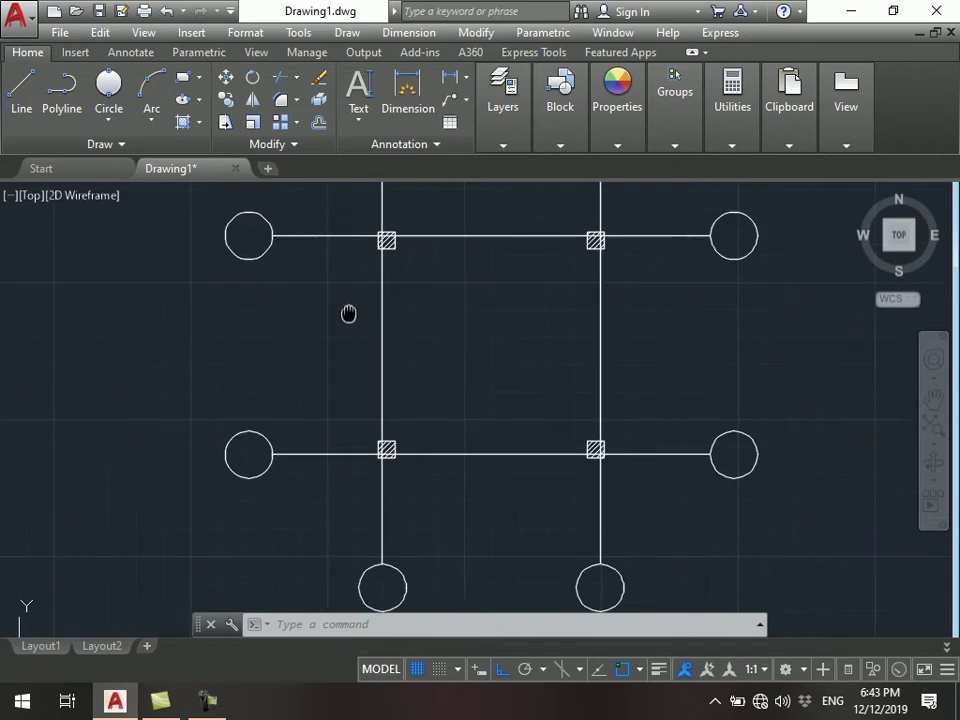
scroll(406, 200, "up", 2)
left_click(406, 200)
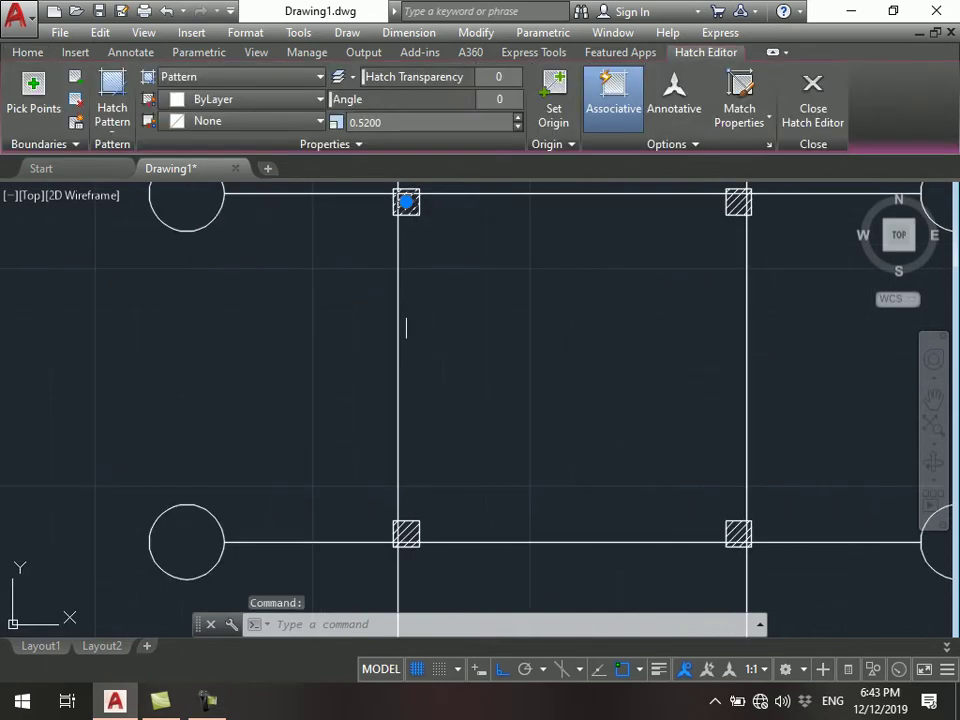
left_click(27, 52)
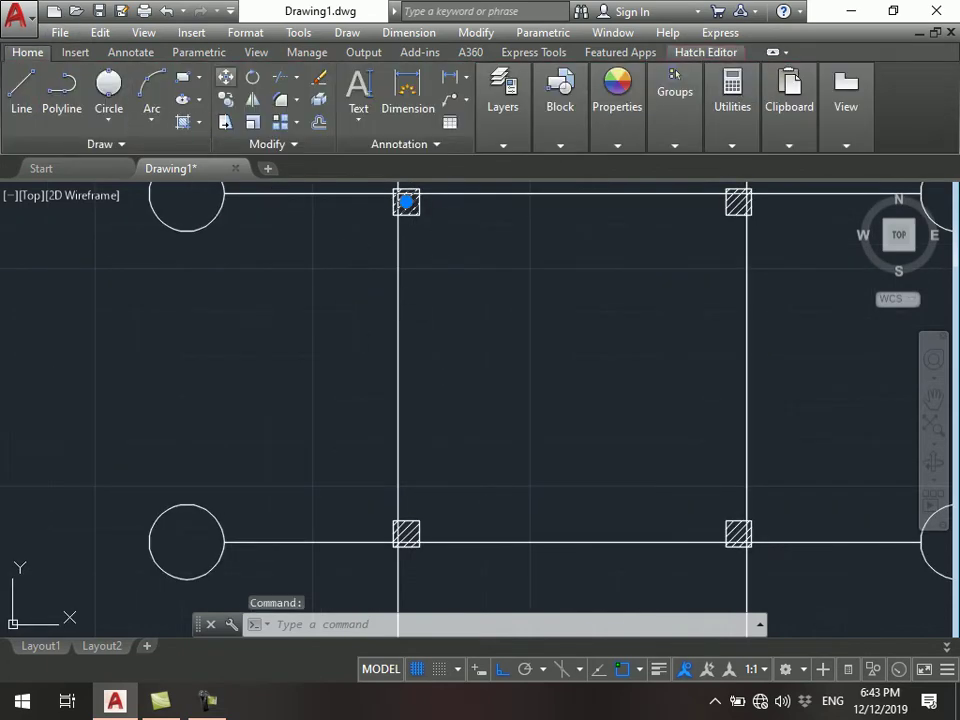
left_click(226, 77)
left_click(501, 367)
key("F8")
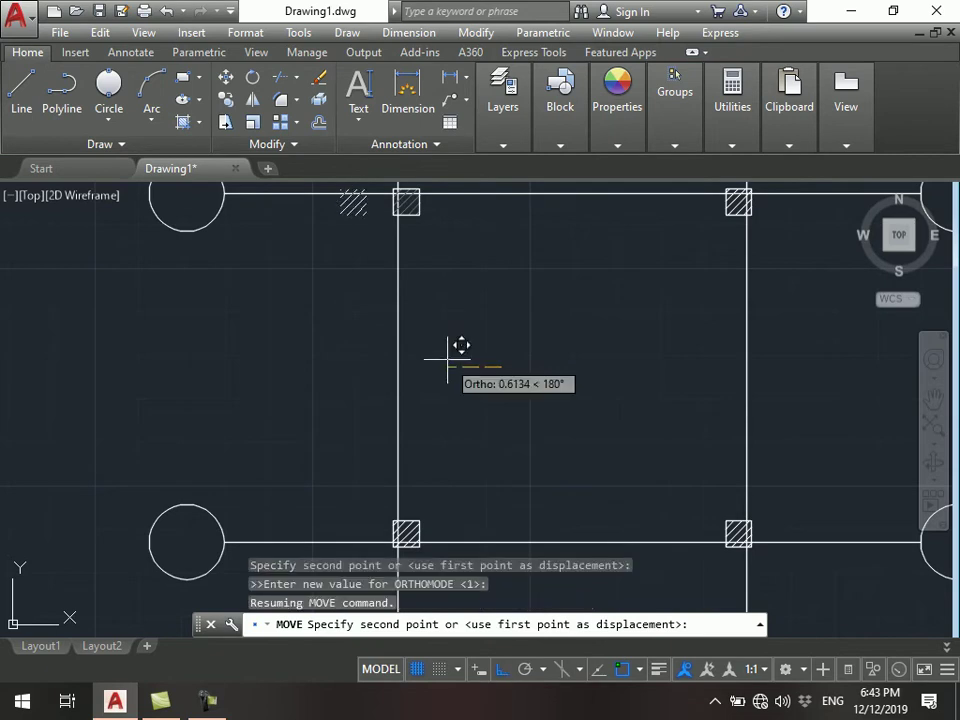
left_click(456, 342)
middle_click_drag(436, 273, 414, 319)
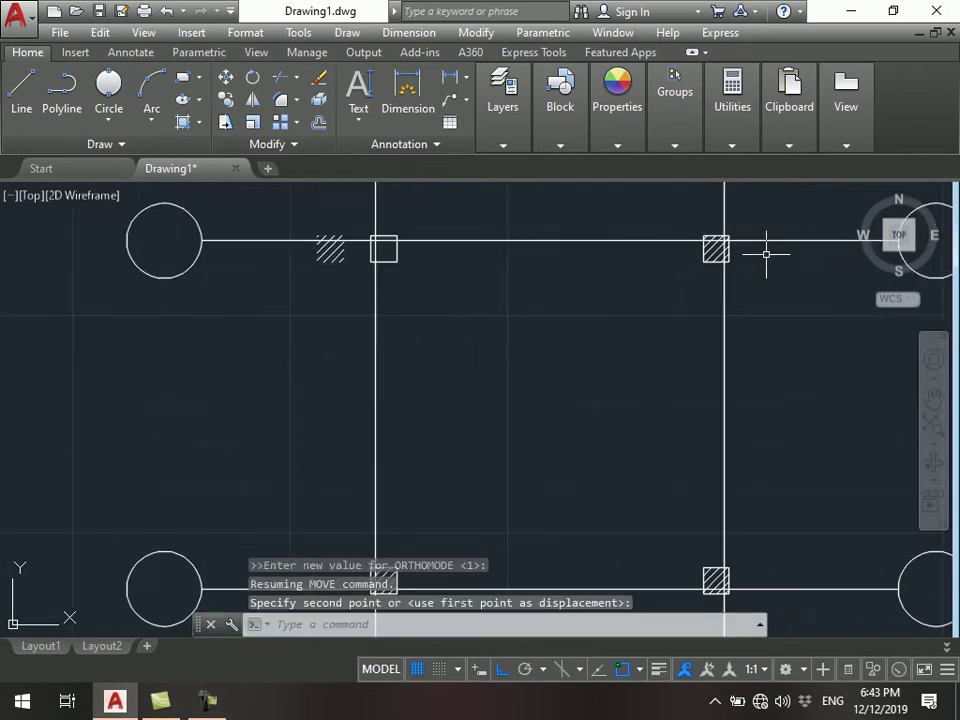
left_click(320, 246)
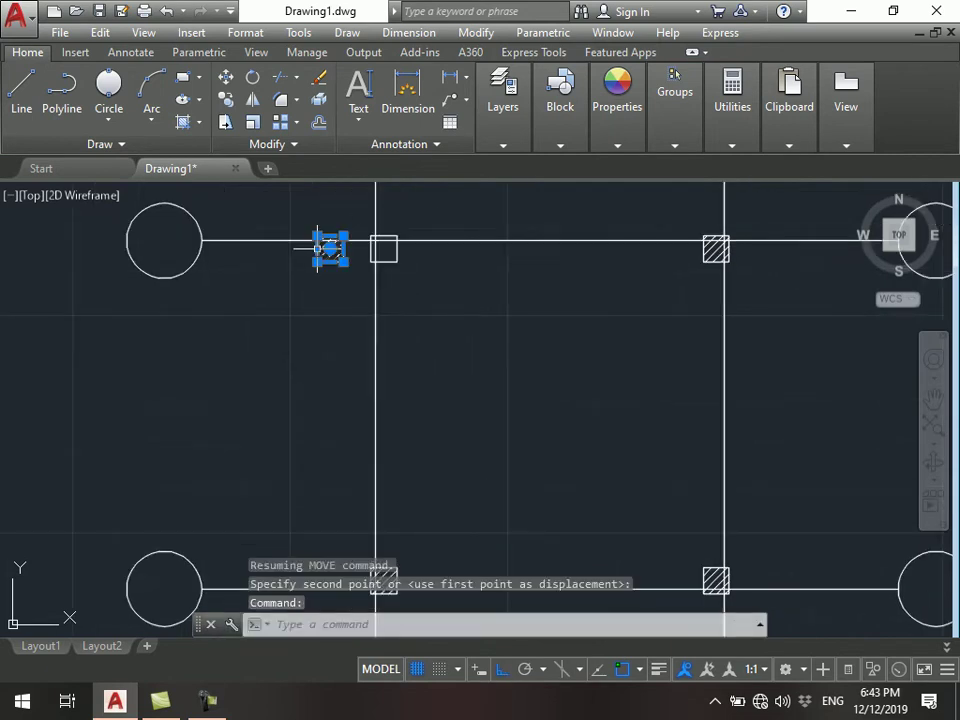
type("e")
key("Return")
- Select and clear the hatches in the upper-right and both lower column squares
left_click(712, 248)
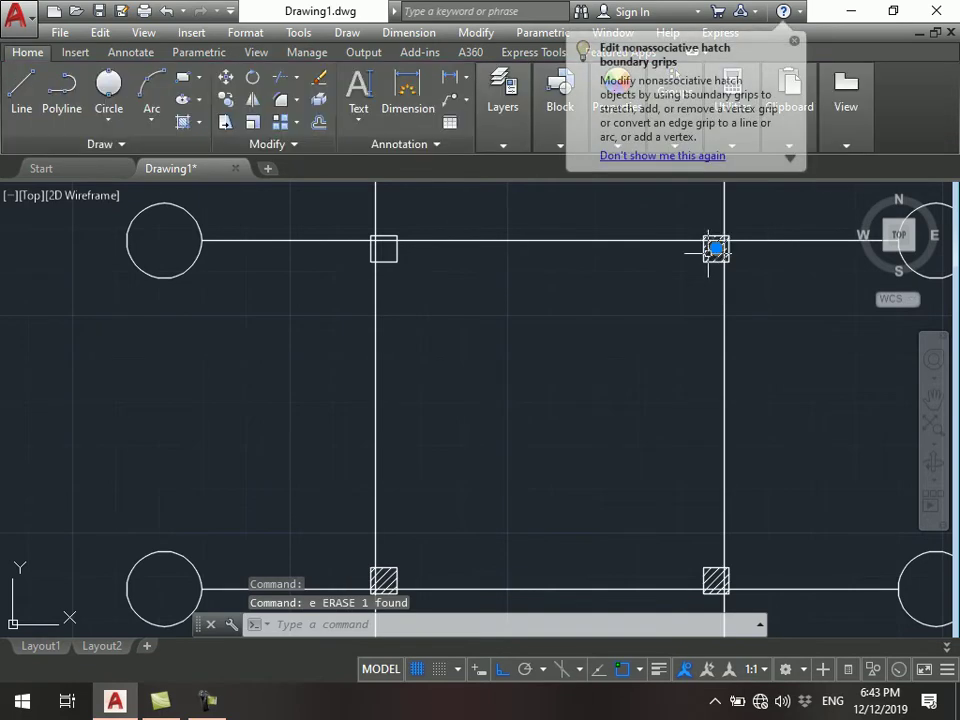
middle_click_drag(637, 450, 609, 250)
key("Escape")
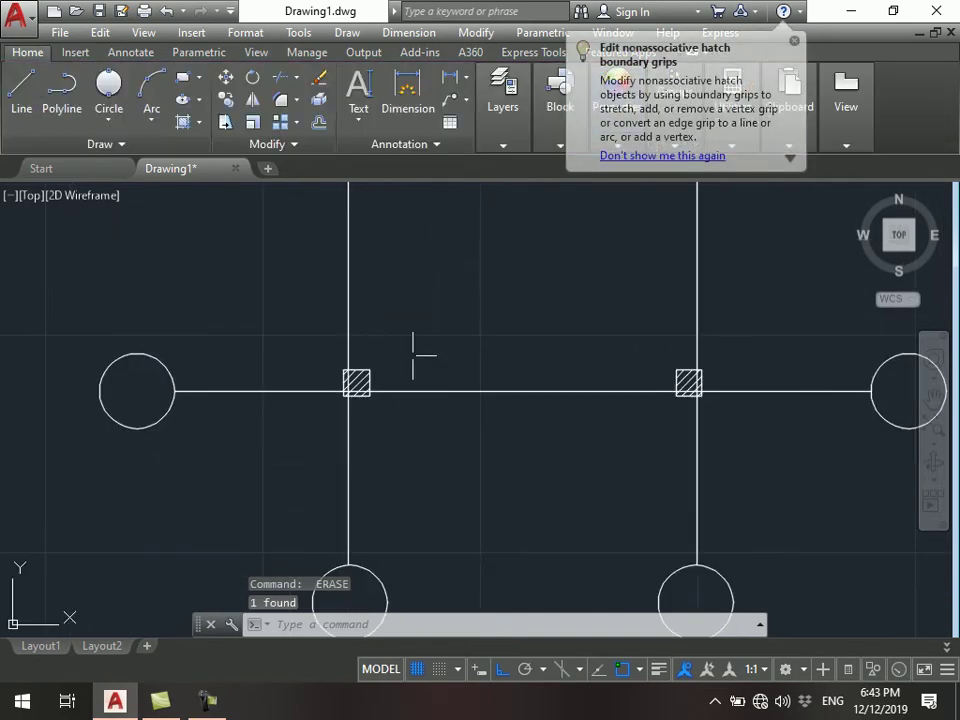
left_click(358, 381)
key("Escape")
left_click(686, 381)
scroll(432, 472, "down", 2)
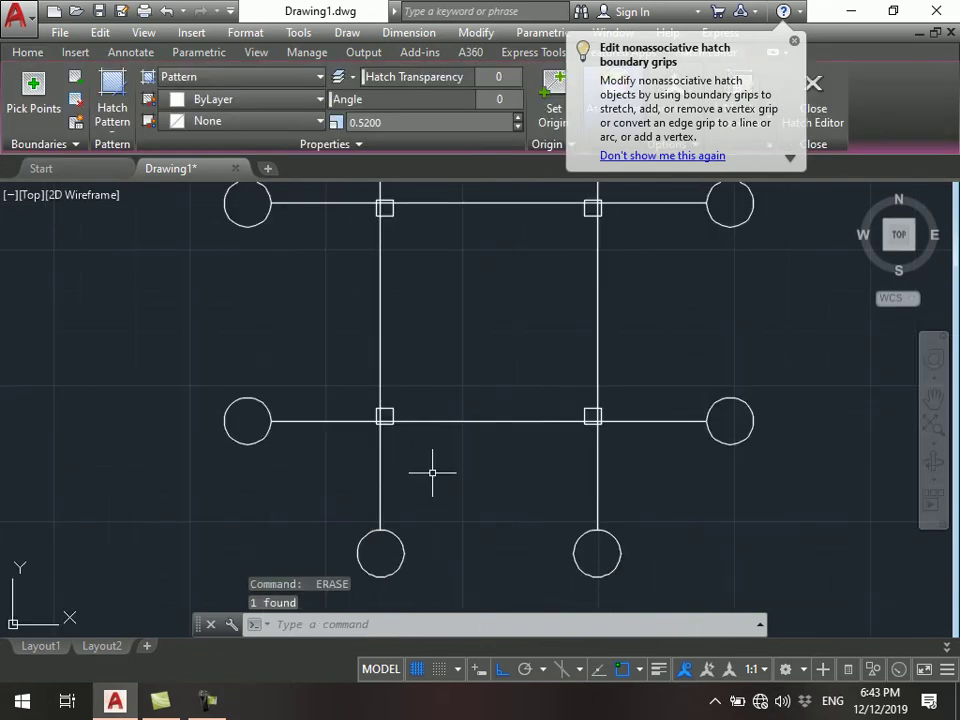
key("Escape")
middle_click_drag(432, 472, 438, 529)
- Fill all four column squares with diagonal hatching using one HATCH selection window
type("h")
key("Return")
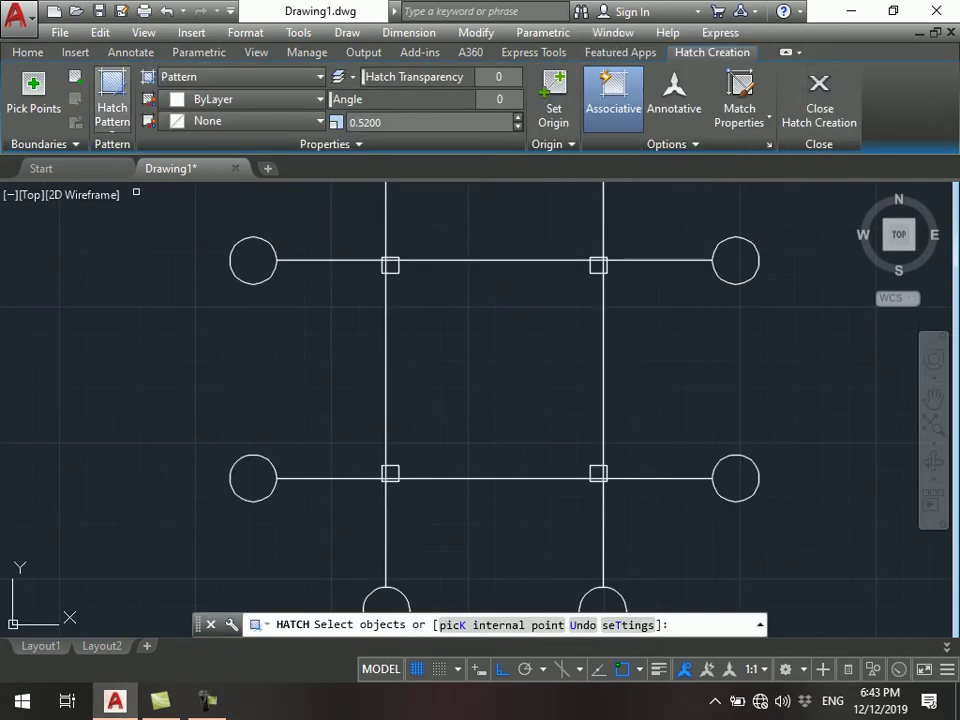
left_click(366, 229)
left_click(662, 492)
key("Escape")
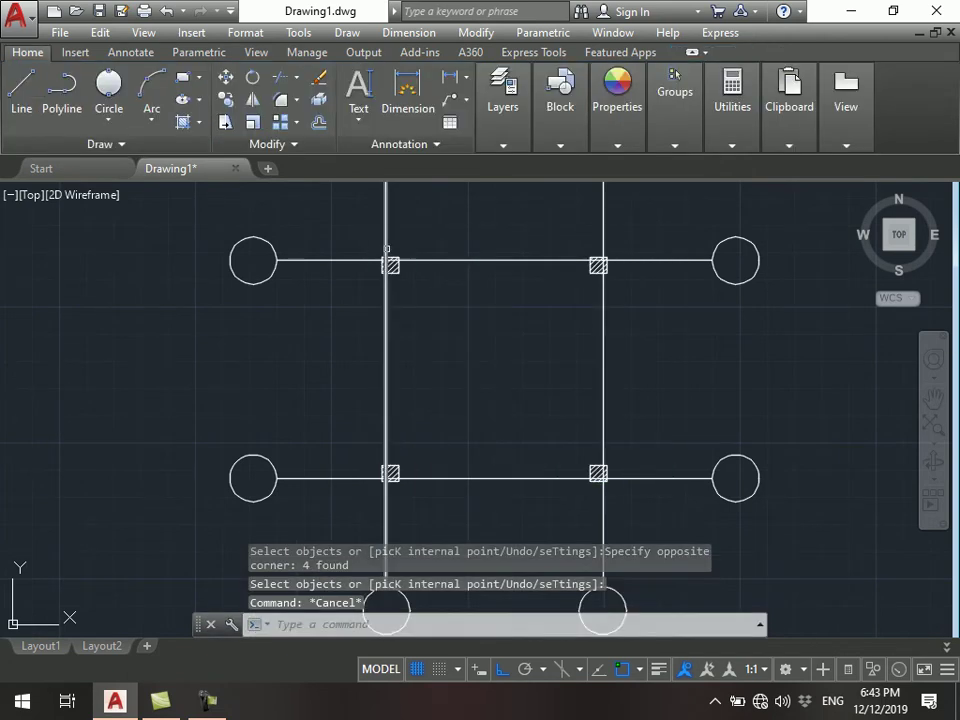
- Start moving one square's hatch with ortho (F8) on, then cancel the move
scroll(387, 249, "up", 2)
left_click(390, 271)
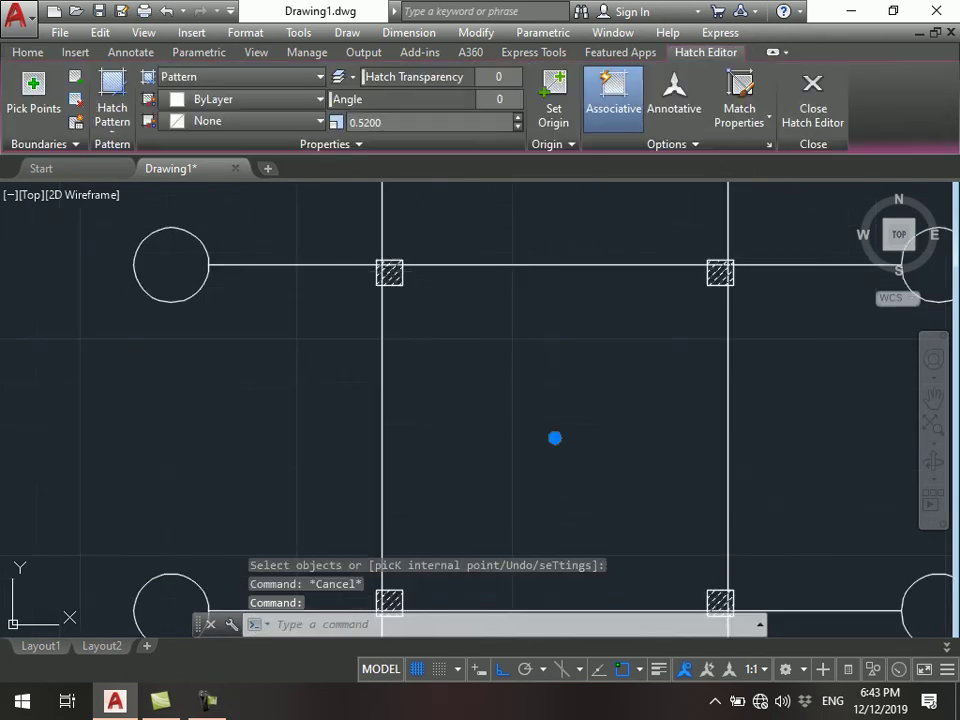
type("m")
key("Return")
left_click(519, 352)
key("F8")
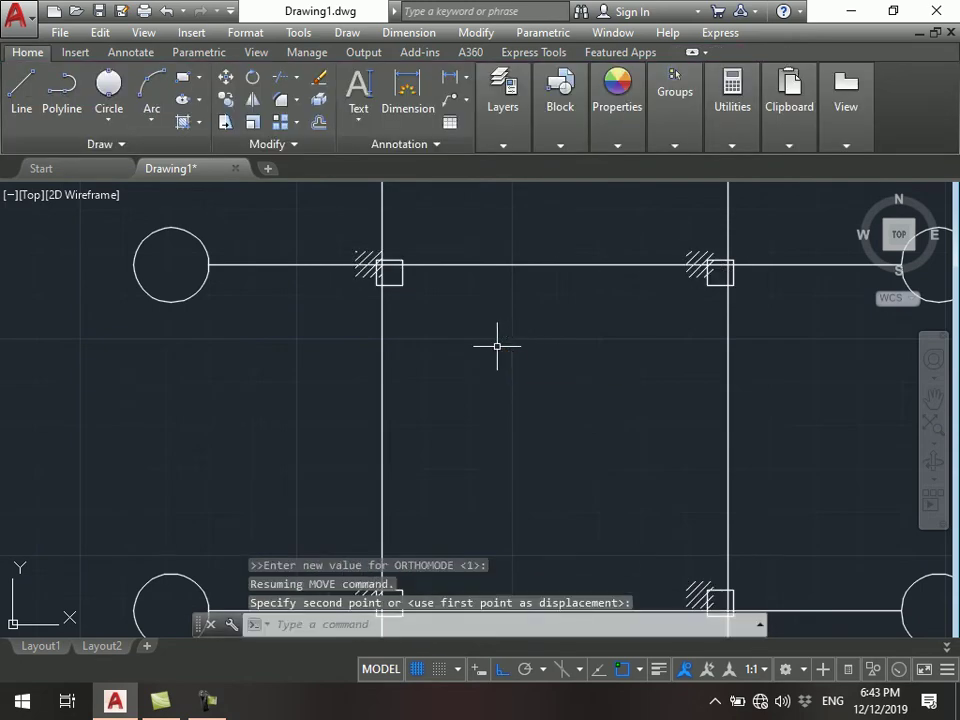
scroll(499, 343, "down", 2)
scroll(598, 540, "up", 2)
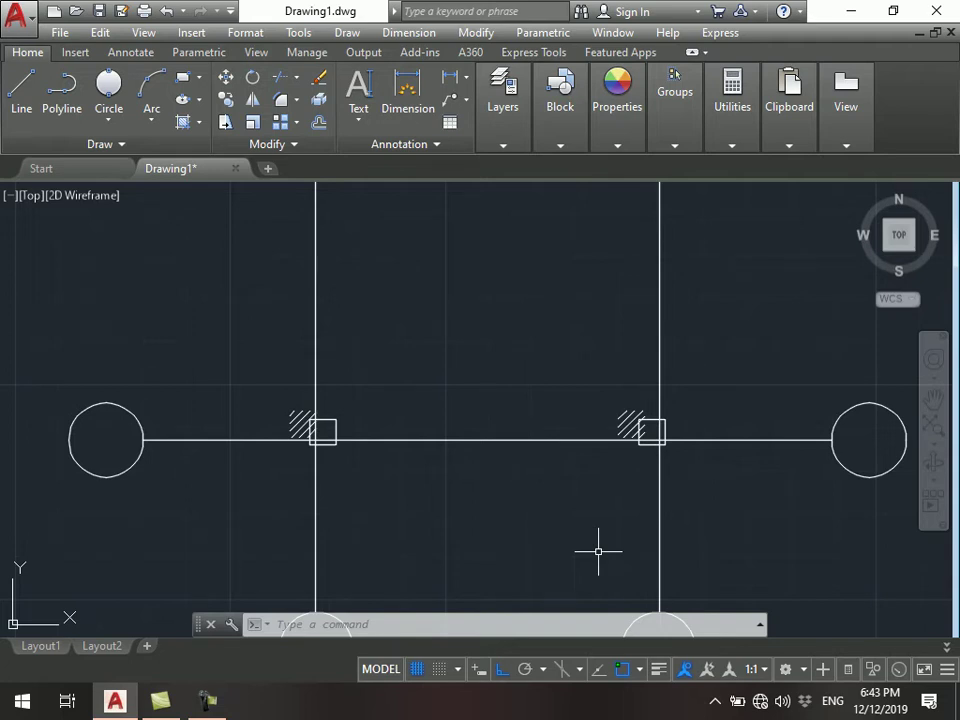
middle_click_drag(598, 551, 664, 376)
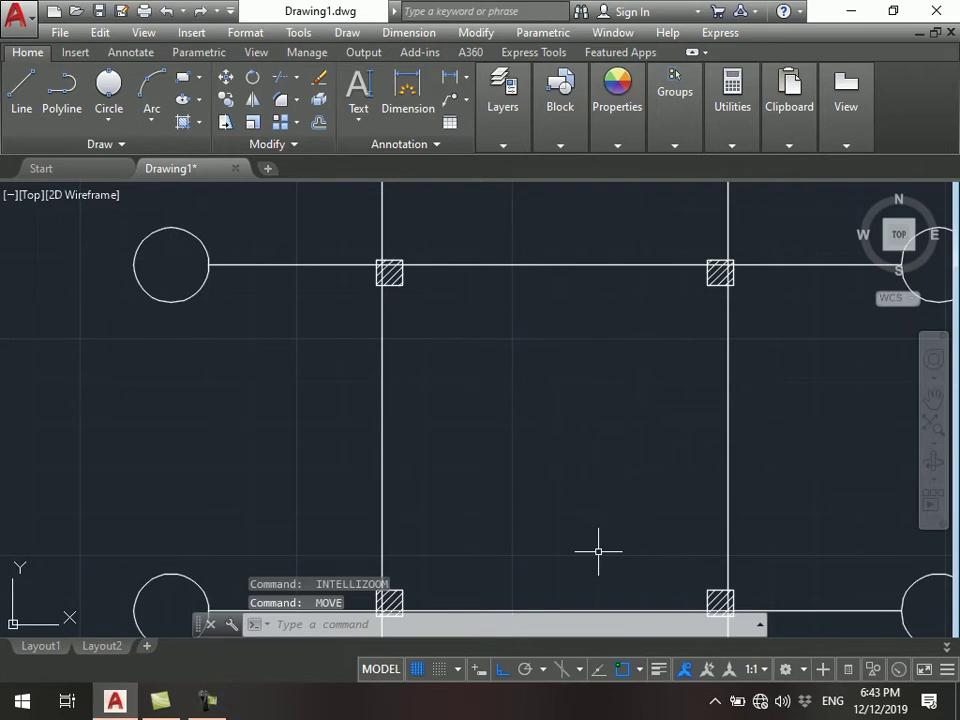
scroll(381, 262, "up", 2)
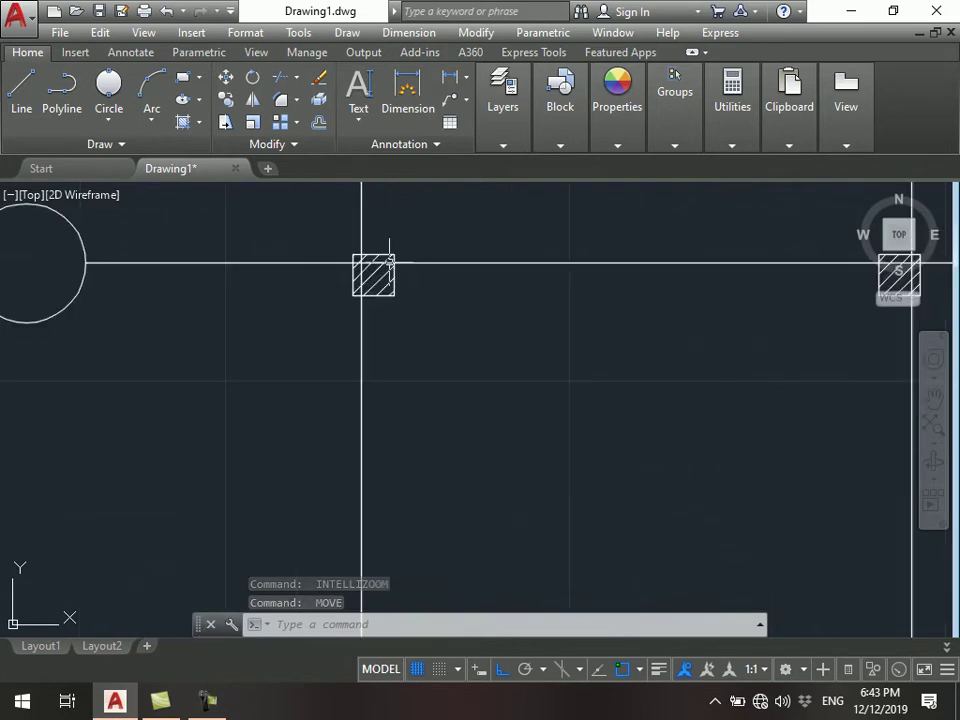
left_click(380, 263)
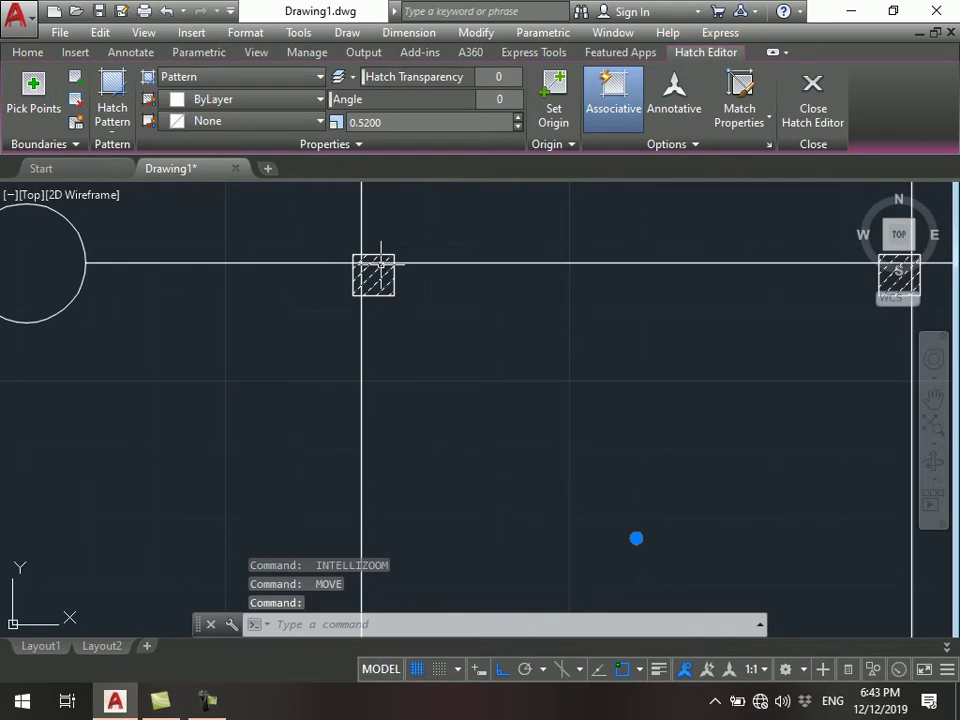
scroll(380, 262, "up", 2)
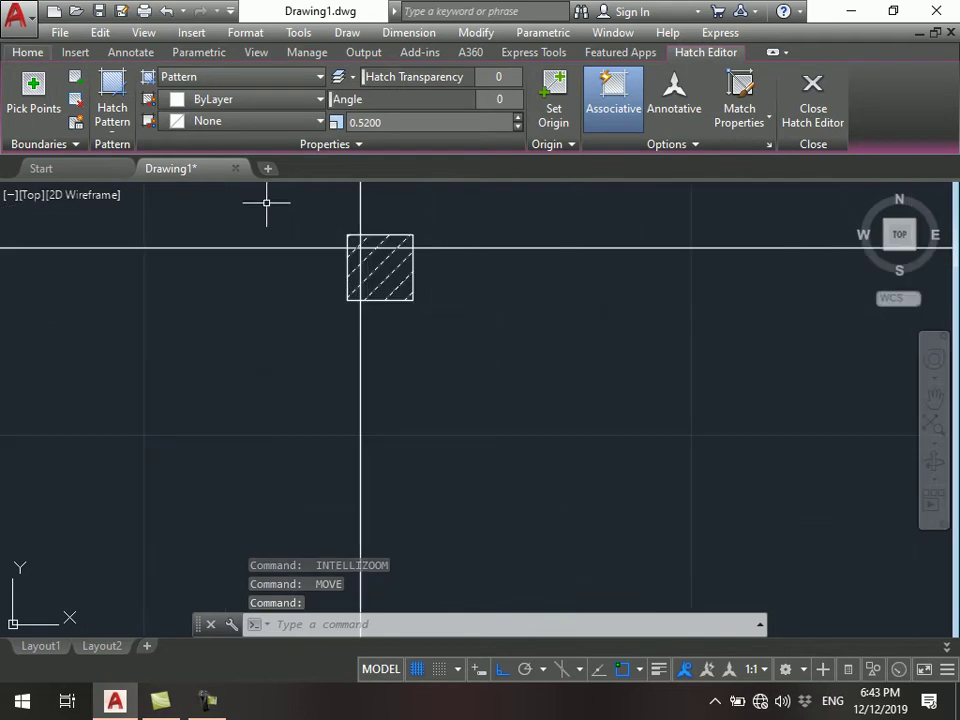
key("Escape")
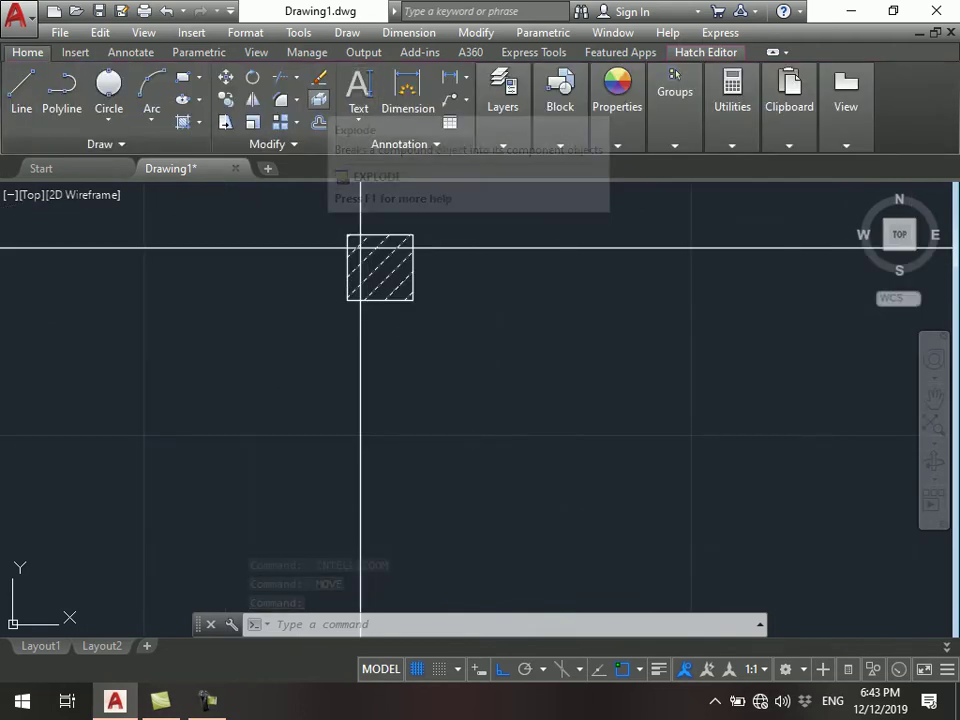
key("Escape")
scroll(266, 330, "down", 4)
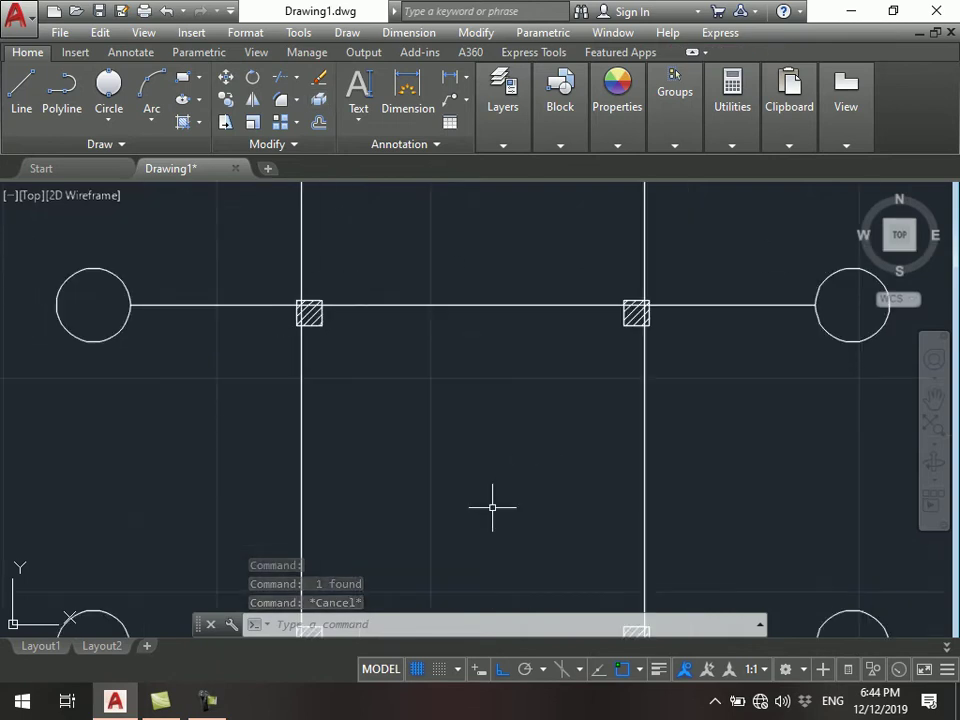
scroll(636, 312, "up", 5)
- Select the exploded diagonal hatch lines in the first square, undo the change, and delete them
left_click(545, 252)
left_click(583, 285)
left_click(557, 386)
left_click(545, 400)
left_click(525, 446)
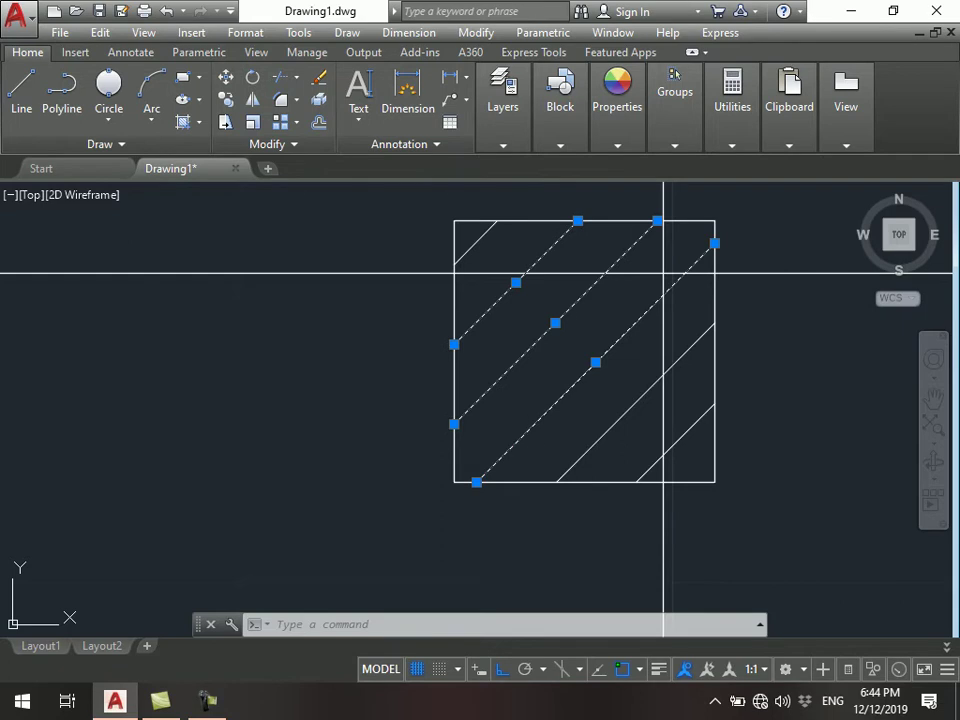
scroll(524, 442, "down", 5)
key("ctrl+z")
key("ctrl+z")
middle_click_drag(506, 414, 520, 560)
scroll(520, 560, "up", 2)
key("Delete")
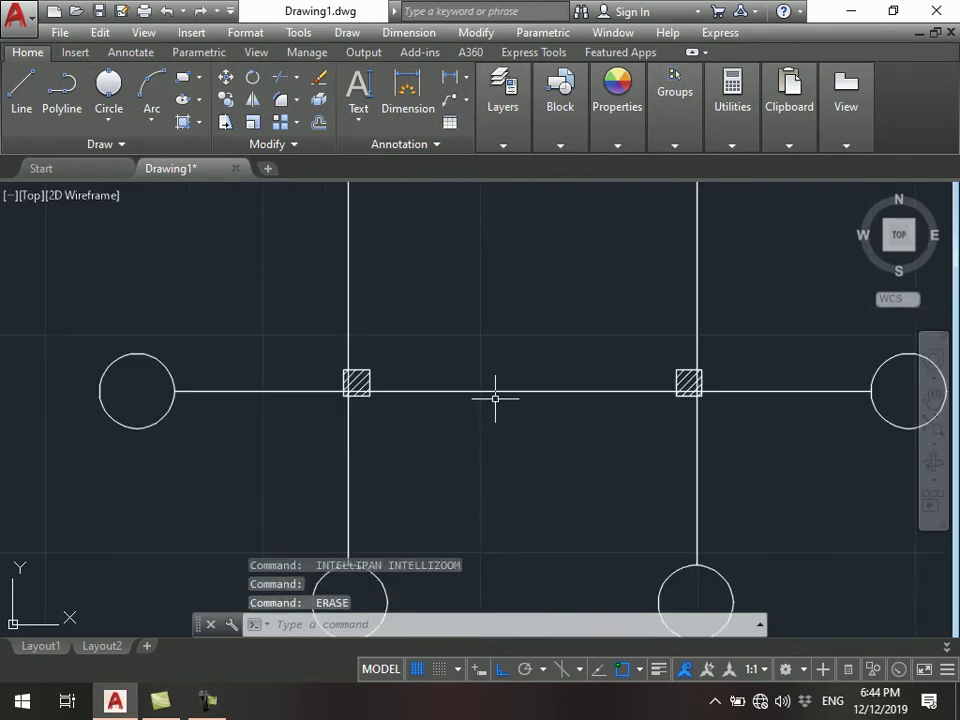
- Erase the hatches in the left and right column squares
scroll(430, 418, "down", 2)
left_click(385, 393)
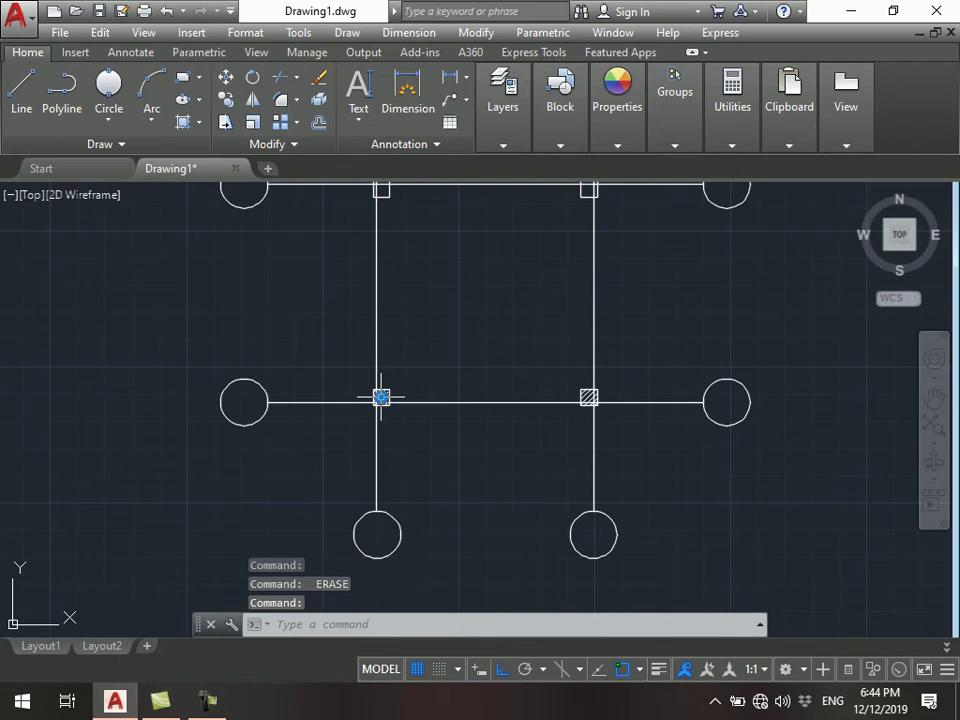
scroll(487, 428, "down", 2)
type("e")
key("Return")
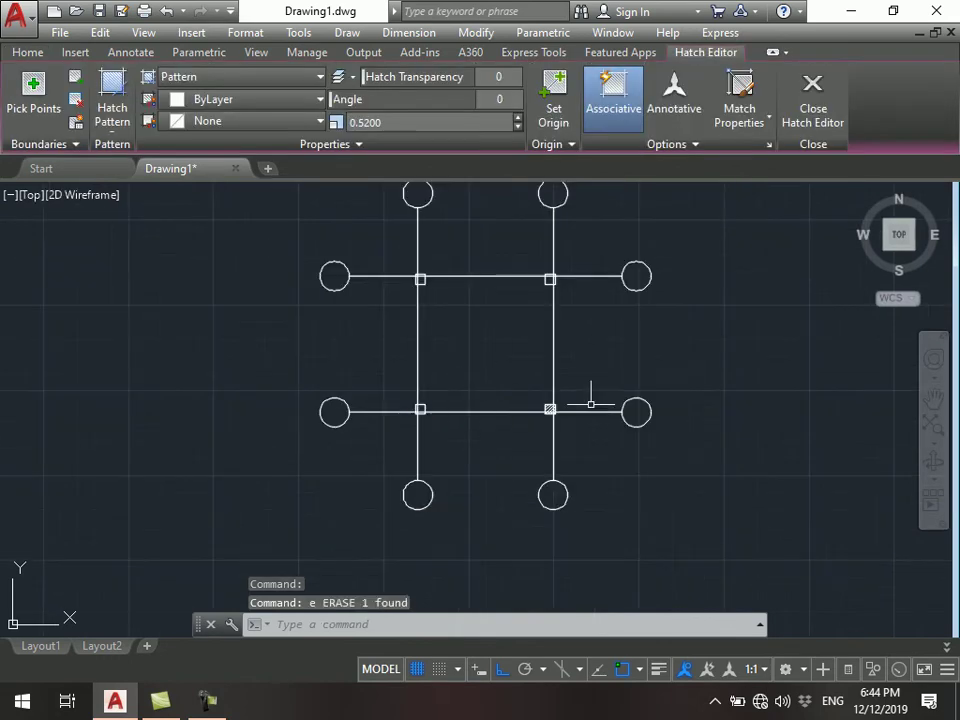
scroll(600, 410, "up", 3)
left_click(468, 404)
key("Delete")
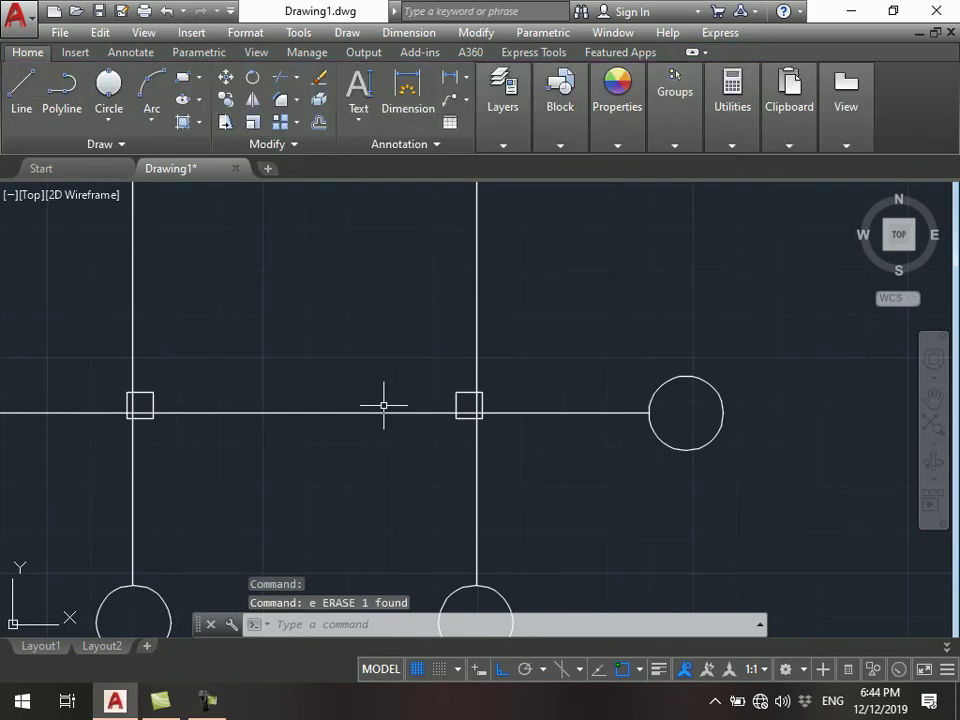
- Cancel leftover commands and start a new HATCH command on the cleared grid
scroll(390, 415, "down", 2)
scroll(400, 430, "down", 2)
mouse_move(403, 424)
middle_mouse_down()
mouse_move(452, 441)
mouse_move(454, 456)
middle_mouse_up()
key("Escape")
key("Escape")
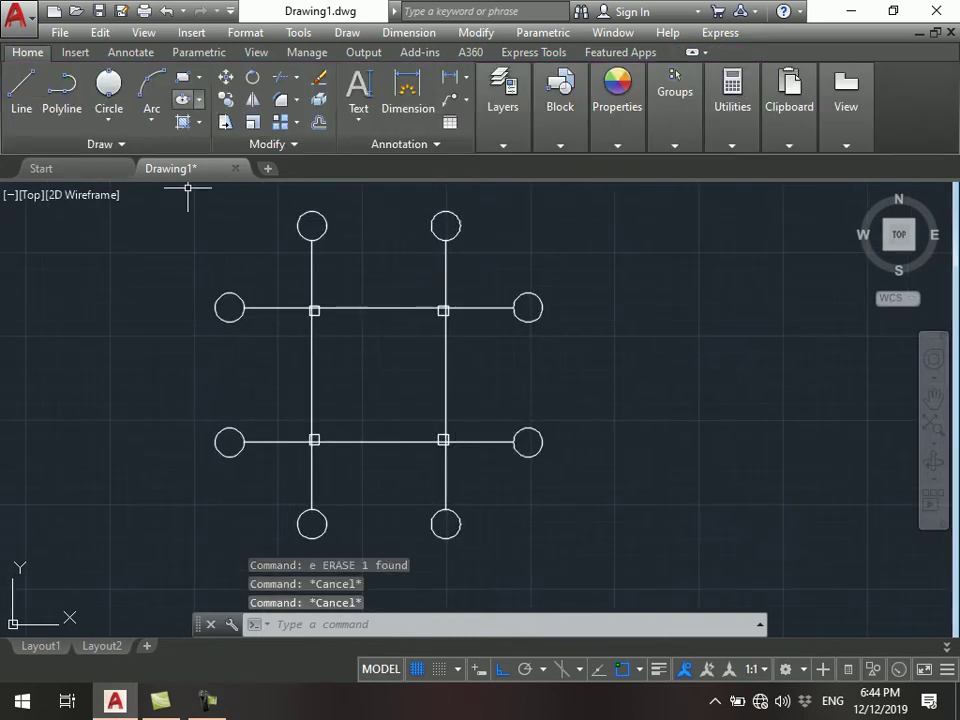
type("h")
key("Return")
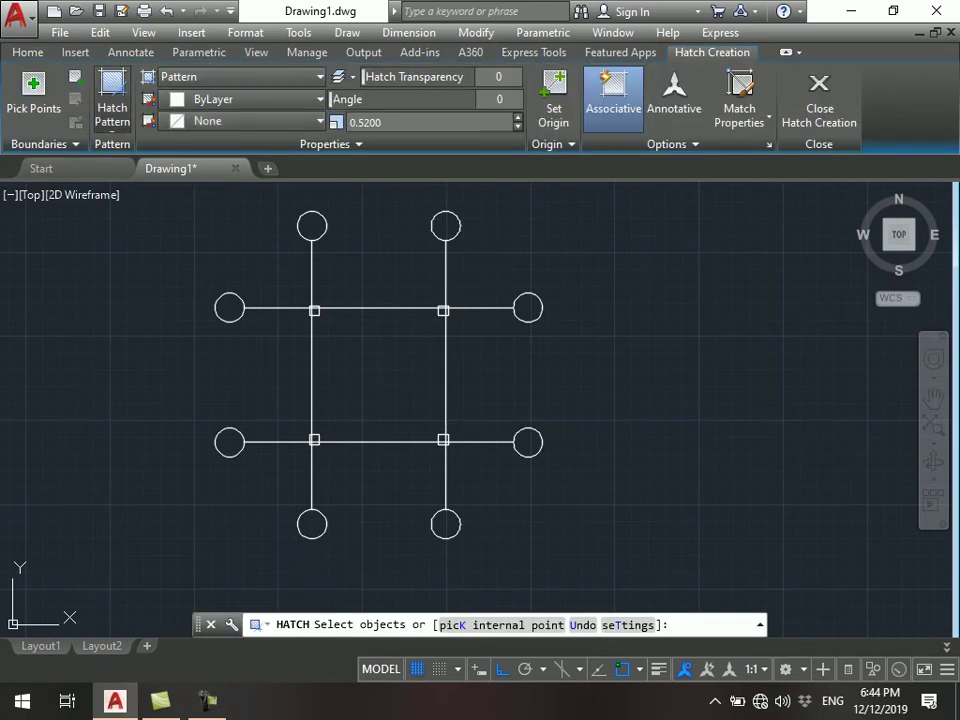
- Hatch the four central column squares with the ANSI31 pattern using a window selection
left_click(112, 100)
left_click(253, 126)
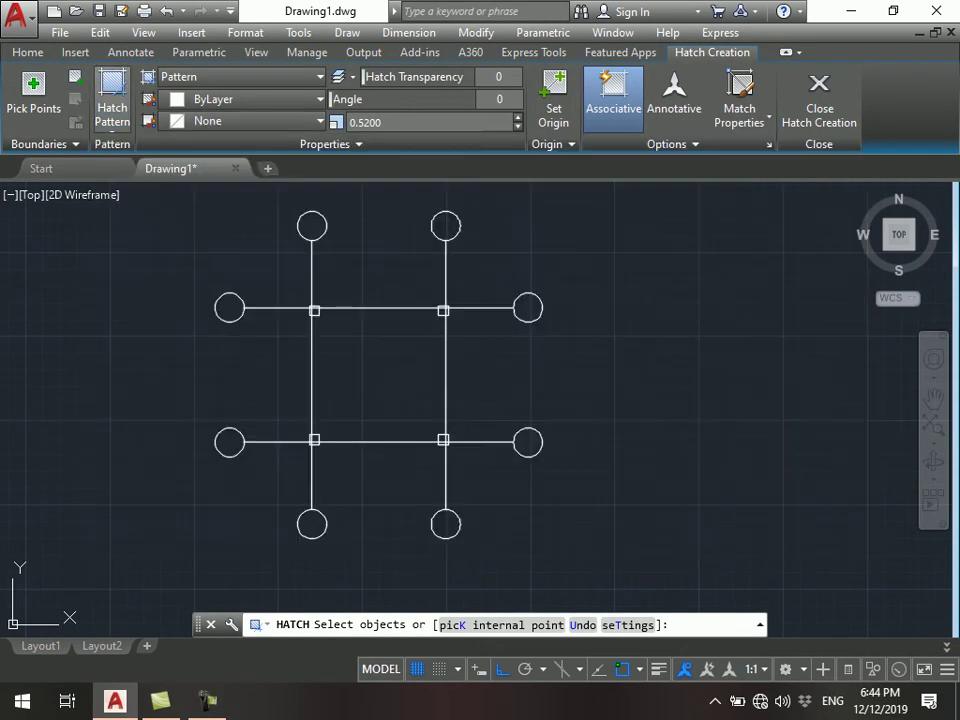
left_click(279, 279)
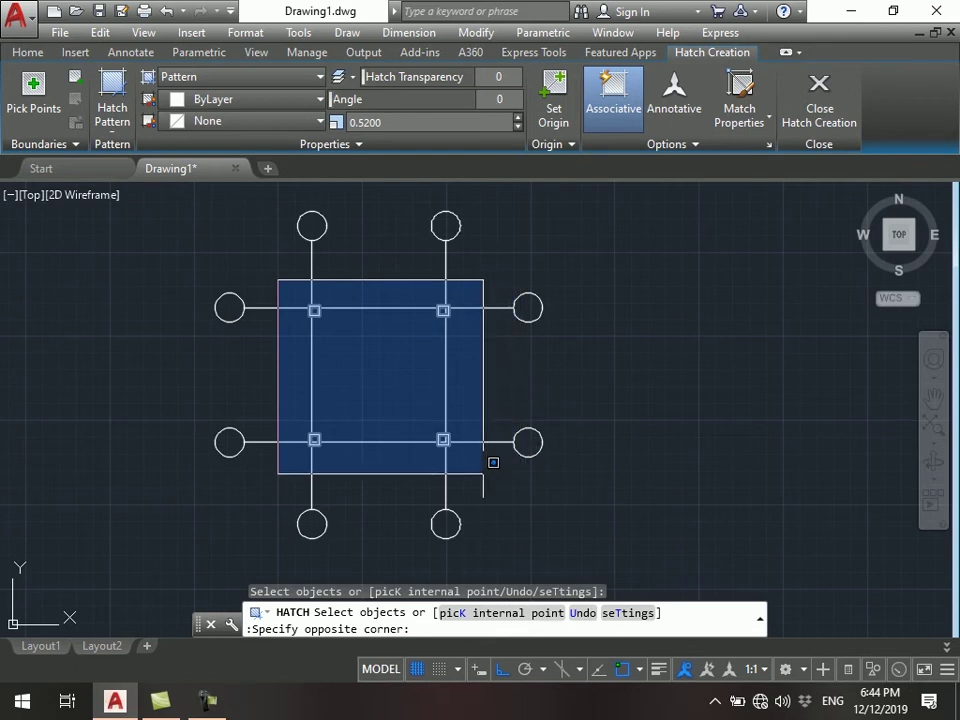
left_click(484, 468)
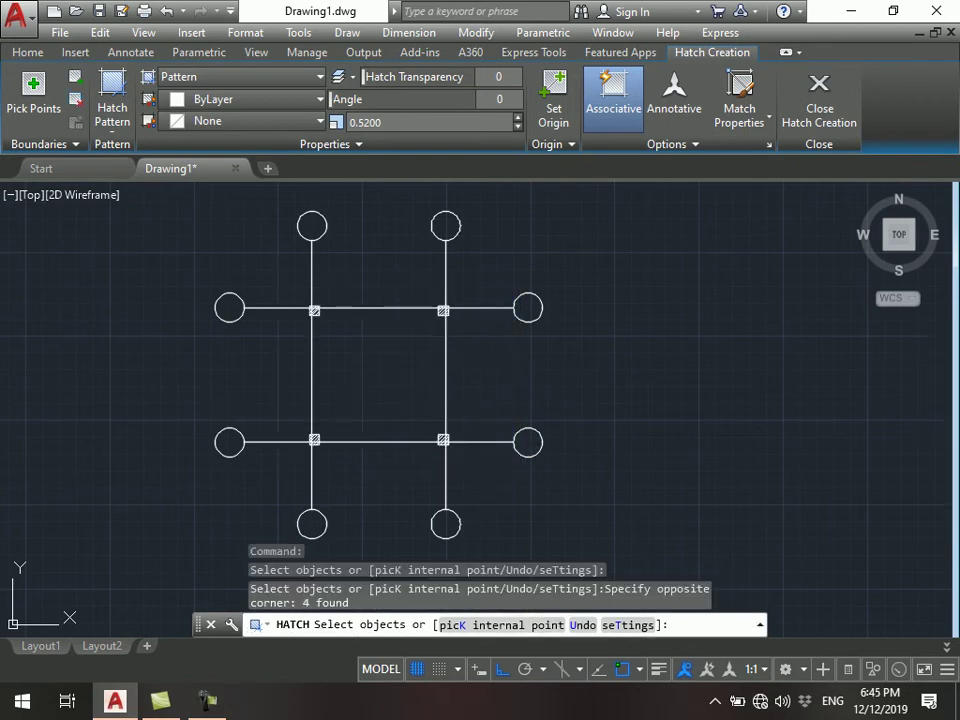
key("Return")
key("Escape")
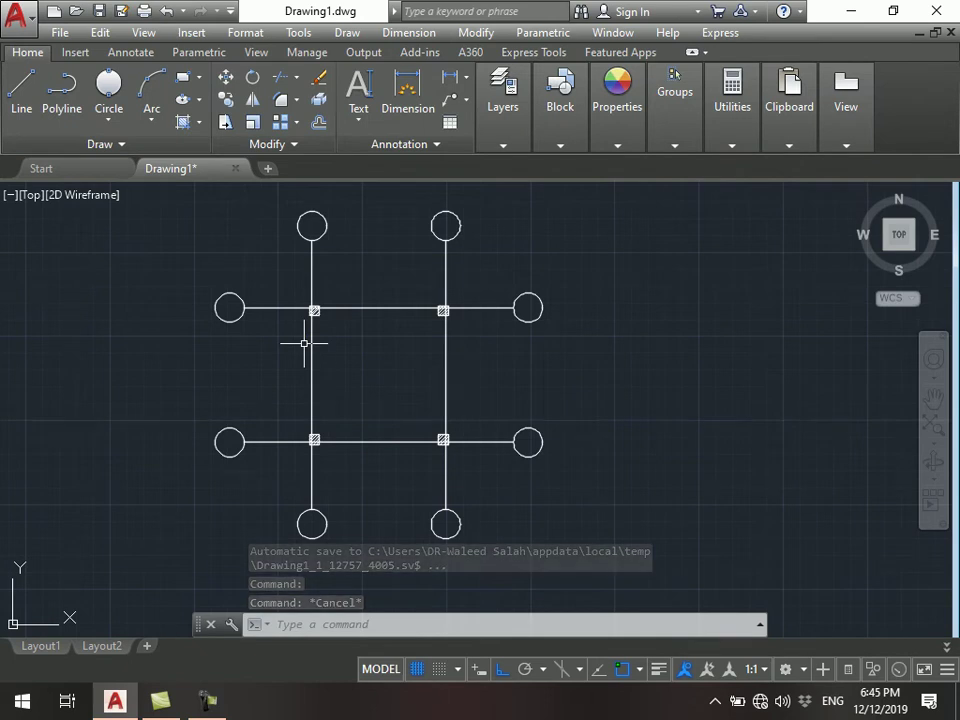
- Select the upper-left square's hatch to open it in the Hatch Editor
scroll(317, 318, "up", 5)
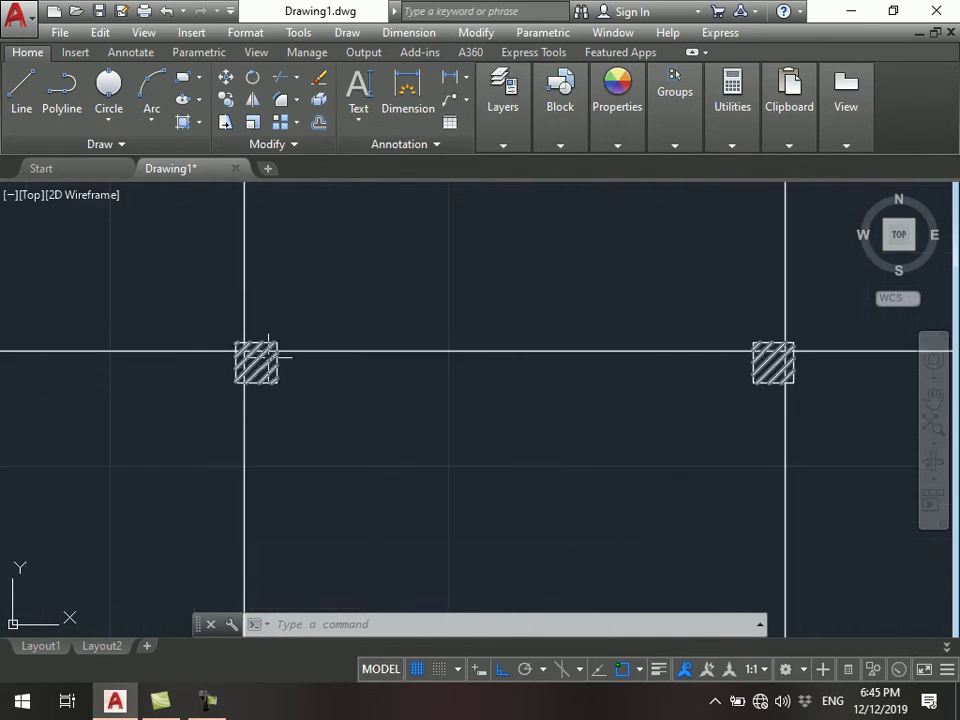
left_click(265, 361)
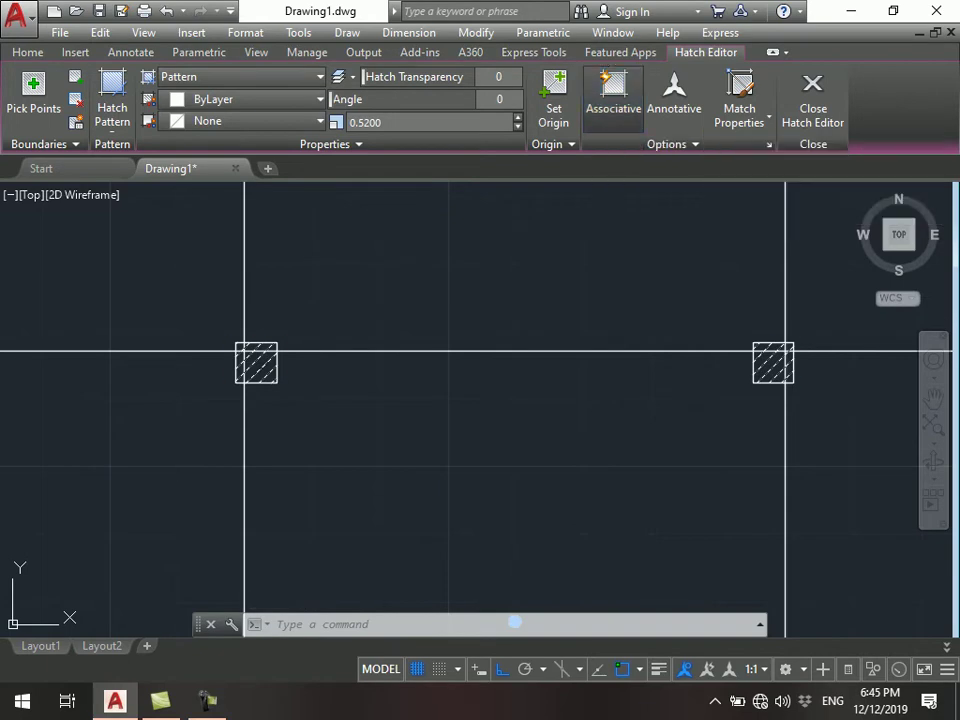
scroll(553, 236, "down", 2)
scroll(555, 237, "down", 2)
scroll(634, 514, "up", 1)
scroll(630, 514, "up", 1)
scroll(630, 514, "down", 1)
middle_click_drag(601, 269, 601, 449)
scroll(658, 322, "up", 2)
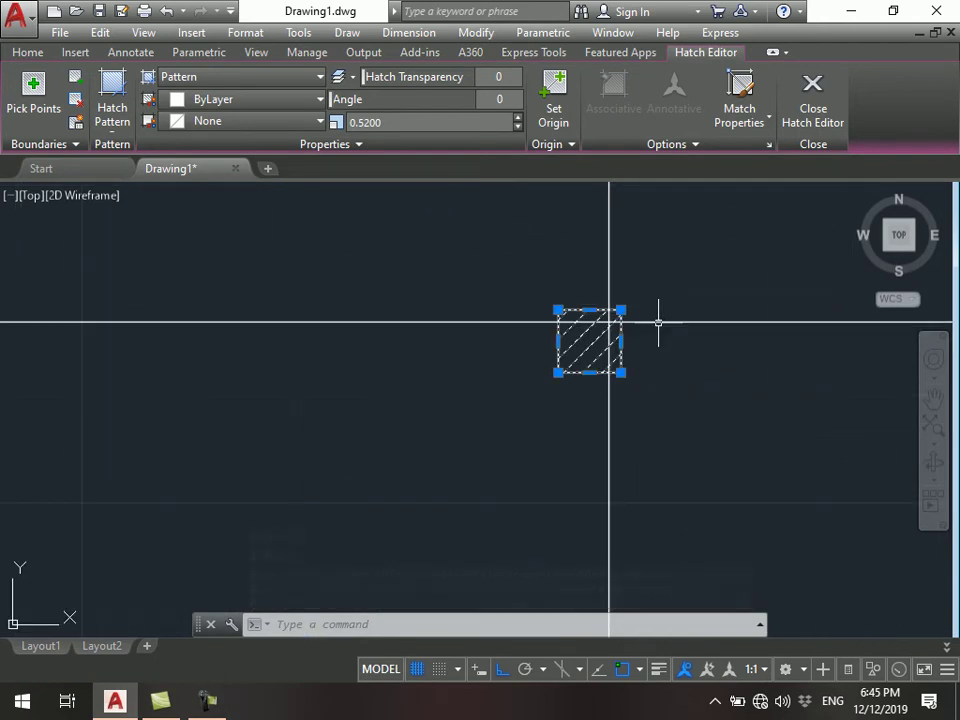
- With Ortho on, stretch the hatch's left edge further left and pull its right edge back left
scroll(760, 316, "down", 2)
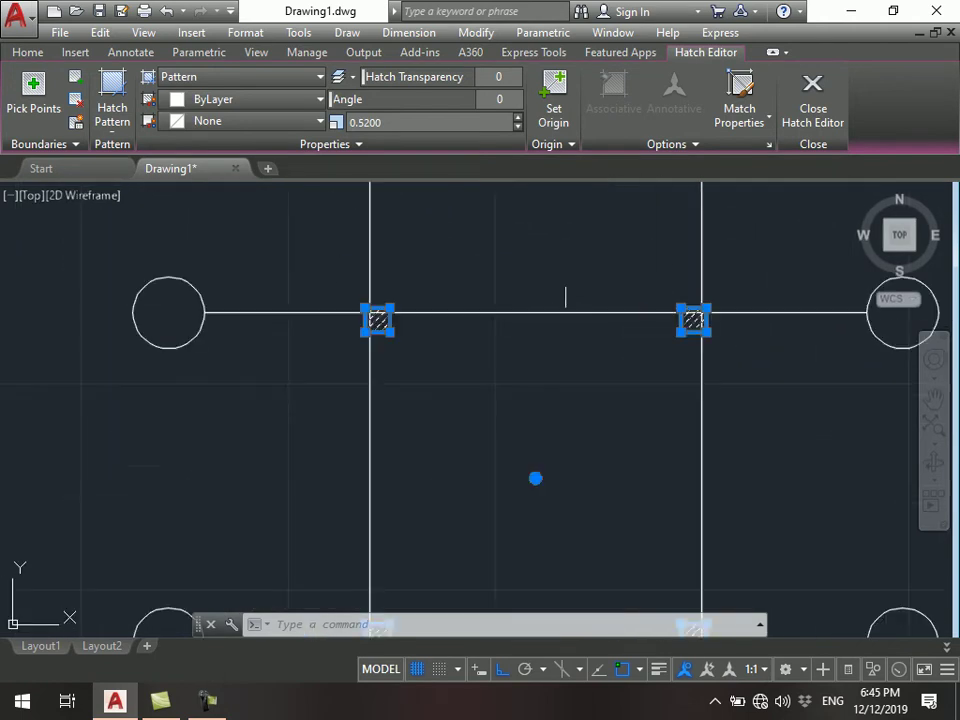
scroll(255, 305, "up", 3)
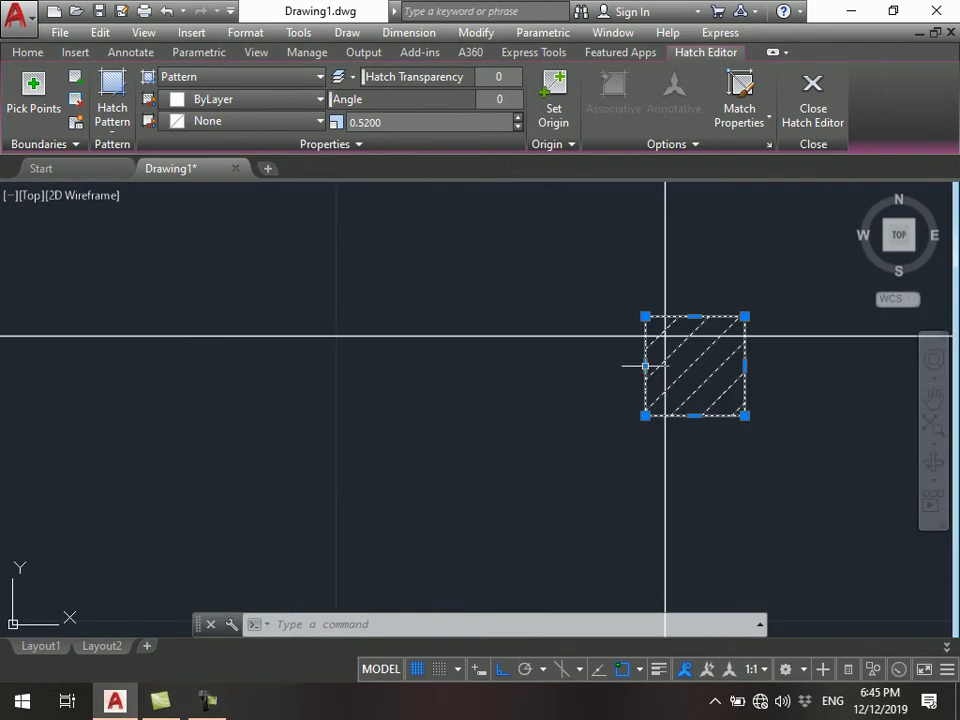
left_click(645, 365)
key("F8")
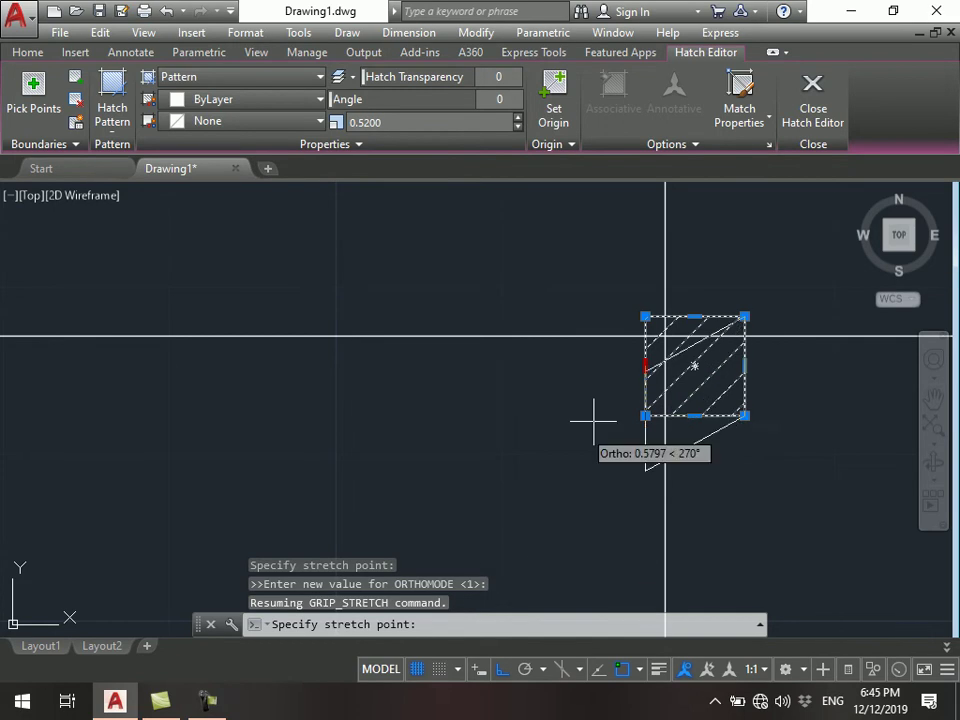
left_click(583, 365)
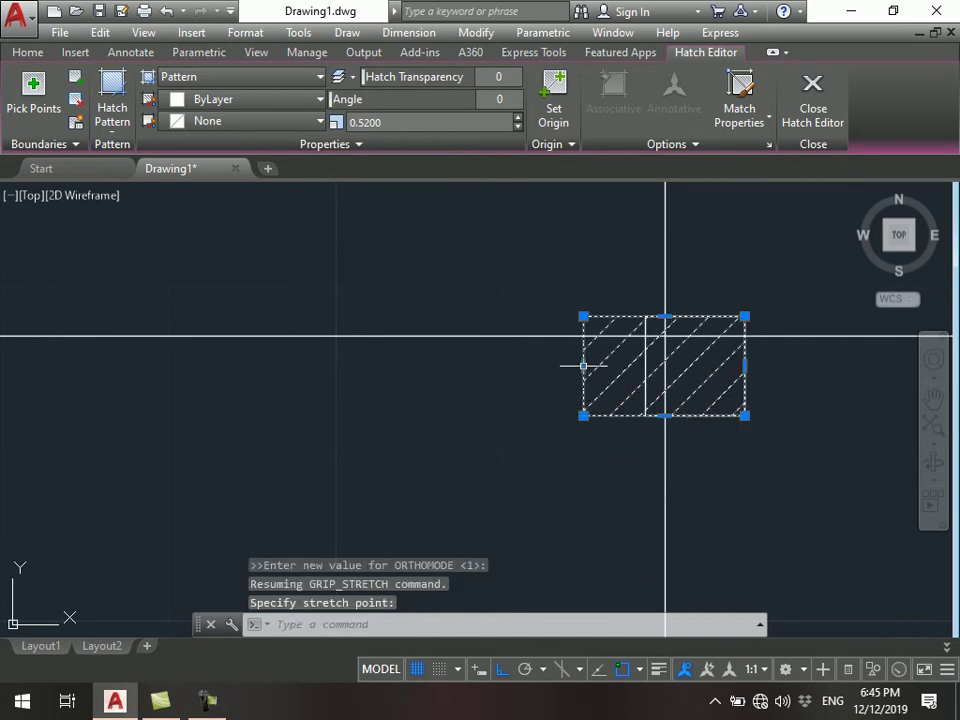
left_click(745, 365)
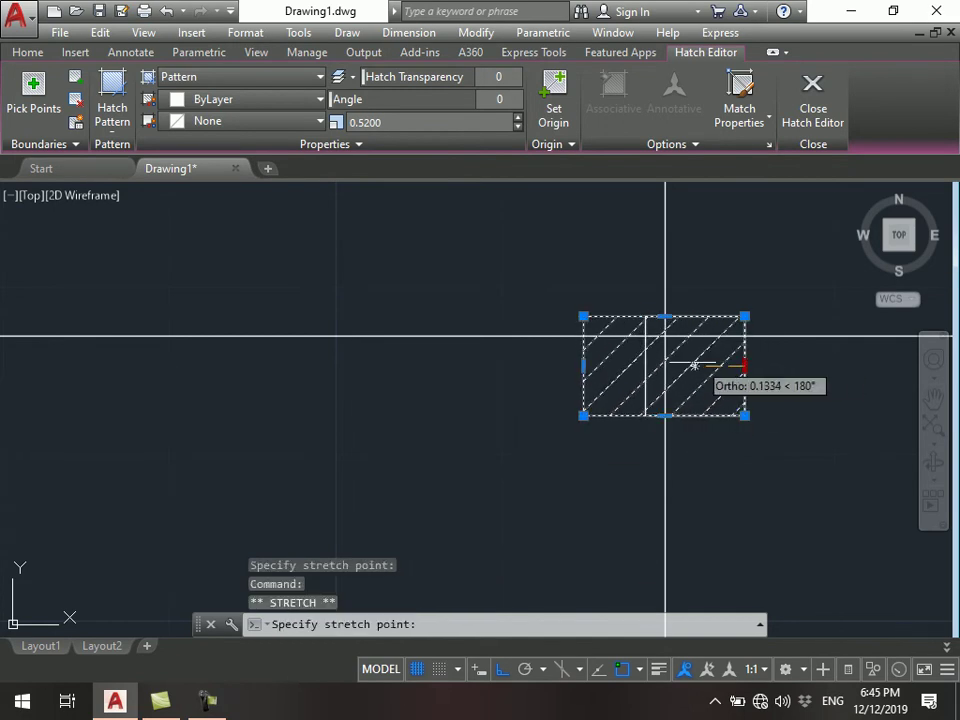
left_click(685, 366)
key("Escape")
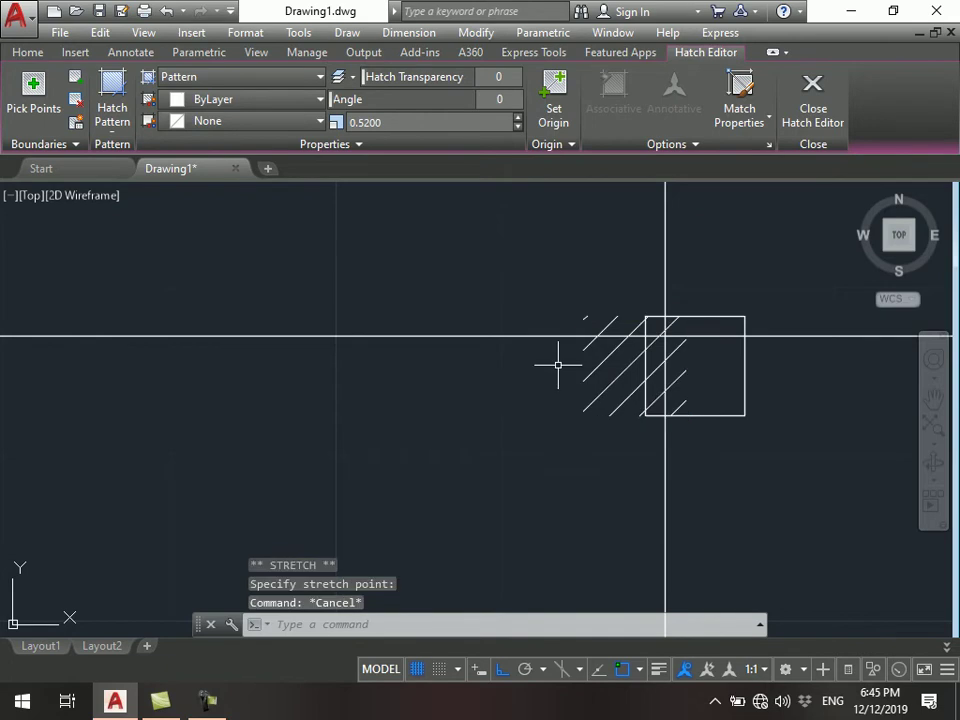
scroll(338, 338, "down", 2)
scroll(739, 392, "down", 2)
scroll(713, 332, "up", 2)
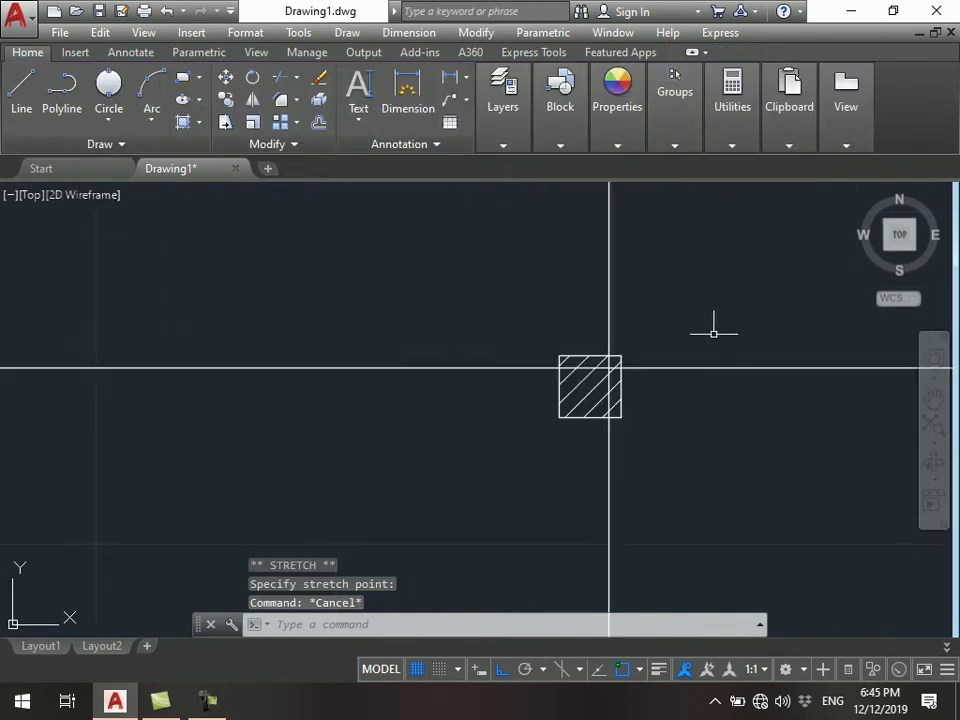
scroll(691, 361, "up", 2)
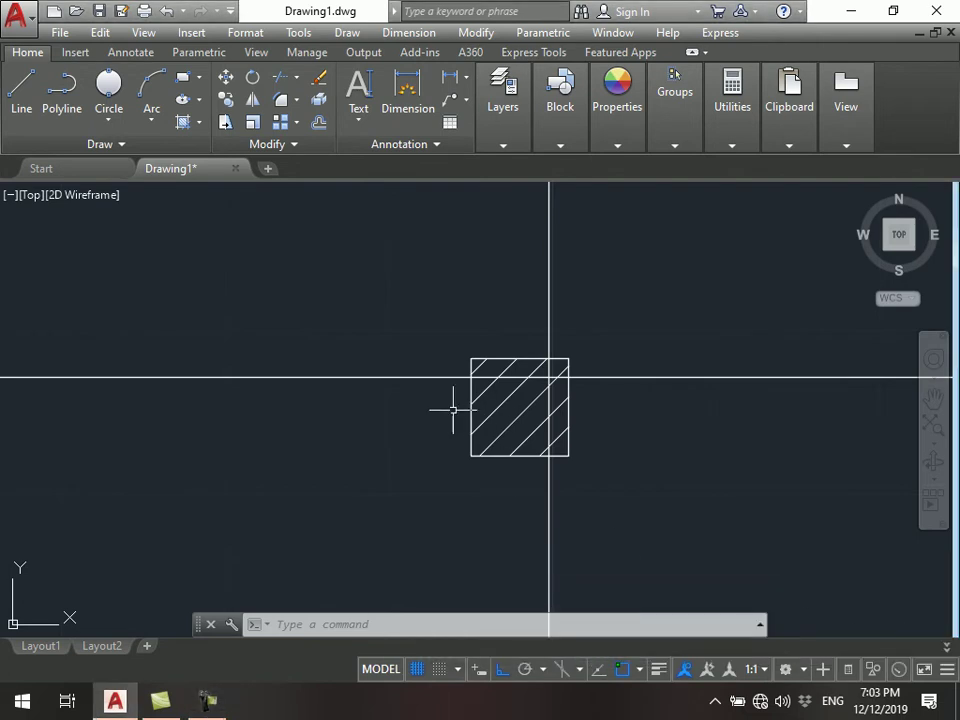
- Window-select the diagonal hatches in the four column squares and erase them with E
left_click(207, 700)
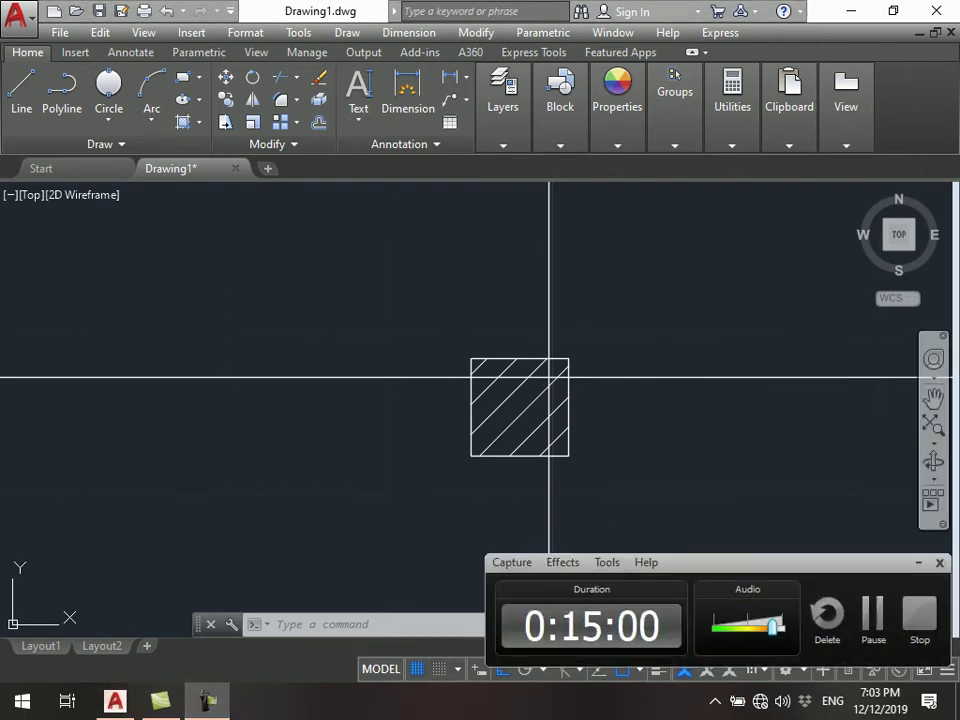
key("Escape")
scroll(511, 312, "down", 4)
scroll(536, 279, "down", 4)
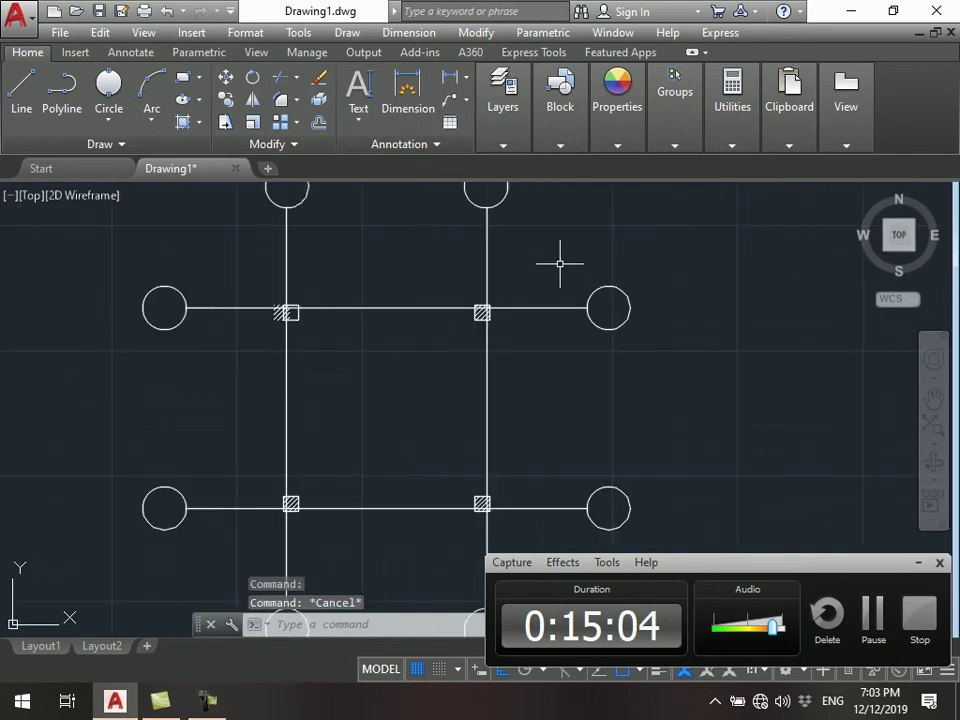
key("Escape")
scroll(268, 285, "up", 3)
scroll(268, 285, "up", 2)
left_click(300, 325)
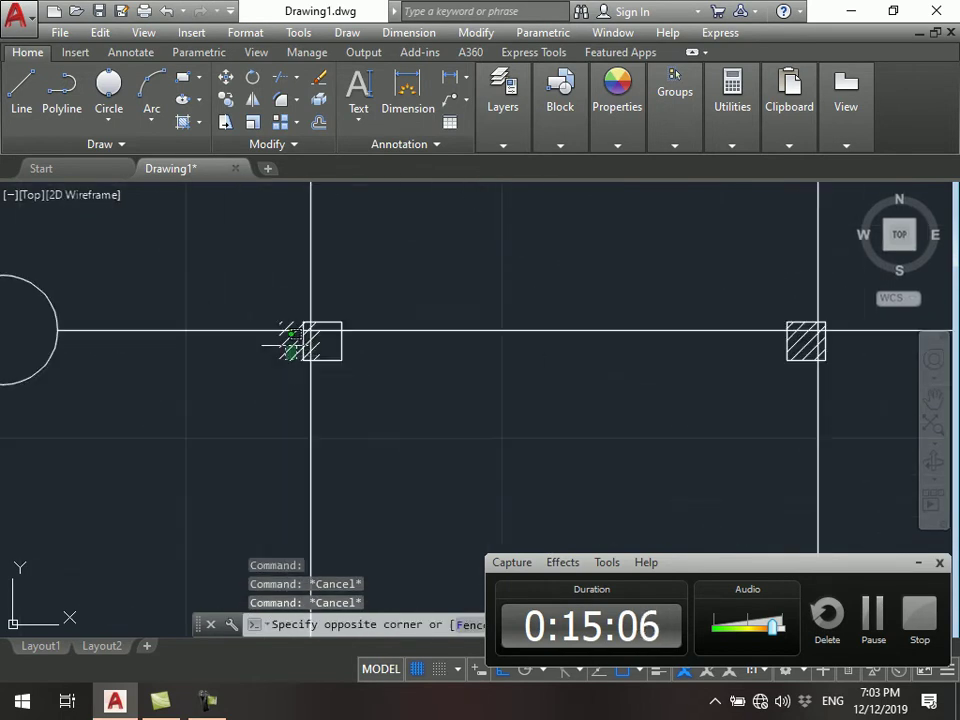
left_click(273, 354)
type("e")
key("Return")
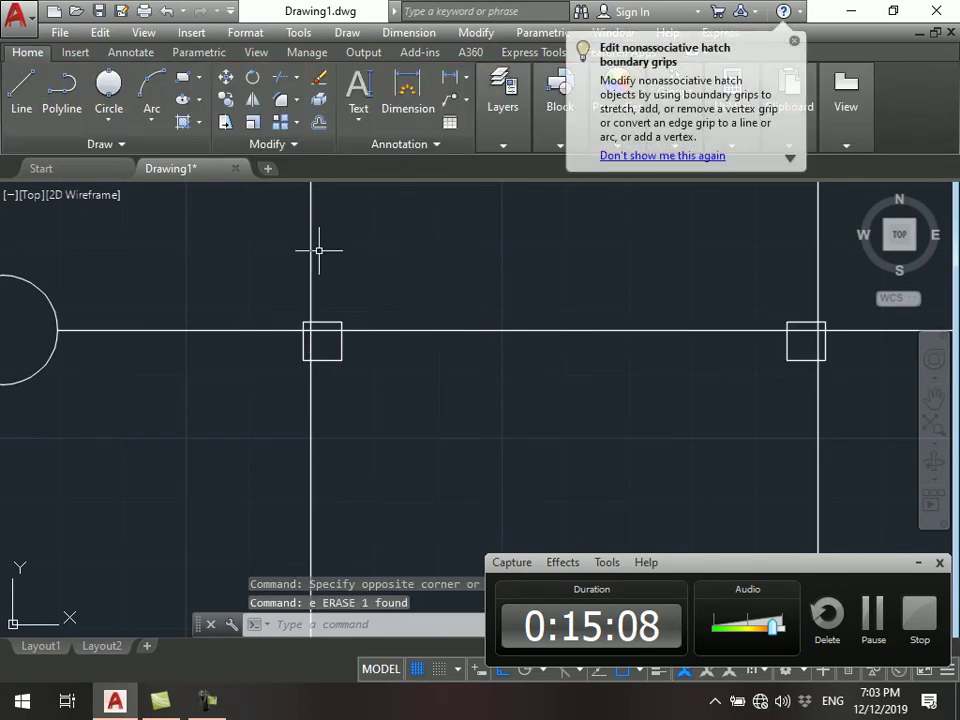
scroll(319, 249, "down", 4)
key("Escape")
key("Escape")
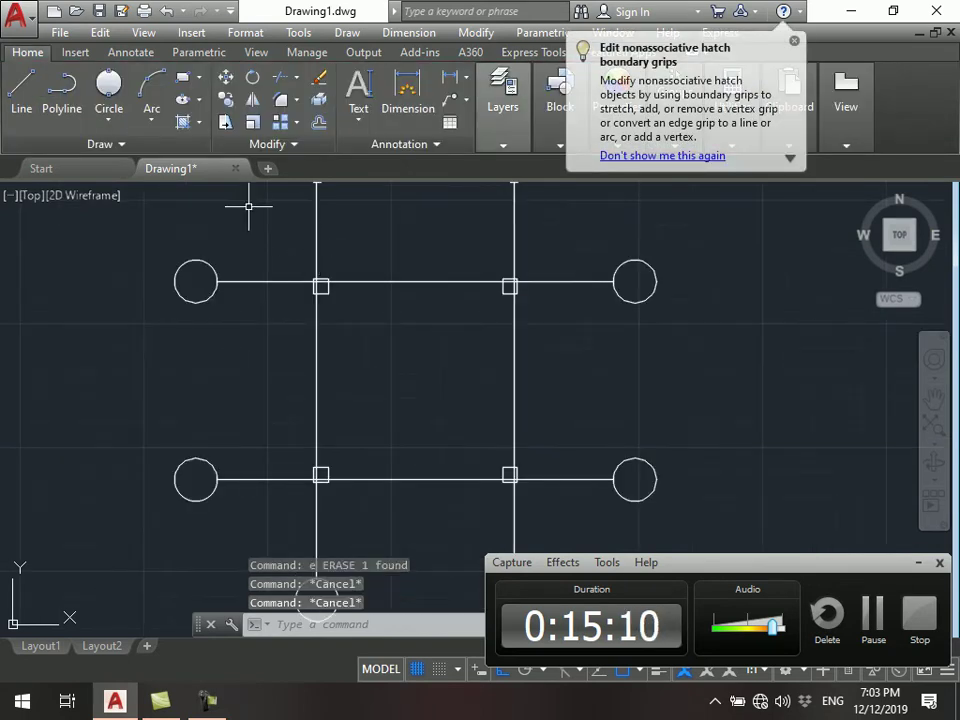
left_click(503, 100)
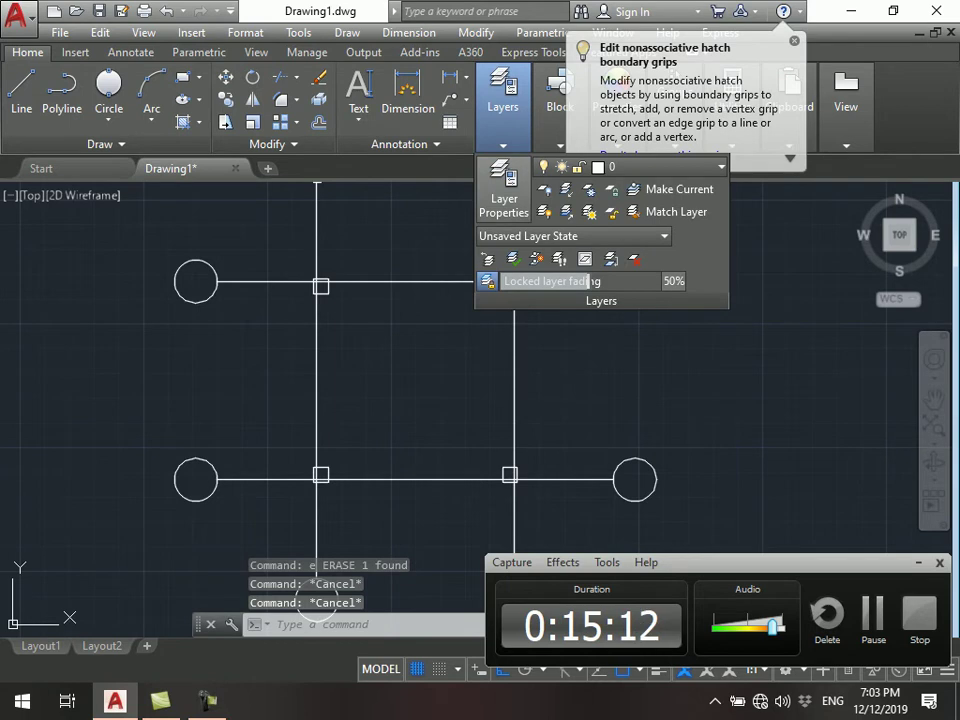
- Create layer S-Col with cyan colour (4), make it current, and close Layer Properties
left_click(503, 190)
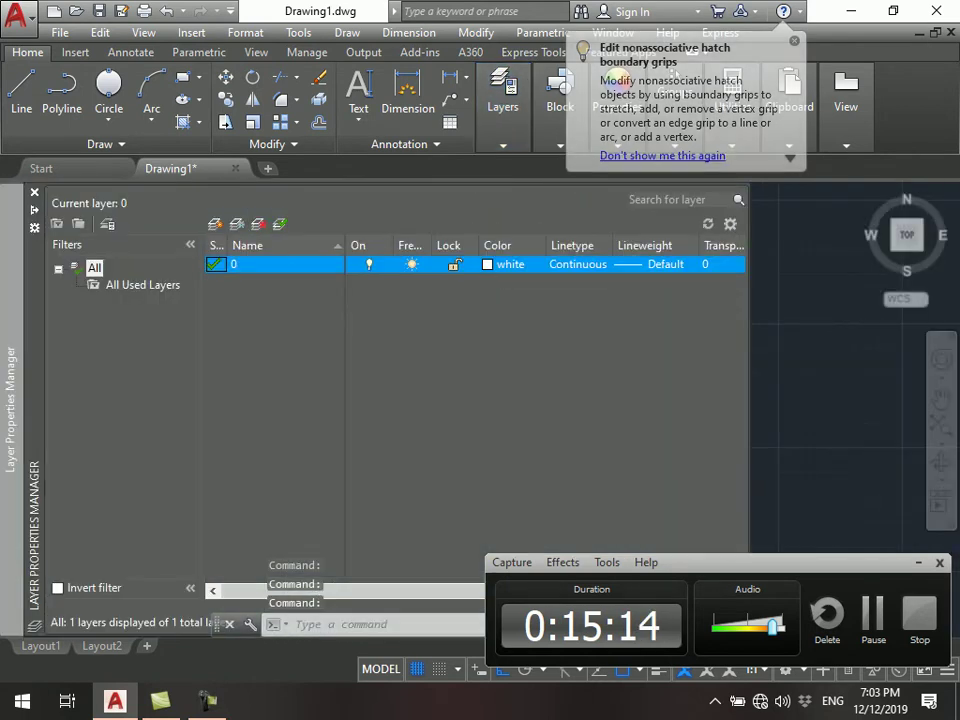
key("alt+n")
type("S-Col")
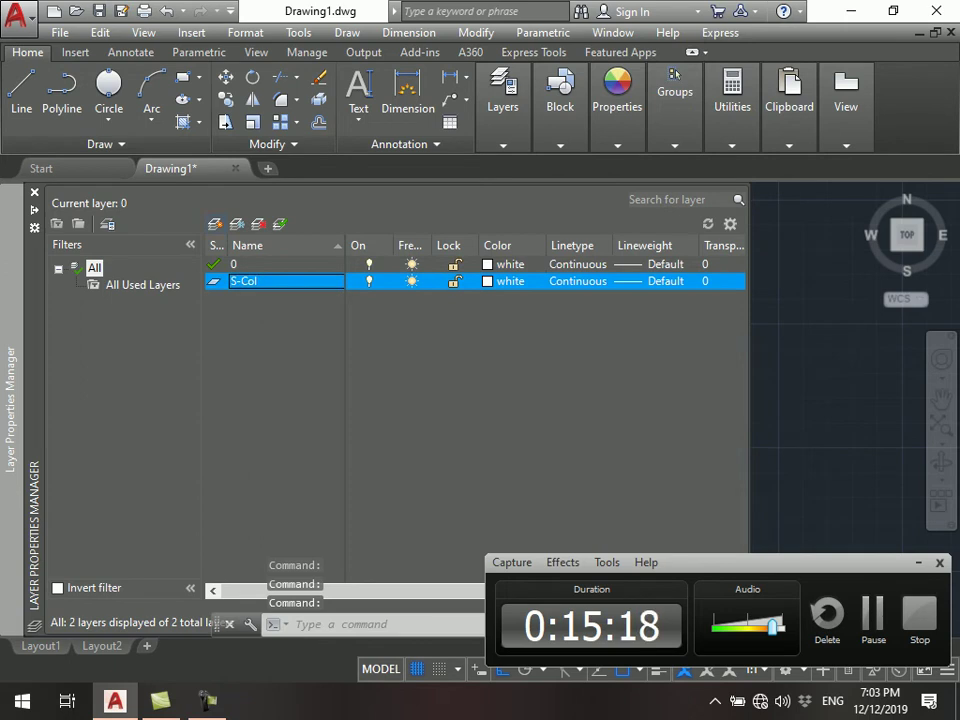
left_click(505, 281)
left_click(614, 439)
key("Return")
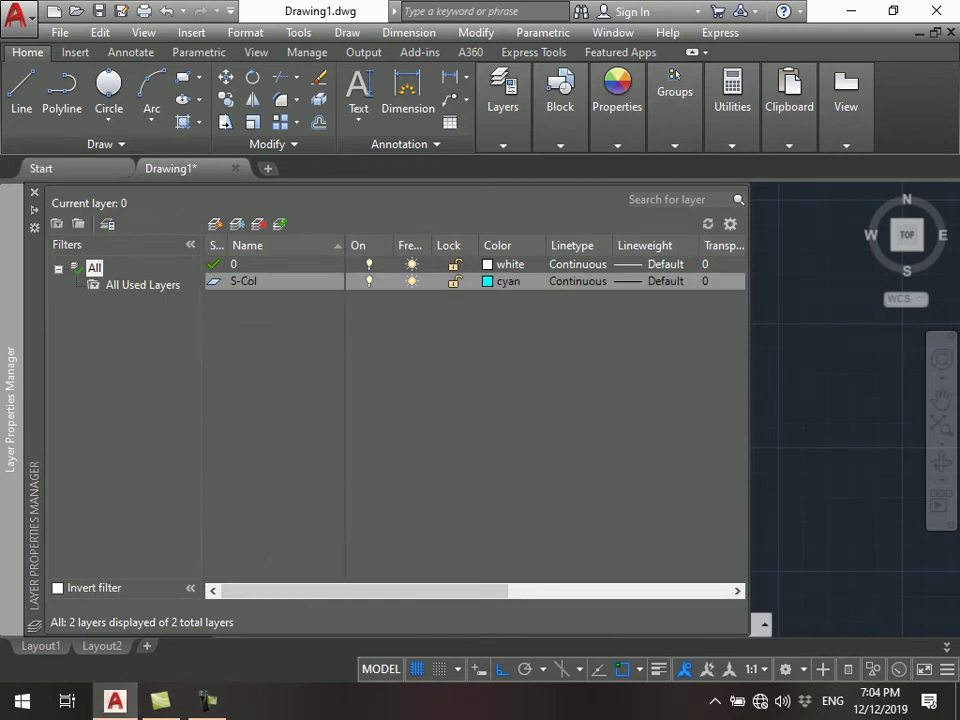
key("alt+c")
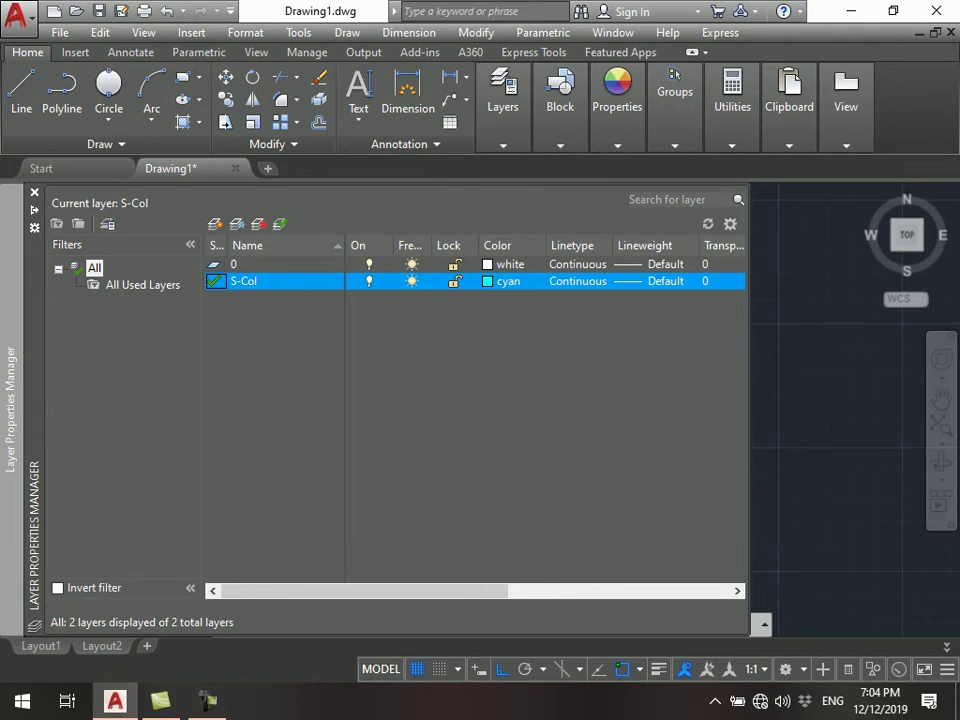
left_click(34, 192)
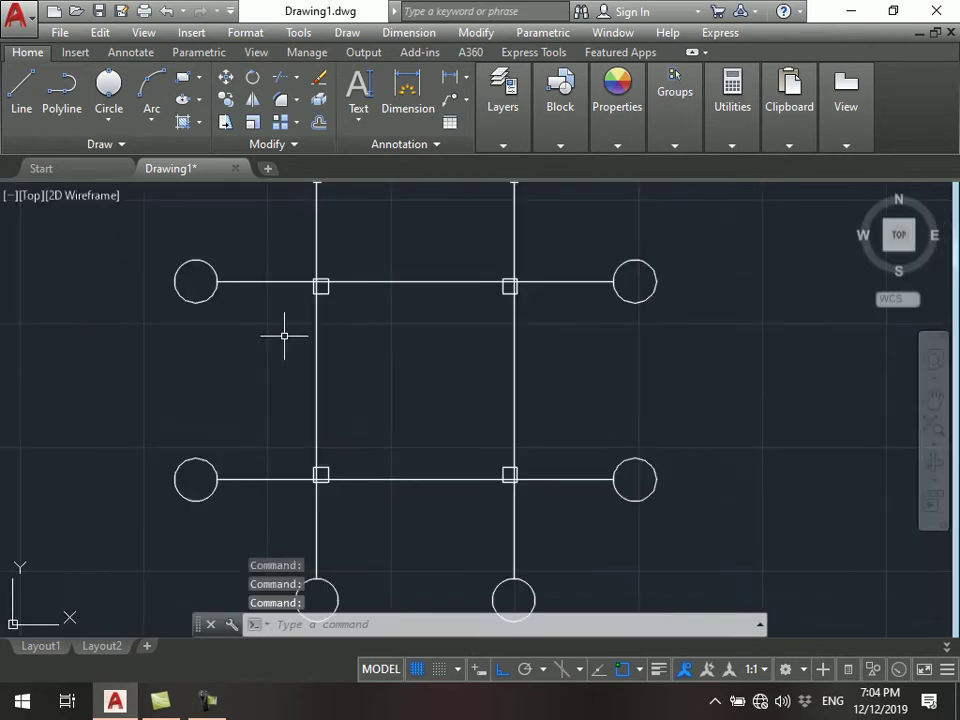
- Move the four selected column squares onto the S-Col layer
key("Escape")
key("Escape")
left_click(270, 254)
left_click(544, 487)
left_click(503, 145)
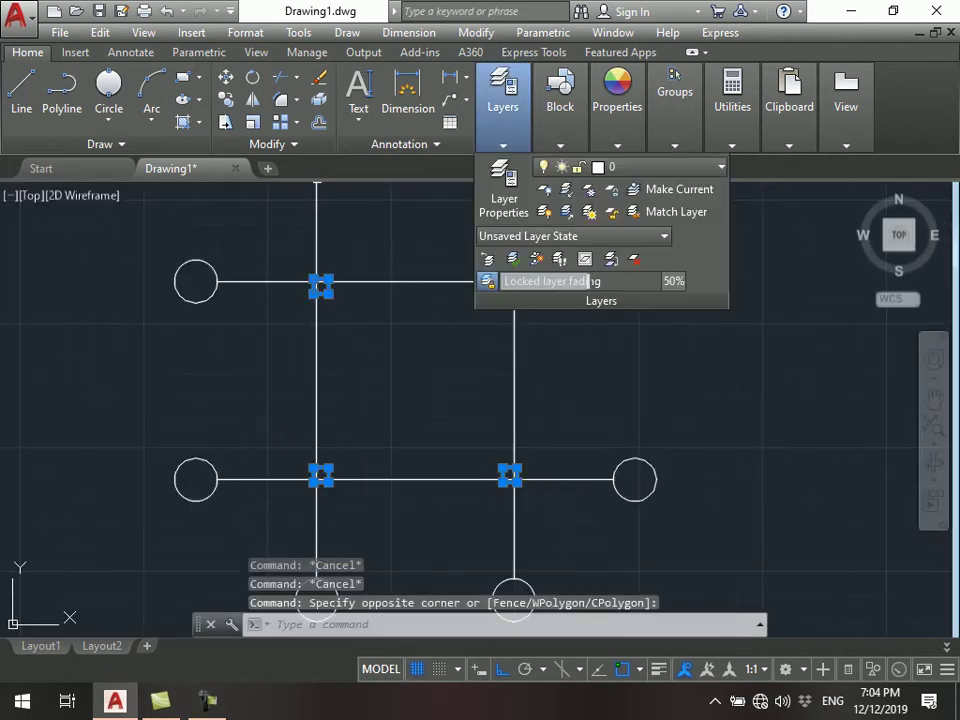
left_click(630, 167)
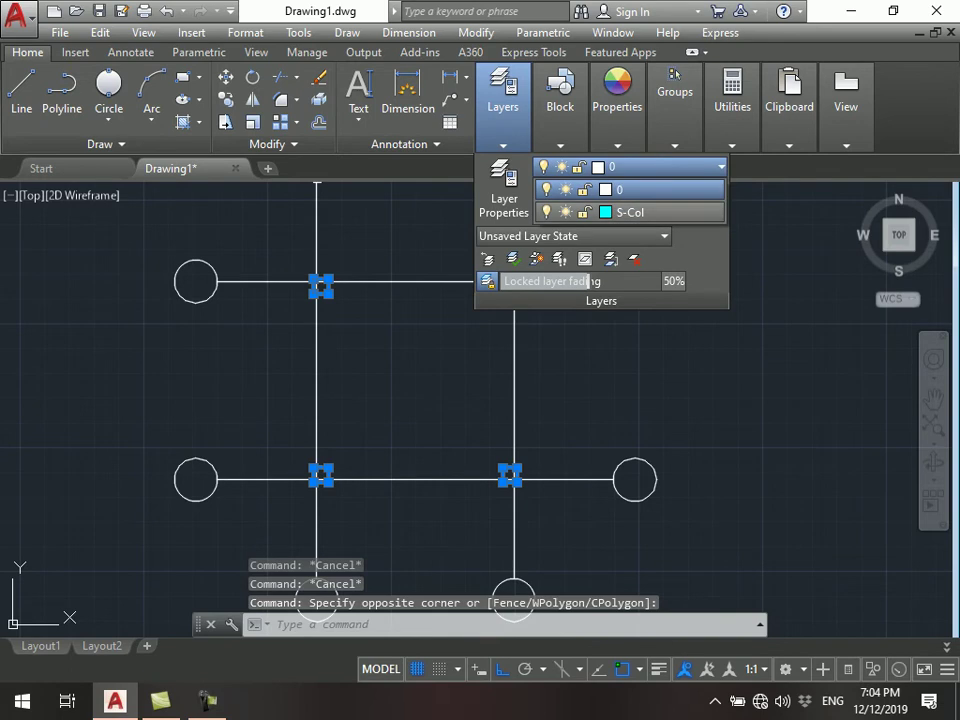
left_click(630, 212)
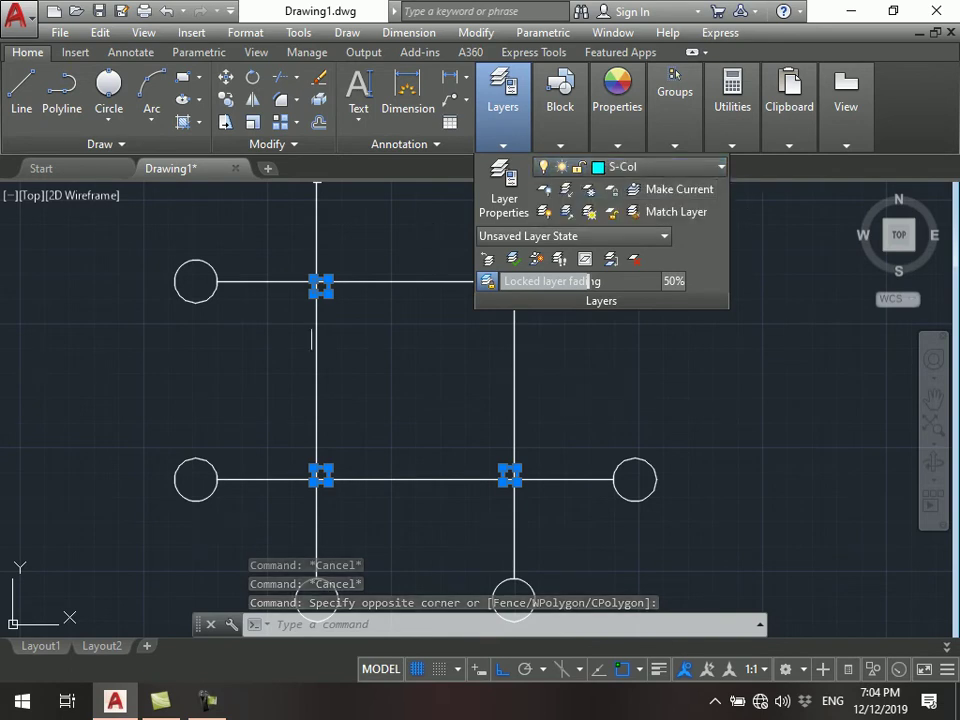
key("Escape")
key("Escape")
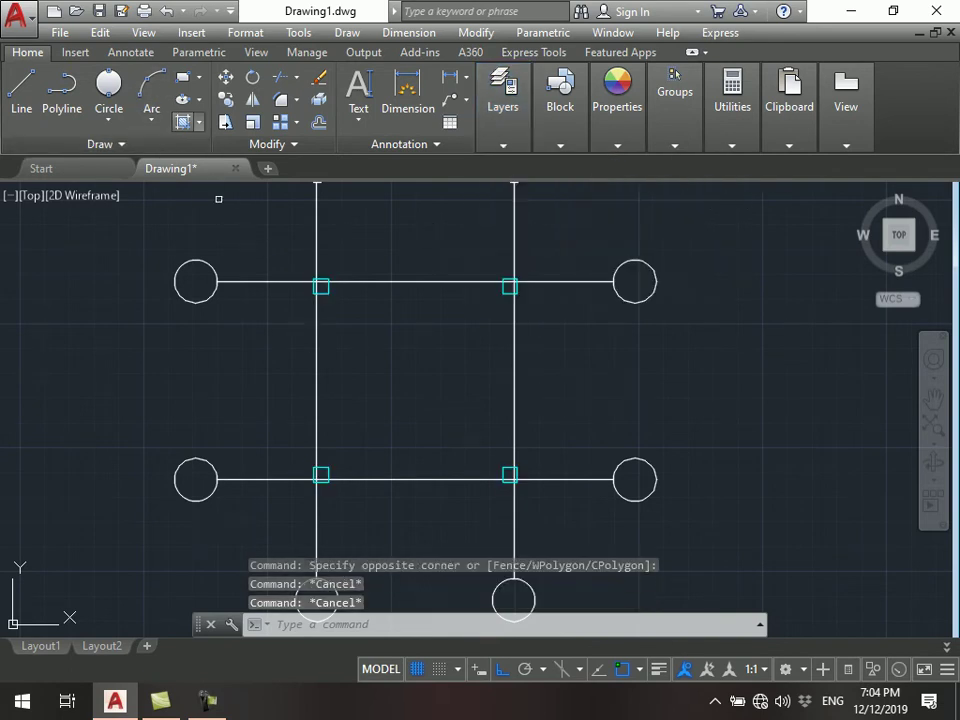
- Hatch the four column squares on the current S-Col layer
type("h")
key("Return")
left_click(28, 52)
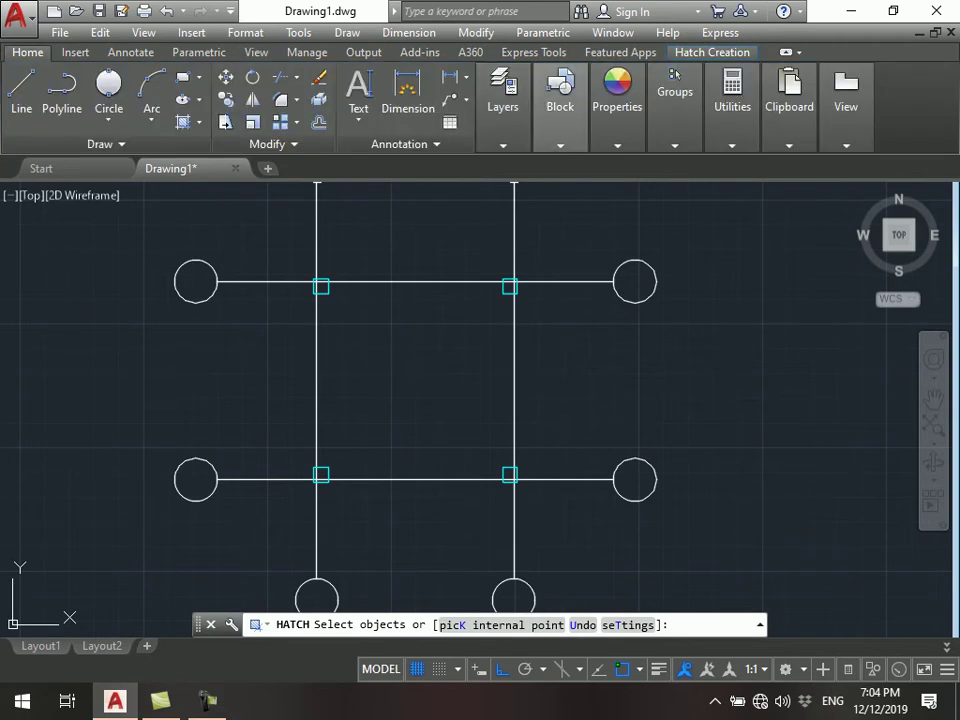
left_click(503, 100)
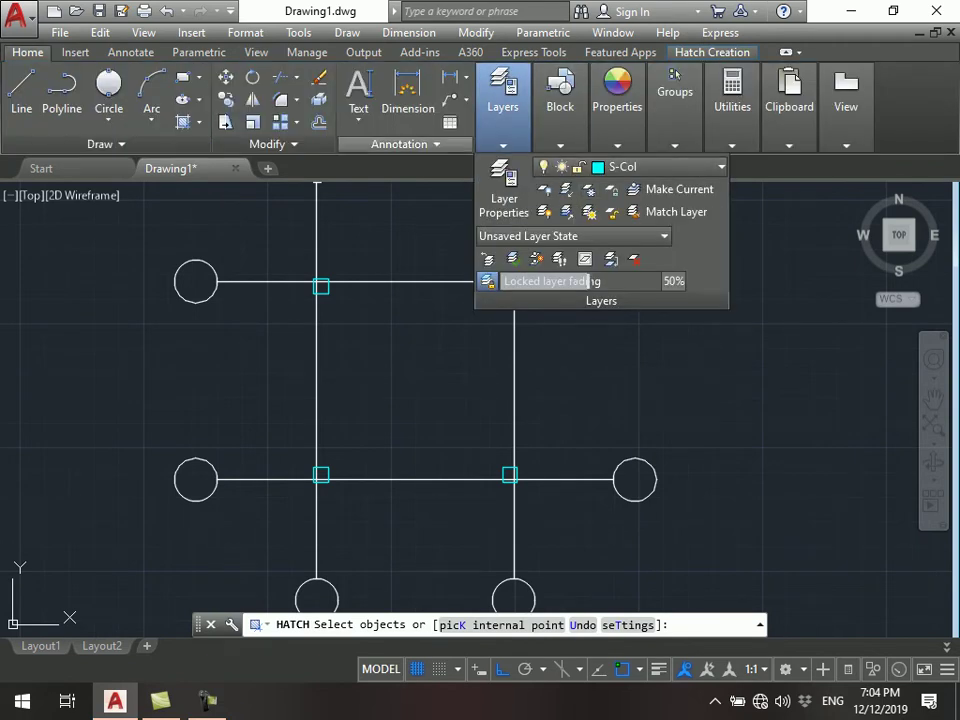
left_click(274, 240)
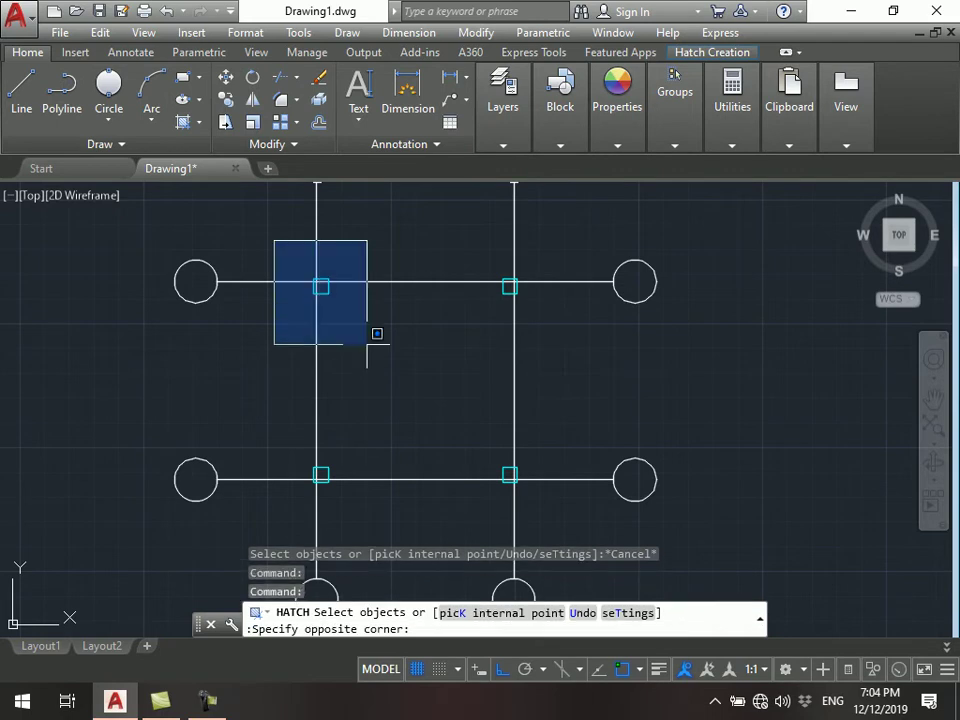
left_click(590, 508)
key("Escape")
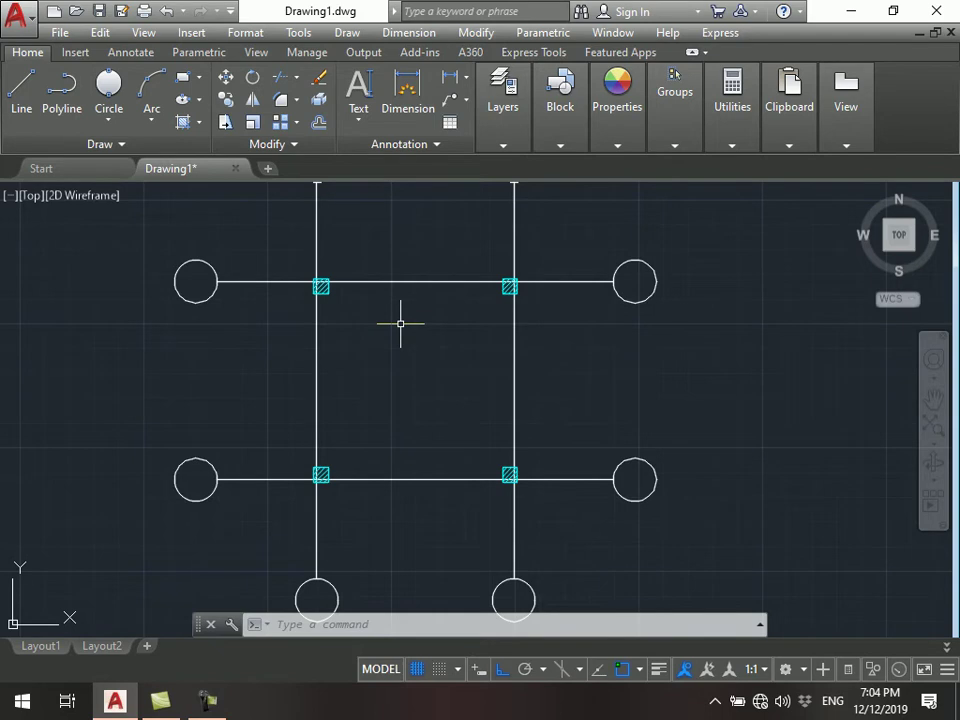
scroll(350, 305, "up", 2)
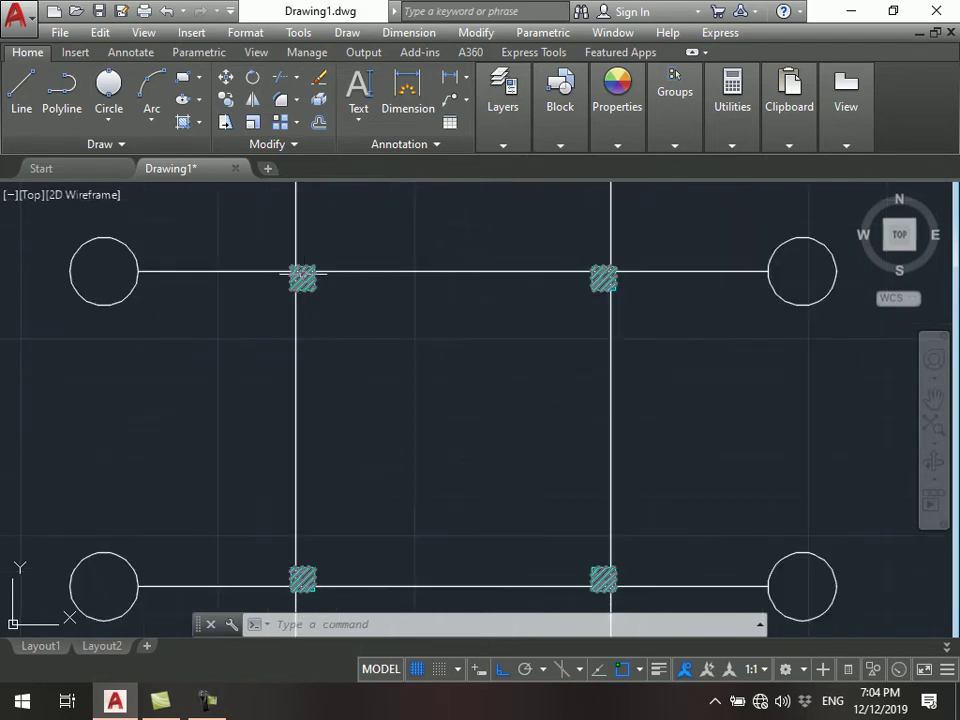
- Erase the old hatch fill with E
type("e")
key("Return")
key("Escape")
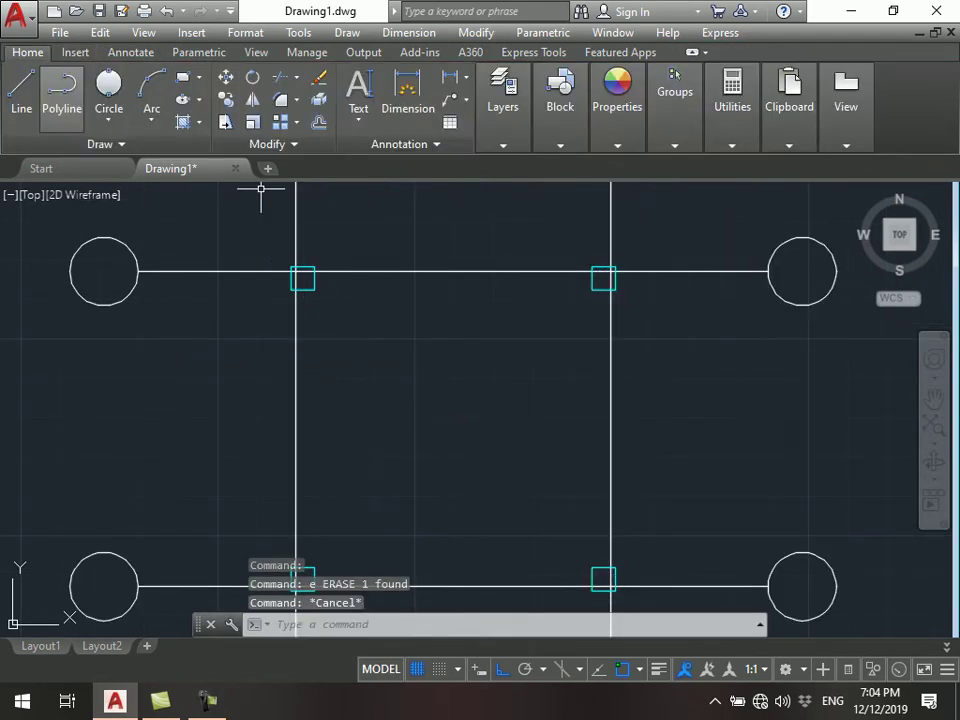
key("Escape")
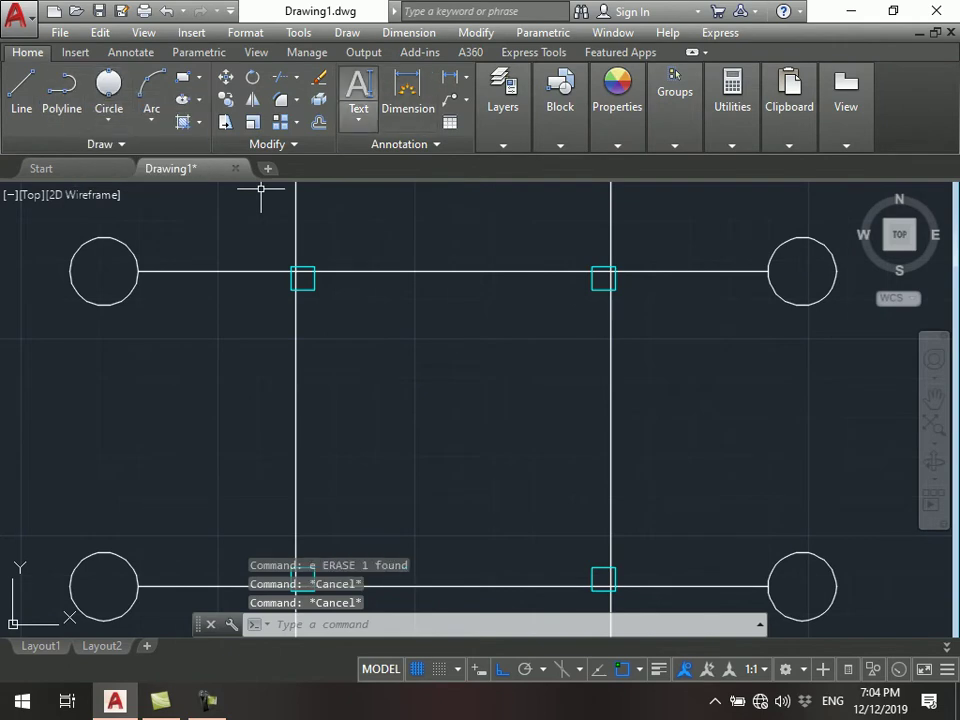
- Add layer S-Hatch with red colour and 0.00 mm lineweight, and make it current
left_click(503, 100)
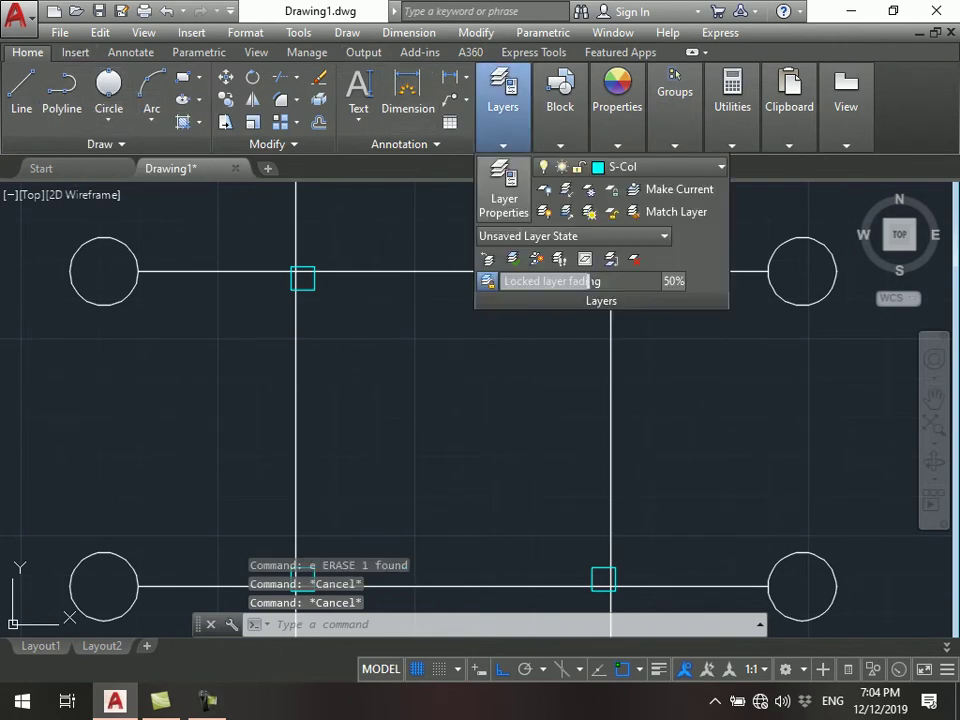
left_click(503, 190)
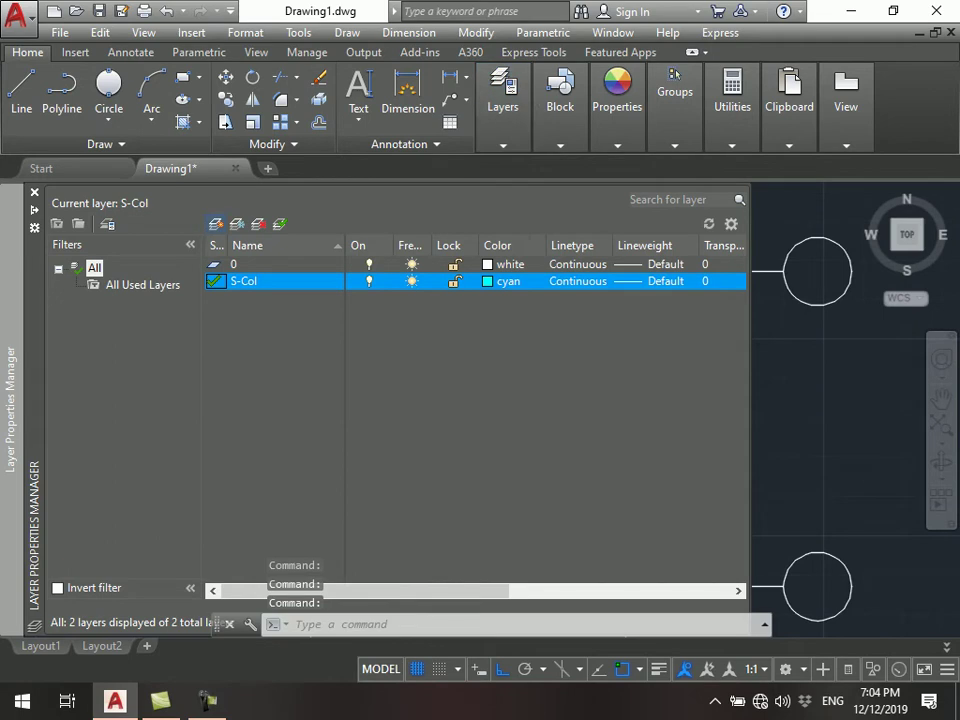
left_click(215, 224)
type("S-Hatch")
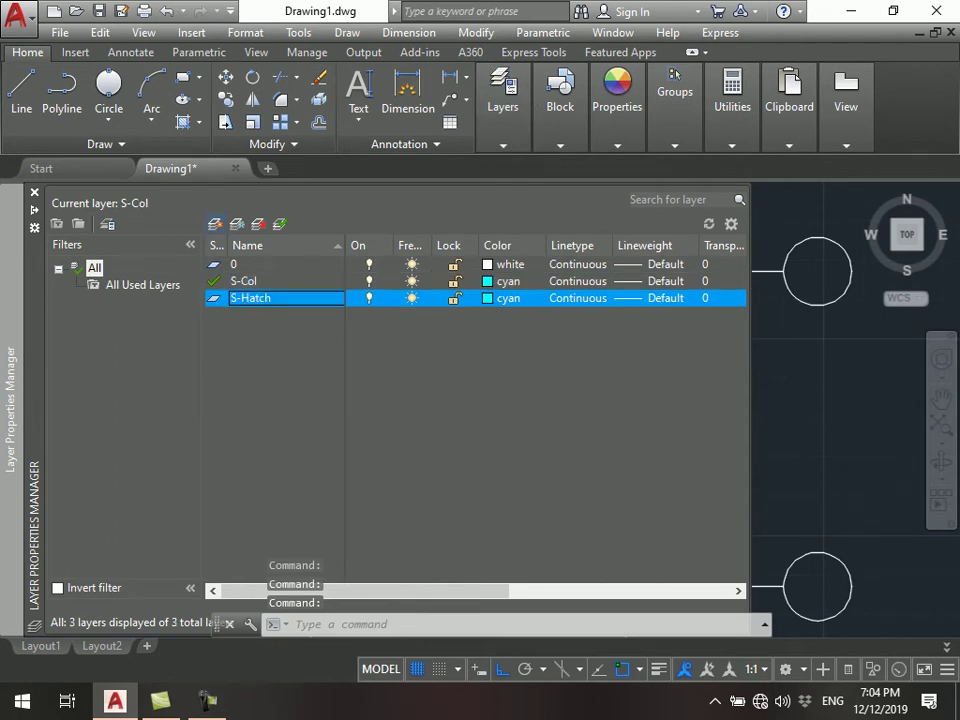
left_click(508, 298)
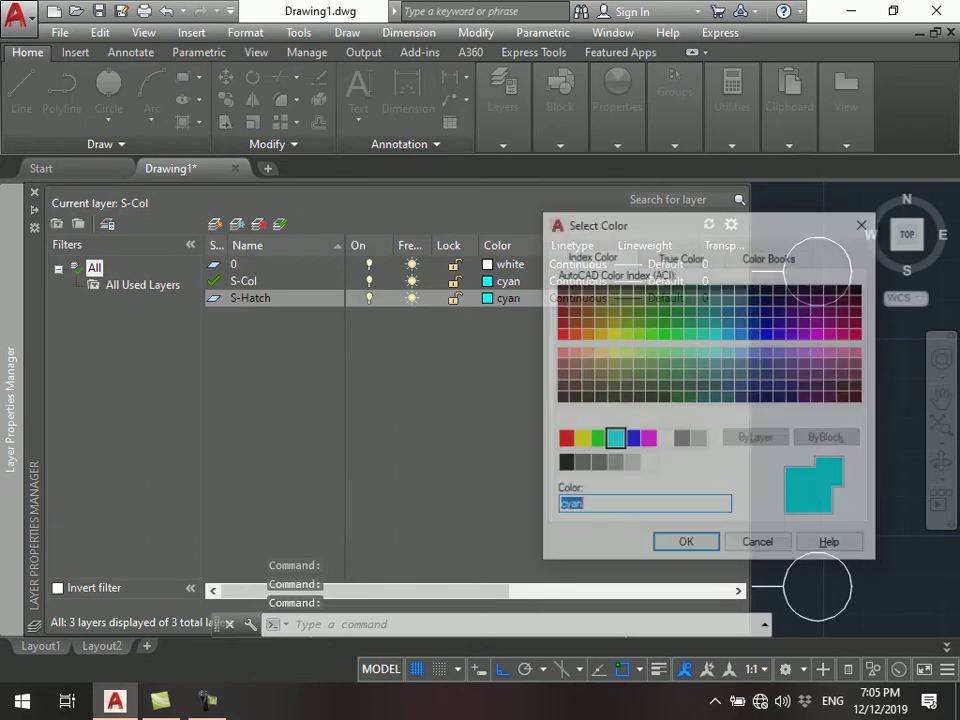
left_click(564, 439)
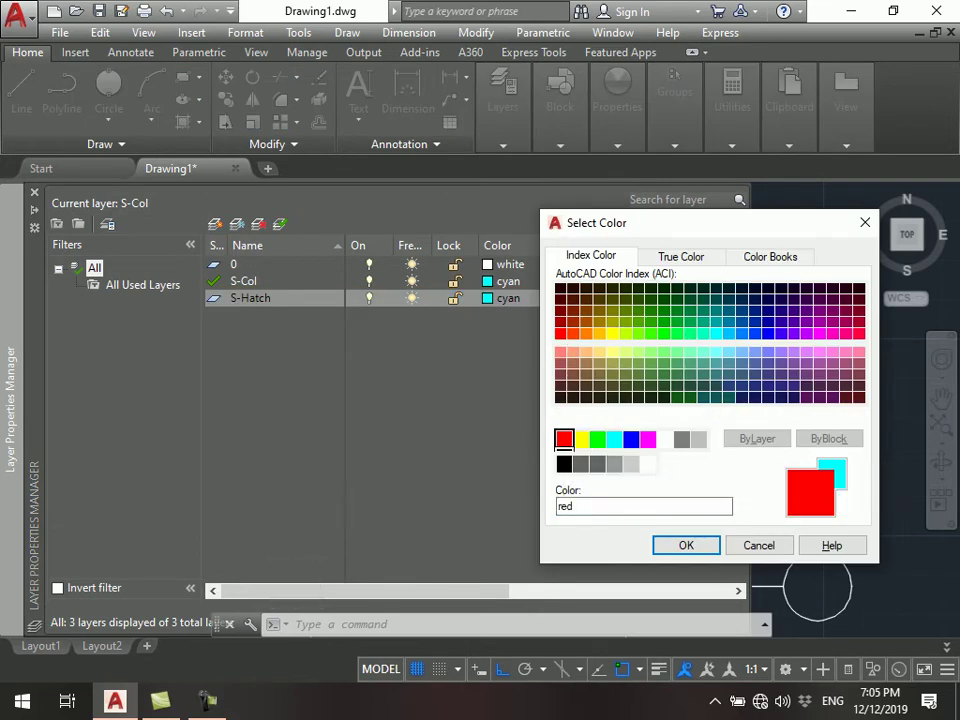
left_click(686, 545)
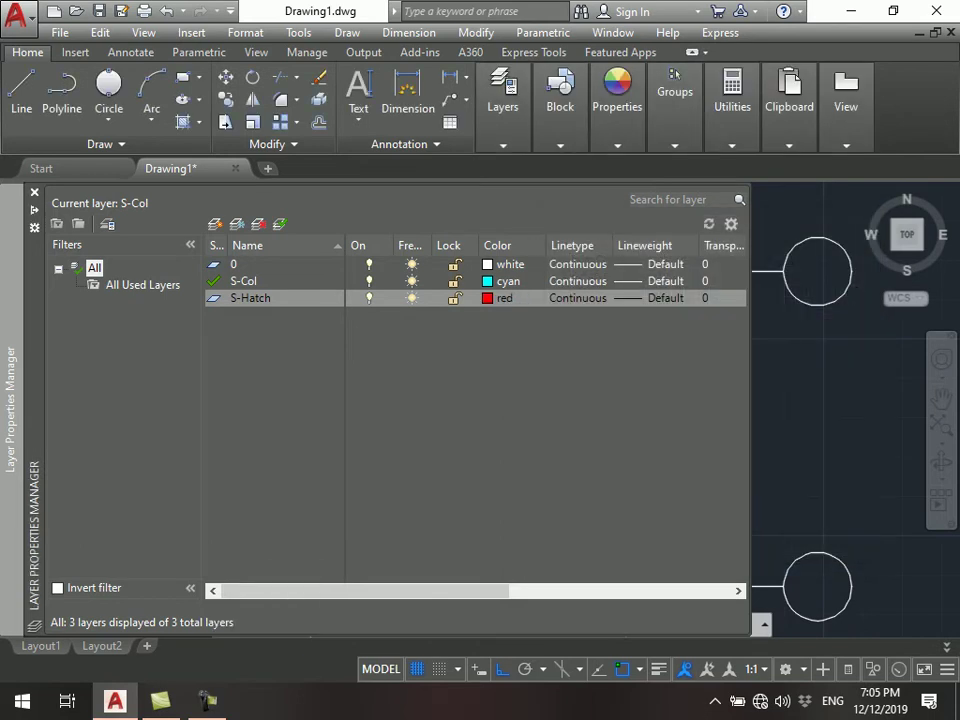
left_click(648, 298)
left_click(440, 263)
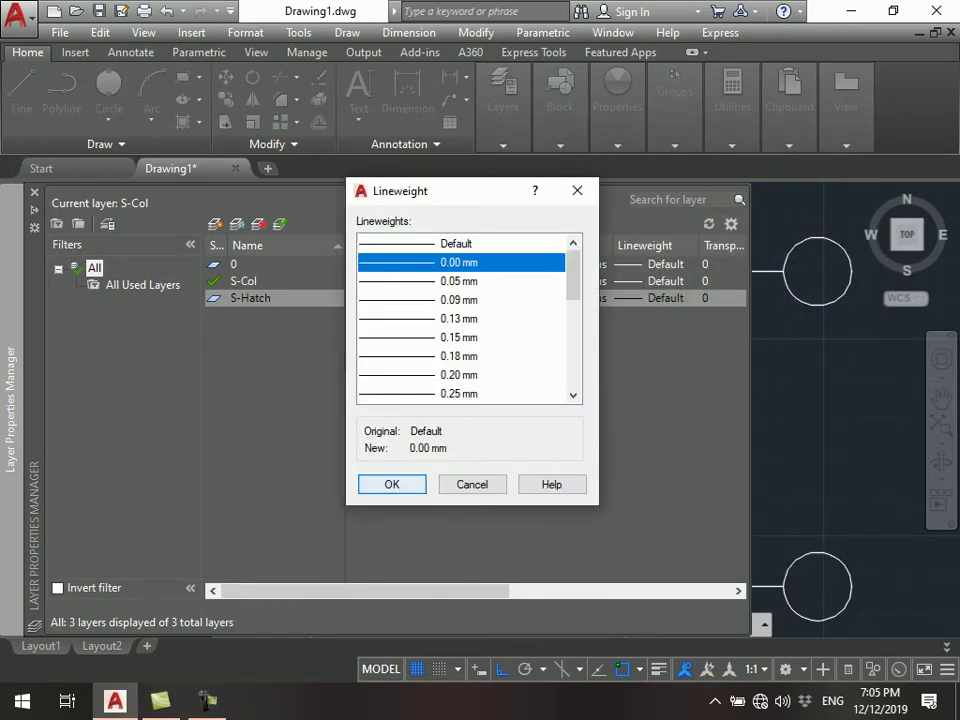
left_click(393, 481)
key("alt+c")
left_click(34, 193)
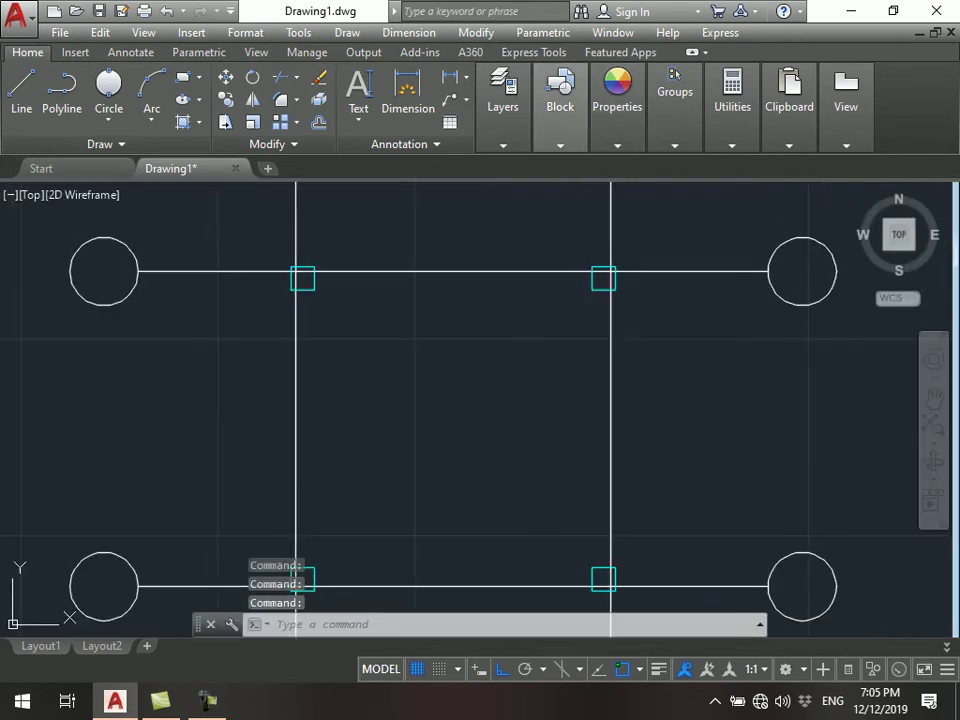
- Window-select the four cyan column squares and hatch them on the S-Hatch layer
left_click(503, 106)
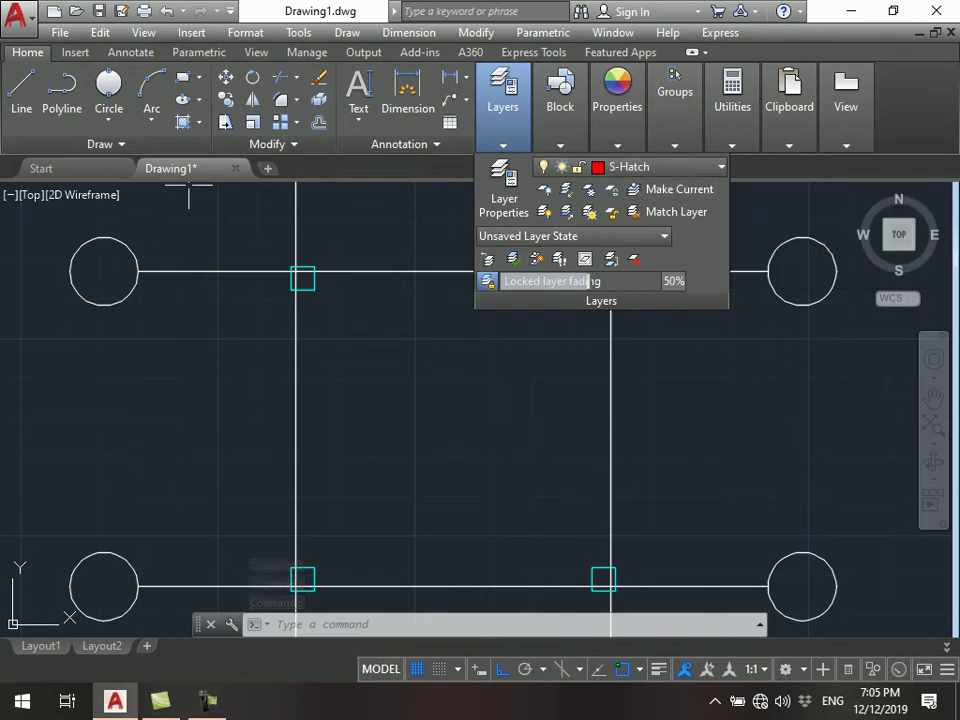
left_click(183, 122)
left_click(241, 228)
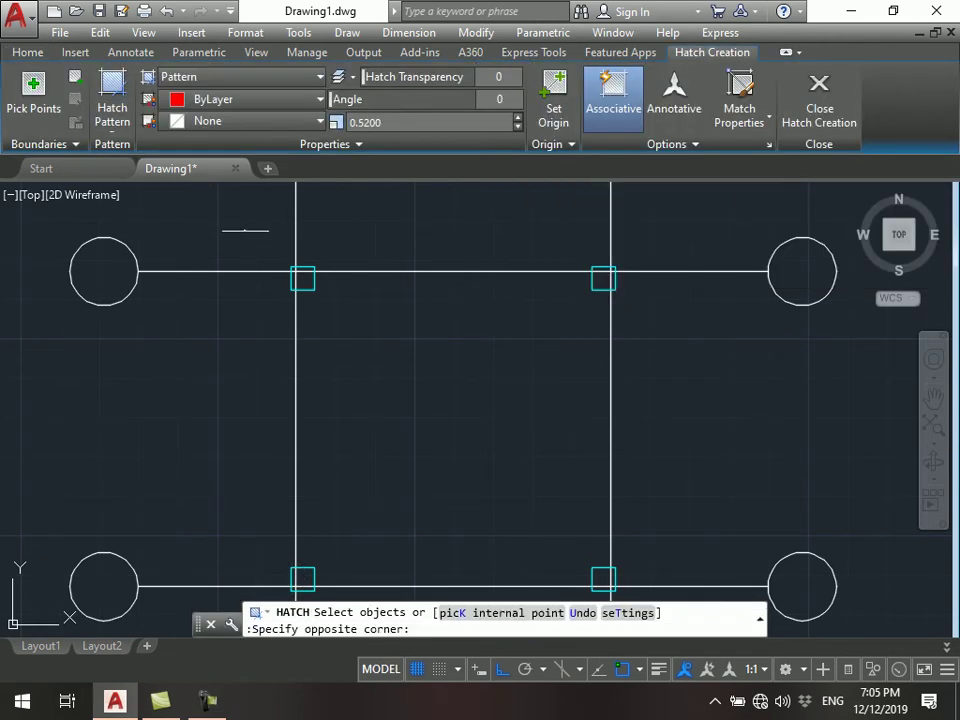
scroll(660, 570, "down", 3)
scroll(672, 570, "up", 1)
left_click(675, 570)
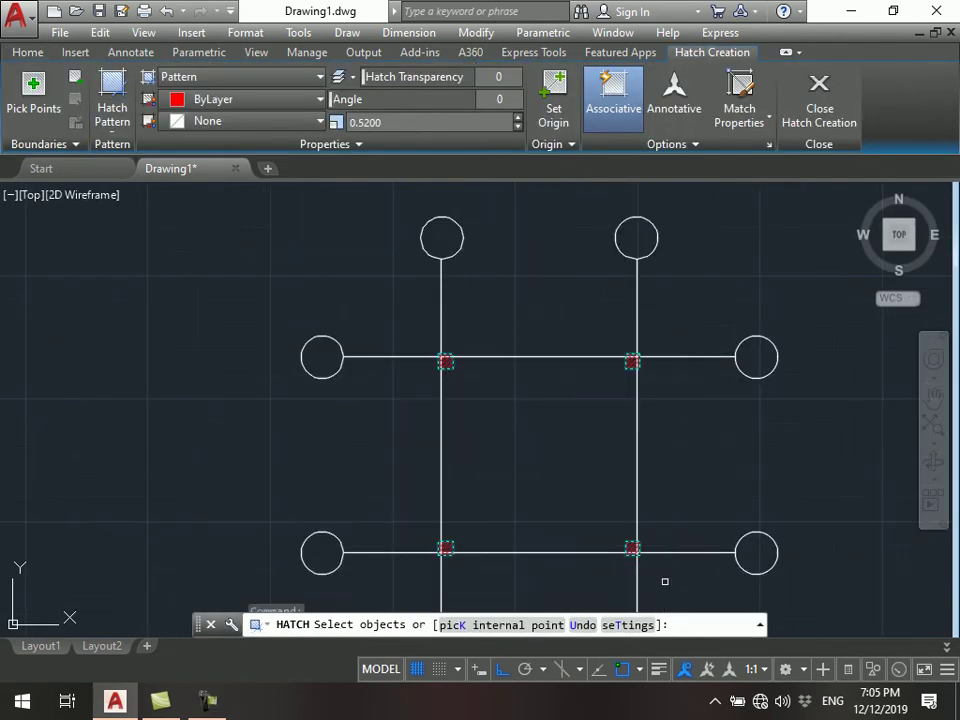
key("Escape")
scroll(413, 362, "up", 2)
scroll(413, 362, "up", 3)
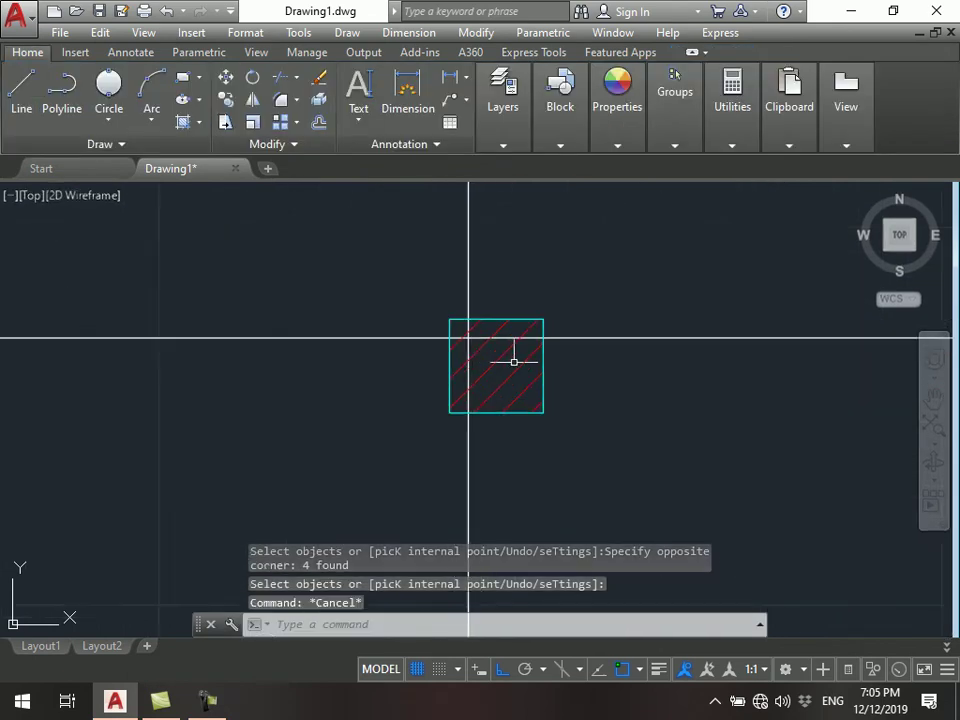
middle_click_drag(514, 360, 421, 403)
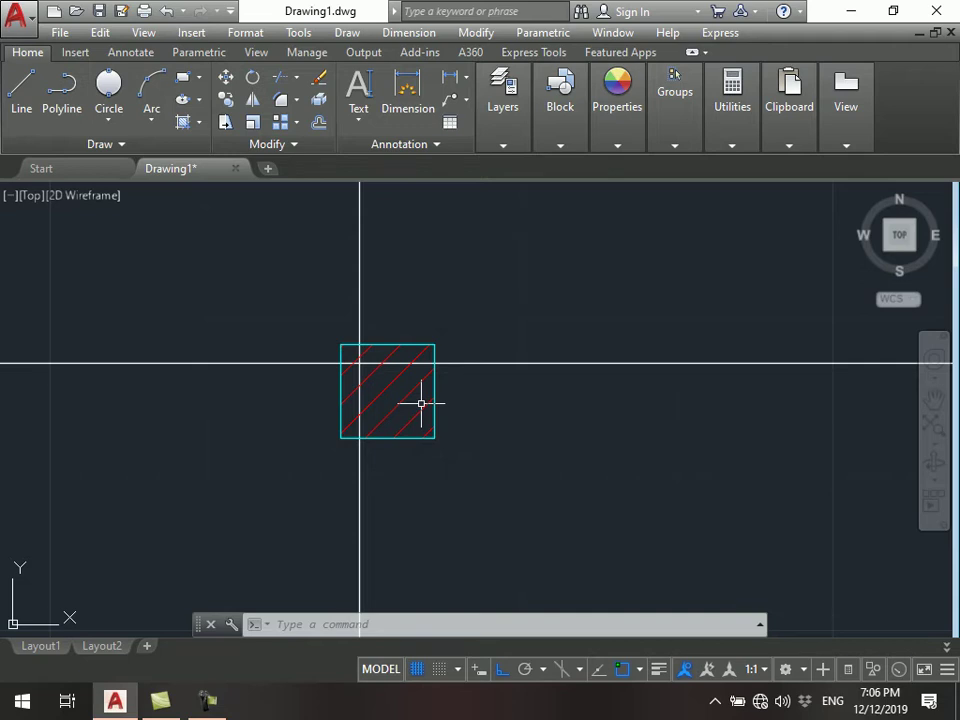
key("Escape")
key("Escape")
scroll(340, 315, "down", 4)
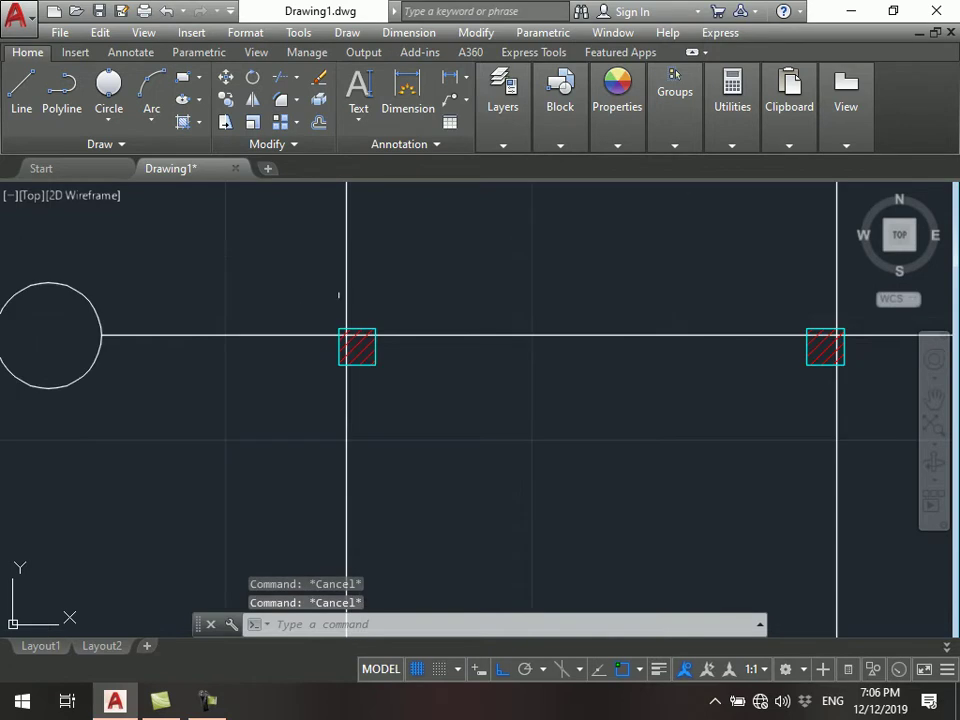
key("Escape")
- Erase the red hatch and make S-Col the current layer
left_click(358, 345)
type("e")
key("Return")
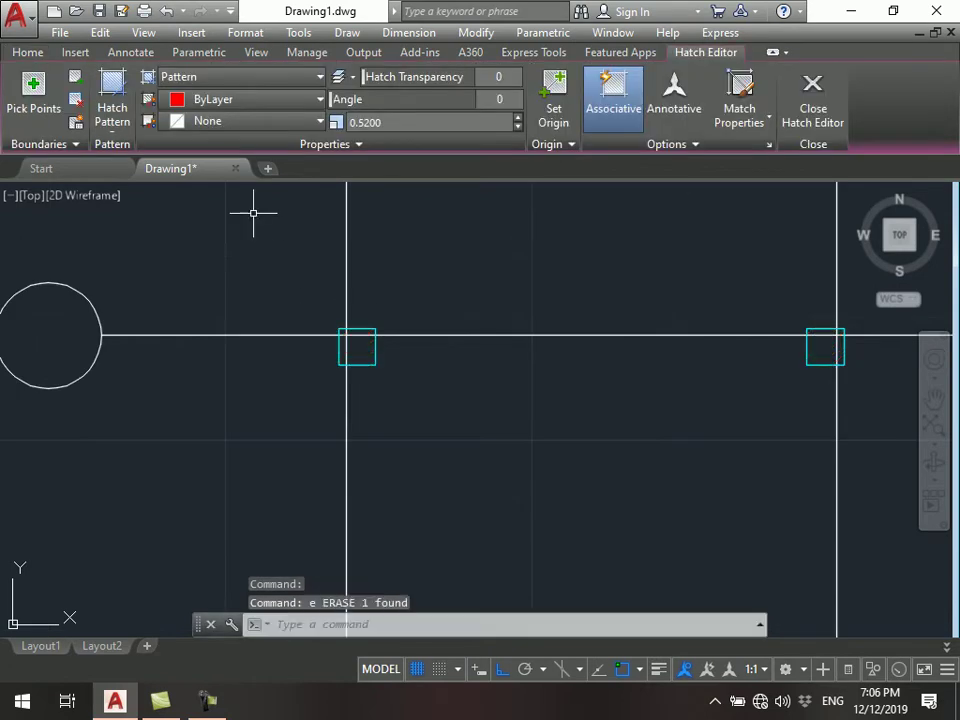
left_click(503, 100)
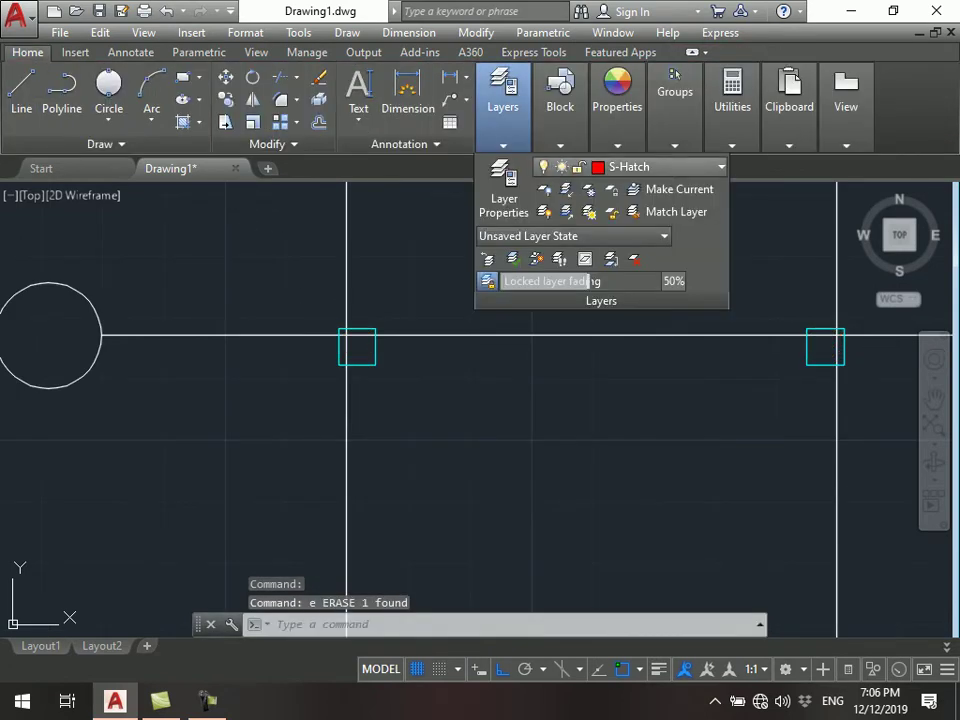
left_click(650, 167)
left_click(630, 212)
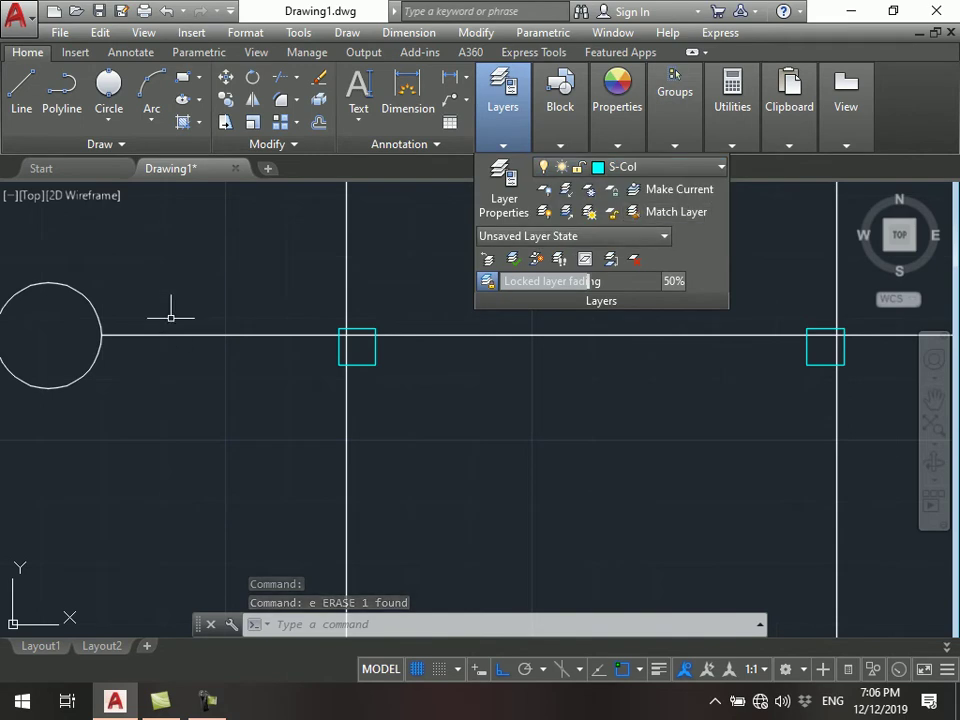
key("Escape")
key("Escape")
scroll(206, 264, "down", 4)
- Hatch the four column squares with H using a window selection
type("h")
key("Return")
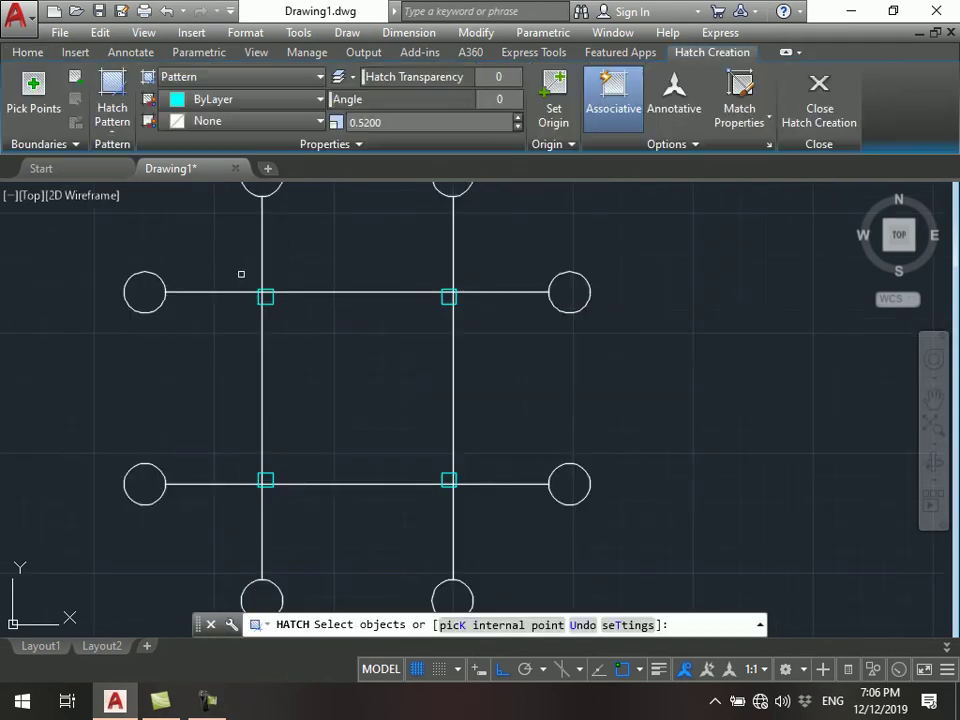
middle_click_drag(240, 272, 238, 214)
left_click(238, 206)
left_click(555, 470)
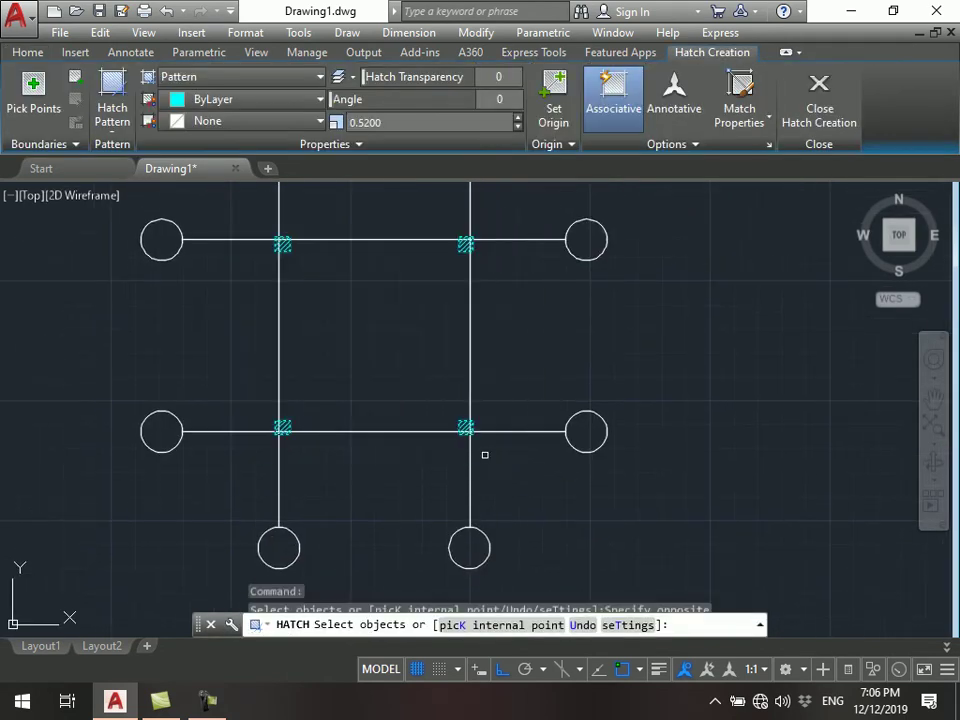
key("Escape")
scroll(290, 226, "up", 3)
scroll(300, 238, "up", 4)
middle_click_drag(328, 231, 334, 340)
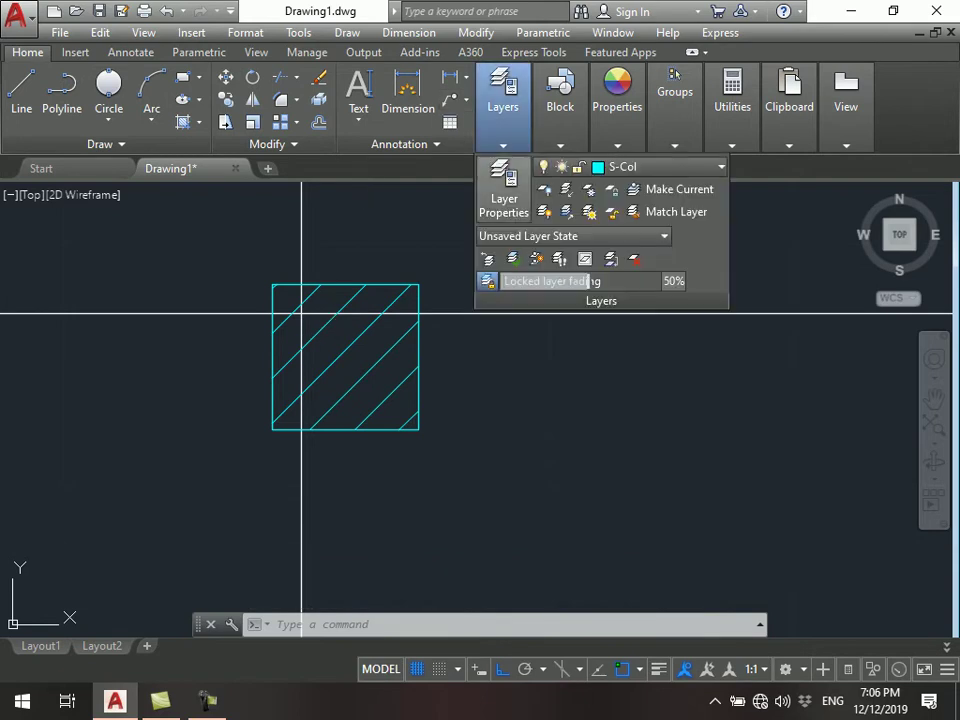
- Give the S-Col layer a 0.60 mm lineweight in the Layer Properties Manager
left_click(502, 199)
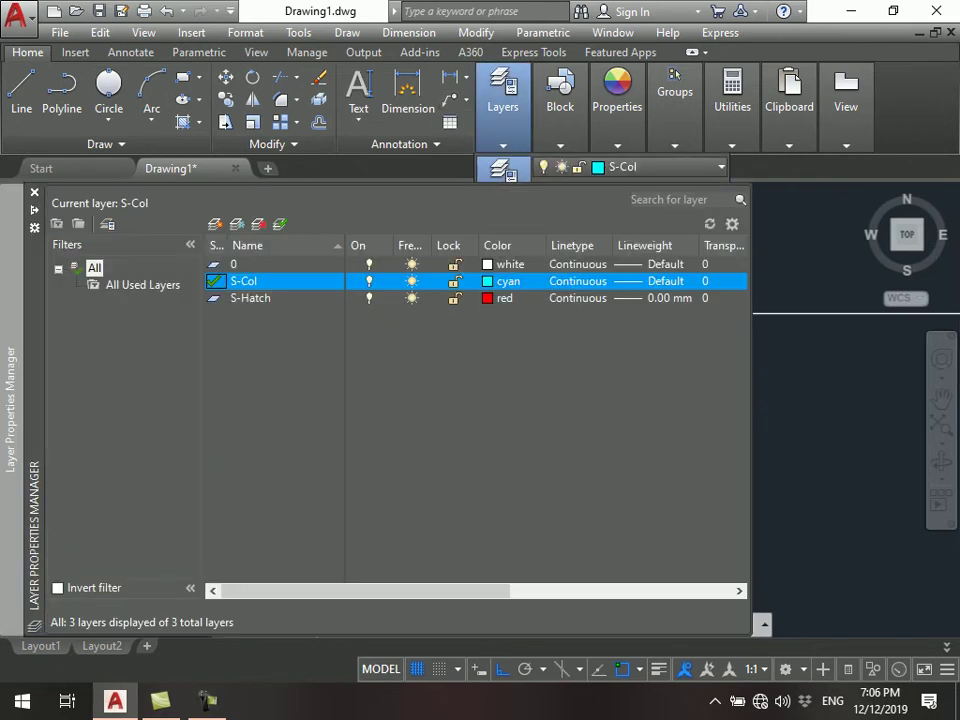
left_click(578, 281)
key("Return")
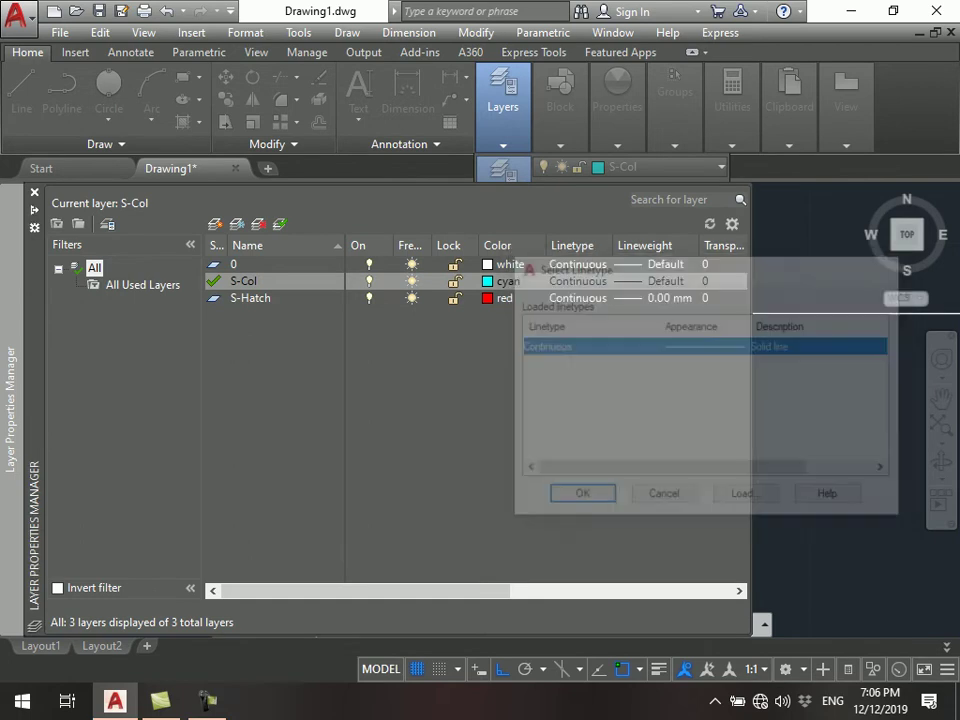
left_click(655, 281)
scroll(465, 318, "down", 1)
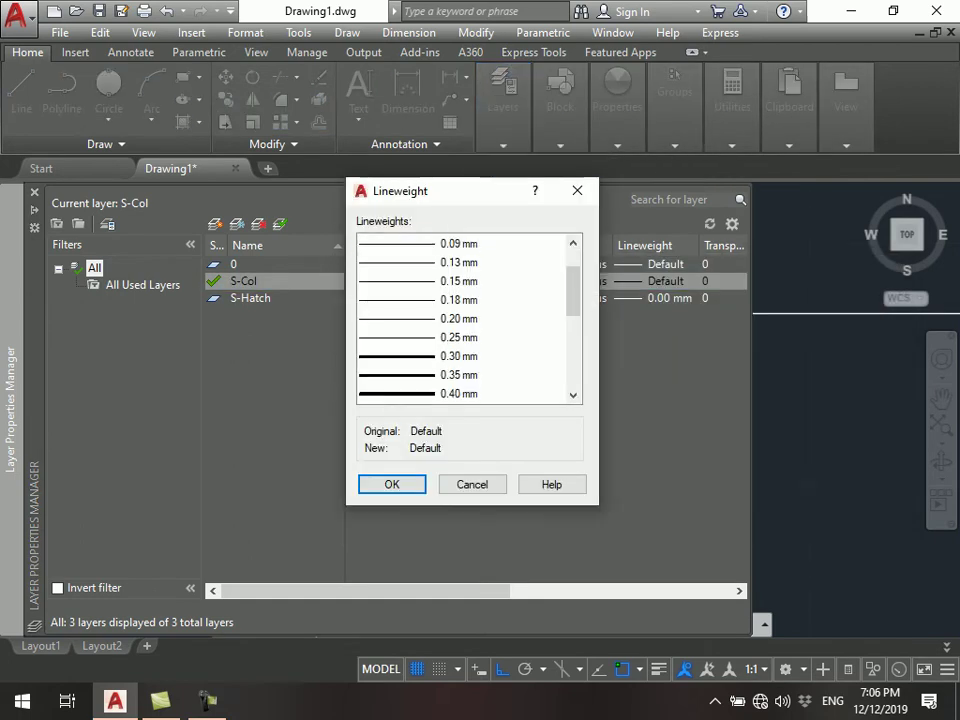
scroll(465, 318, "down", 1)
left_click(459, 374)
left_click(459, 393)
key("Return")
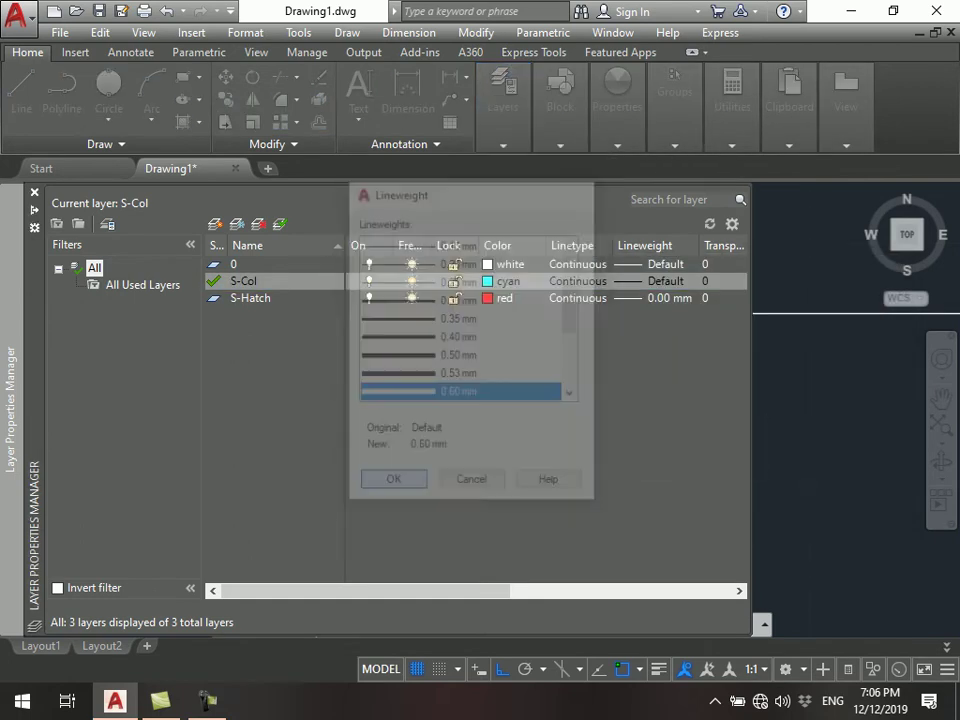
left_click(34, 193)
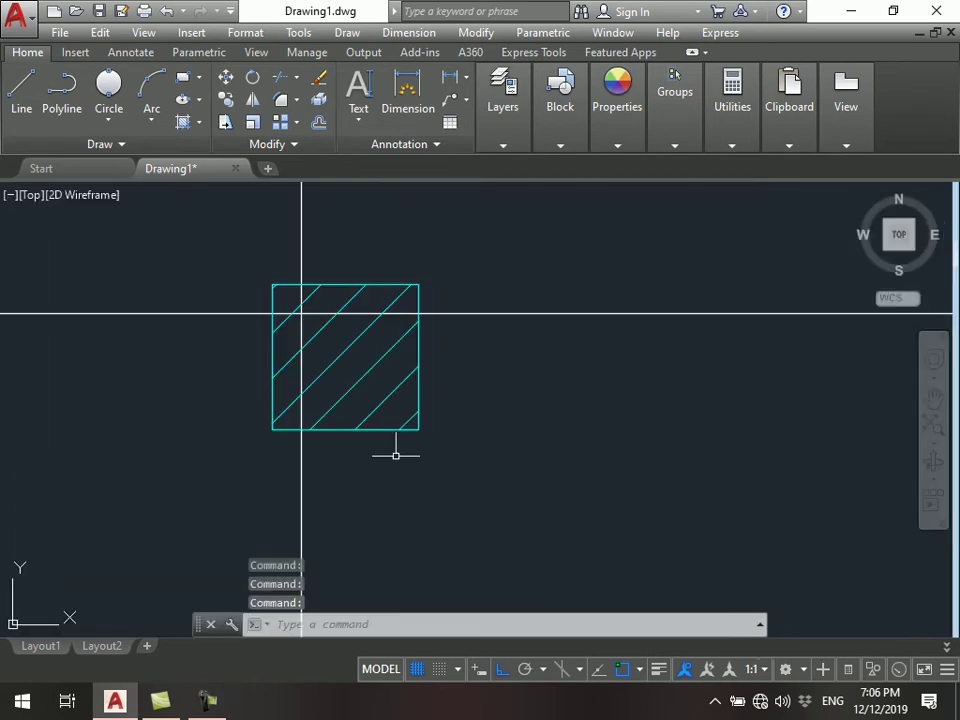
scroll(326, 332, "down", 2)
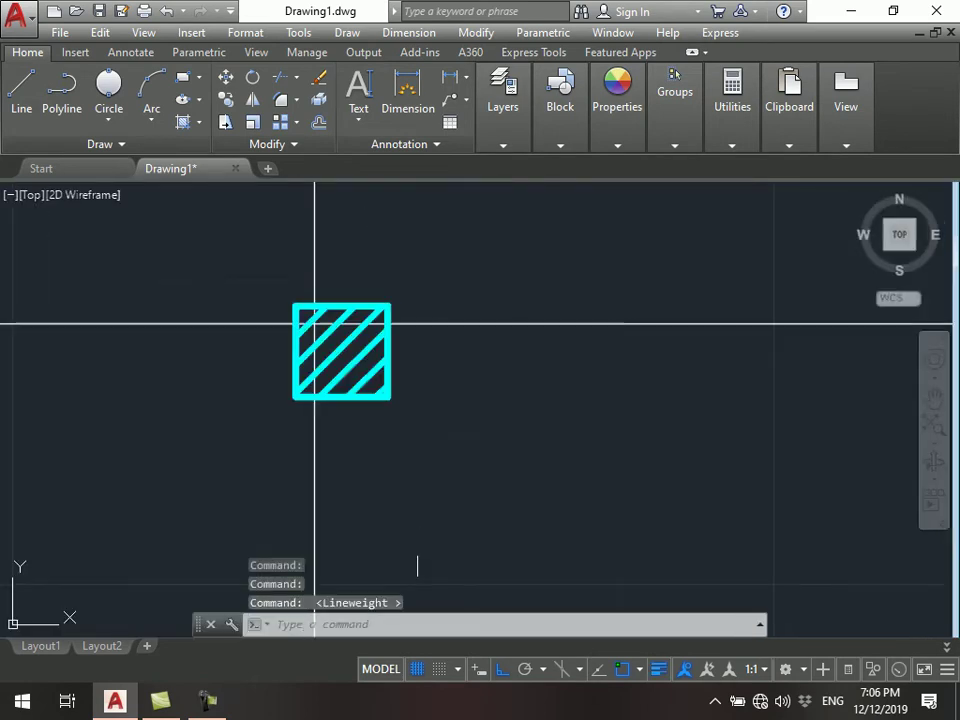
scroll(368, 352, "up", 4)
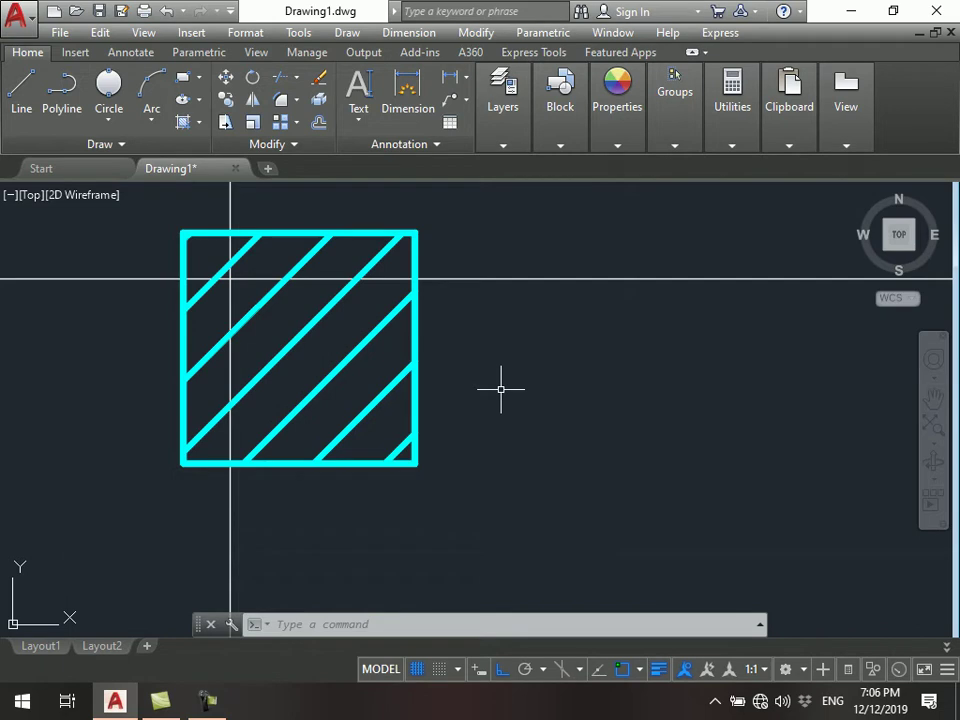
scroll(500, 389, "down", 8)
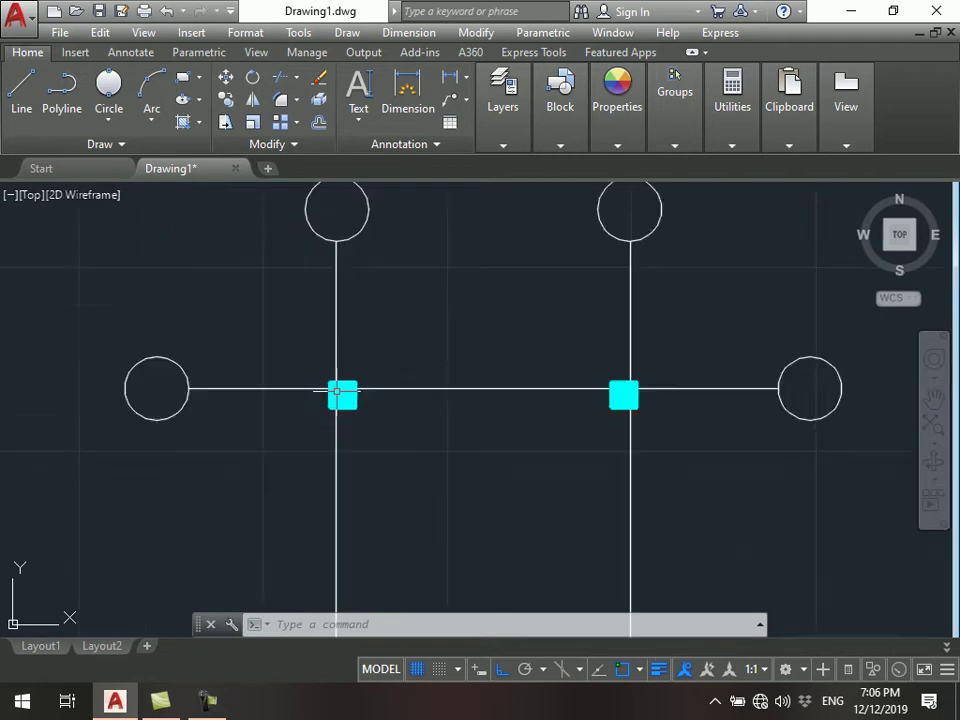
scroll(467, 456, "down", 2)
scroll(473, 456, "up", 2)
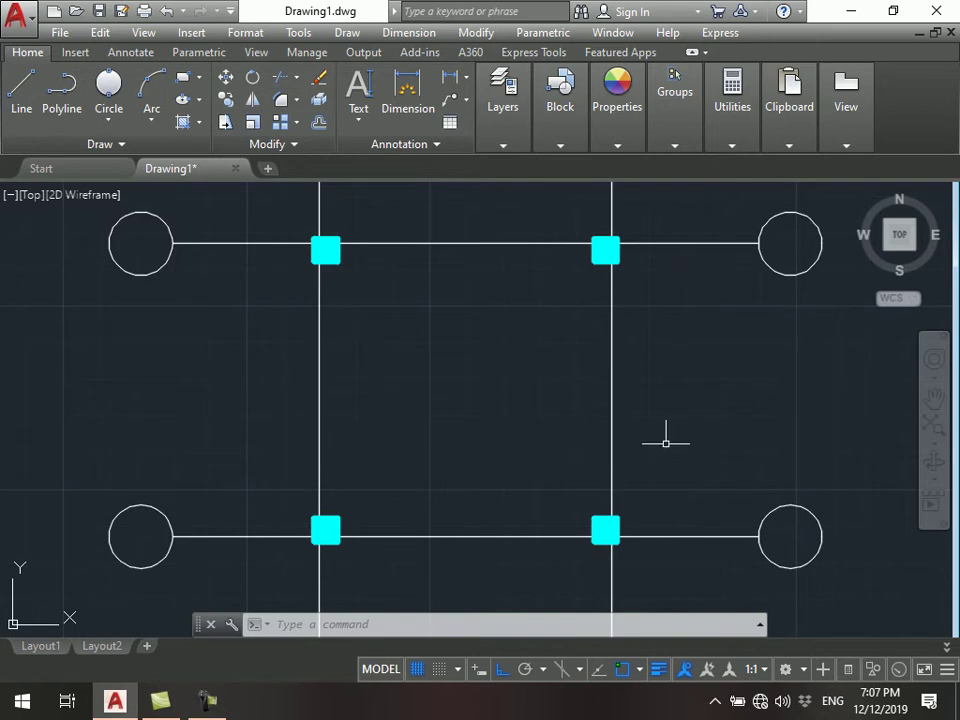
- Make S-Hatch the current layer from the Layers panel
left_click(503, 105)
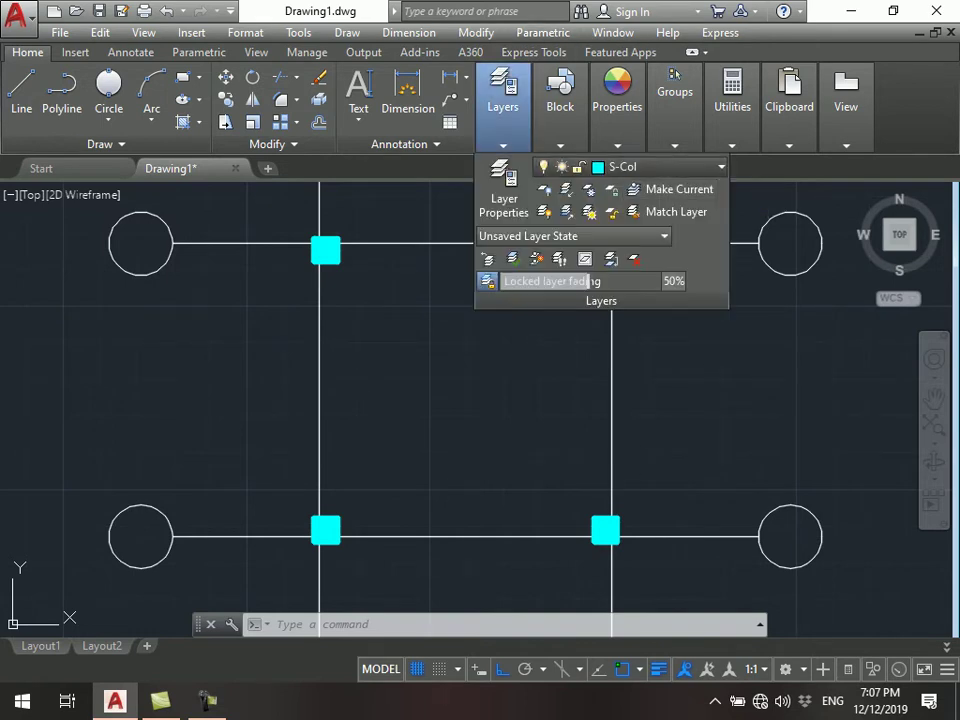
left_click(630, 167)
left_click(637, 235)
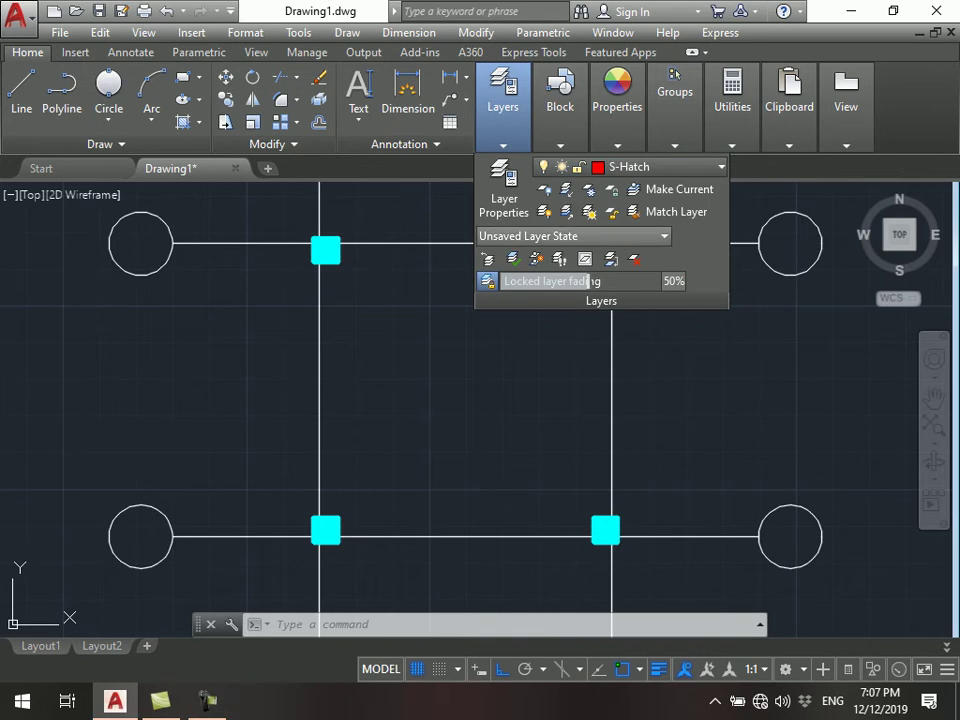
- Erase the existing cyan hatch with E
key("Escape")
left_click(328, 250)
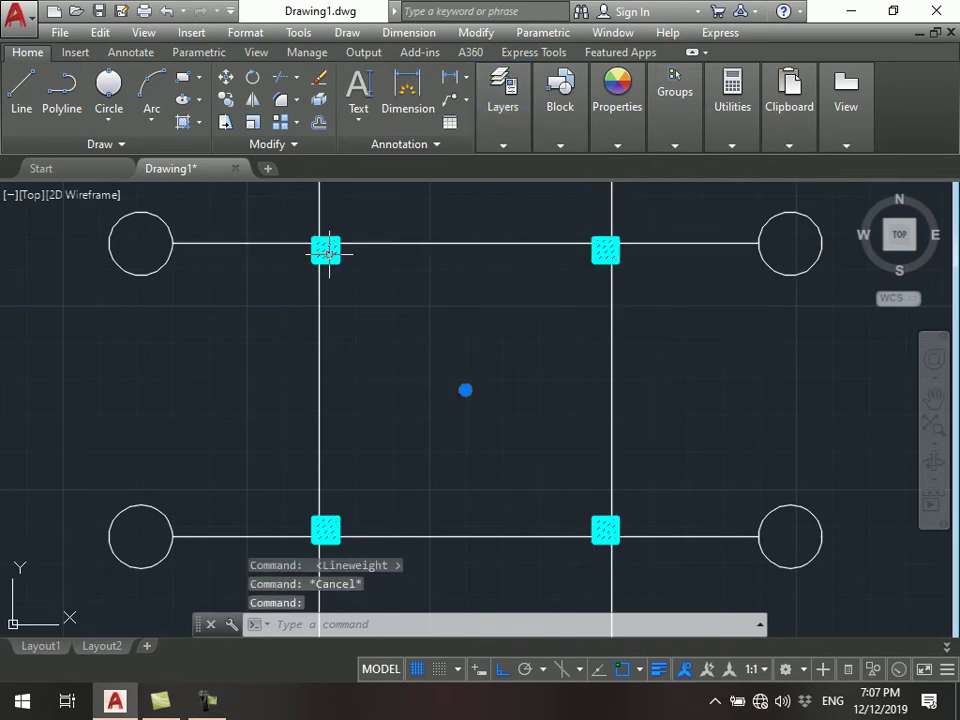
type("e")
key("Return")
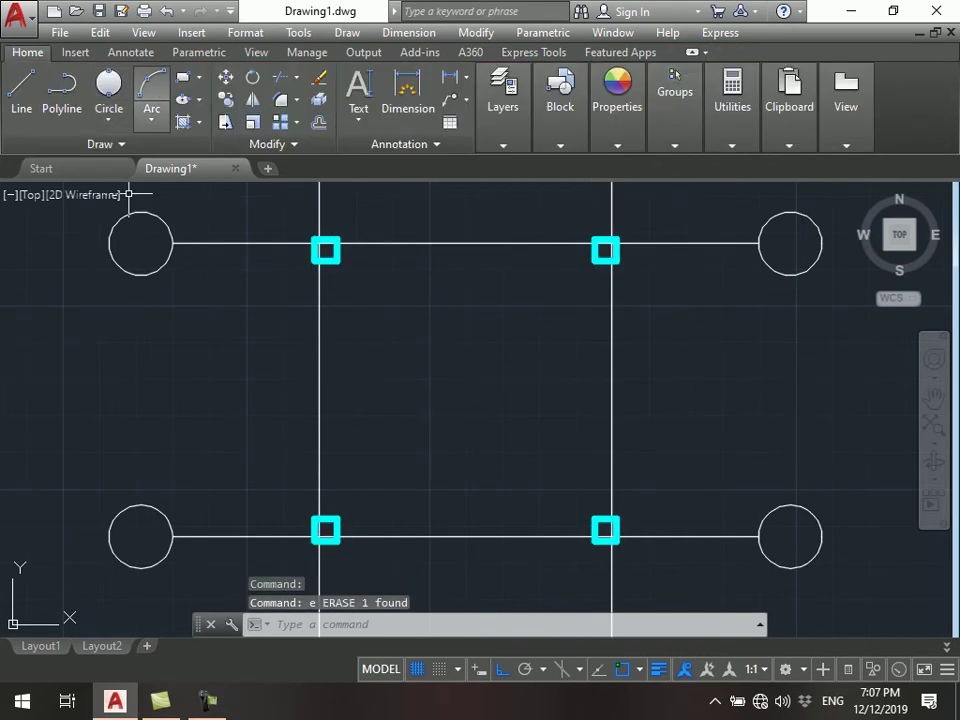
- Hatch the four window-selected column squares with a diagonal pattern, then pan to view them
left_click(183, 100)
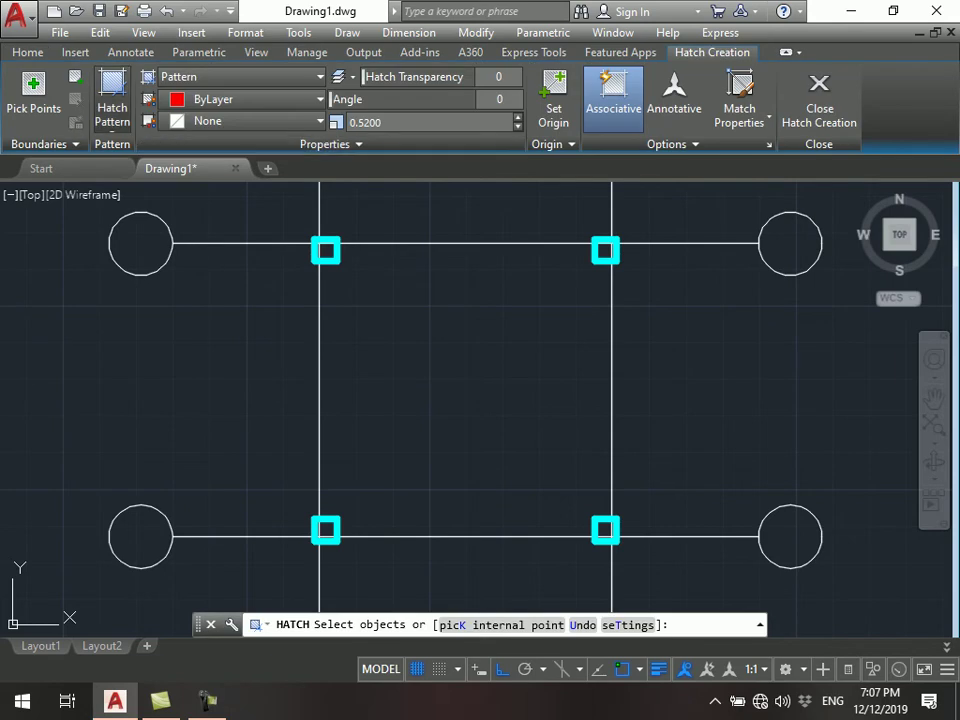
left_click(112, 100)
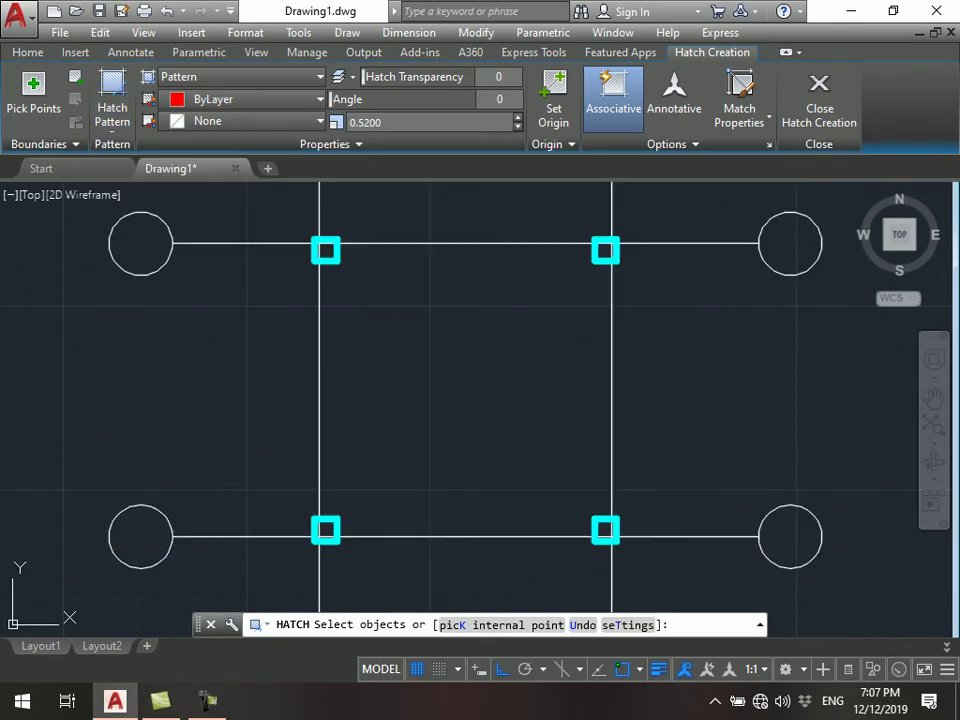
scroll(255, 207, "down", 2)
left_click(255, 206)
left_click(545, 440)
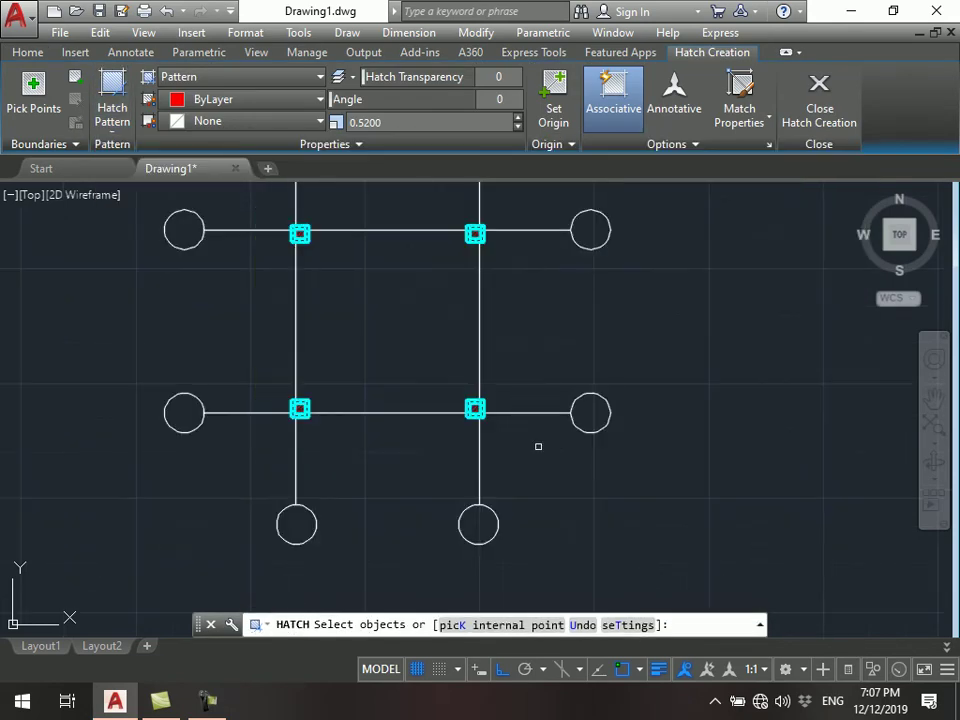
scroll(318, 239, "up", 2)
key("Escape")
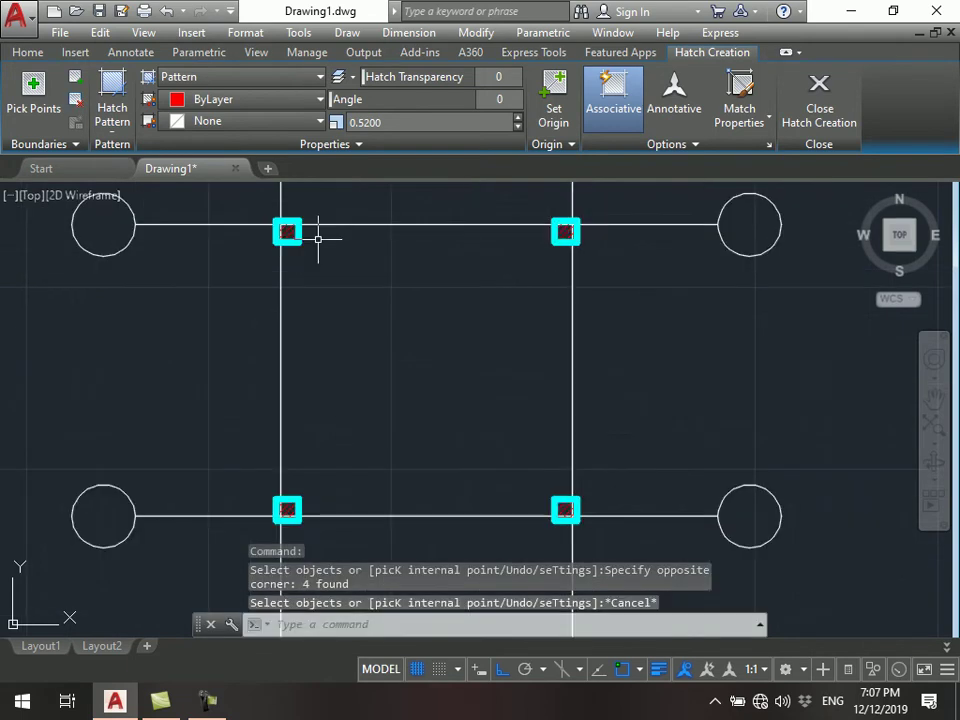
scroll(408, 265, "up", 2)
scroll(407, 253, "up", 2)
middle_click_drag(407, 253, 518, 373)
middle_click_drag(477, 335, 413, 385)
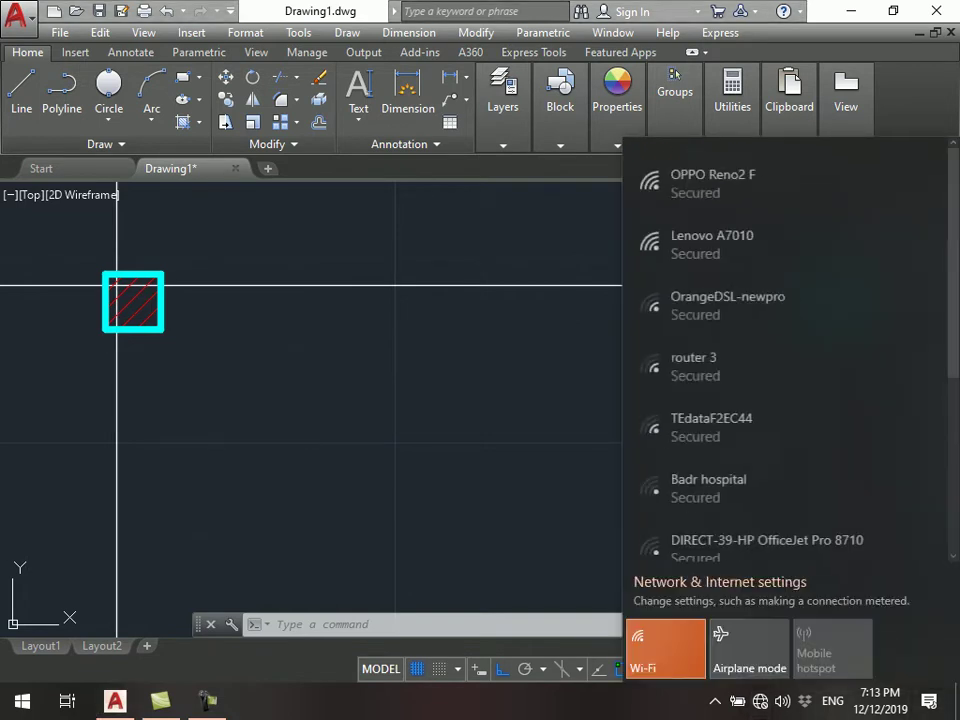
- Connect to the OPPO Reno2 F Wi-Fi network and search the Start menu for 'tele'
left_click(705, 176)
left_click(857, 255)
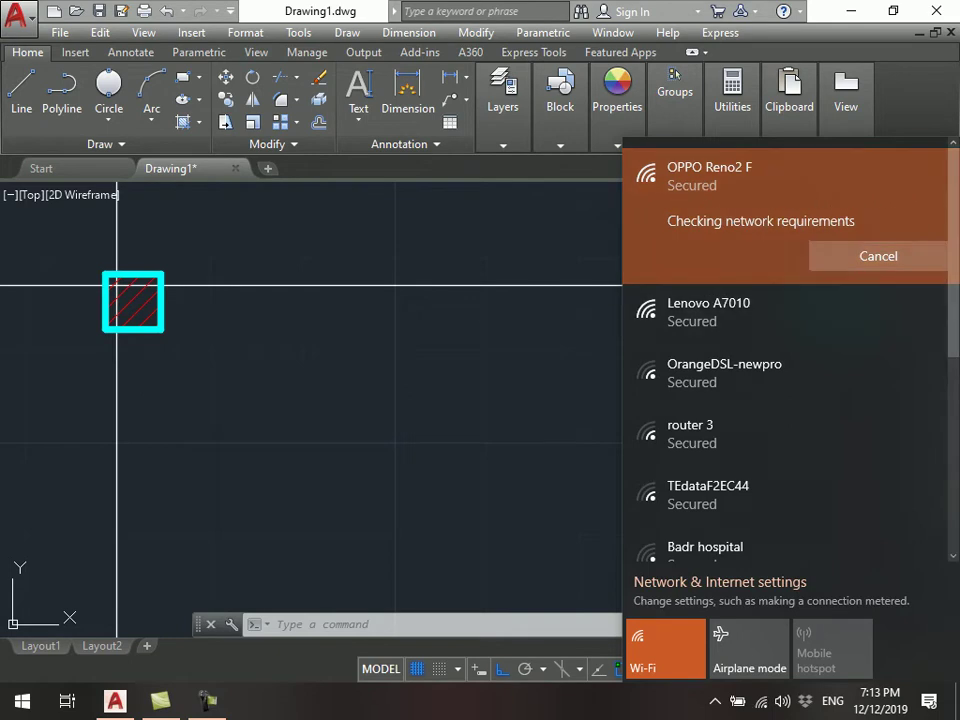
key("Escape")
key("super")
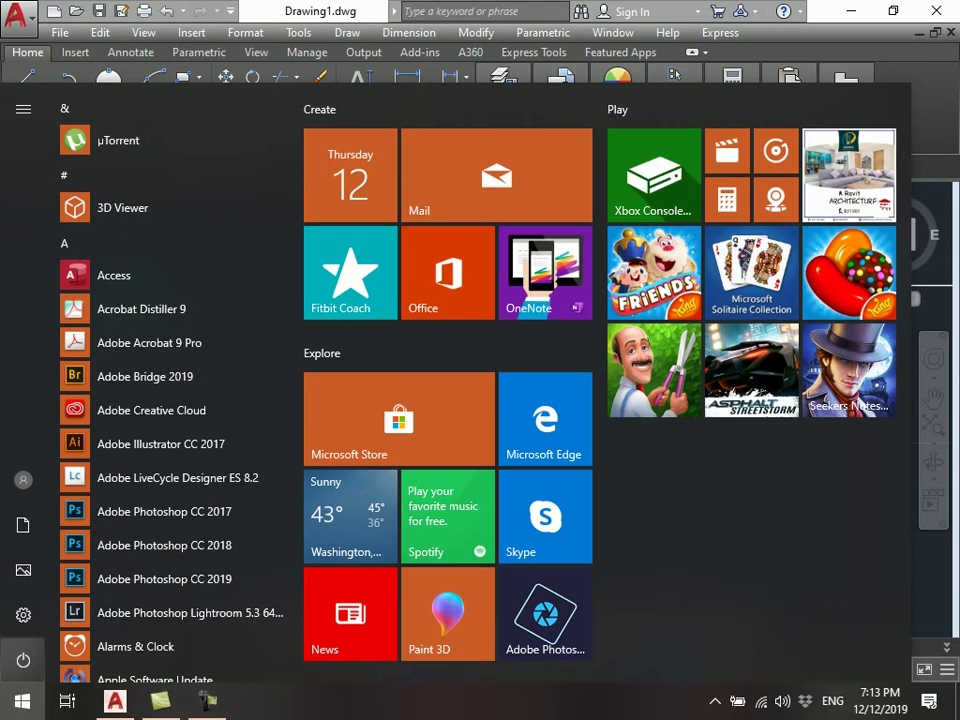
type("t")
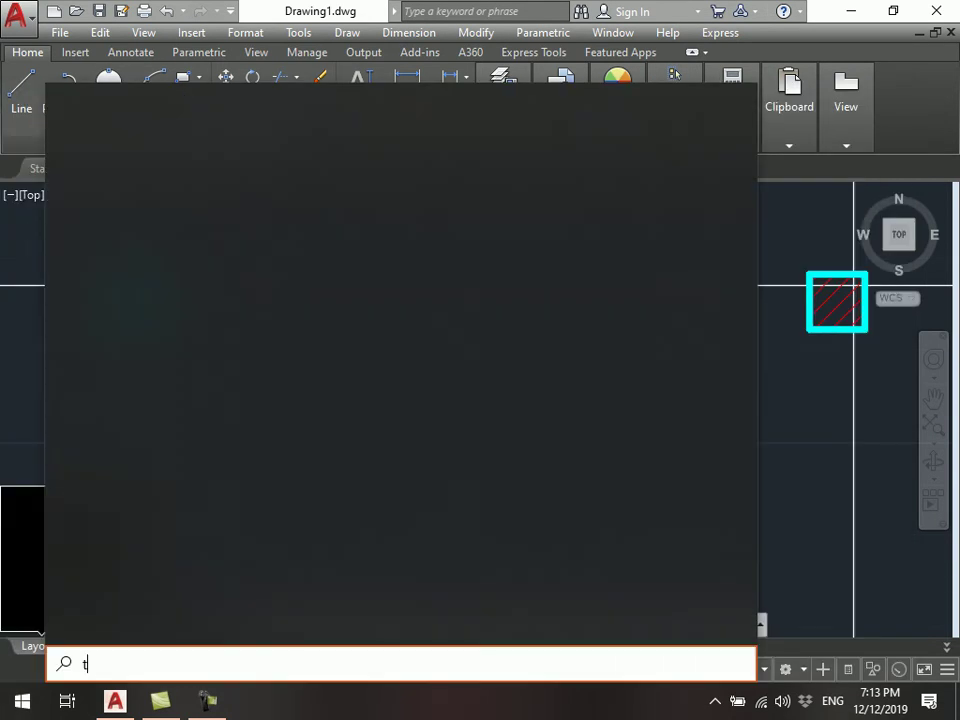
type("ele")
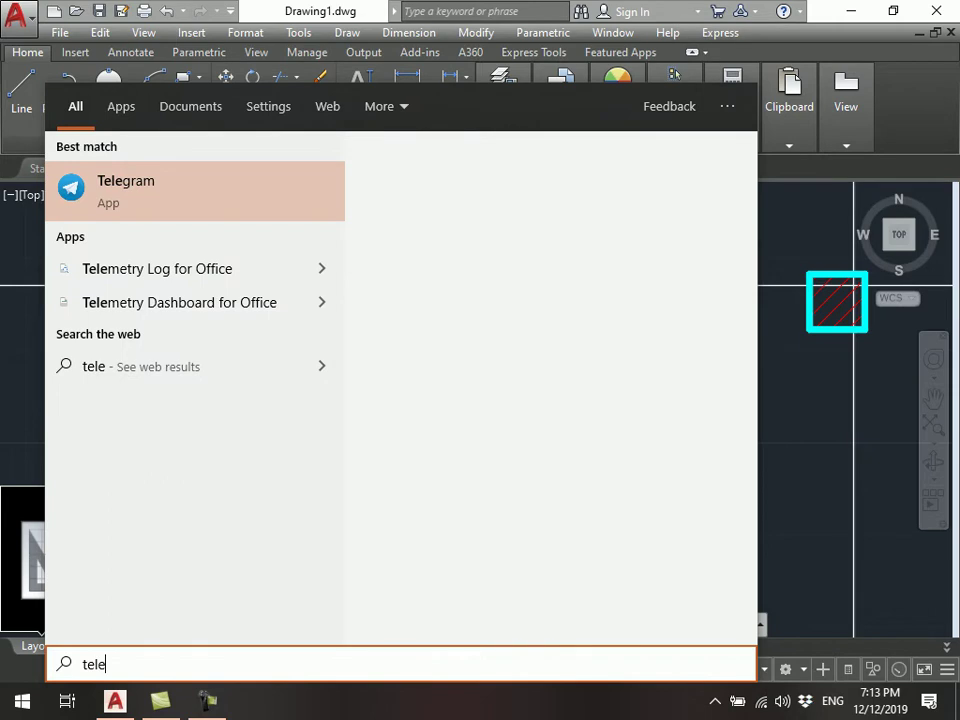
- Launch Telegram and download the AutoCad chat's floor-plan photo as photo_2019-12-12_19-14-50
key("Return")
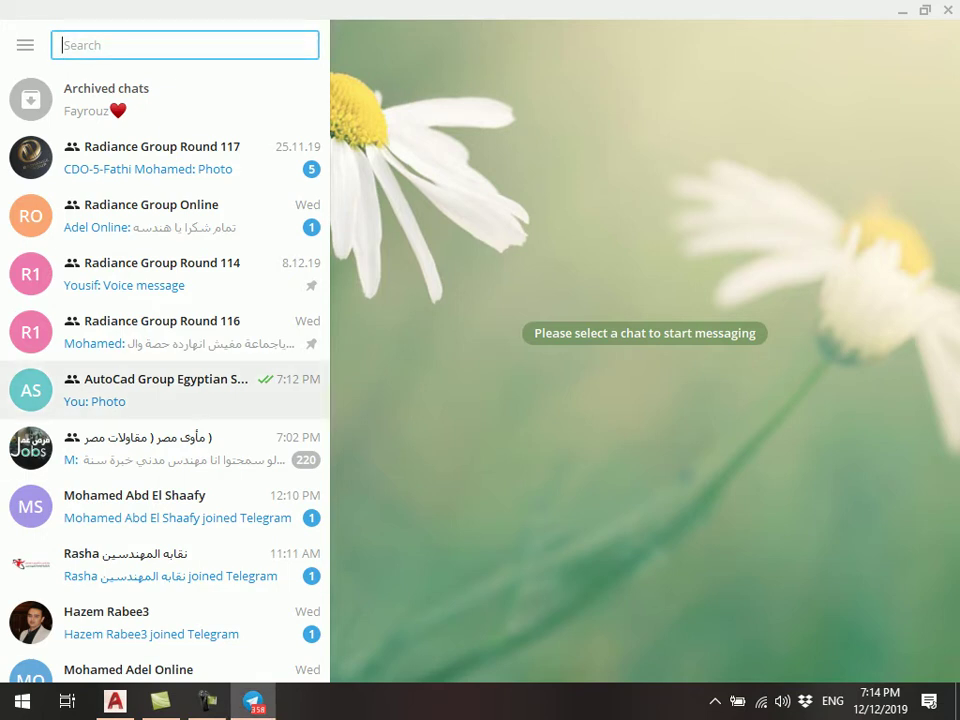
left_click(150, 390)
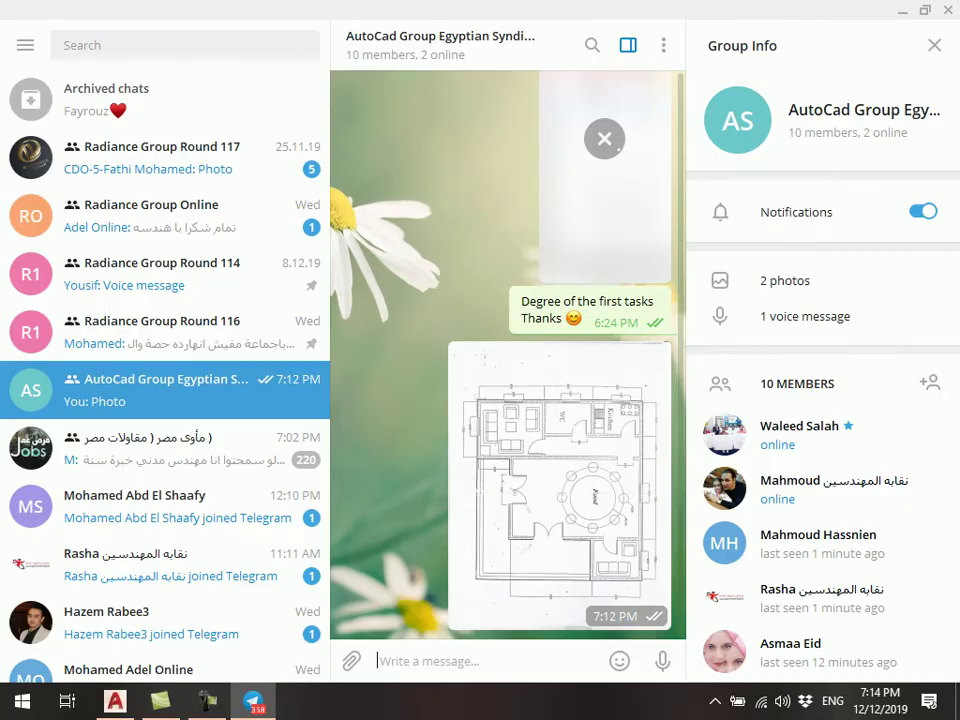
left_click(560, 470)
left_click(875, 693)
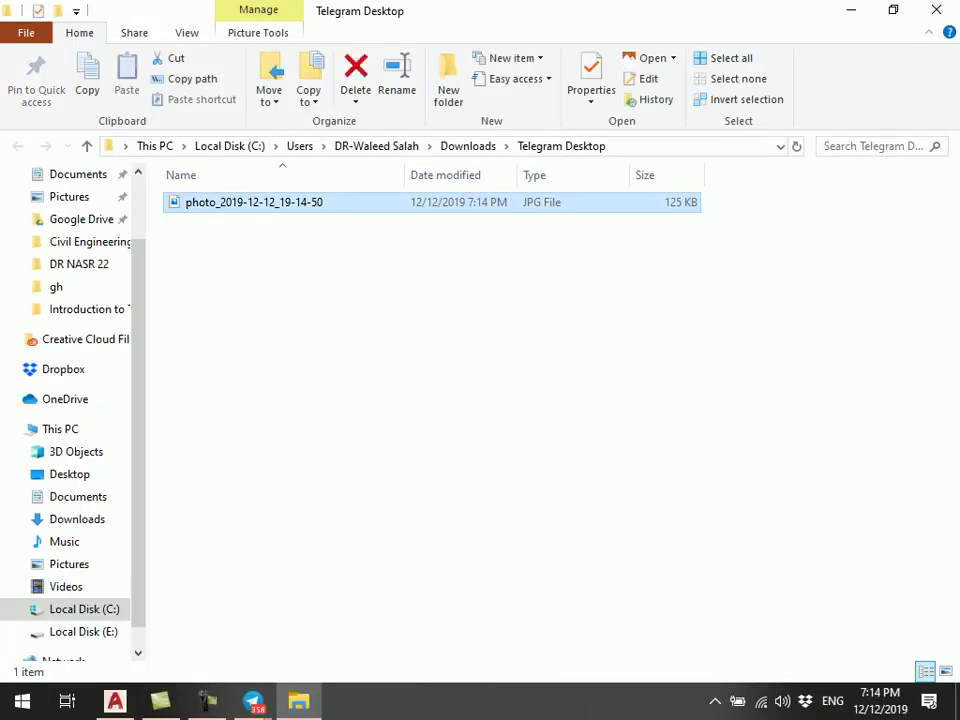
- Open photo_2019-12-12_19-14-50 in Photos and turn Wi-Fi off
key("Return")
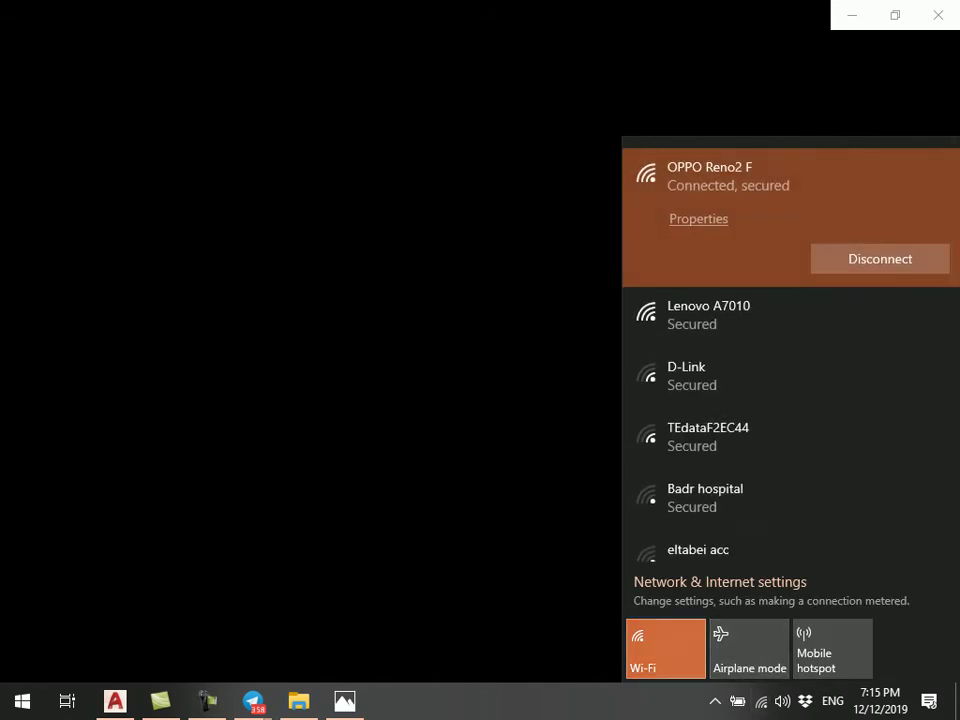
left_click(665, 648)
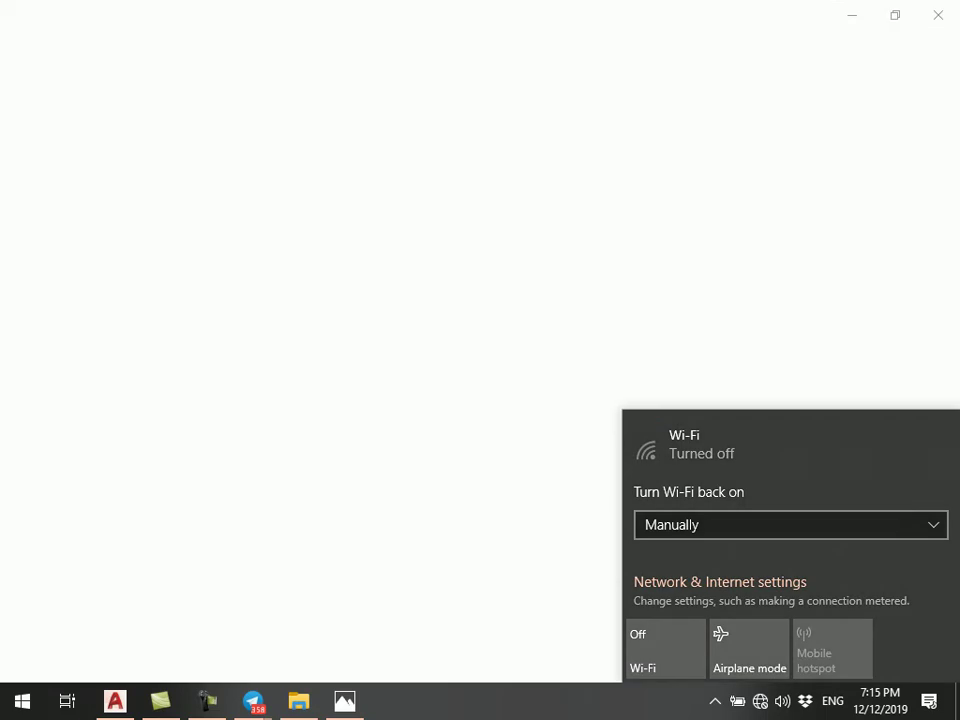
- Rotate the floor-plan image 90° three times so its room labels read upright
left_click(650, 645)
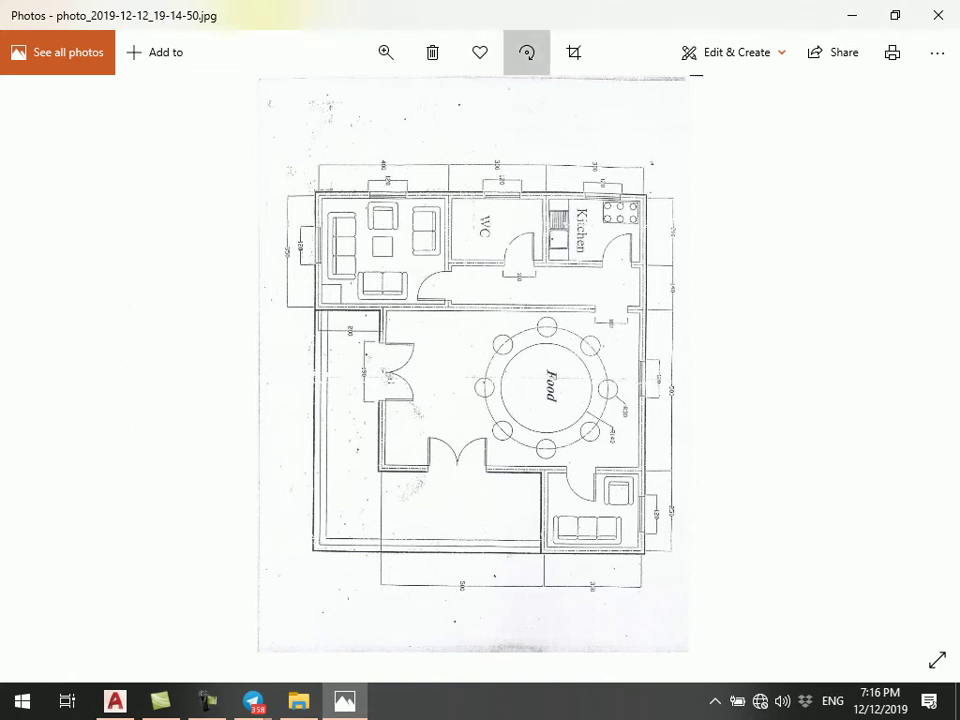
left_click(527, 52)
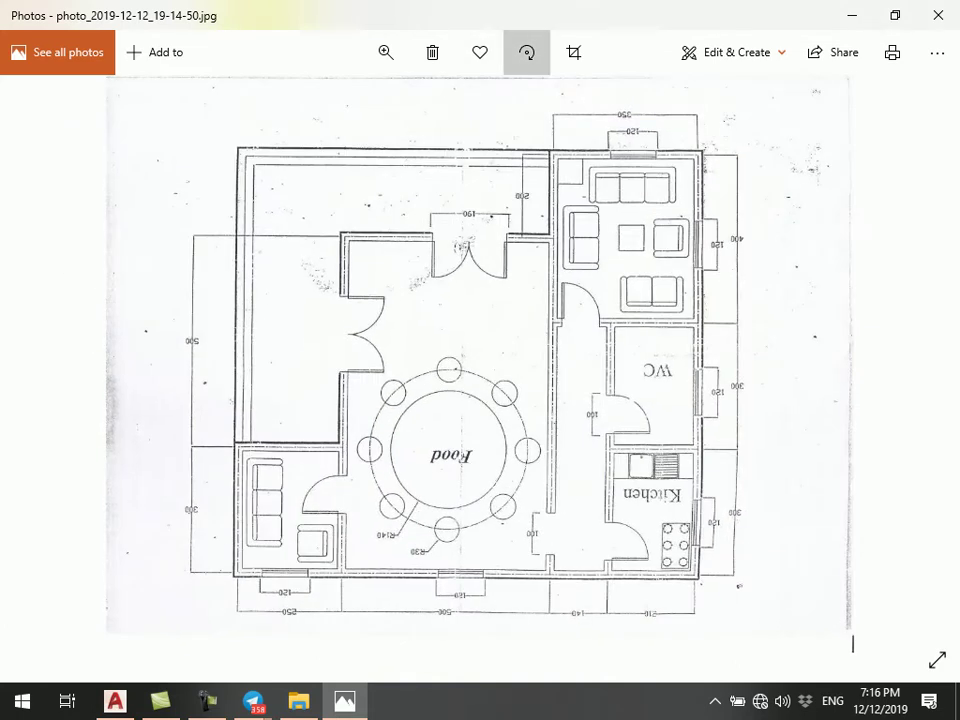
left_click(527, 52)
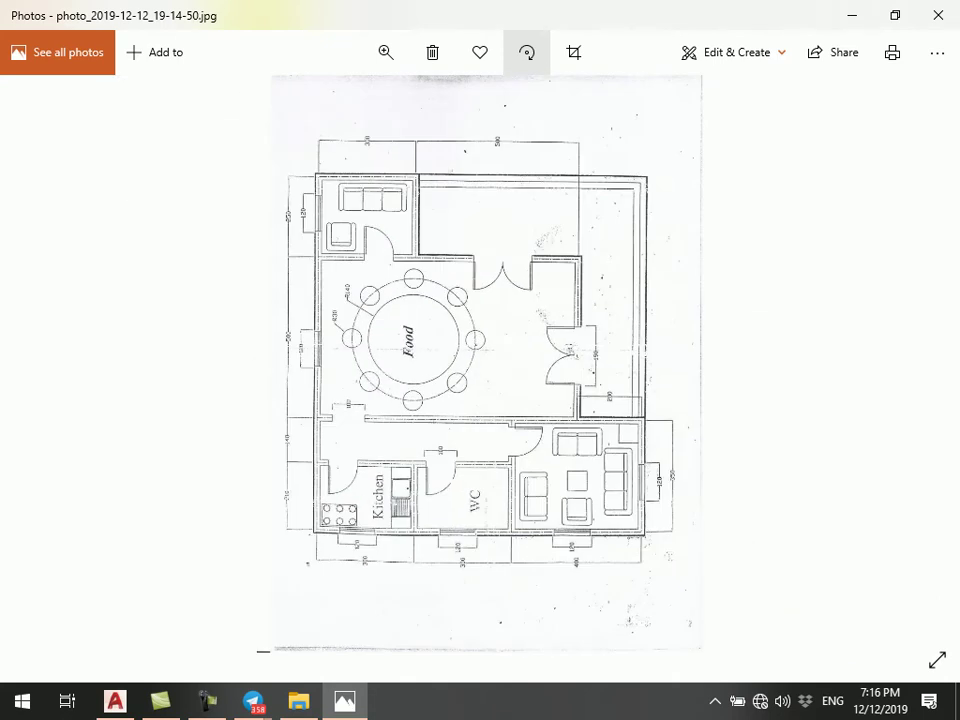
left_click(527, 52)
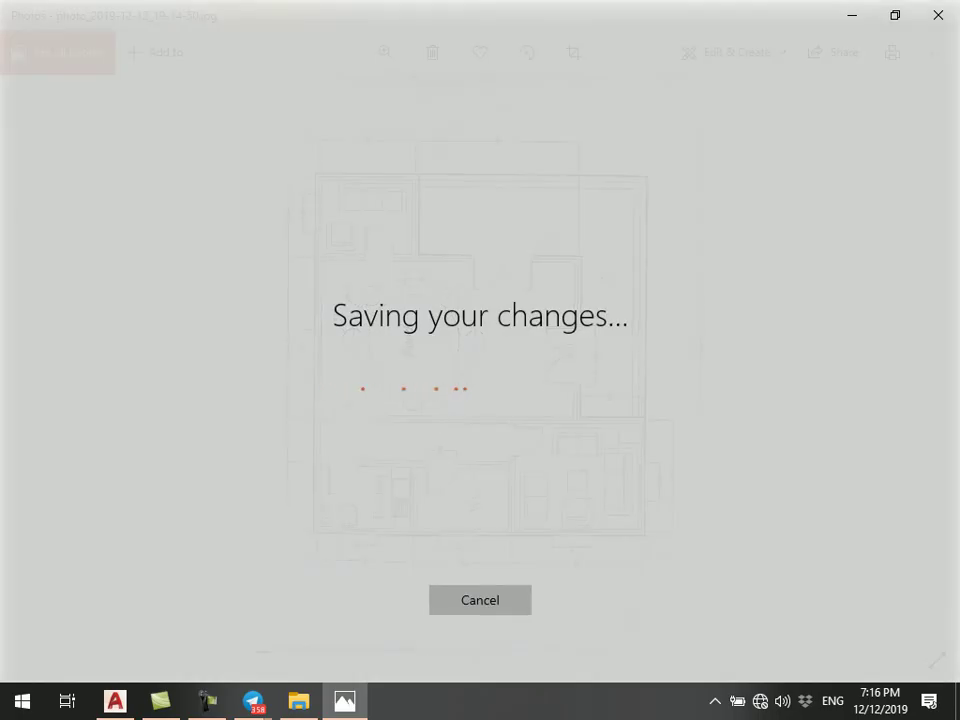
scroll(510, 283, "up", 3)
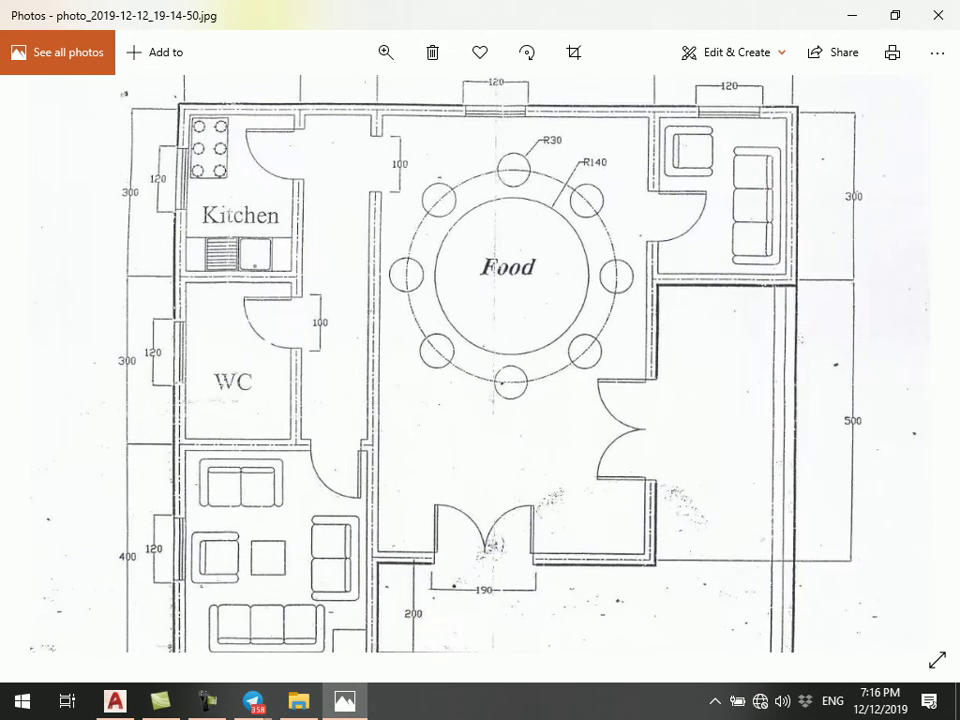
scroll(480, 365, "down", 3)
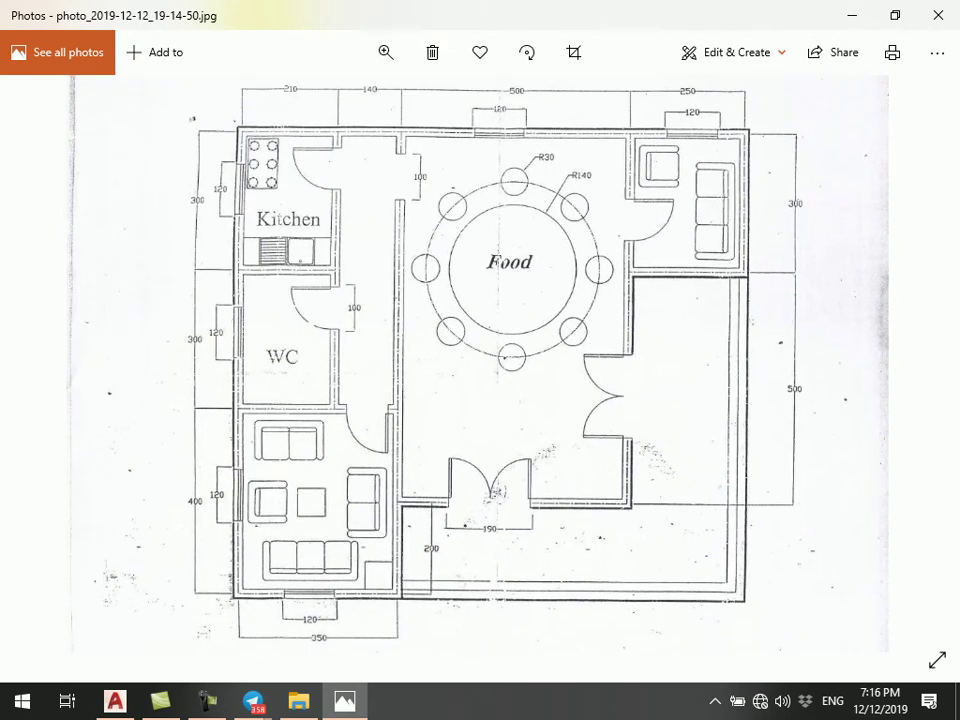
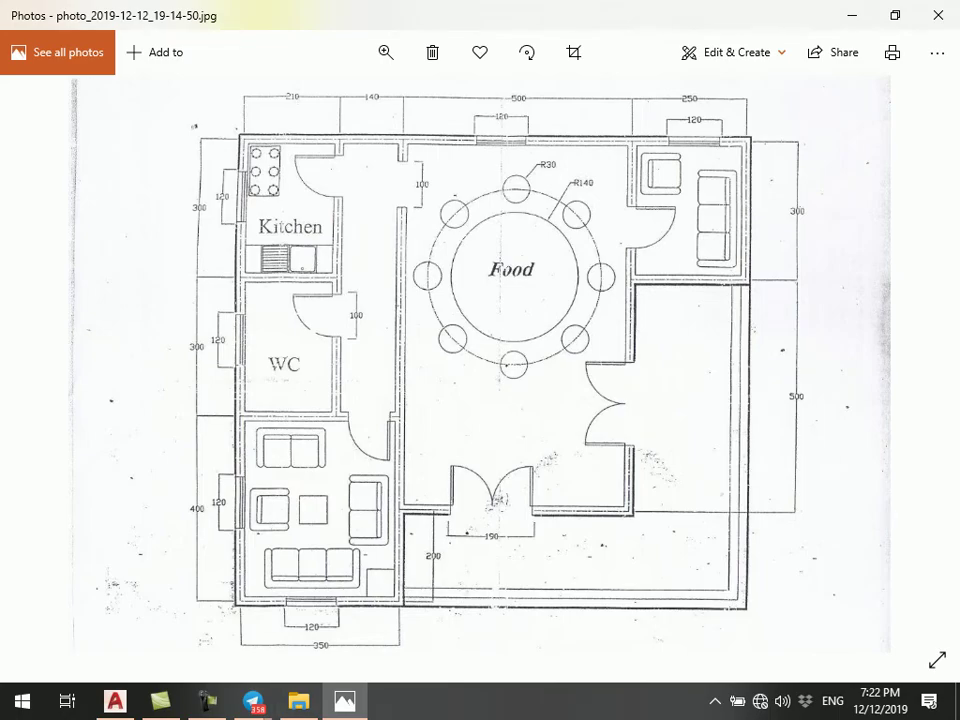
- Switch from the Photos floor-plan reference back to Drawing1 in AutoCAD
key("alt+Tab")
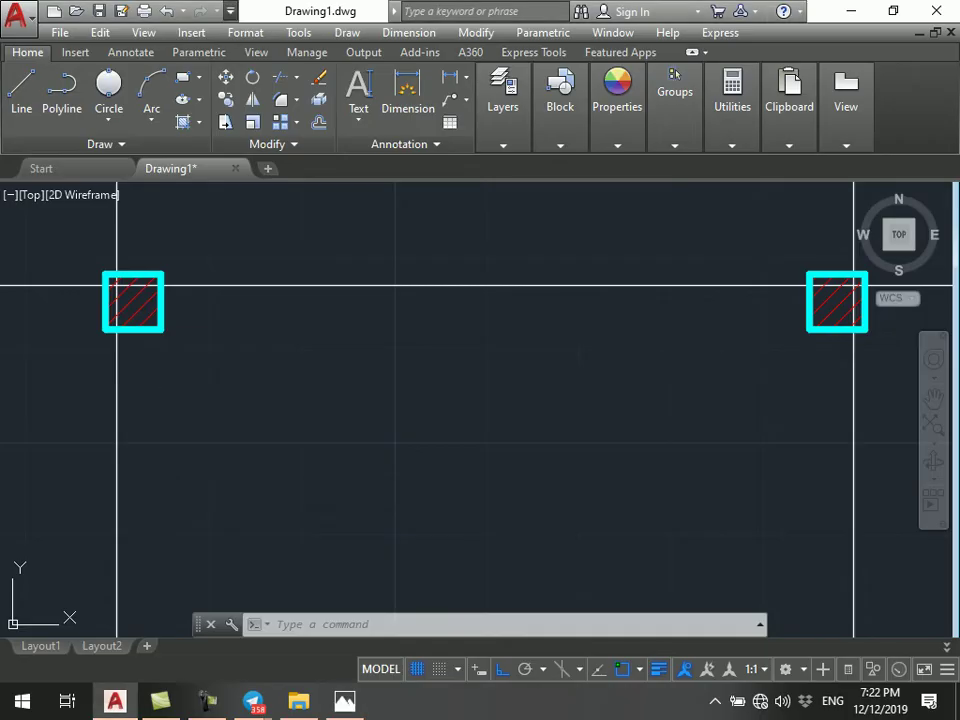
- Hide the classic menu bar from the Quick Access Toolbar customization list
left_click(230, 11)
left_click(287, 414)
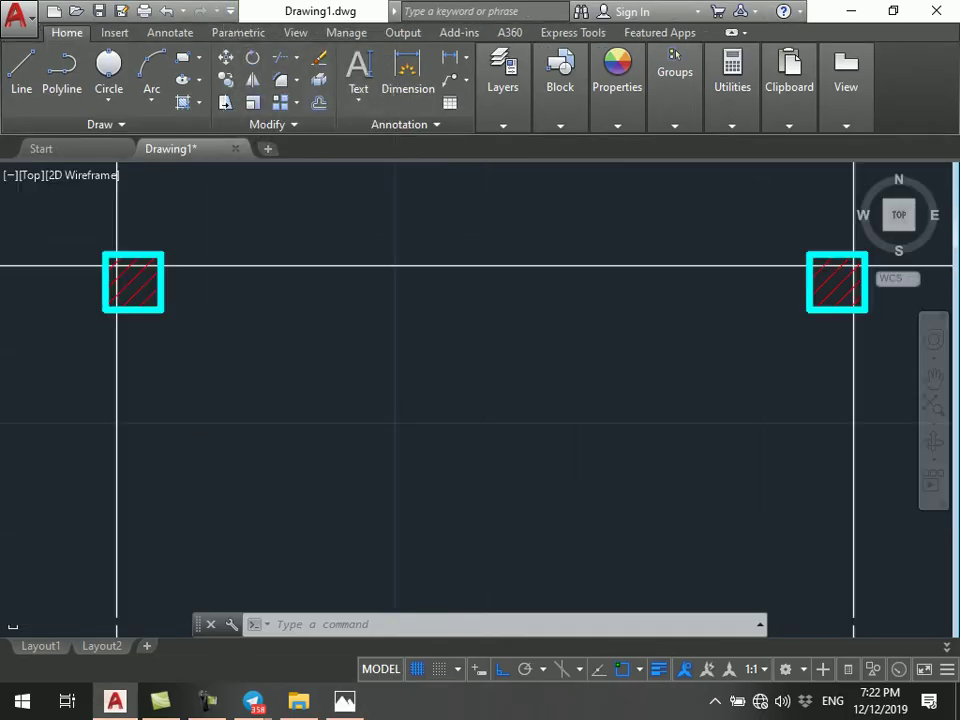
left_click(230, 11)
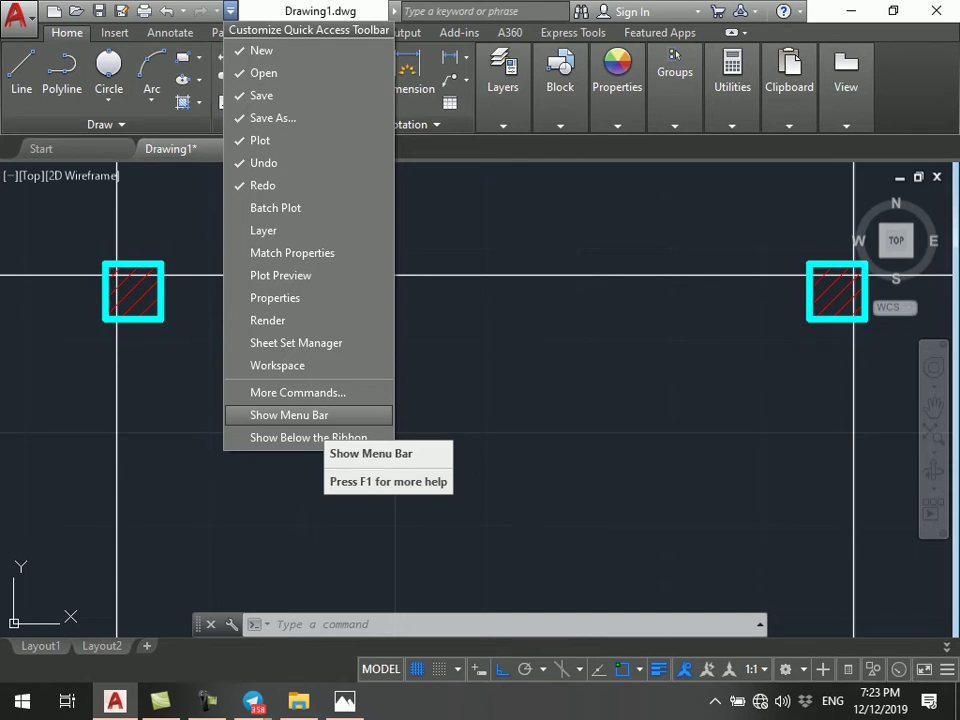
- Restore the classic menu bar and drop down its Format menu
left_click(300, 416)
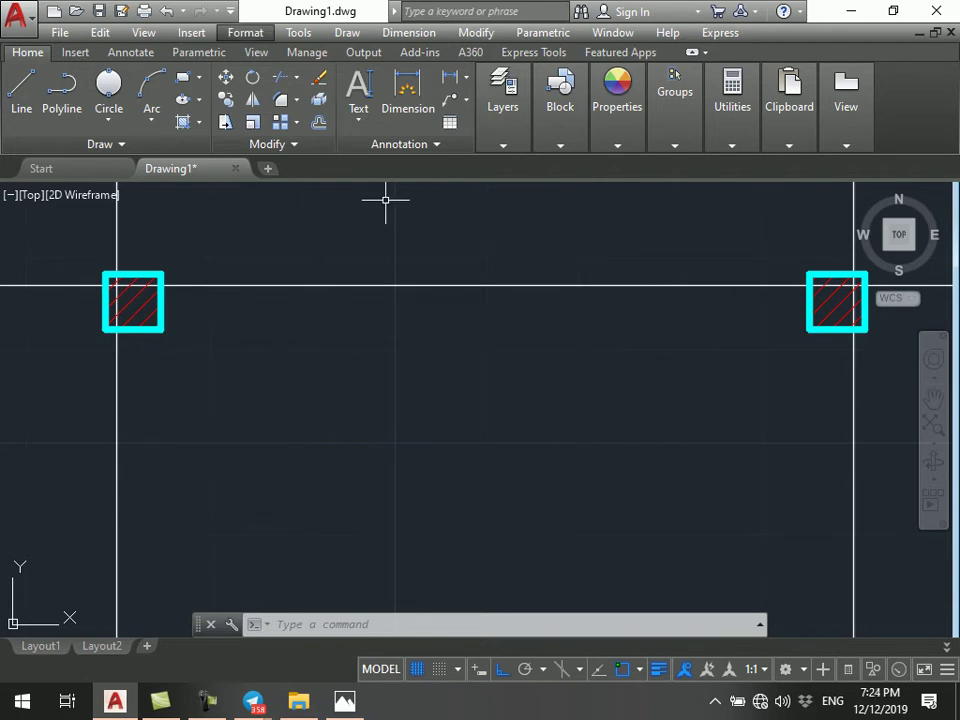
left_click(245, 32)
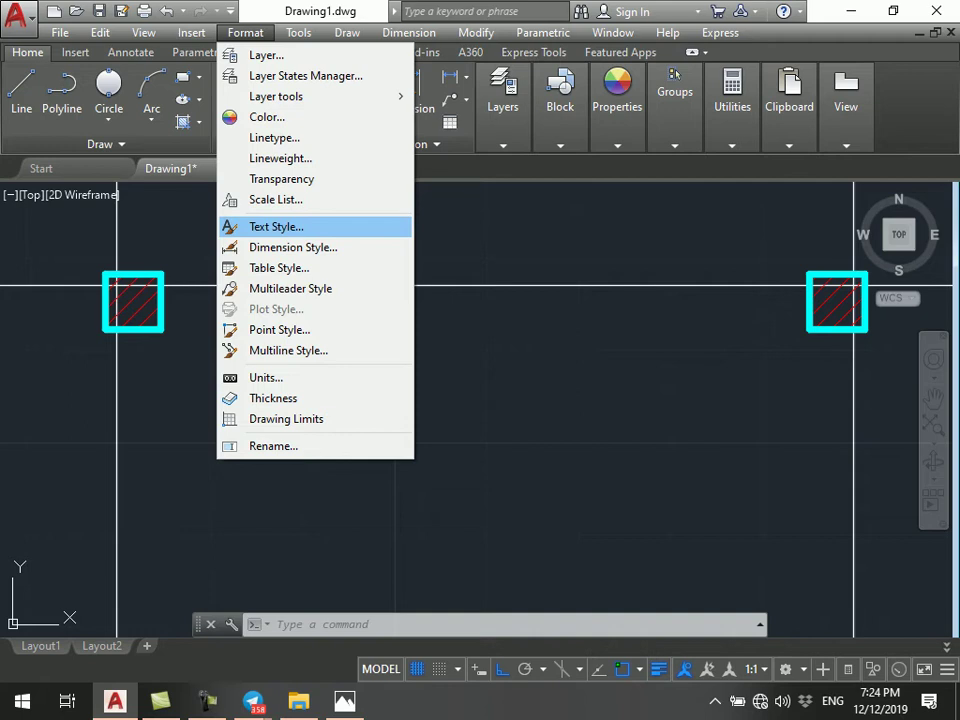
- Dismiss the Format menu and open Text Style with the ST command
key("Return")
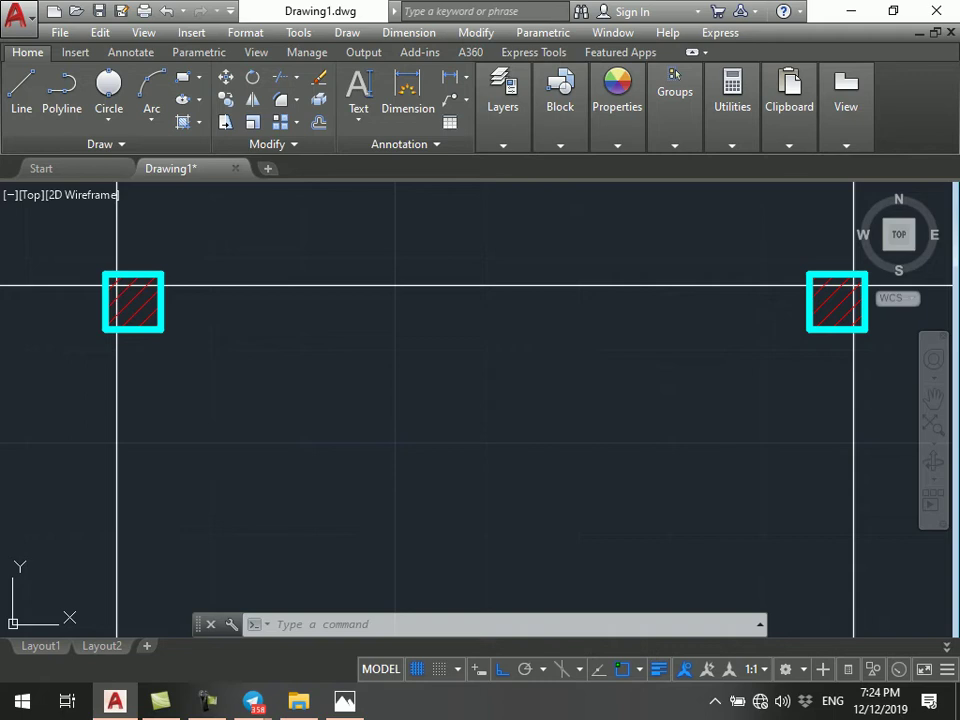
type("st")
key("Return")
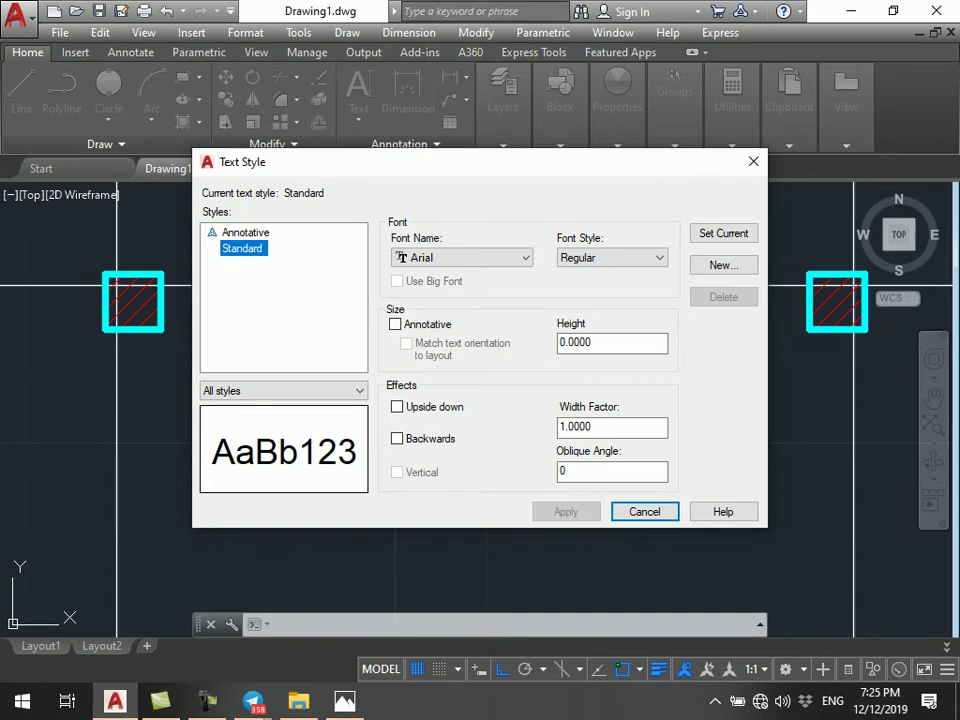
- Set the Standard text style's font to romanc.shx
left_click(462, 257)
key("r")
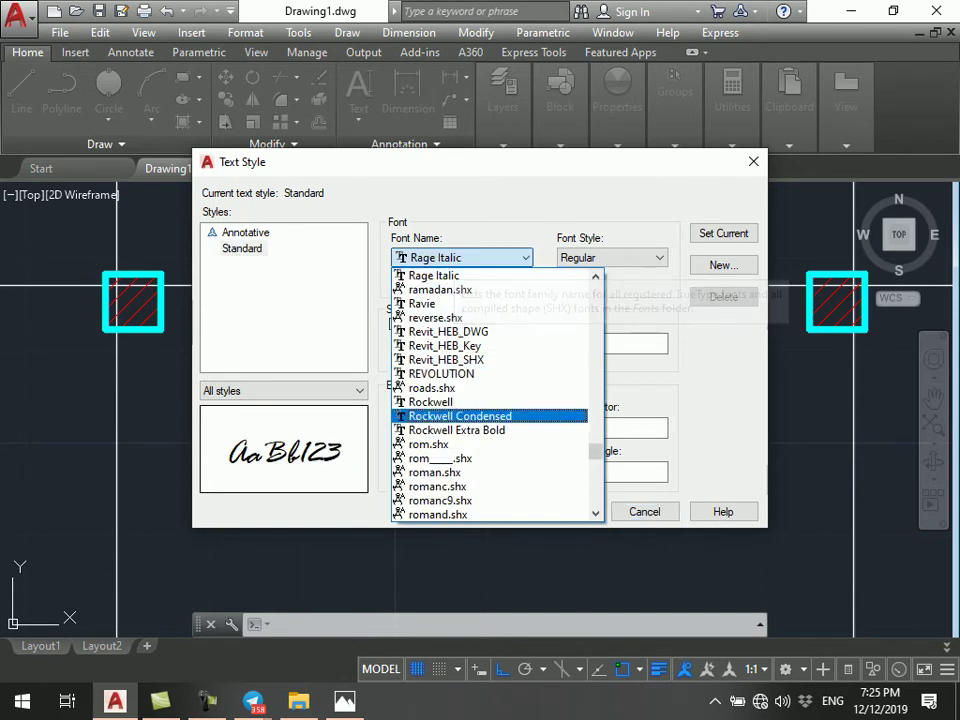
key("Down")
key("Down")
key("Return")
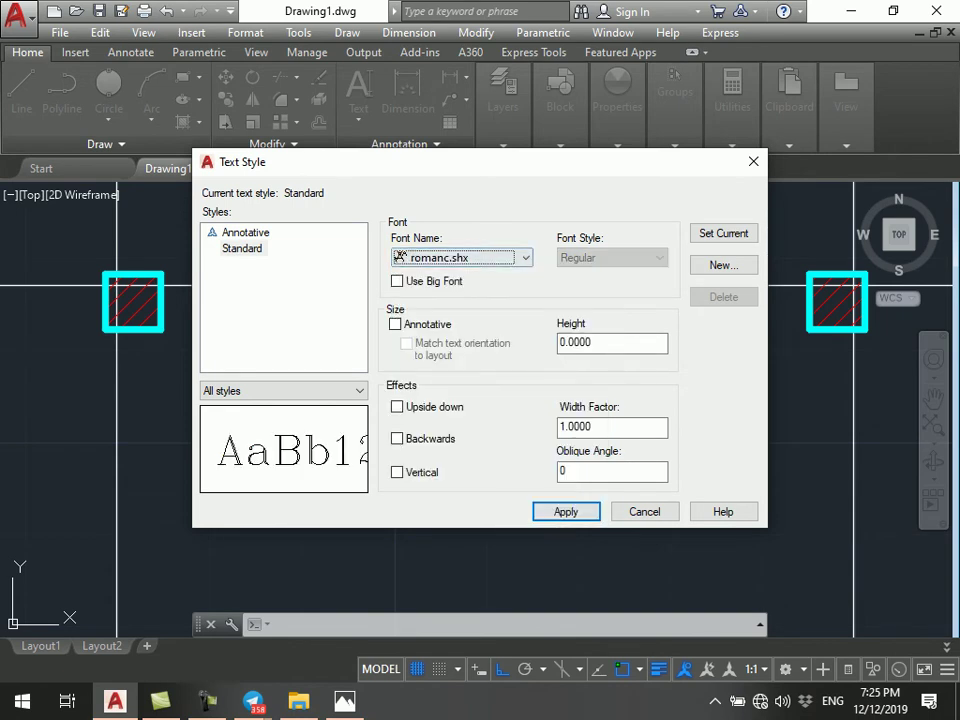
left_click(400, 257)
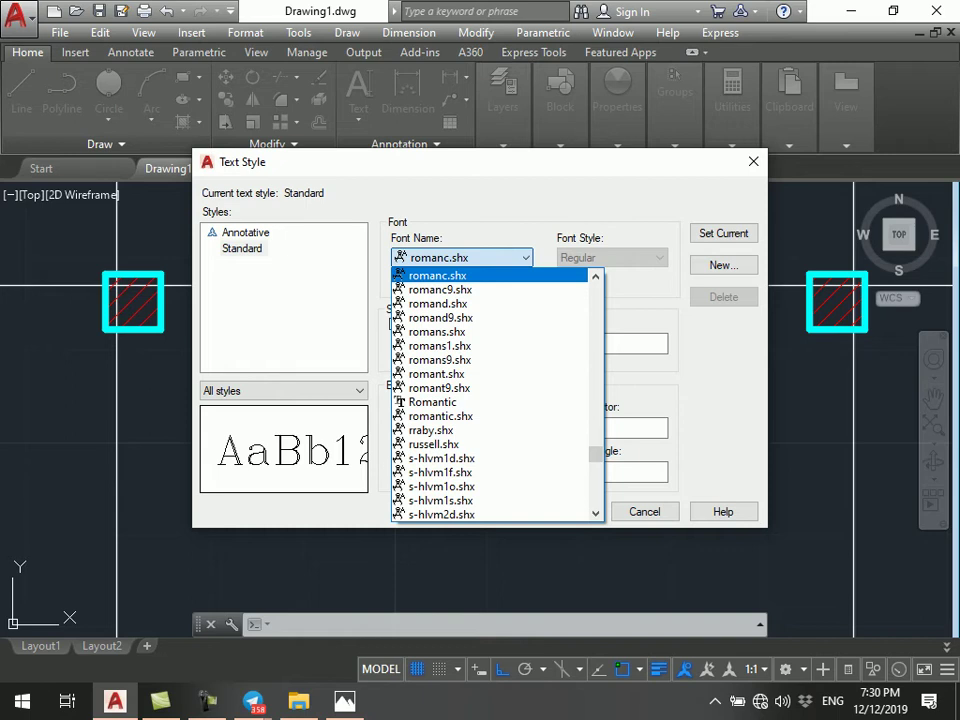
left_click(437, 275)
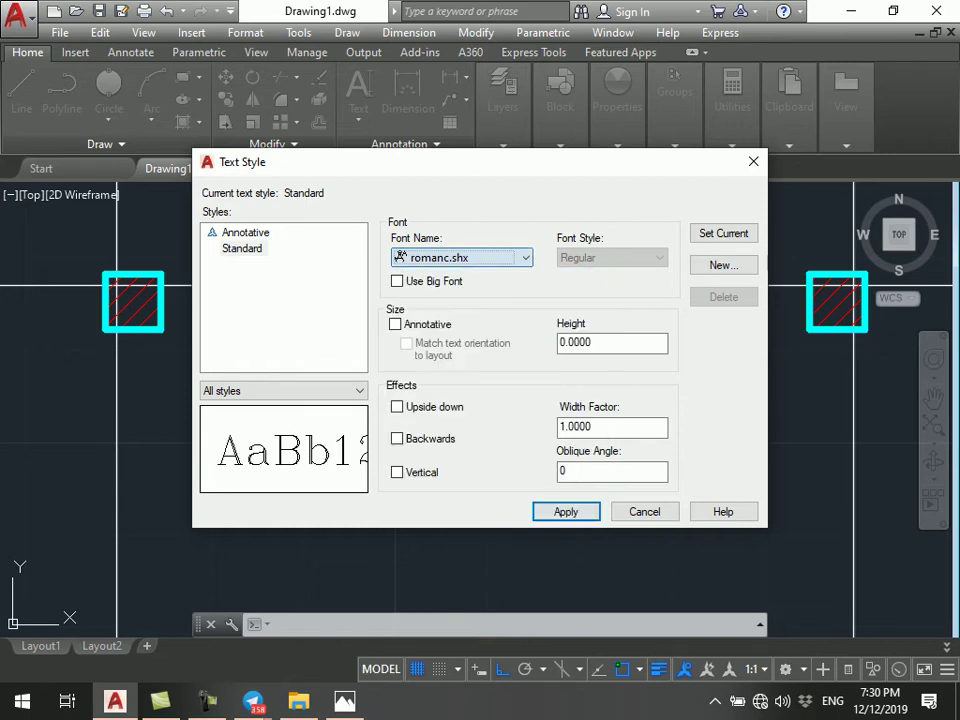
- Save the Standard style change and close the Text Style dialog
left_click(723, 265)
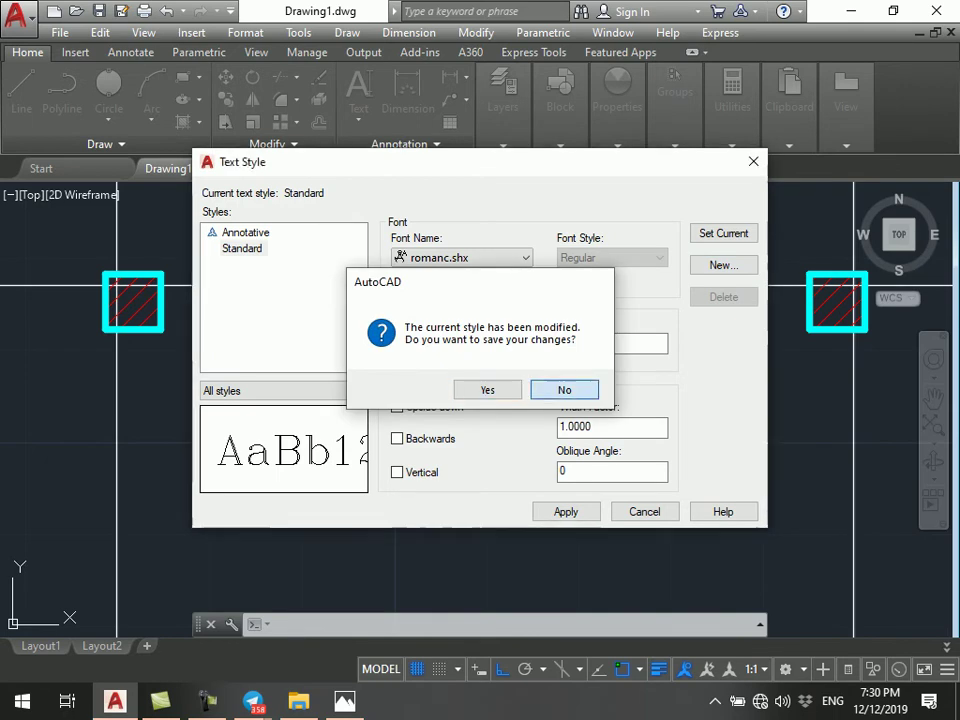
left_click(564, 389)
left_click(566, 362)
key("Escape")
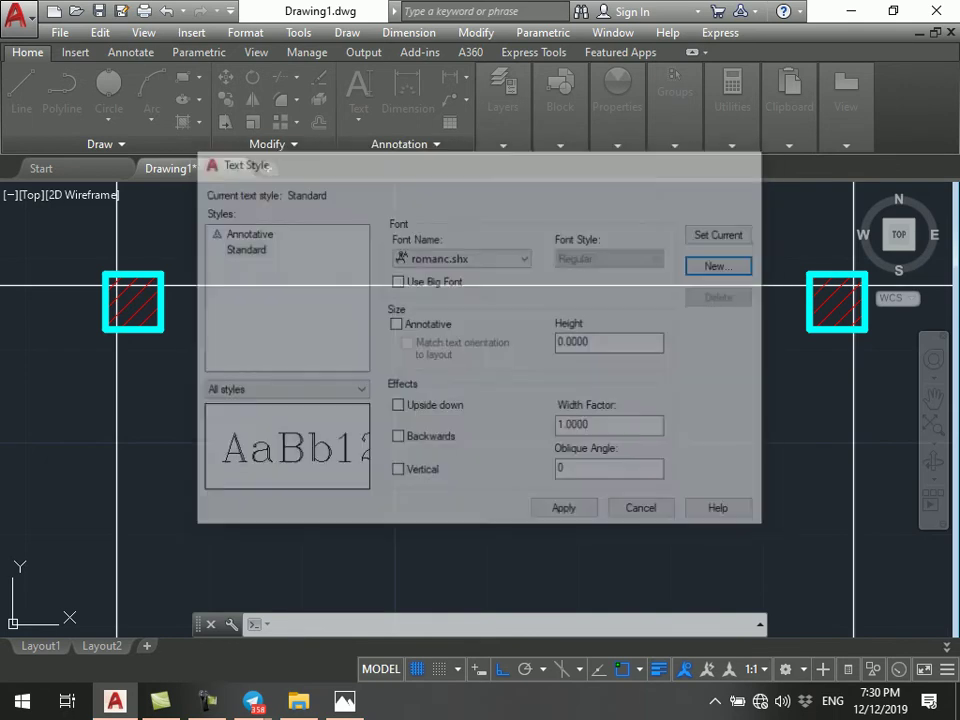
left_click(245, 32)
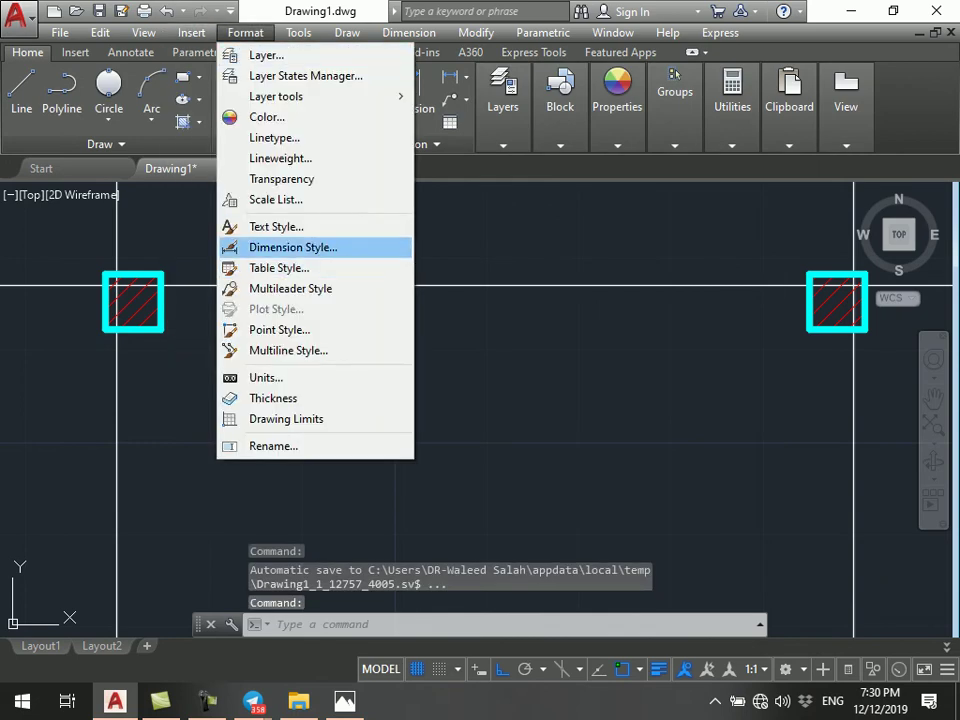
left_click(276, 226)
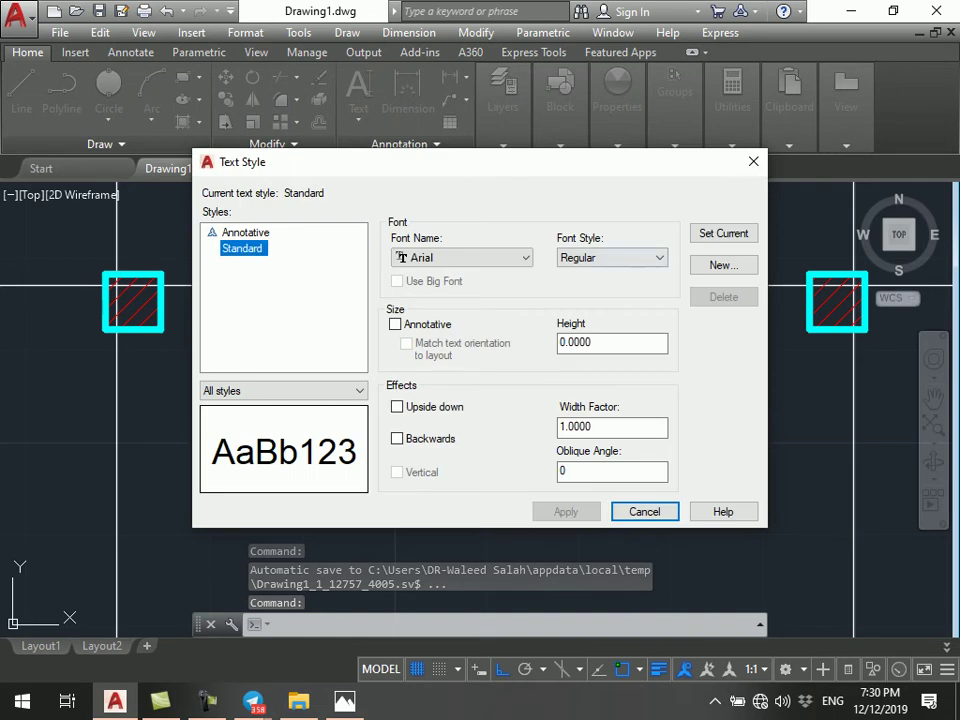
- Create text style 1-100 using romanc.shx at height 0.24
left_click(723, 265)
type("1-100")
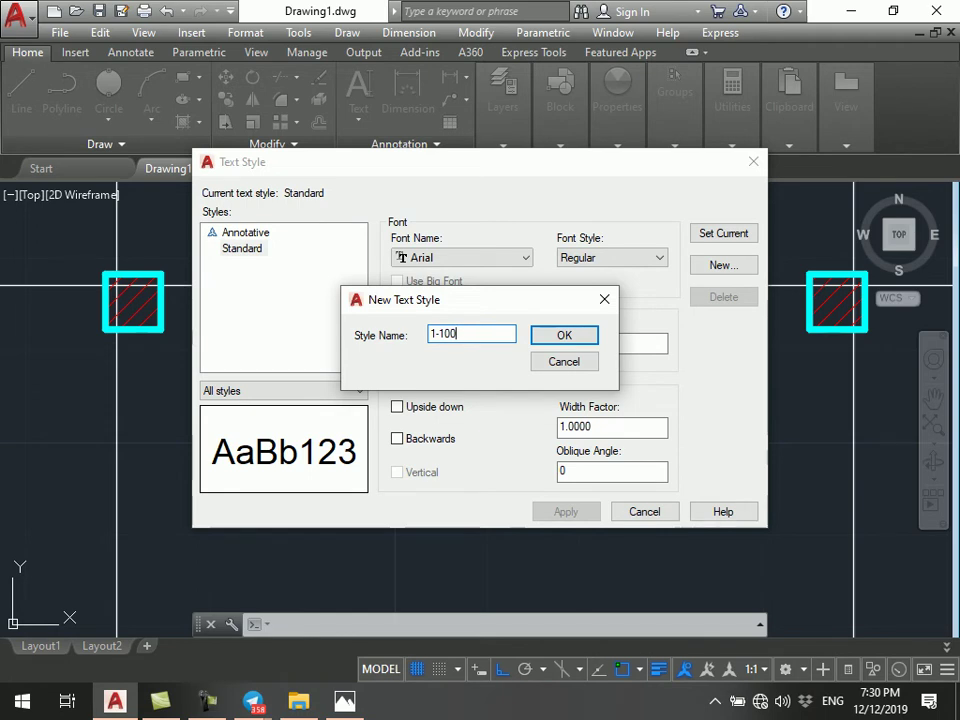
key("Return")
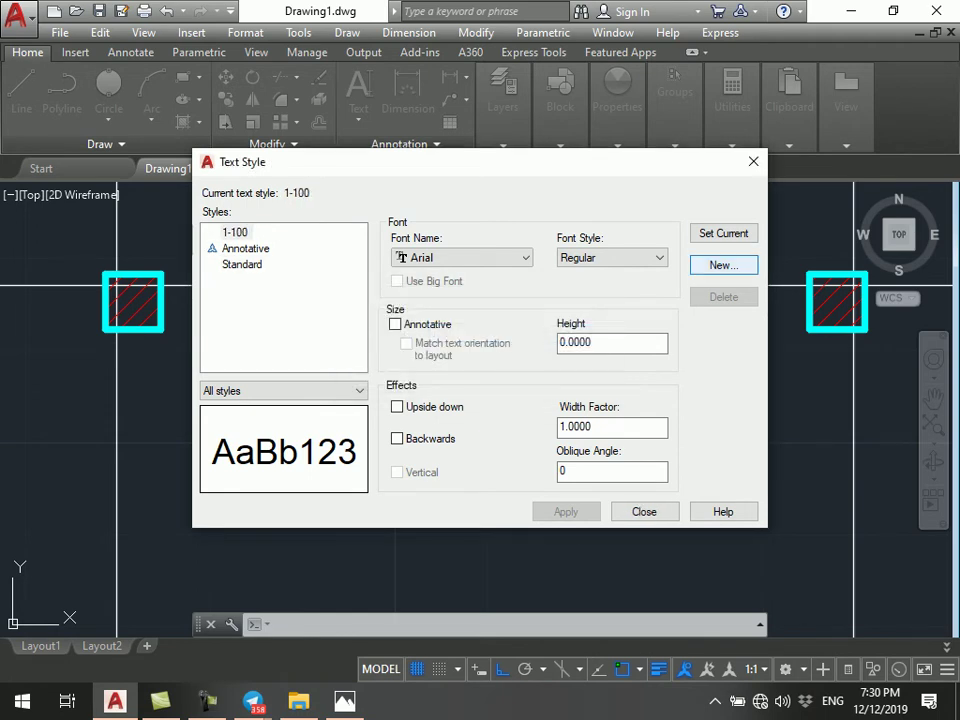
left_click(462, 257)
key("r")
key("Down")
key("Down")
key("Down")
key("Down")
key("Return")
key("Tab")
key("Tab")
key("Tab")
type("0.24")
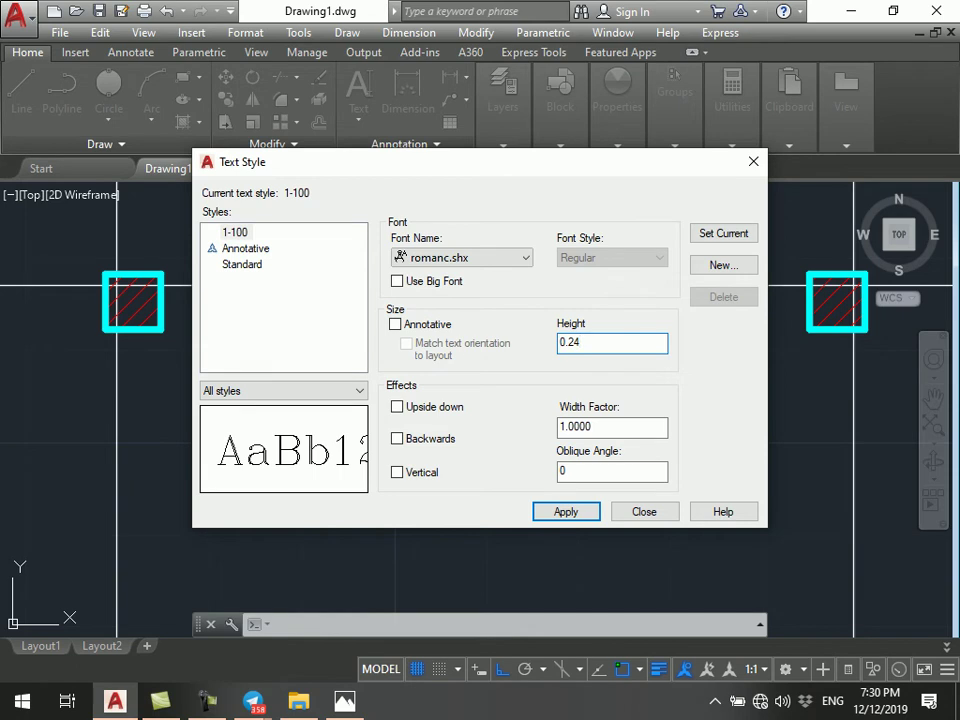
key("Return")
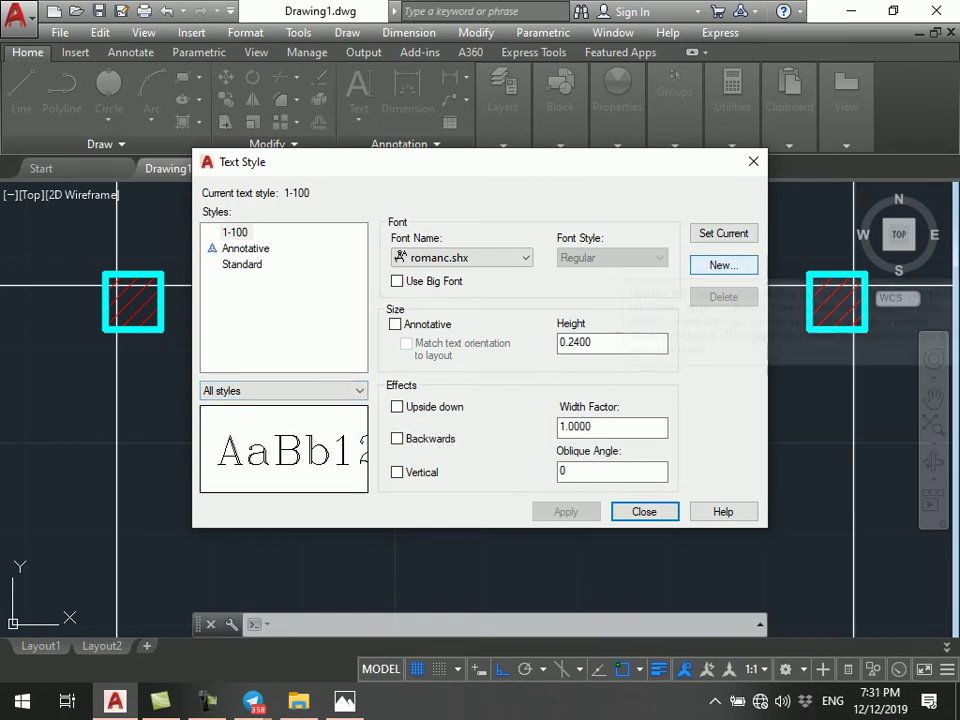
- Add text styles 1-50 with height 0.12 and 1-25 with height 0.06
left_click(723, 265)
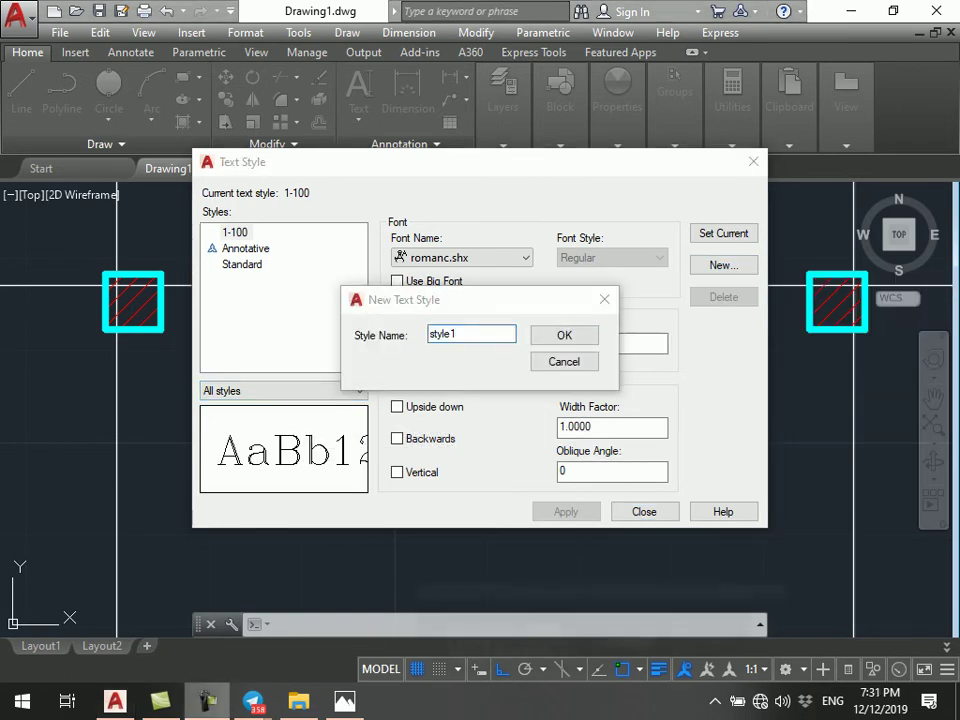
type("1-50")
key("Return")
double_click(612, 342)
type("0.12")
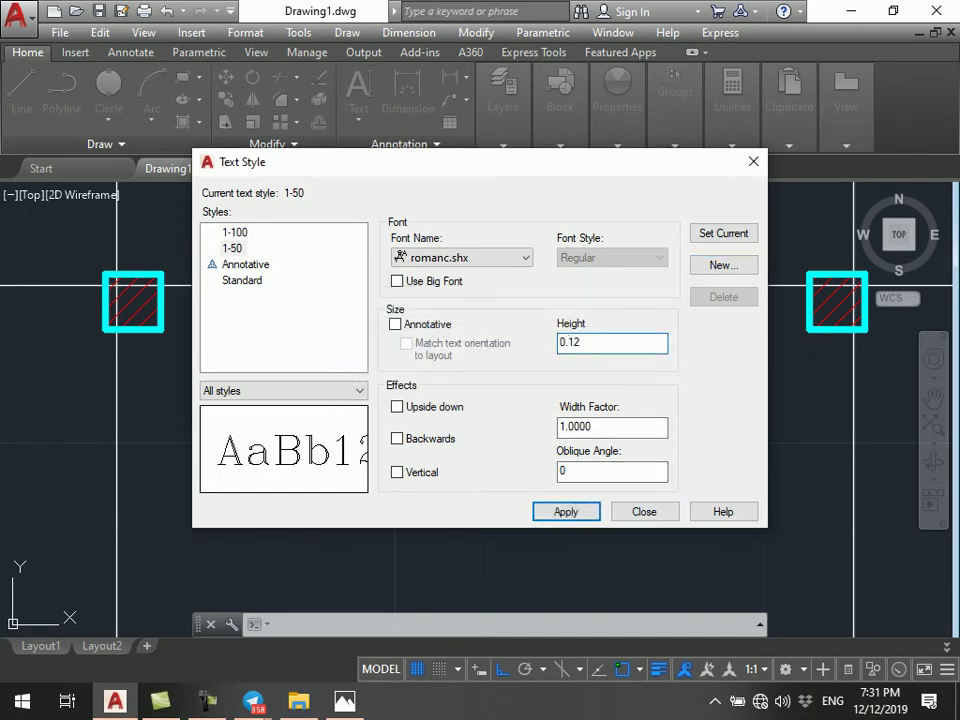
key("Return")
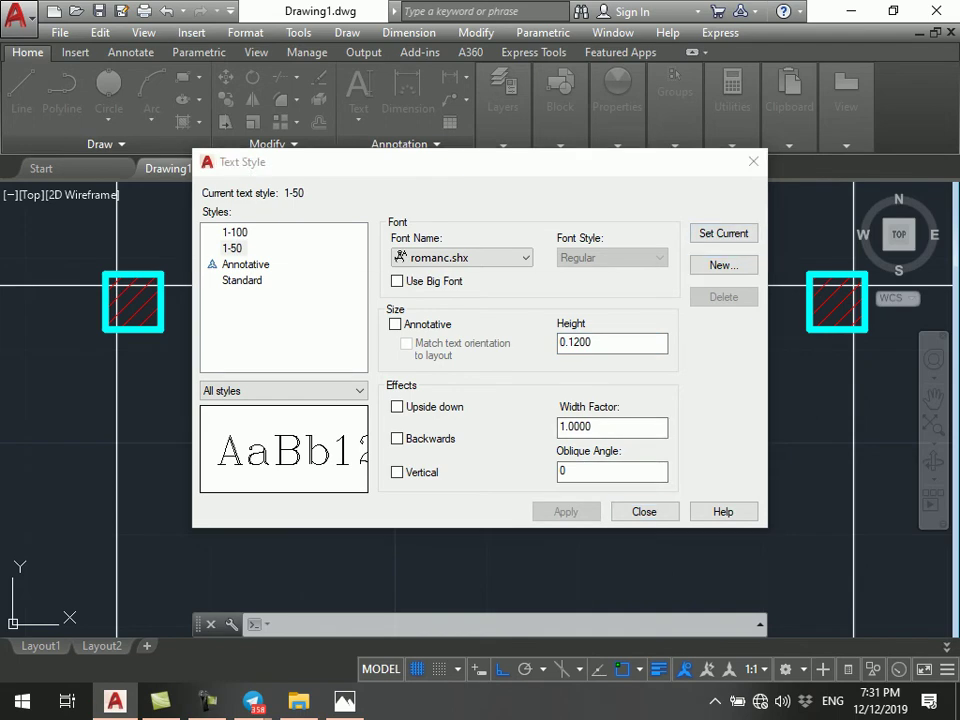
key("alt+n")
type("1-25")
key("Return")
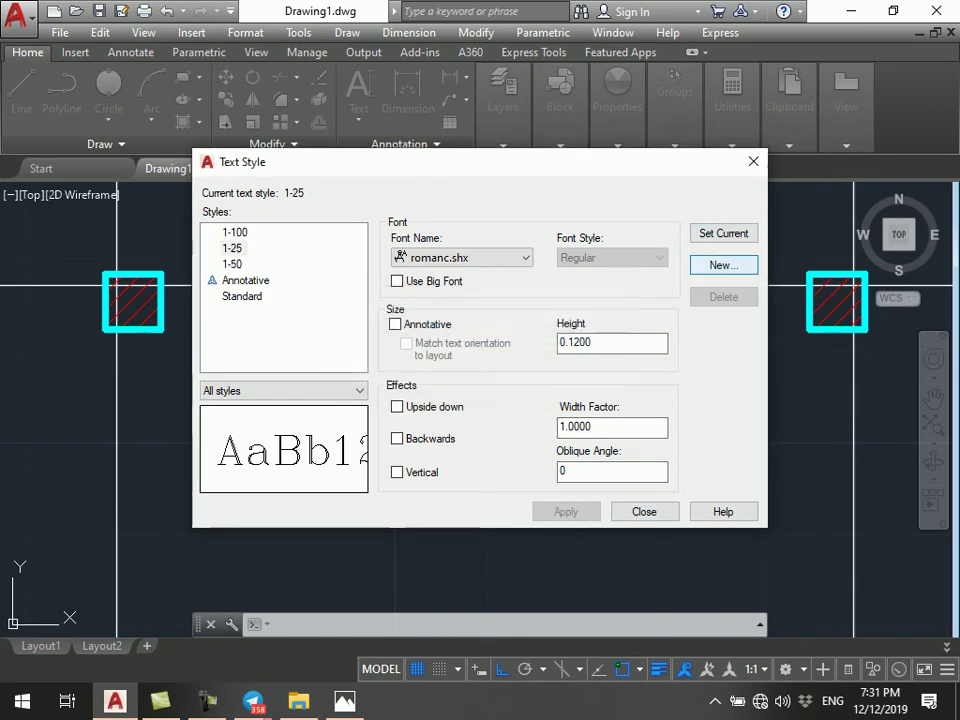
type("0.06")
key("Return")
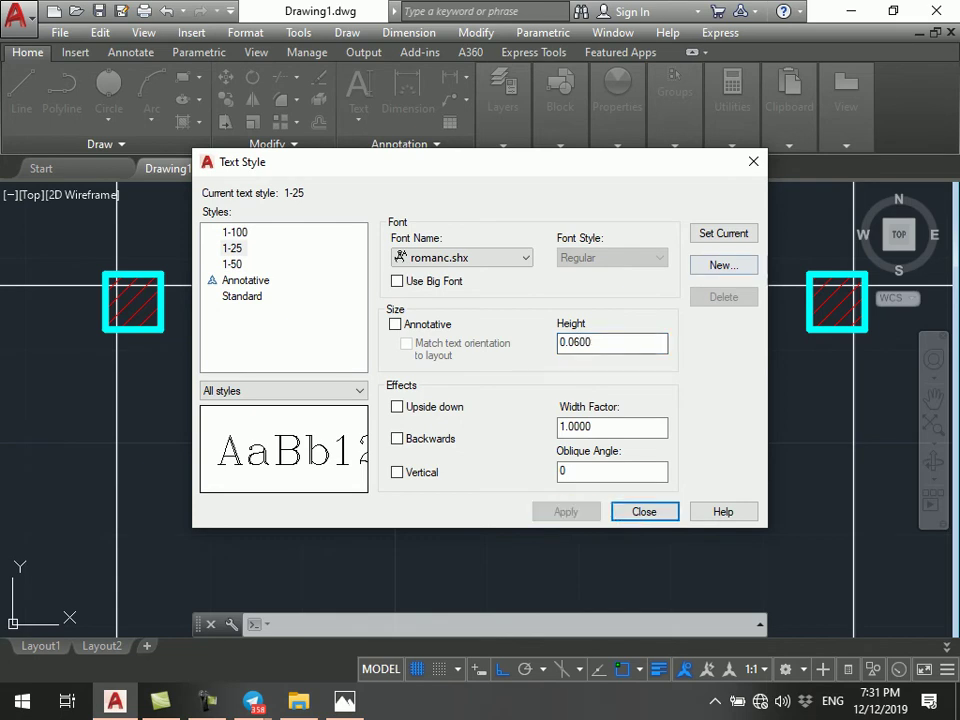
- Add a 1-200 text style with height 0.48
key("alt+n")
type("1-200")
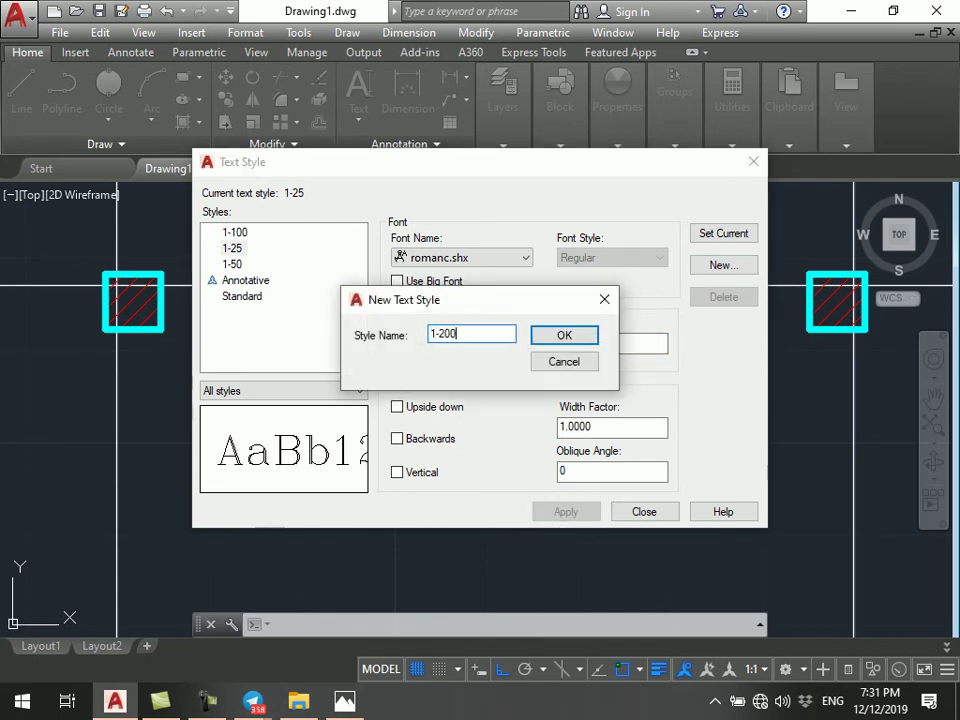
key("Return")
key("alt+t")
type("0.48")
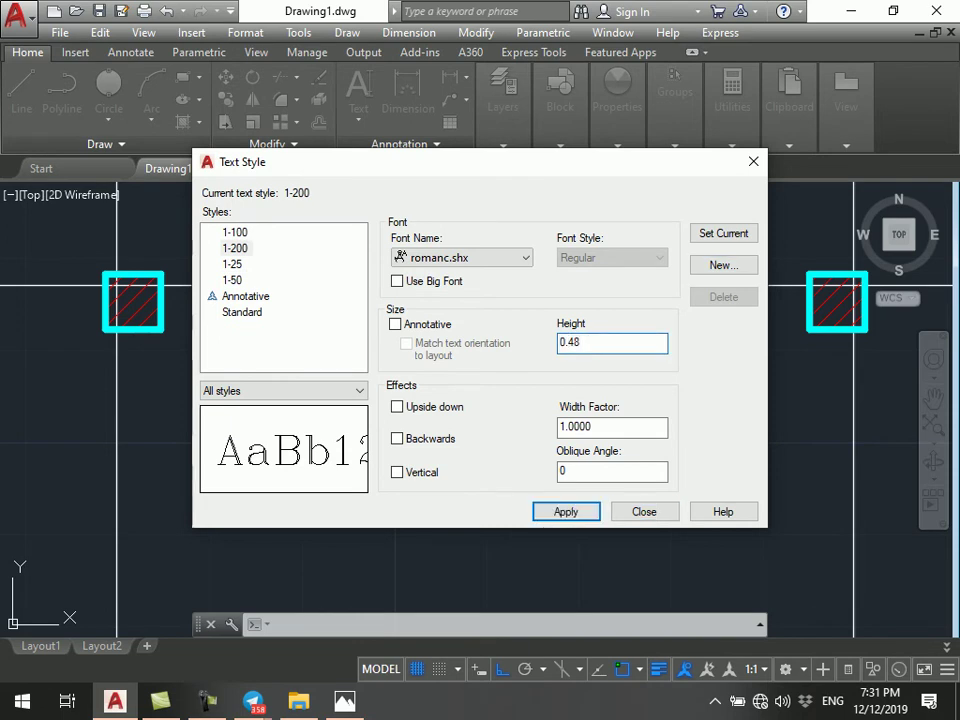
key("Return")
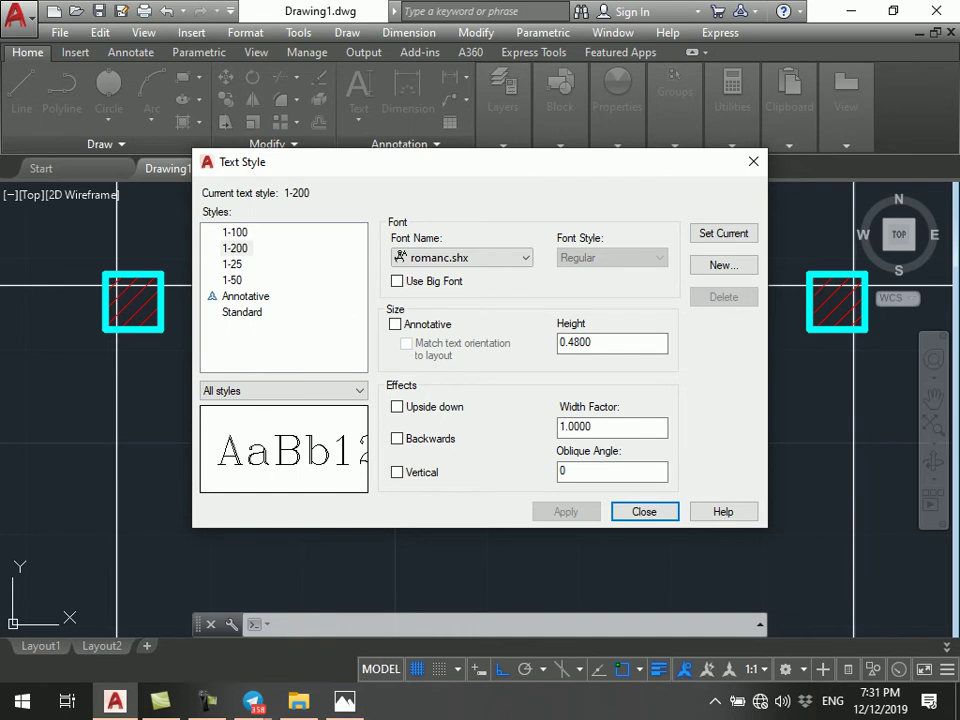
- Compare the scale styles' heights, make 1-100 current and close the dialog
left_click(232, 264)
left_click(232, 280)
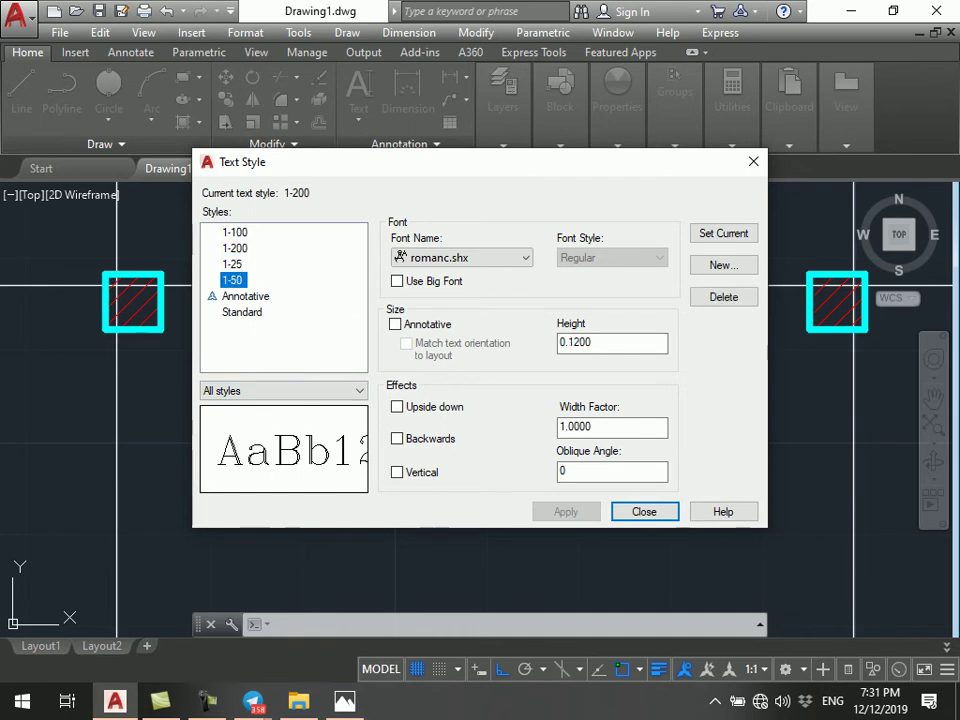
left_click(235, 232)
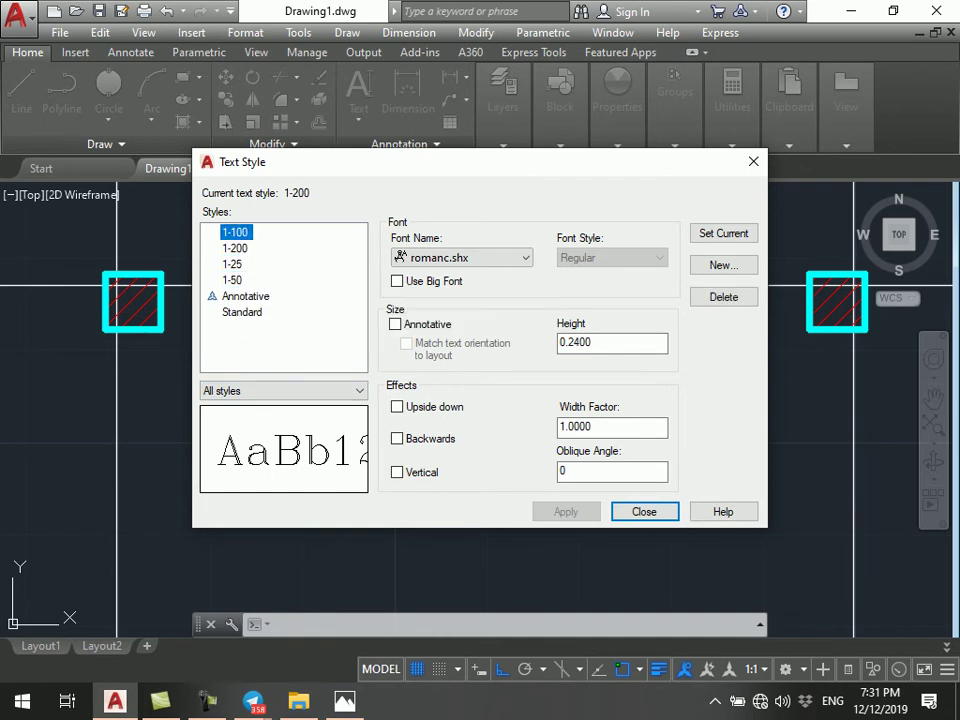
left_click(232, 280)
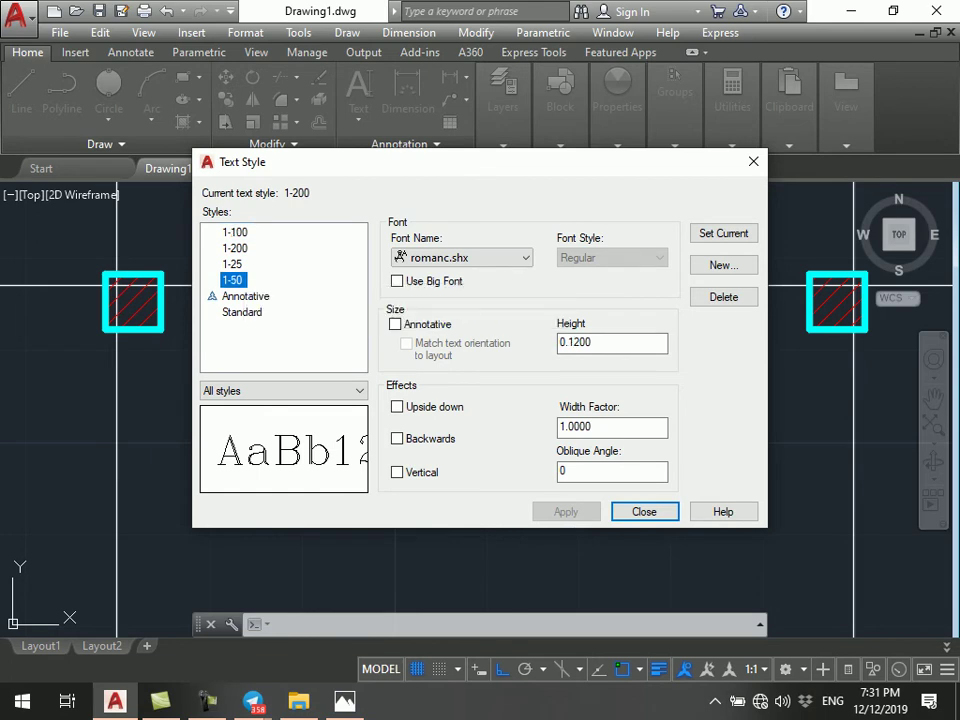
left_click(232, 264)
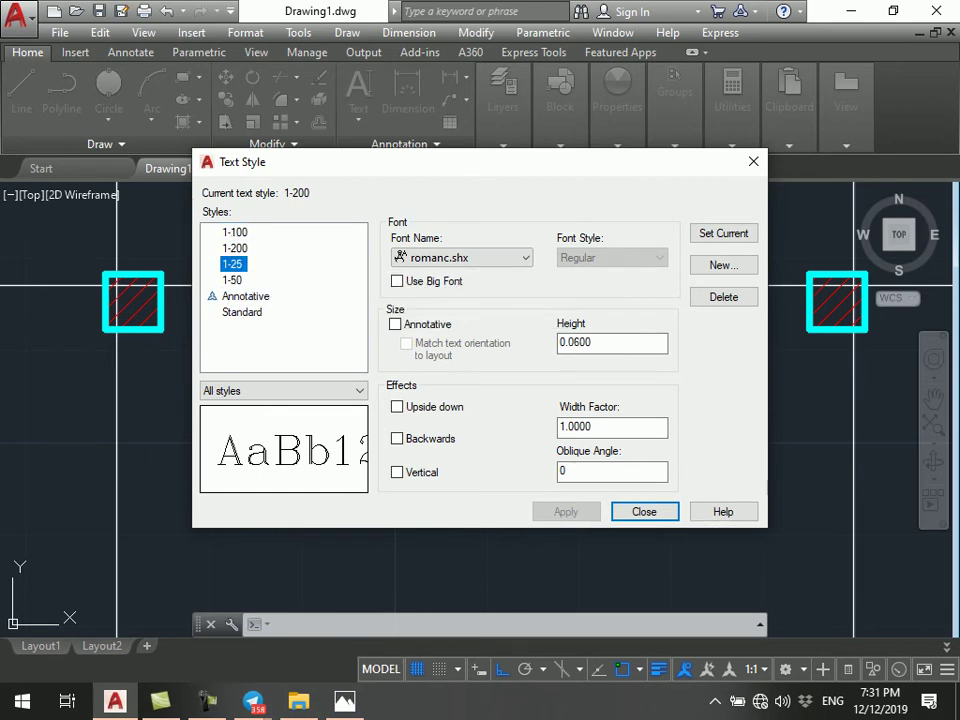
left_click(235, 232)
left_click(235, 248)
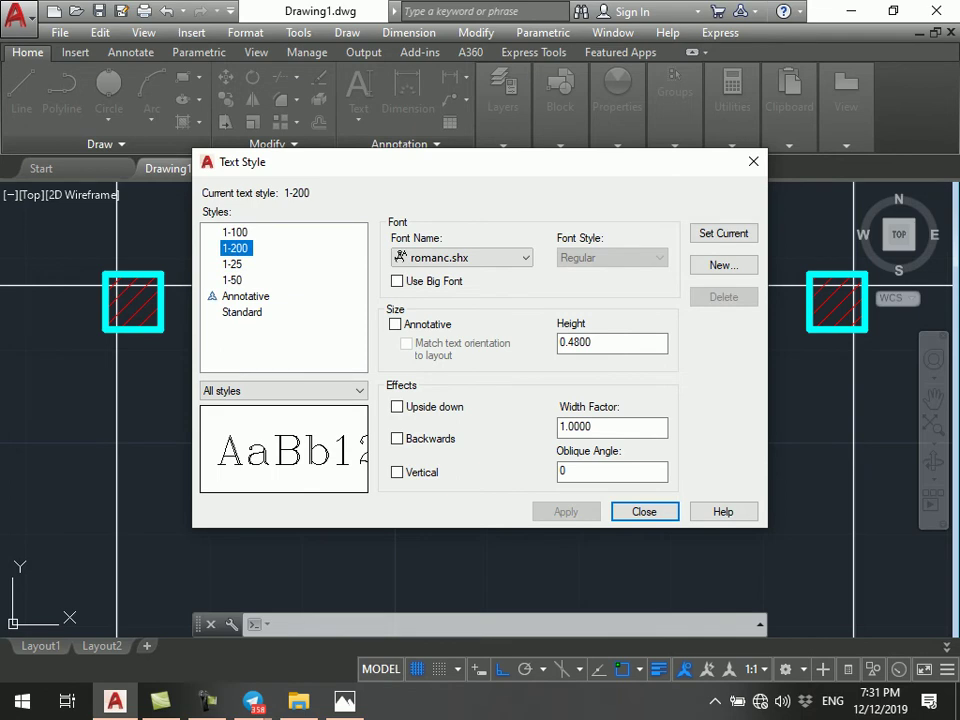
left_click(235, 232)
left_click(723, 233)
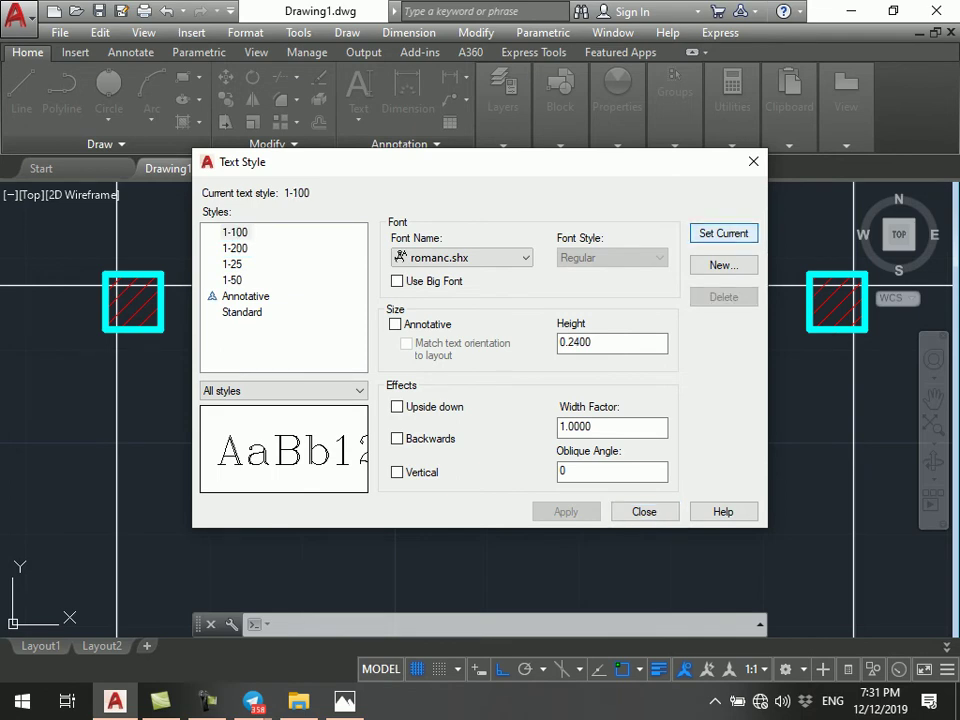
left_click(644, 511)
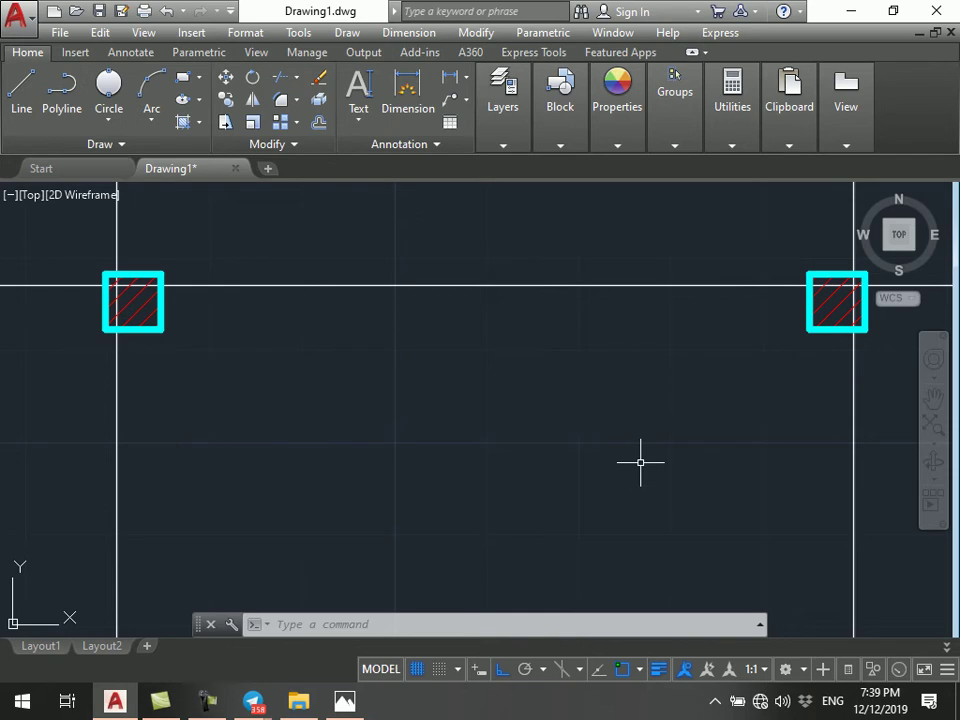
- Add a 1-10 text style with height 0.024 via Format > Text Style
key("alt+o")
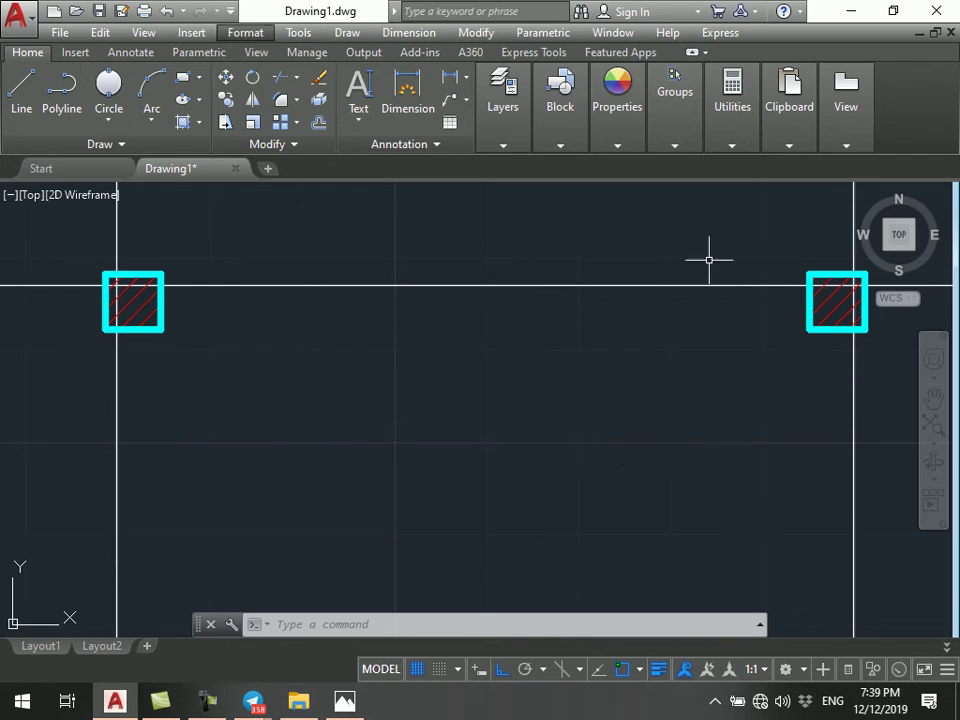
key("Down")
key("Down")
key("Down")
key("Down")
key("Down")
key("Up")
key("Return")
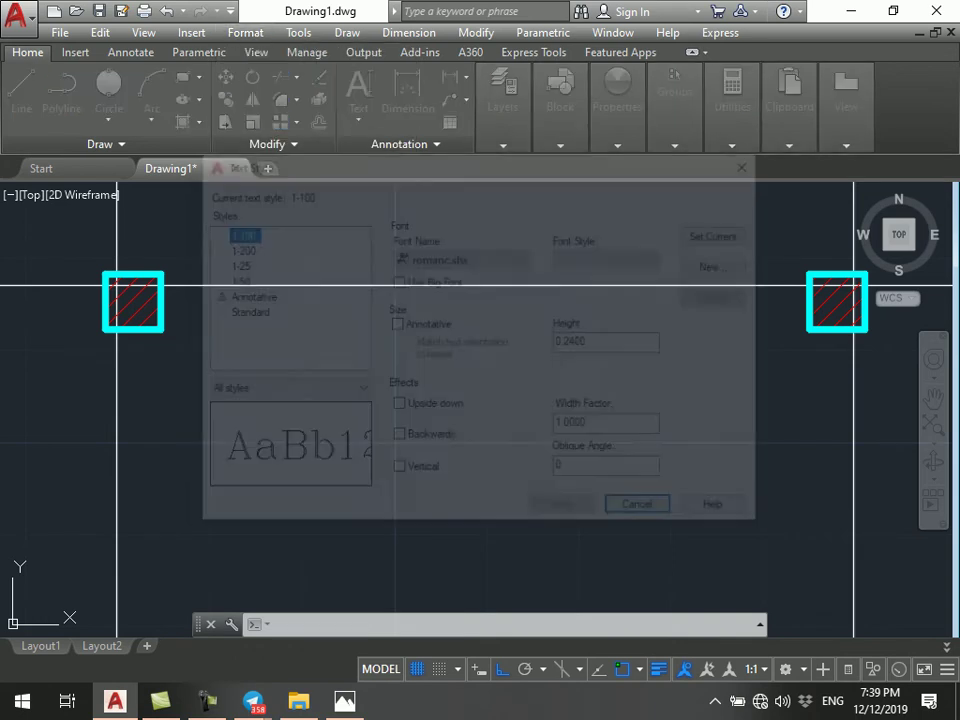
key("alt+n")
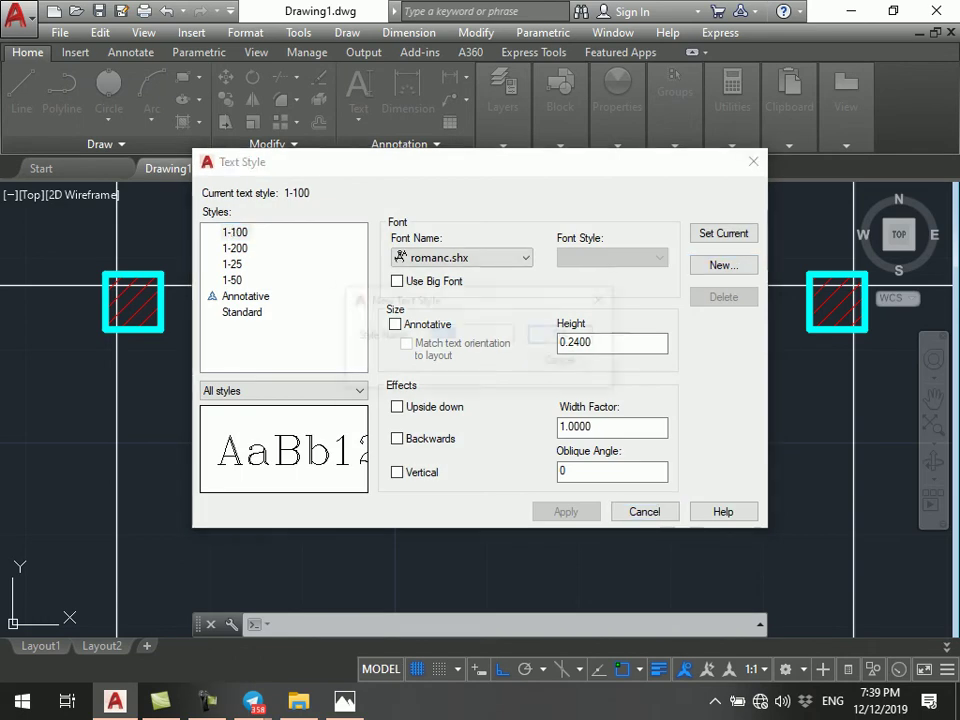
type("1-10")
key("Return")
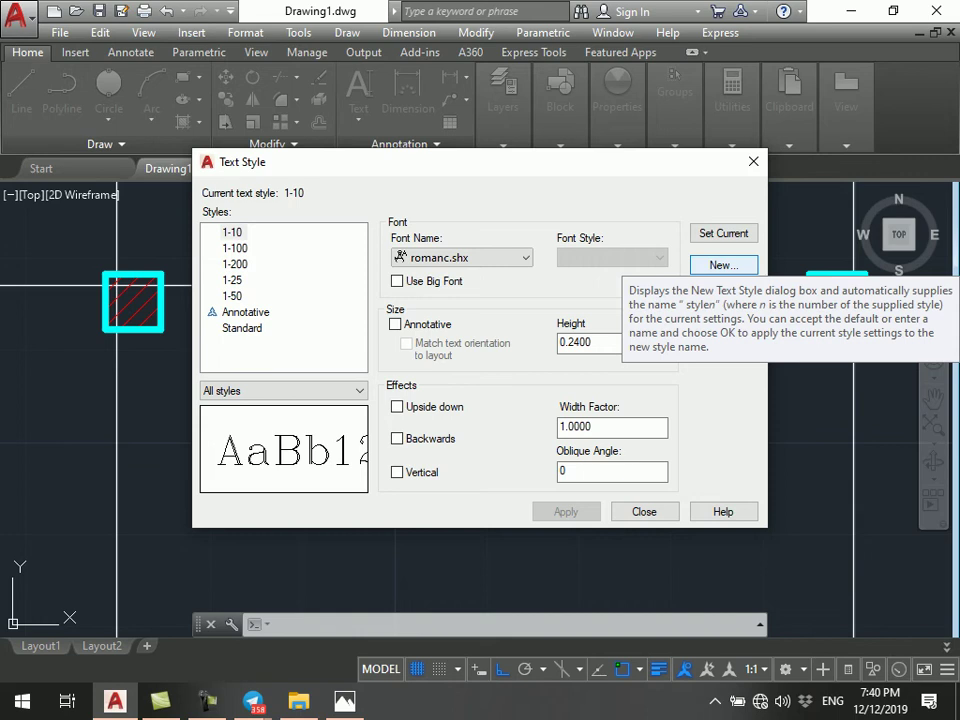
double_click(577, 342)
type("0.024")
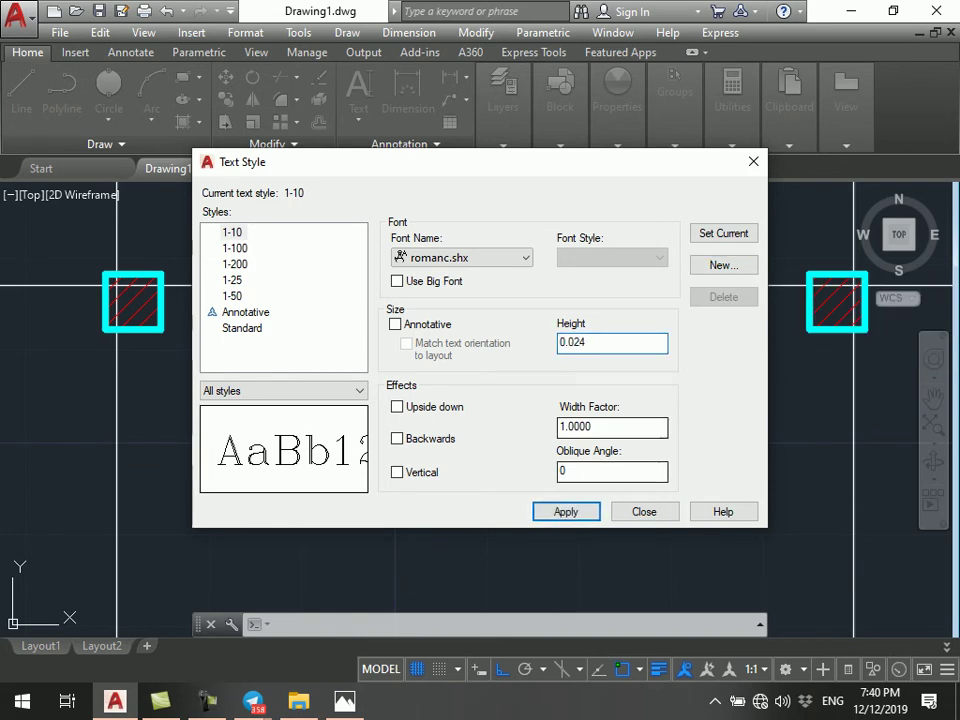
key("Return")
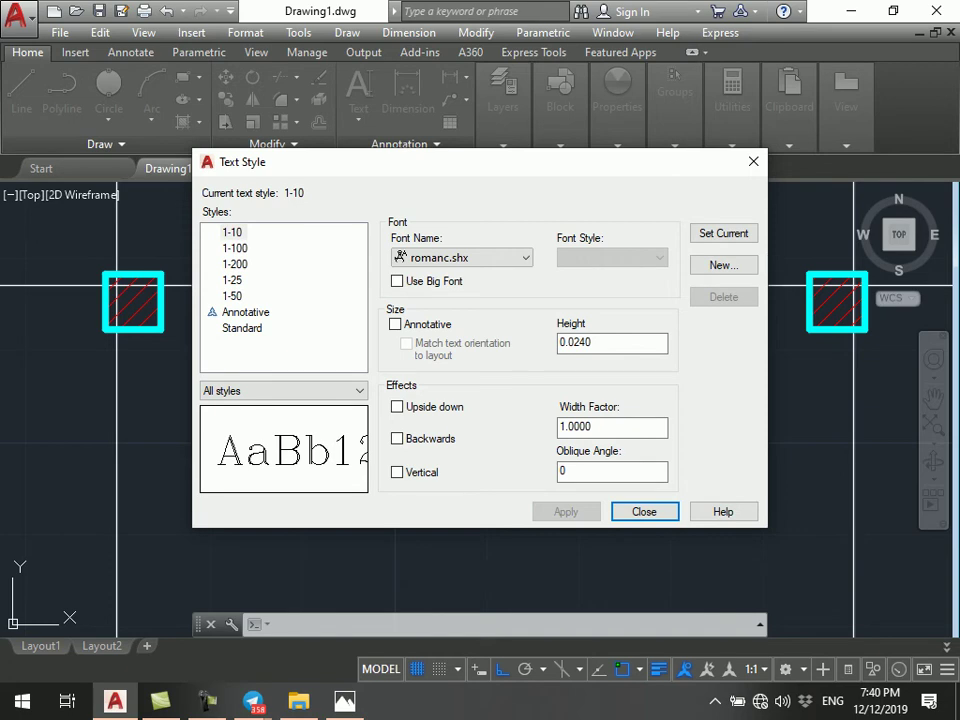
key("Return")
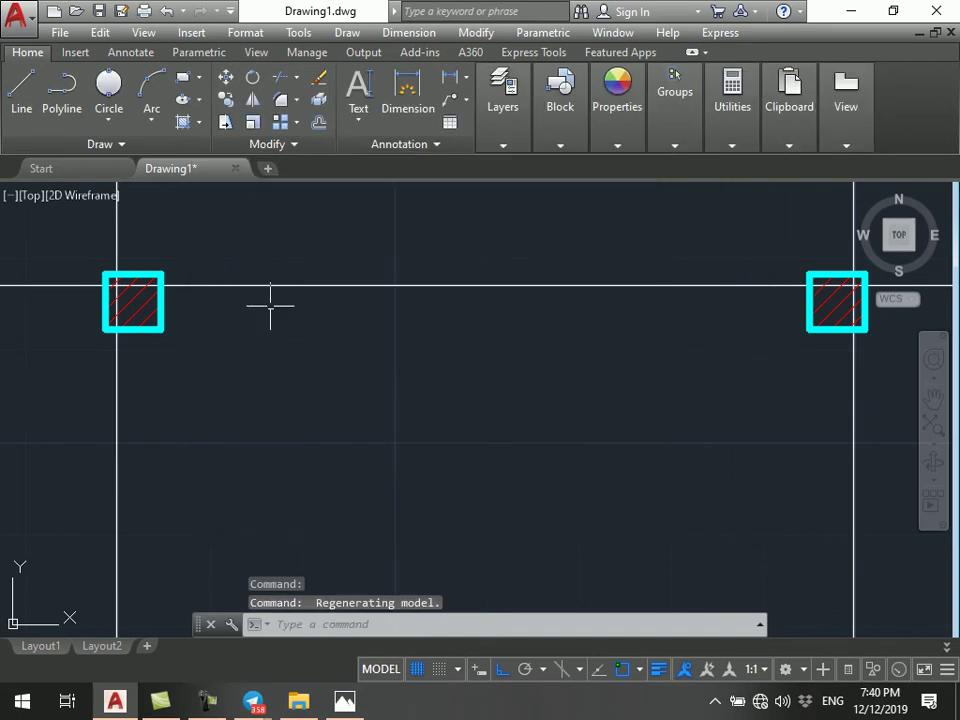
- Zoom out to see the whole column grid and drop down the Format menu
scroll(270, 302, "down", 5)
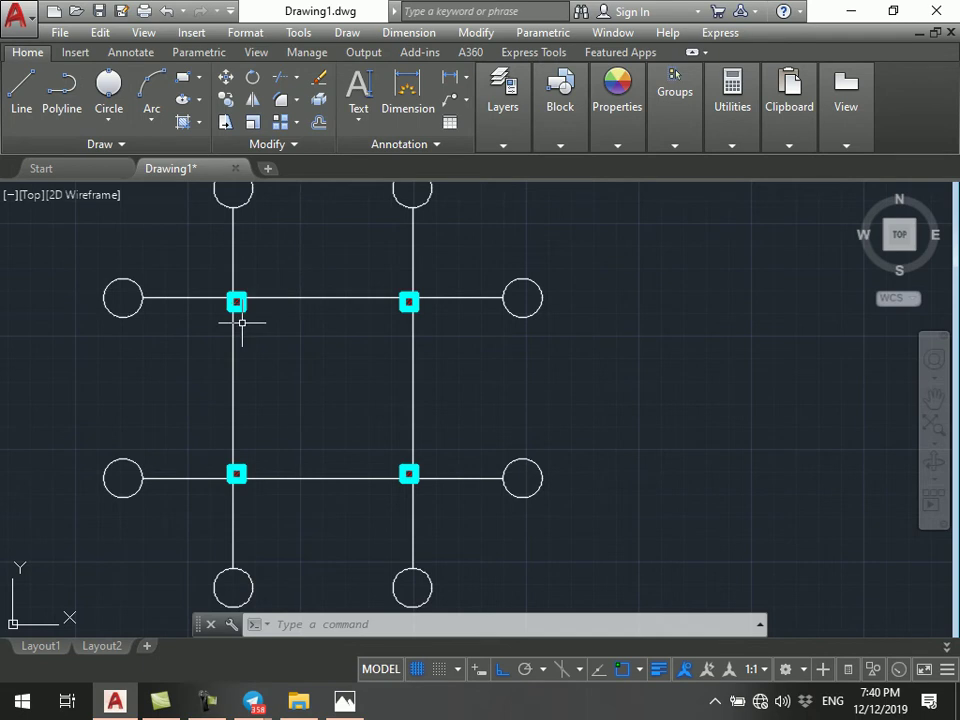
left_click(245, 32)
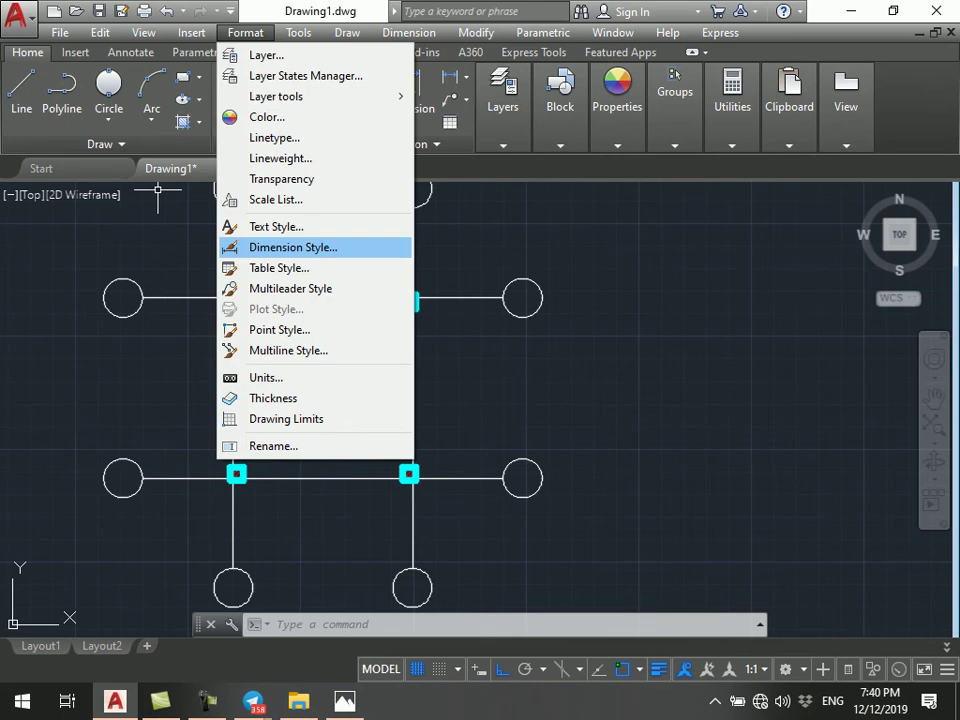
- In the Dimension Style Manager, start a new style named 1-100 based on Standard
left_click(293, 247)
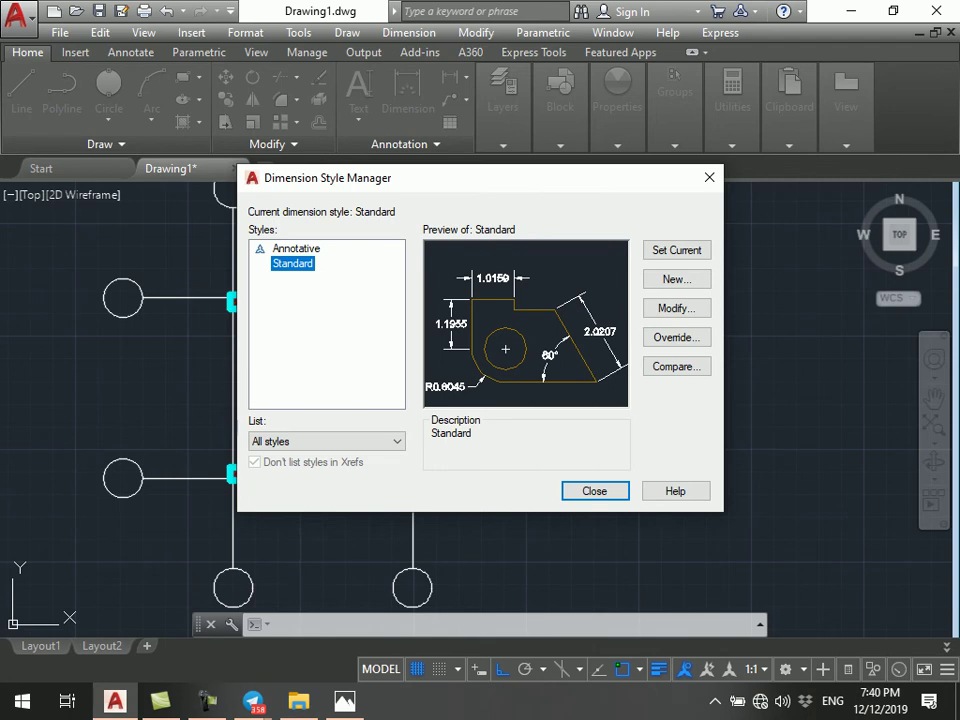
left_click(677, 279)
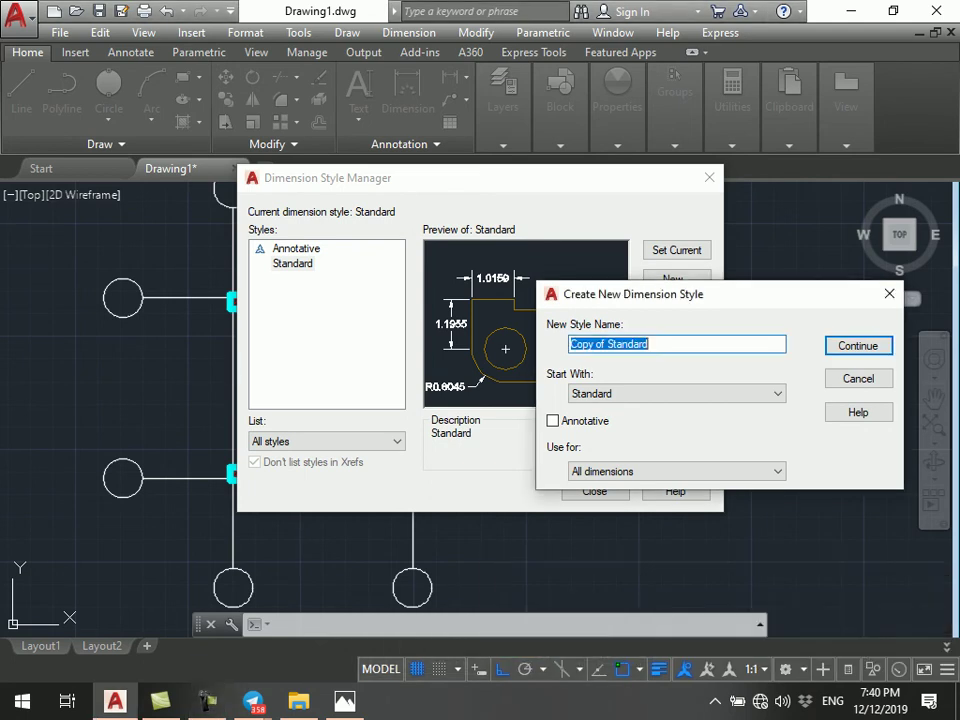
type("1-100")
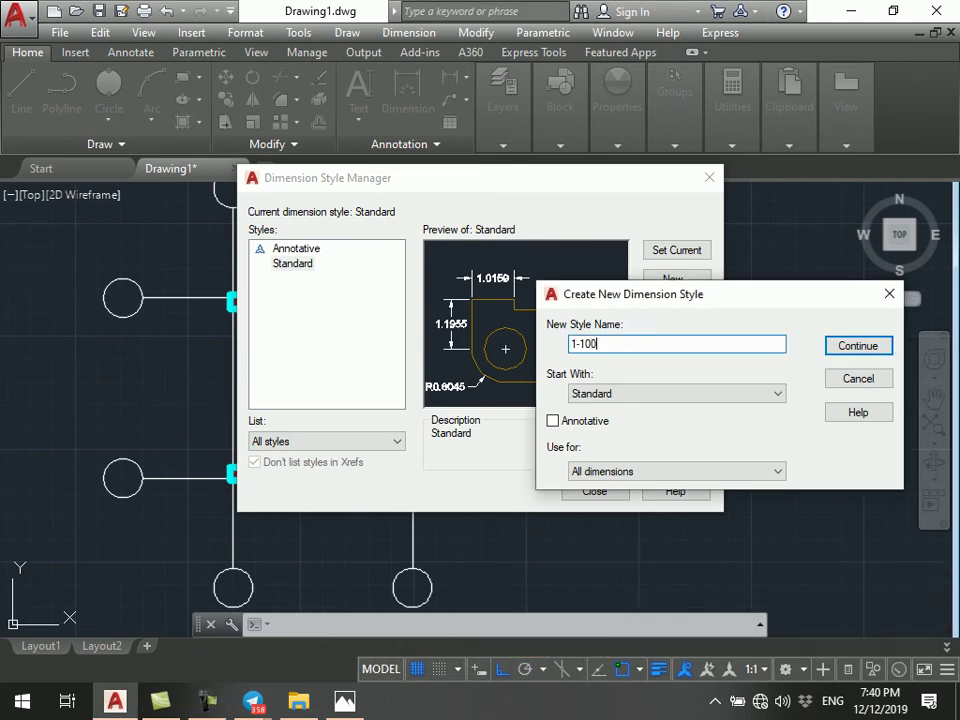
key("Return")
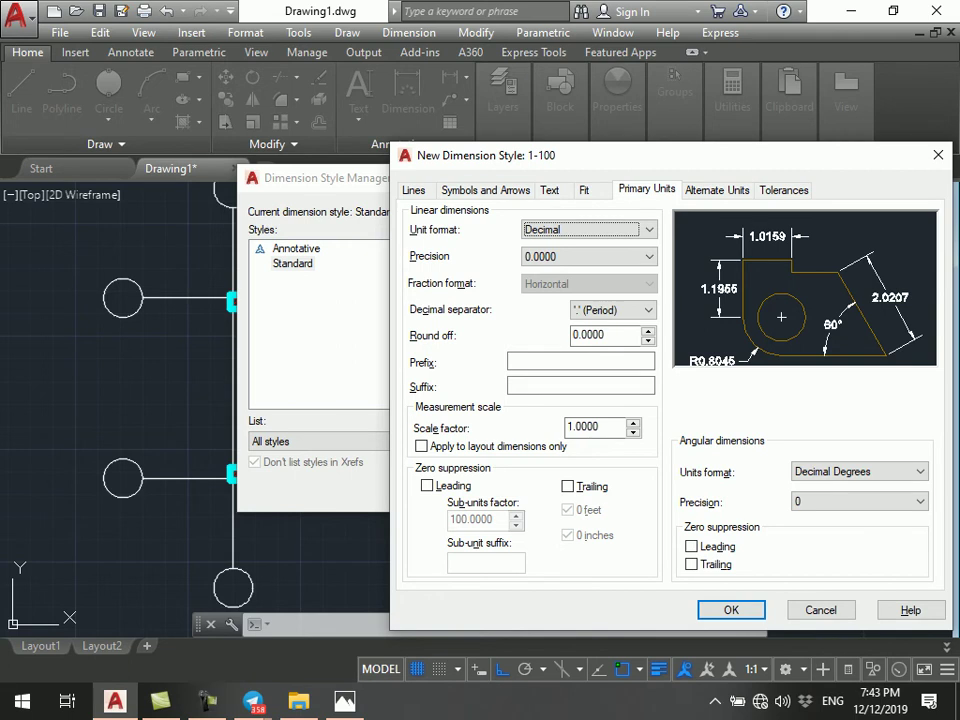
- Set the extension lines' Extend beyond dim lines and Offset from origin values both to 0
left_click(413, 189)
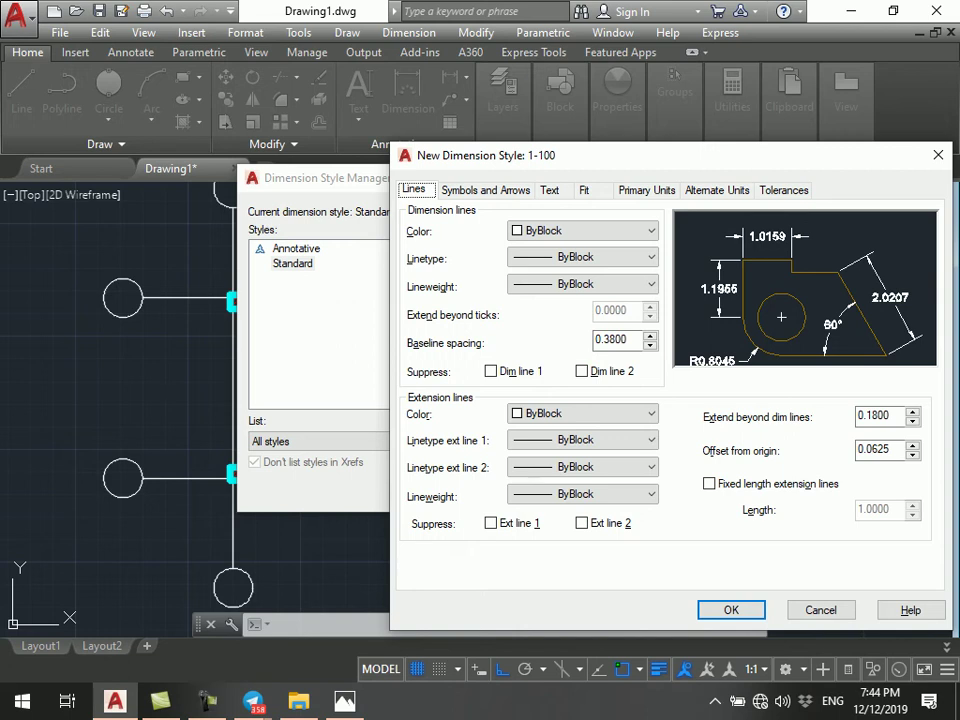
left_click(878, 416)
type("0")
key("Tab")
type("0")
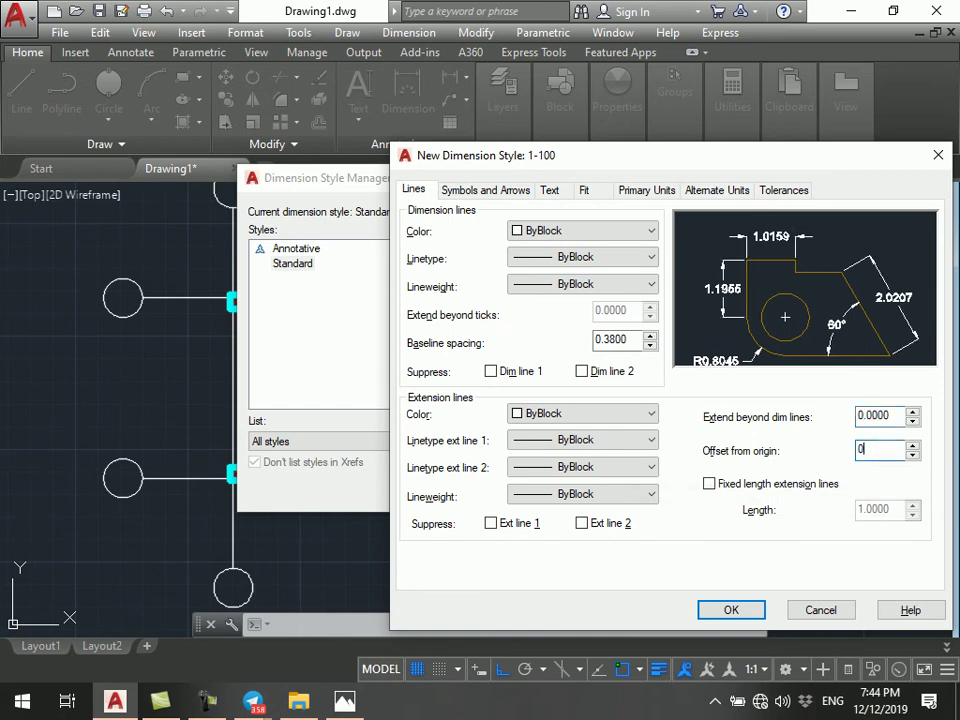
left_click(878, 416)
- Move the 1-100 style dialog up and to the left, ending on the Lines settings
left_click(485, 190)
left_click_drag(560, 155, 376, 112)
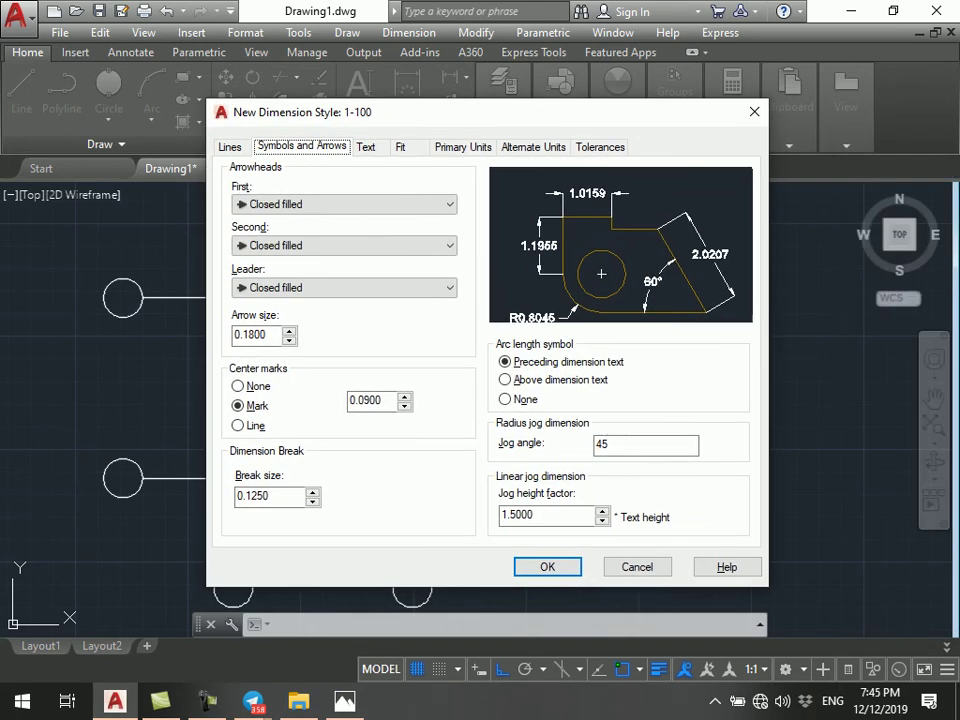
left_click(230, 147)
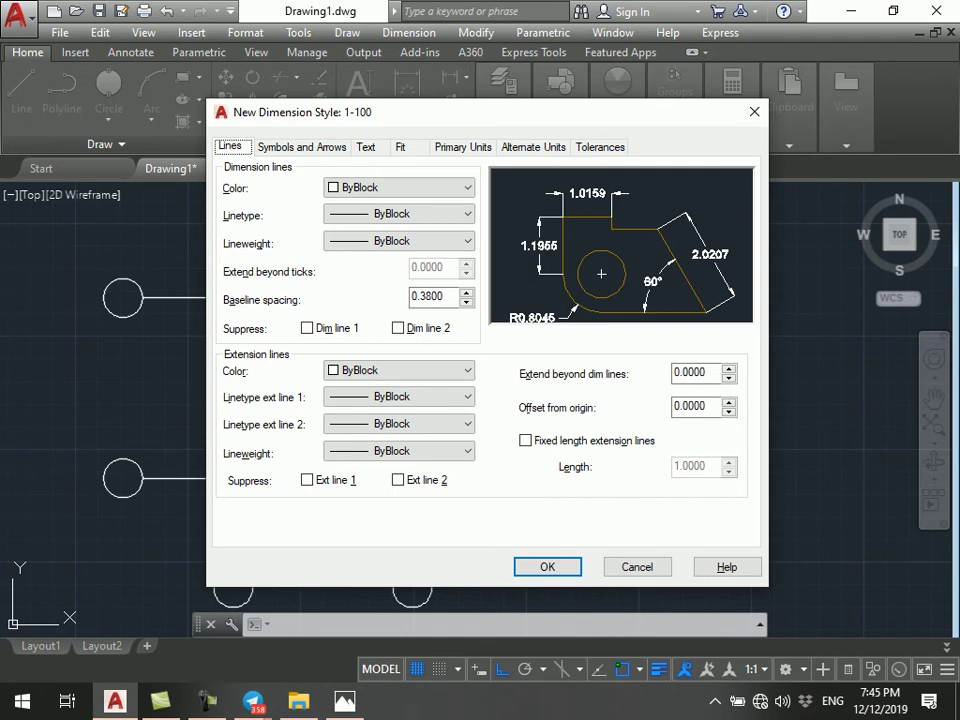
- Bring up the Symbols and Arrows settings with Ctrl+Tab
key("ctrl+Tab")
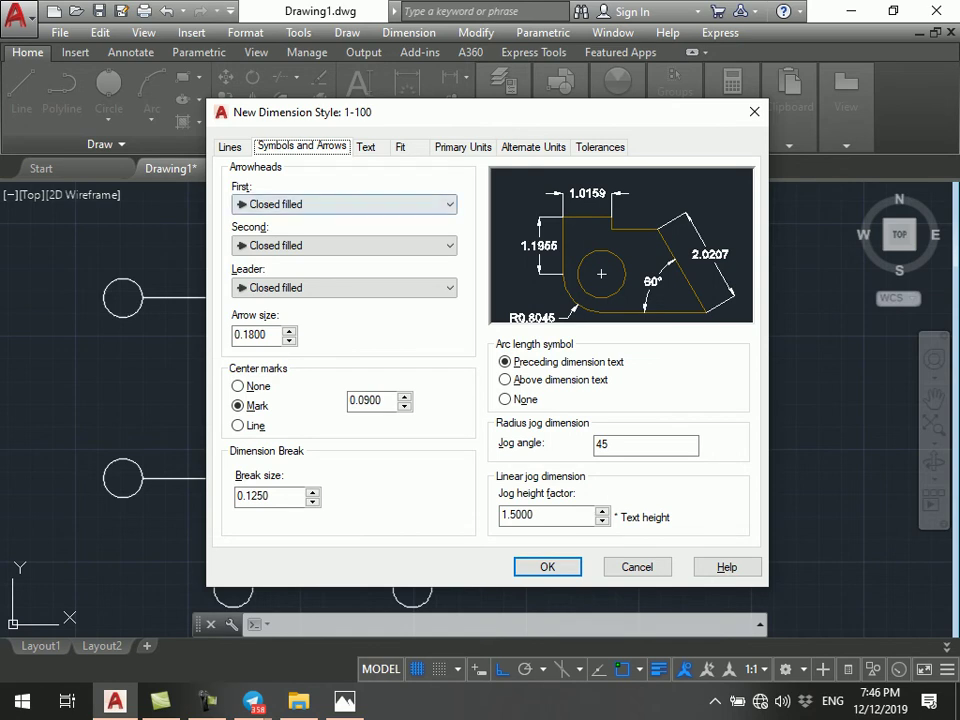
- Make both arrowheads Oblique and set the arrow size to 0.2
left_click(343, 204)
left_click(270, 294)
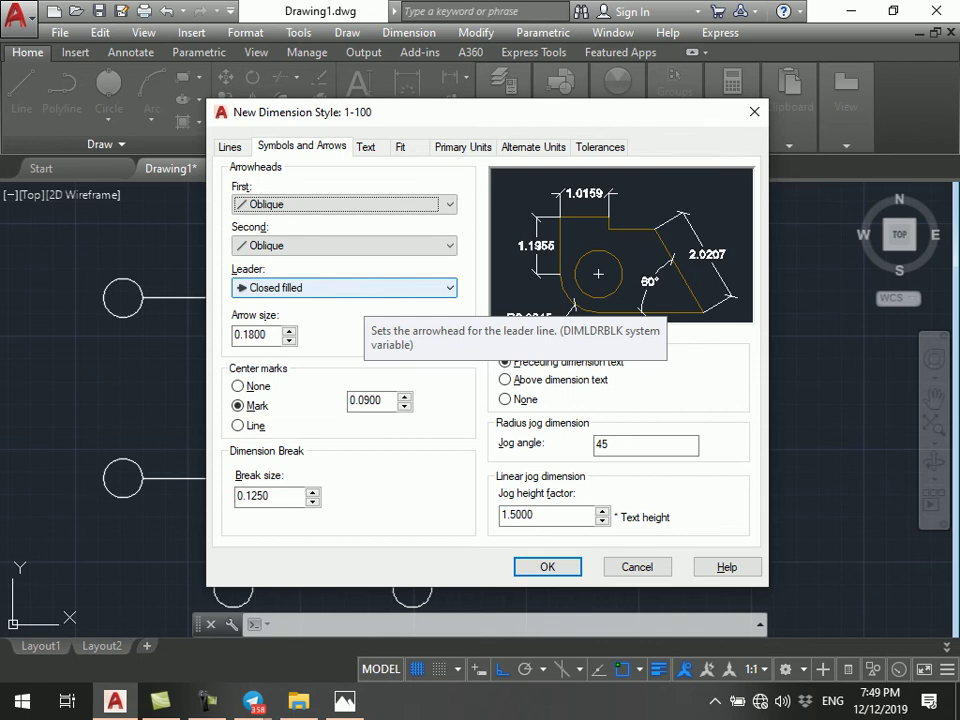
double_click(258, 334)
type("0.2")
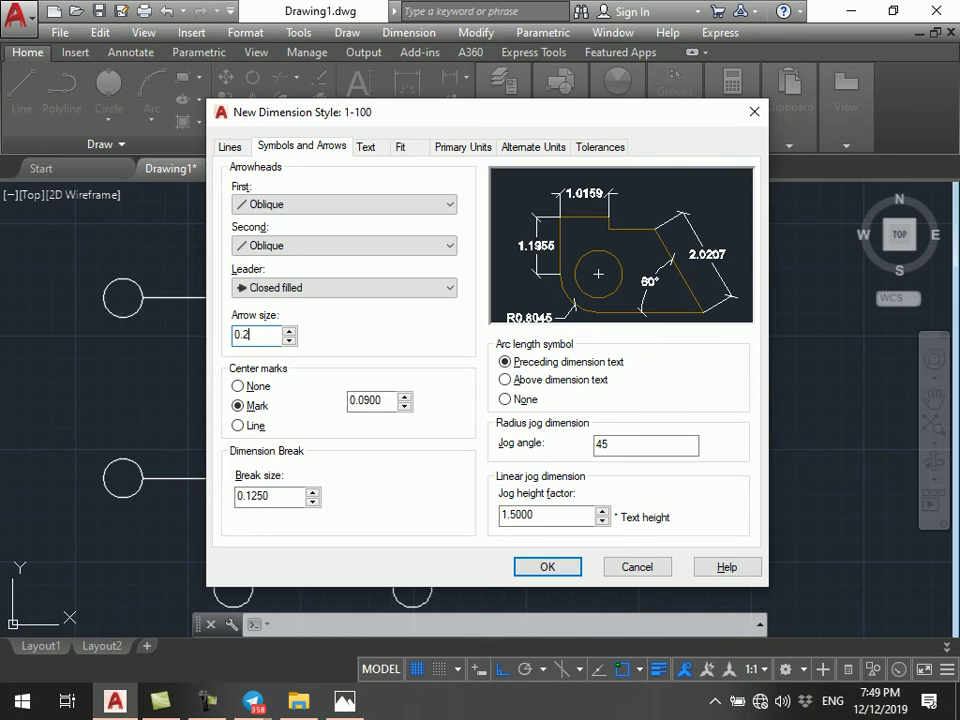
- Use the 1-100 text style with vertical text placement set to Above
left_click(207, 701)
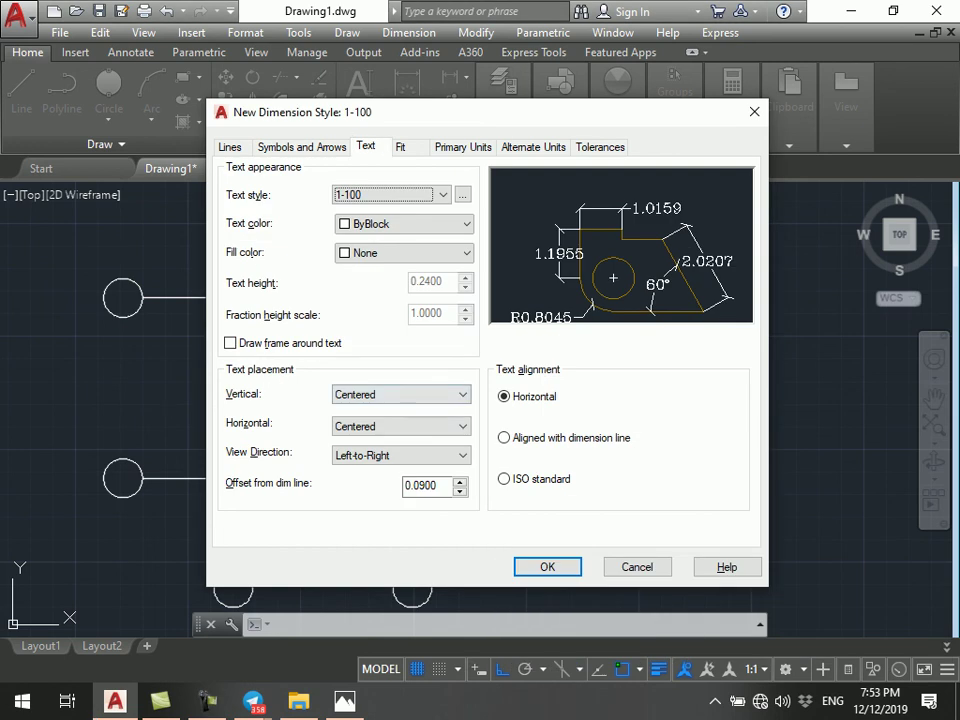
left_click(400, 394)
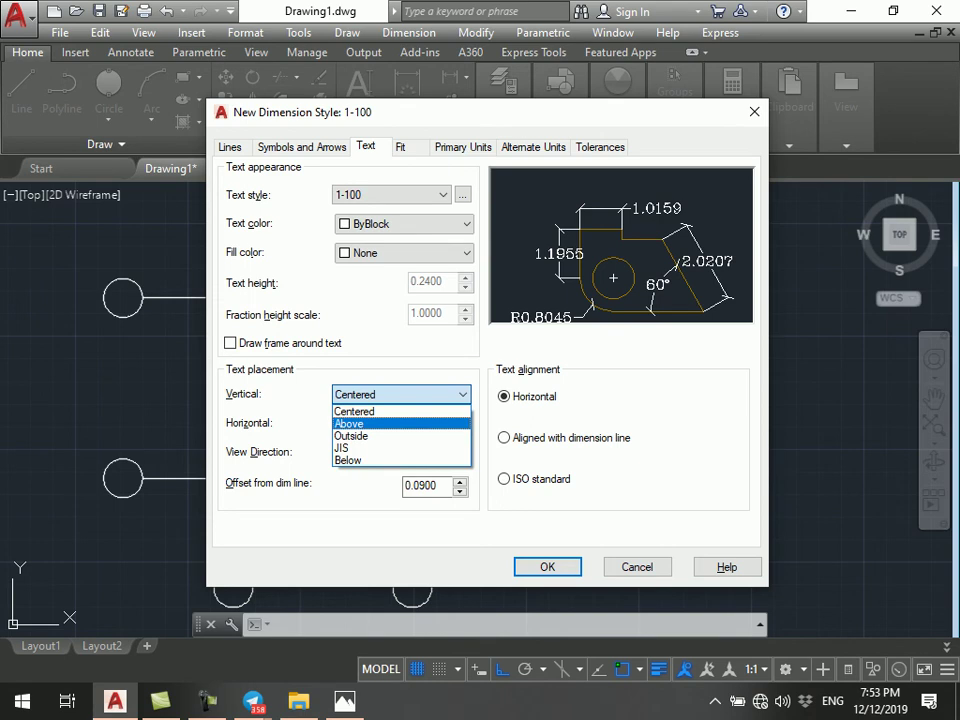
key("Return")
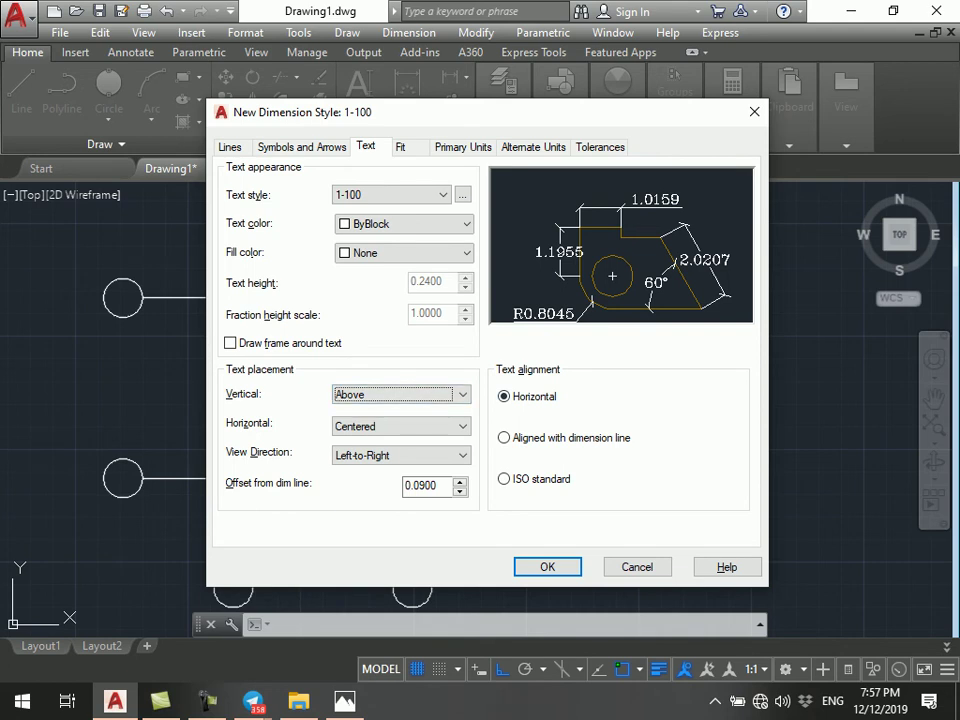
- Set the 1-100 style's text alignment to 'Aligned with dimension line'
left_click(504, 437)
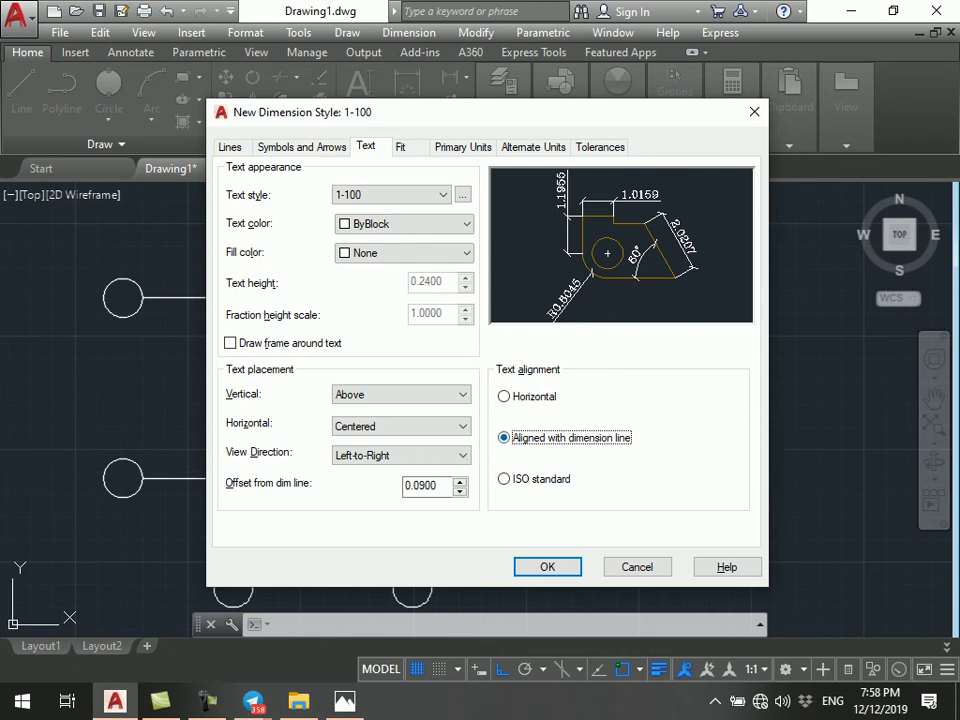
left_click(463, 146)
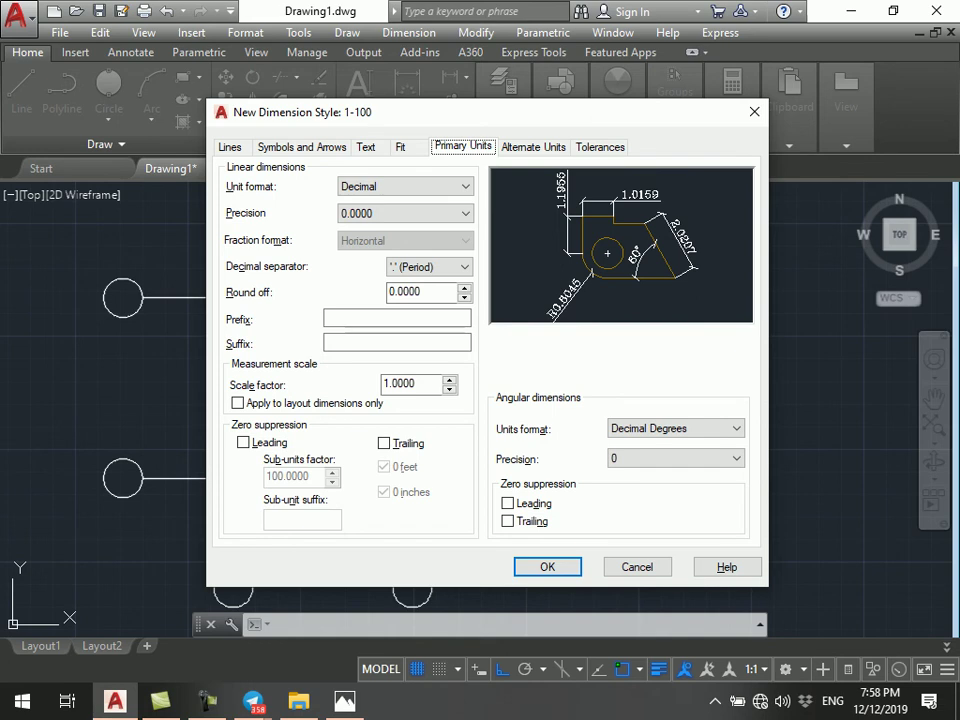
- Give the 1-100 style linear precision 0.00 and a round-off of 0.05
left_click(405, 213)
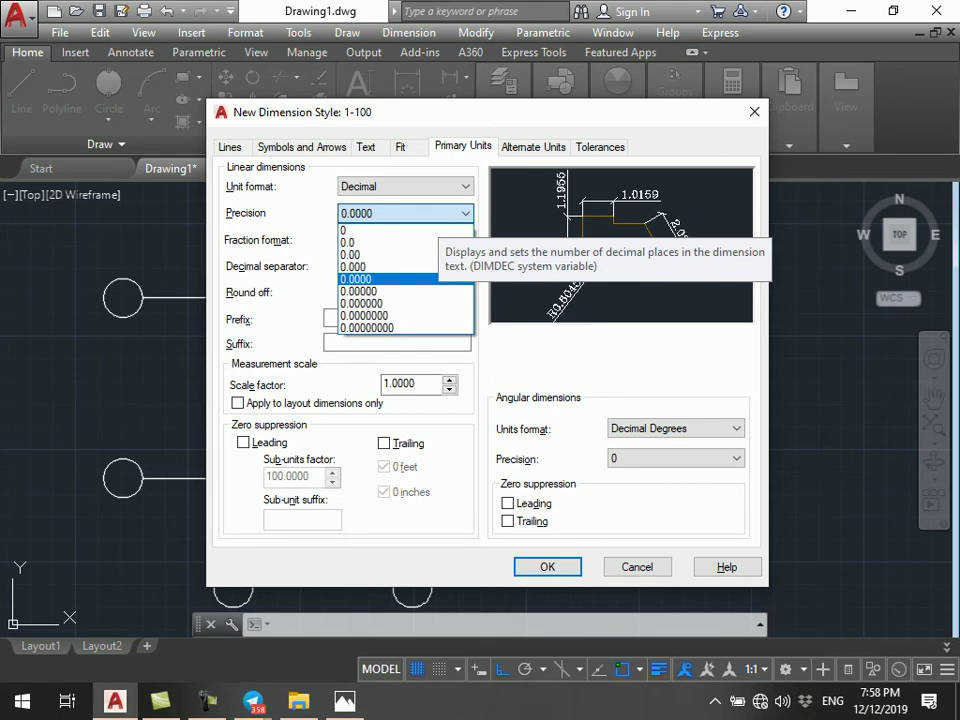
key("Up")
key("Up")
key("Return")
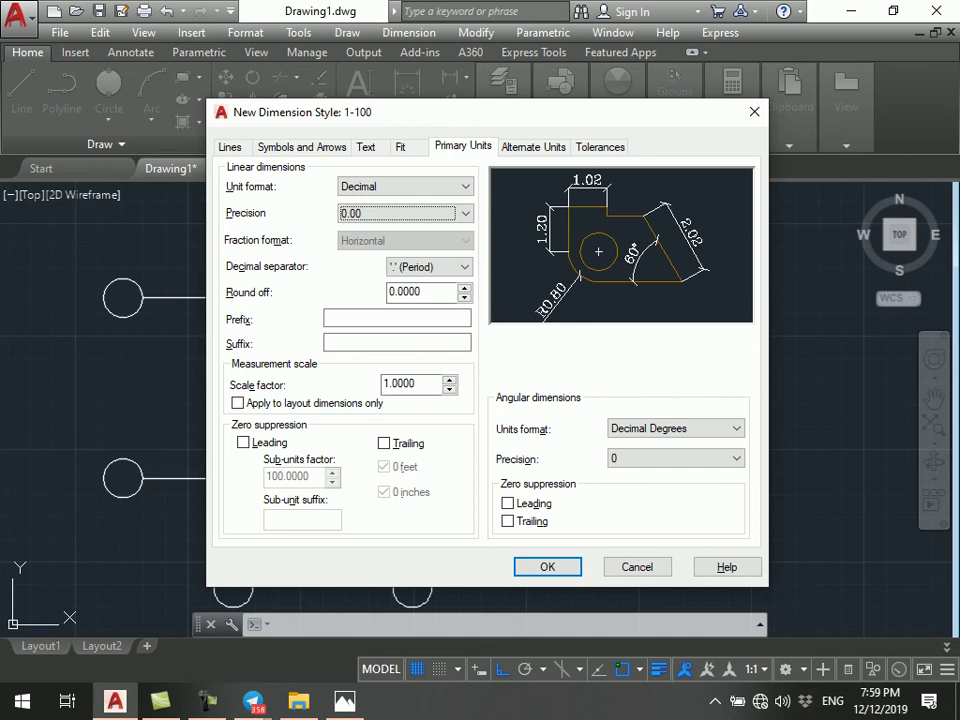
key("Tab")
key("Tab")
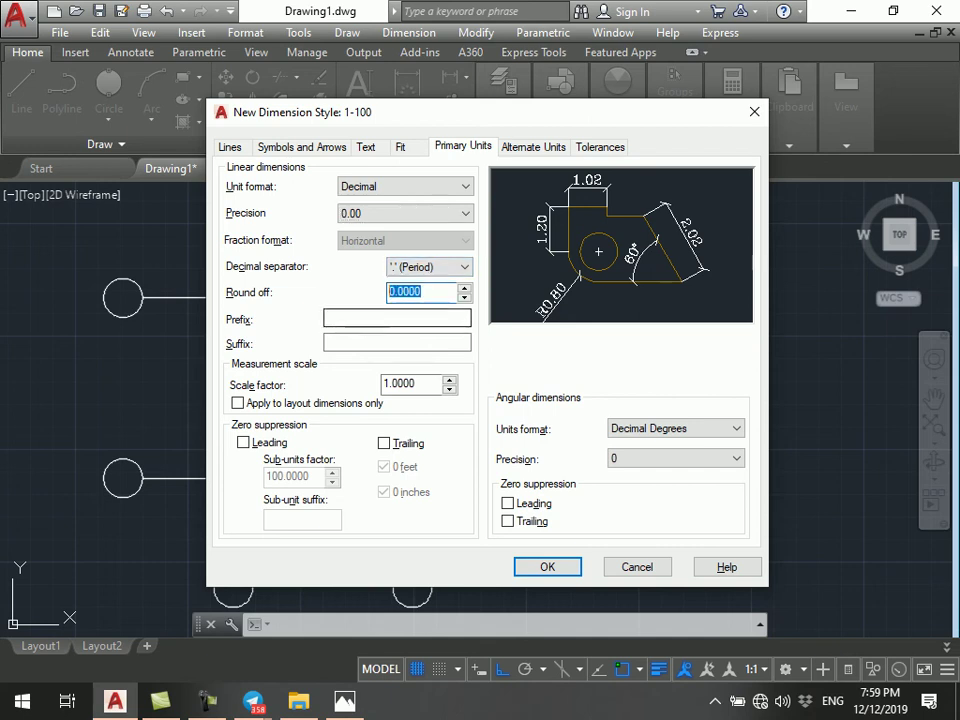
type("0.05")
key("Tab")
key("Tab")
key("Tab")
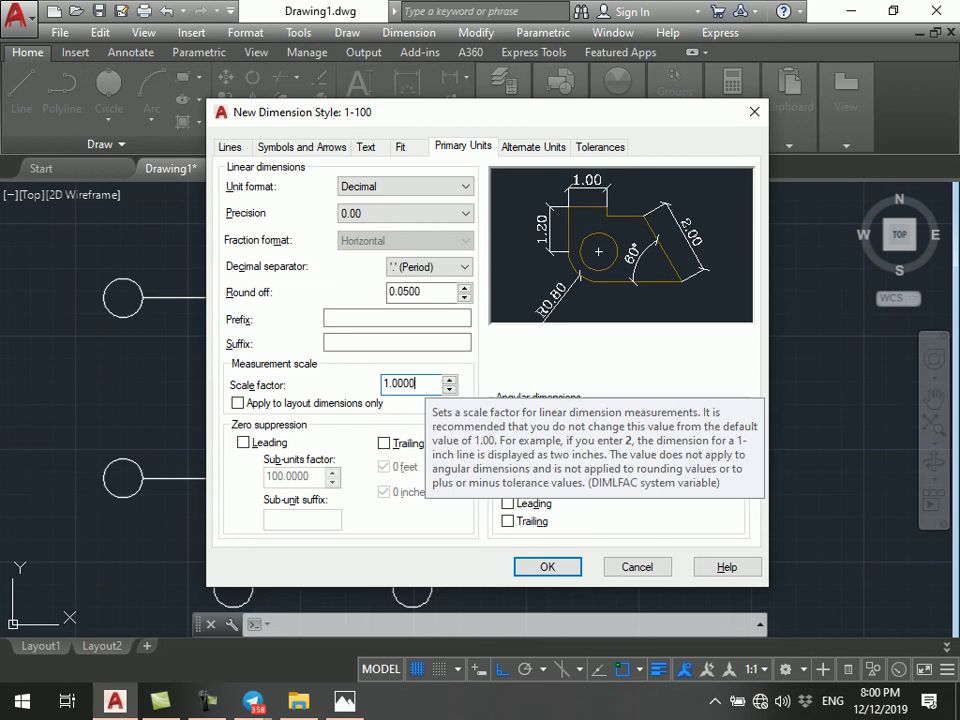
left_click(230, 147)
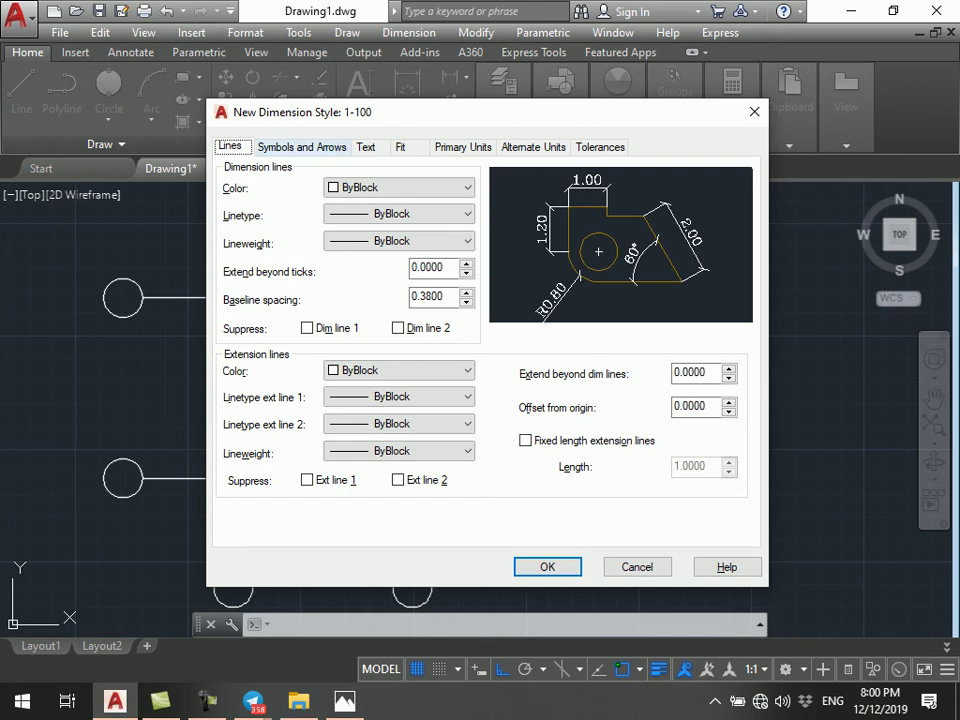
- Review and save the 1-100 dimension style, make it current, and close the manager
key("ctrl+Tab")
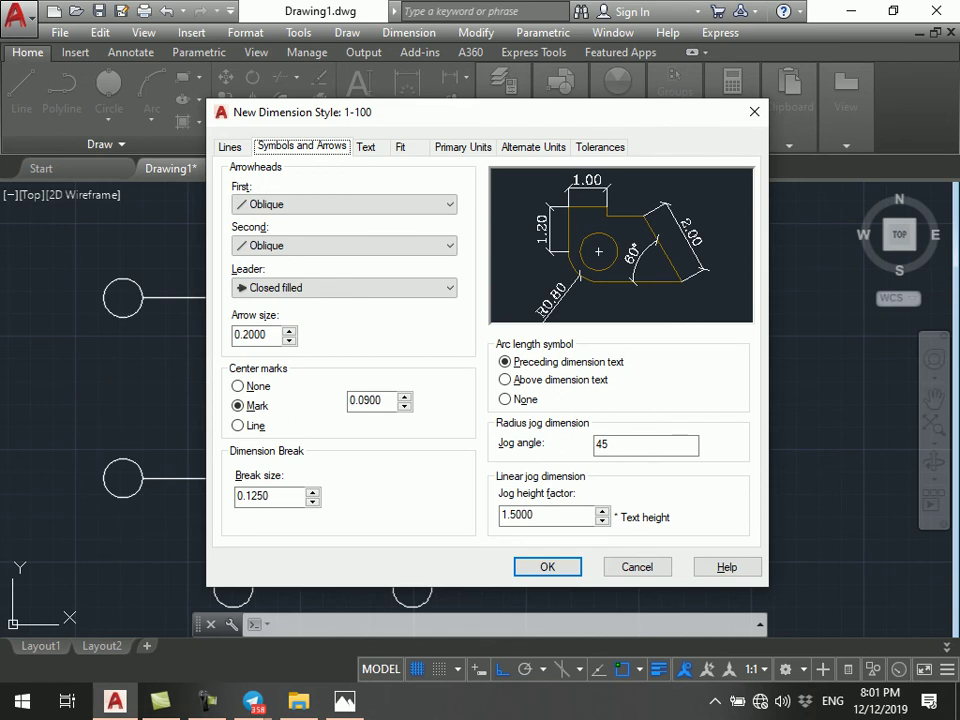
left_click(366, 146)
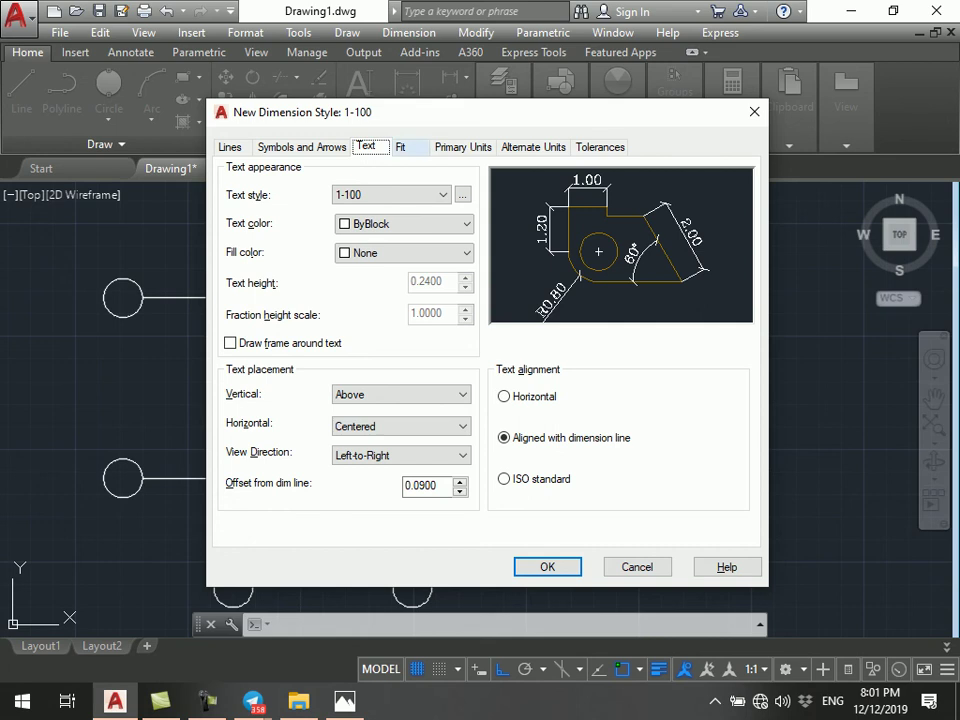
left_click(463, 146)
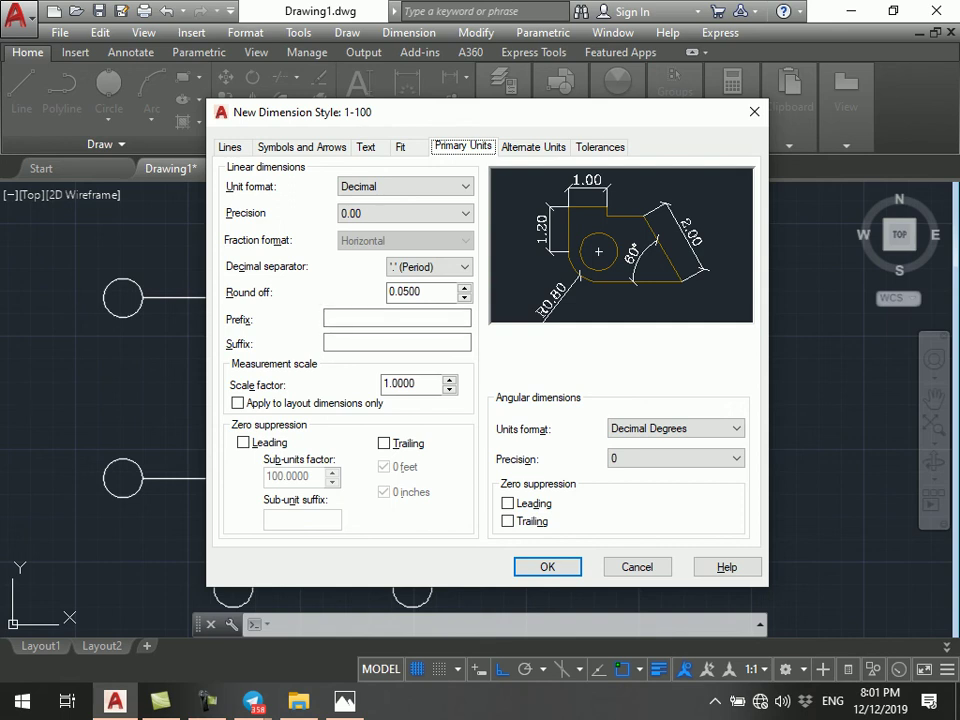
key("Return")
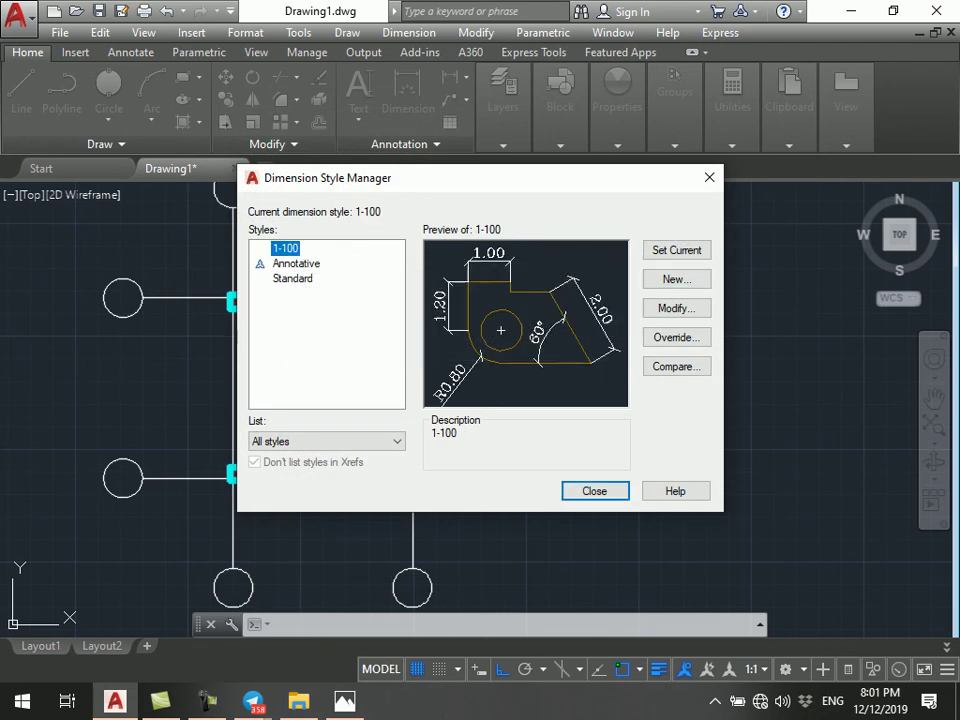
left_click(677, 250)
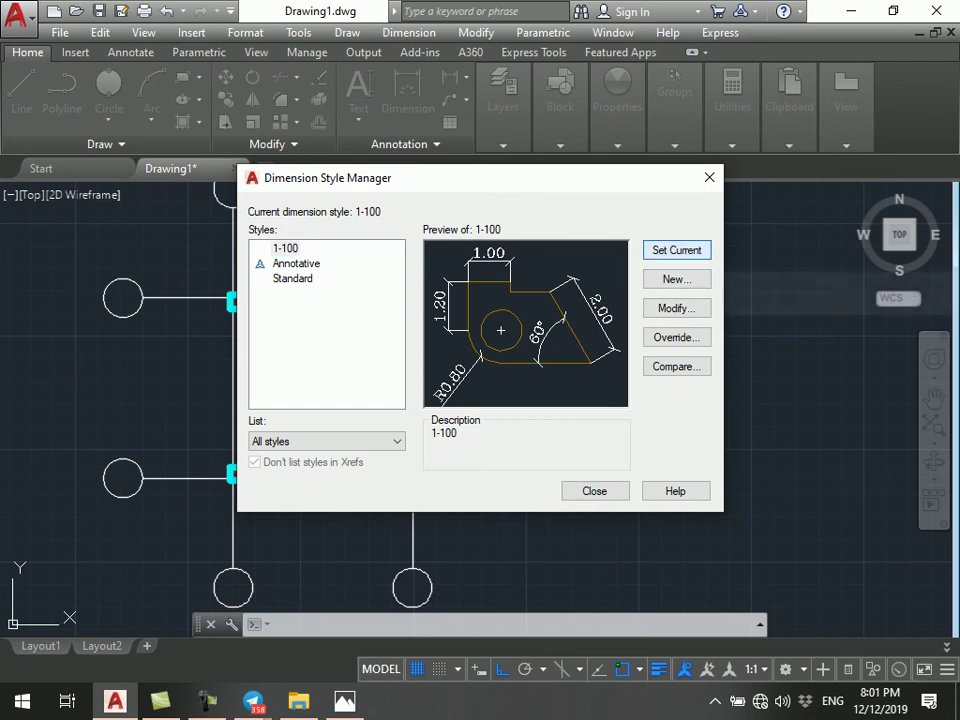
left_click(594, 490)
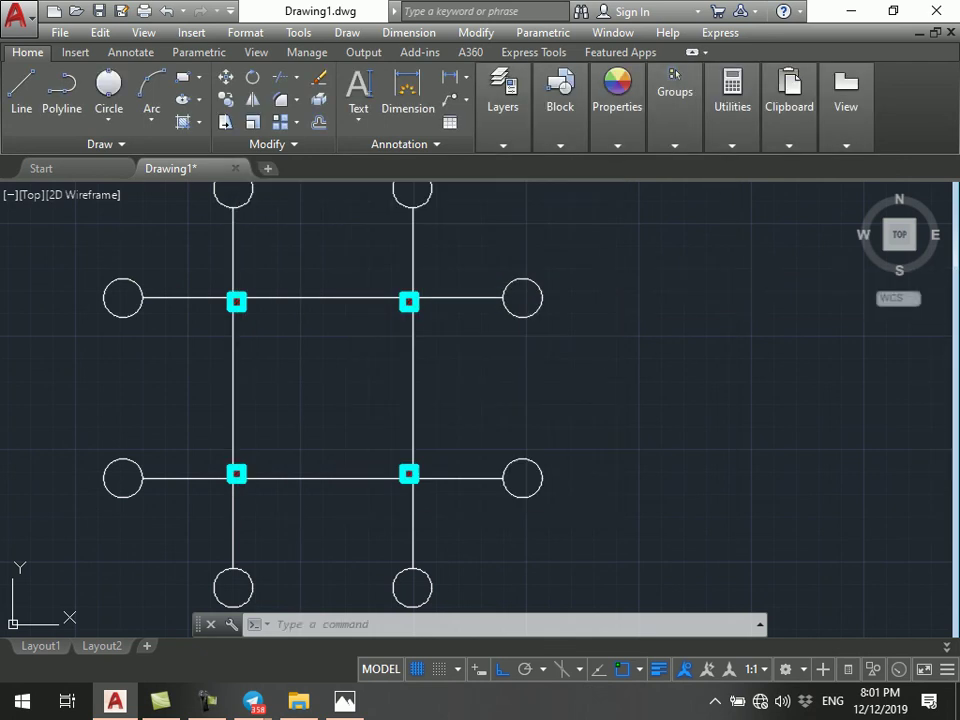
- Adjust the view and start a linear dimension with DLI
middle_click_drag(364, 300, 366, 354)
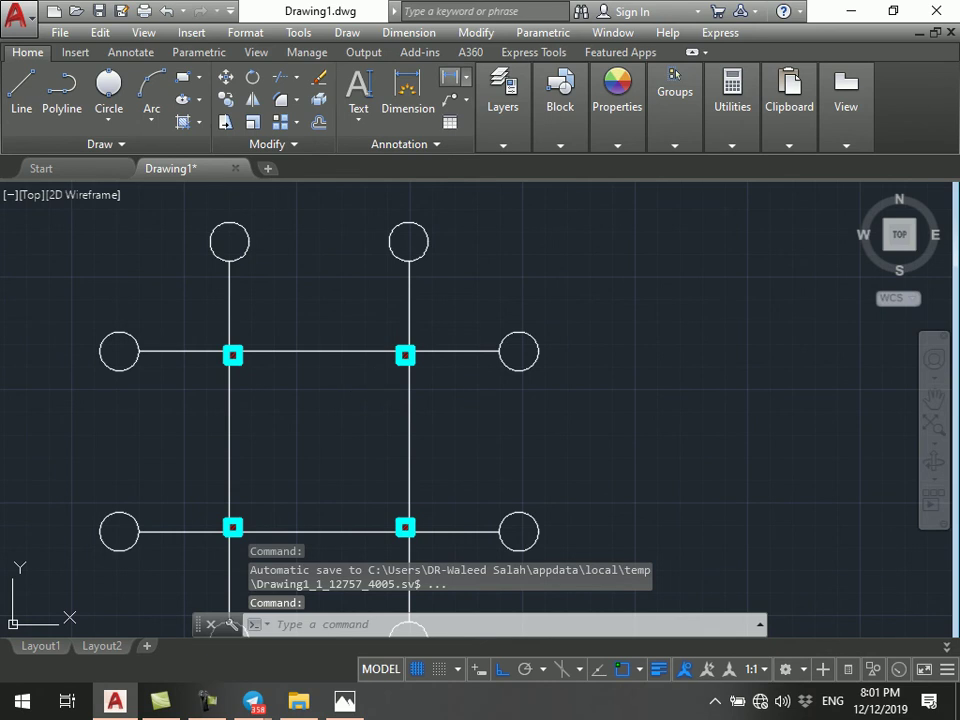
scroll(257, 261, "up", 2)
type("dli")
key("Return")
- Dimension the 4.00 distance between the two vertical lines, placed above the horizontal line
left_click(209, 345)
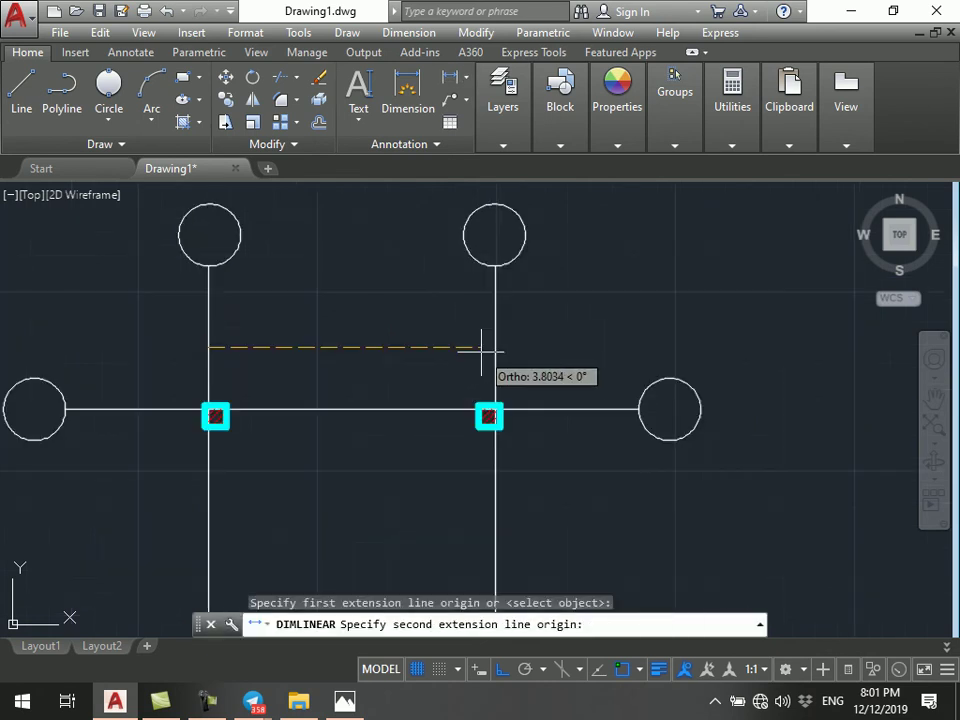
key("Escape")
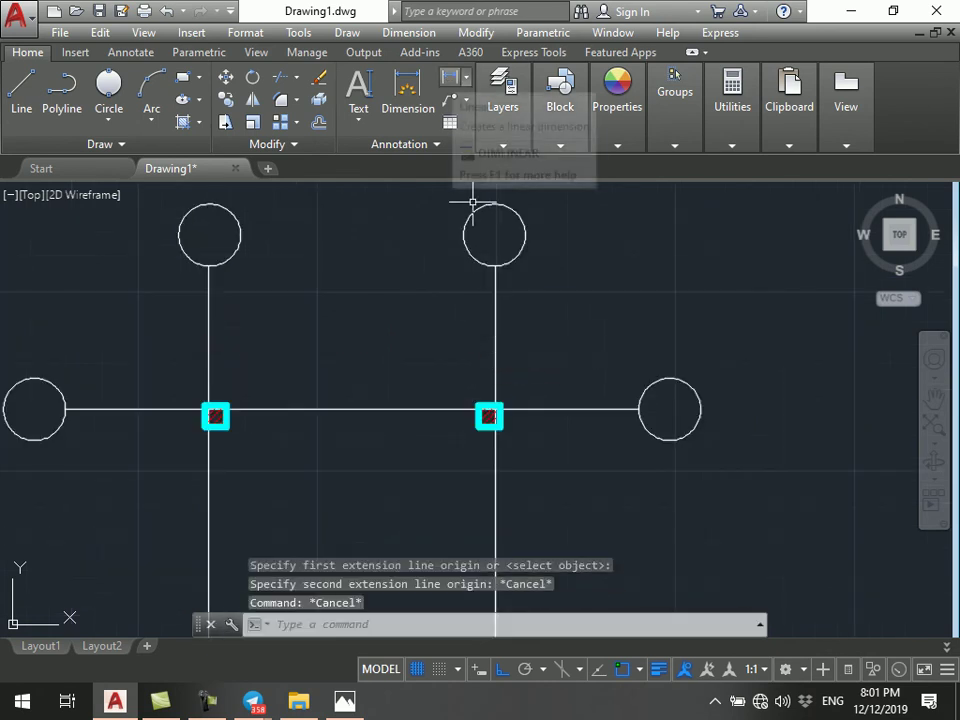
mouse_move(450, 78)
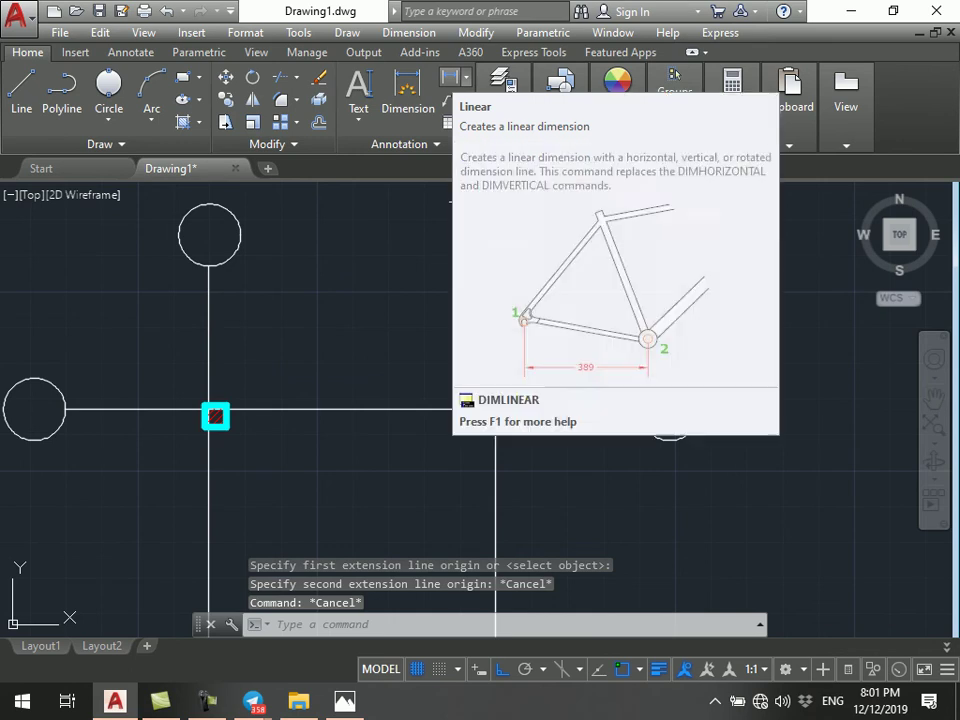
key("Return")
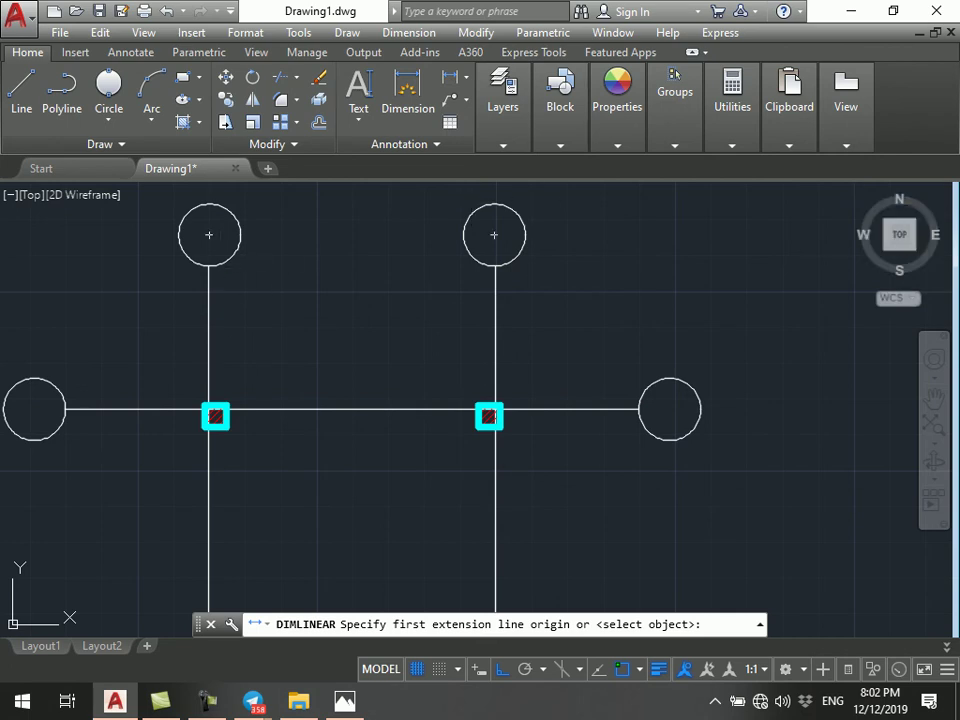
left_click(208, 347)
left_click(494, 347)
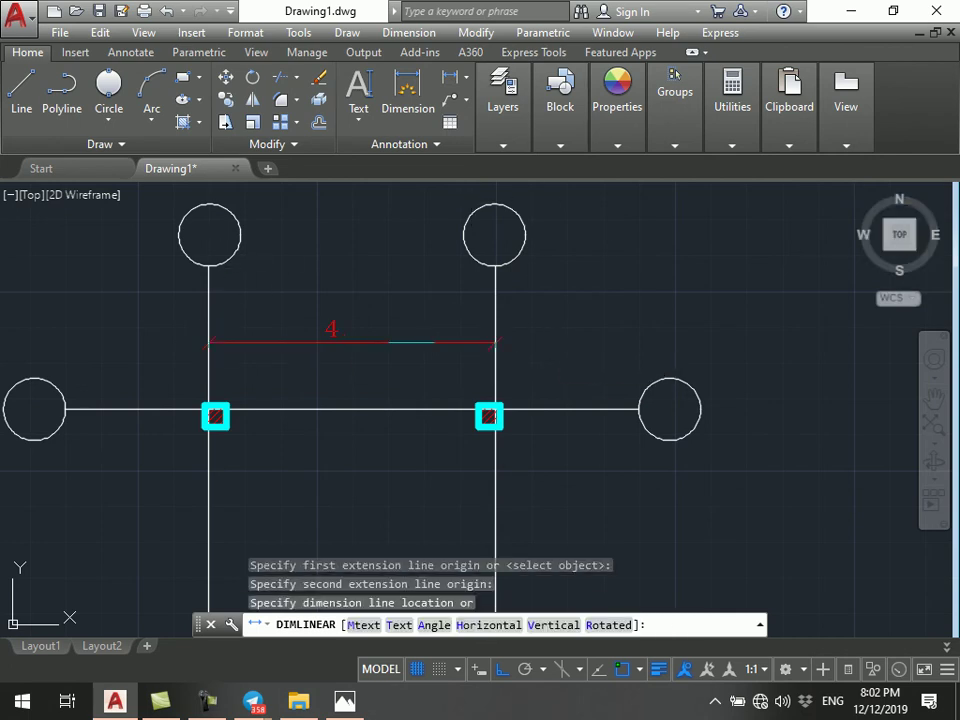
left_click(310, 343)
scroll(304, 305, "up", 2)
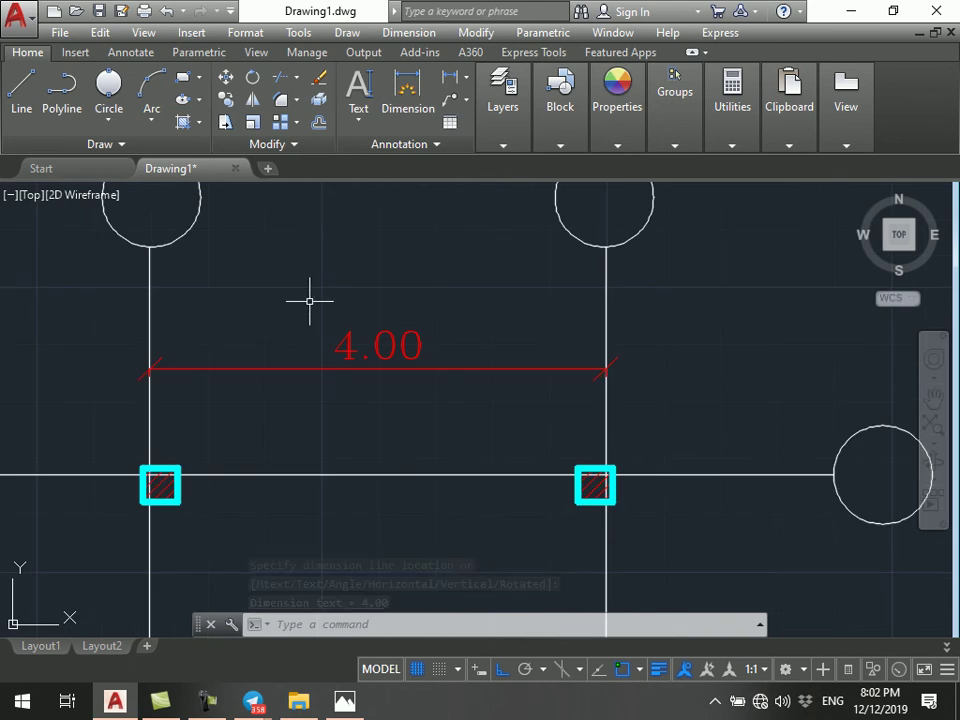
- Recolour the 4.00 dimension to yellow through the Properties colour list
scroll(310, 300, "up", 2)
left_click(310, 300)
left_click(193, 448)
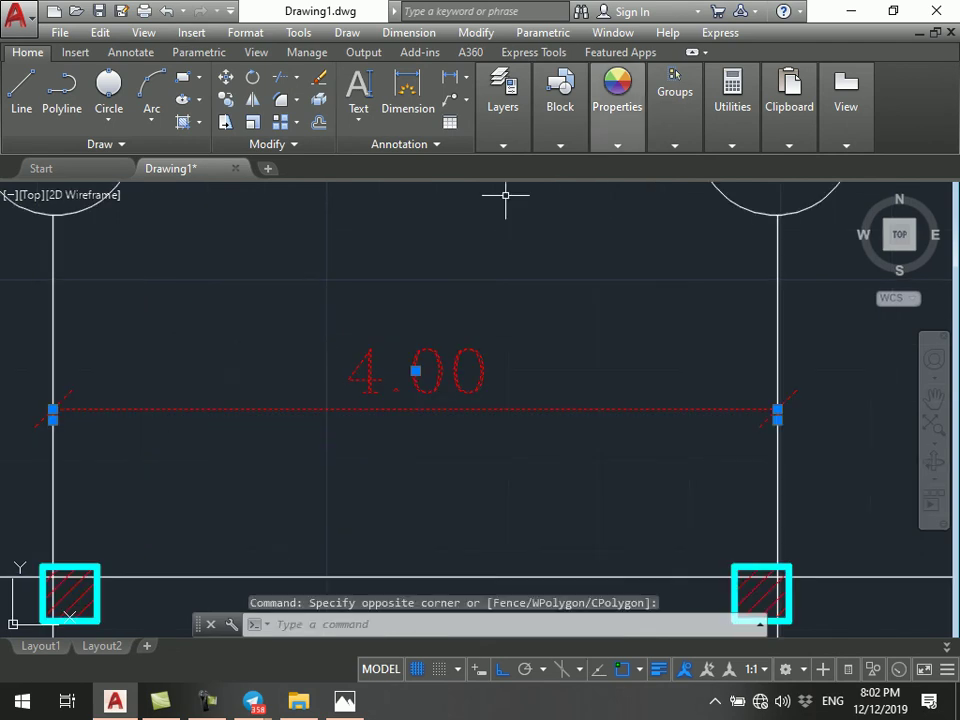
left_click(617, 100)
left_click(750, 166)
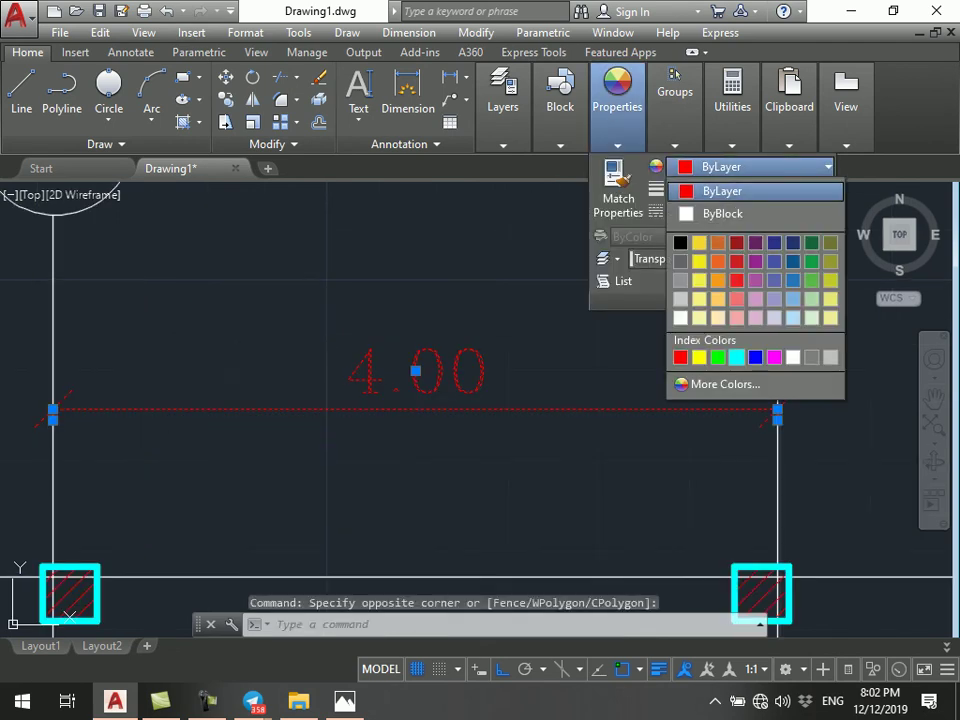
left_click(755, 357)
left_click(750, 166)
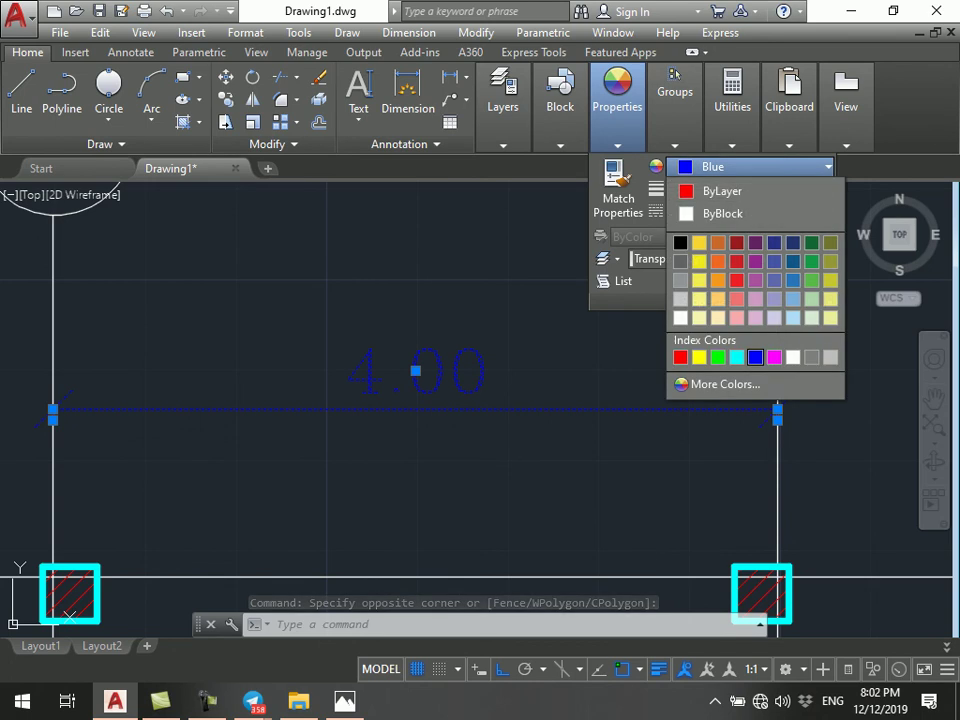
left_click(700, 356)
key("Escape")
key("Escape")
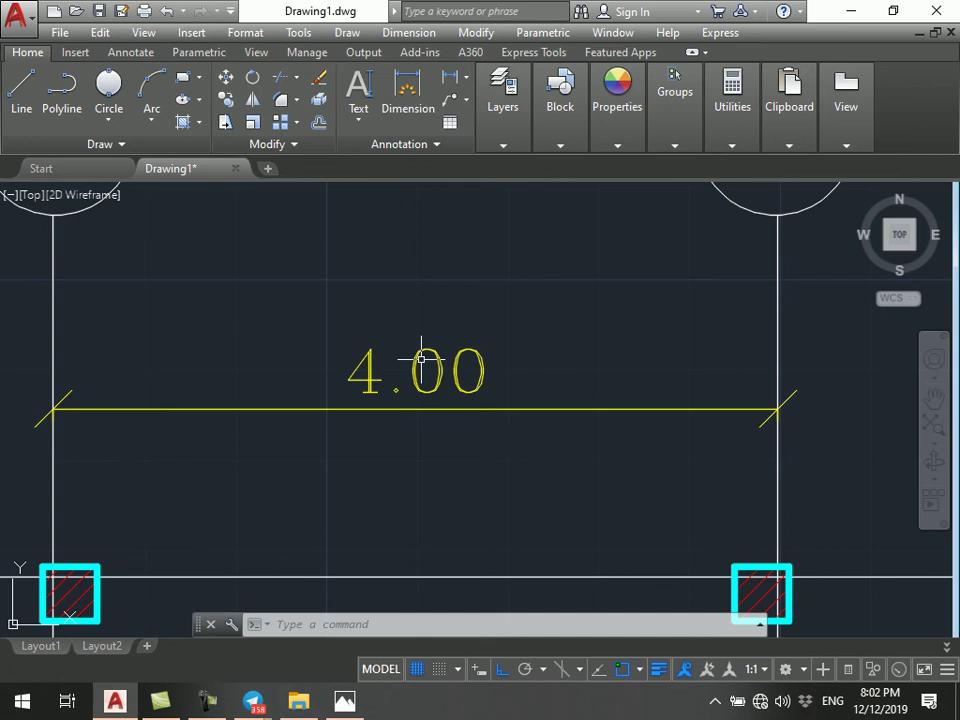
- Switch to Photos showing the scanned floor plan photo_2019-12-12_19-14-50.jpg
left_click(207, 700)
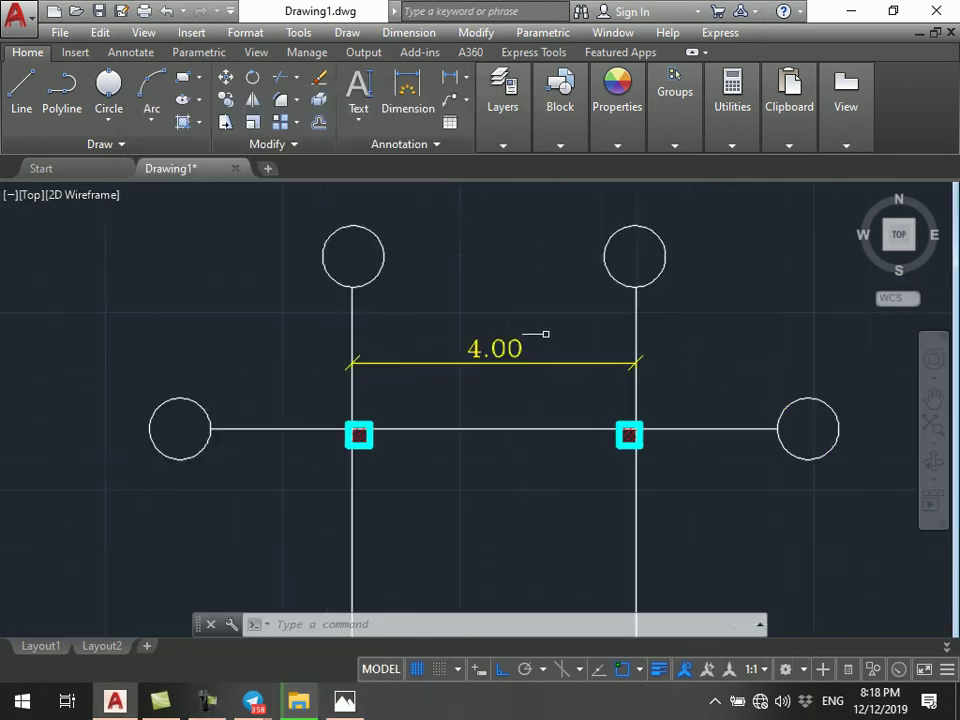
scroll(545, 334, "down", 4)
scroll(548, 339, "up", 2)
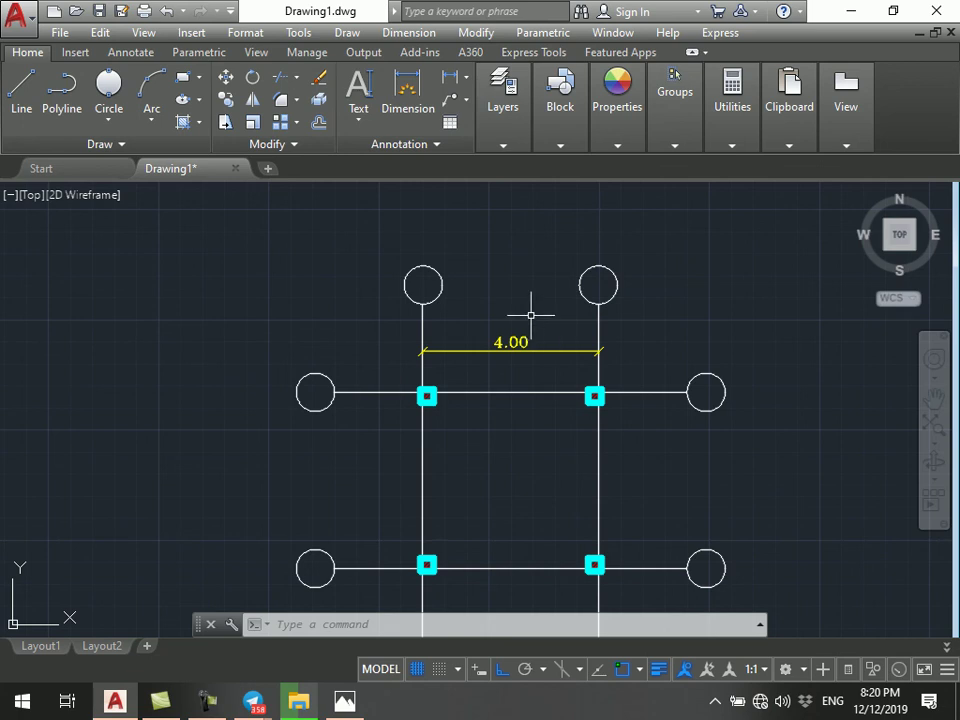
left_click(344, 700)
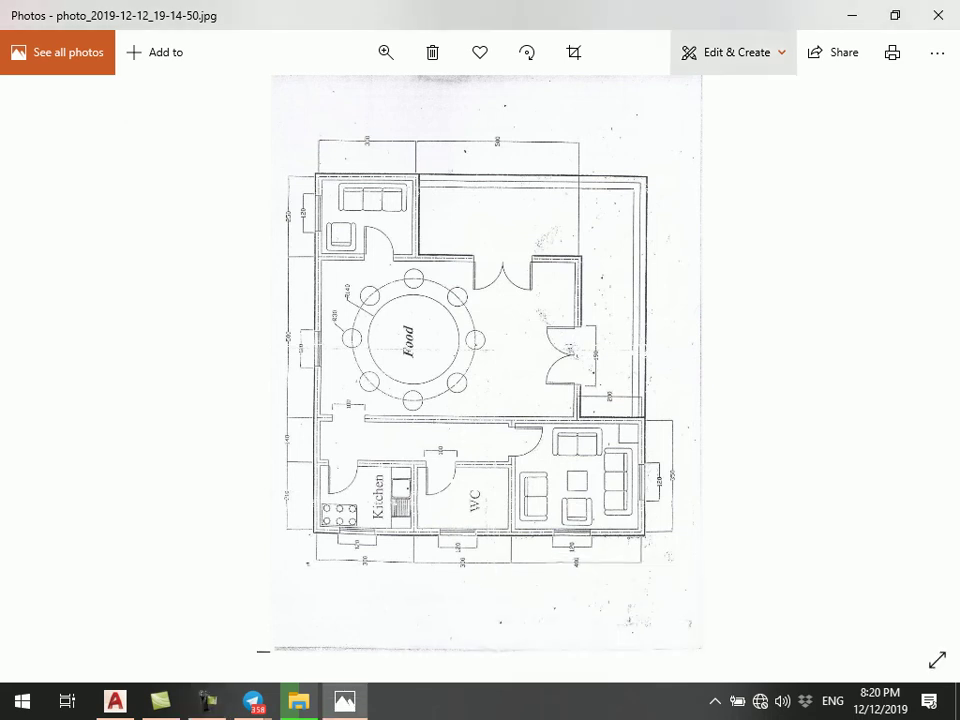
- Rotate the scanned floor plan through four quarter turns, back to its original orientation
left_click(527, 52)
left_click(527, 52)
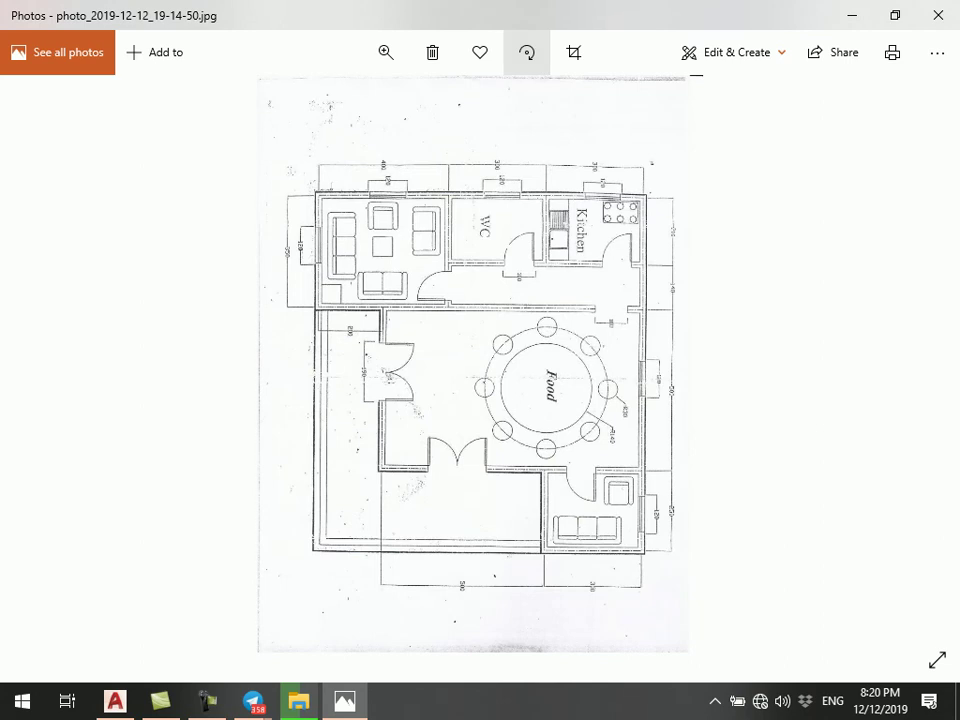
left_click(527, 52)
left_click(527, 52)
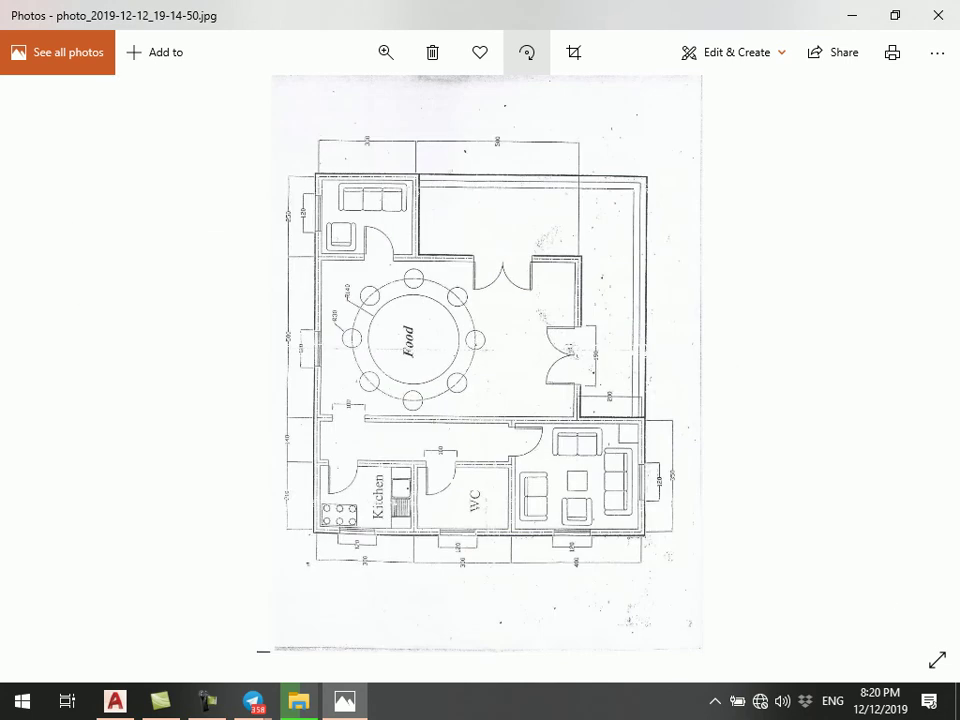
left_click(527, 52)
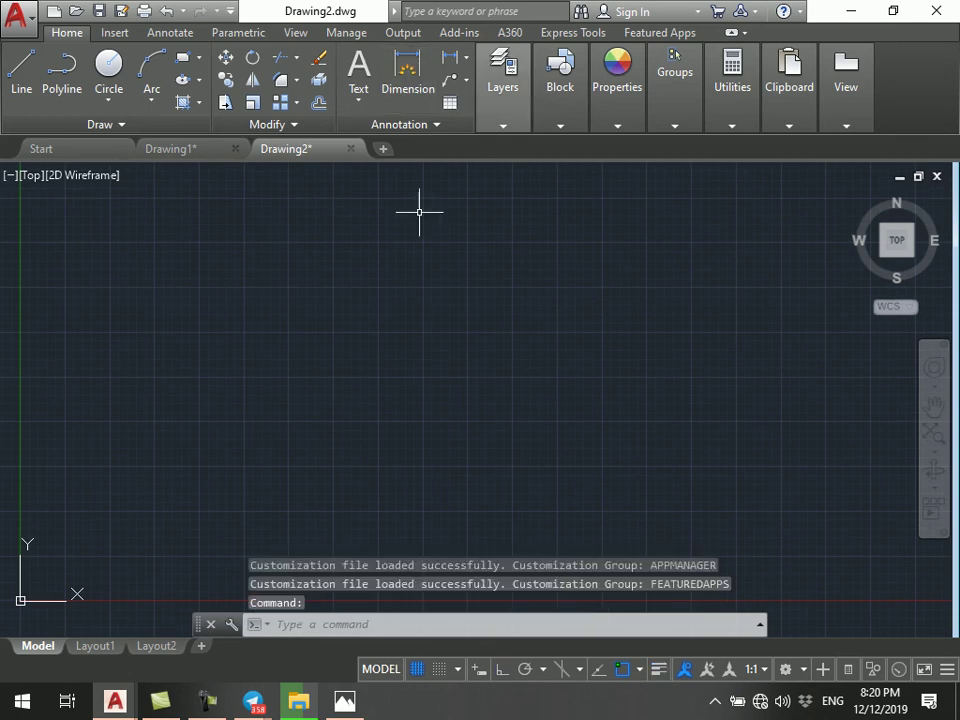
- Add a new layer named A-Wall in the Layer Properties Manager
left_click(503, 95)
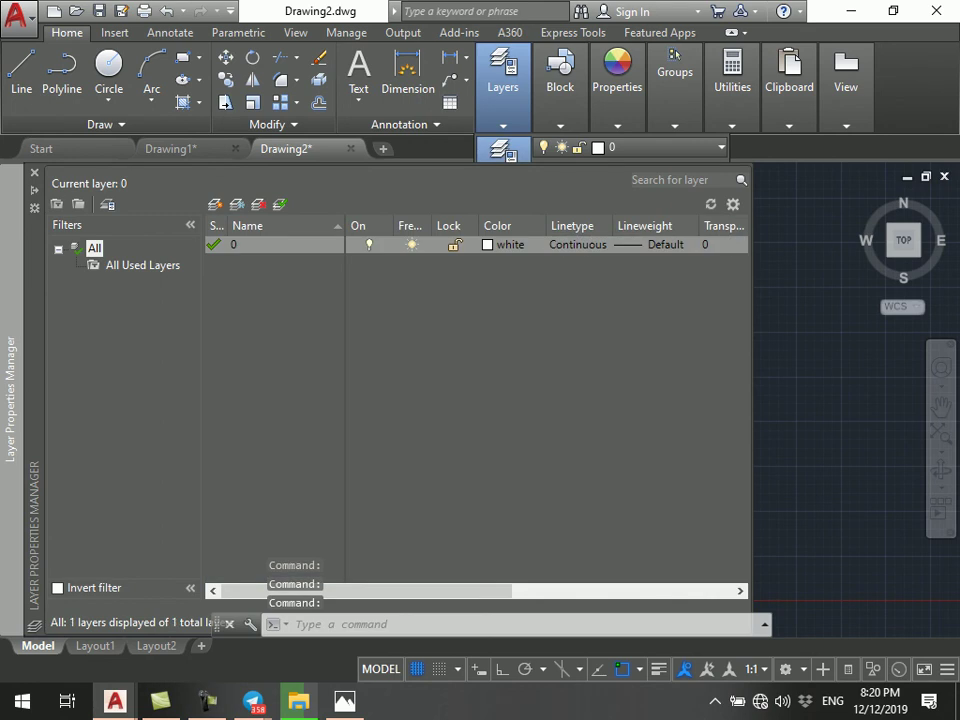
key("alt+n")
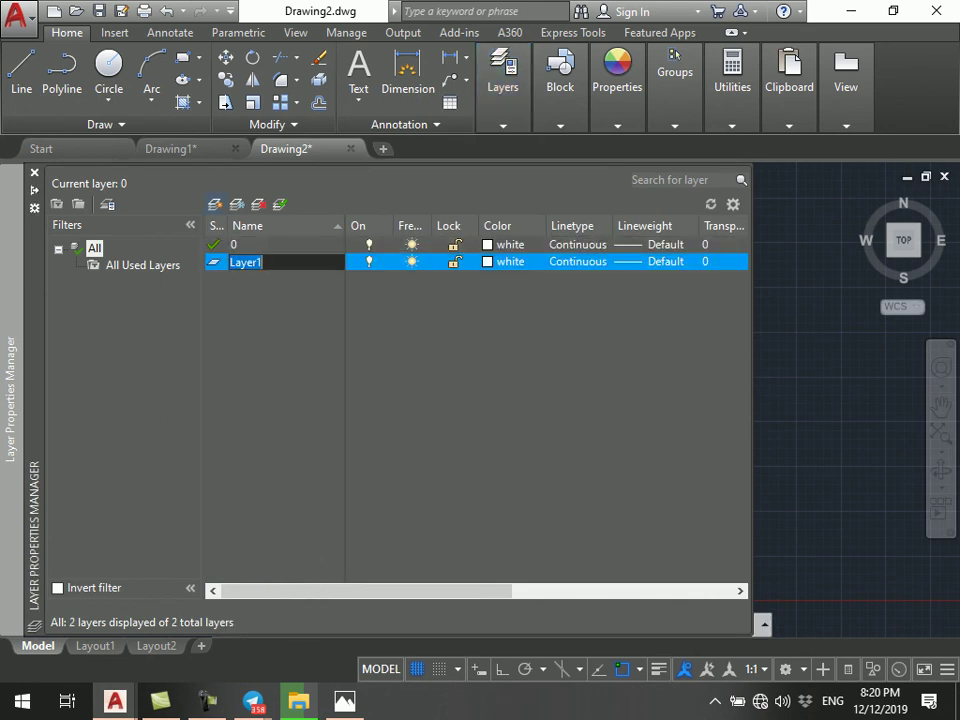
type("A-Wall")
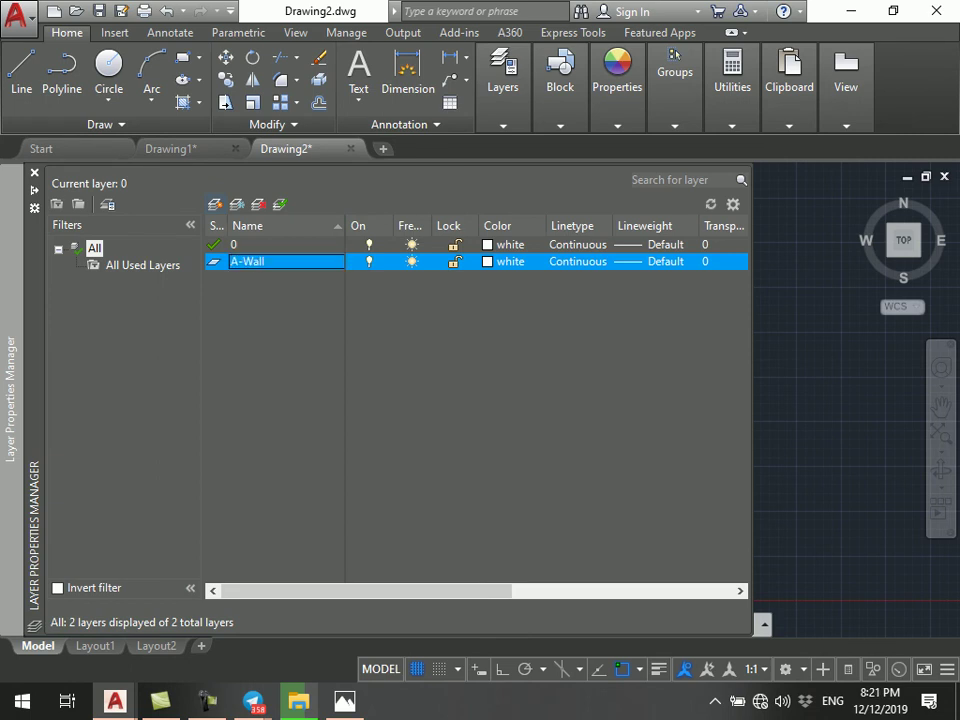
key("Return")
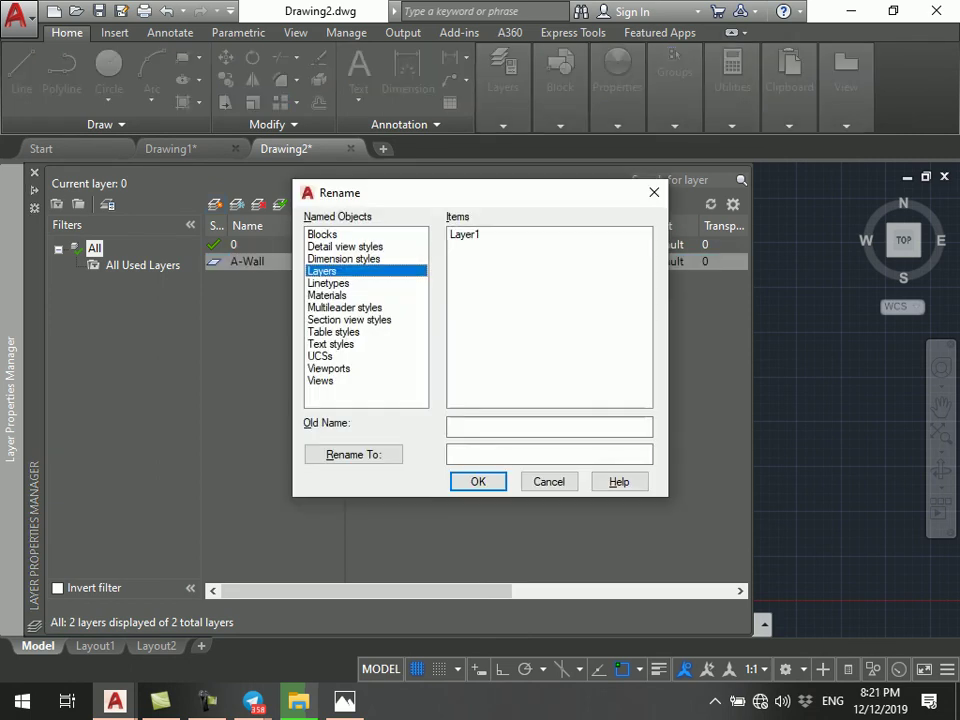
key("Return")
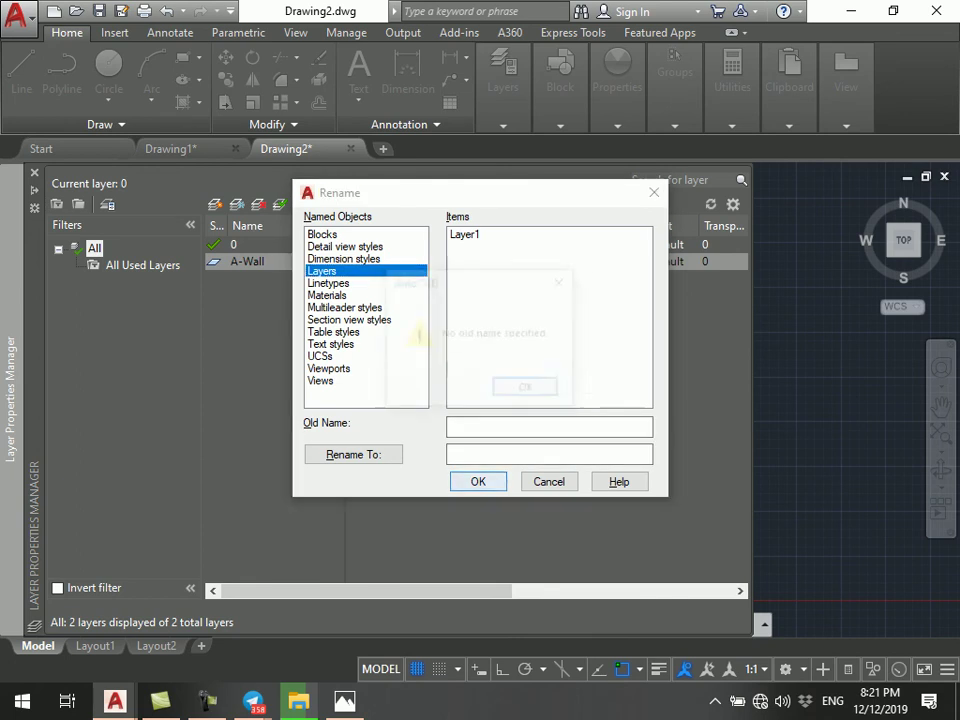
key("Return")
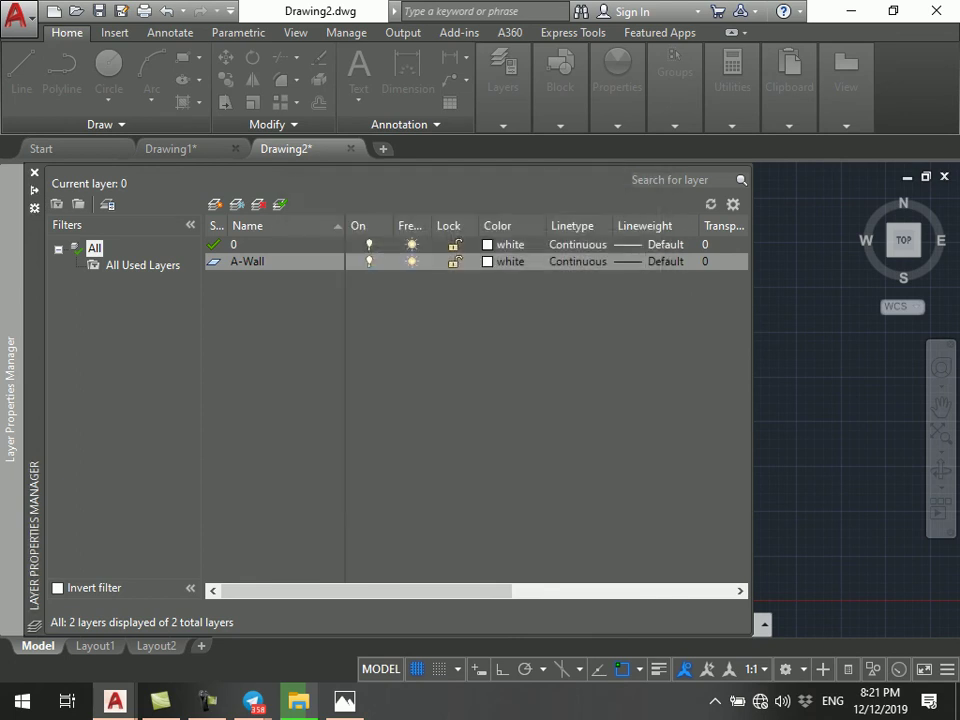
key("Return")
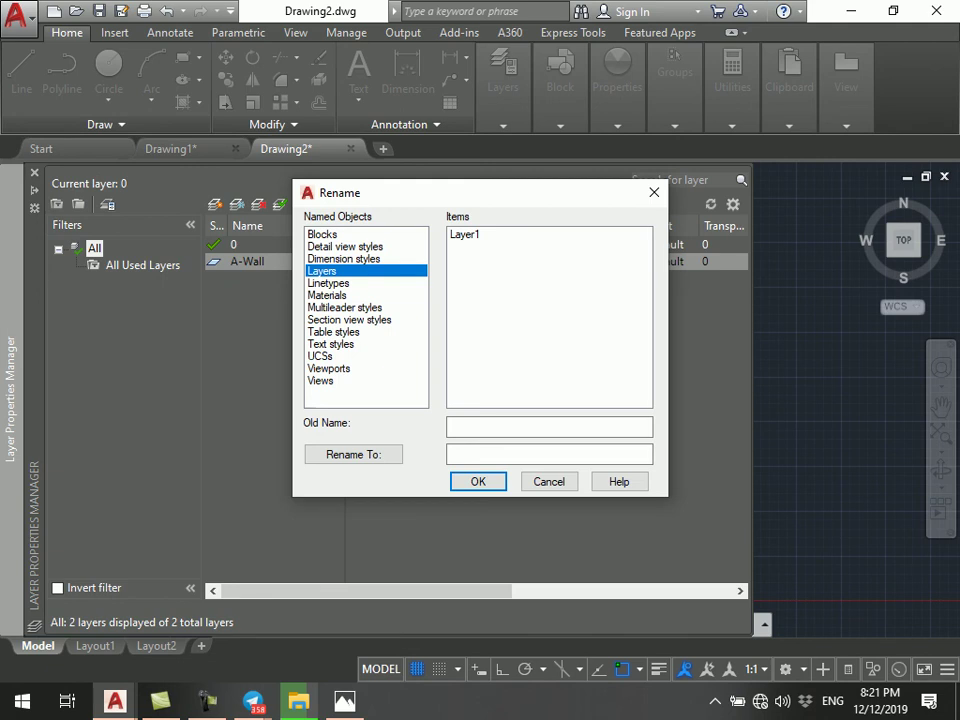
key("Return")
key("Return")
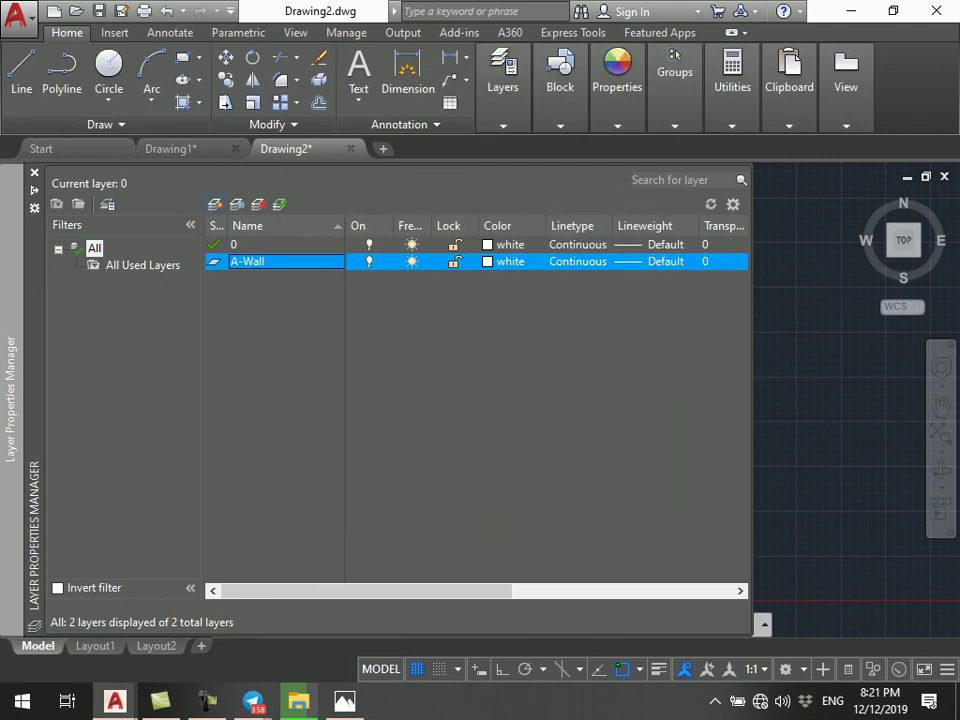
- Add the A-Door and A-Window layers
left_click(215, 204)
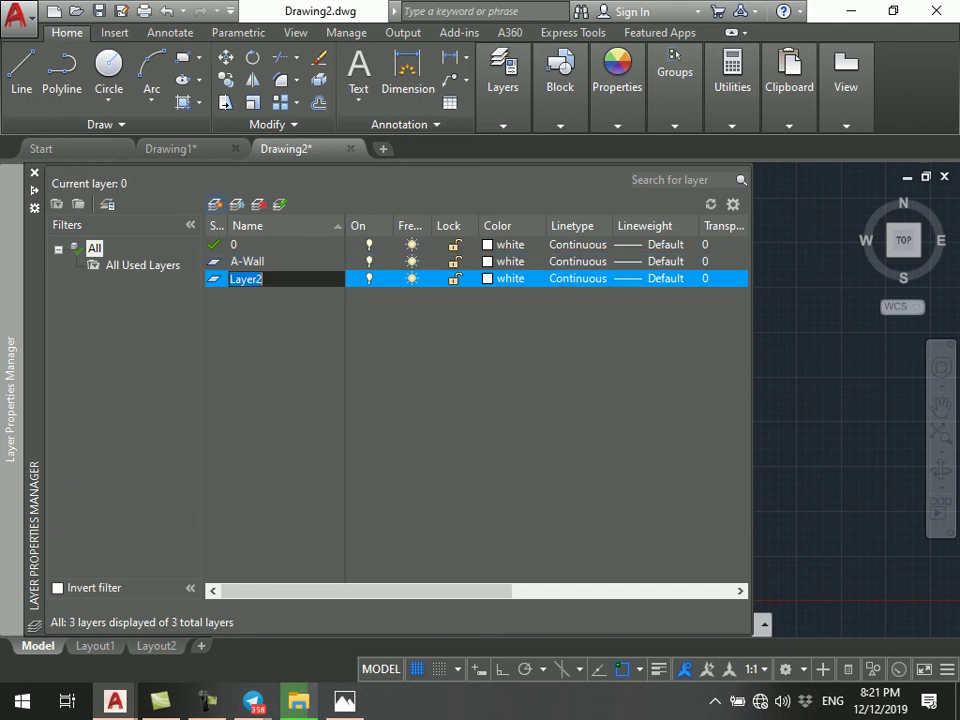
type("A-Door")
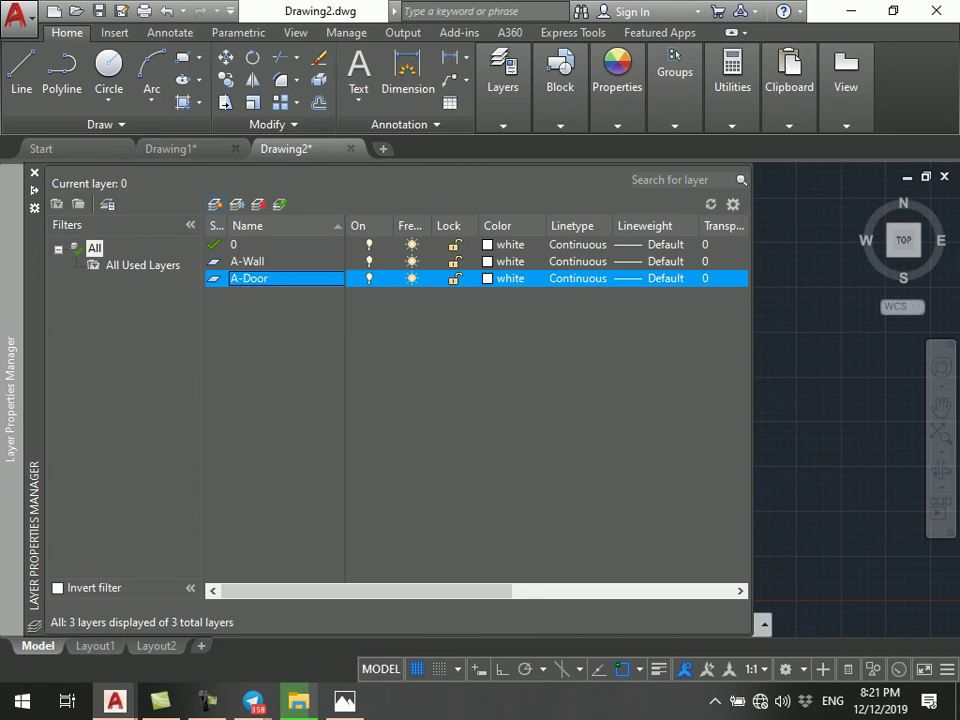
left_click(215, 204)
type("A-Window")
key("Return")
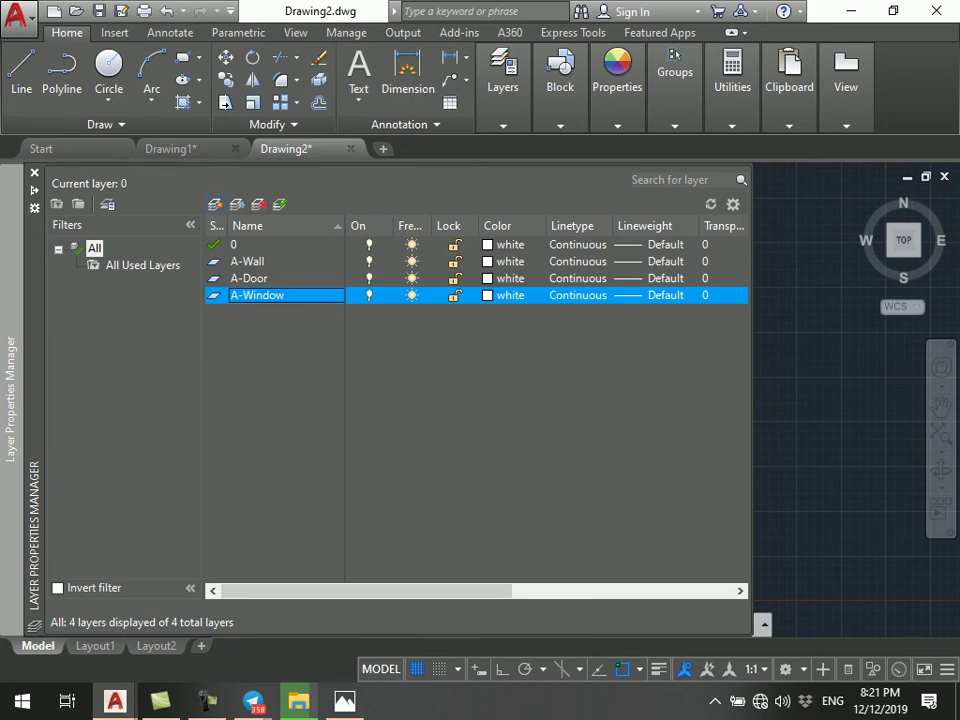
- Add the A-Text, A-DIM and A-Furniture layers
left_click(215, 204)
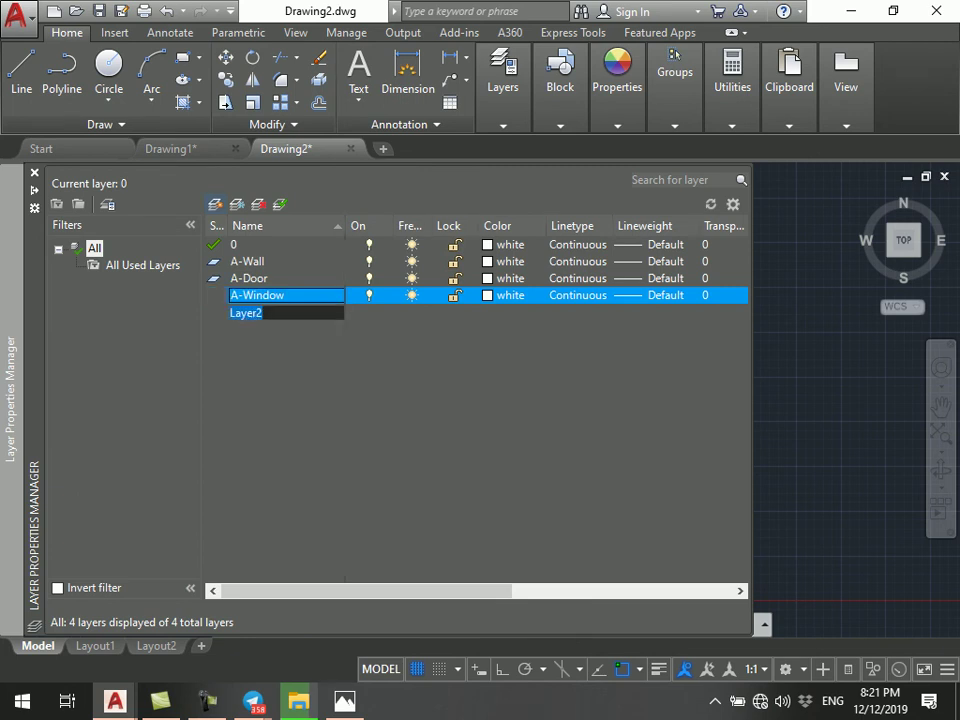
type("A-Text")
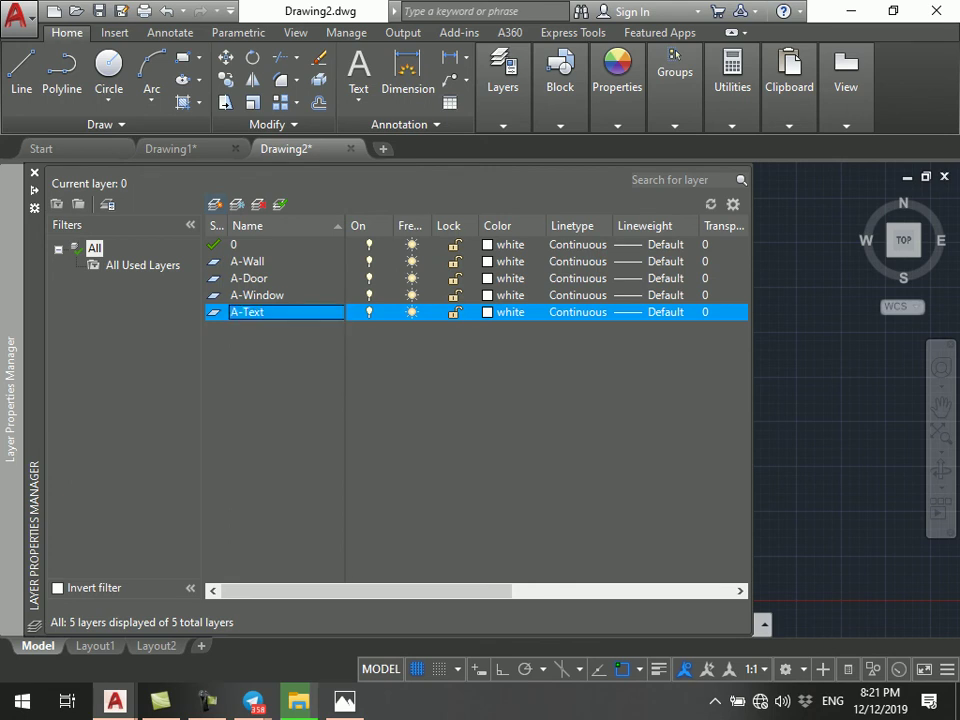
key("Return")
key("Return")
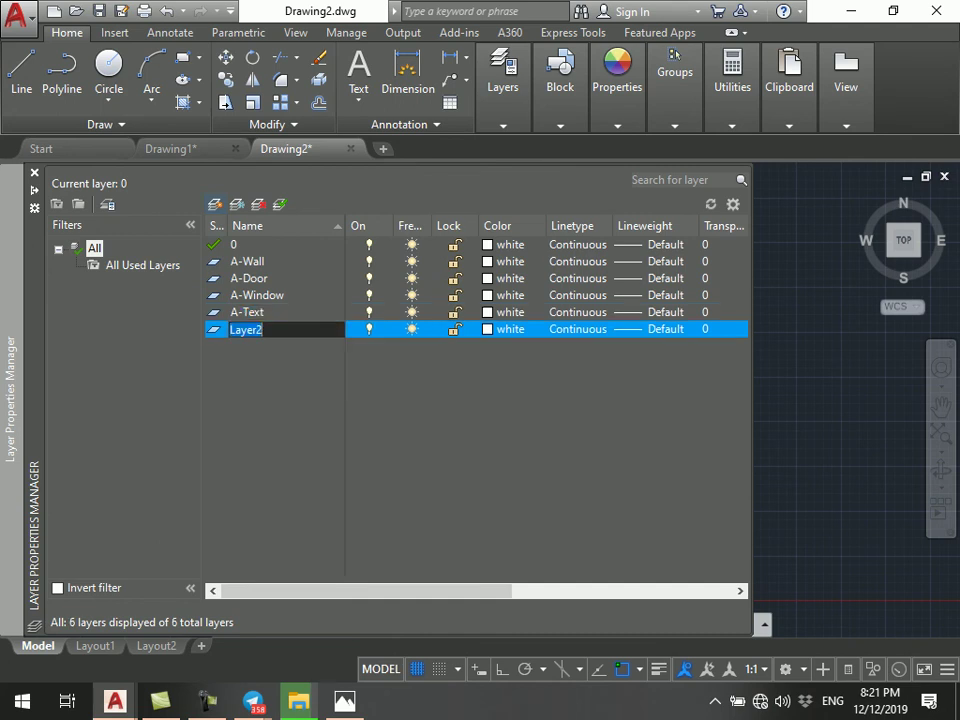
type("A-")
type("DIM")
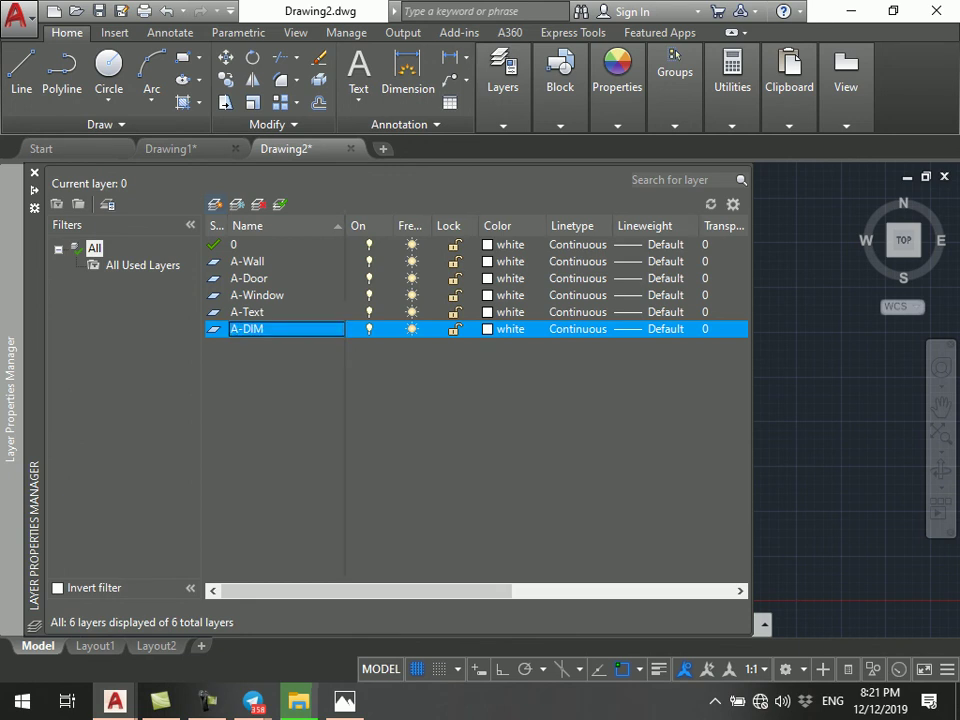
type("A-")
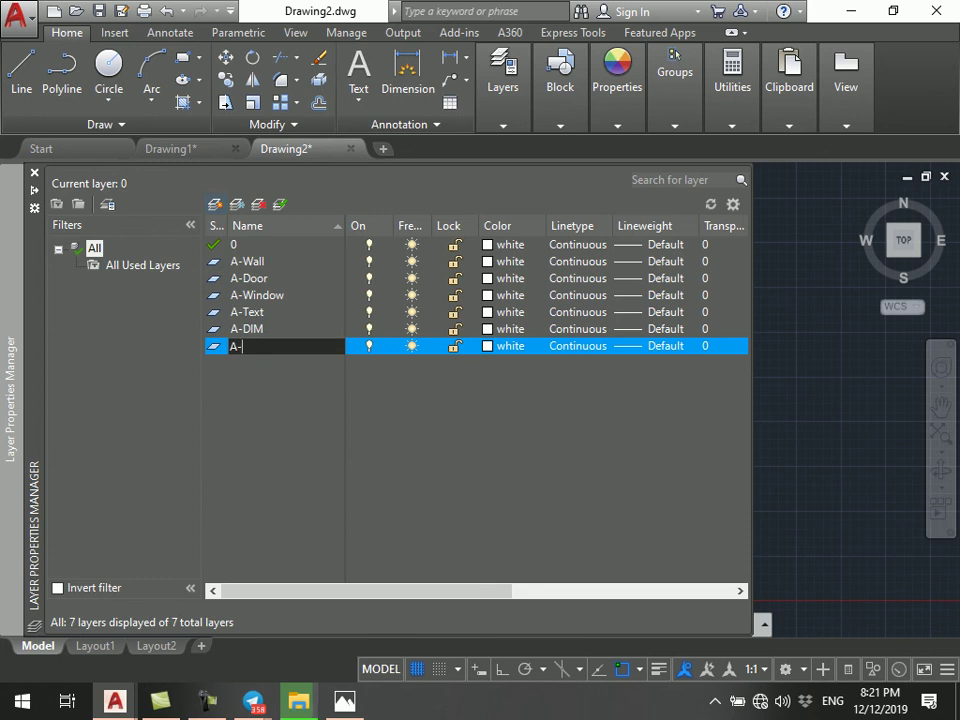
type("Furniture")
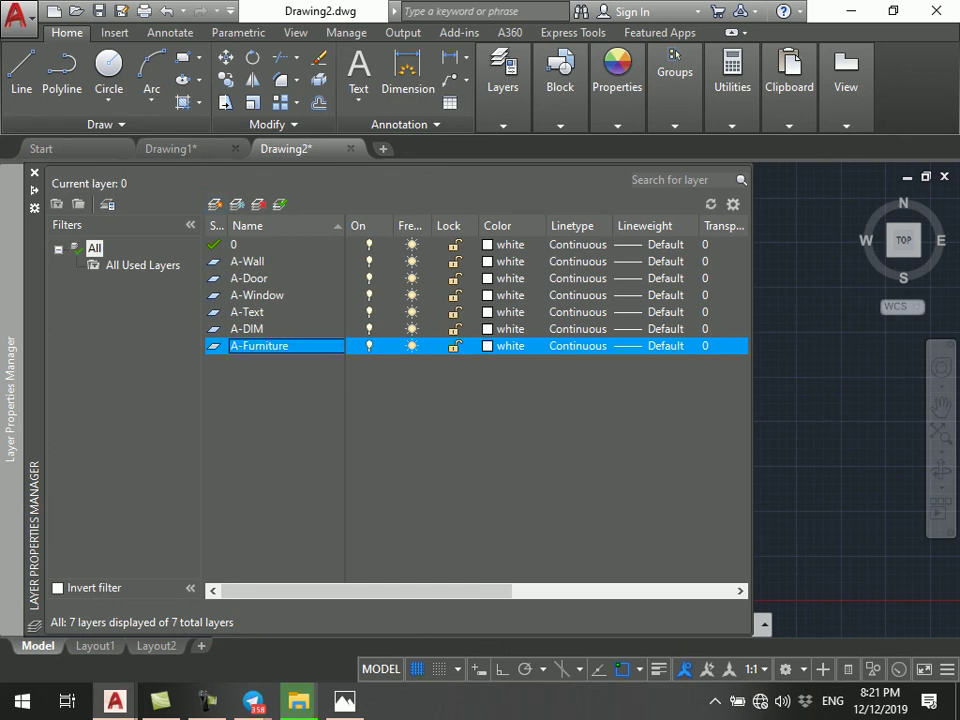
left_click(250, 261)
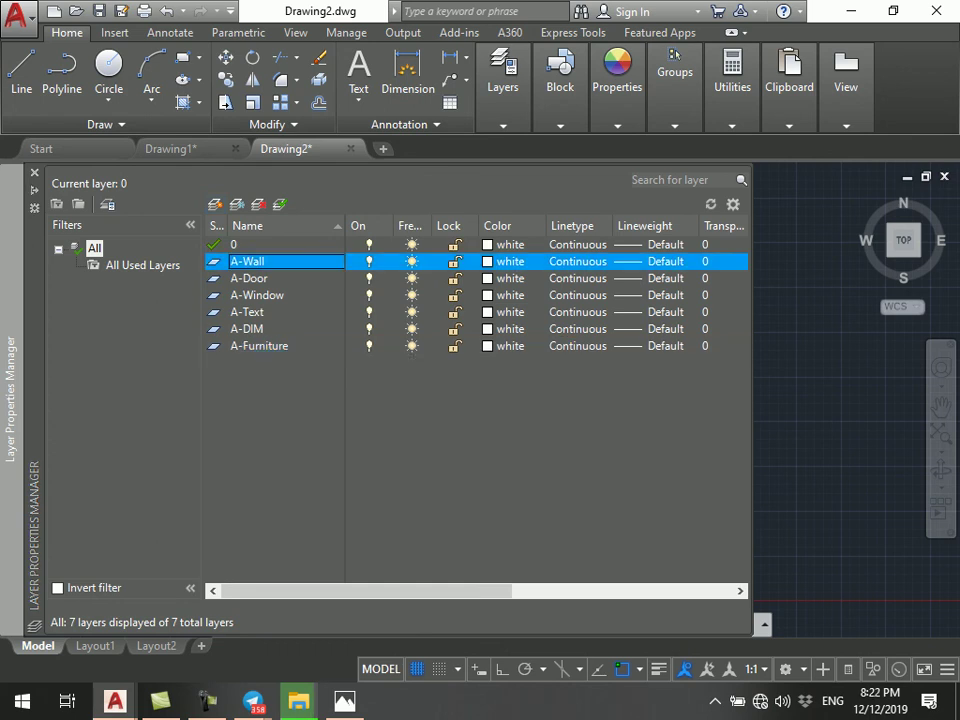
- Give the A-Wall layer yellow colour and 0.20 mm lineweight
left_click(505, 261)
left_click(578, 439)
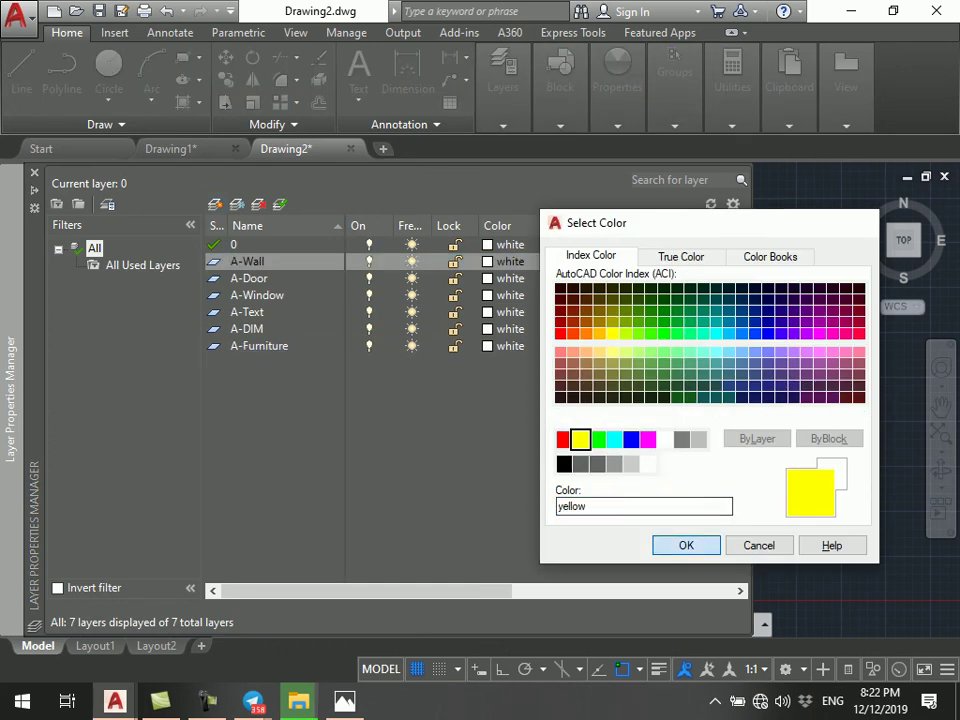
left_click(686, 545)
left_click(660, 261)
left_click(459, 374)
left_click(392, 483)
- Give the A-Door layer magenta colour and 0.13 mm lineweight
left_click(505, 278)
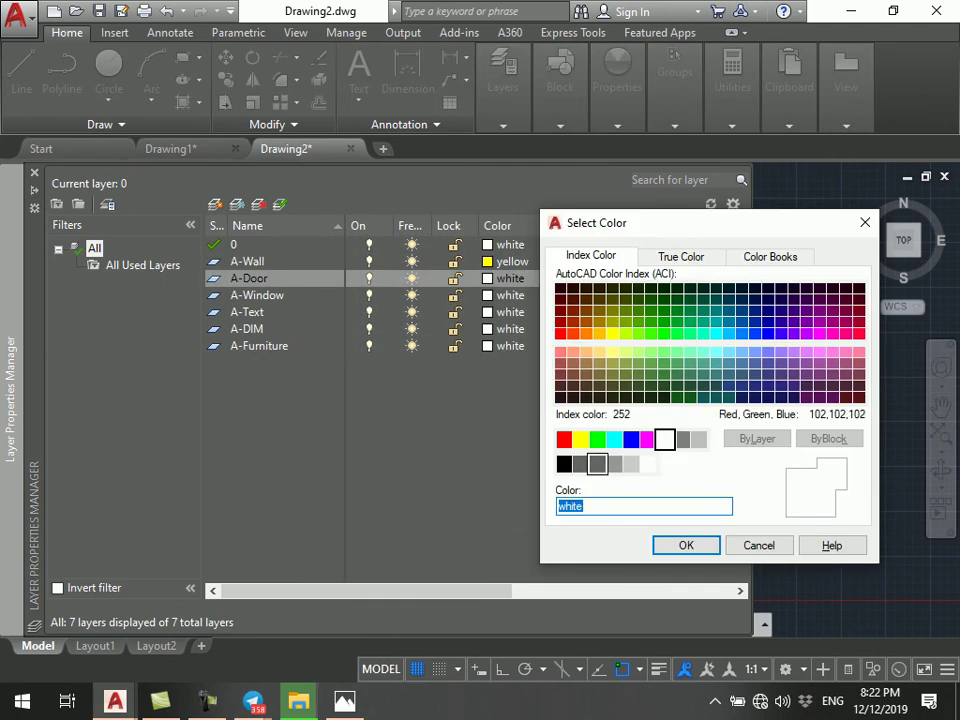
left_click(597, 463)
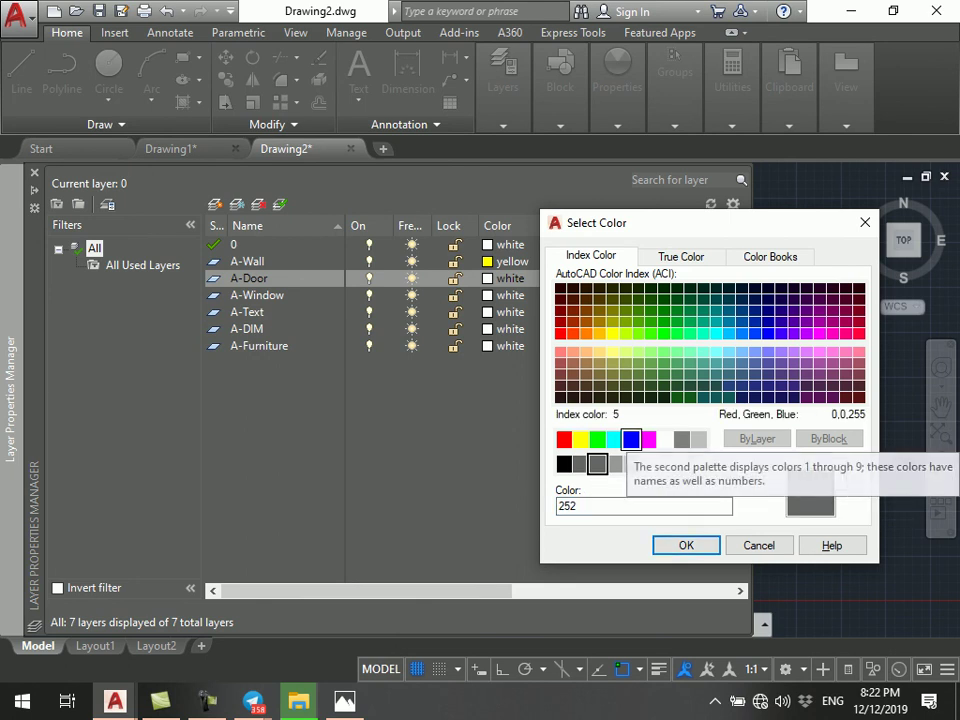
left_click(648, 439)
left_click(686, 545)
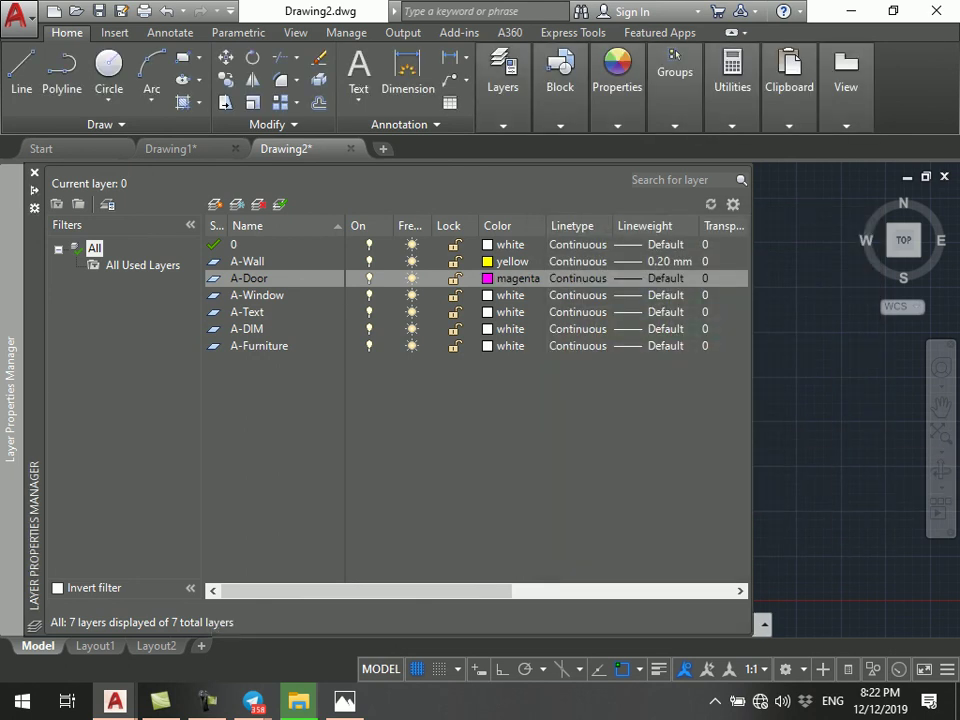
left_click(655, 278)
left_click(459, 299)
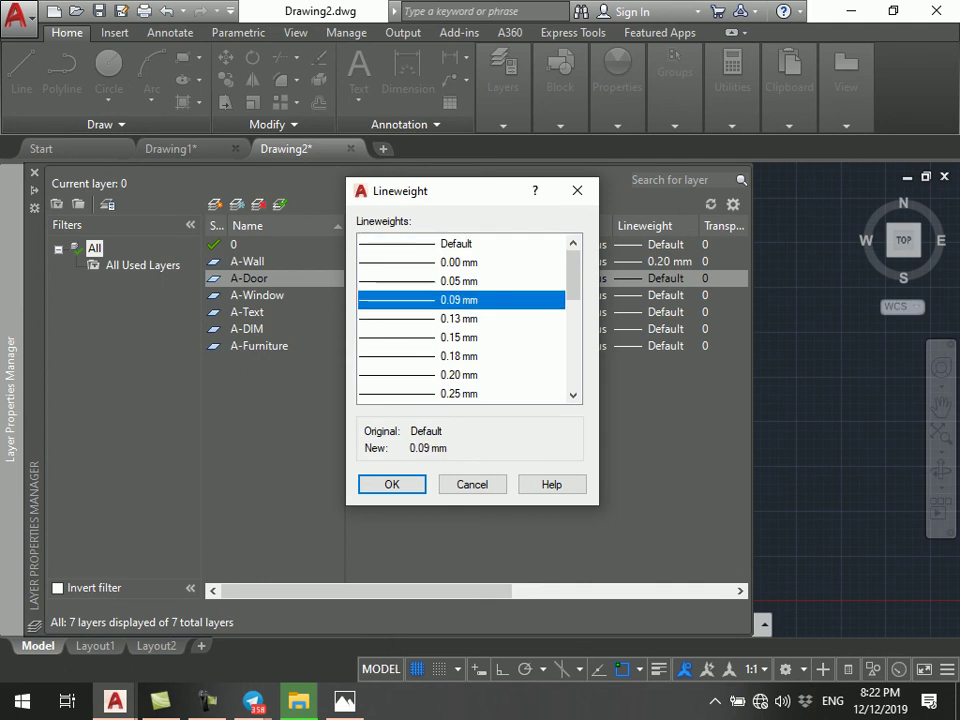
left_click(459, 318)
left_click(391, 484)
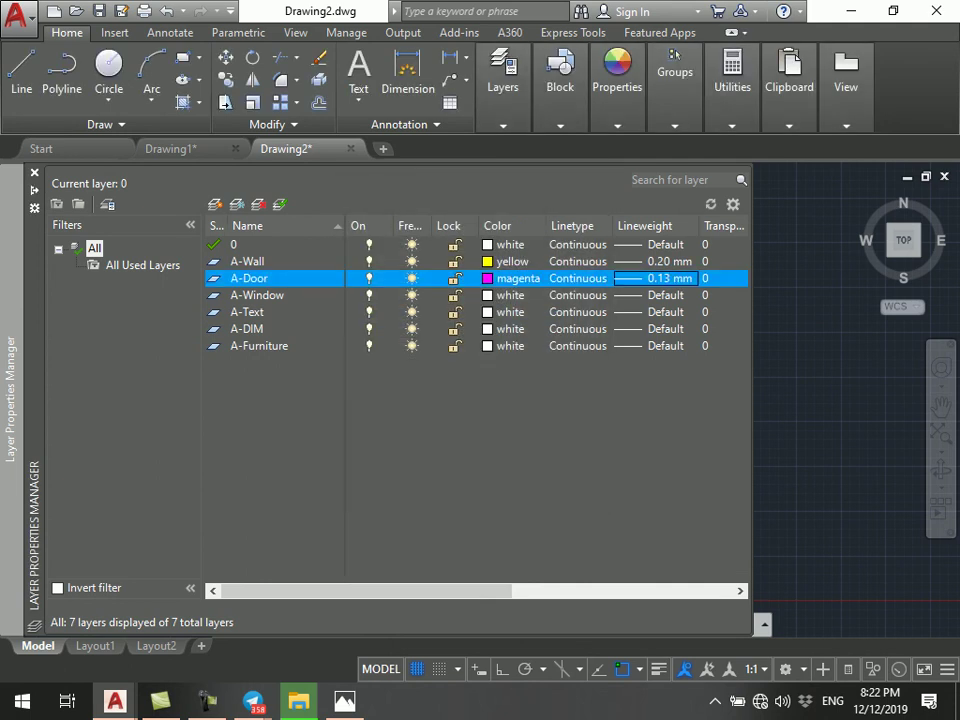
- Give the A-Window layer cyan colour and 0.20 mm lineweight
left_click(513, 295)
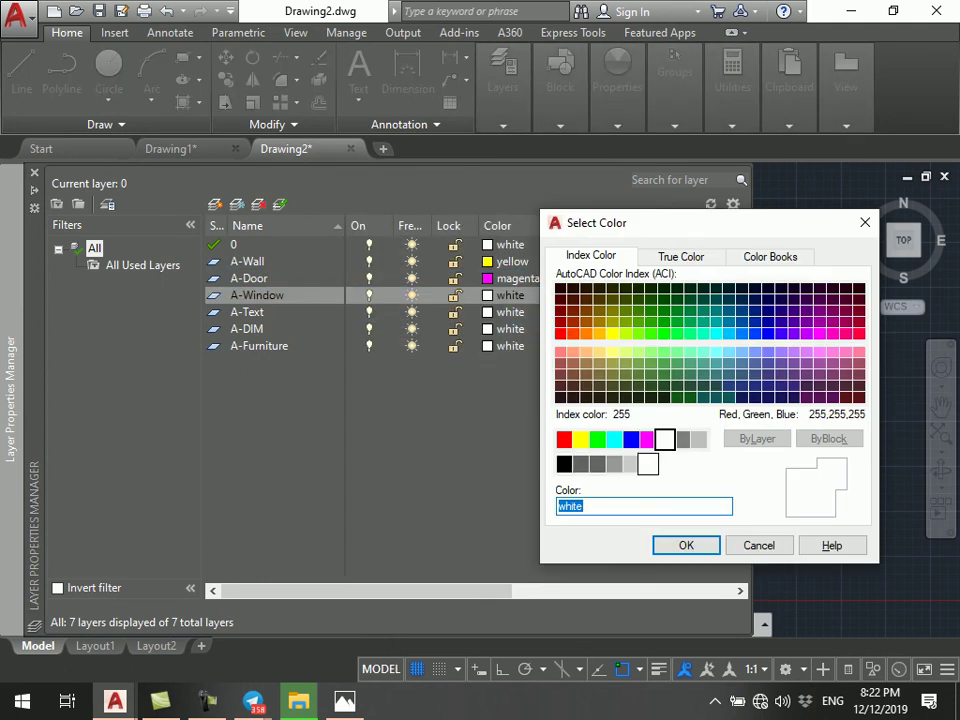
left_click(597, 439)
left_click(614, 439)
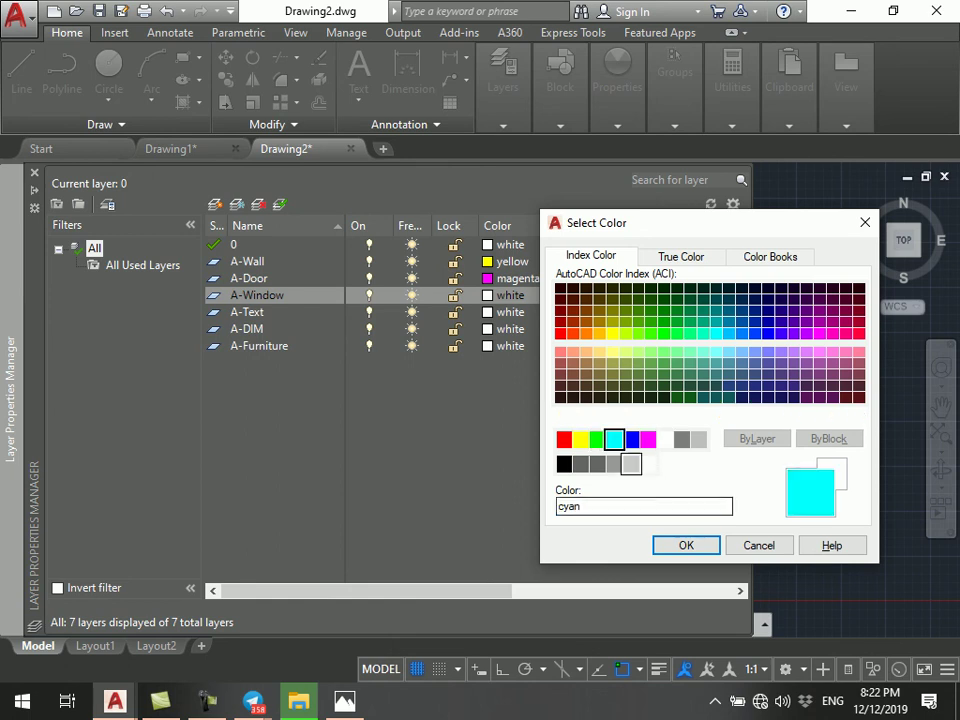
left_click(686, 545)
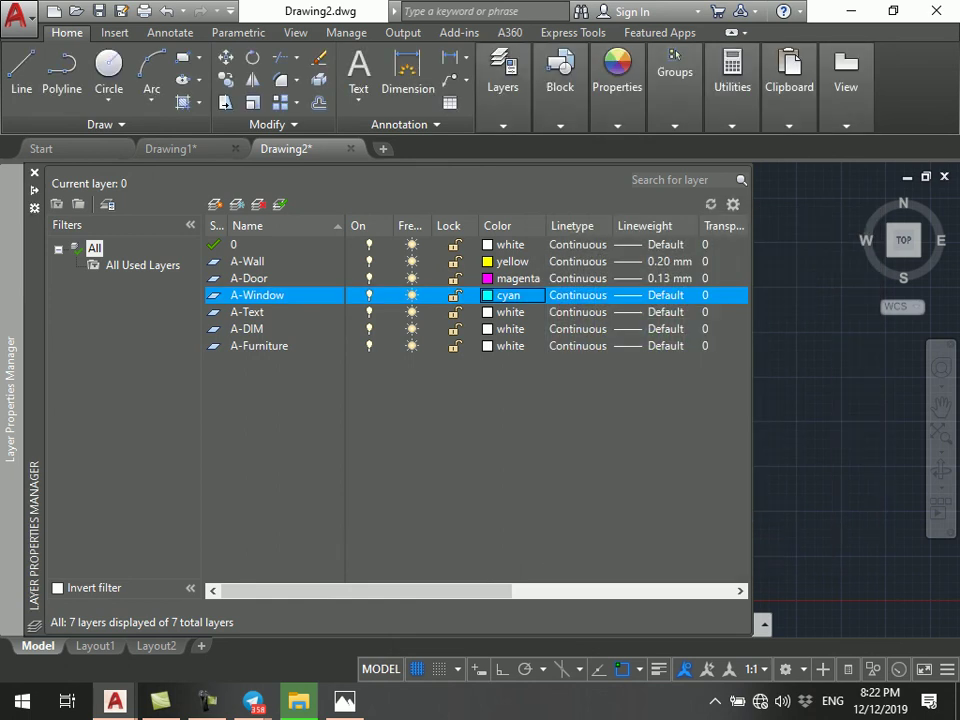
left_click(655, 295)
left_click(459, 374)
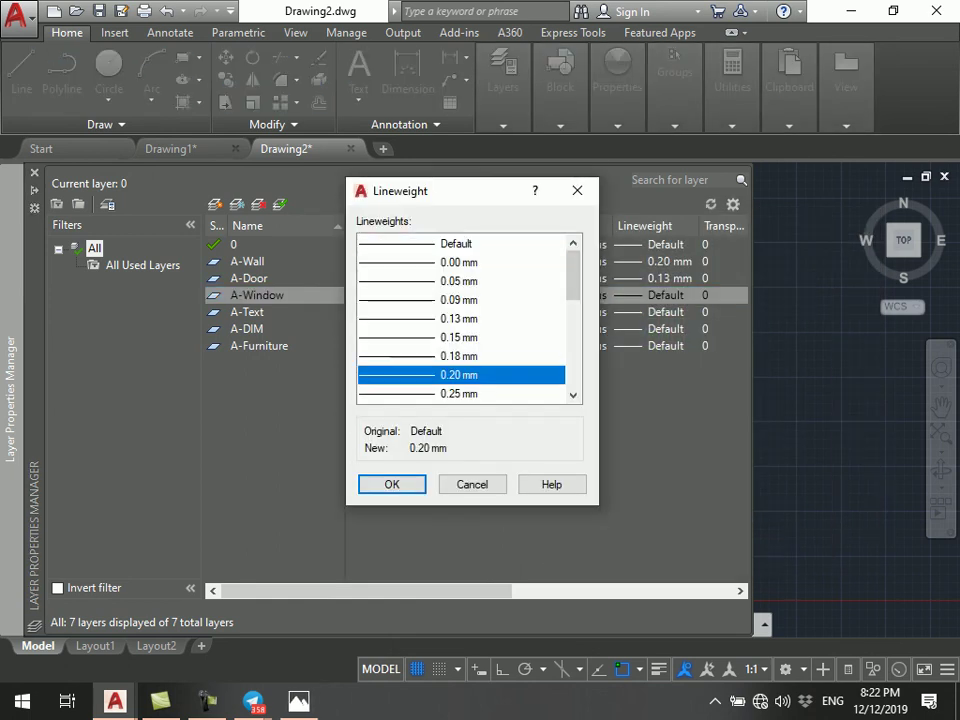
key("Return")
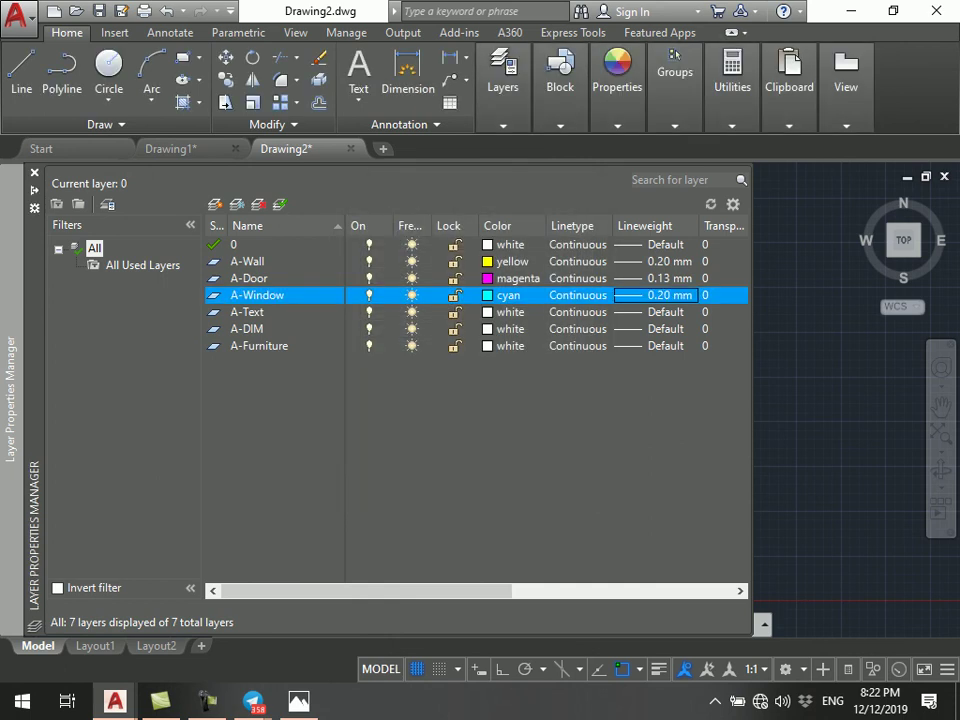
- Give A-Furniture blue colour and 0.20 mm lineweight, then close the layer manager
left_click(510, 345)
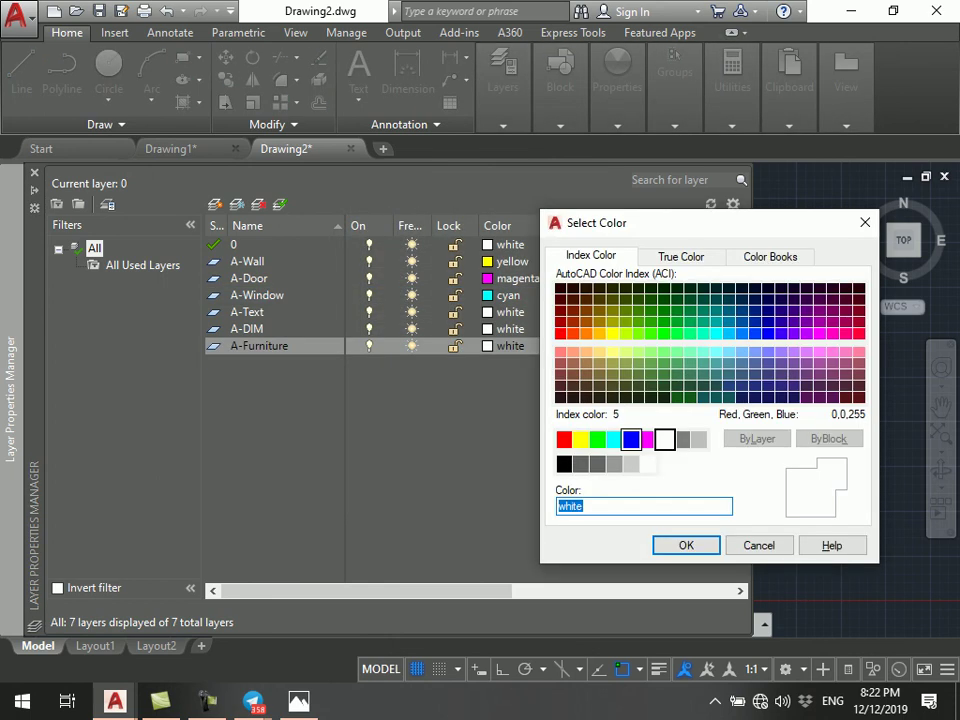
left_click(631, 439)
left_click(686, 545)
left_click(665, 345)
left_click(460, 374)
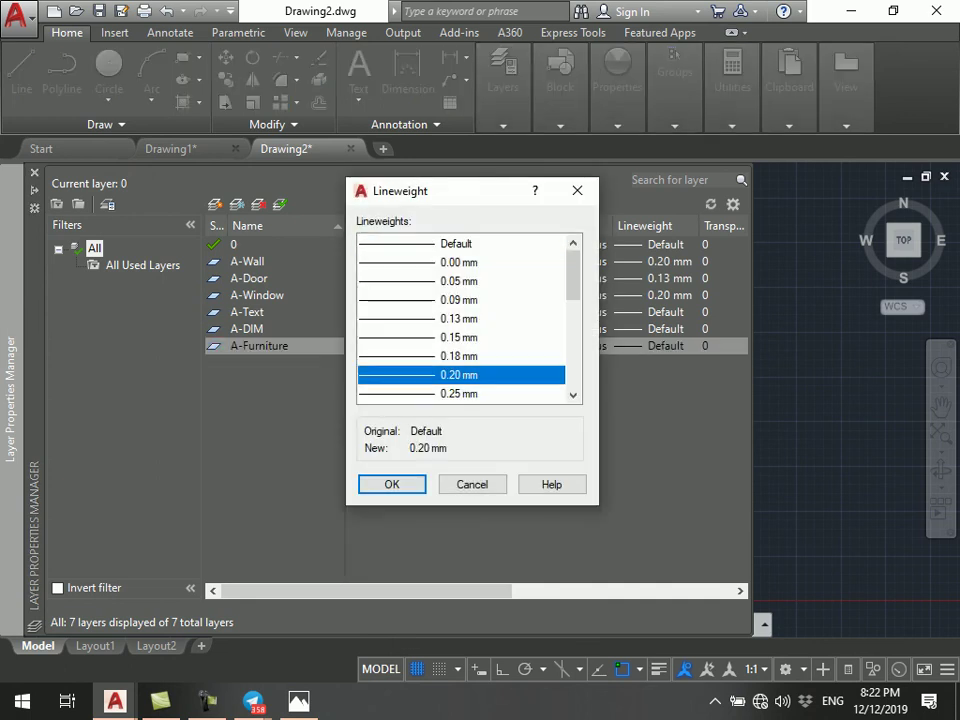
key("Return")
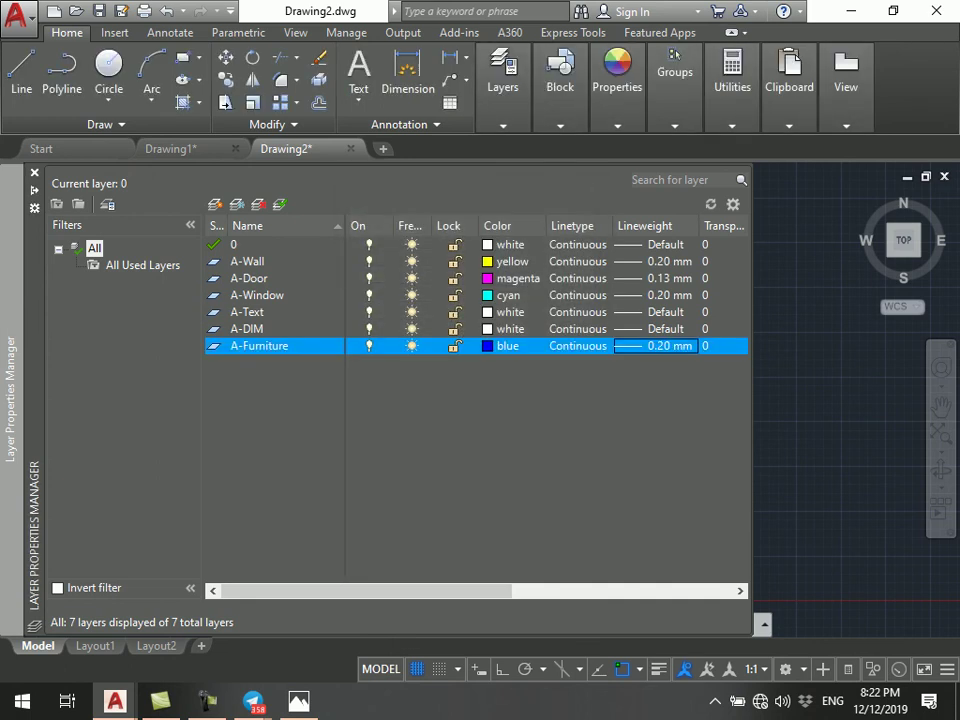
left_click(34, 172)
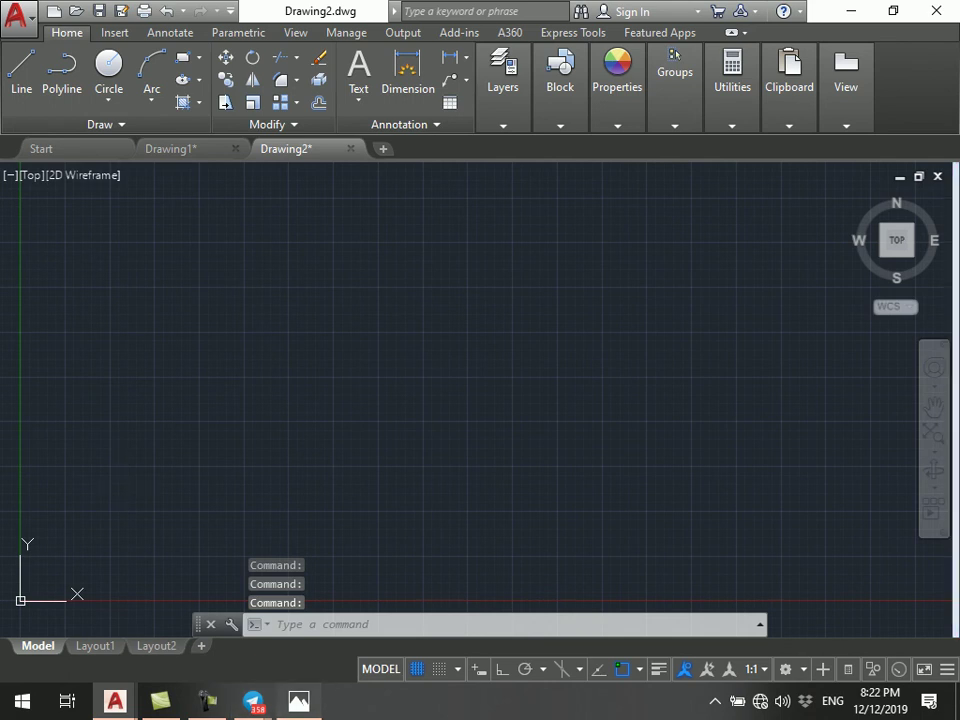
key("alt+Tab")
- Zoom and pan around the scanned floor plan to study its rooms and dimensions
scroll(560, 150, "up", 2)
scroll(560, 150, "up", 2)
scroll(480, 370, "down", 1)
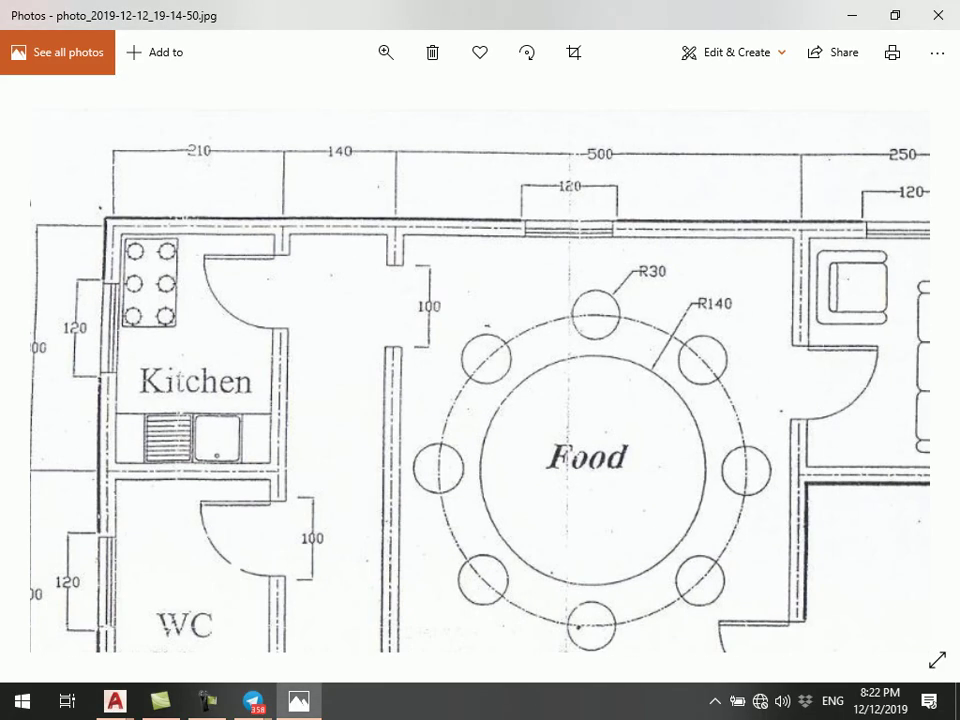
scroll(480, 380, "down", 1)
scroll(480, 380, "down", 1)
scroll(480, 380, "up", 1)
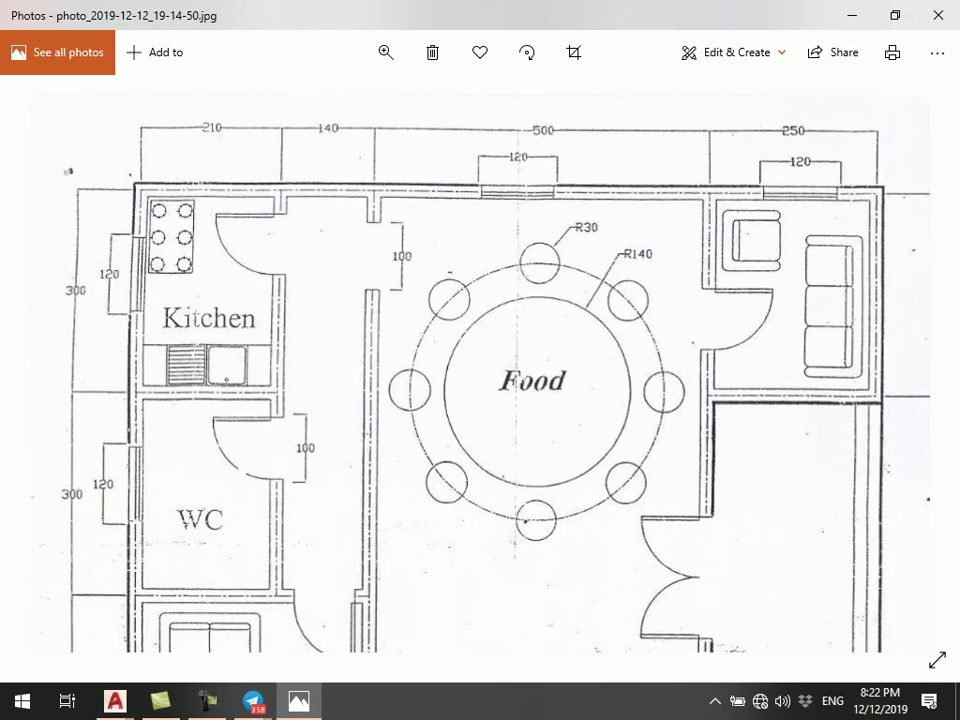
scroll(148, 205, "up", 3)
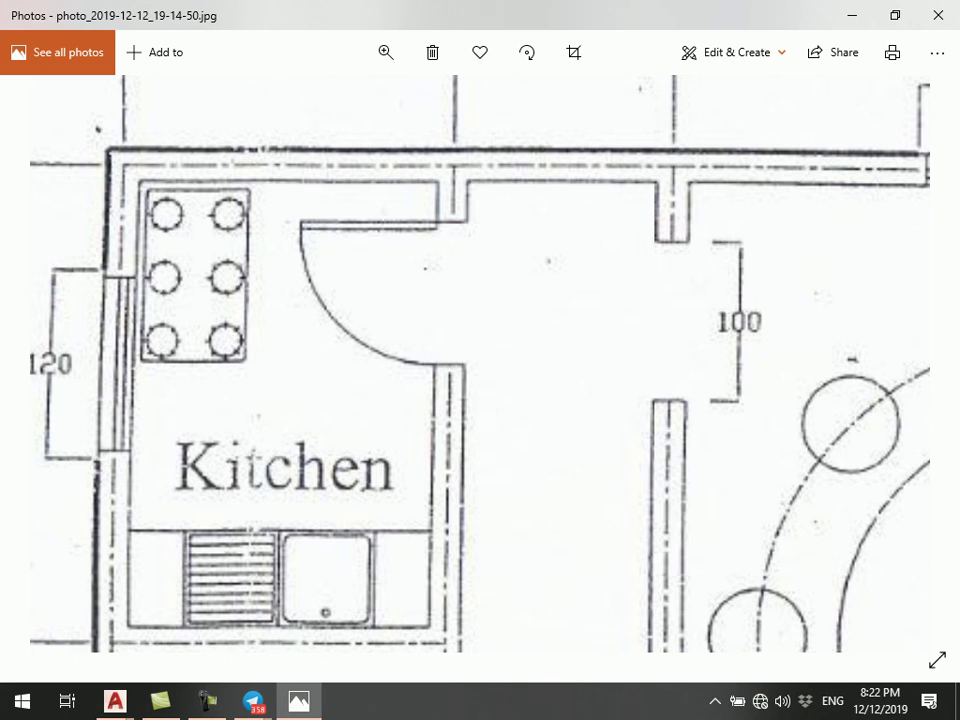
scroll(480, 365, "down", 3)
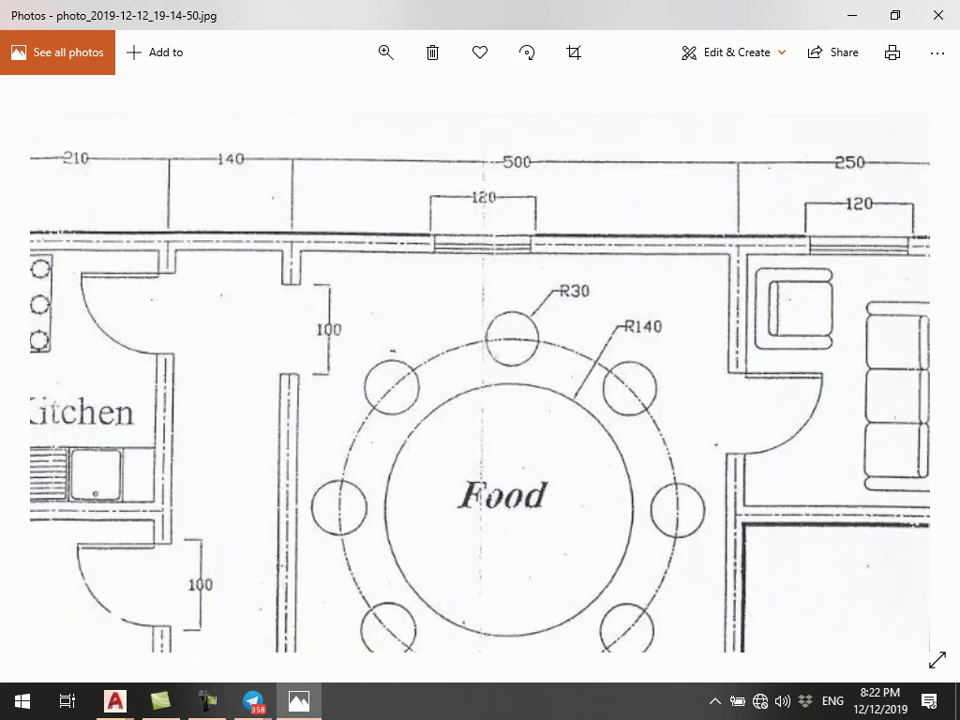
scroll(480, 400, "left", 3)
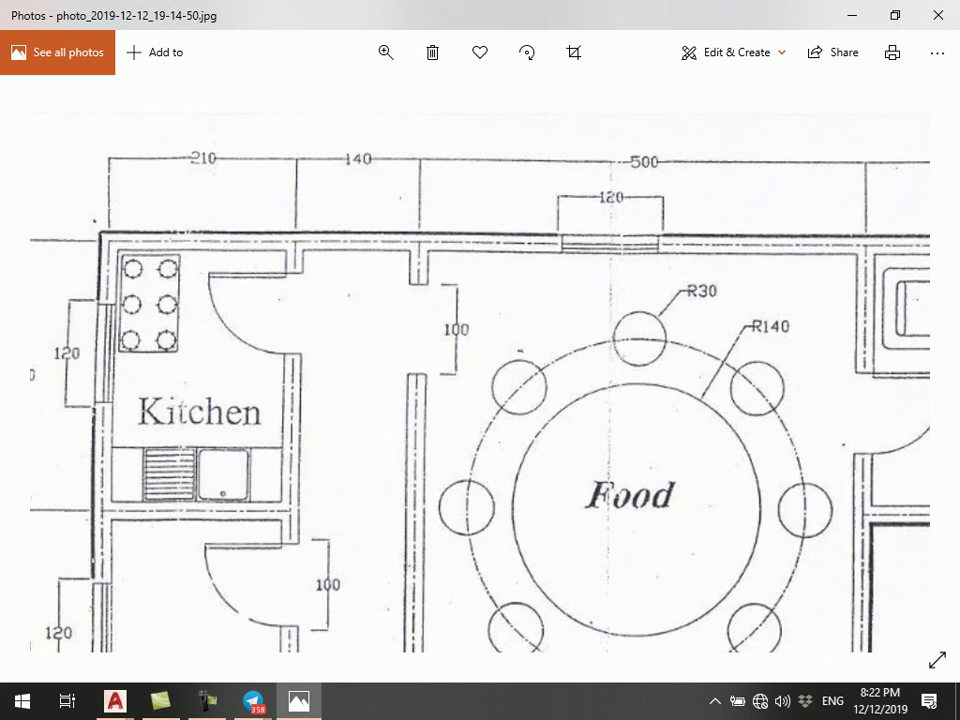
scroll(480, 400, "right", 1)
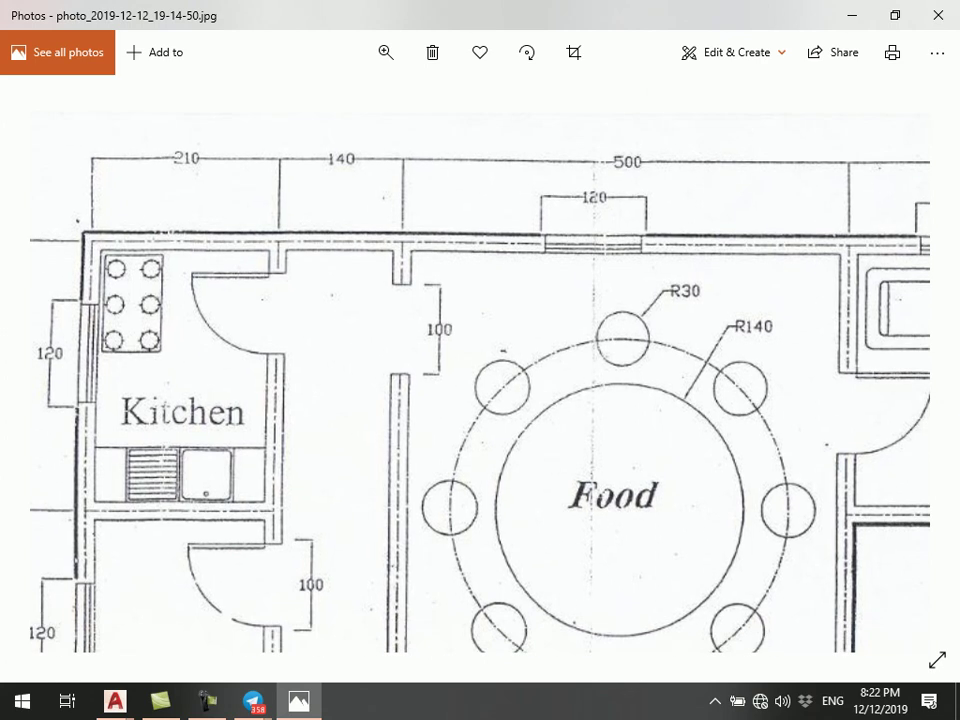
scroll(480, 400, "right", 5)
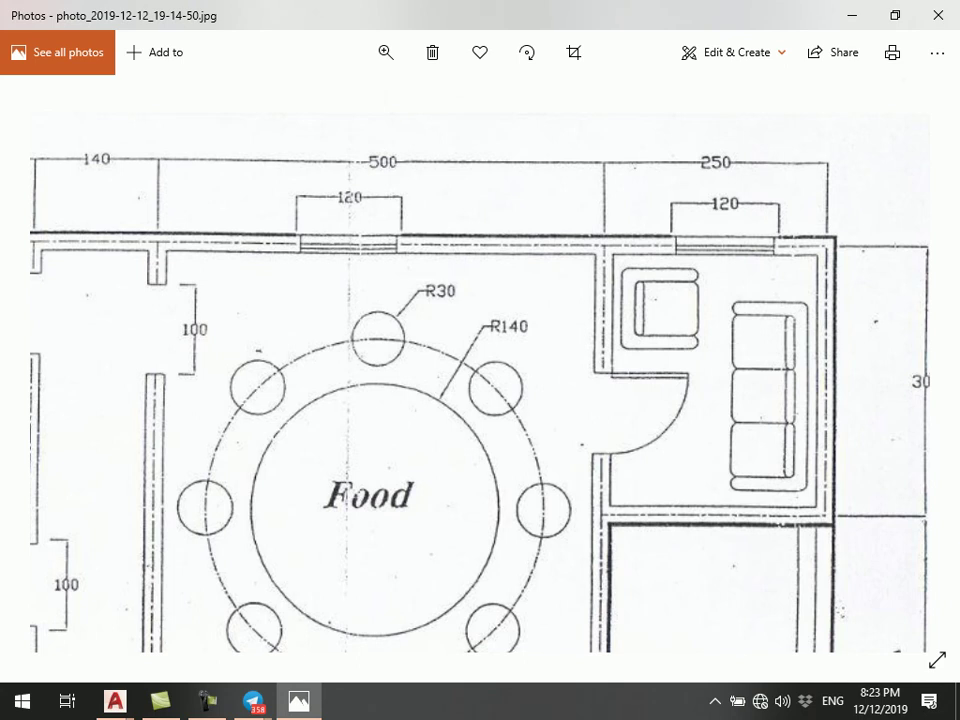
scroll(480, 400, "left", 10)
scroll(480, 400, "right", 5)
scroll(480, 400, "right", 5)
scroll(480, 400, "right", 3)
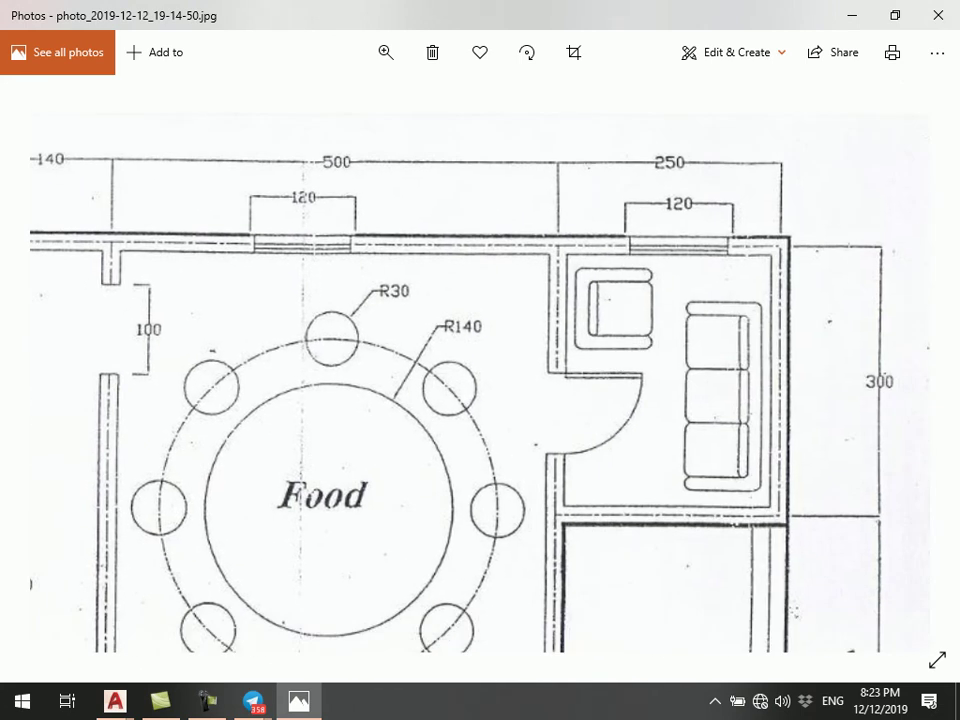
scroll(480, 380, "down", 3)
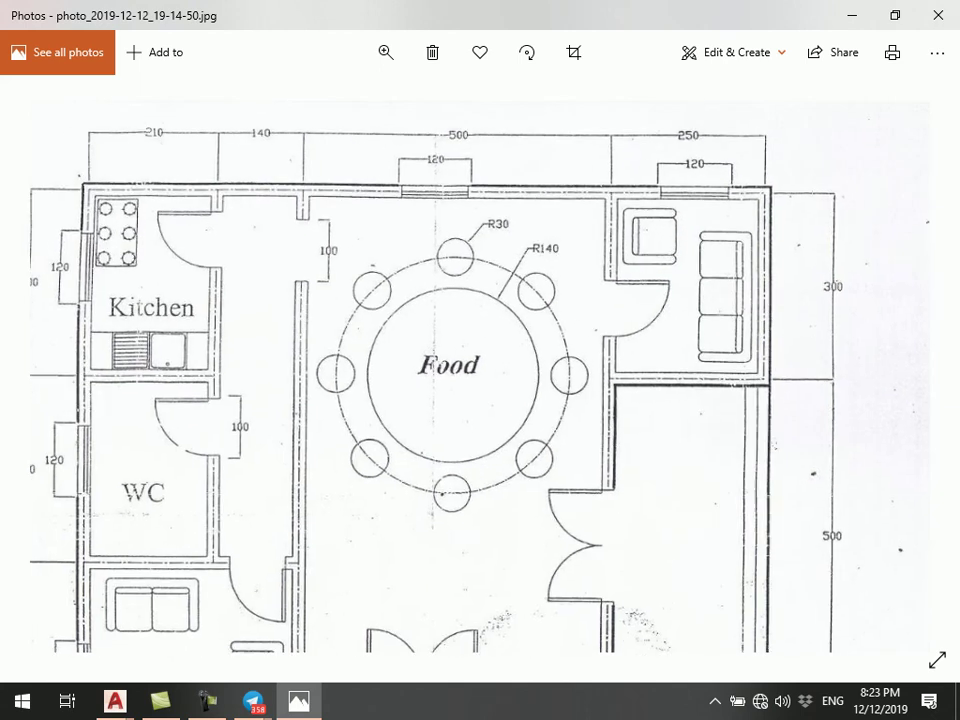
scroll(480, 380, "down", 2)
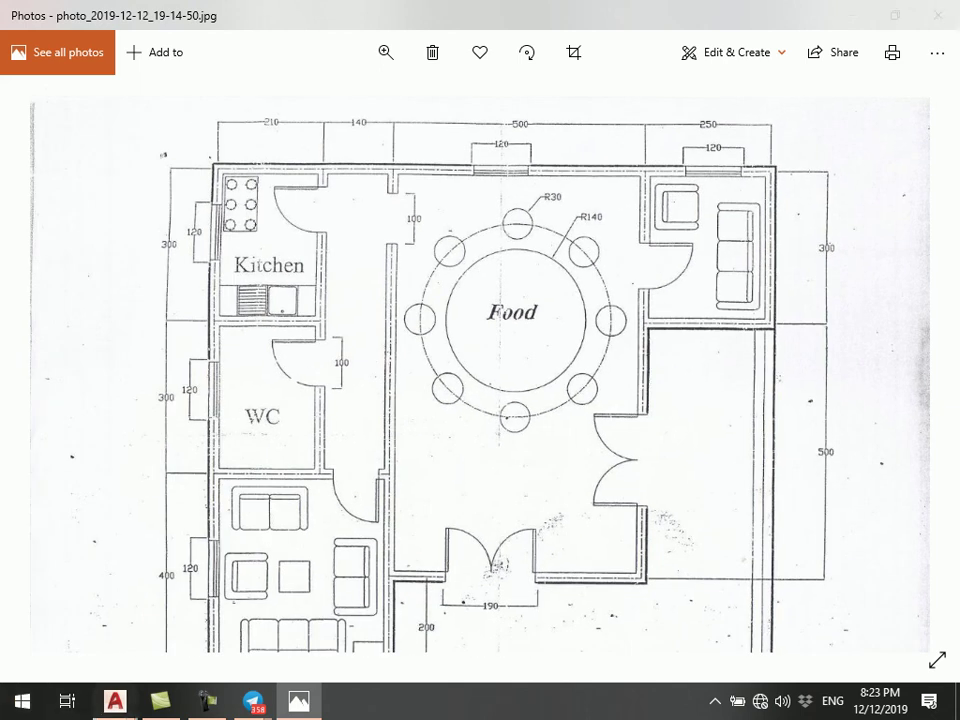
- Return to the empty Drawing2 in AutoCAD
left_click(115, 700)
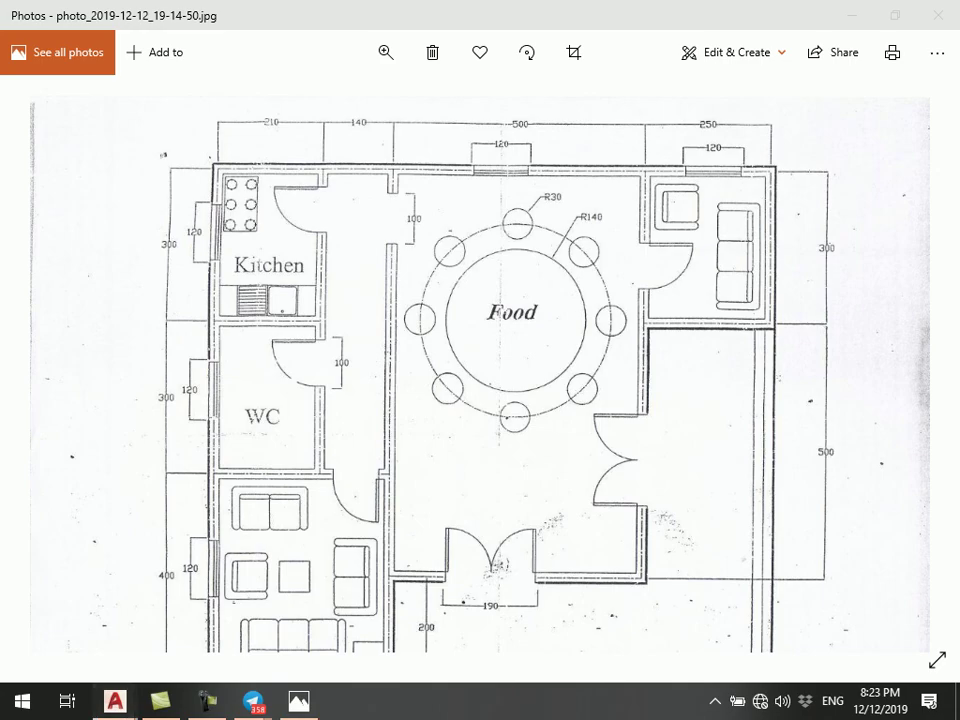
mouse_move(115, 701)
left_click(303, 608)
key("Escape")
- Open the Layer Properties Manager and rename Layer1 to A-Wall
left_click(503, 87)
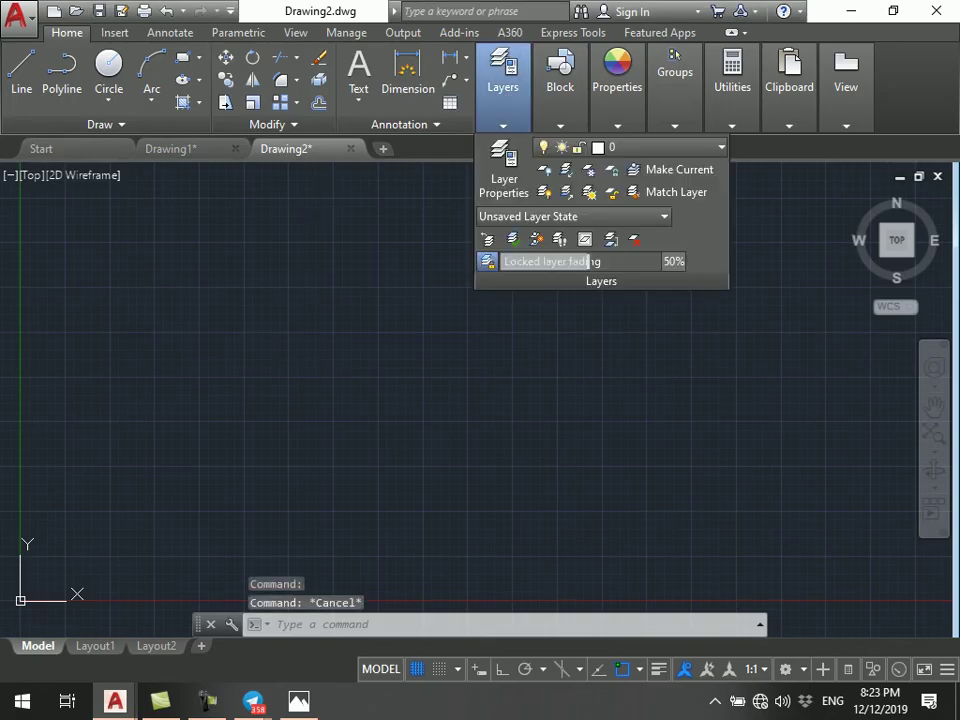
left_click(630, 147)
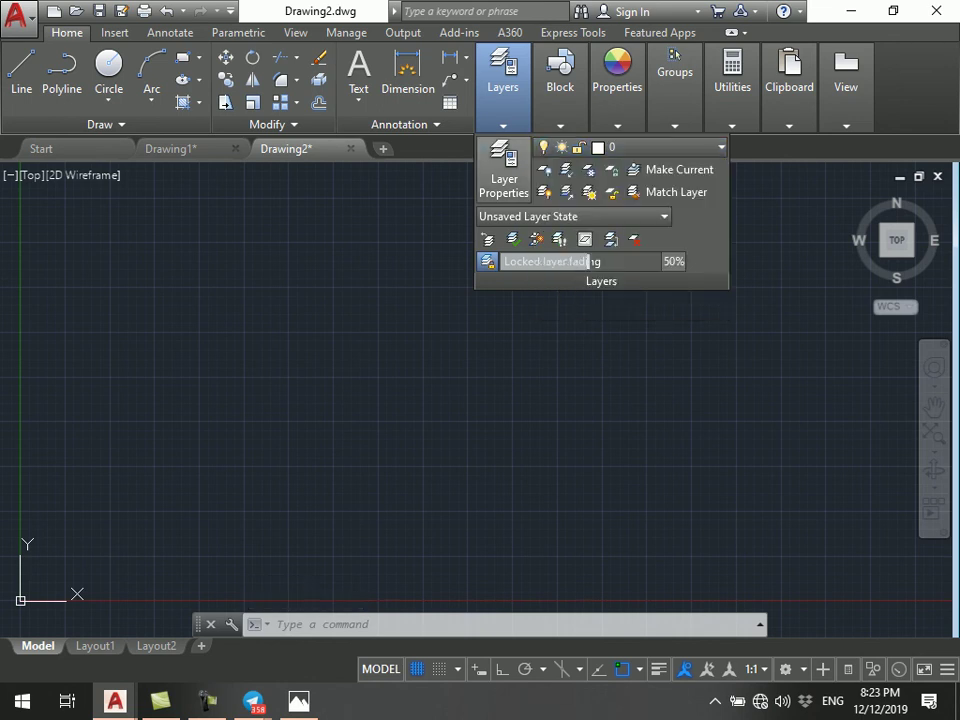
left_click(503, 172)
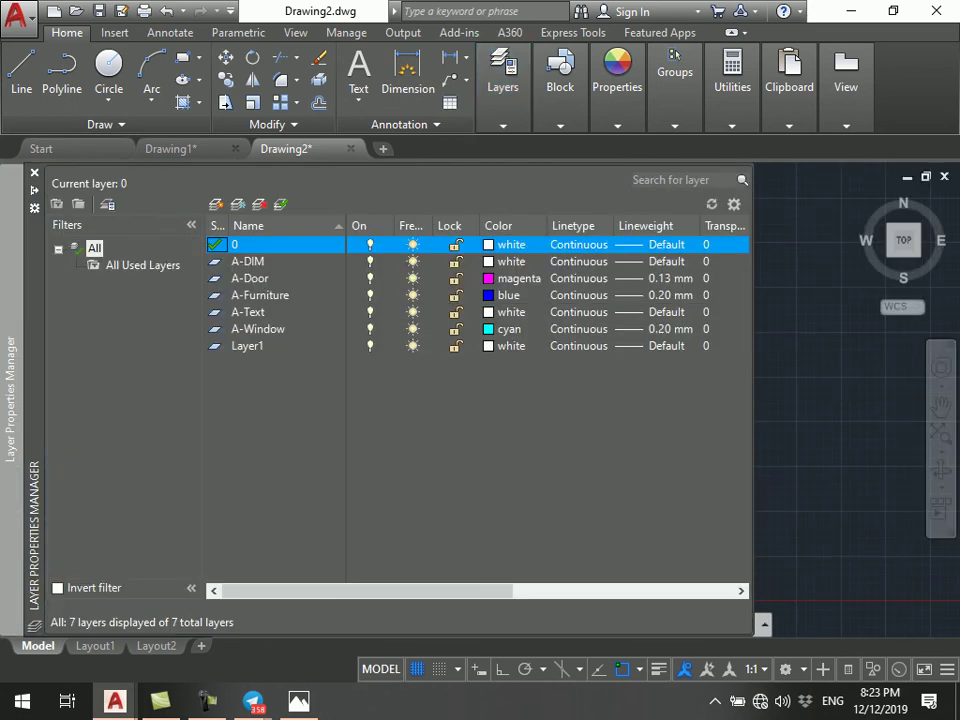
left_click(248, 345)
left_click(247, 346)
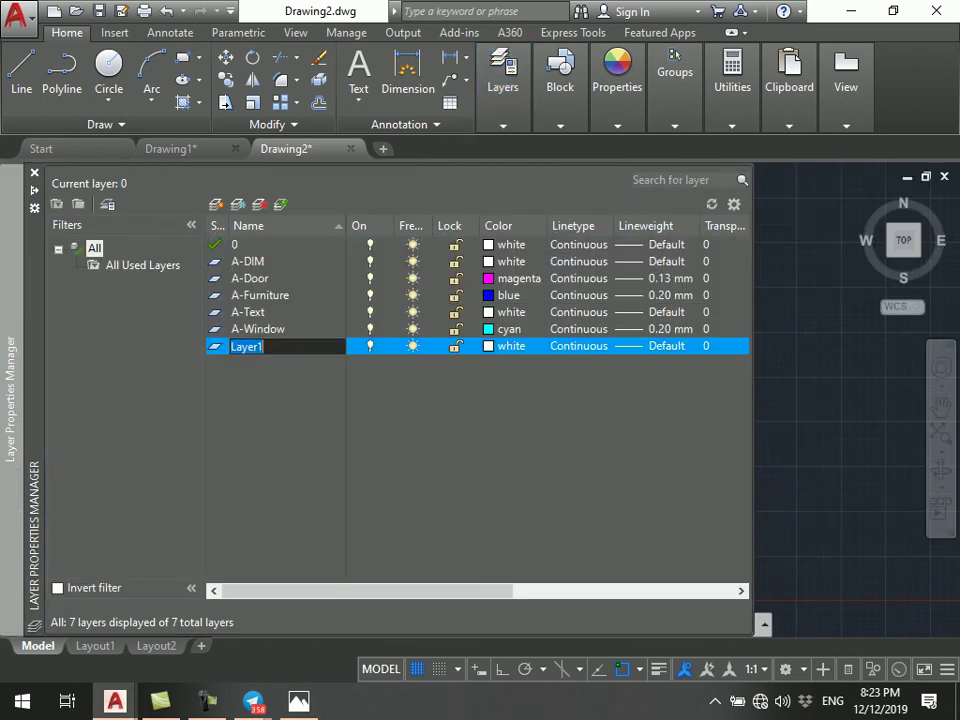
type("A-E")
key("BackSpace")
type("Wall")
key("Return")
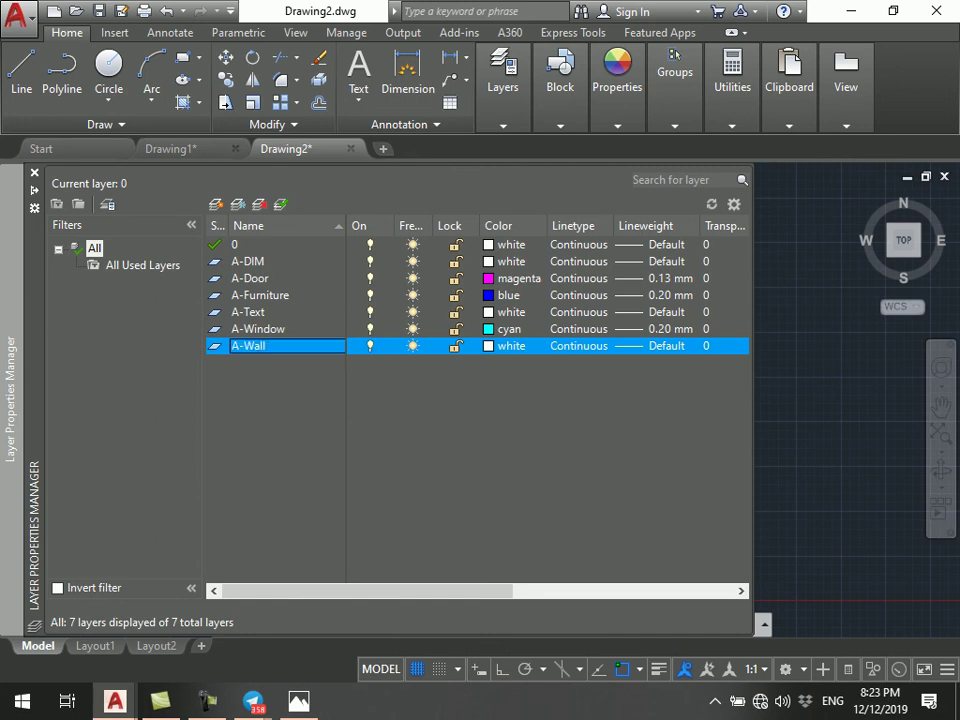
- Give A-Wall a 0.35 mm lineweight, make it current, and close the manager
left_click(655, 345)
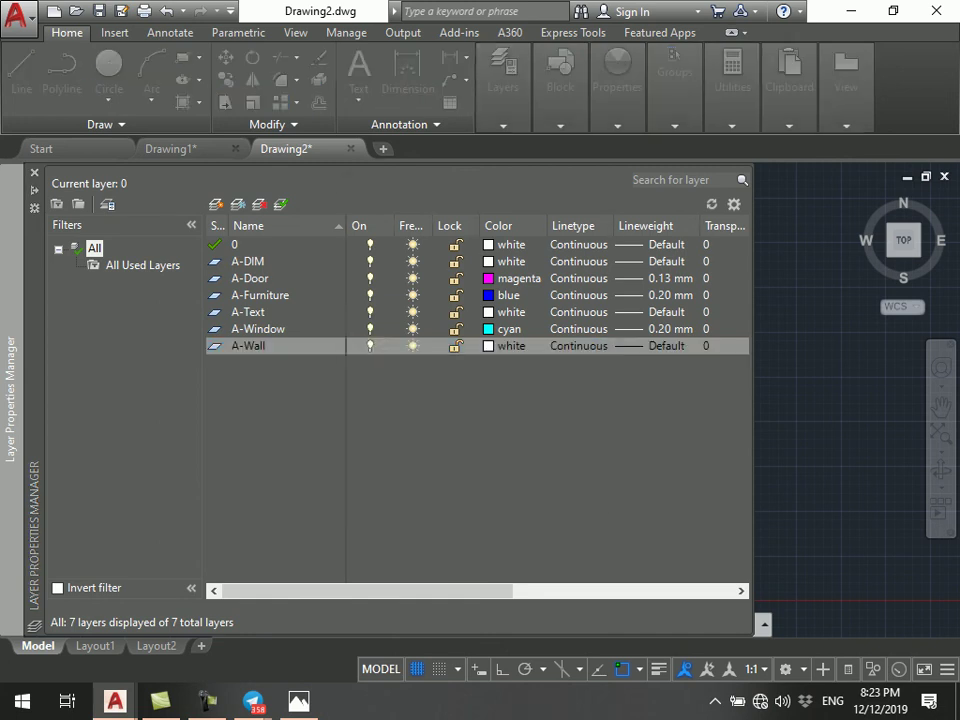
scroll(460, 318, "down", 1)
left_click(459, 375)
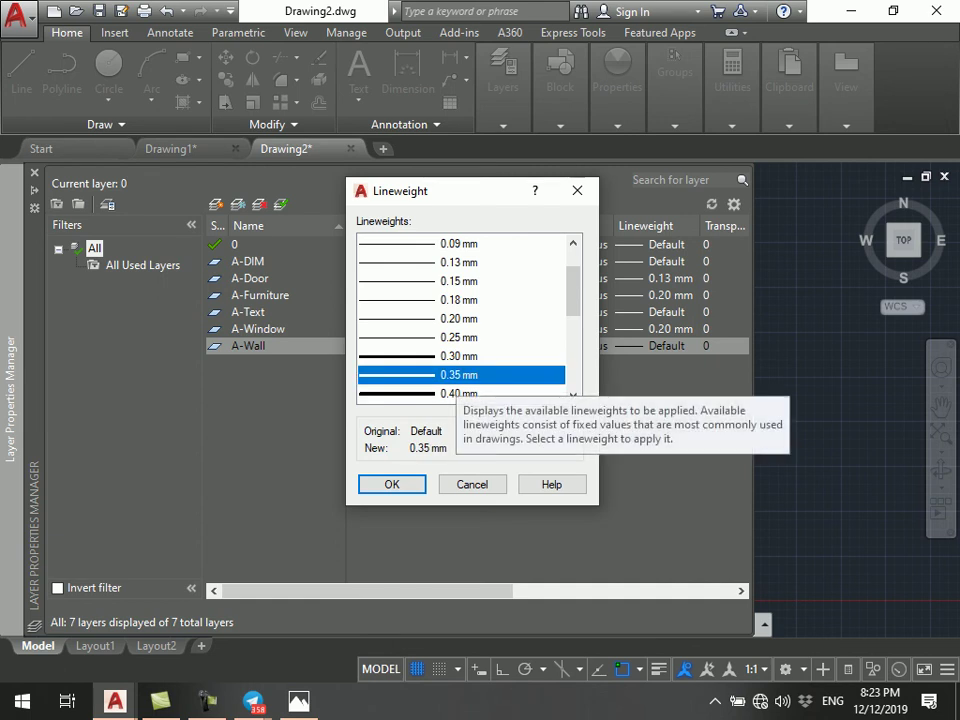
left_click(391, 484)
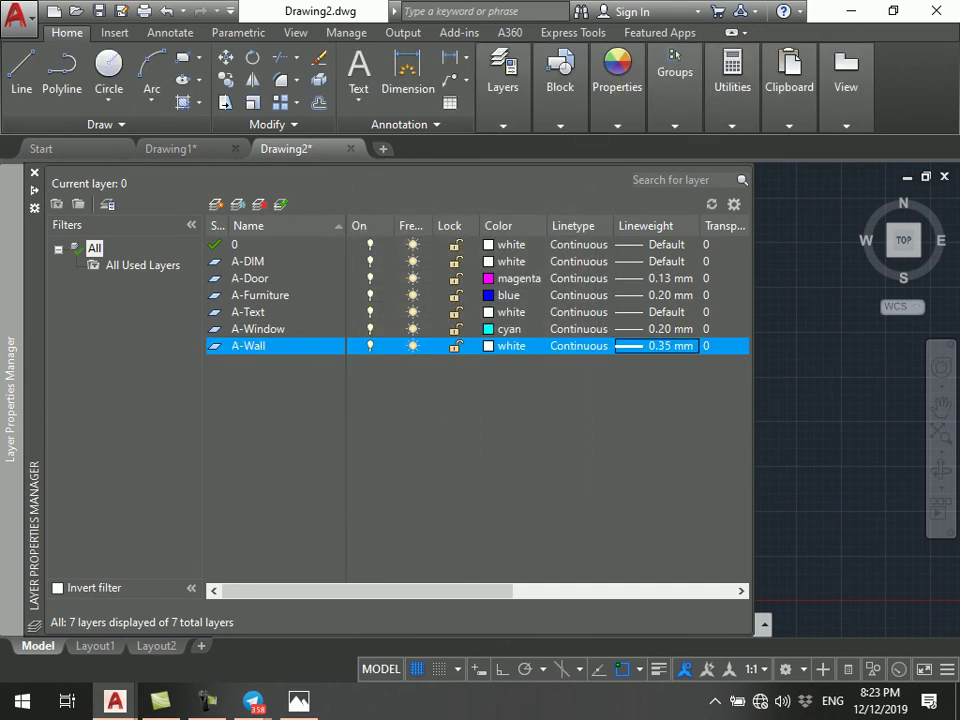
key("alt+c")
key("Escape")
- Start MLINE with zero justification and a scale of 25, dismissing the backup notice
type("ml")
key("Return")
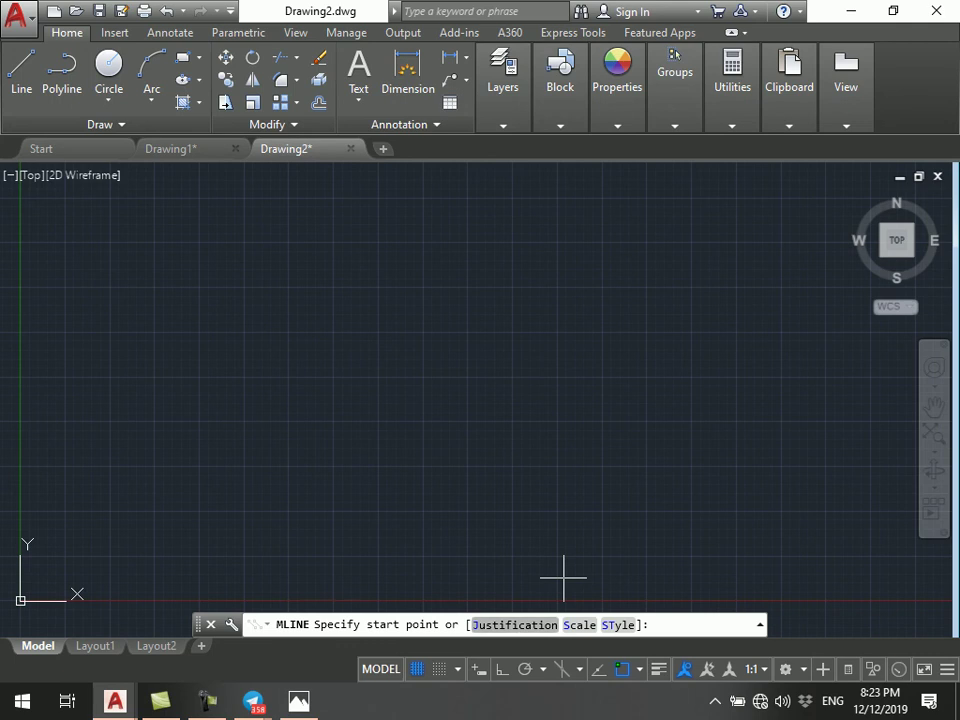
type("j")
key("Return")
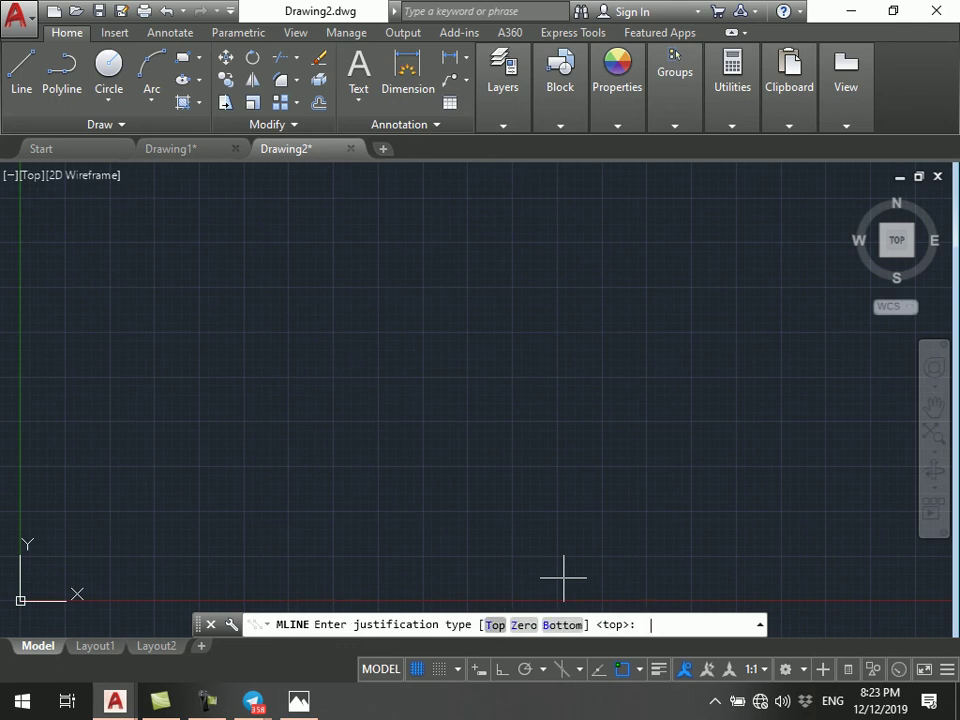
type("z")
key("Return")
type("s")
key("Return")
type("25")
left_click(580, 502)
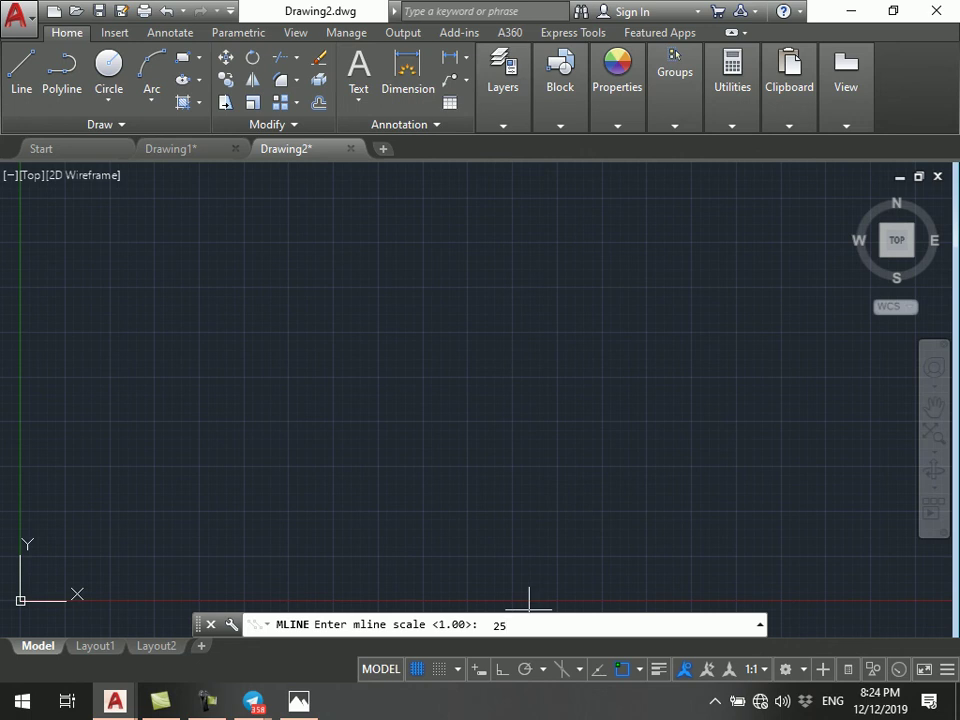
key("Return")
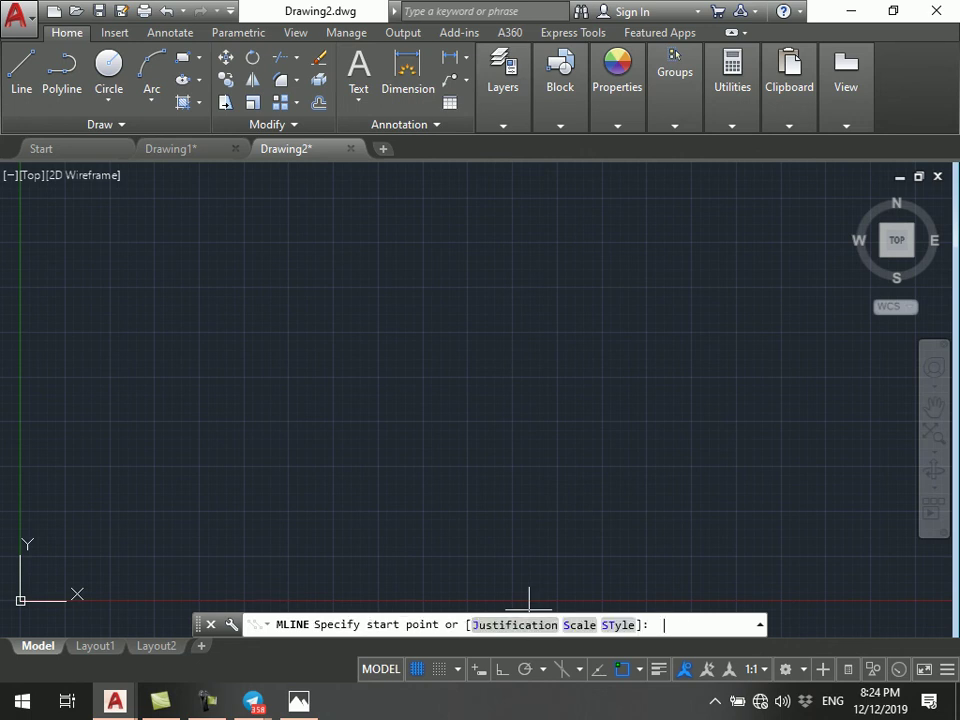
- Place a trial wall start point, cancel it, and reposition the view around the origin
left_click(217, 267)
scroll(380, 330, "down", 3)
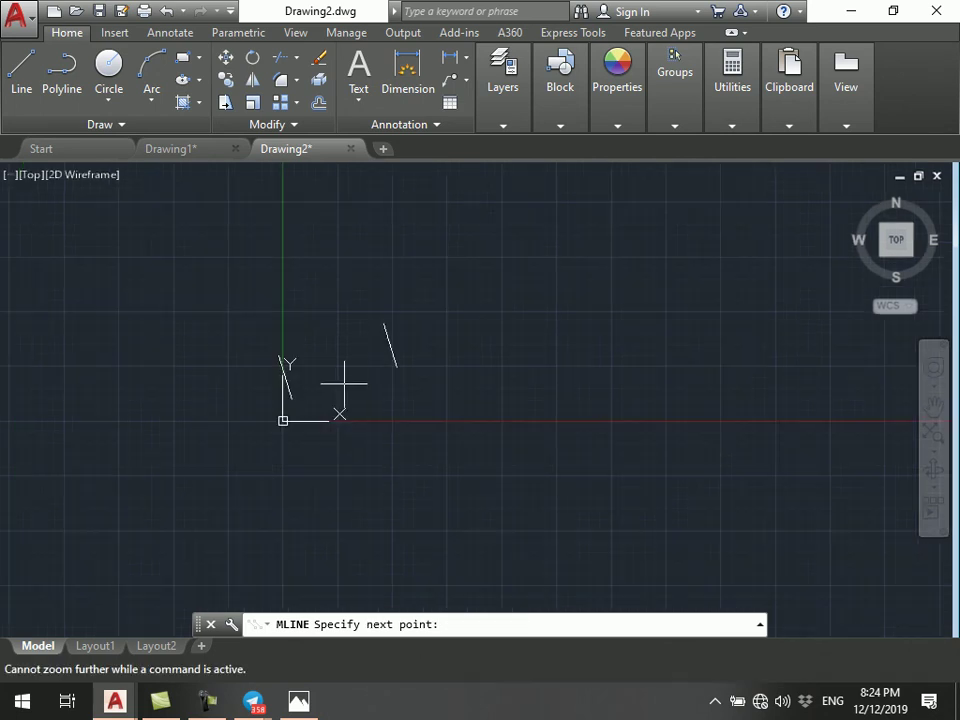
middle_click_drag(330, 372, 306, 441)
key("Escape")
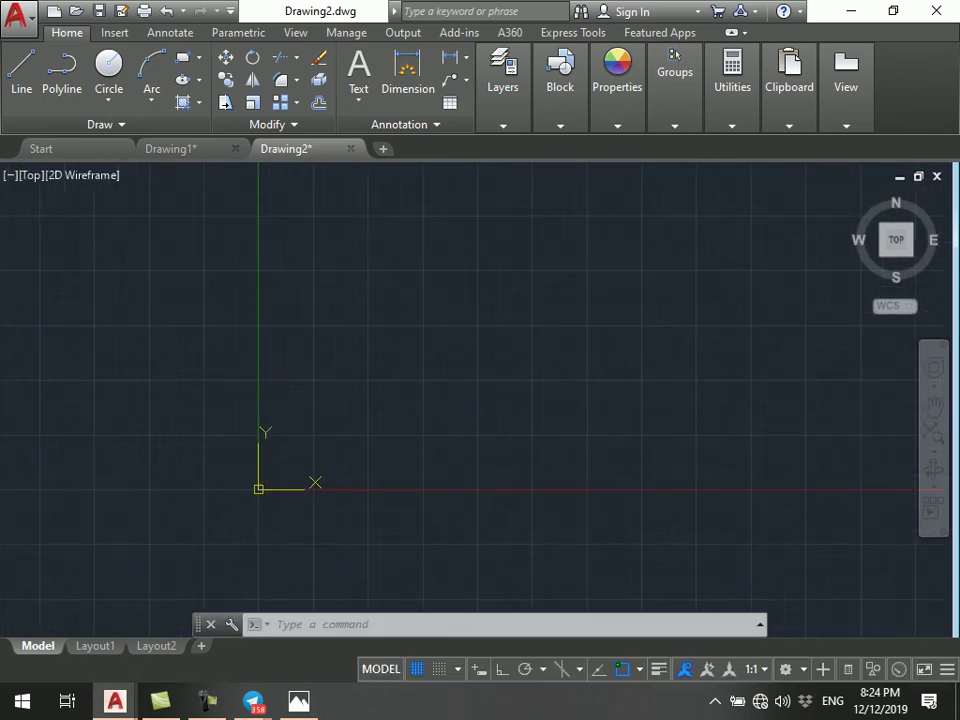
scroll(441, 233, "up", 2)
scroll(283, 379, "down", 2)
middle_click_drag(293, 551, 246, 561)
scroll(287, 468, "up", 2)
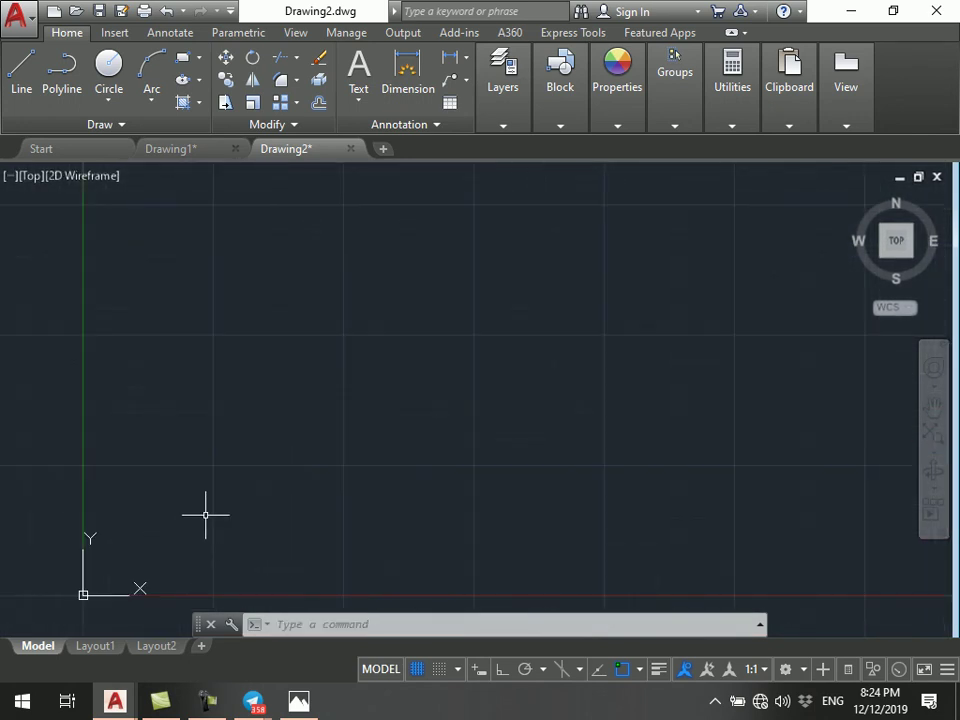
- Restart MLINE, keeping it centred at the same scale, and place the wall's start point
type("ml")
key("Return")
type("j")
key("Return")
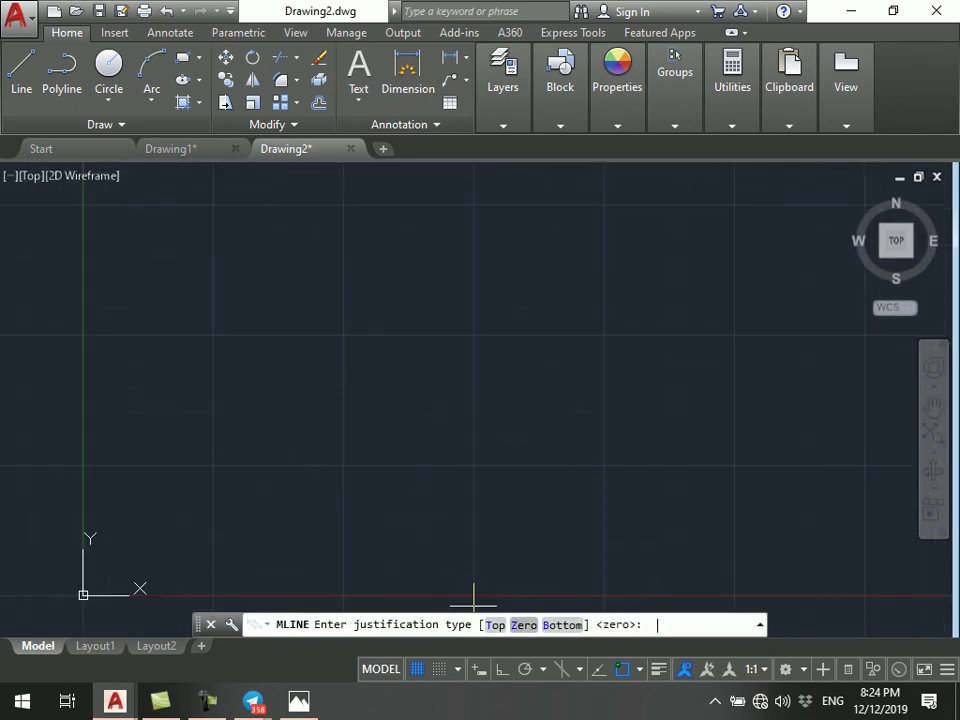
key("Return")
type("s")
key("Return")
key("Return")
left_click(189, 315)
- With Ortho on and the scan checked, finish the horizontal wall segment and frame it
key("F8")
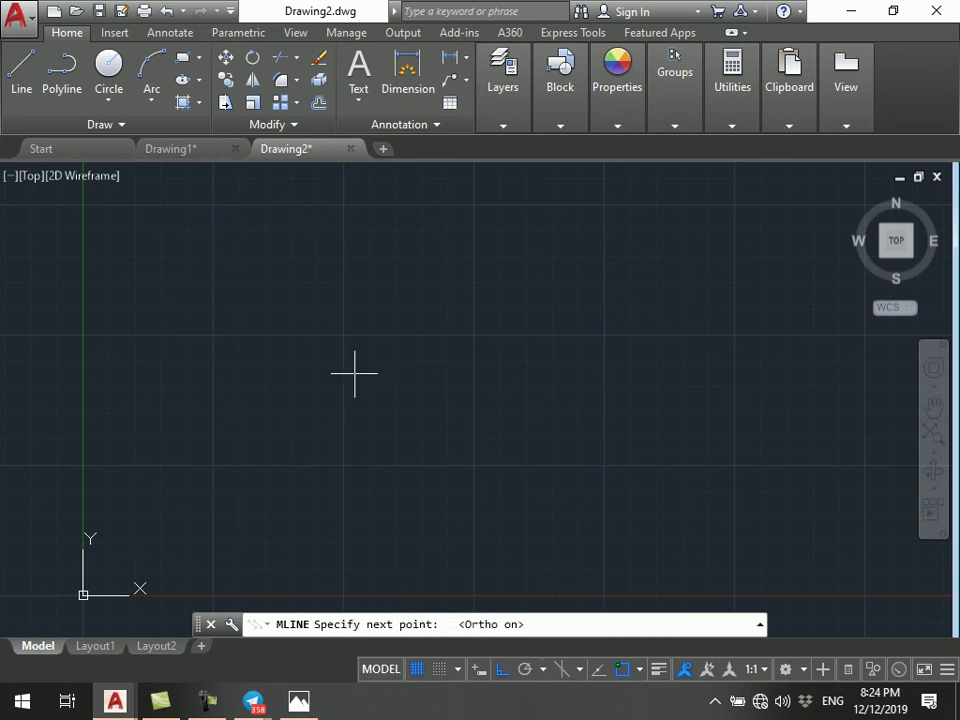
left_click(298, 700)
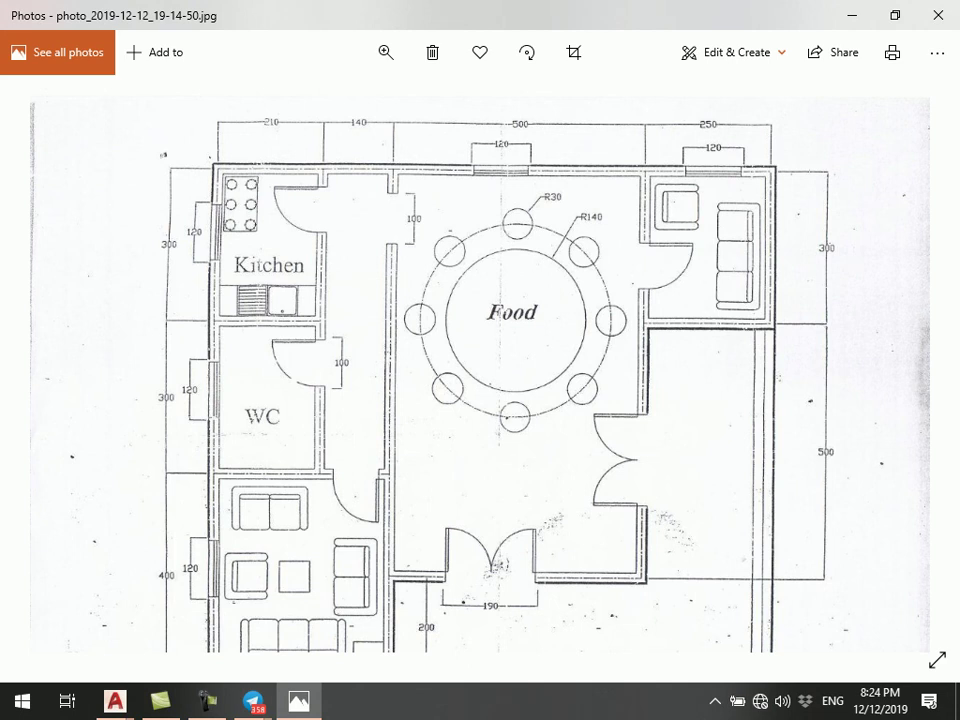
left_click(298, 700)
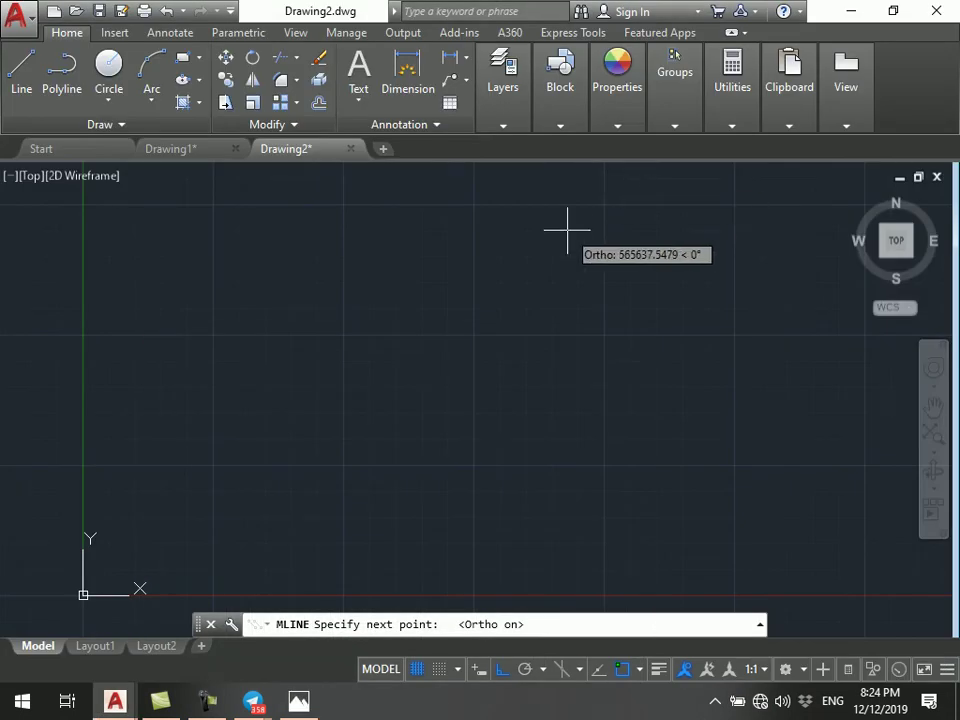
type("110")
key("Return")
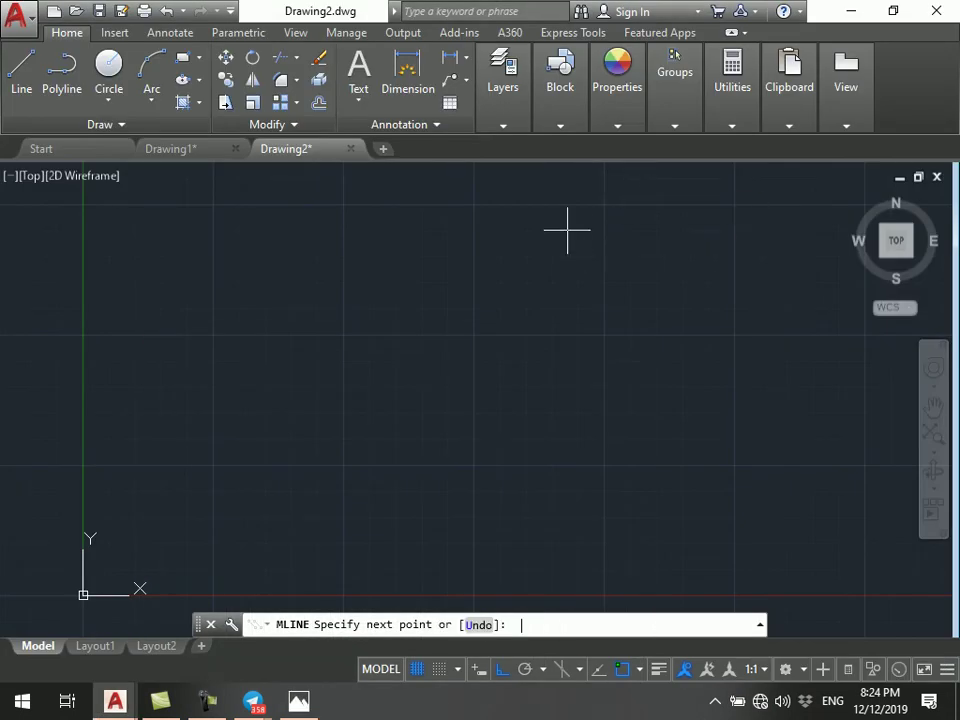
key("Return")
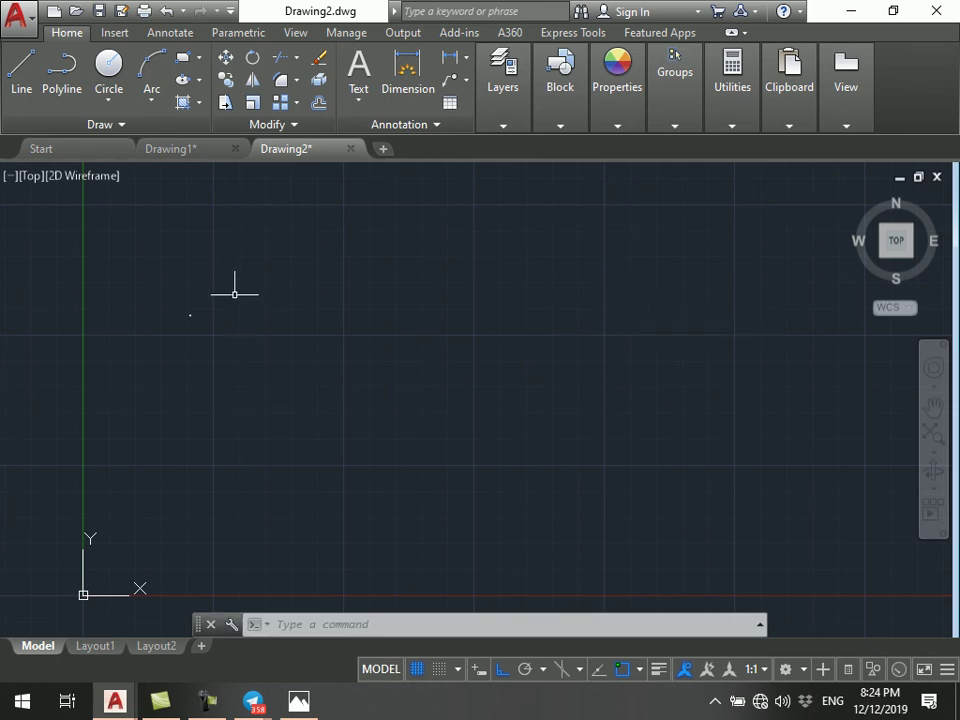
scroll(238, 300, "down", 3)
scroll(398, 385, "down", 2)
middle_click_drag(398, 385, 446, 287)
middle_click_drag(482, 338, 420, 343)
- Rotate the scanned floor plan in Photos until upright, then zoom back out to fit
key("alt+Tab")
key("ctrl+r")
scroll(432, 207, "up", 2, "ctrl")
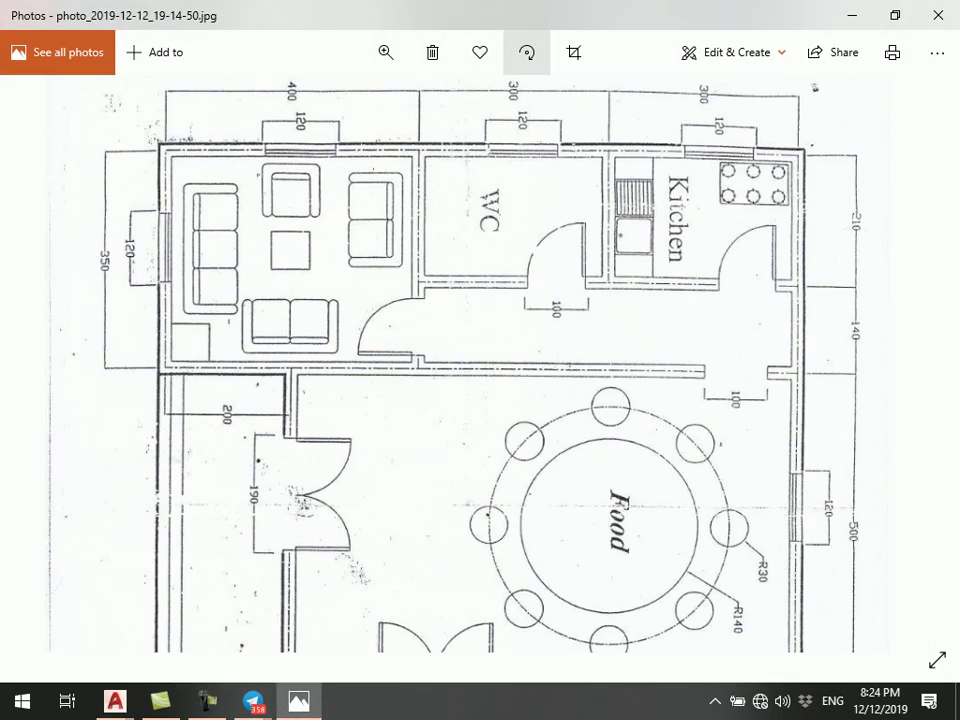
left_click(527, 52)
left_click(527, 52)
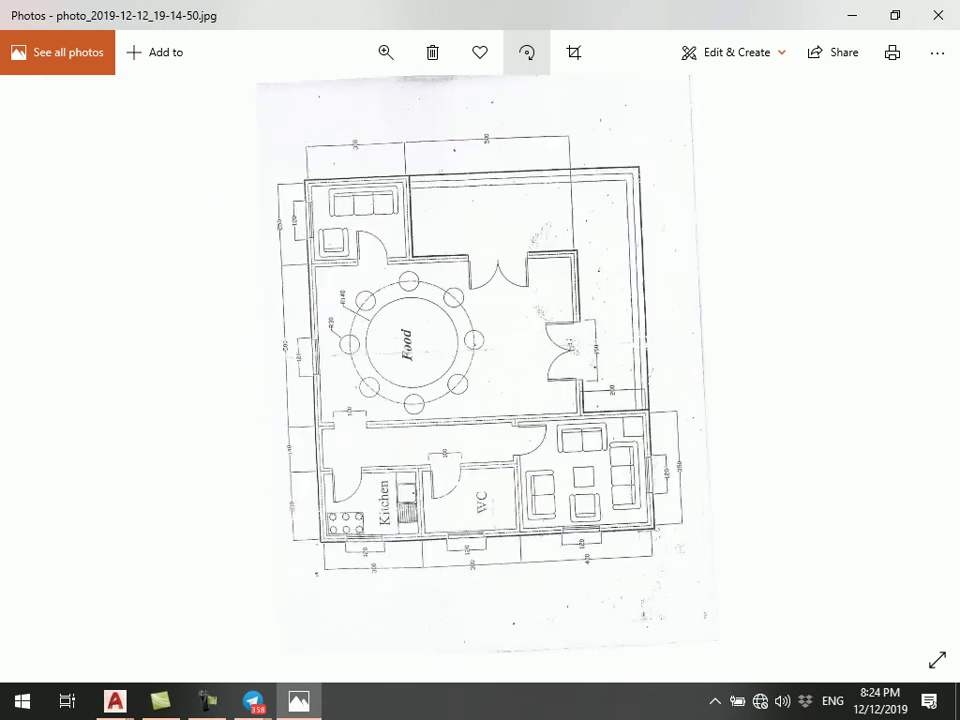
left_click(527, 52)
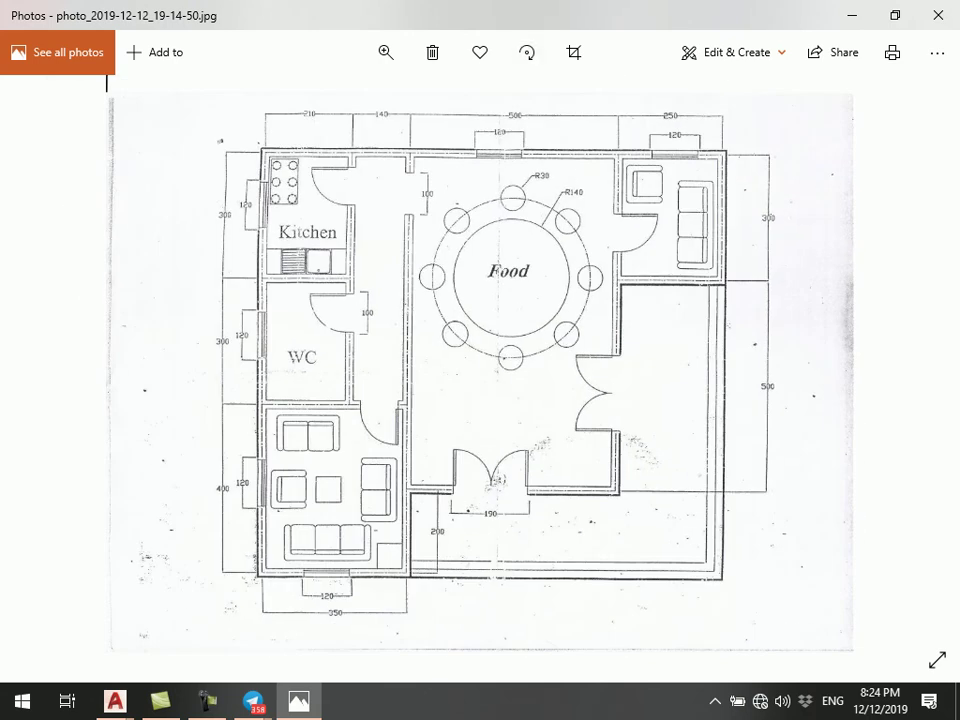
scroll(520, 140, "up", 2)
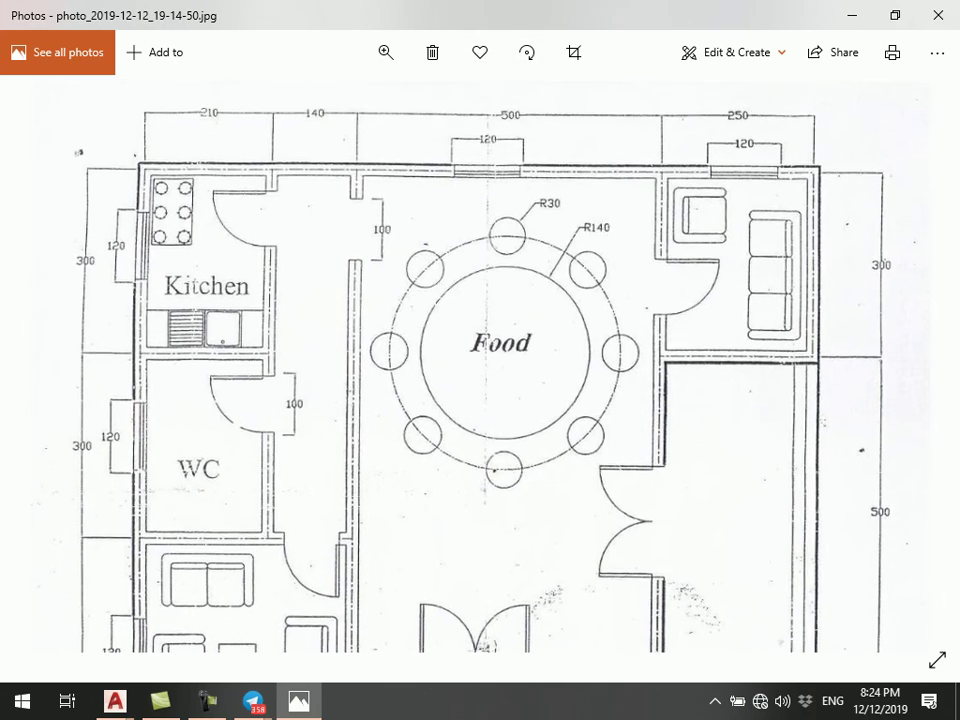
scroll(535, 120, "down", 2)
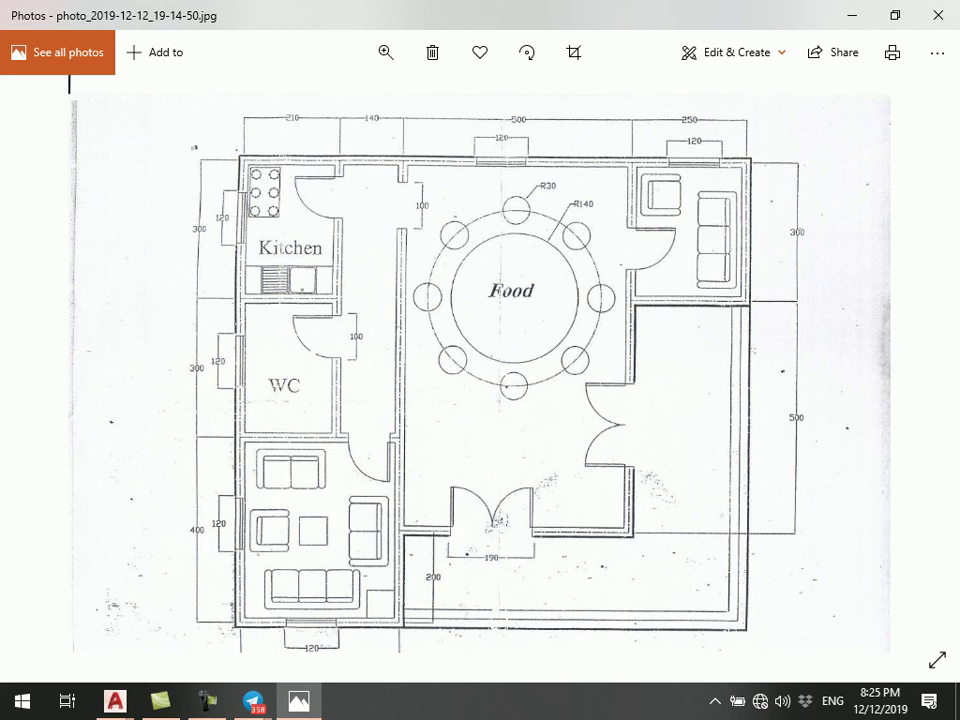
- Draw a 1000-long vertical multiline wall starting midway across the top wall's left end
key("alt+Tab")
key("Escape")
key("Escape")
key("Escape")
type("ml")
key("Return")
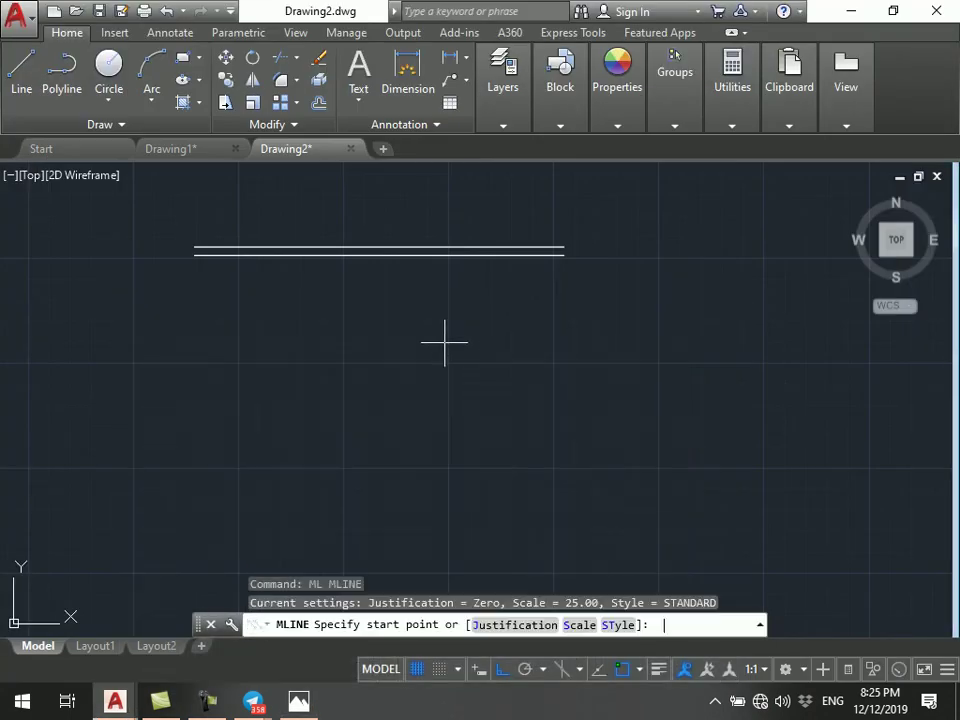
scroll(190, 252, "up", 3)
scroll(196, 252, "up", 5)
right_click(197, 263, "shift")
left_click(260, 265)
left_click(197, 228)
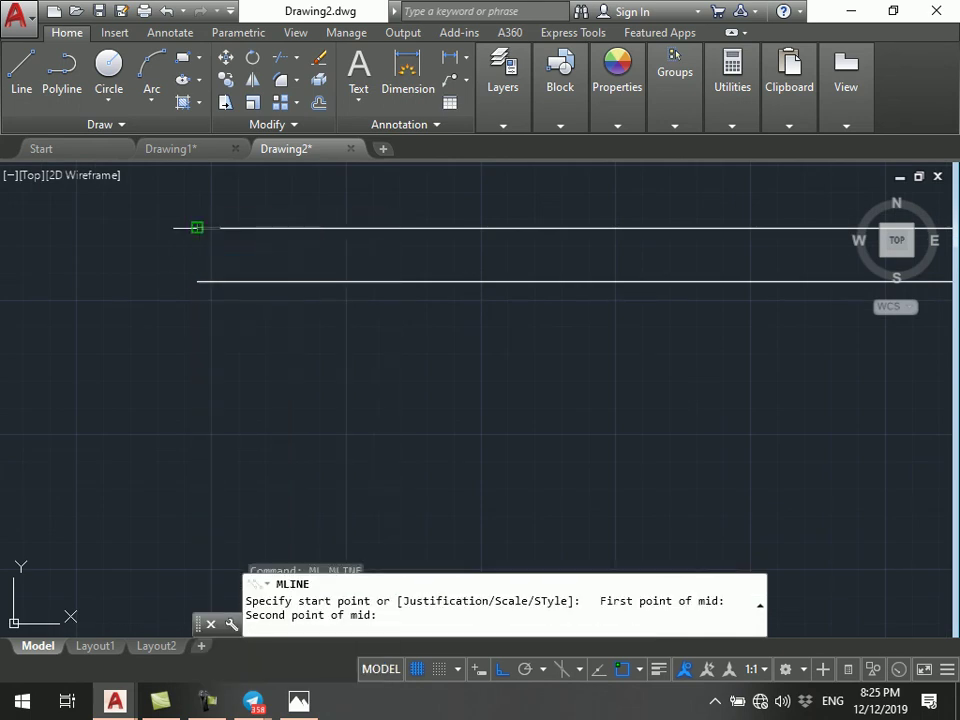
left_click(197, 280)
scroll(222, 260, "down", 2)
scroll(240, 230, "down", 5)
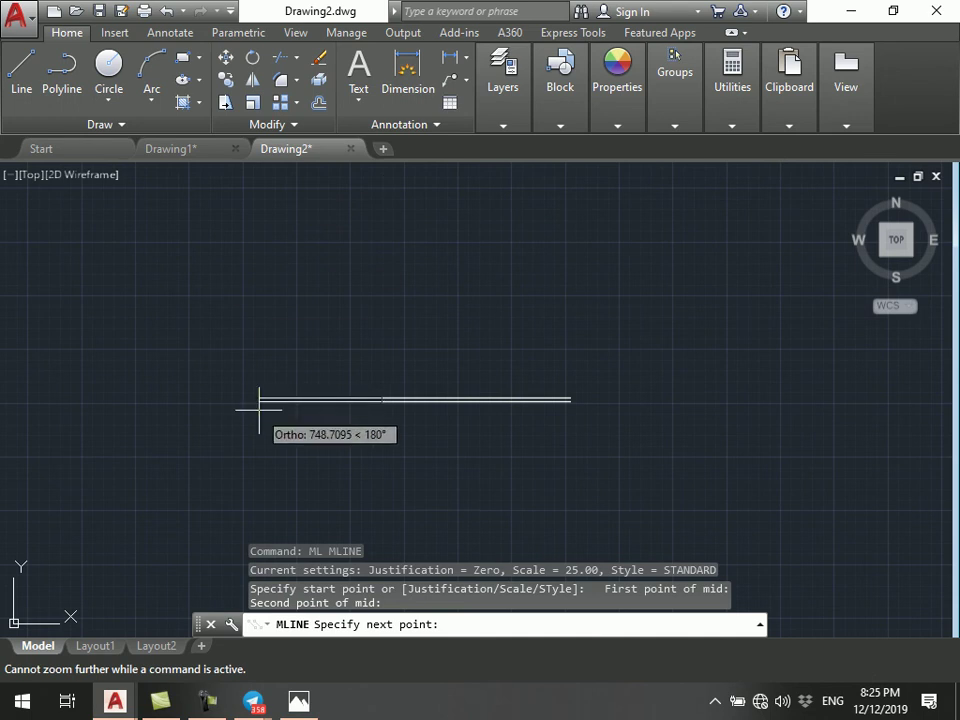
left_click(382, 400)
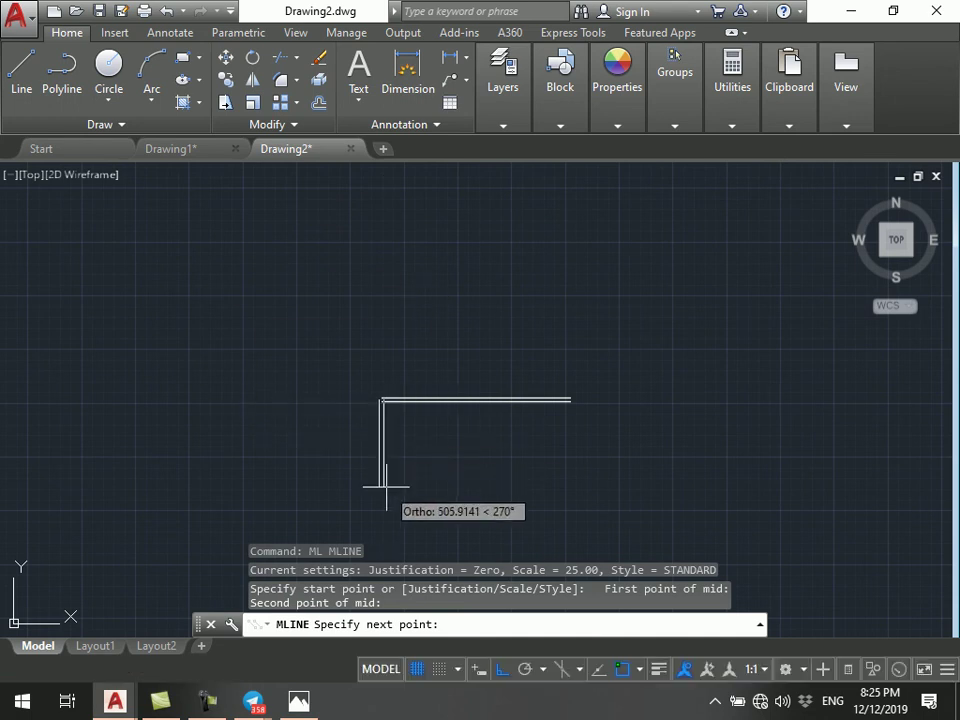
type("1000")
key("Return")
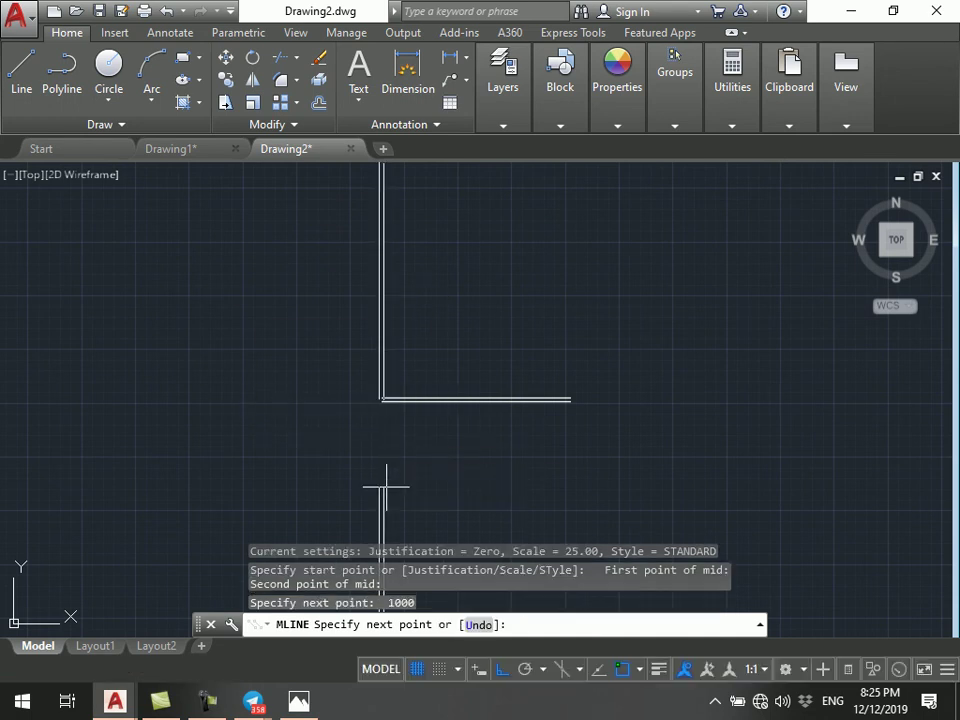
key("Escape")
- Zoom to fit the whole drawing and bring the scanned plan back up
middle_click(328, 239)
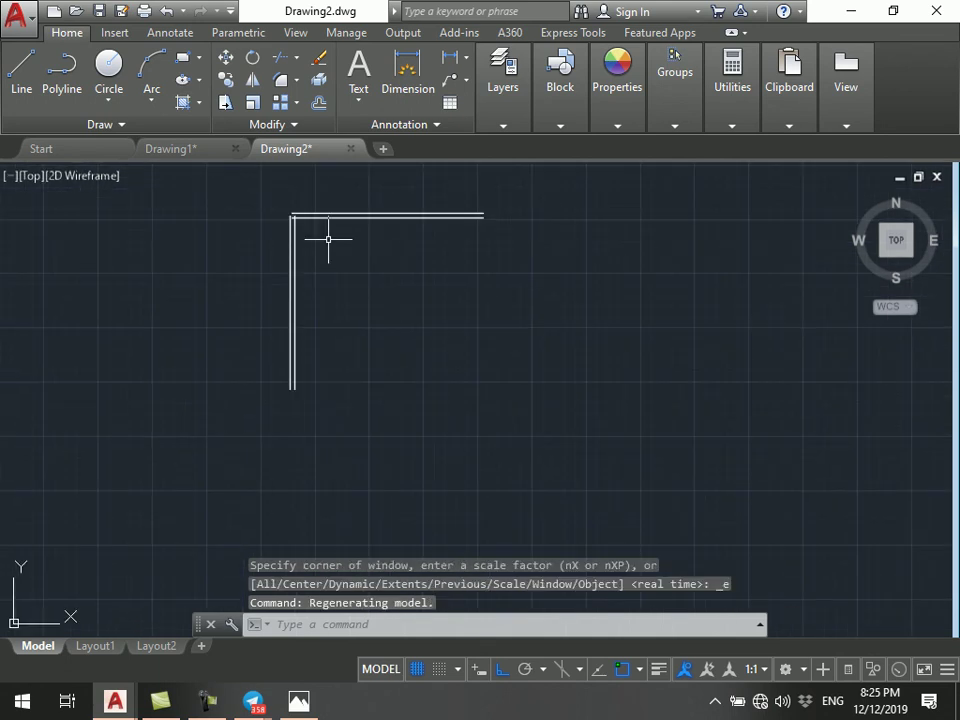
scroll(328, 239, "down", 2)
middle_click_drag(345, 341, 349, 354)
scroll(358, 356, "up", 2)
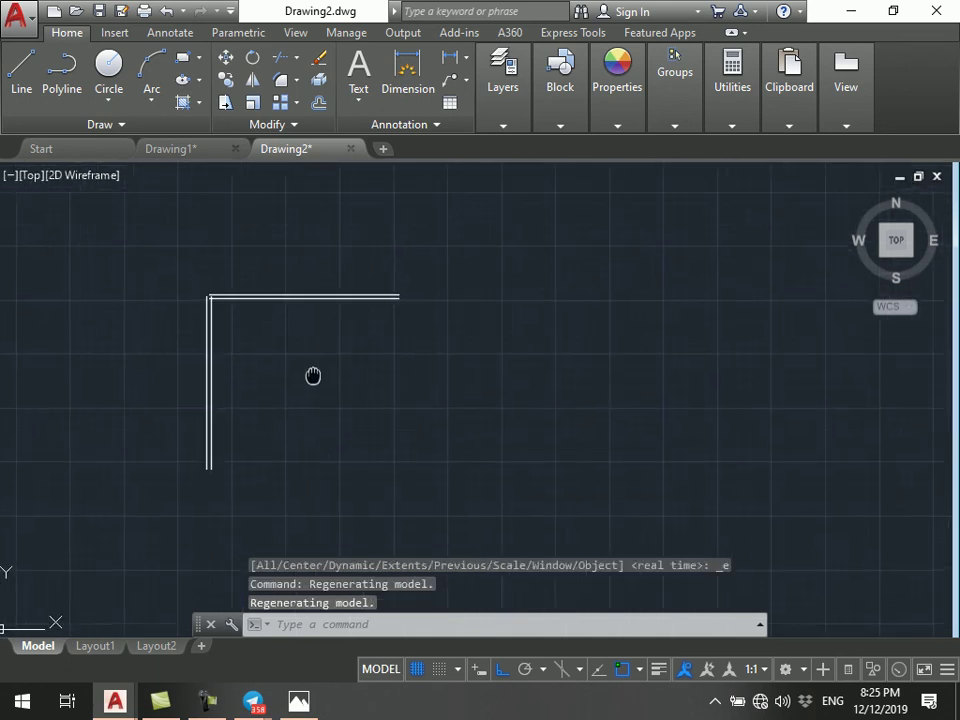
left_click(298, 700)
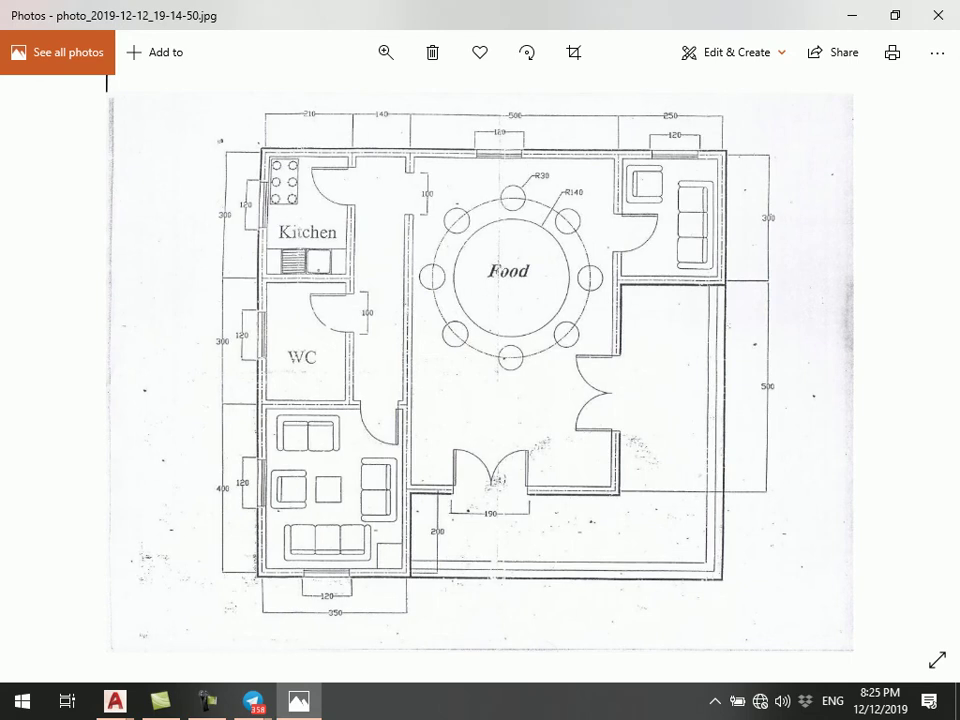
- Zoom into the scan's lower-left walls and the 200 and 190 dimensions, then back out
scroll(414, 620, "up", 2)
scroll(414, 620, "up", 2)
scroll(414, 620, "up", 2)
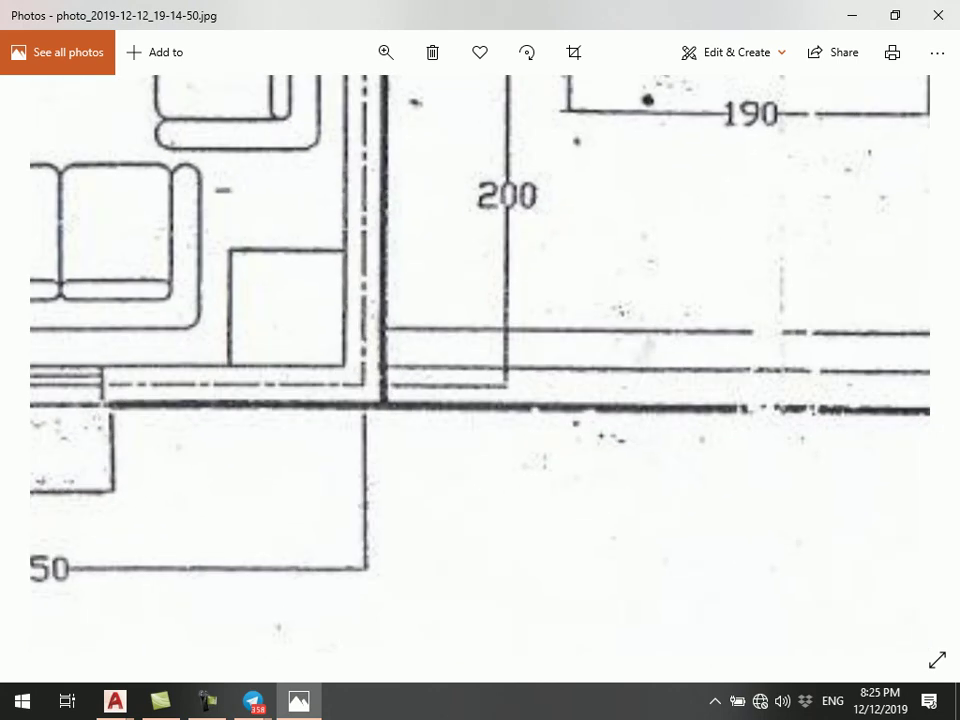
scroll(570, 525, "down", 2)
scroll(570, 525, "up", 1)
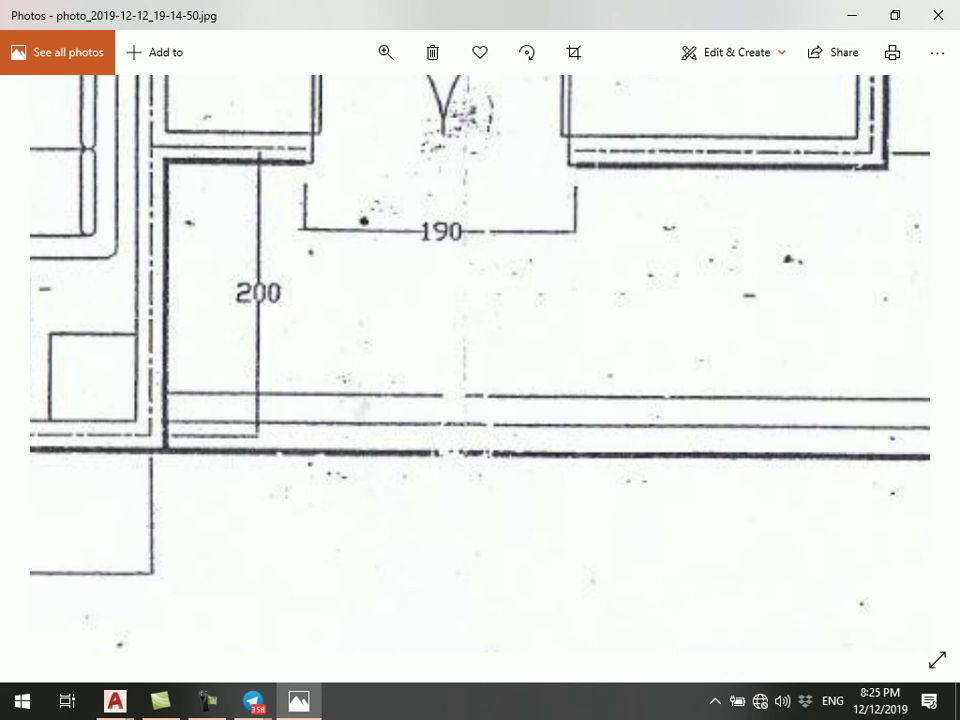
scroll(377, 620, "down", 1)
scroll(377, 620, "down", 2)
scroll(377, 620, "down", 1)
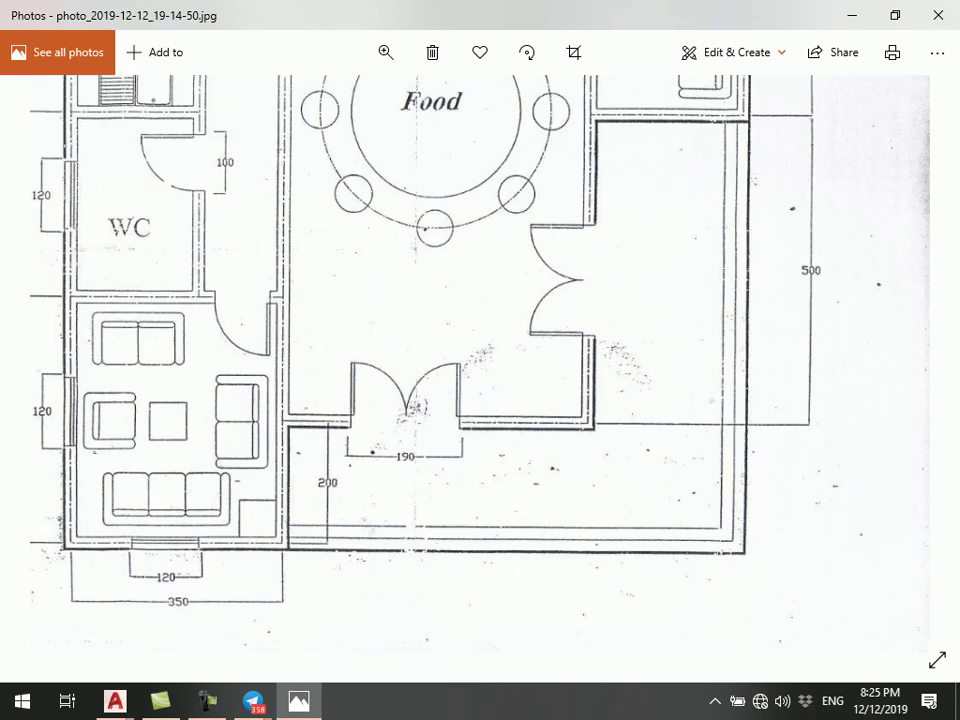
scroll(377, 620, "down", 1)
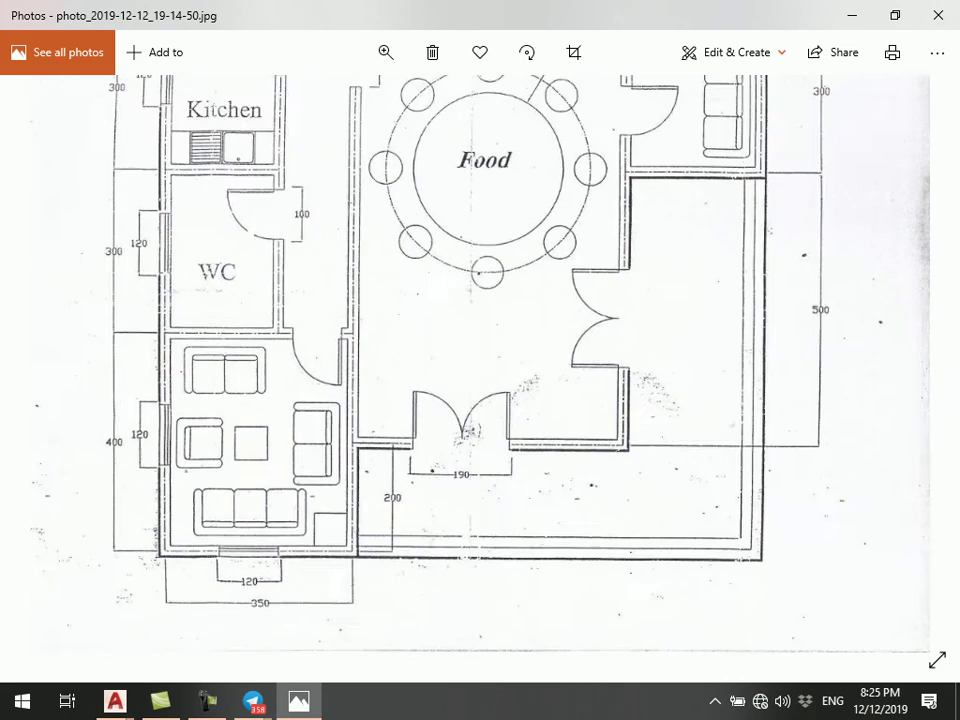
scroll(377, 620, "down", 2)
scroll(377, 620, "up", 2)
scroll(377, 620, "up", 2)
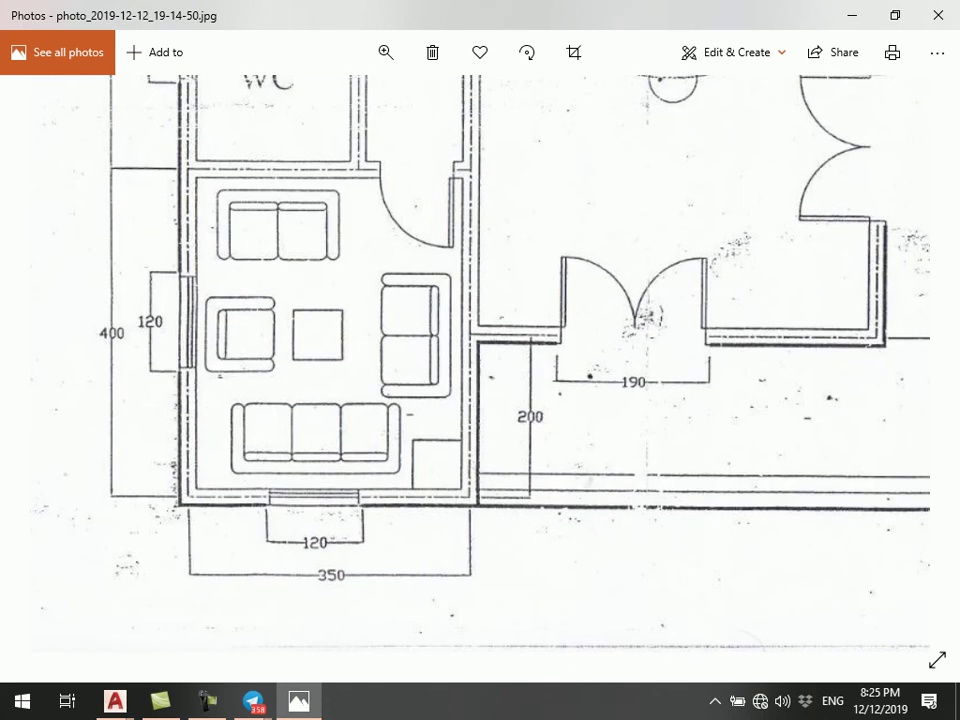
scroll(377, 620, "down", 2)
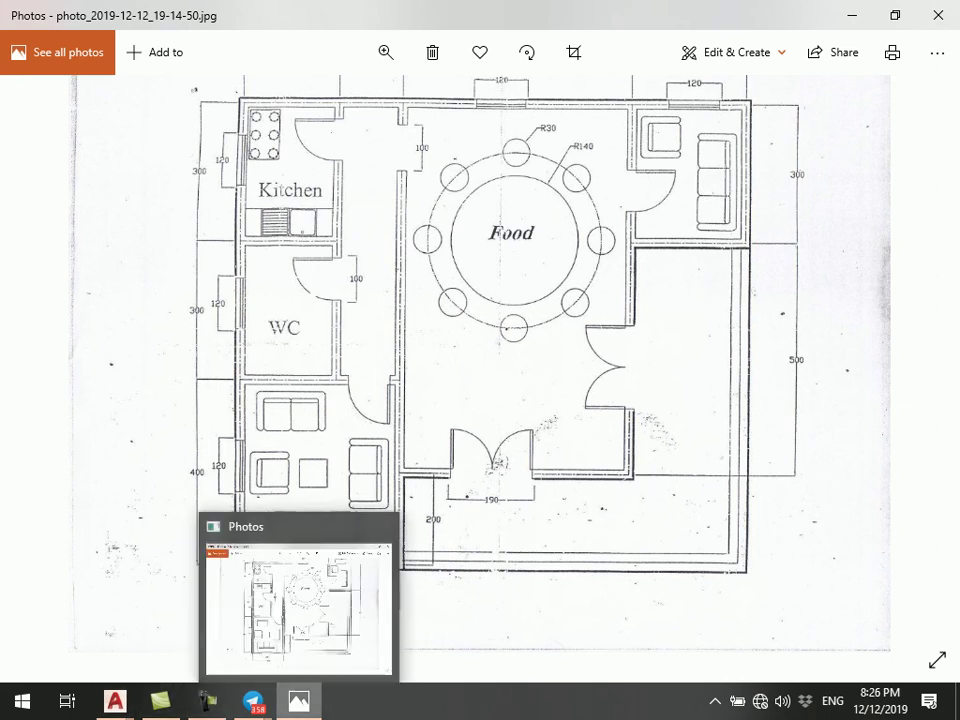
- Minimize Photos to return to the drawing, cancelling an accidental selection
left_click(298, 700)
left_click(330, 371)
key("Escape")
key("Escape")
- Draw a 350-long horizontal multiline wall from the midpoint of the vertical leg's bottom end
type("ml")
key("Return")
scroll(146, 499, "up", 3)
right_click(162, 500, "shift")
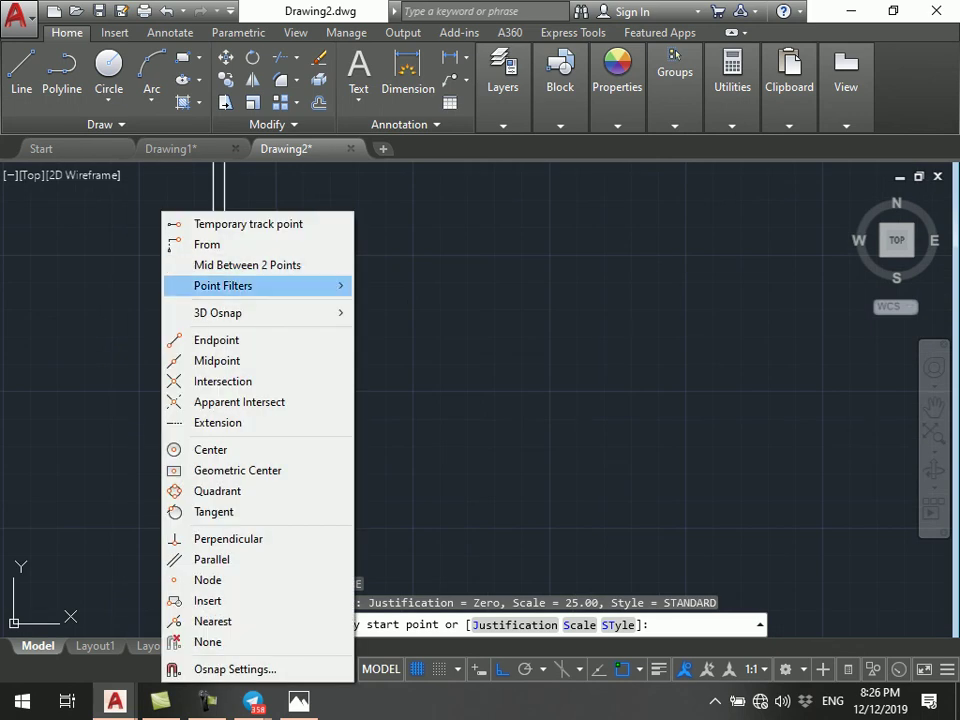
left_click(247, 265)
scroll(261, 430, "up", 1)
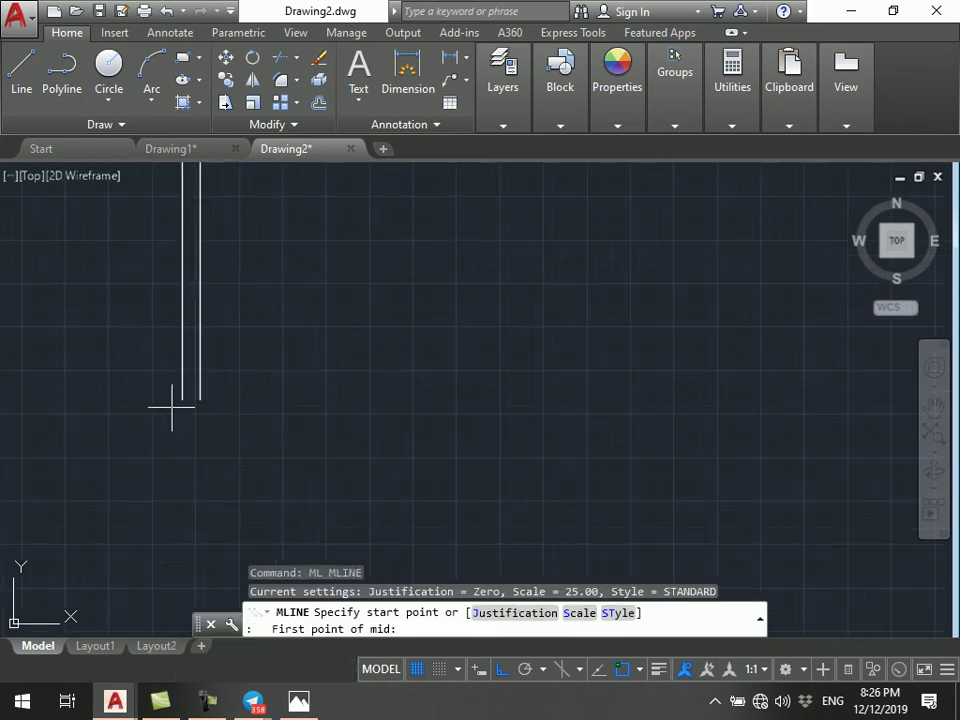
left_click(184, 398)
left_click(200, 398)
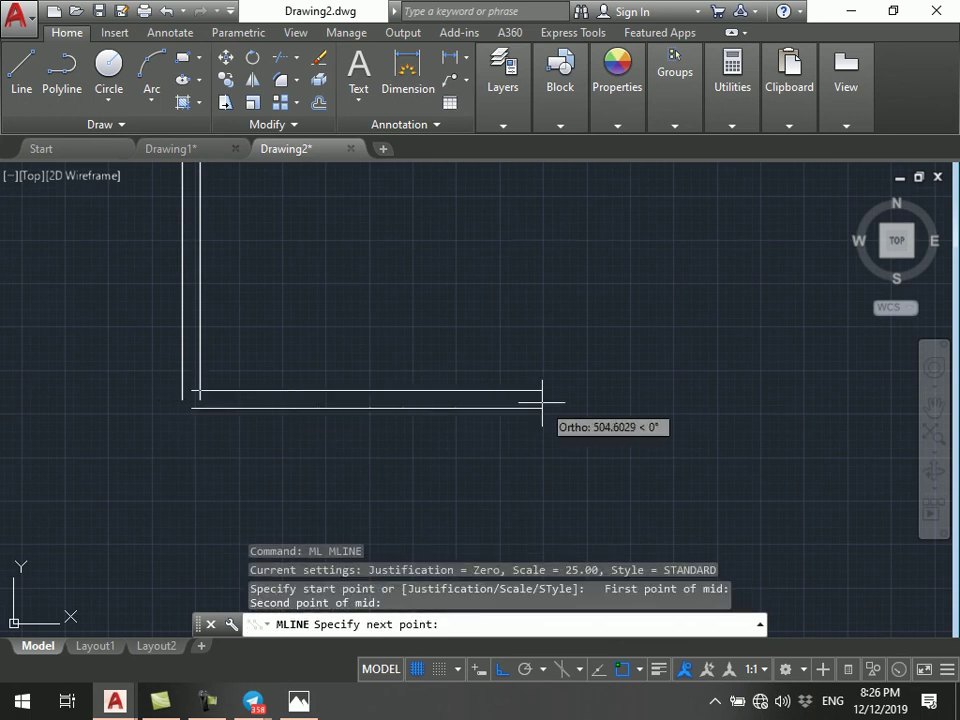
type("350")
key("Return")
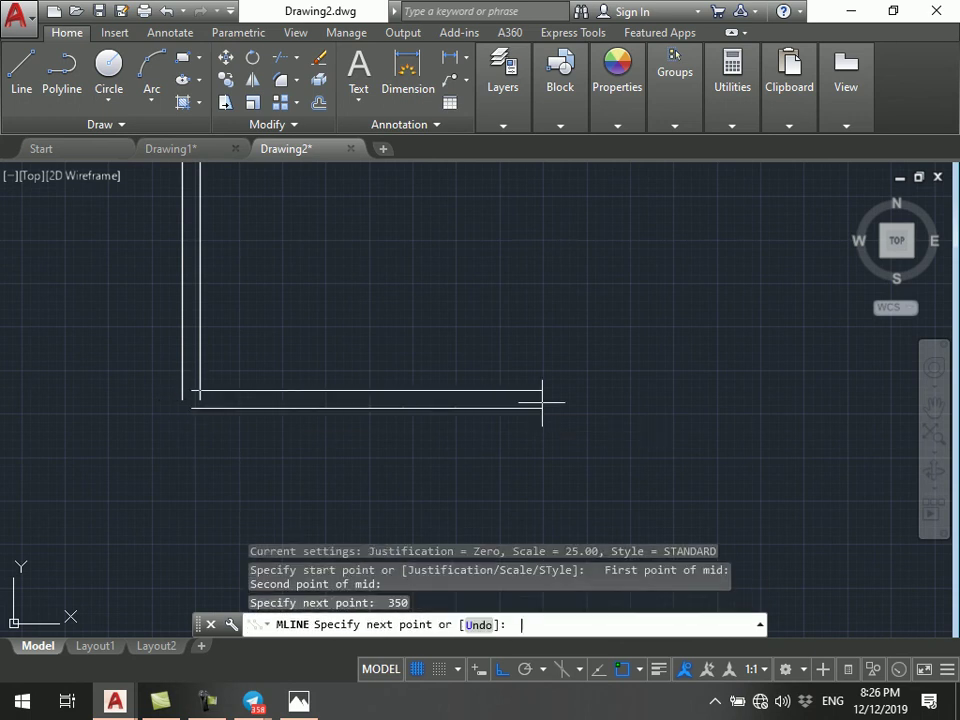
scroll(504, 440, "down", 4)
scroll(505, 378, "up", 2)
scroll(407, 368, "up", 2)
scroll(434, 385, "up", 2)
left_click(426, 388)
key("Escape")
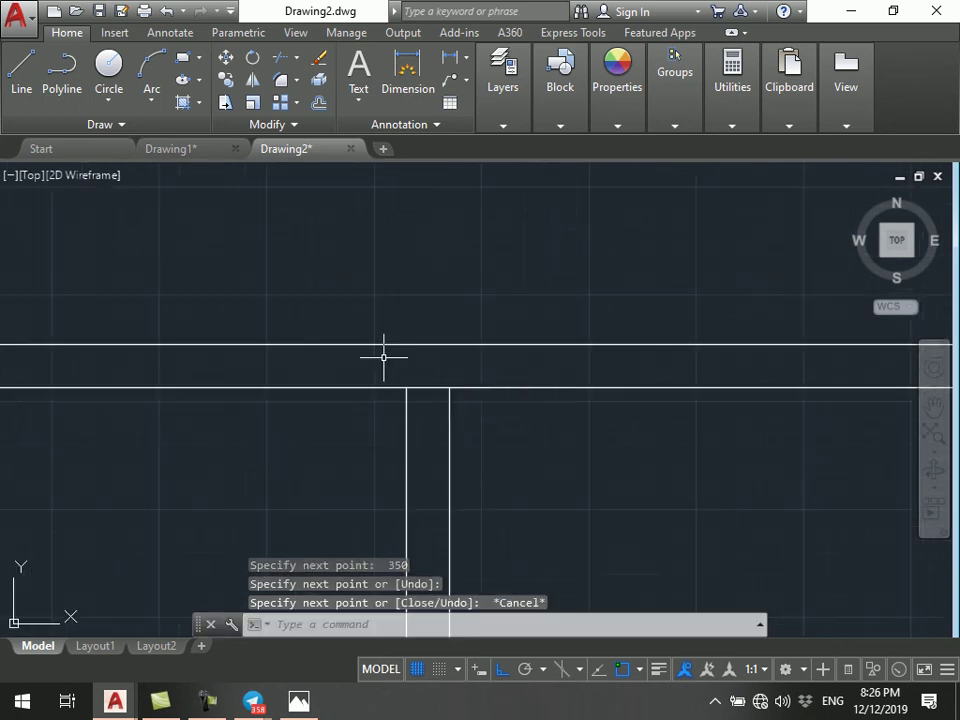
- Pan to show the whole wall shape and bring up the scanned floor plan
scroll(378, 330, "down", 2)
mouse_move(396, 349)
middle_mouse_down()
mouse_move(385, 295)
mouse_move(418, 214)
mouse_move(421, 171)
middle_mouse_up()
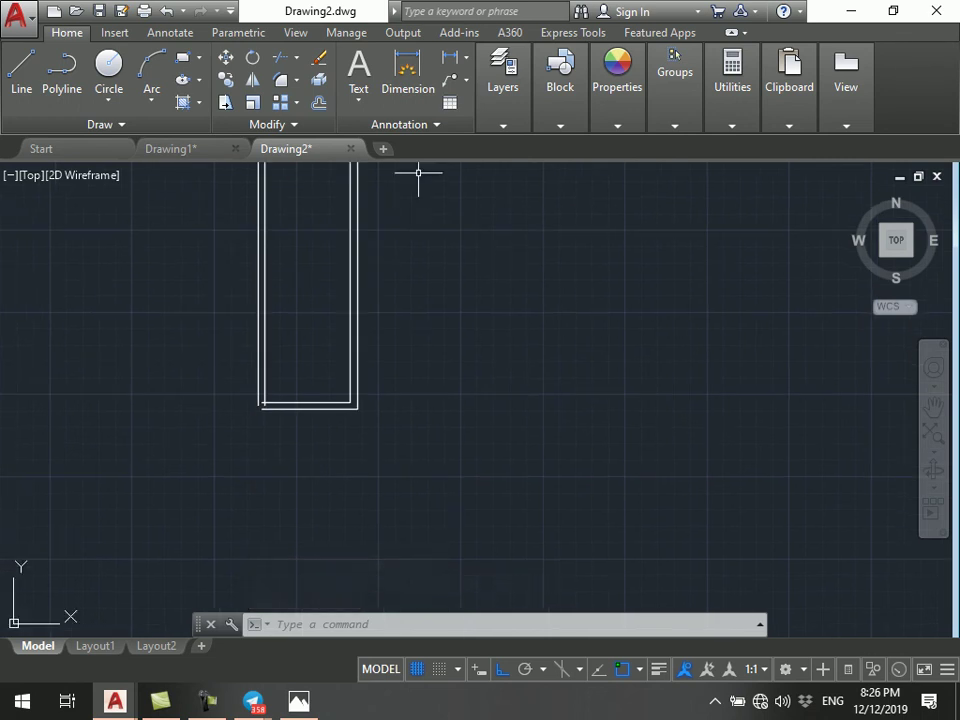
middle_click_drag(403, 332, 403, 450)
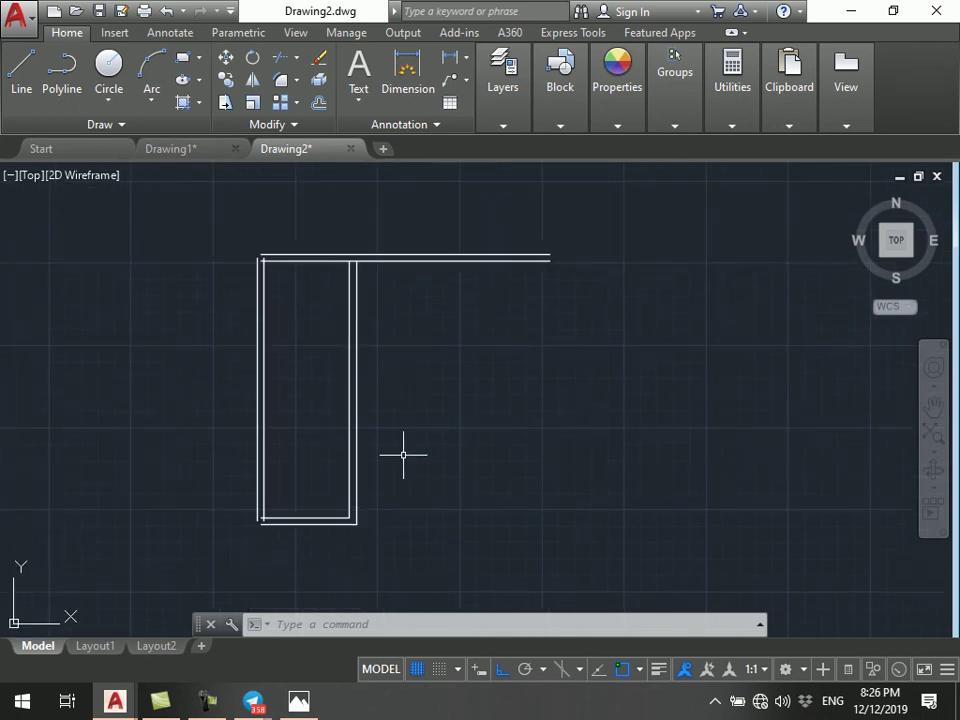
left_click(298, 700)
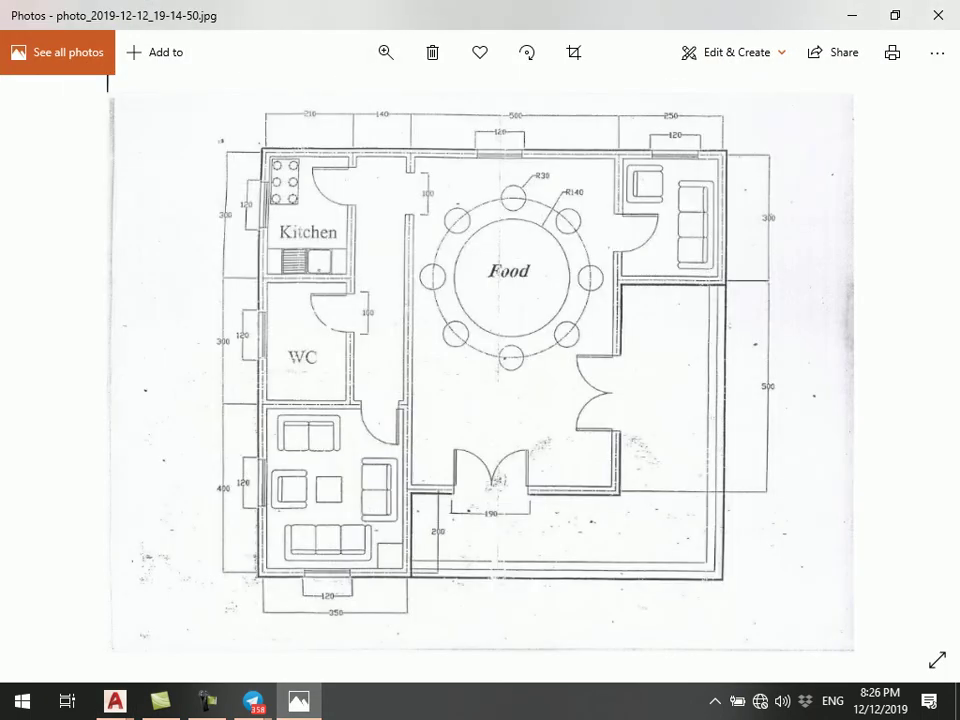
- Zoom into the Kitchen, WC and living-room walls on the scan, then return to AutoCAD
scroll(467, 596, "up", 1)
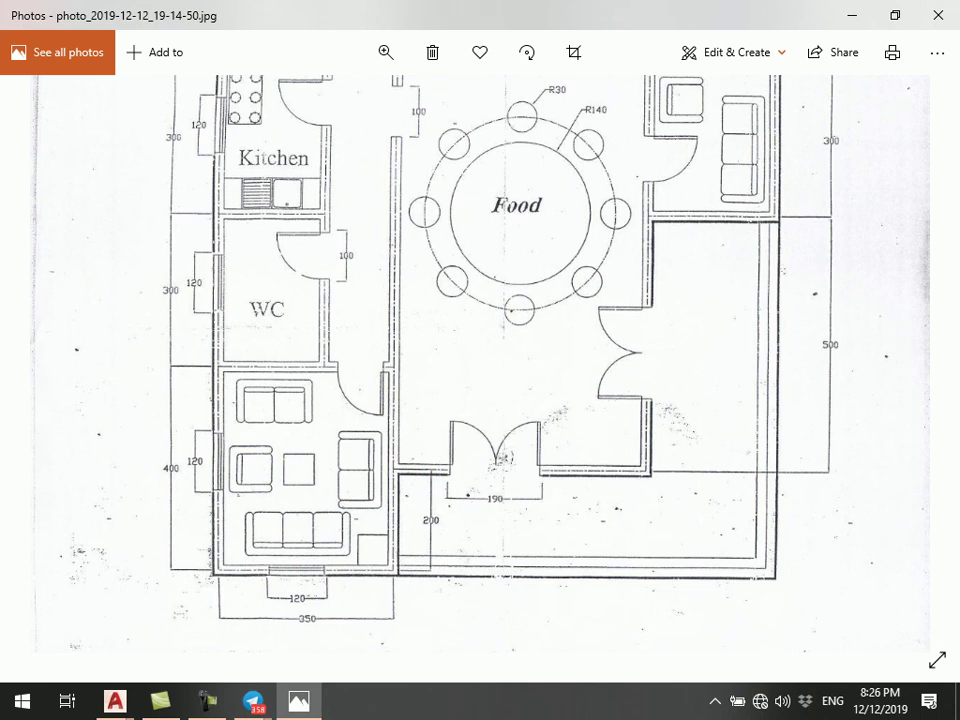
left_click(937, 15)
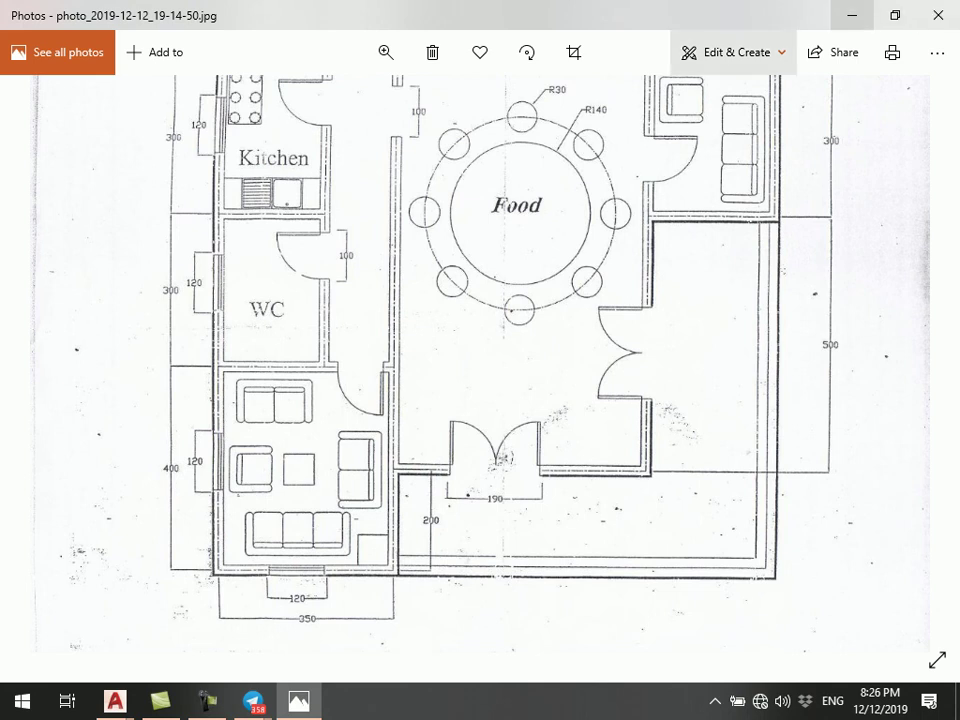
scroll(322, 510, "up", 2)
- Draw a guide line 400 up from the room's inner bottom edge and extend it across the room
left_click(21, 65)
left_click(293, 521)
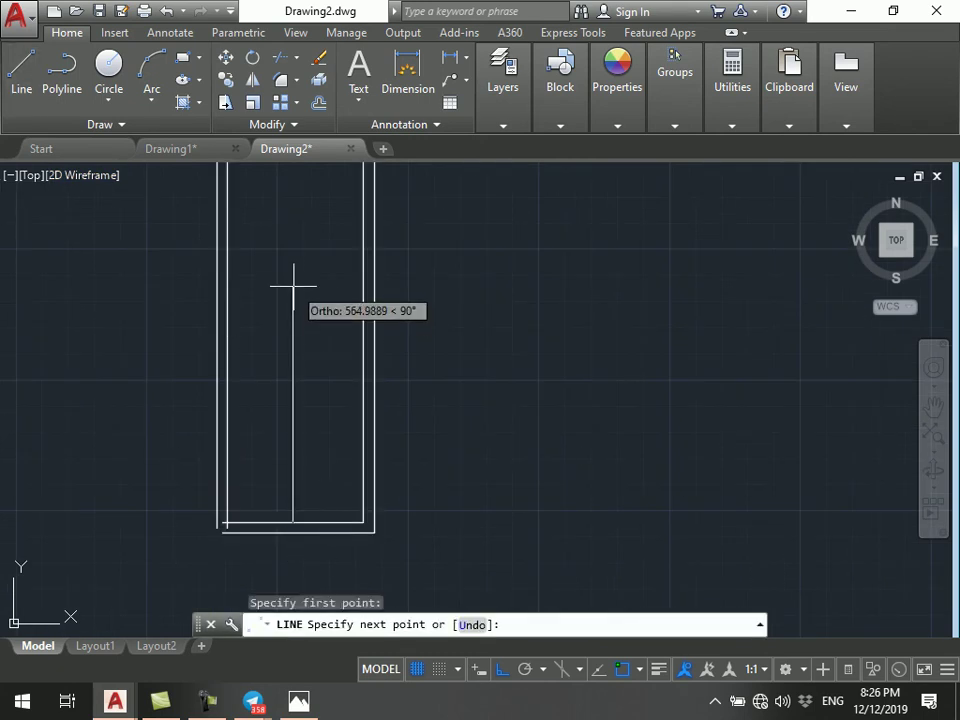
type("400")
key("Return")
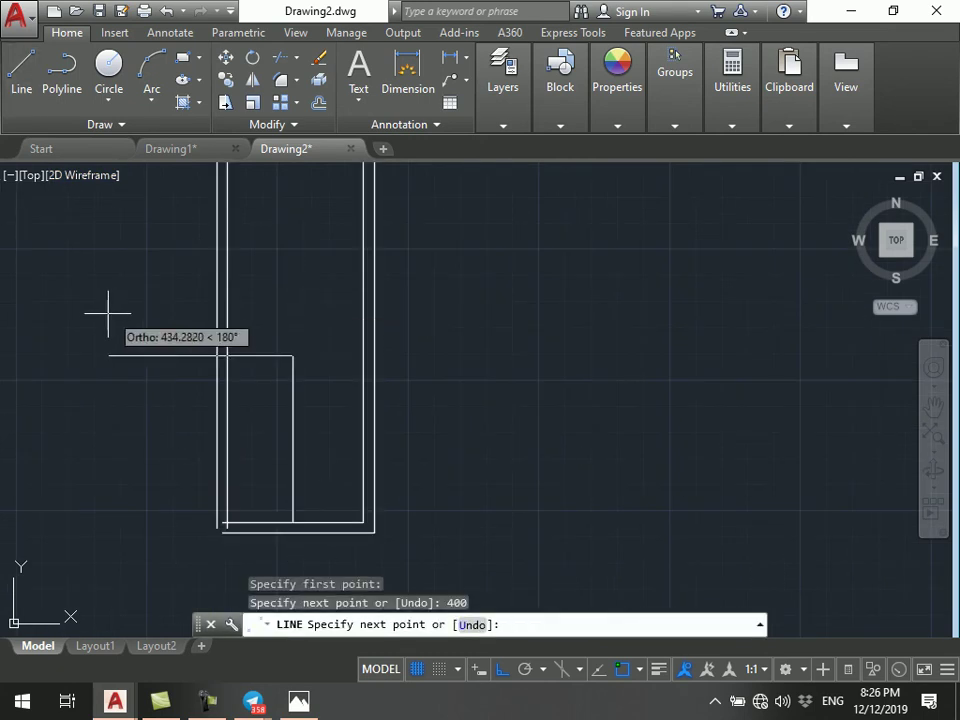
left_click(104, 355)
key("Escape")
left_click(205, 355)
left_click(293, 355)
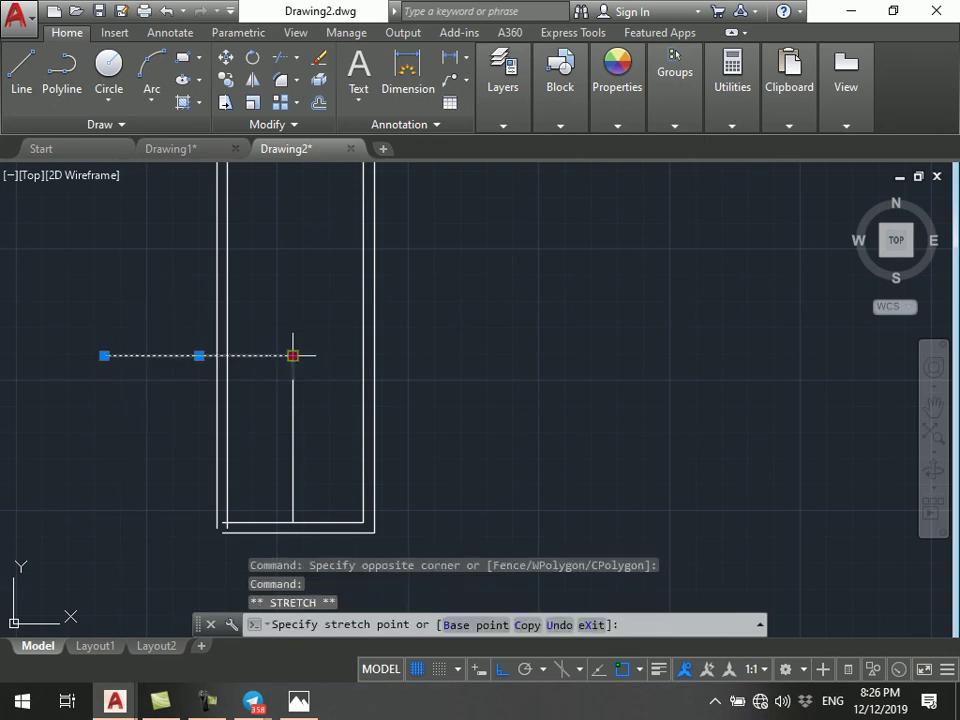
left_click(587, 364)
key("Escape")
key("Escape")
- Draw the double-line partition wall across the room along the guide
type("ml")
key("Return")
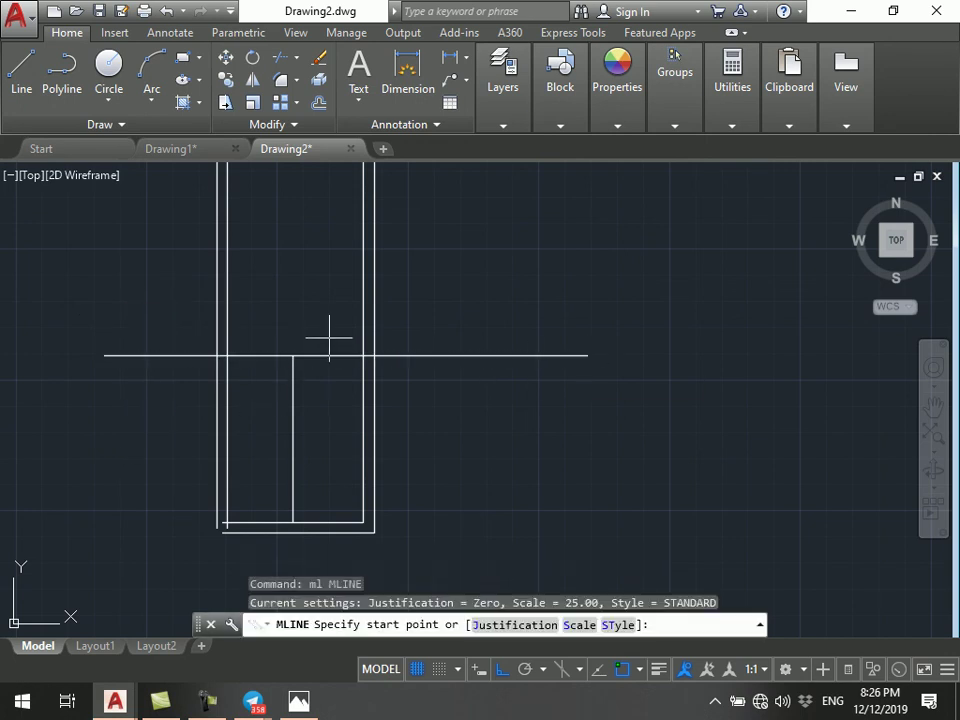
left_click(227, 355)
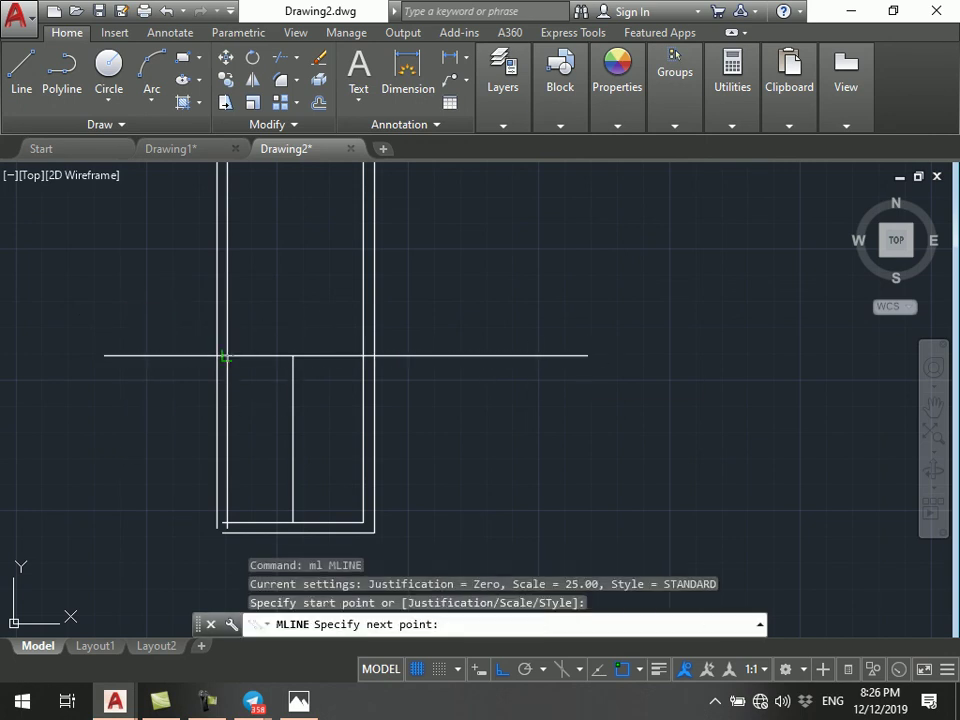
key("Escape")
- Erase the horizontal and vertical guide lines and frame the whole narrow room
left_click(360, 354)
type("e")
key("Return")
left_click(326, 403)
left_click(266, 444)
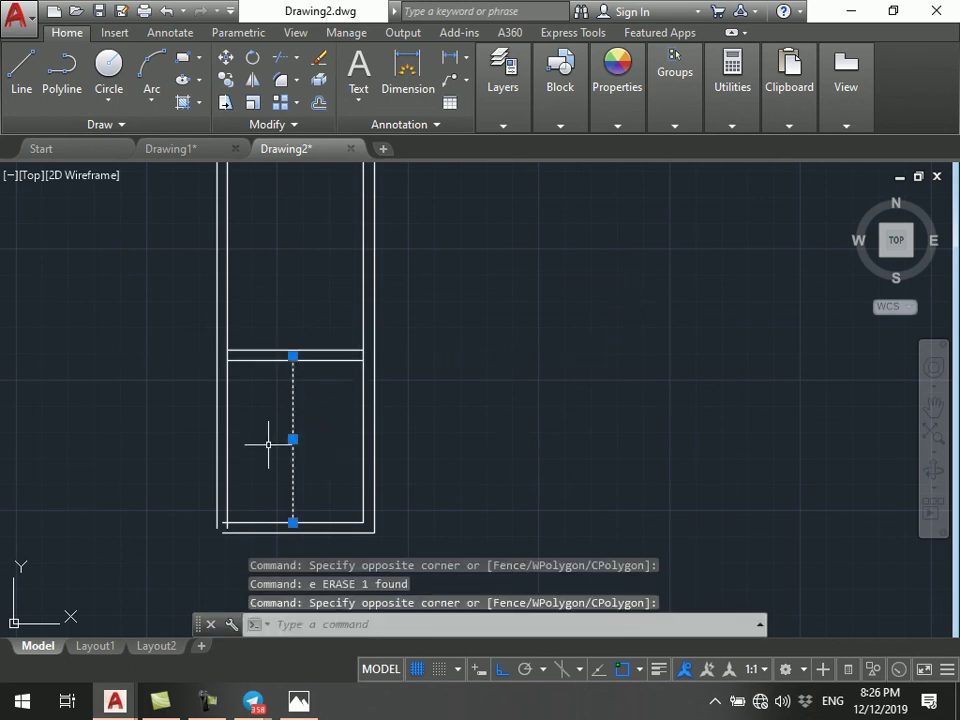
key("Return")
scroll(242, 343, "down", 4)
middle_click_drag(261, 321, 272, 400)
scroll(272, 400, "up", 2)
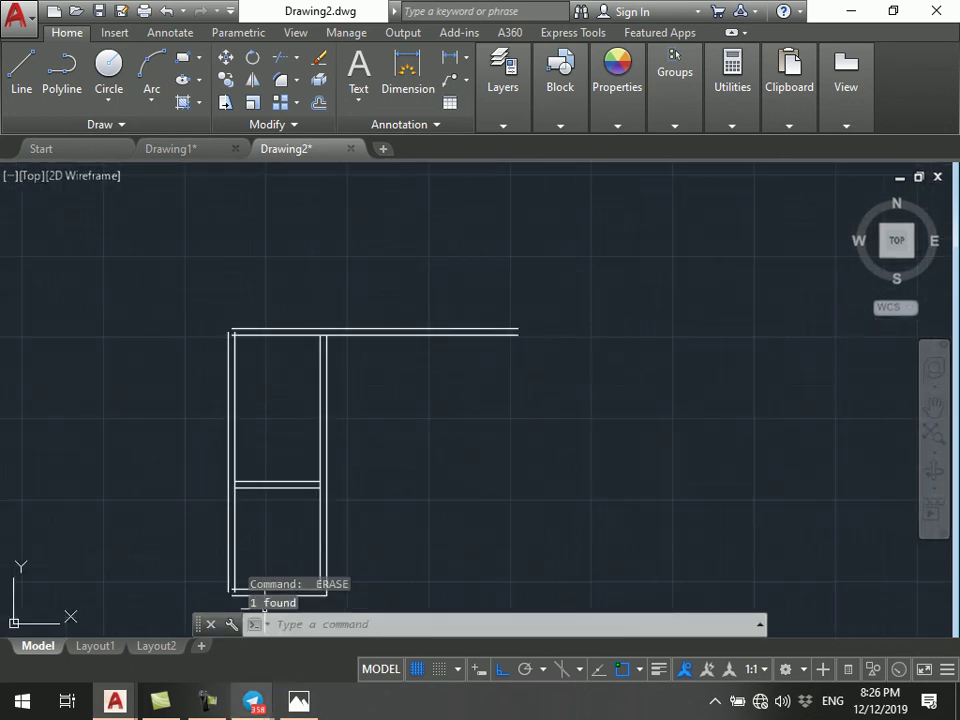
- Zoom around the scanned floor plan photo, then minimize Photos to get back to Drawing2
left_click(298, 701)
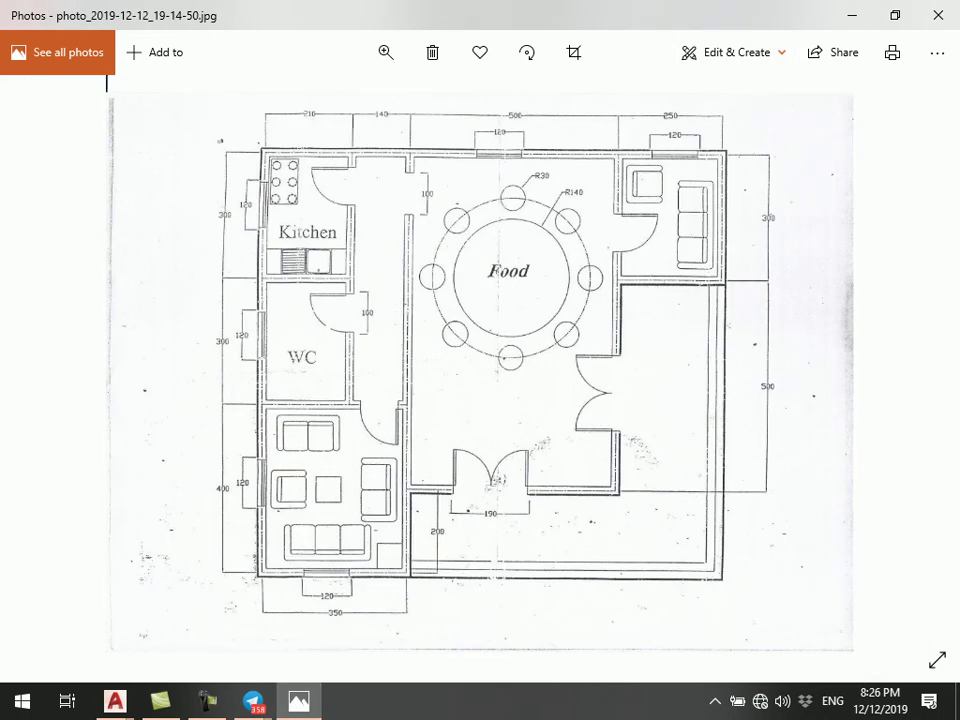
scroll(490, 390, "up", 1)
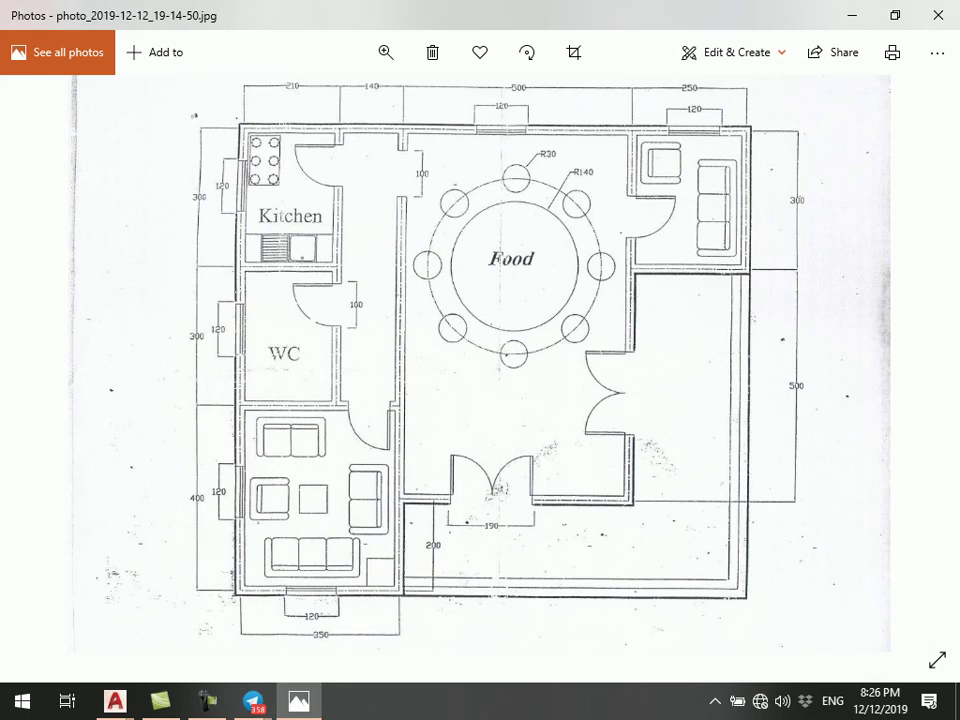
scroll(69, 107, "down", 1)
scroll(69, 85, "up", 1)
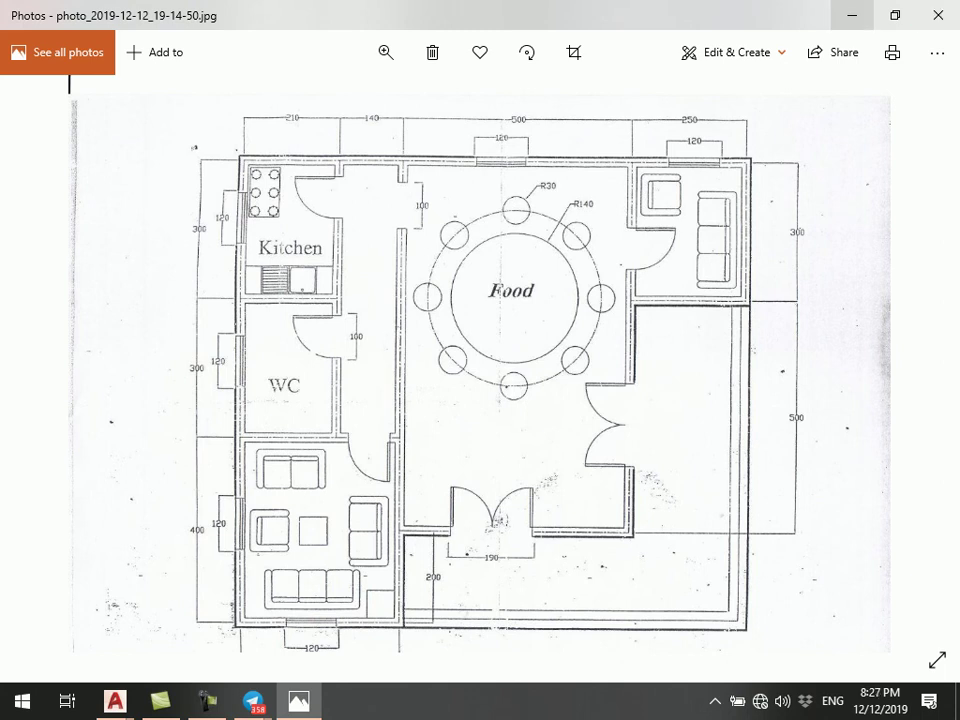
left_click(853, 15)
scroll(204, 375, "up", 2)
- Draw a guide line from the partition's midpoint, 300 units up and then left
left_click(21, 62)
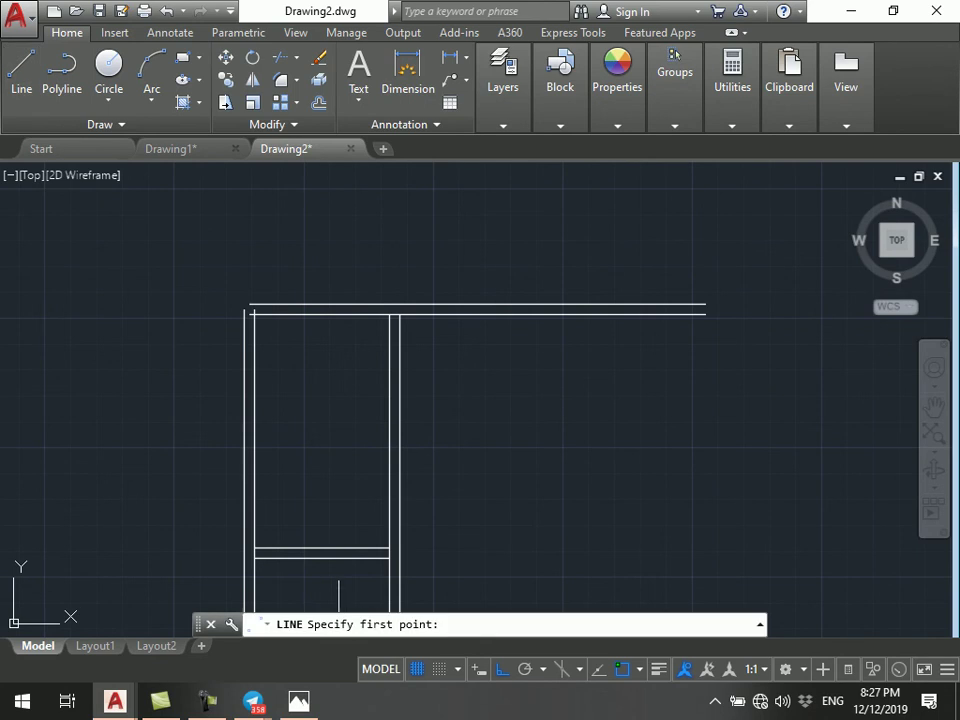
scroll(321, 558, "up", 3)
right_click(326, 536, "shift")
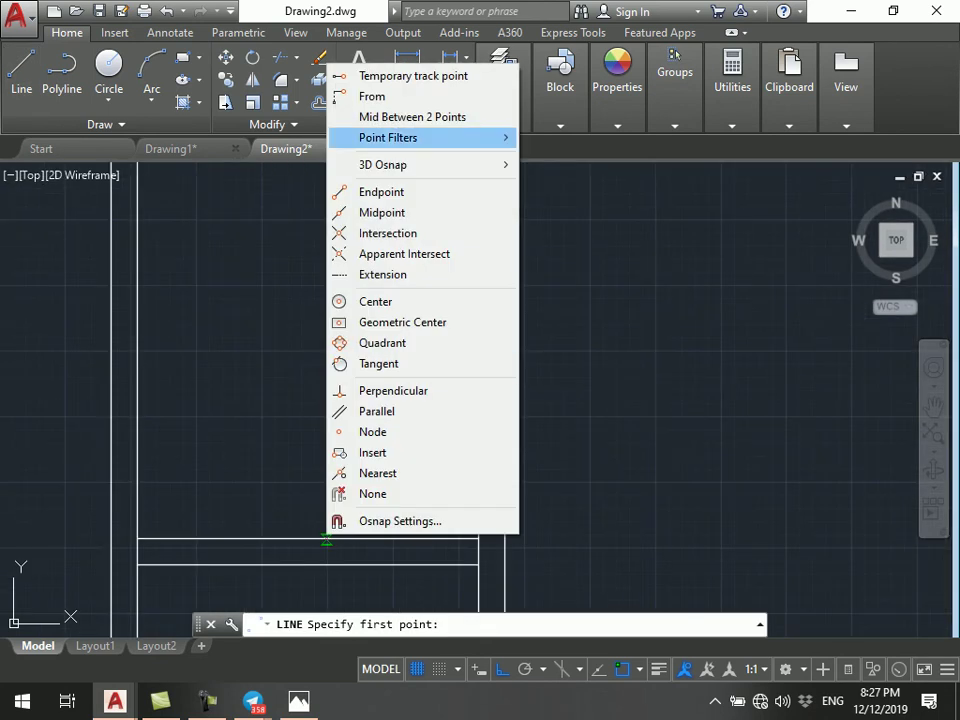
key("Escape")
left_click(372, 538)
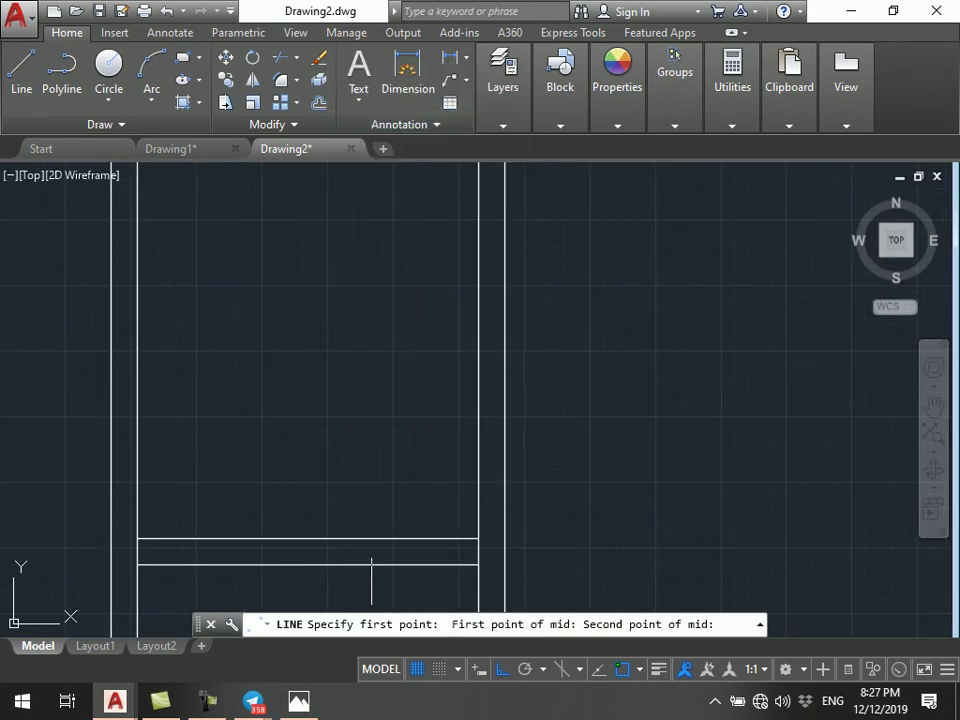
left_click(372, 564)
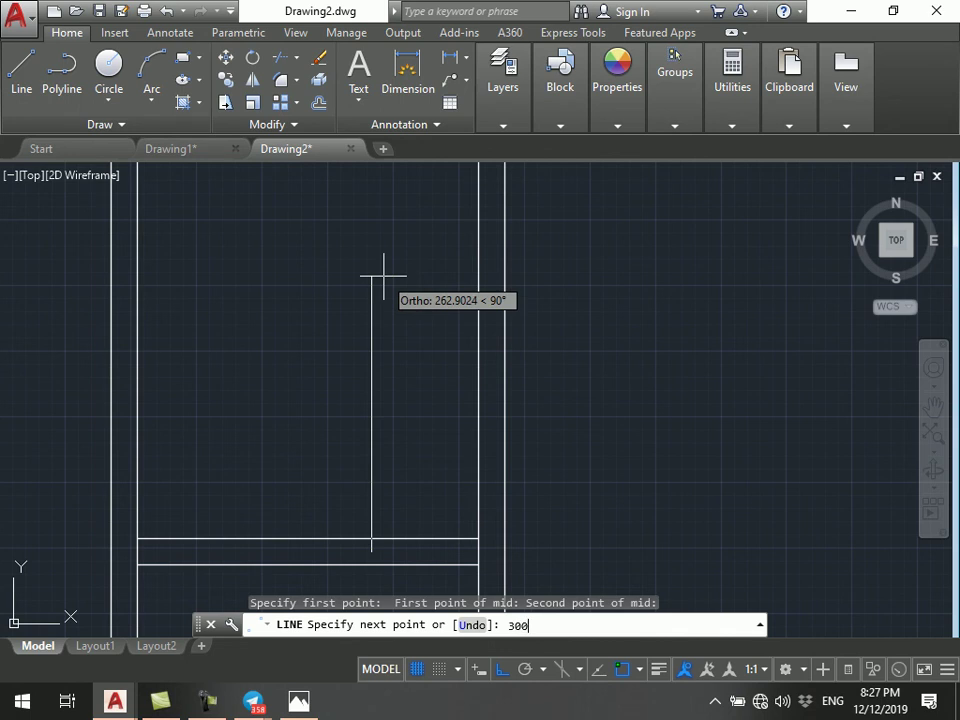
type("0")
key("Return")
scroll(383, 275, "down", 2)
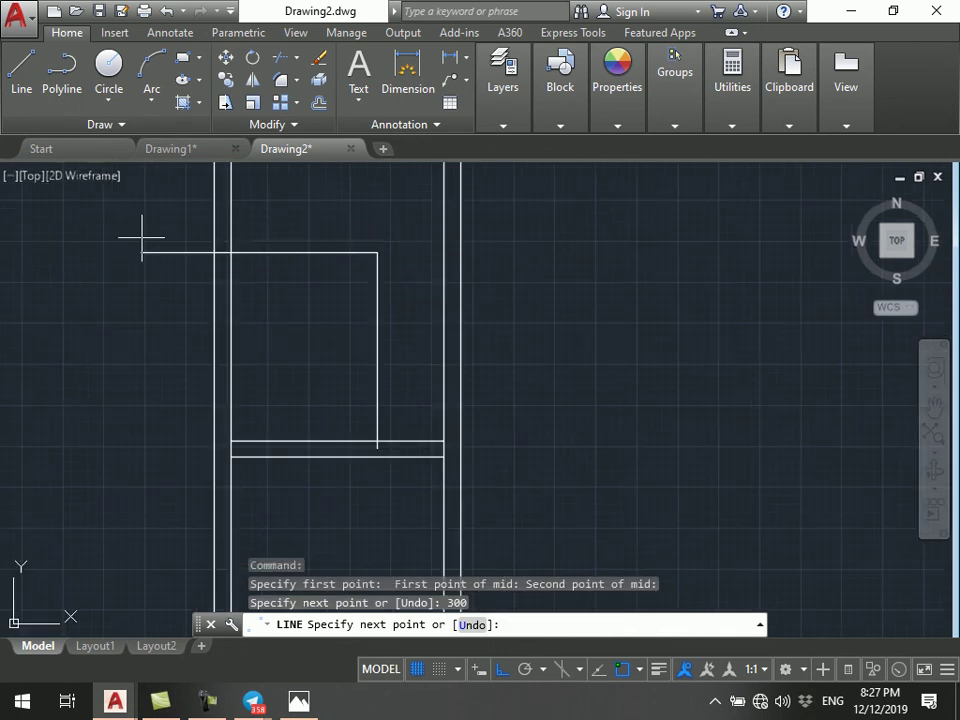
left_click(142, 252)
key("Escape")
middle_click_drag(319, 238, 281, 392)
key("Escape")
key("Escape")
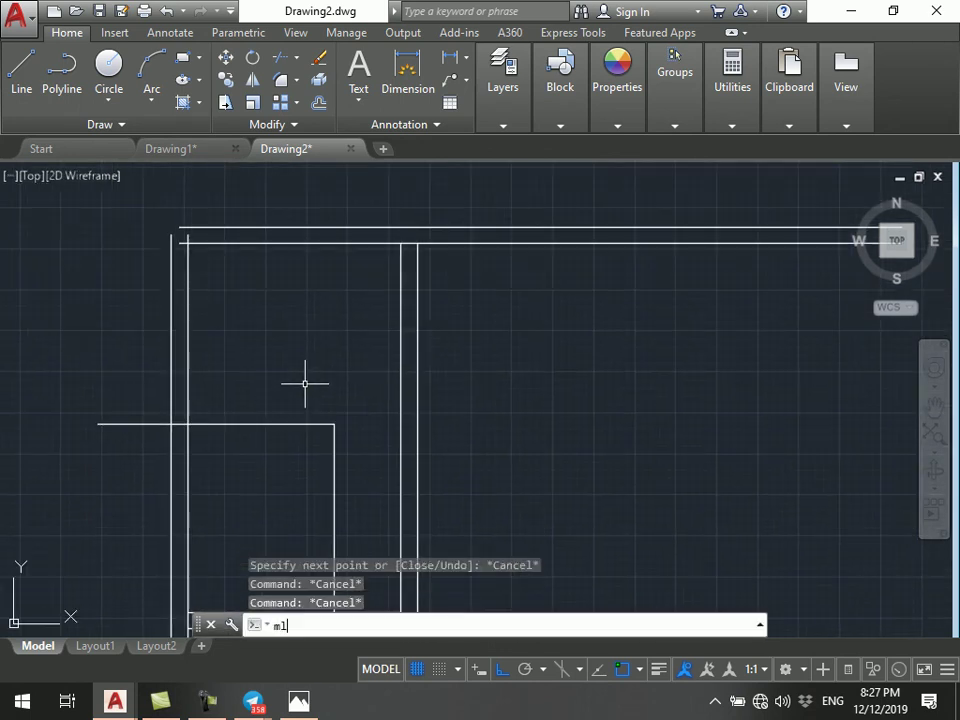
- Draw a double-line partition across the narrow room between its left and right inner walls
key("Return")
left_click(183, 426)
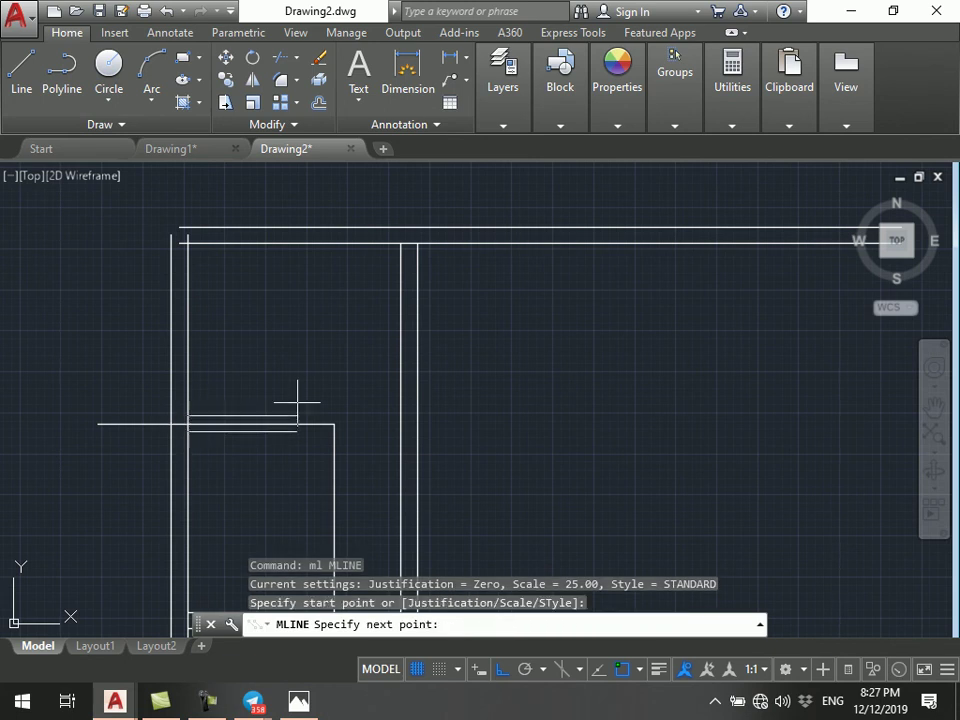
left_click(400, 424)
key("Escape")
- Erase the leftover guide line, undoing an over-erase, and recheck the scanned plan
left_click(1, 380)
left_click(553, 440)
type("e")
key("Return")
key("ctrl+z")
left_click(178, 426)
type("e")
key("Return")
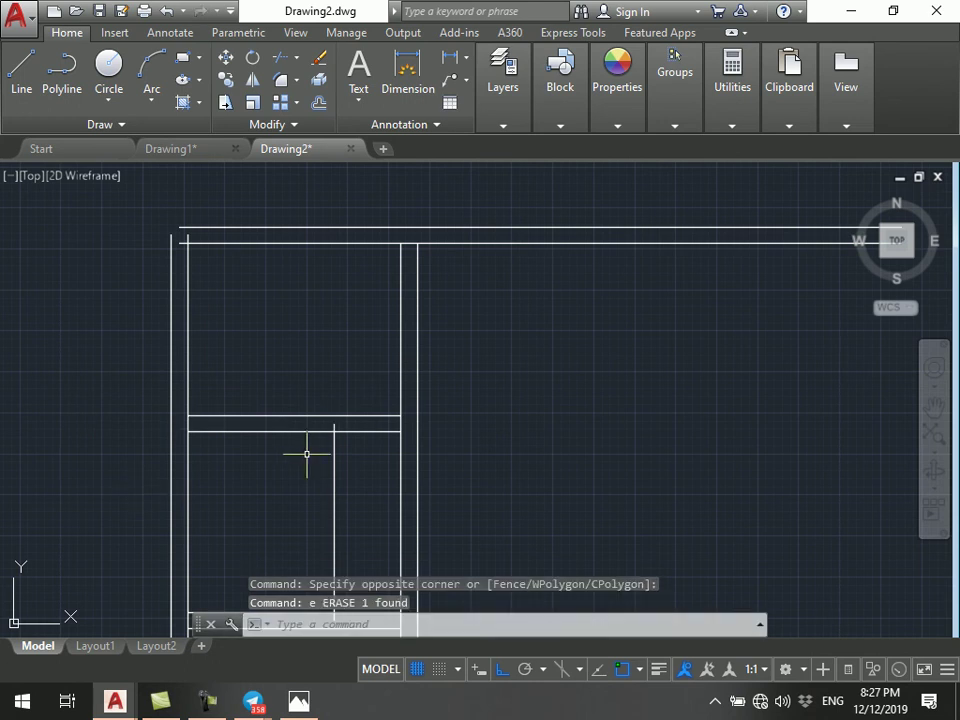
scroll(315, 354, "down", 3)
scroll(315, 358, "up", 2)
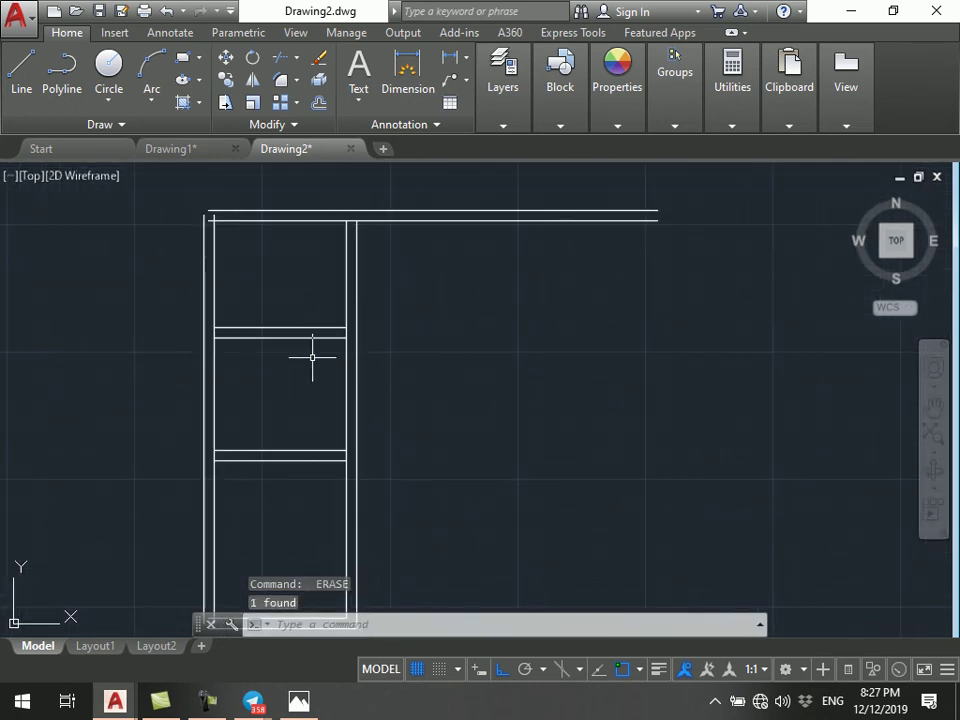
key("alt+Tab")
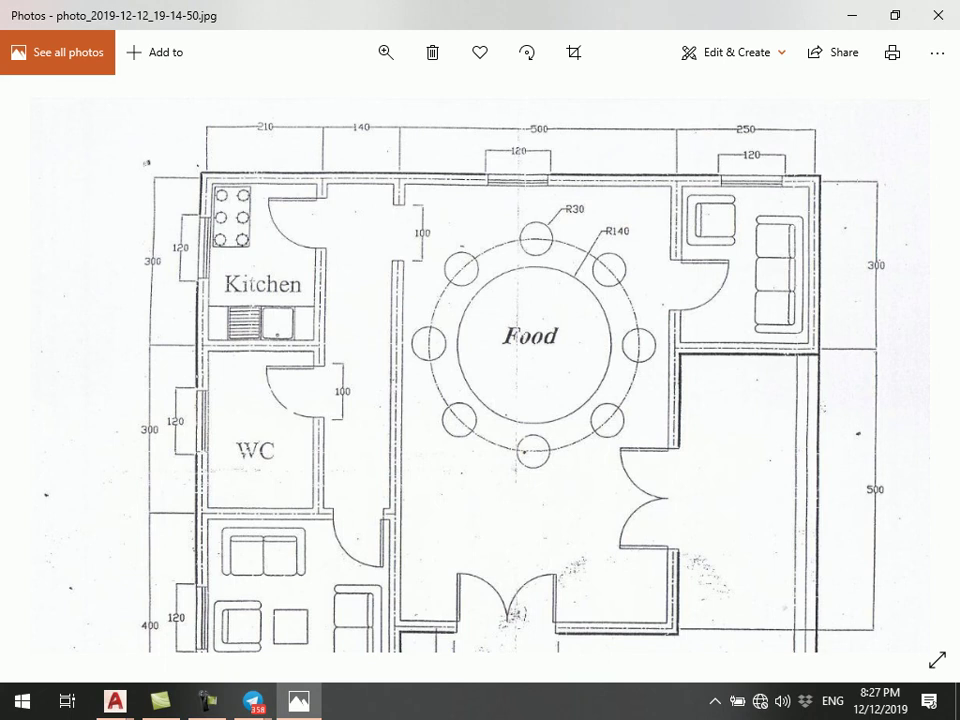
key("alt+Tab")
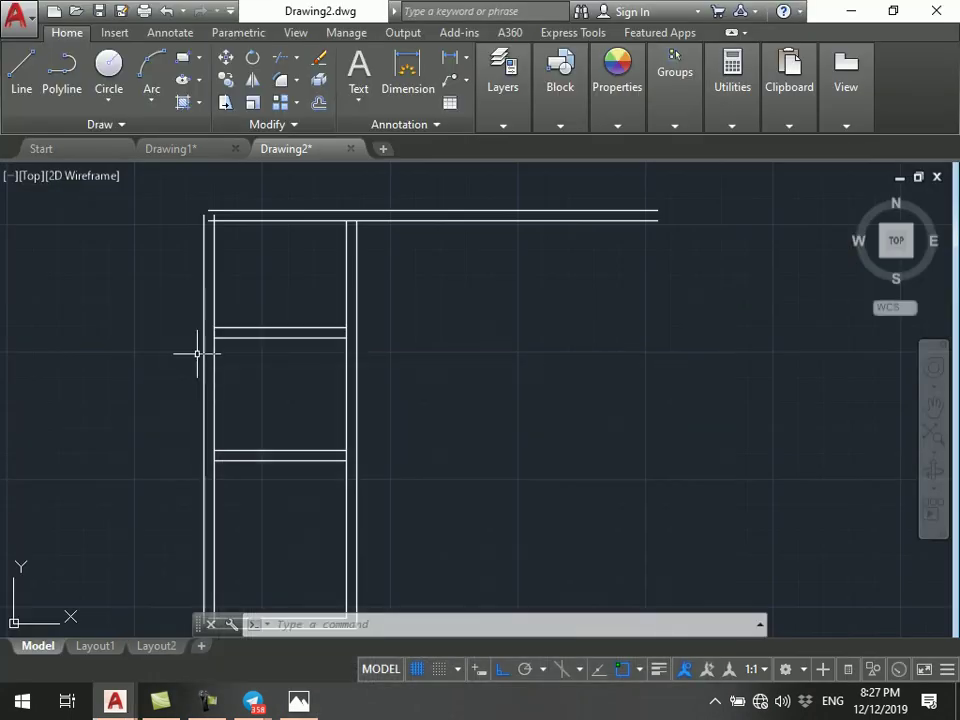
- Draw a guide line from a midpoint, 210 units horizontally, then a vertical segment
left_click(21, 70)
left_click(258, 265)
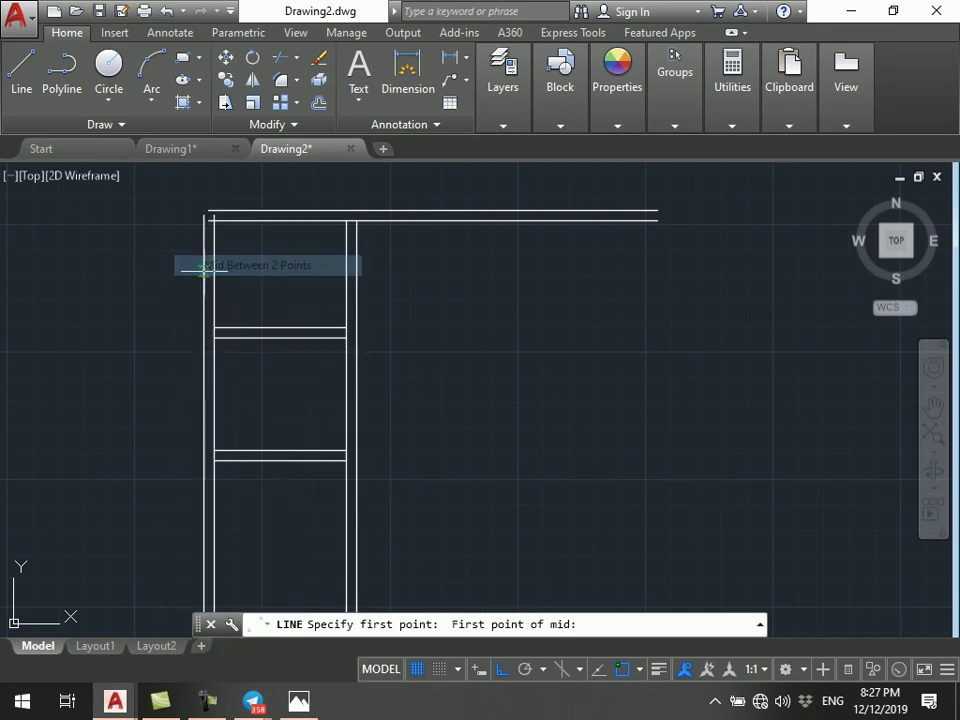
scroll(204, 272, "up", 2)
left_click(204, 272)
left_click(210, 270)
type("210")
key("Return")
scroll(339, 228, "down", 2)
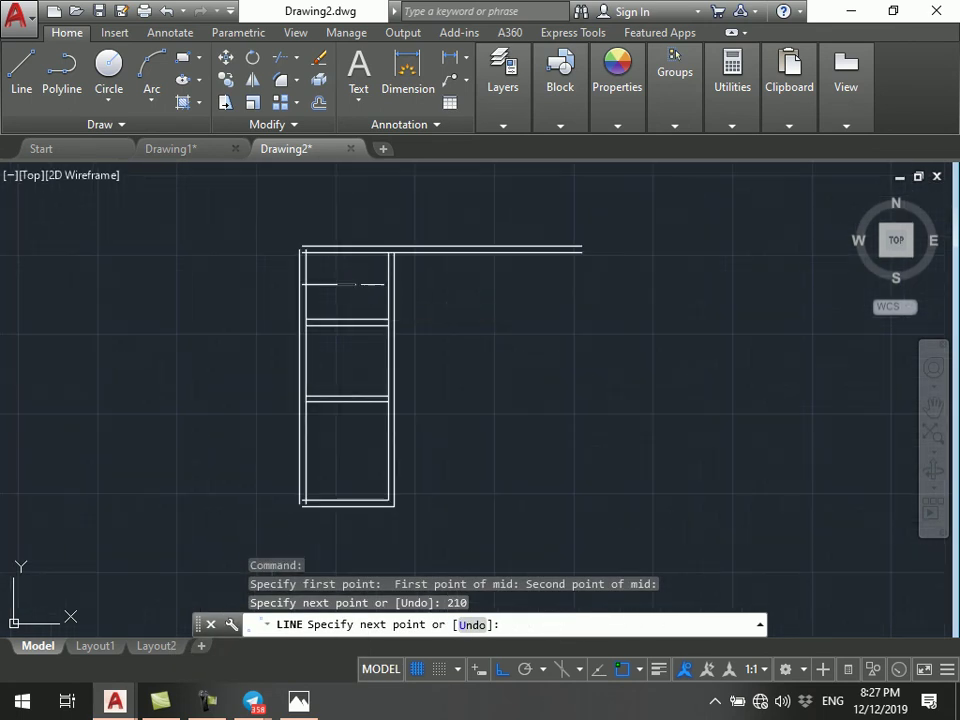
scroll(369, 385, "up", 2)
left_click(371, 388)
key("Escape")
- Erase the horizontal guide line, leaving the vertical guide in place
scroll(360, 274, "down", 2)
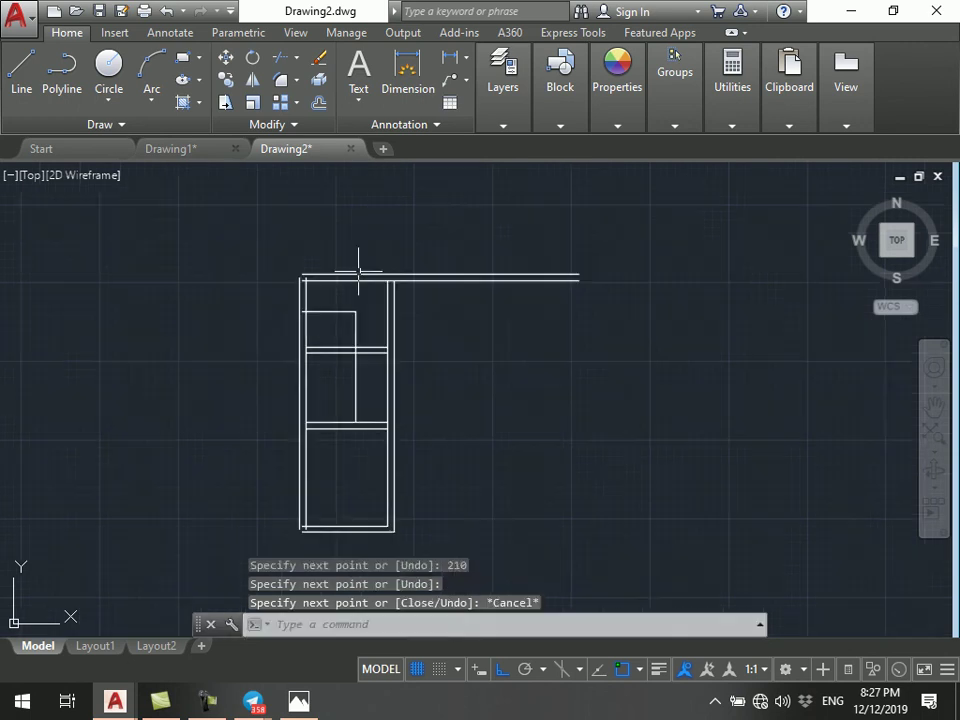
scroll(332, 315, "up", 2)
left_click_drag(332, 315, 283, 398)
type("e")
key("Return")
left_click(344, 421)
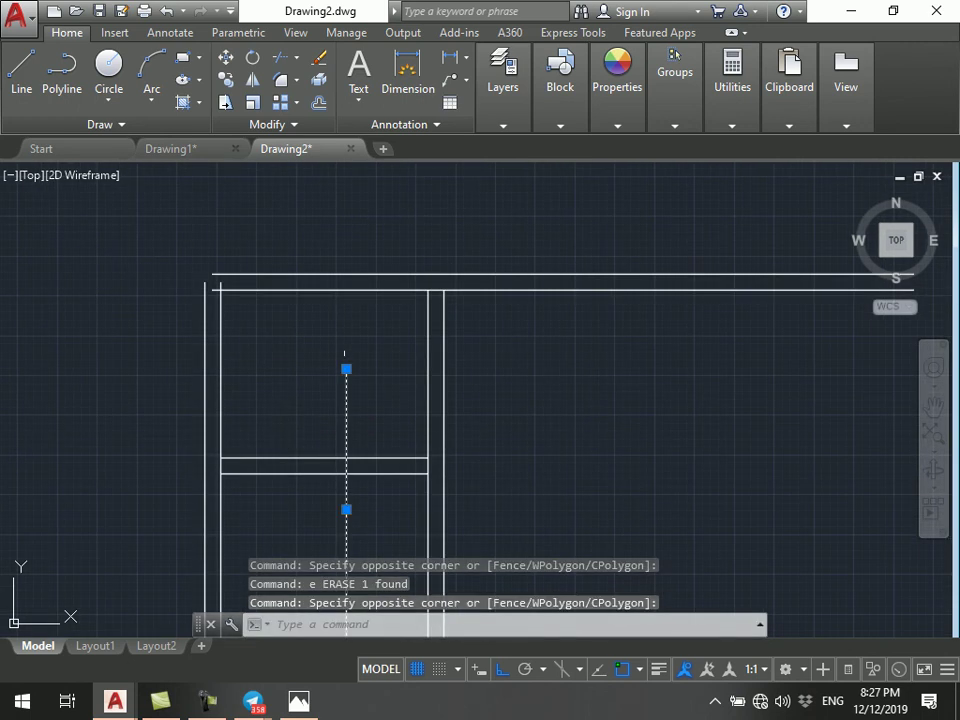
left_click(345, 368)
key("Escape")
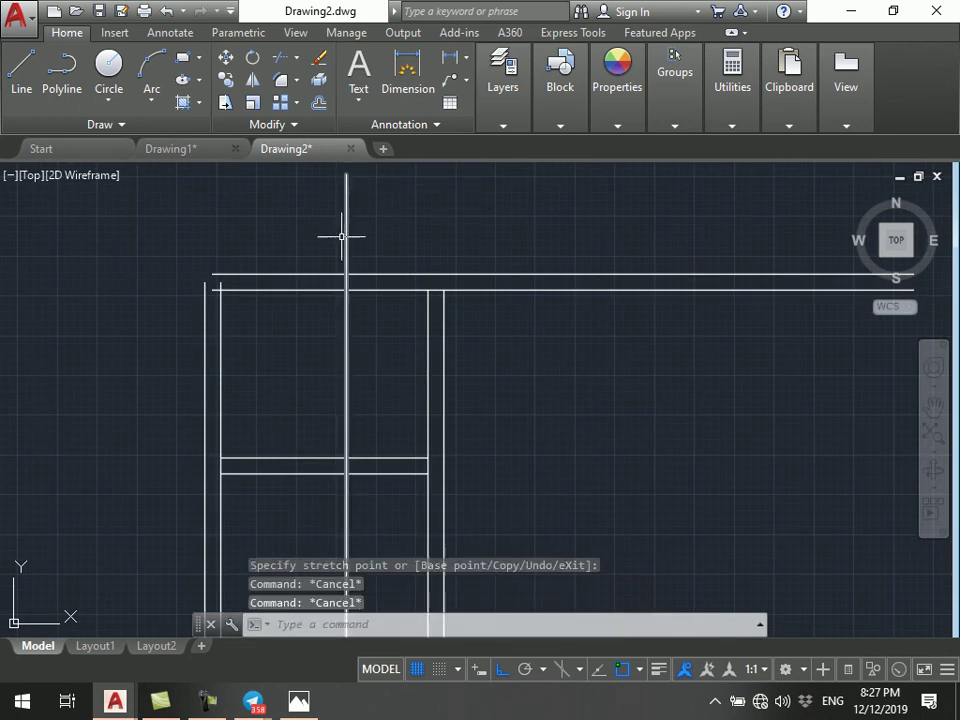
- Draw a vertical double-line wall with ML from the top wall down to the cross wall
key("Escape")
type("ml")
key("Return")
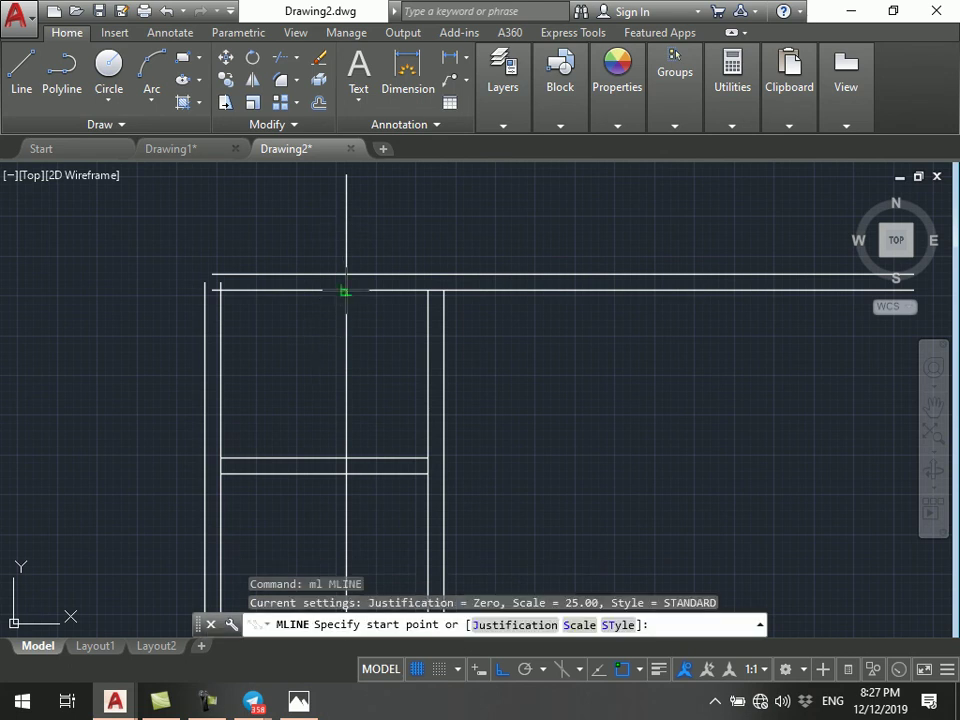
left_click(346, 290)
scroll(354, 220, "up", 2)
scroll(354, 300, "up", 2)
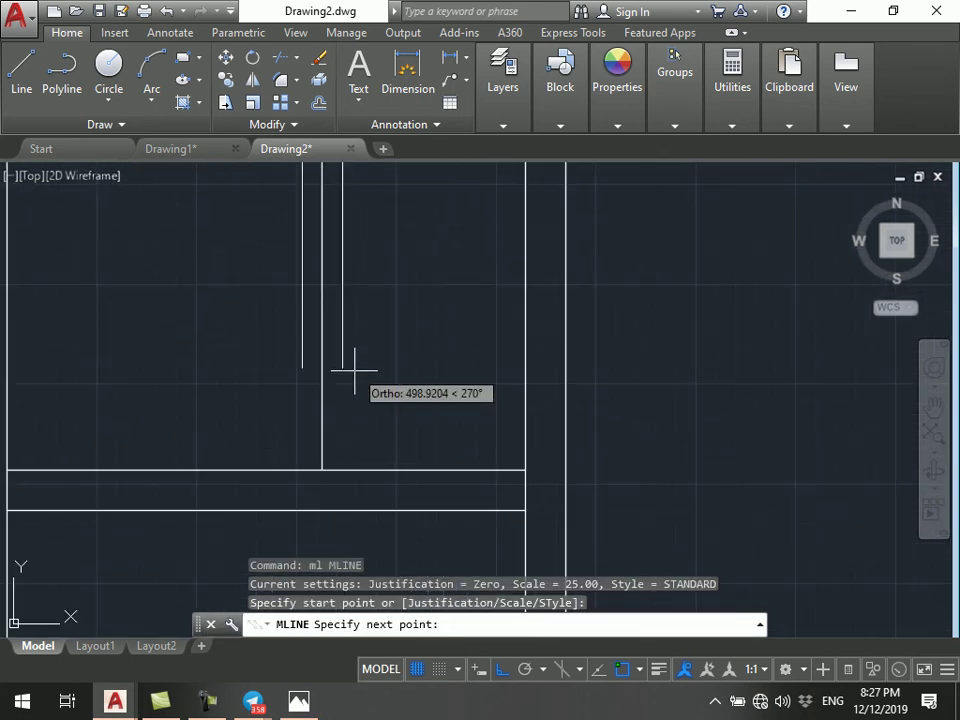
left_click(319, 469)
key("Escape")
scroll(319, 469, "down", 3)
- Window-select and erase the stray vertical guide line, then recentre the plan
left_click(399, 292)
left_click(279, 321)
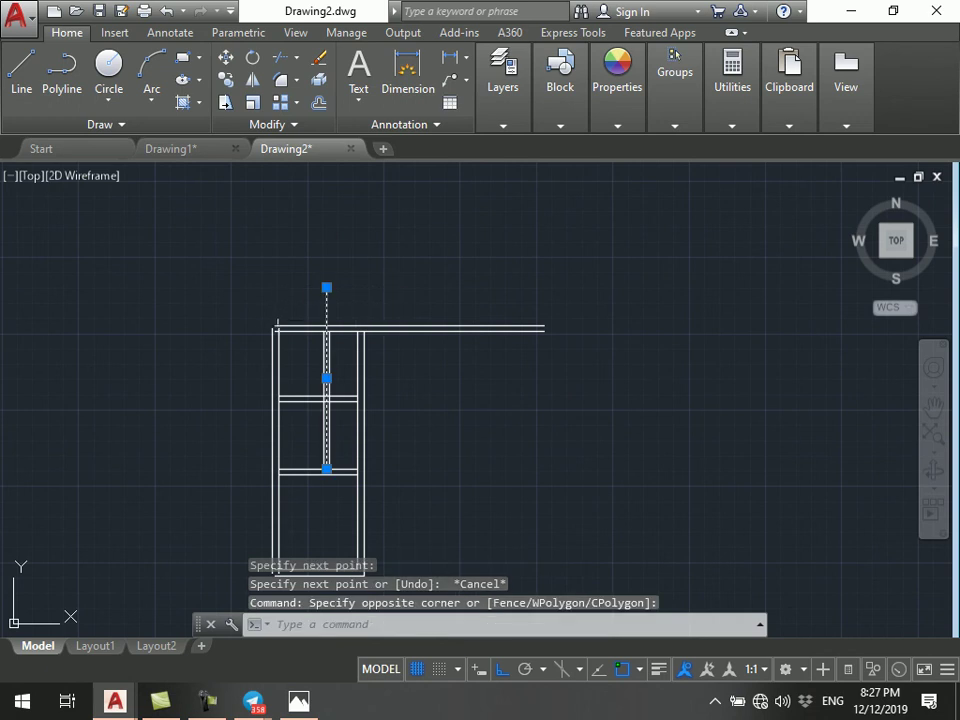
type("e")
key("Return")
middle_click_drag(343, 437, 342, 412)
scroll(342, 412, "up", 2)
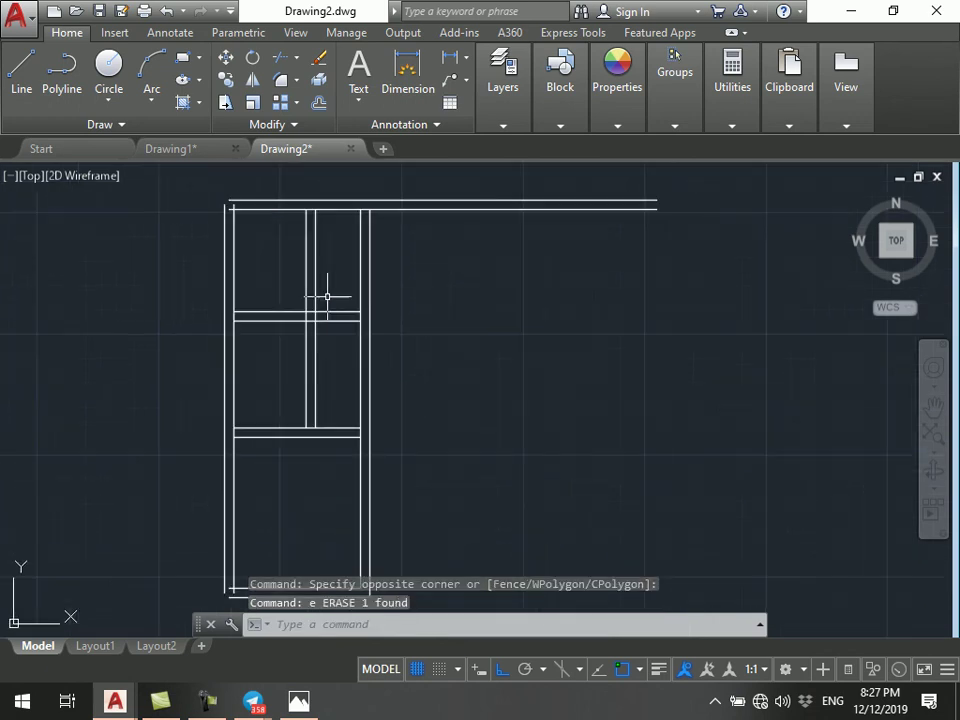
scroll(305, 288, "down", 2)
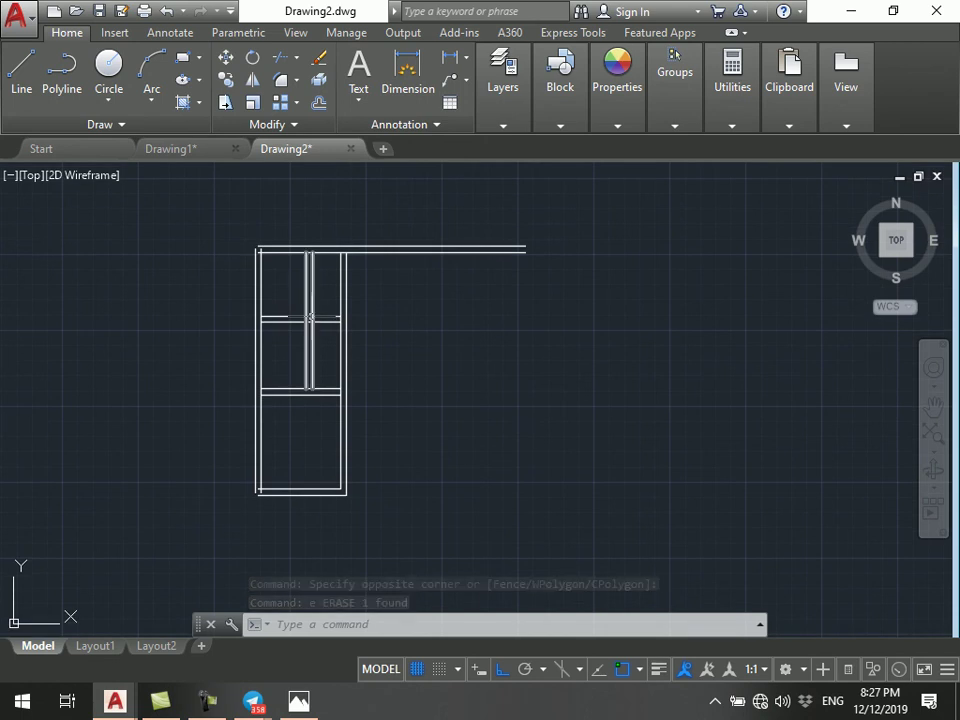
scroll(300, 317, "up", 2)
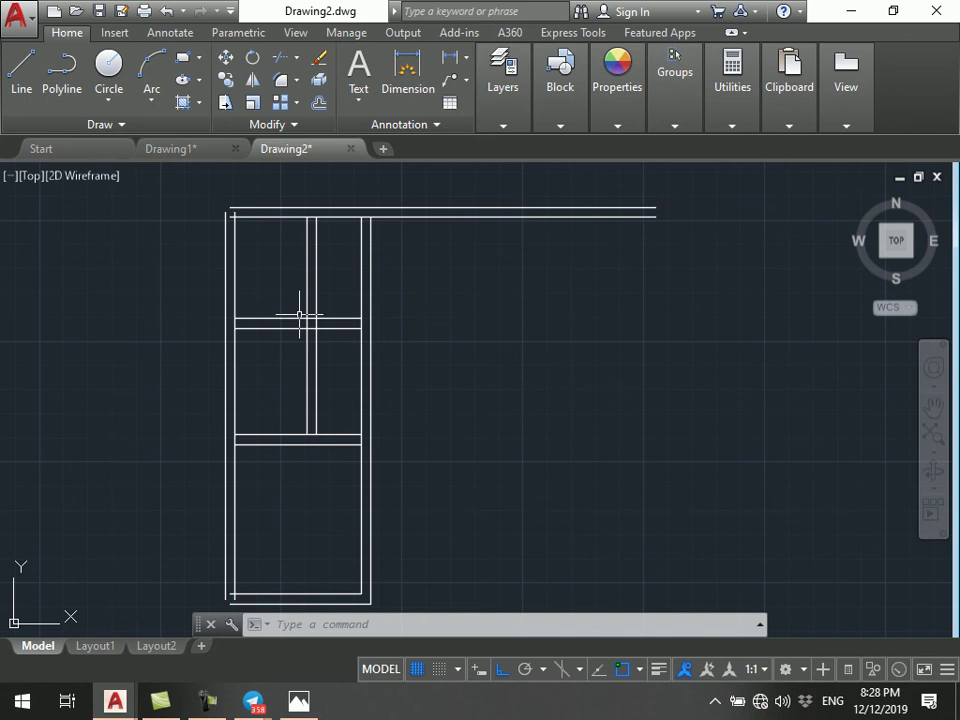
left_click(250, 228)
type("e")
key("Return")
key("Escape")
left_click(531, 189)
left_click(483, 283)
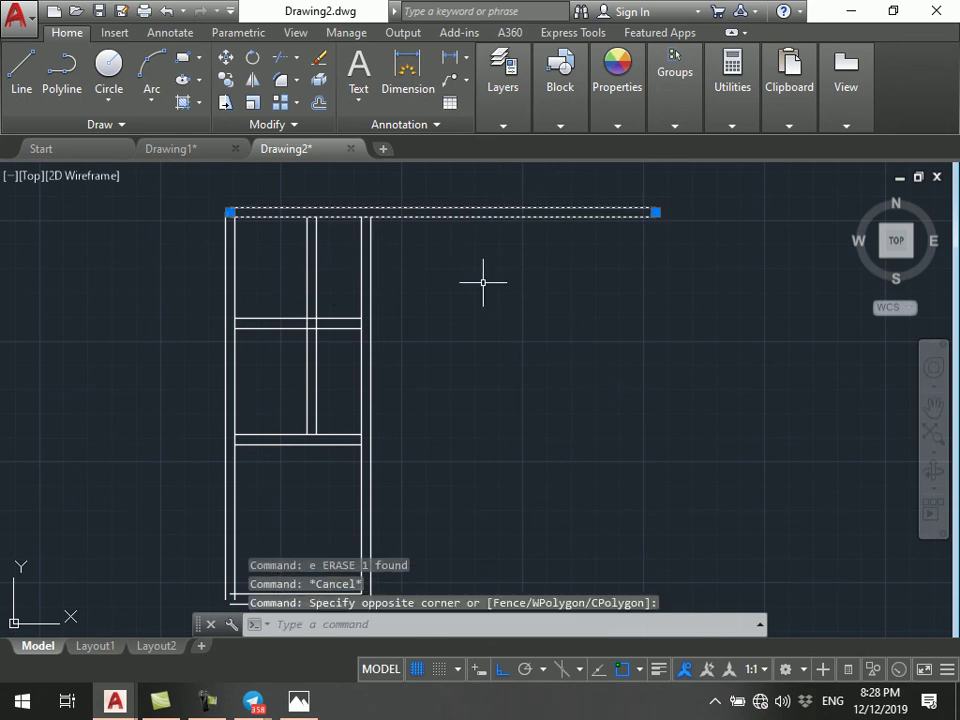
scroll(471, 242, "down", 1)
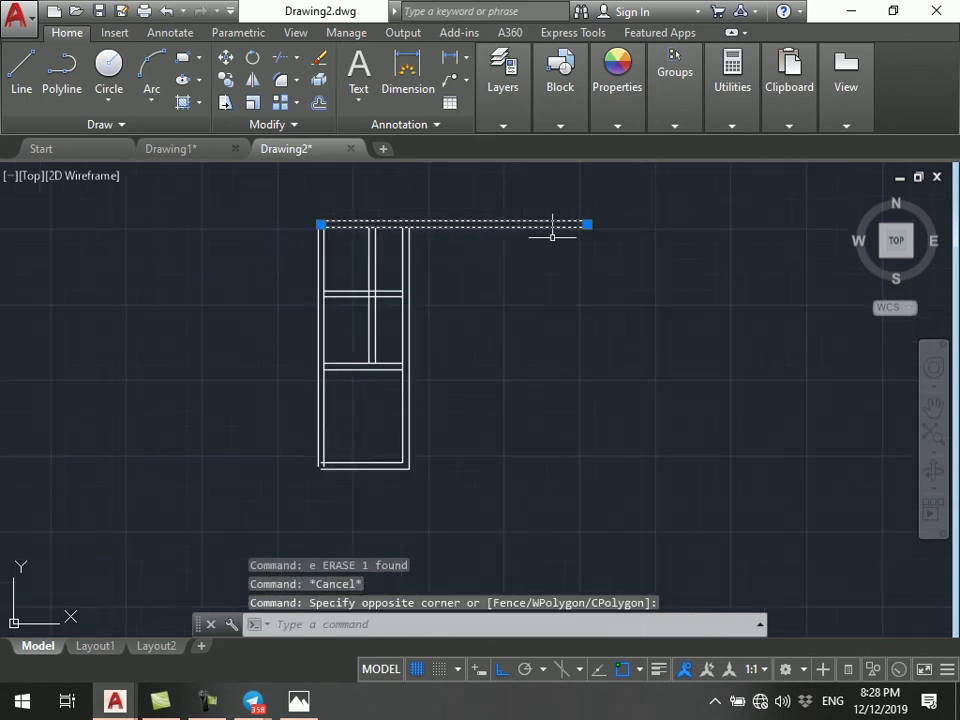
left_click(738, 172)
left_click(141, 493)
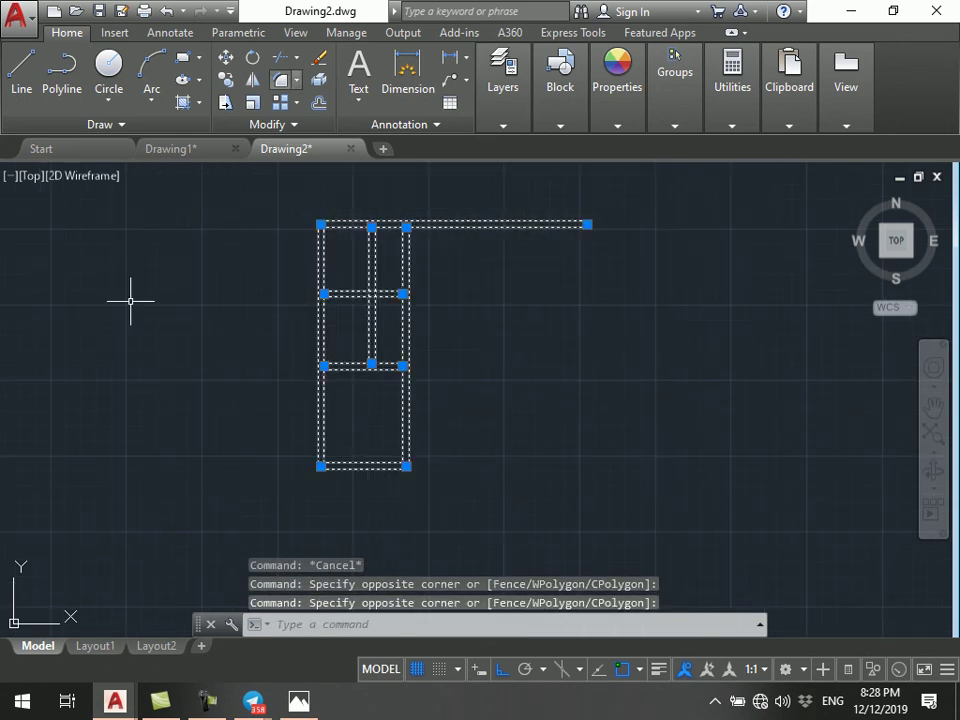
key("Escape")
scroll(519, 214, "up", 4)
left_click(514, 189)
left_click(317, 302)
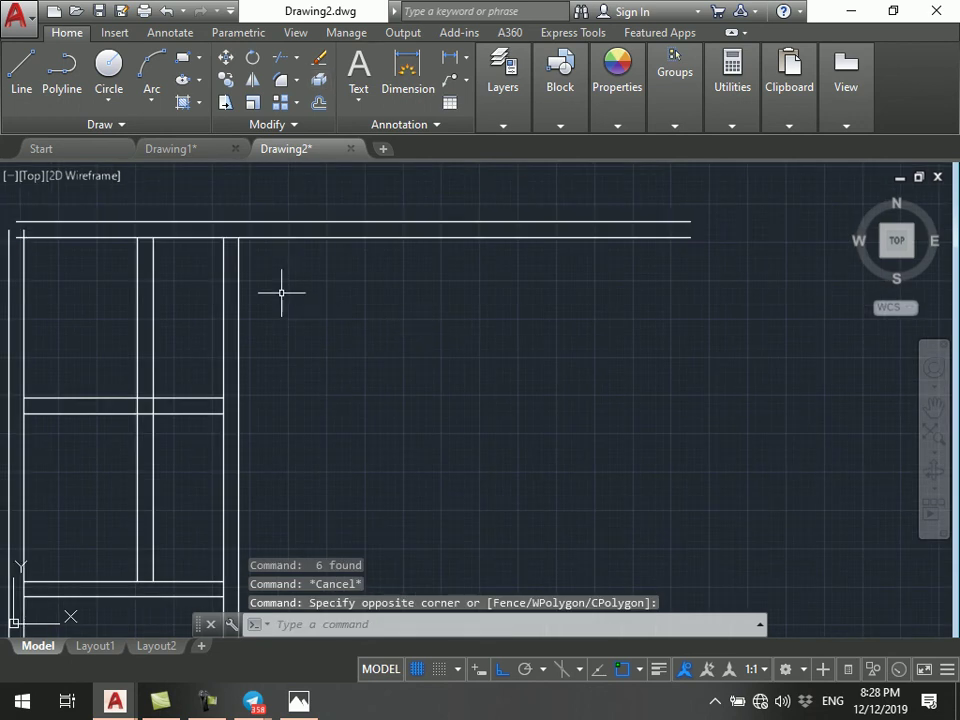
key("Escape")
left_click(244, 321)
key("Escape")
left_click(219, 321)
left_click(189, 326)
key("Escape")
key("Escape")
scroll(380, 290, "down", 4)
scroll(214, 253, "up", 2)
scroll(214, 253, "up", 2)
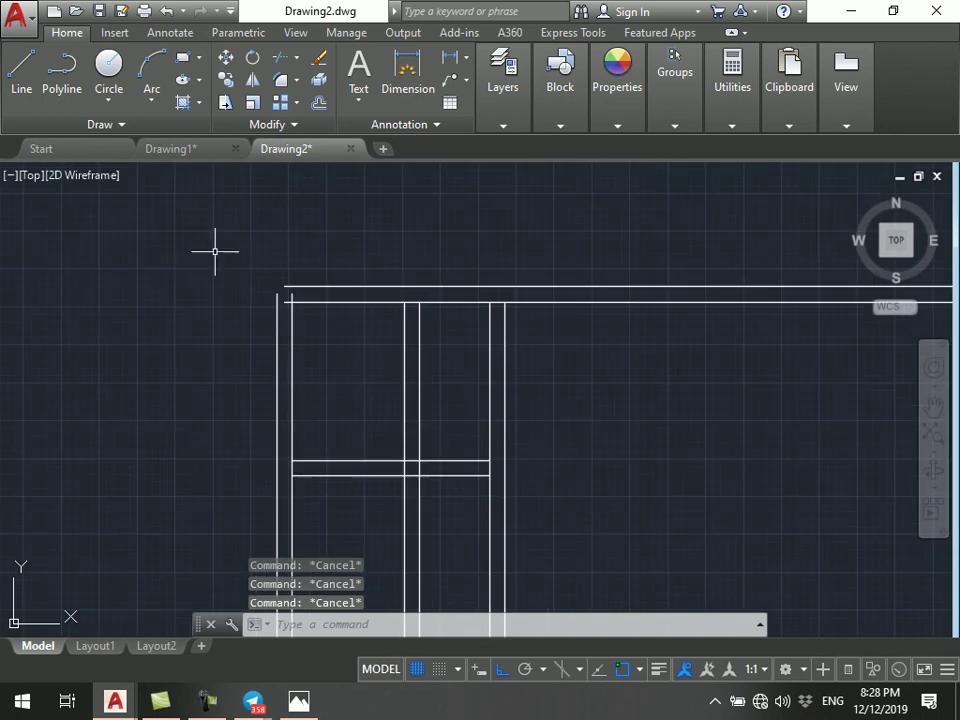
middle_click_drag(296, 361, 320, 189)
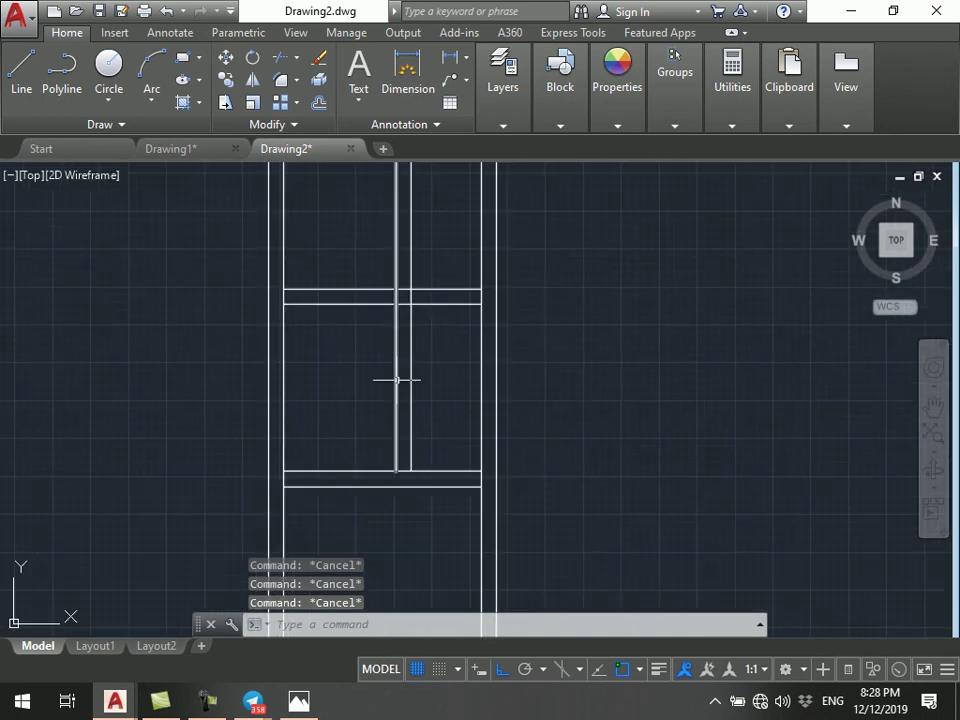
key("alt+Tab")
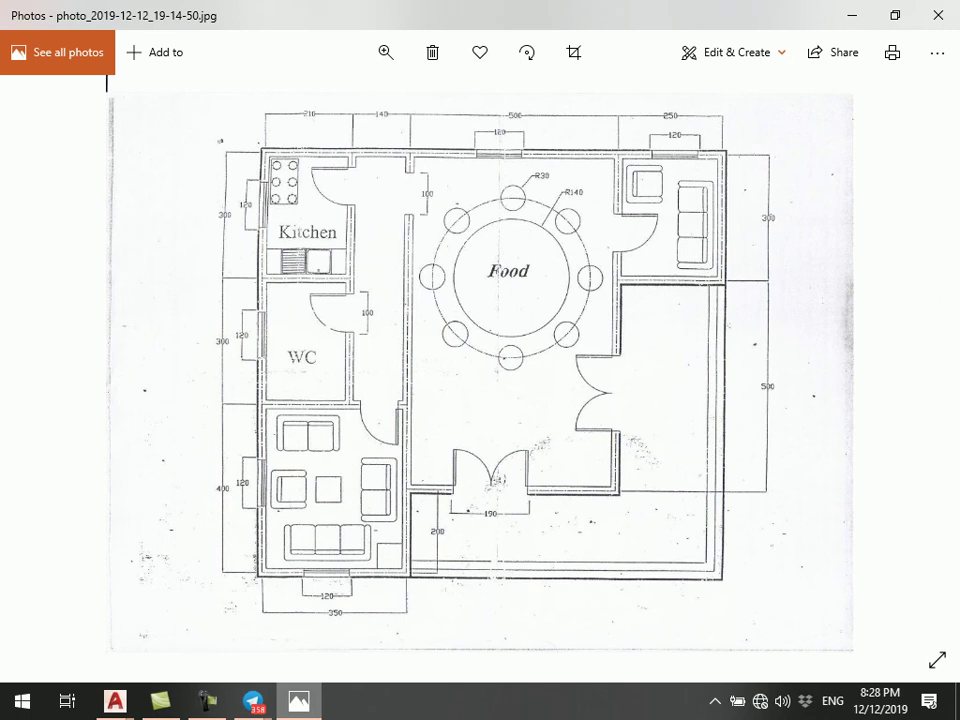
key("alt+Tab")
middle_click_drag(302, 484, 306, 354)
scroll(279, 410, "up", 2)
- Select the whole plan and explode the double-line walls into single lines with X
scroll(279, 400, "down", 5)
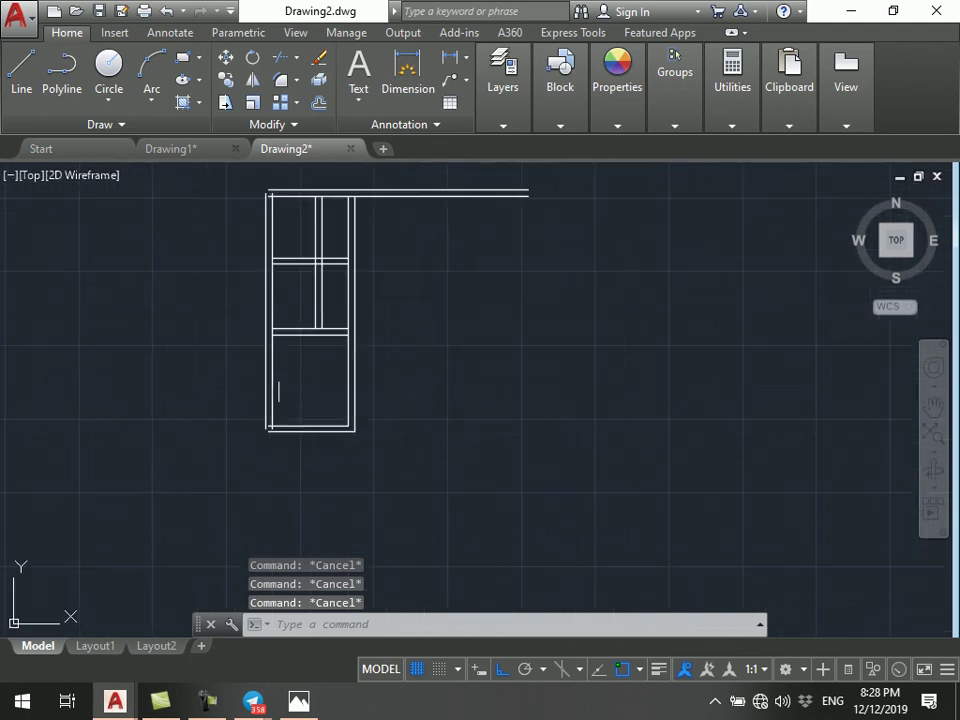
left_click(589, 175)
left_click(144, 503)
type("x")
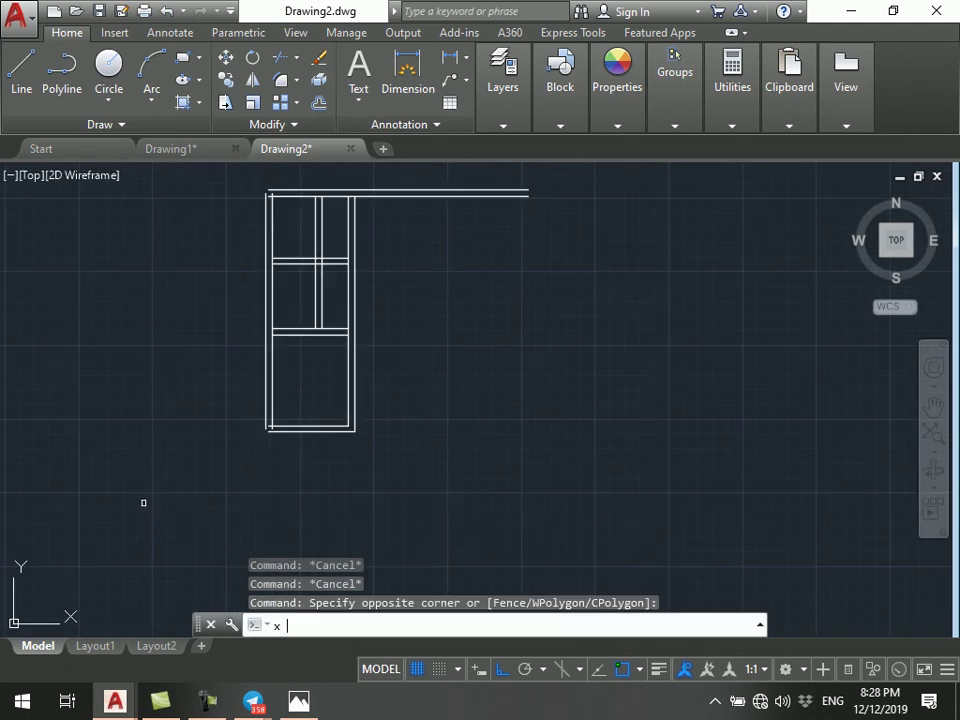
key("Return")
key("Escape")
key("Escape")
scroll(248, 456, "up", 3)
scroll(310, 285, "up", 3)
scroll(317, 332, "up", 3)
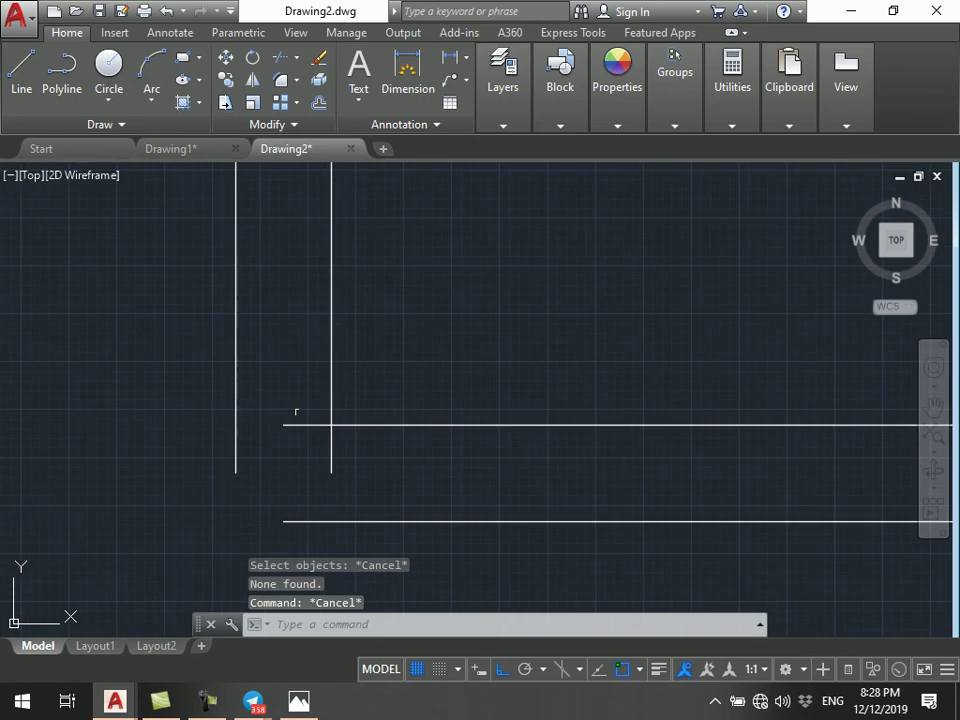
middle_click_drag(437, 540, 437, 466)
key("Escape")
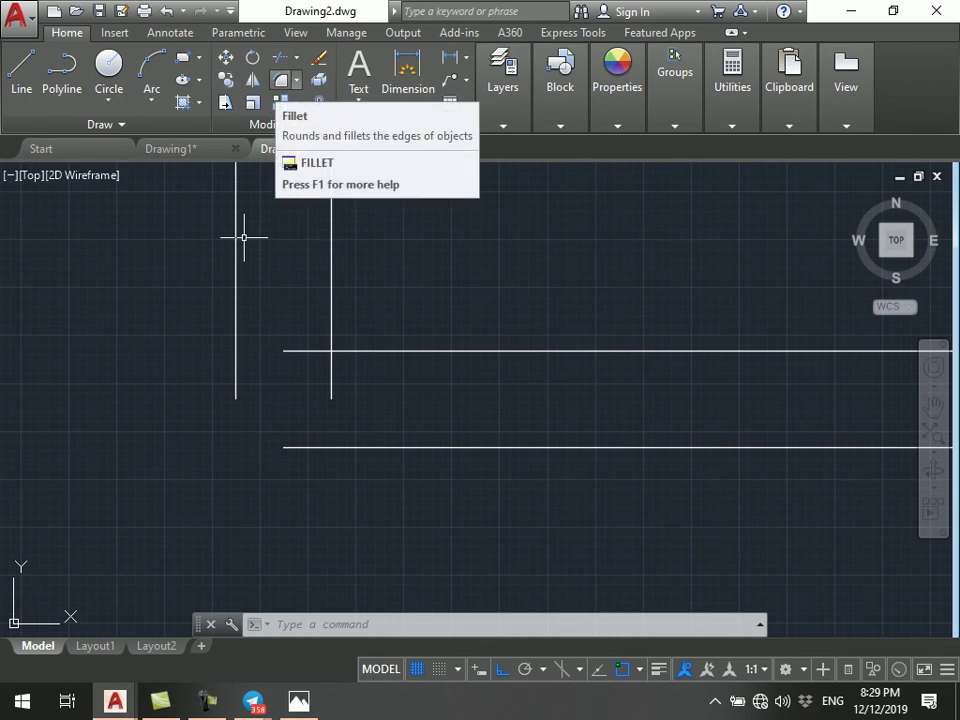
- Fillet with radius 0 to close the corner between the left vertical wall and lower line
left_click(281, 80)
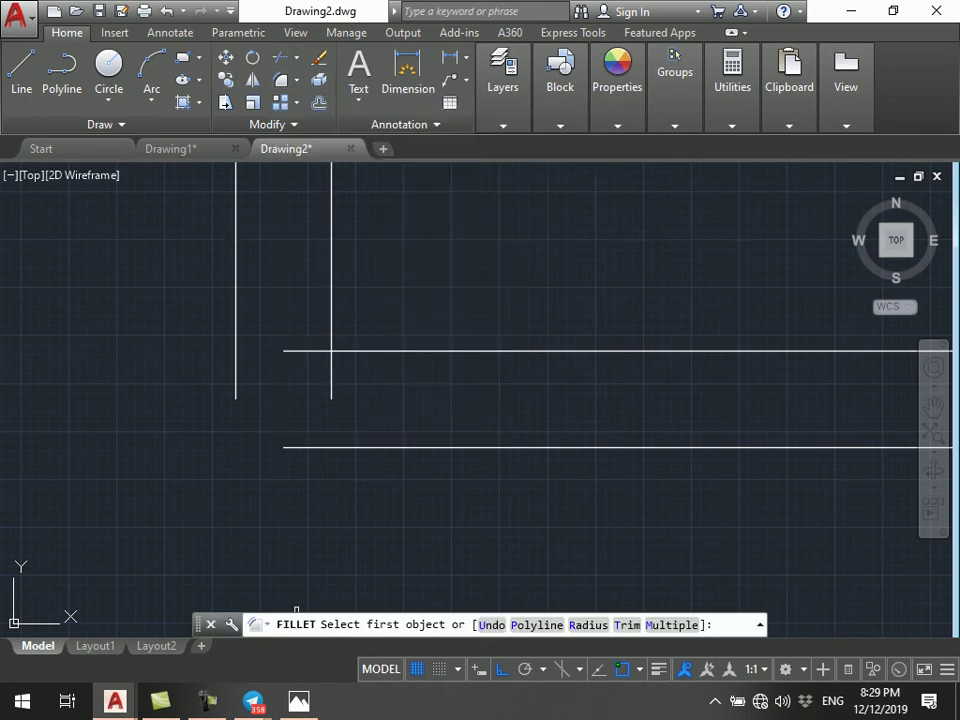
left_click_drag(199, 624, 206, 174)
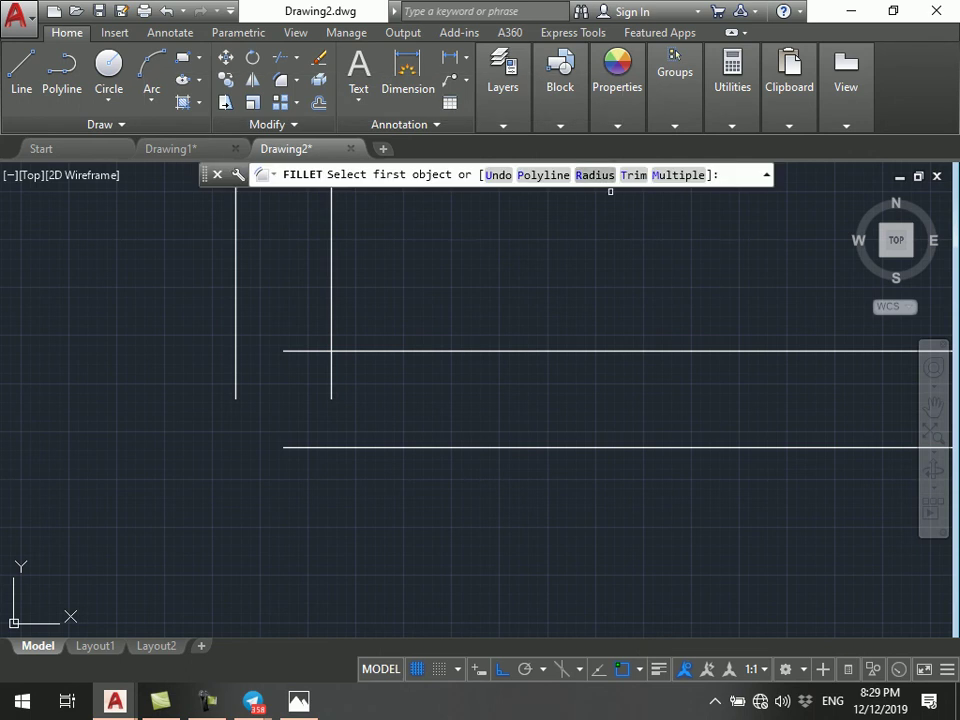
left_click(595, 175)
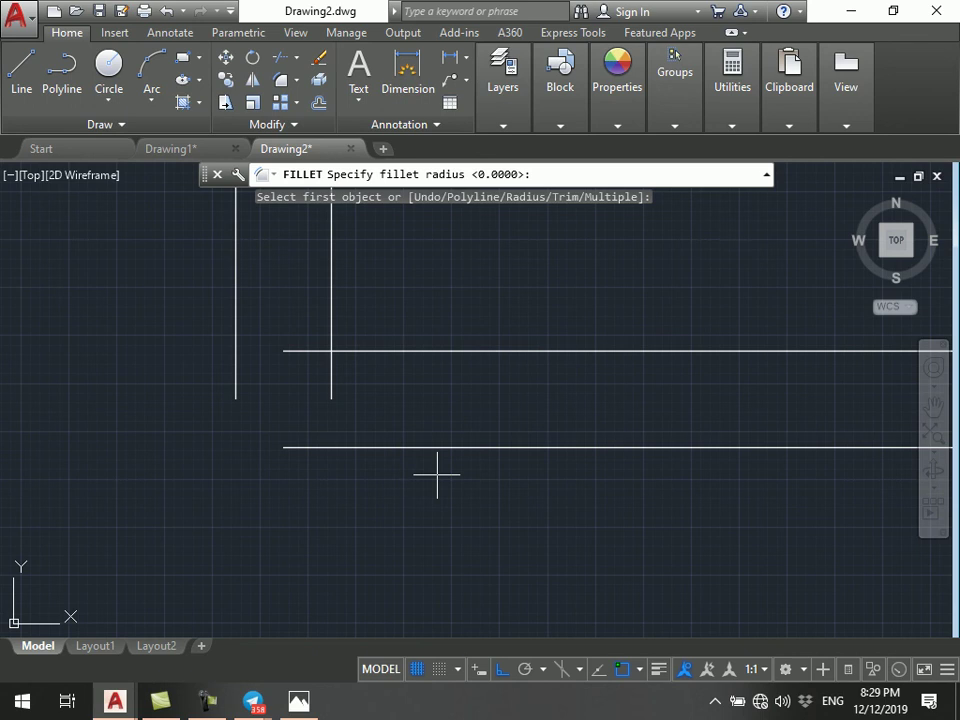
type("0")
key("Return")
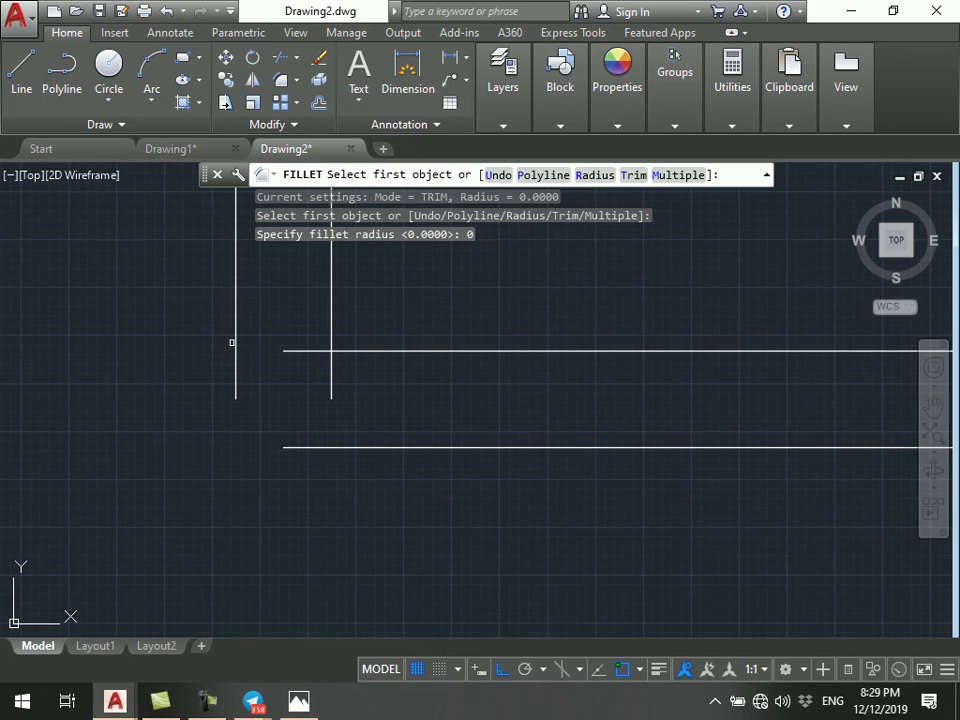
left_click(235, 340)
left_click(300, 449)
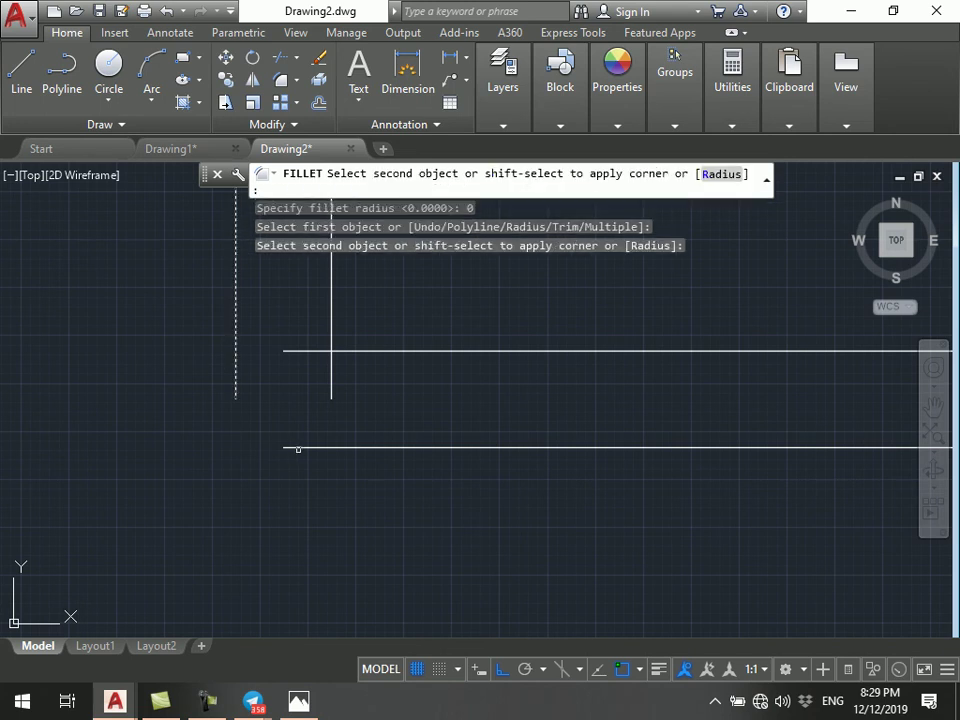
scroll(214, 475, "down", 4)
scroll(312, 512, "up", 2)
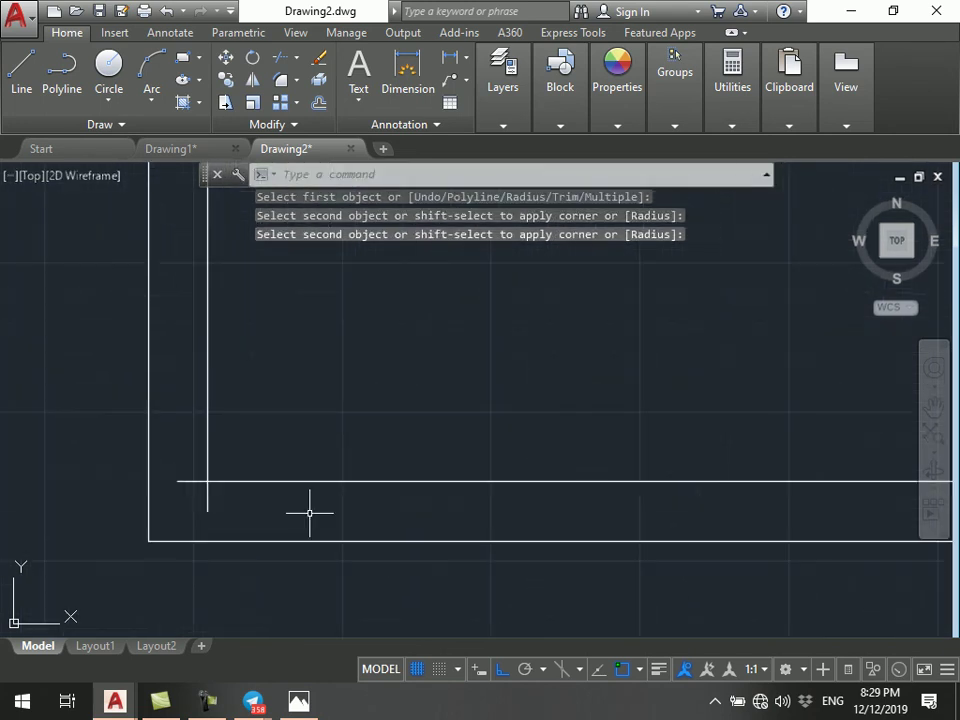
scroll(310, 512, "down", 2)
key("Escape")
key("Escape")
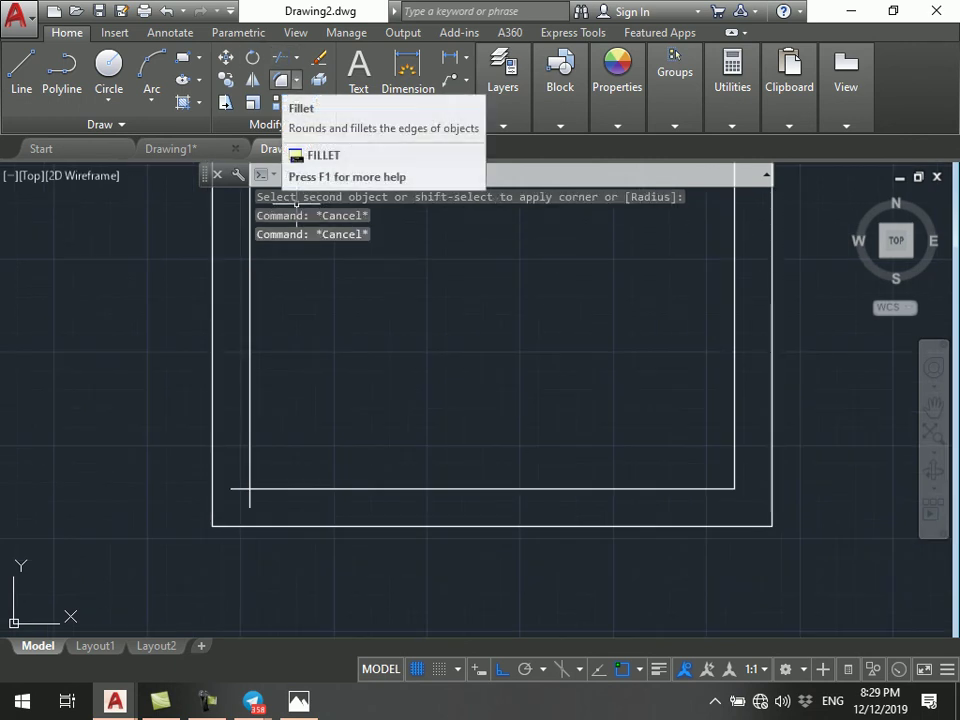
- Fillet another left wall corner with radius 0
left_click(281, 80)
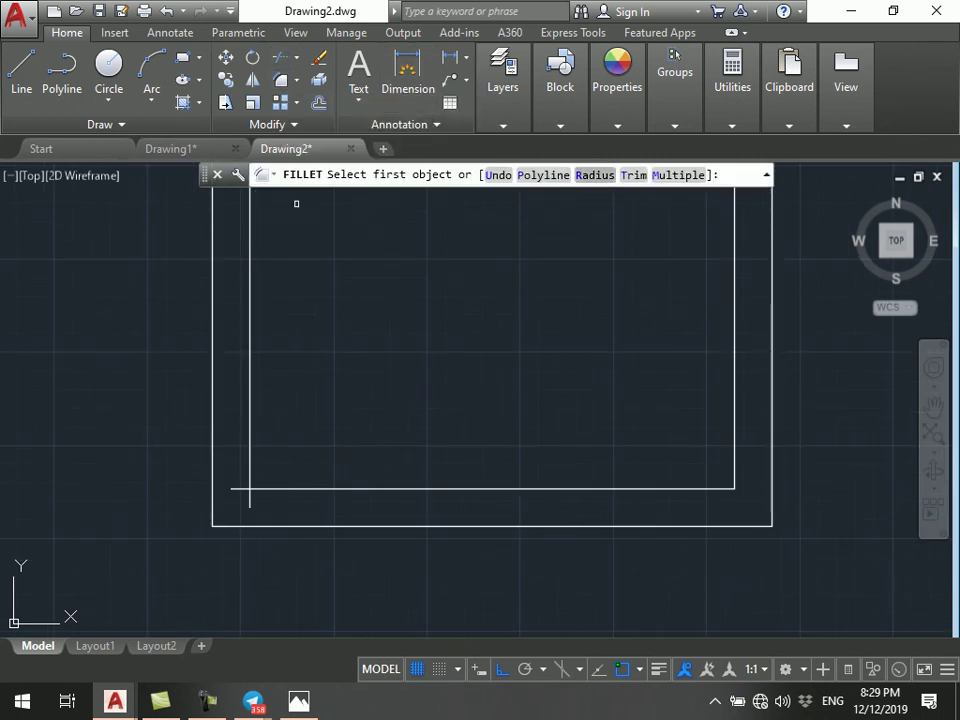
type("r")
key("Return")
type("0")
key("Return")
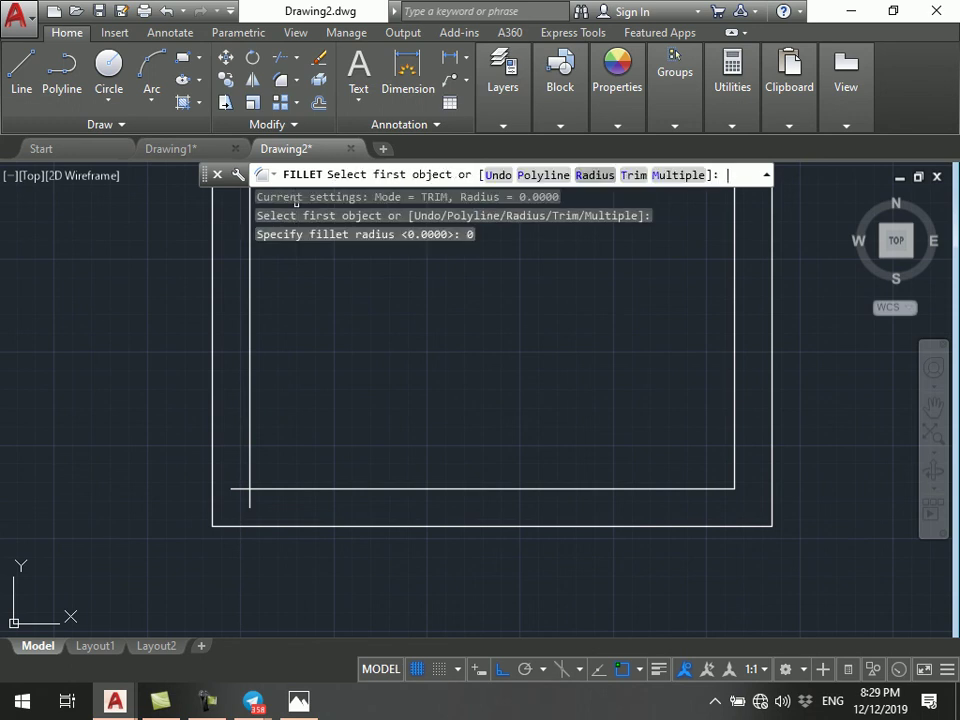
left_click(250, 373)
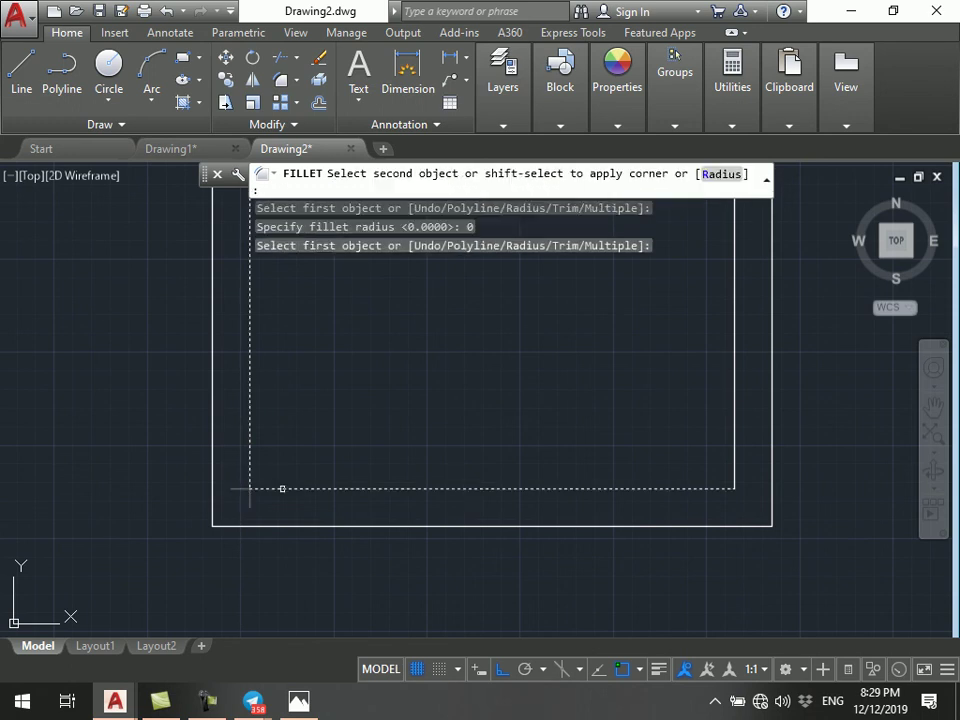
scroll(280, 488, "up", 3)
scroll(407, 505, "up", 2)
scroll(381, 499, "up", 2)
scroll(338, 350, "up", 2)
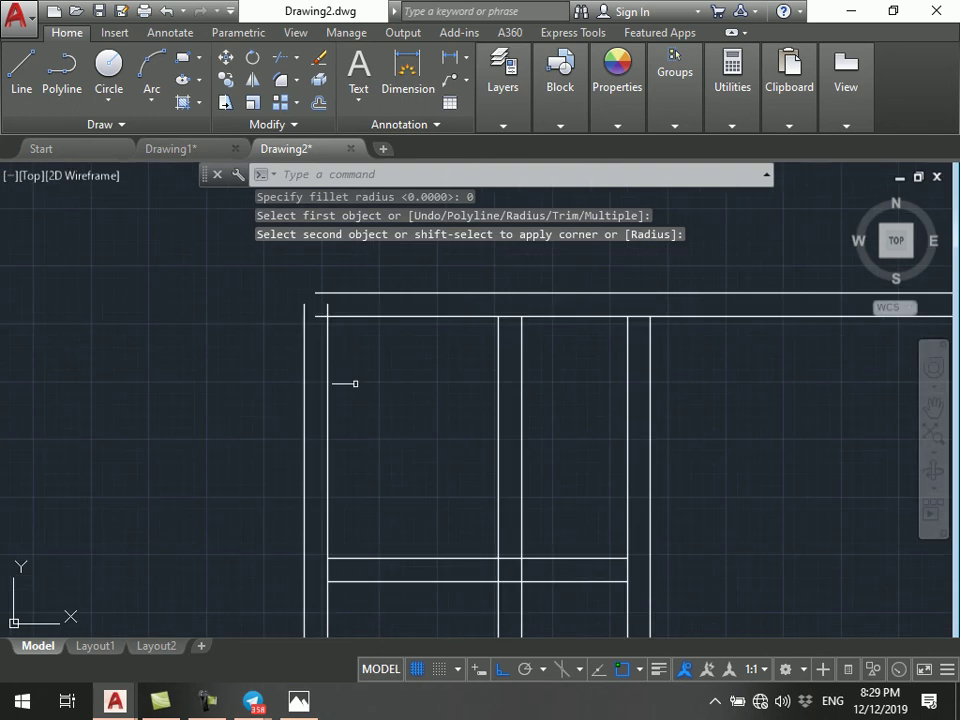
left_click(306, 306)
- Fillet the outer and inner top-left wall corners cleanly, then switch to the scanned plan
key("Return")
left_click(306, 300)
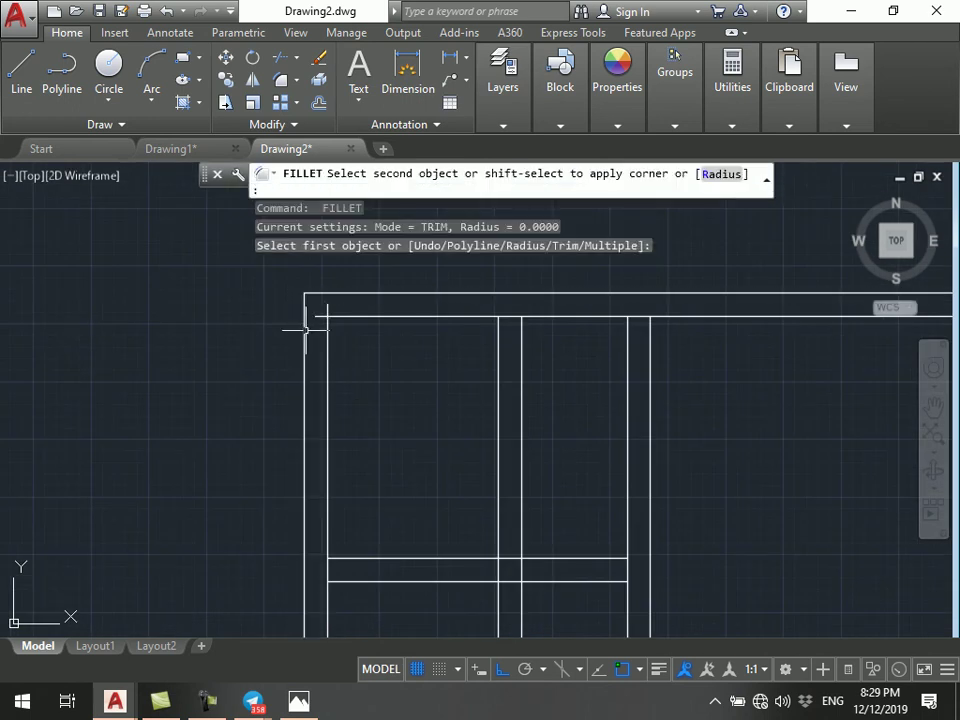
left_click(328, 318)
key("Return")
left_click(326, 315)
left_click(352, 293)
scroll(352, 293, "down", 4)
key("Escape")
key("Escape")
scroll(418, 364, "up", 2)
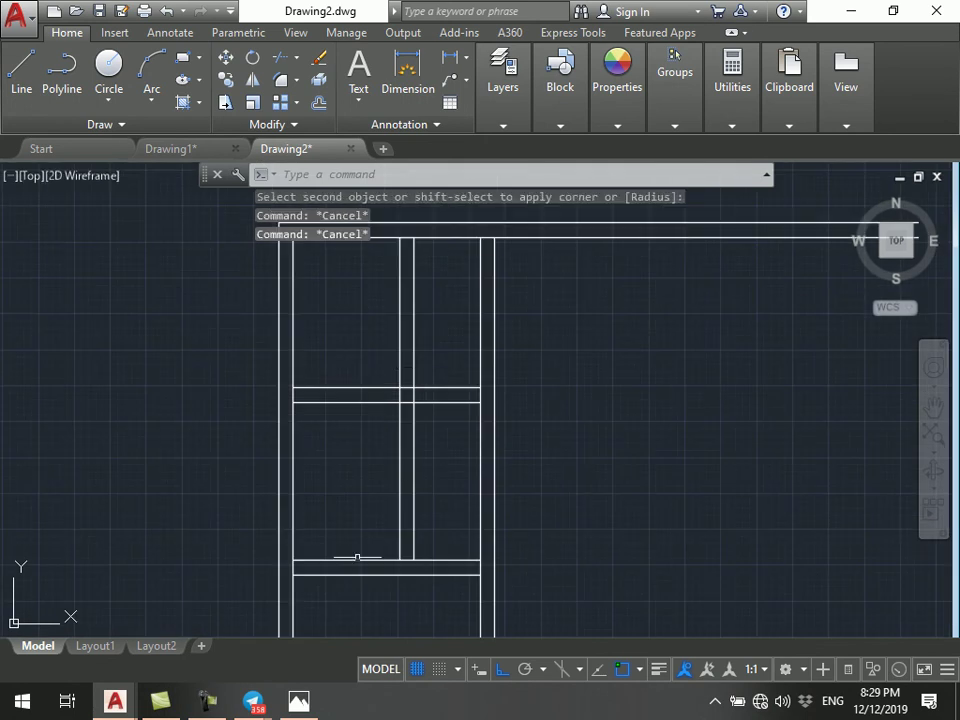
scroll(290, 296, "down", 1)
scroll(362, 367, "down", 3)
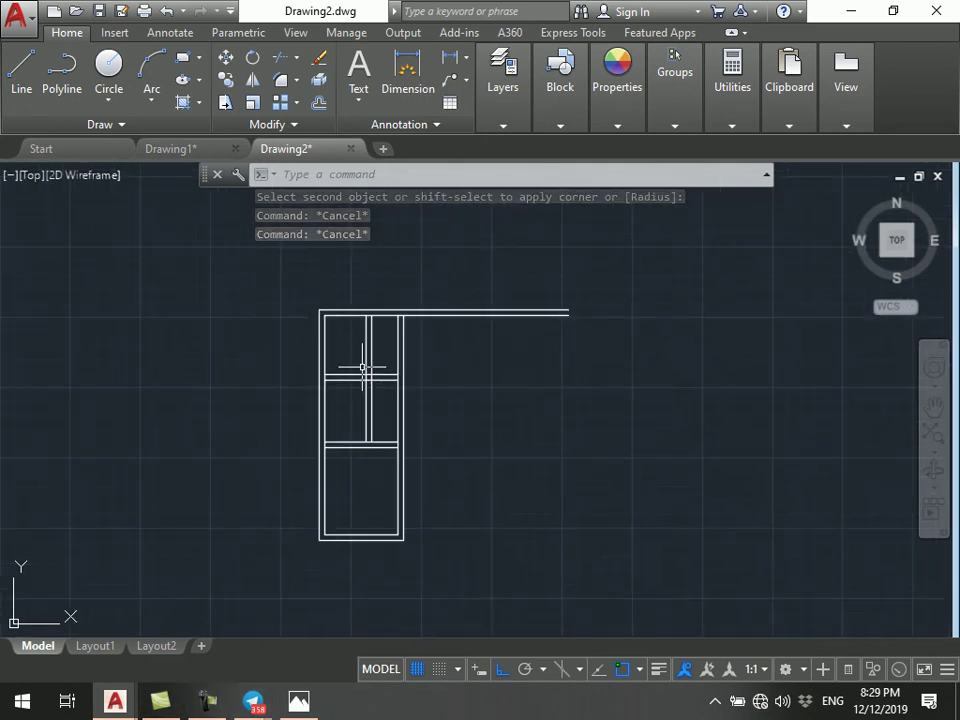
scroll(363, 365, "up", 2)
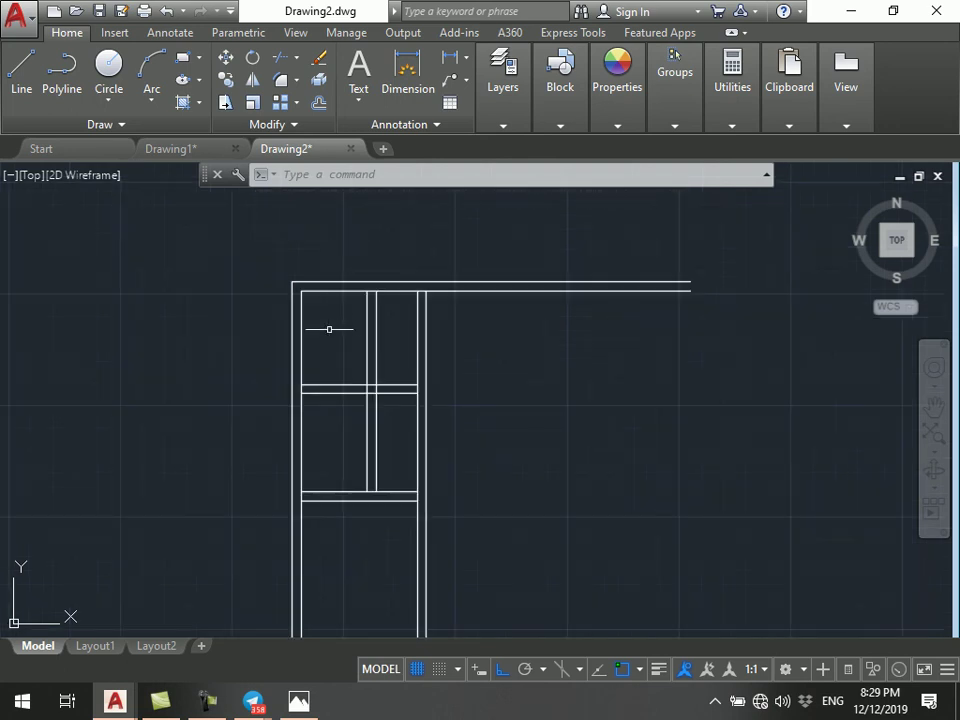
key("alt+Tab")
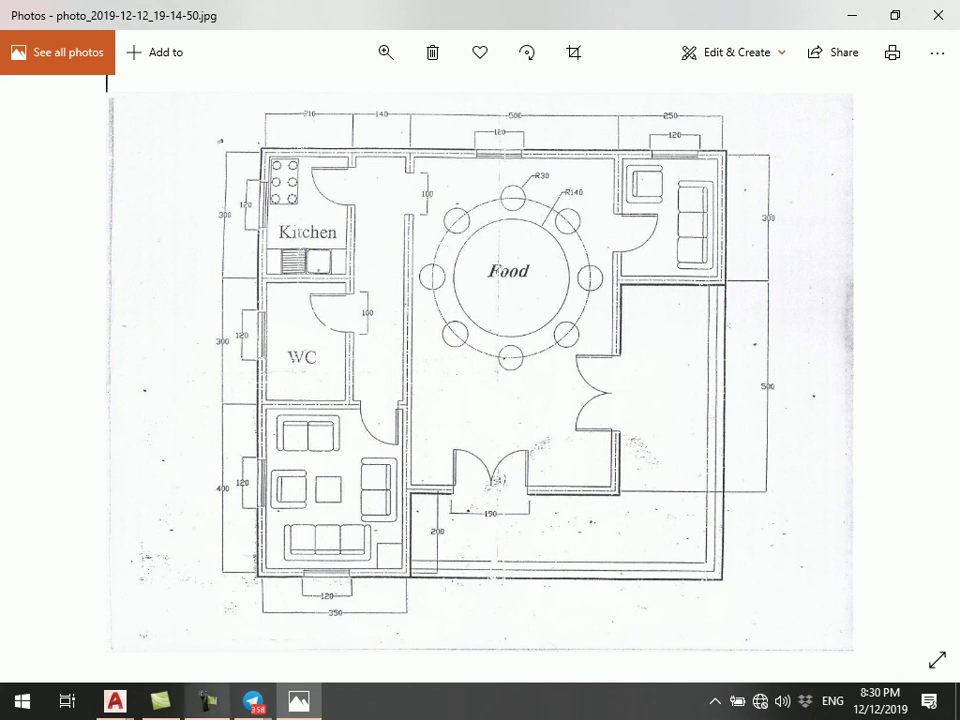
- Switch from the scanned plan back to Drawing2 in AutoCAD
key("alt+Tab")
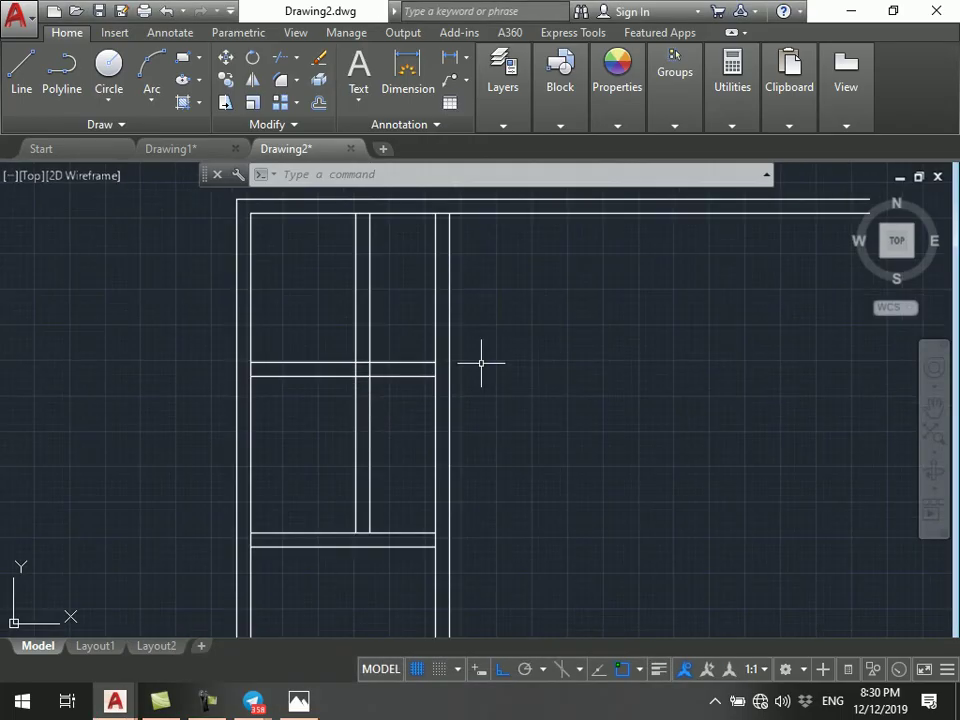
- Start TRIM and cut the wall segments between the first partition line pairs
scroll(360, 350, "up", 2)
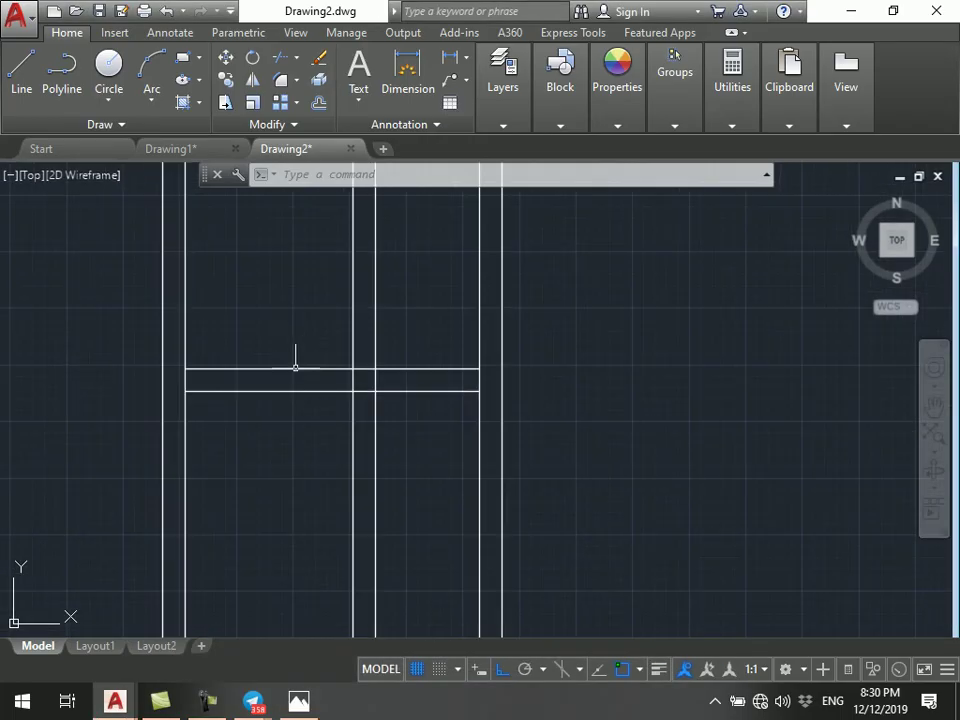
scroll(290, 361, "down", 2)
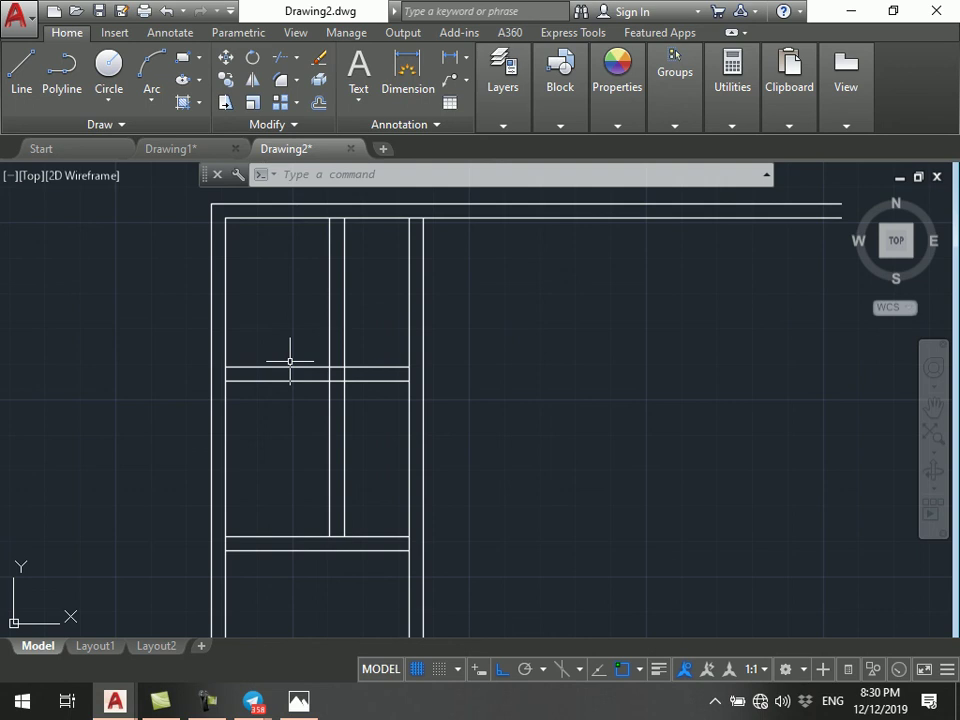
type("tr")
key("Return")
key("Return")
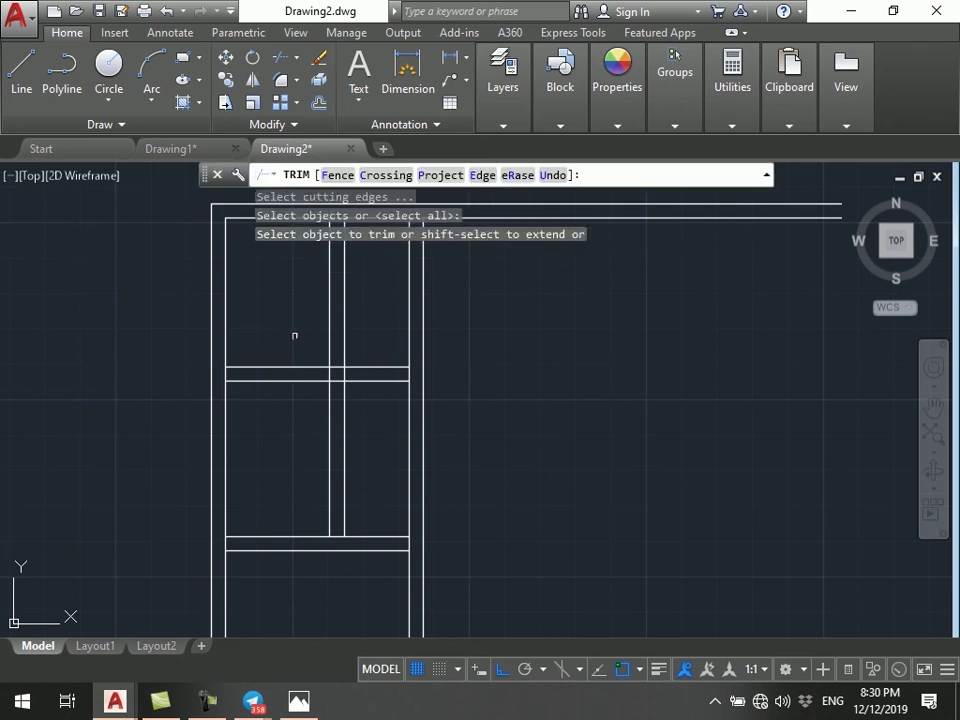
left_click(366, 334)
left_click(374, 442)
- Trim the leftover lines inside the partition band and the remaining crossing wall segments
scroll(350, 375, "up", 4)
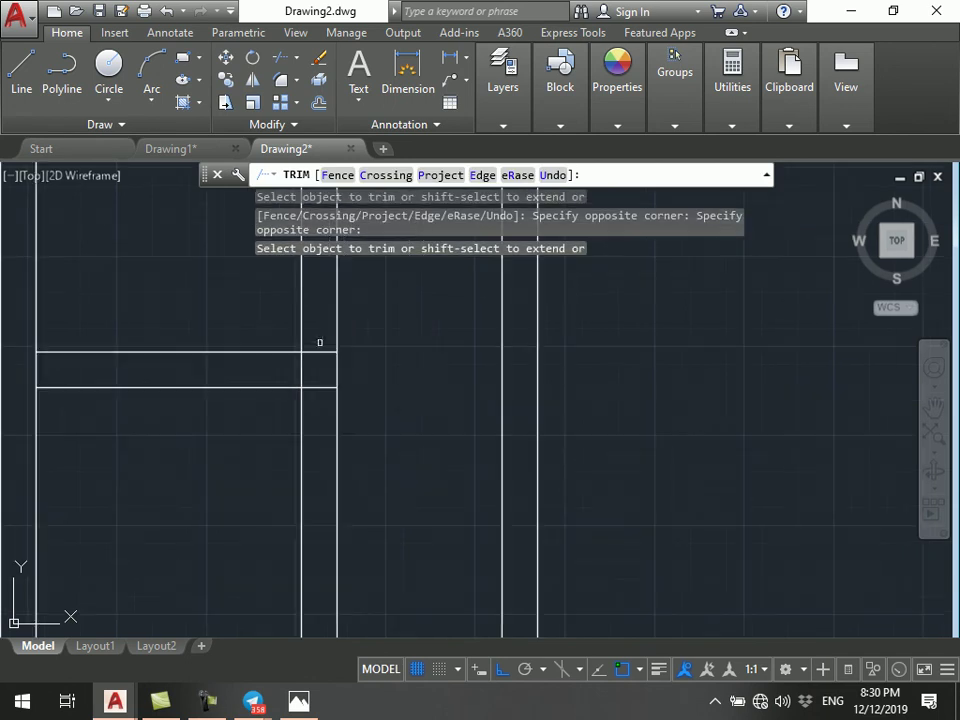
left_click(318, 345)
left_click(332, 317)
left_click(301, 371)
left_click(276, 379)
left_click(315, 409)
key("Escape")
scroll(330, 350, "down", 3)
middle_click_drag(345, 371, 370, 428)
scroll(370, 428, "down", 2)
mouse_move(416, 464)
middle_mouse_down()
mouse_move(414, 451)
mouse_move(343, 392)
middle_mouse_up()
scroll(414, 451, "up", 2)
scroll(377, 444, "down", 2)
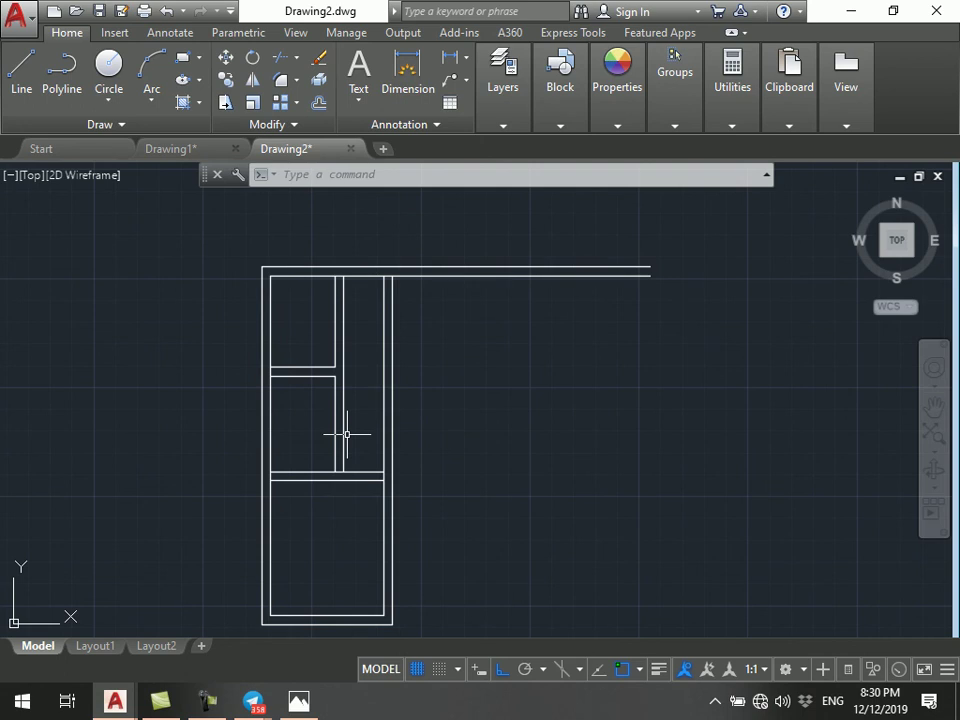
left_click(298, 700)
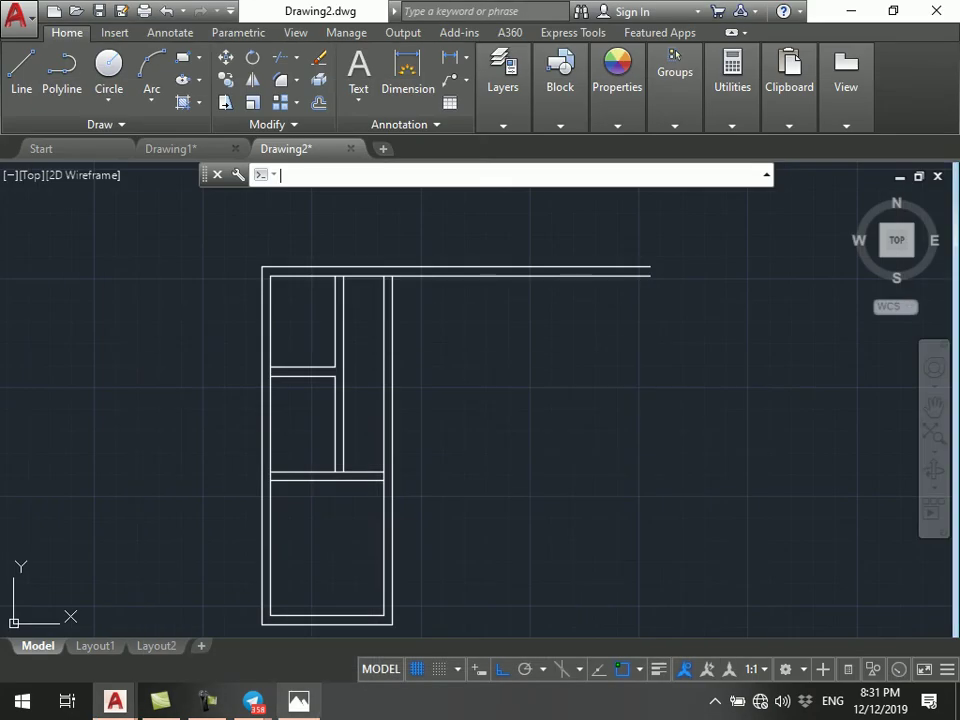
- Draw a trial line from the corridor wall face, then erase the stray short lines
type("l")
key("Return")
scroll(312, 303, "up", 4)
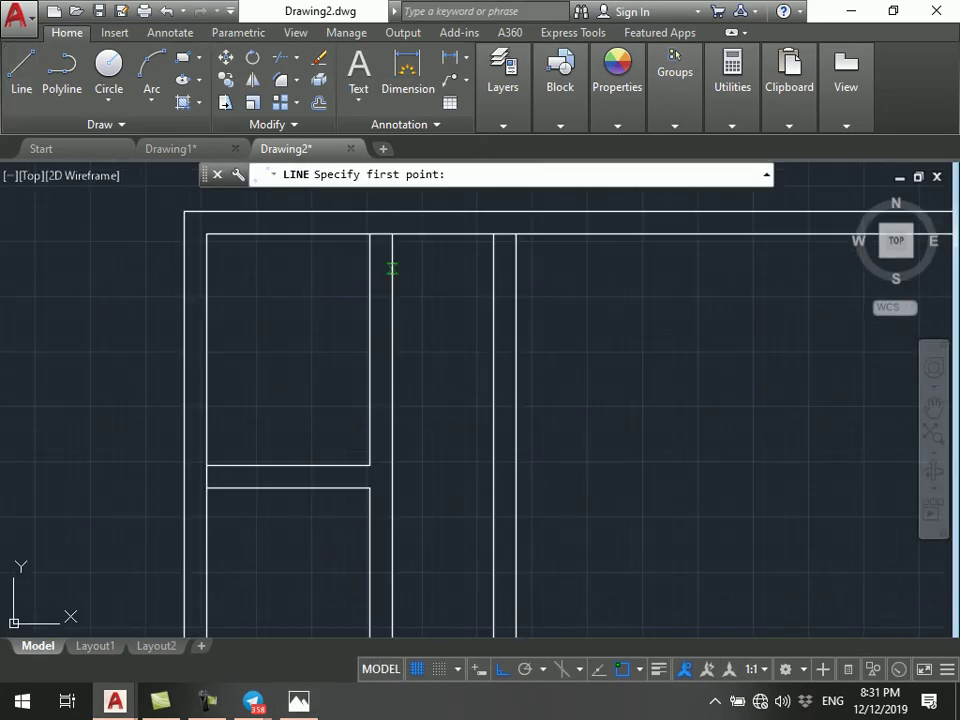
left_click(392, 268)
type("1")
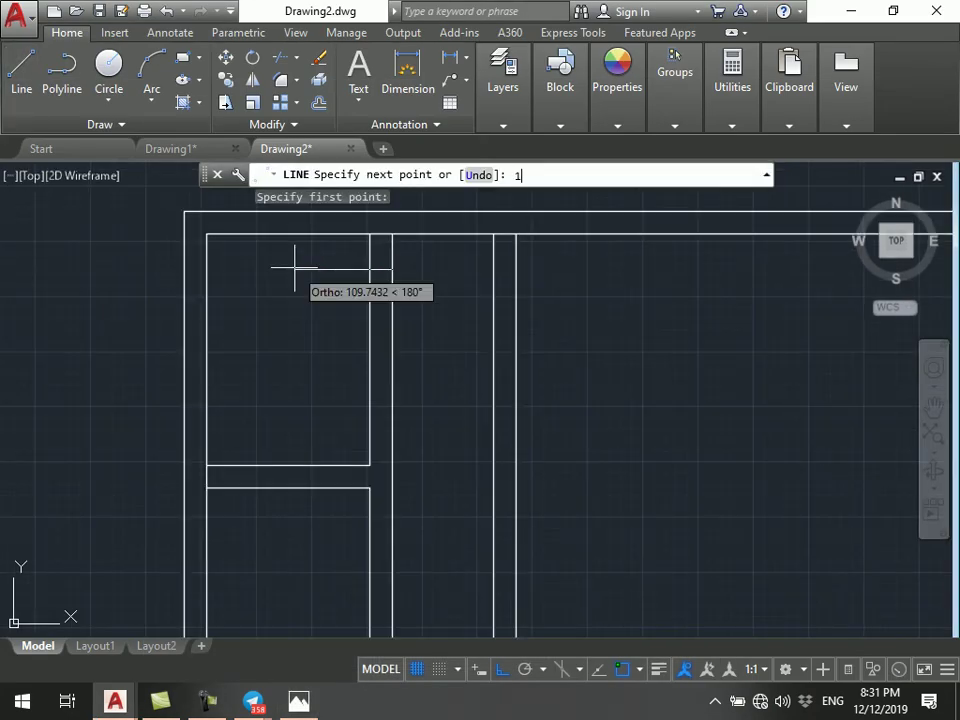
key("Return")
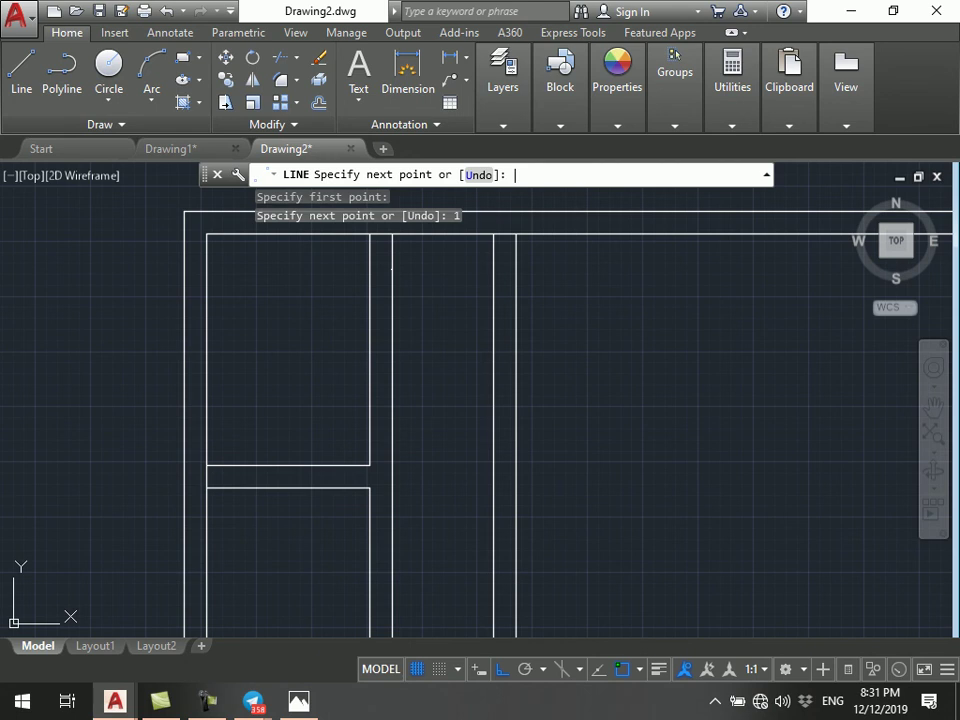
key("Escape")
key("Escape")
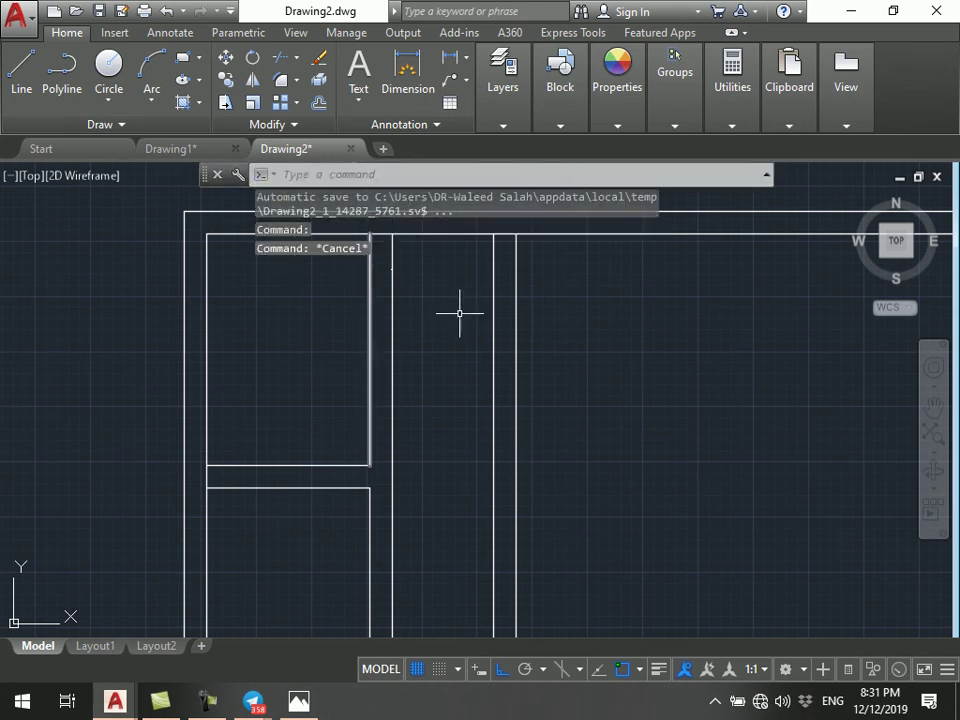
key("Escape")
key("Escape")
middle_click_drag(467, 326, 469, 421)
left_click(336, 332)
left_click(446, 394)
type("e")
key("Return")
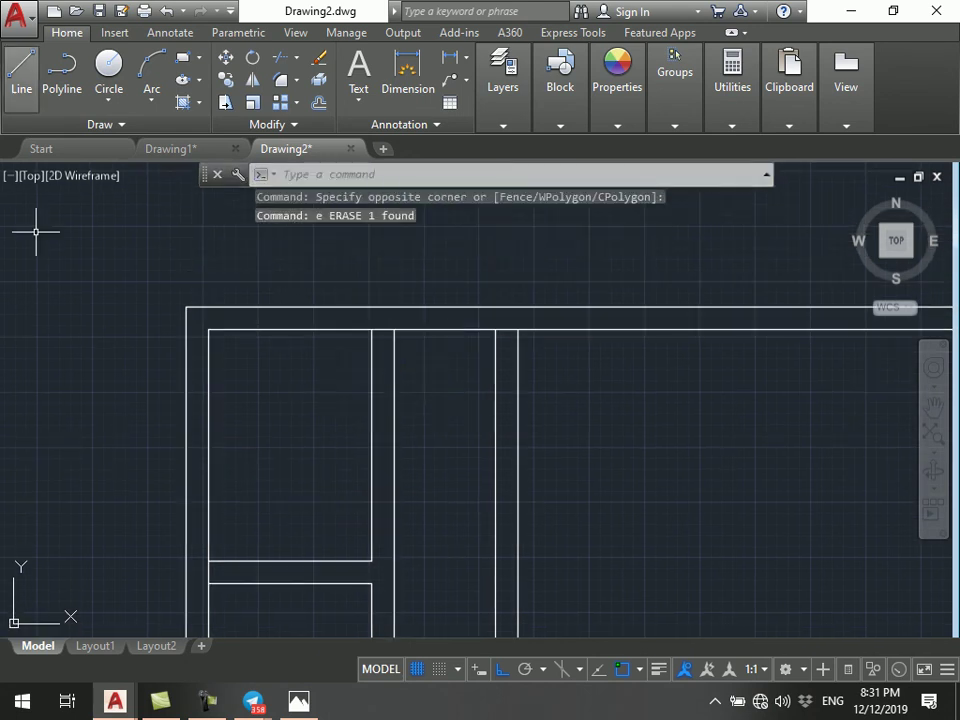
- Draw a 100-unit horizontal door leaf from the corridor wall, undoing an overlong 1000-unit attempt
type("l")
key("Return")
left_click(394, 374)
type("1000")
key("Return")
key("Escape")
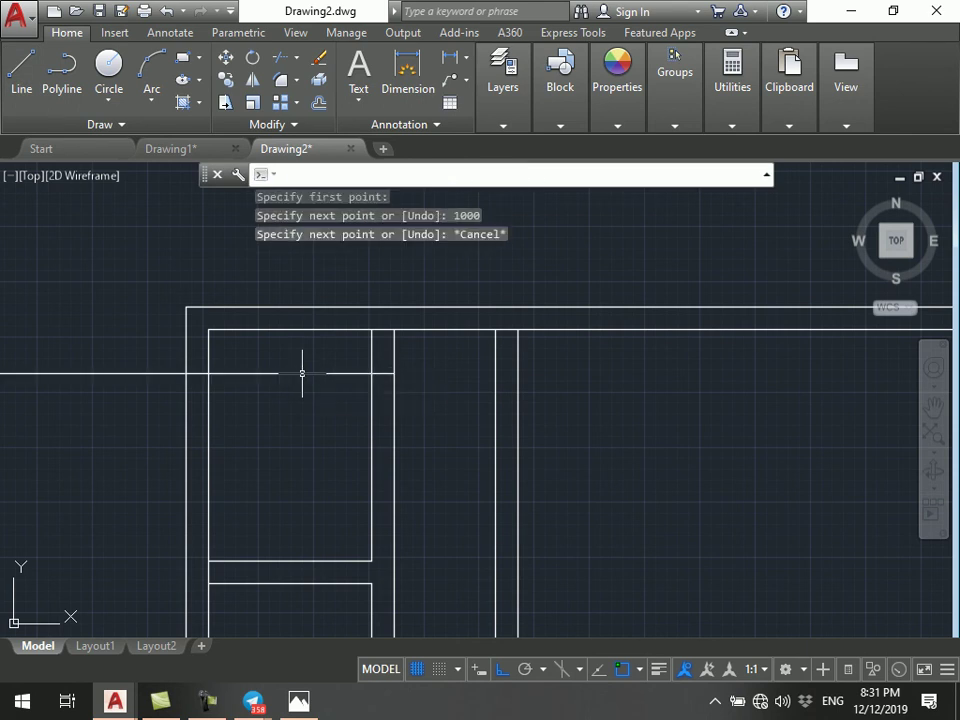
key("ctrl+z")
key("Return")
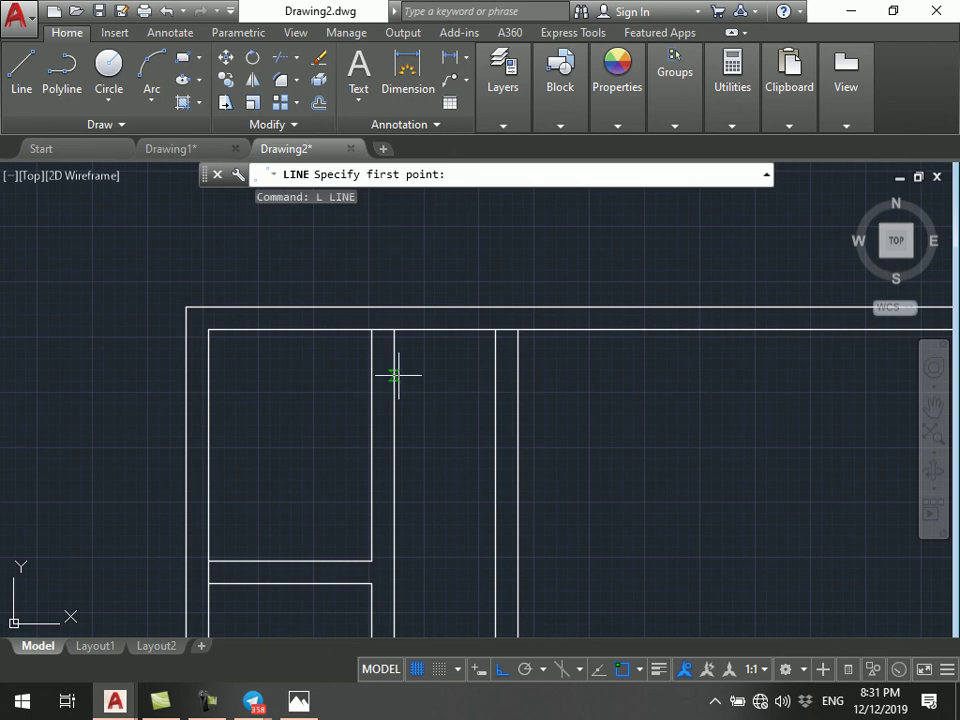
left_click(394, 374)
type("100")
key("Return")
key("Escape")
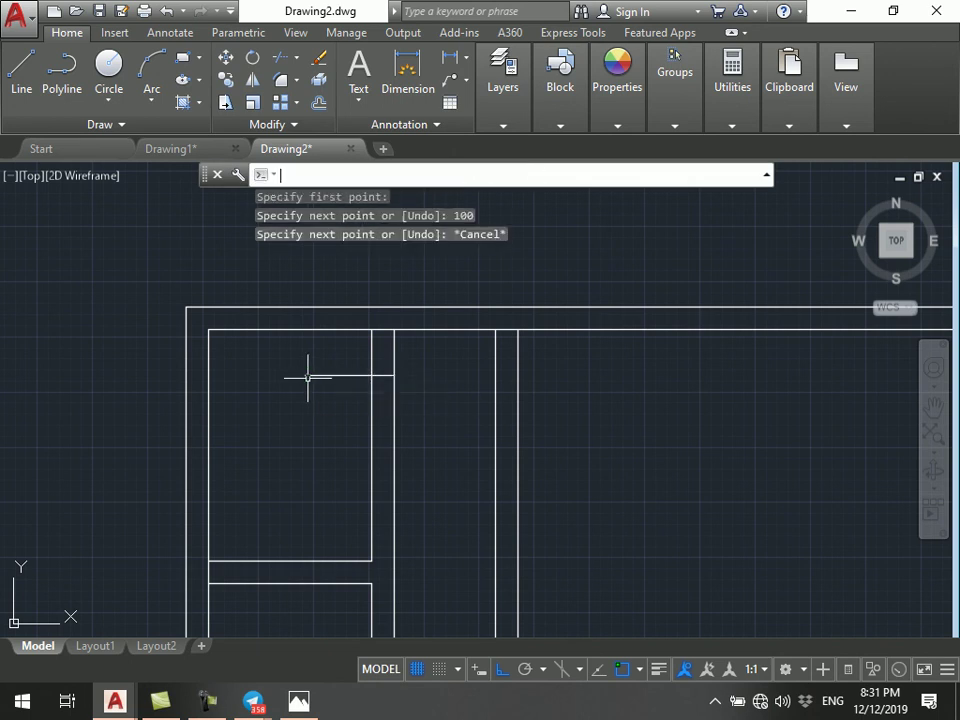
middle_click_drag(406, 437, 404, 406)
key("Escape")
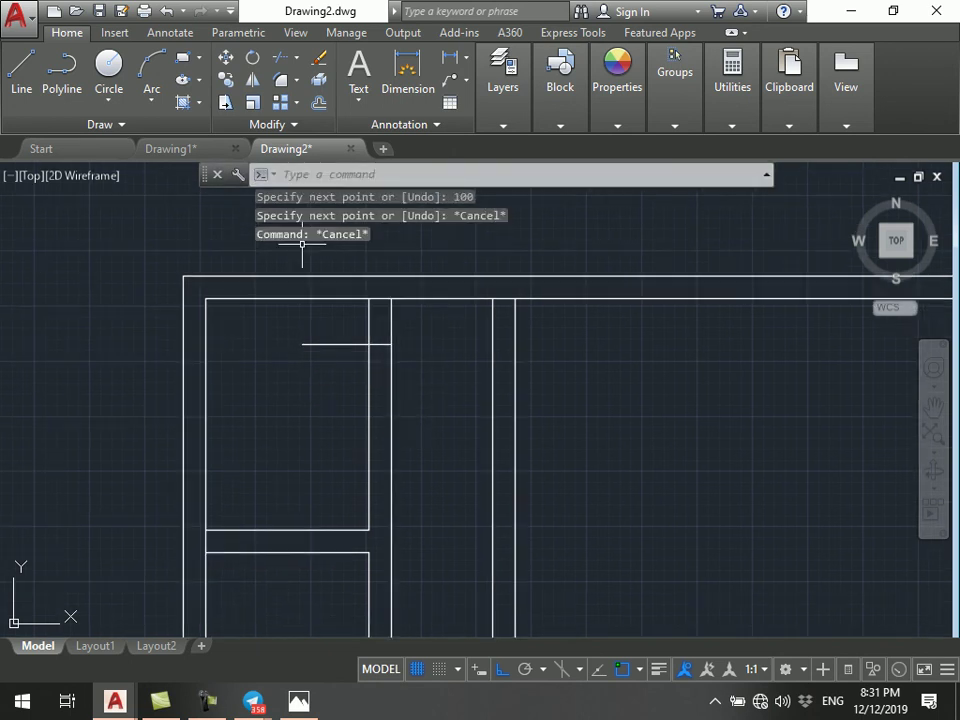
- Open the Arc dropdown on the Home tab's Draw panel to list arc methods
left_click(151, 97)
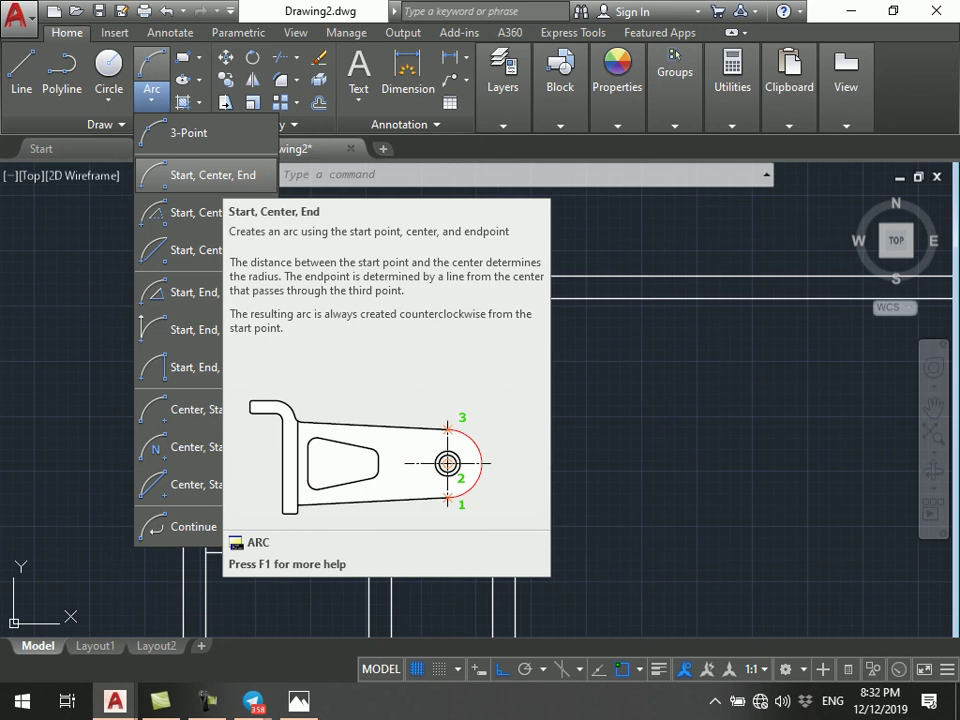
- Draw a trial Start, Center, End door swing, then erase it along with its door line
left_click(200, 176)
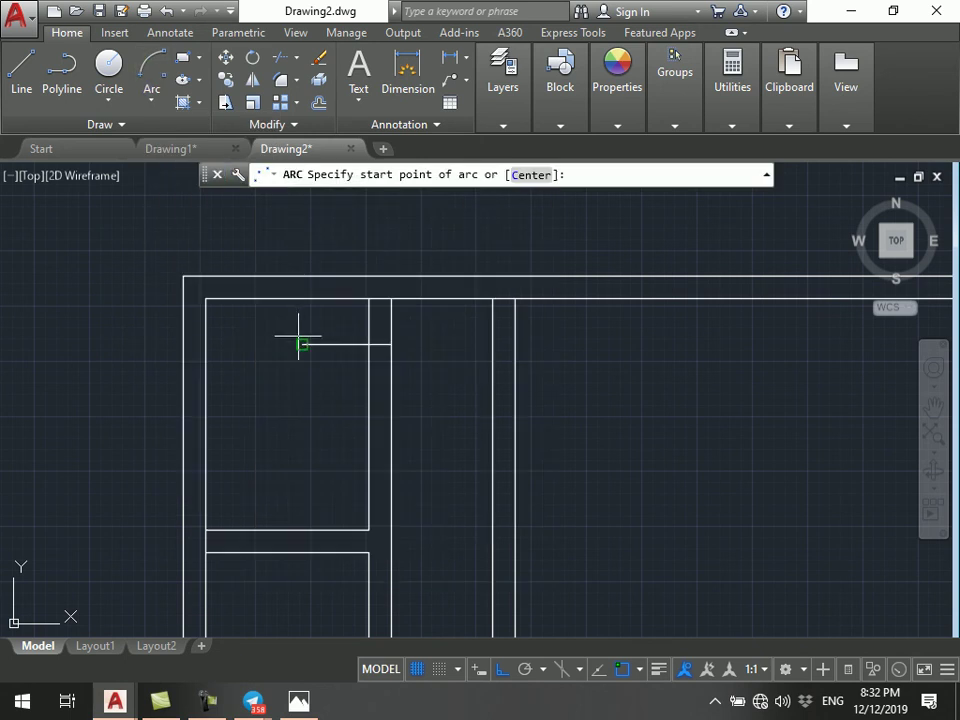
scroll(290, 385, "up", 2)
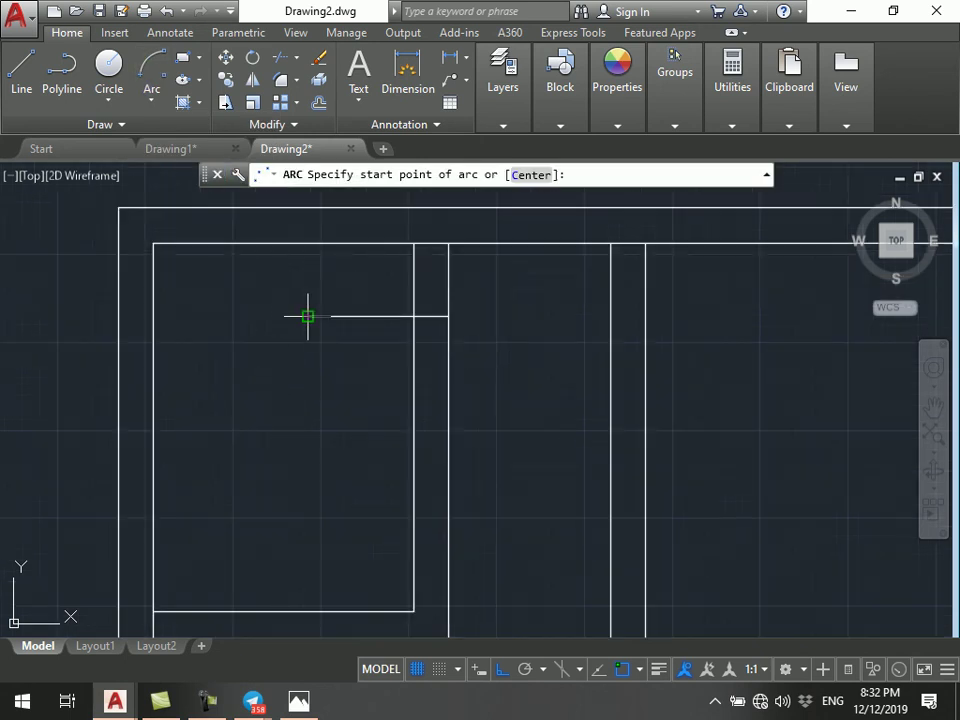
left_click(307, 316)
type("c")
key("Return")
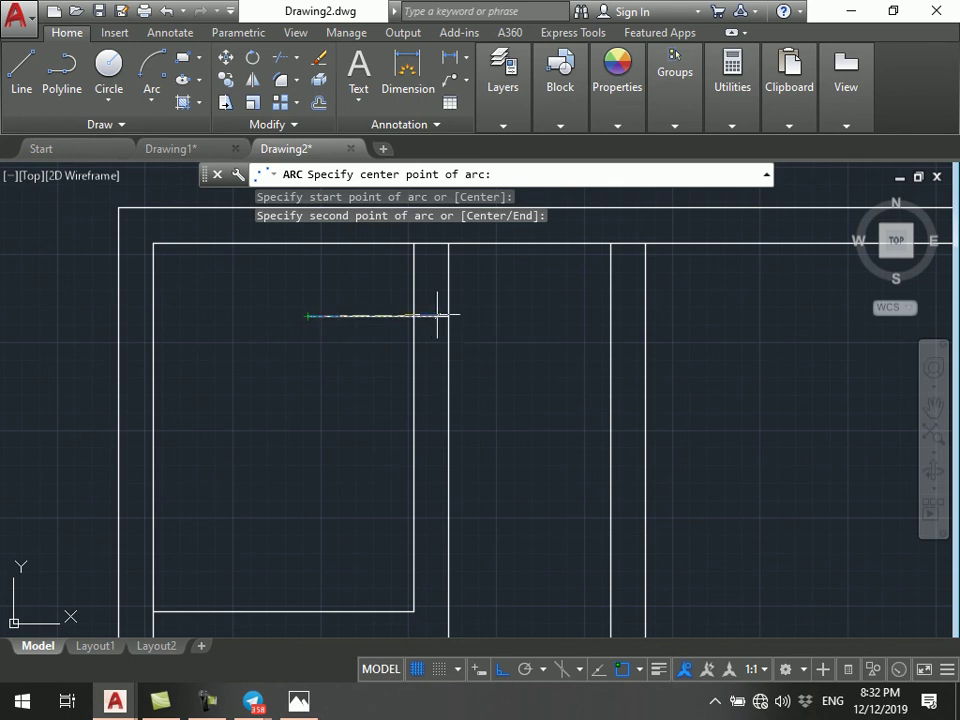
left_click(448, 316)
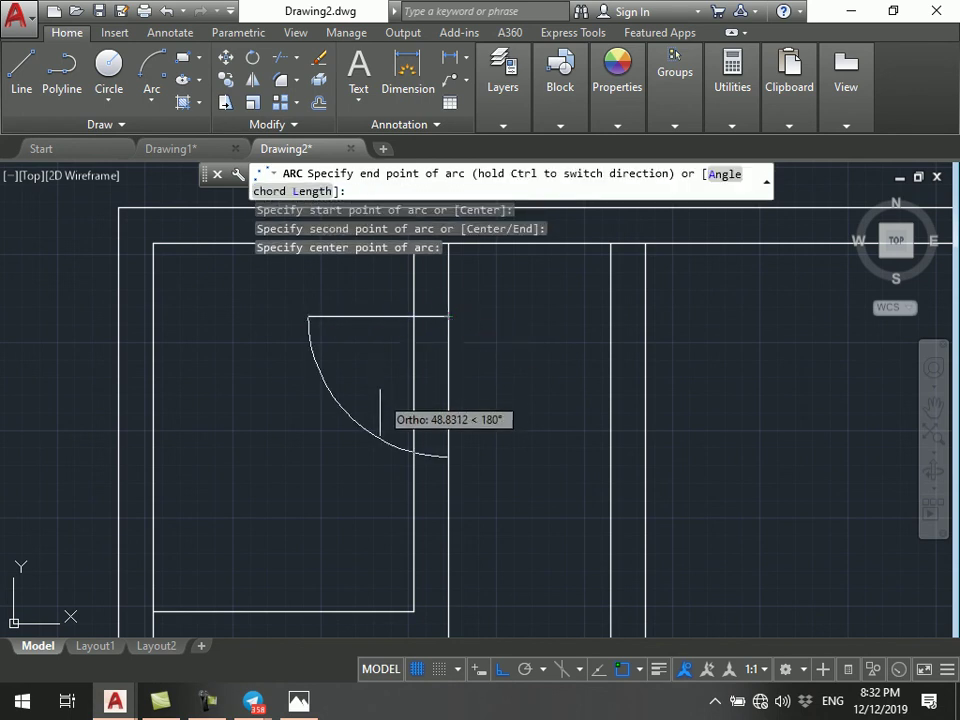
left_click(446, 503)
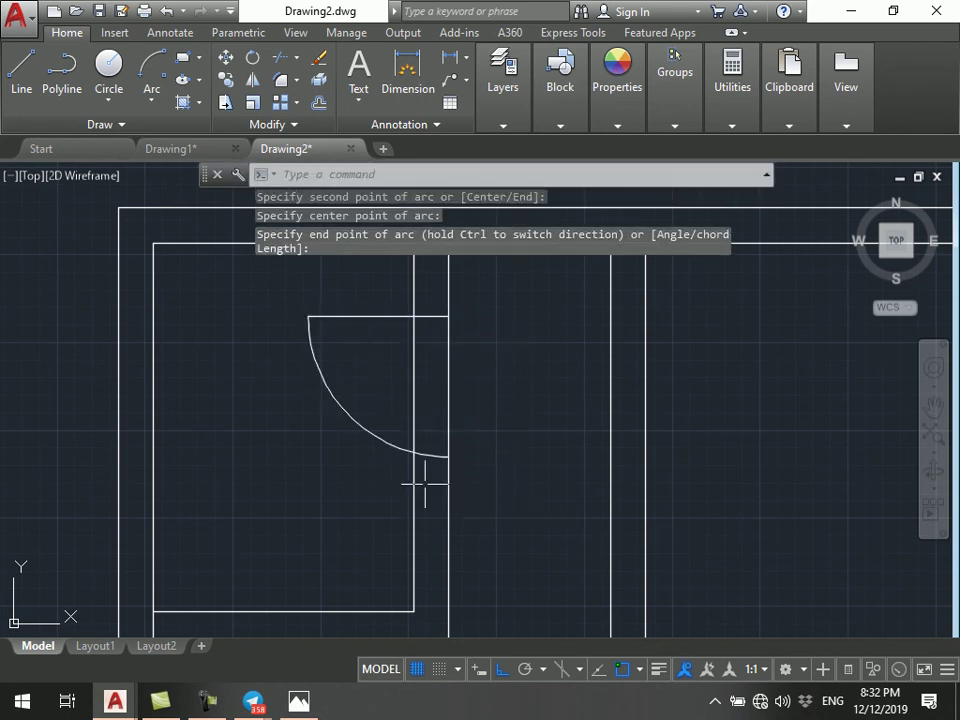
scroll(339, 404, "down", 3)
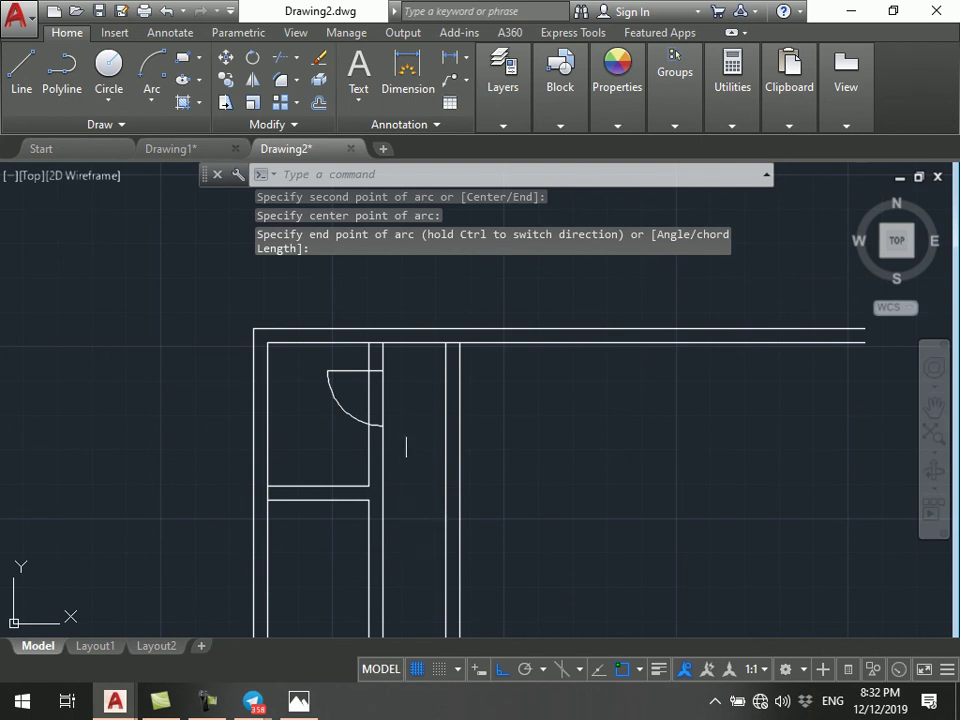
scroll(395, 425, "up", 2)
left_click_drag(326, 317, 272, 437)
key("Delete")
type("e")
key("Return")
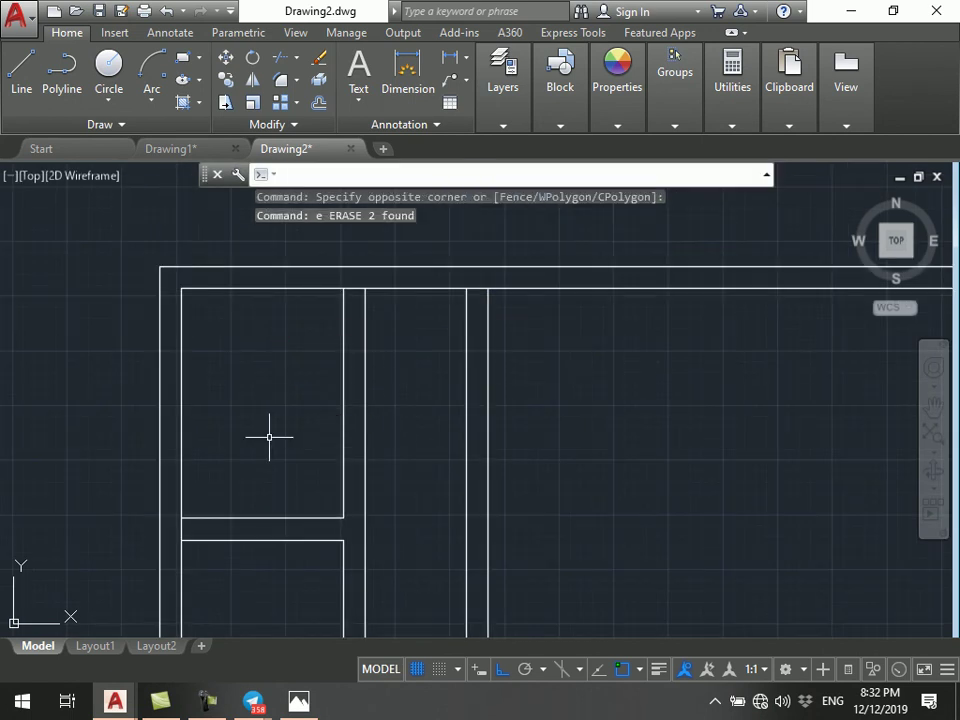
- Redraw the 100-unit horizontal door leaf from the wall face
left_click(21, 65)
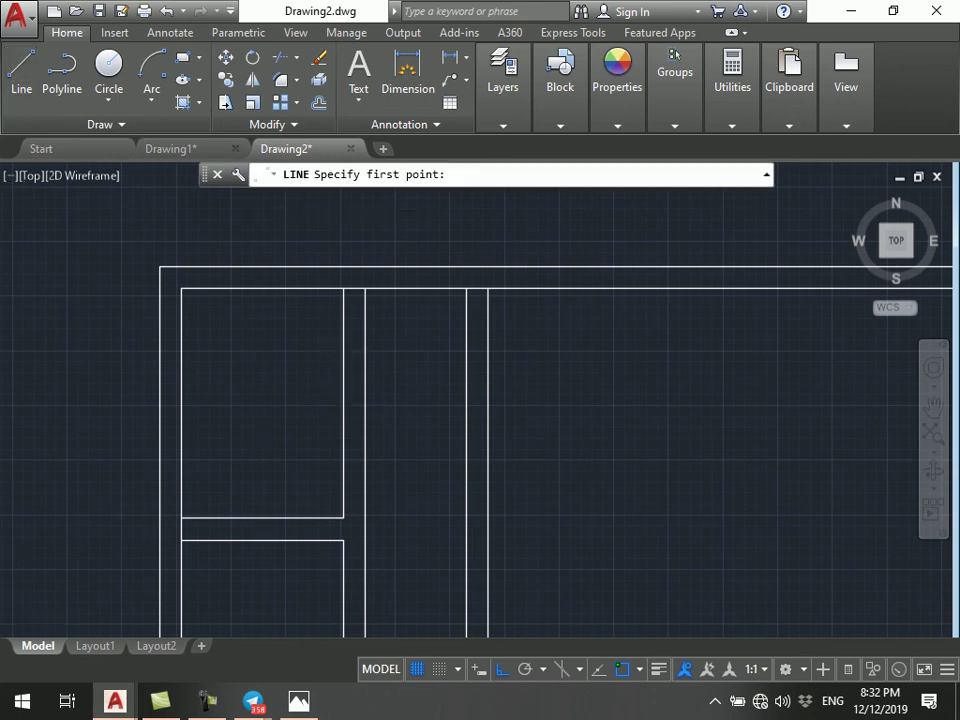
scroll(360, 343, "up", 2)
left_click(368, 335)
type("1")
key("Return")
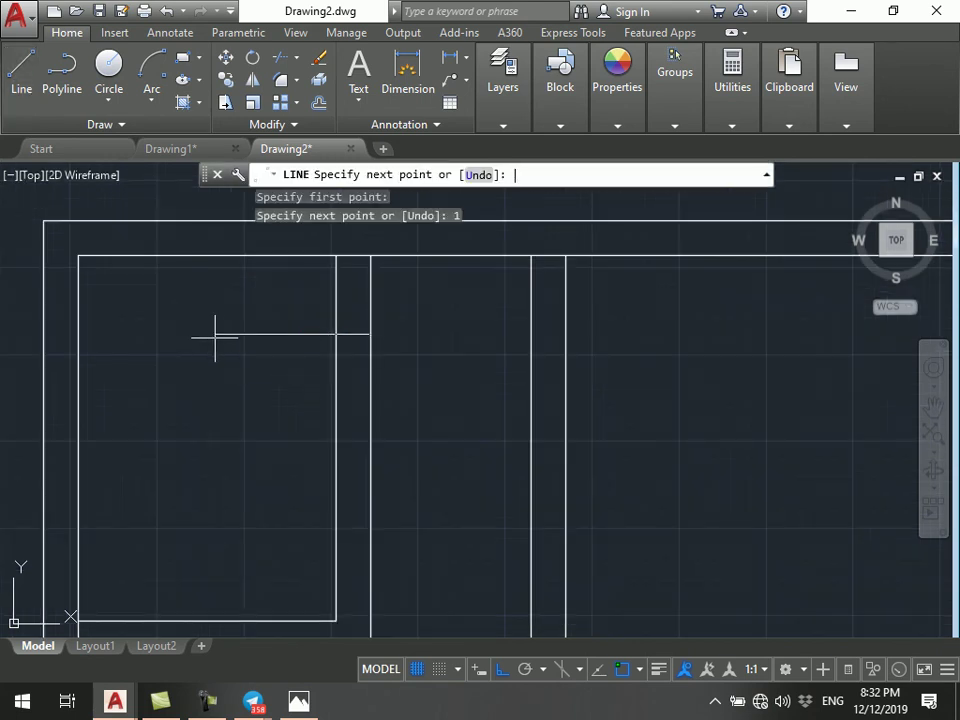
left_click(215, 337)
type("10")
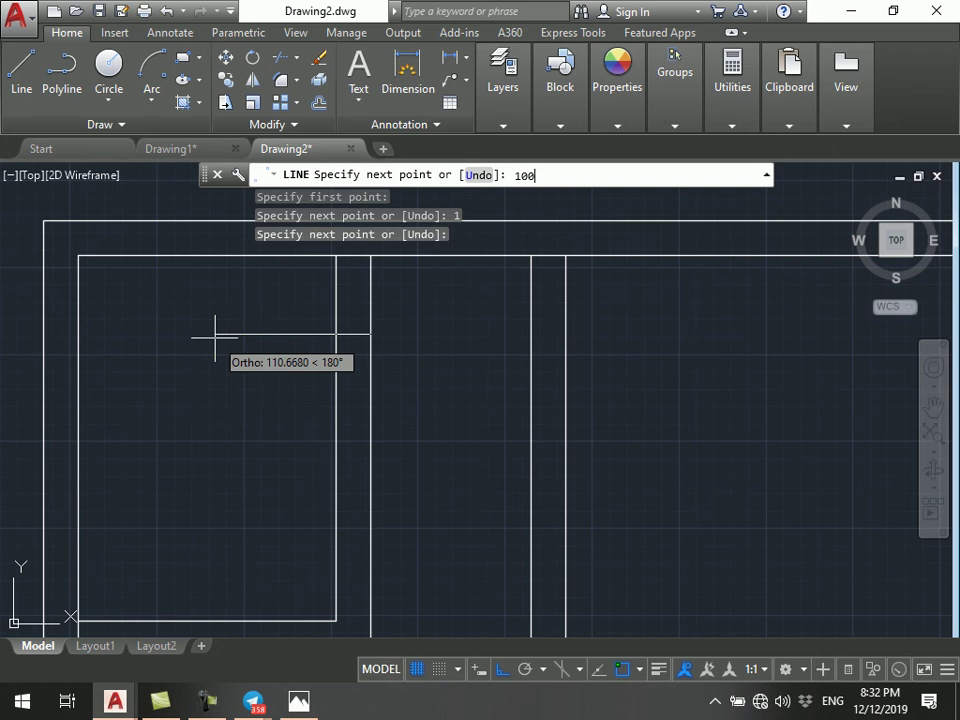
type("0")
key("Return")
key("Escape")
- Add a Start, Center, End quarter-circle swing from the leaf's free end down to the wall line
left_click(151, 100)
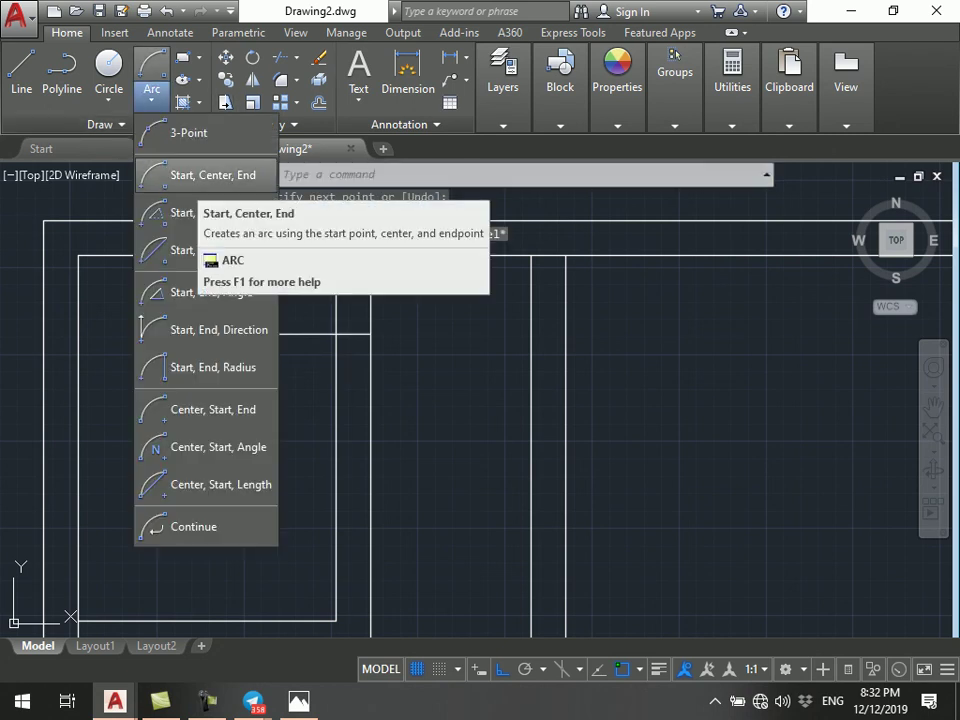
left_click(200, 175)
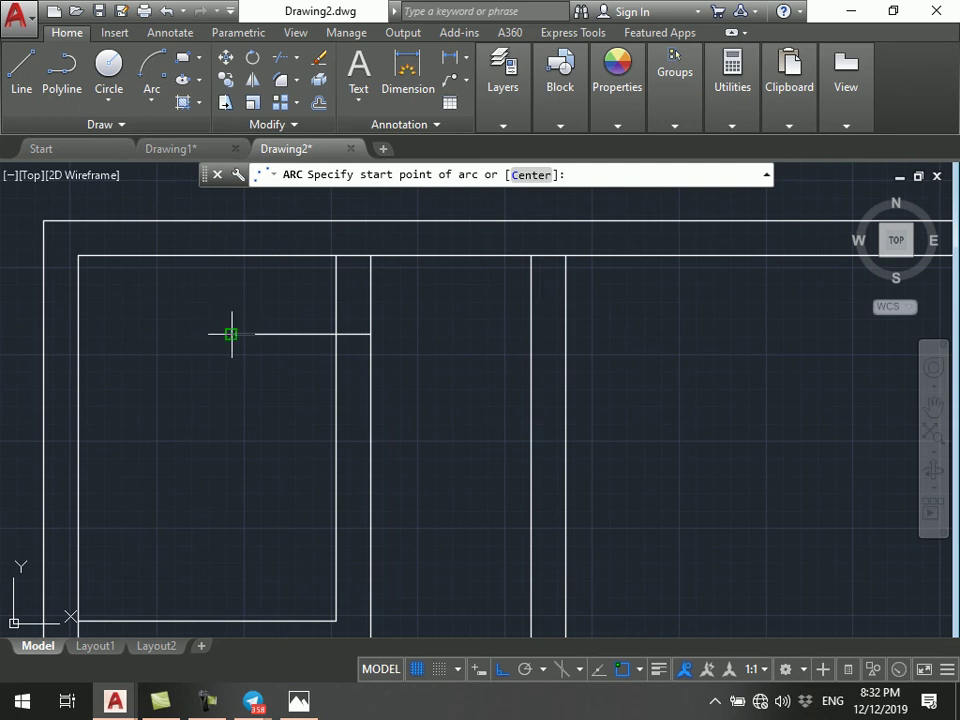
left_click(231, 334)
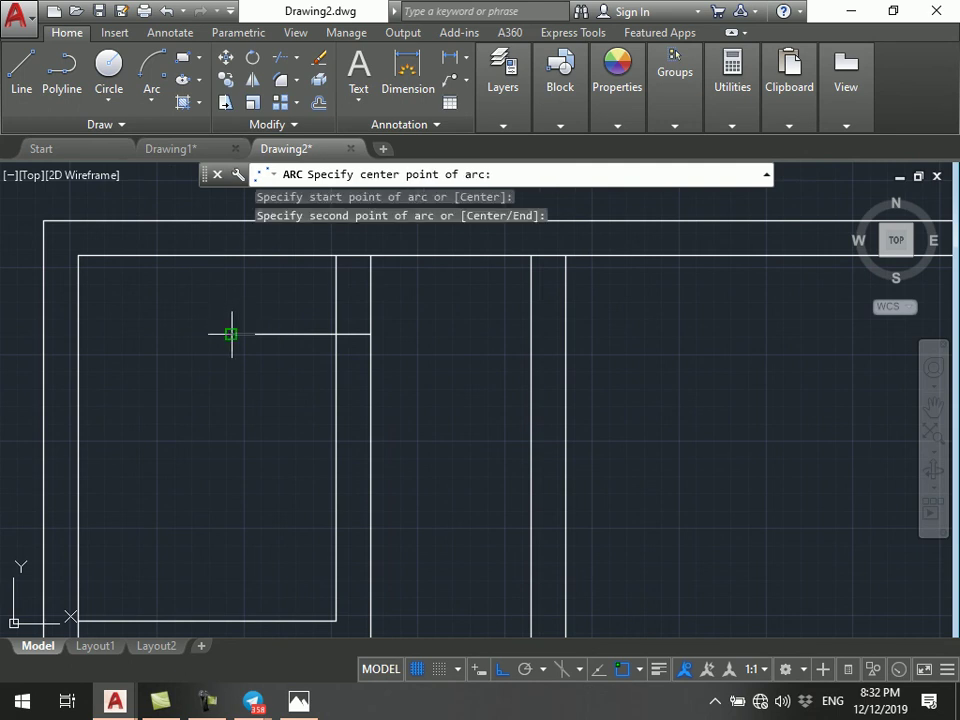
left_click(370, 334)
left_click(365, 492)
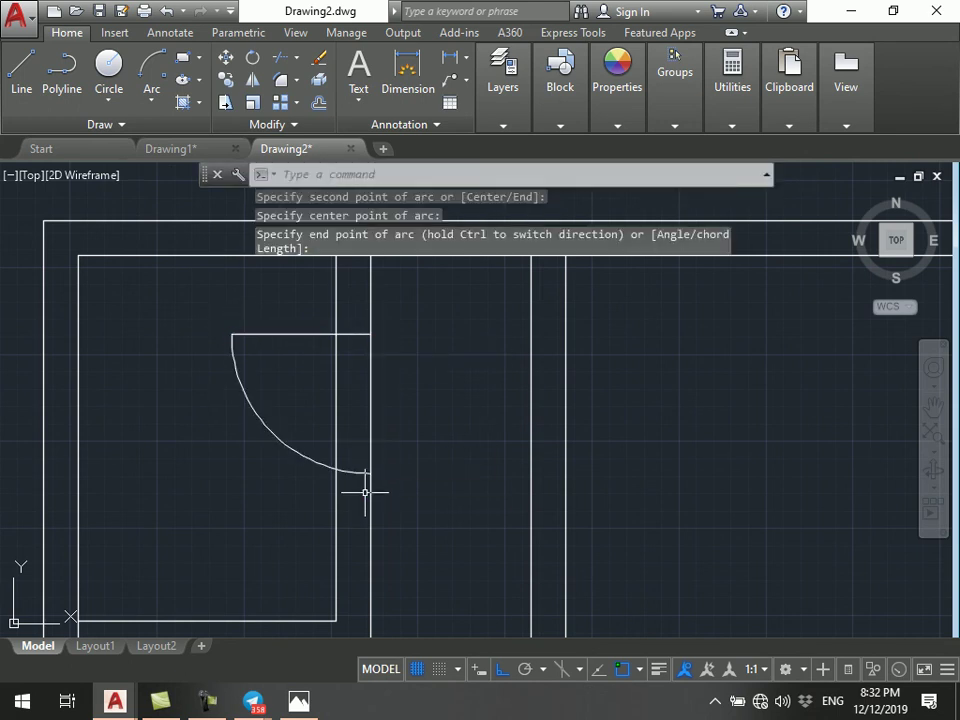
scroll(342, 420, "down", 2)
key("Escape")
key("Escape")
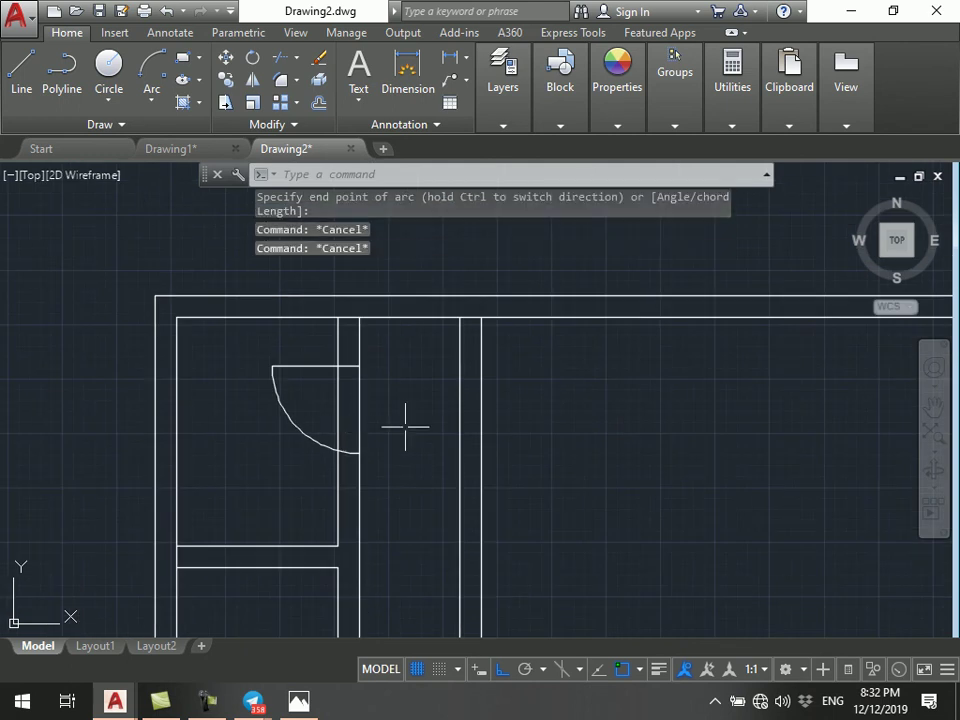
scroll(402, 427, "up", 2)
key("Escape")
- Attempt to trim the wall in the door gap, then bring up the scanned plan in Photos
type("tr")
key("Return")
key("Return")
left_click(274, 403)
left_click(294, 410)
key("Escape")
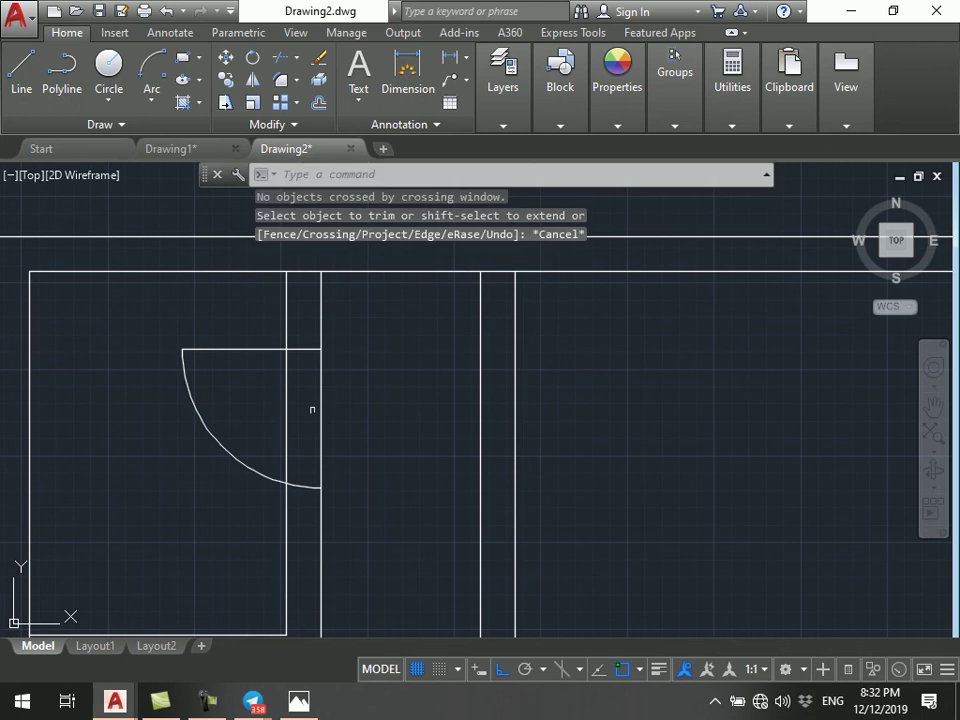
key("Return")
key("Return")
left_click(334, 400)
left_click(272, 386)
key("Escape")
scroll(272, 386, "down", 2)
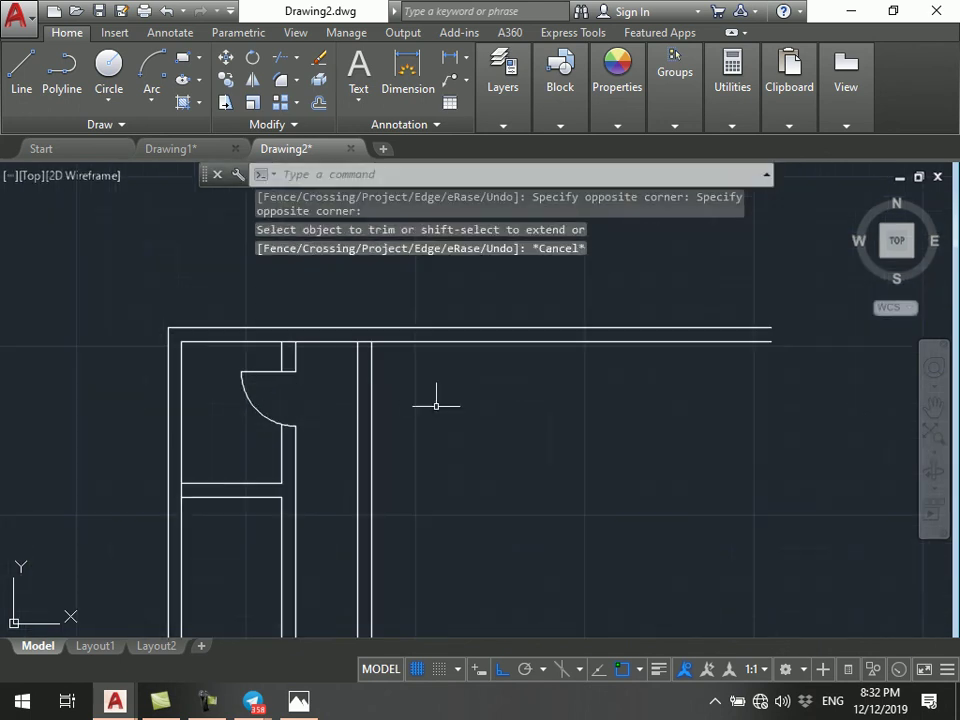
scroll(386, 456, "down", 2)
middle_click_drag(379, 499, 392, 465)
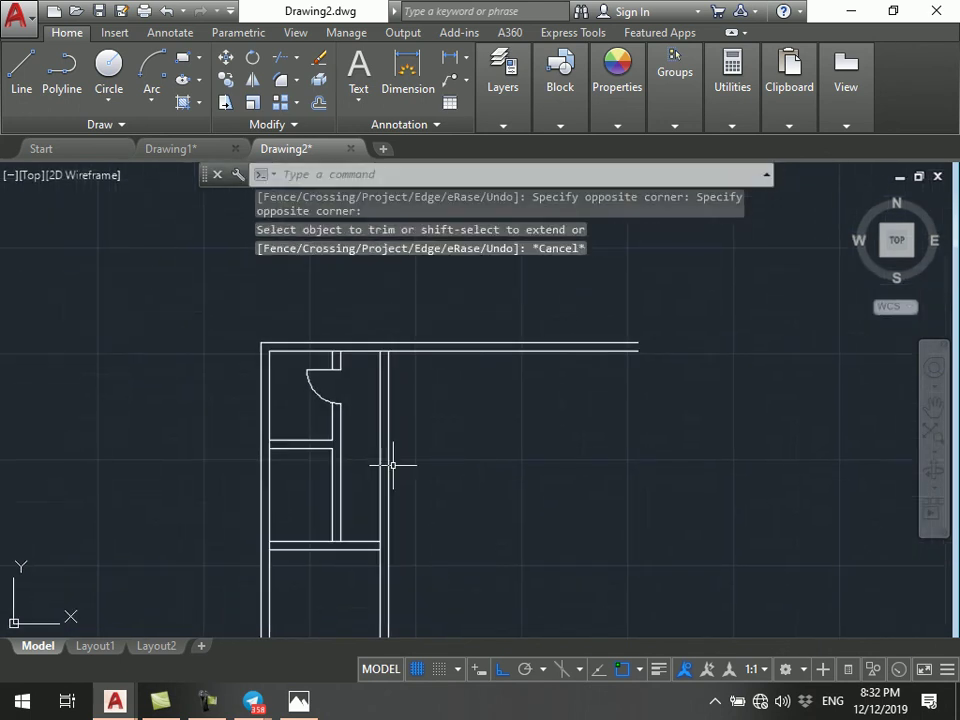
left_click(298, 700)
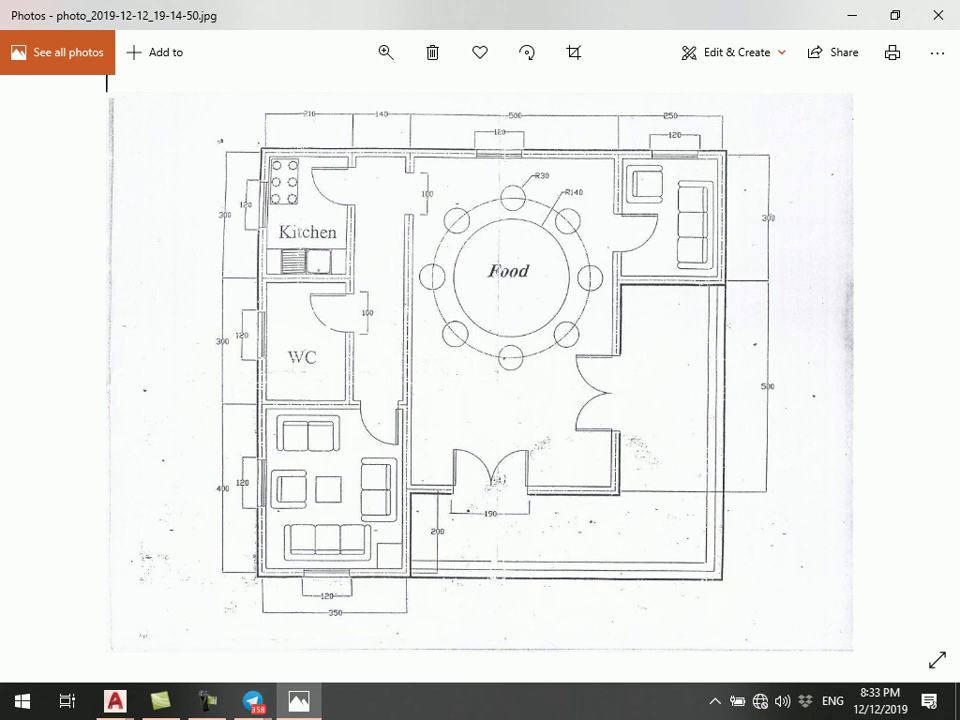
- Switch from the Photos scan back to AutoCAD with the corridor walls in view
left_click(853, 15)
scroll(386, 343, "up", 3)
middle_click_drag(403, 527, 403, 377)
key("Escape")
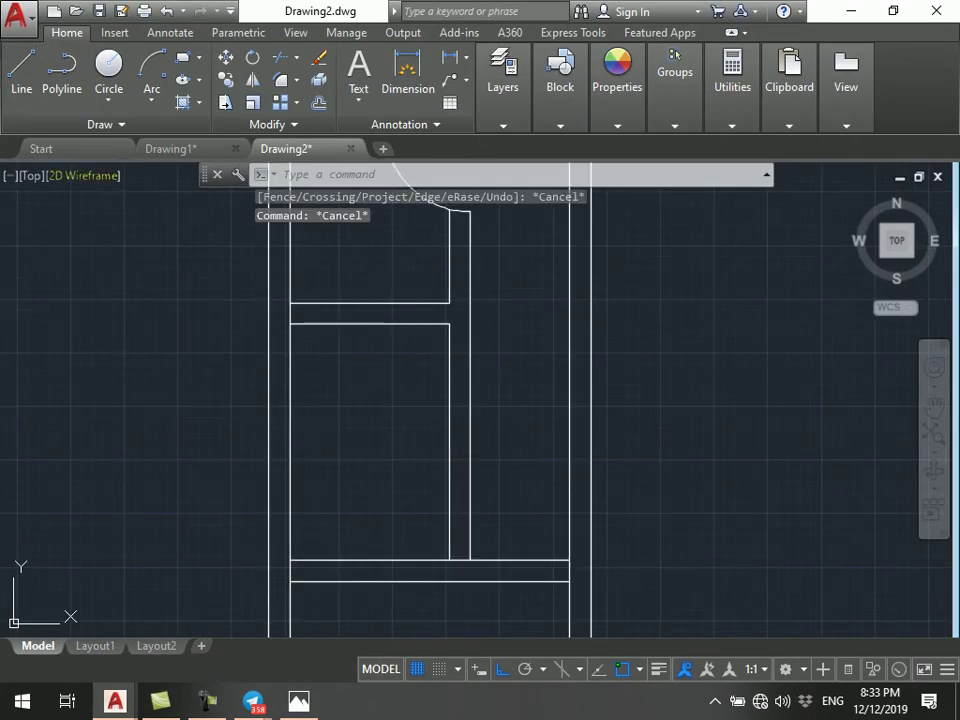
- Draw a 100-unit door leaf from the wall below the first door
left_click(21, 70)
scroll(485, 355, "up", 2)
left_click(461, 346)
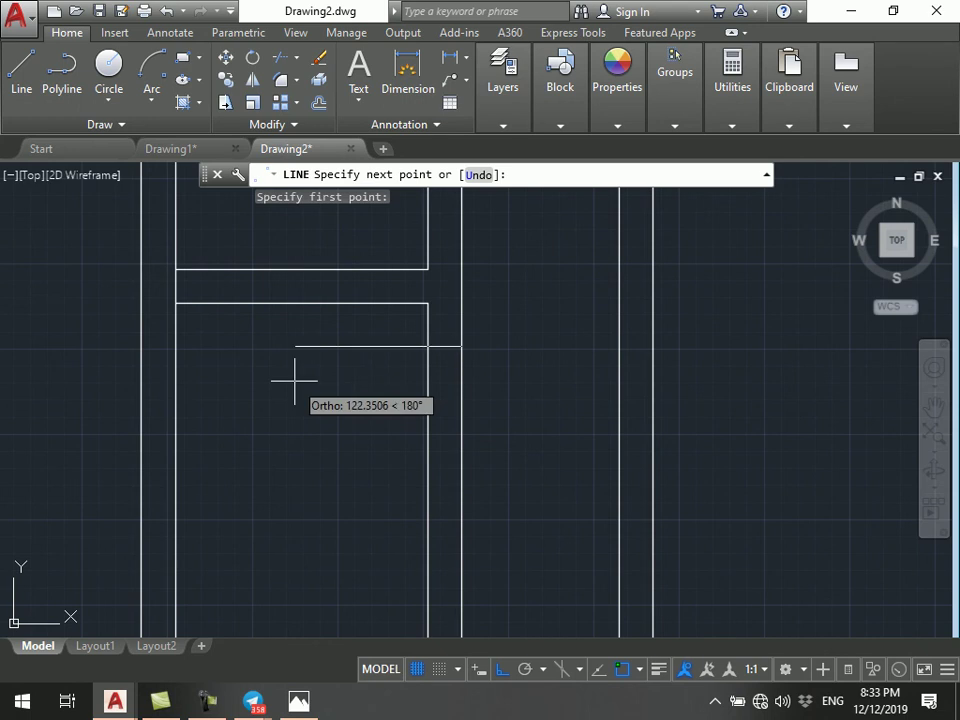
type("1000")
key("Return")
type("10")
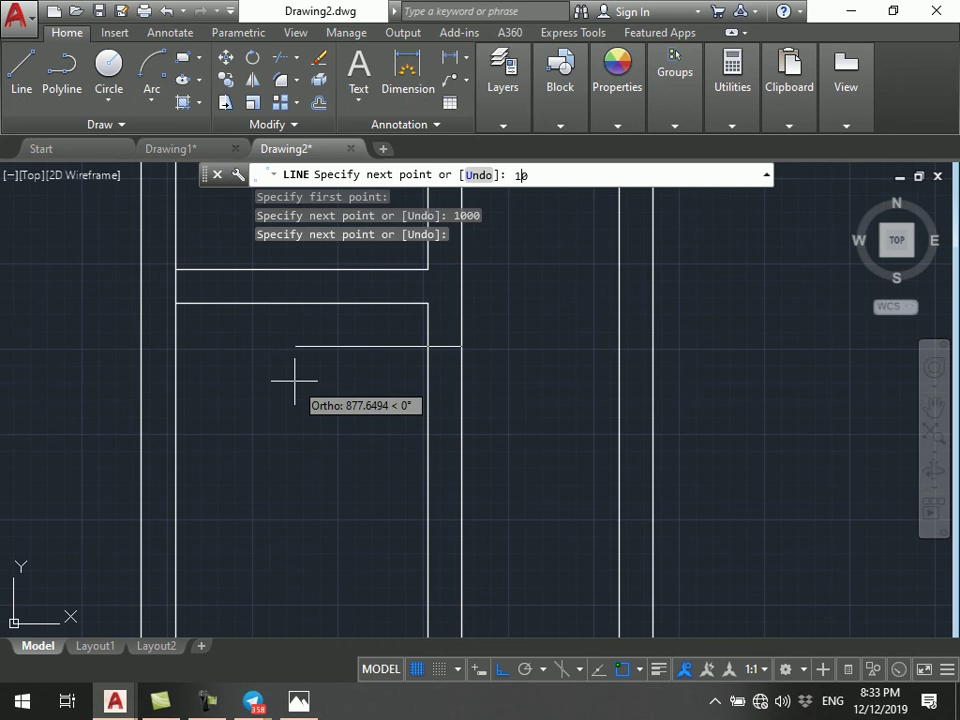
type("0")
key("Return")
key("Escape")
key("Escape")
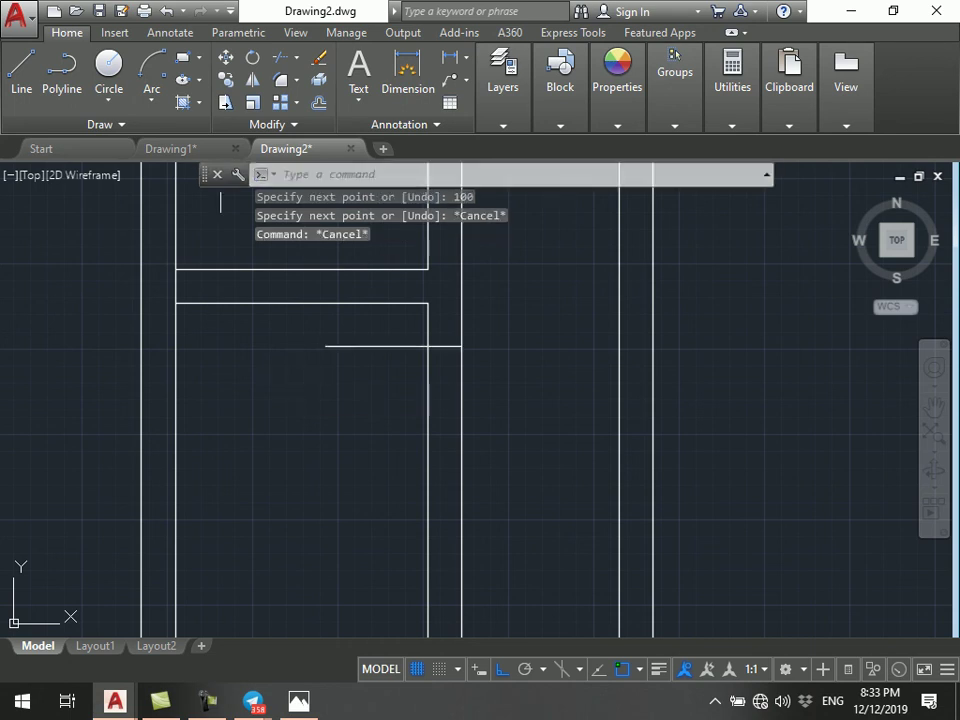
- Add a Start, Center, End swing from the leaf's left end to the inner wall
left_click(152, 99)
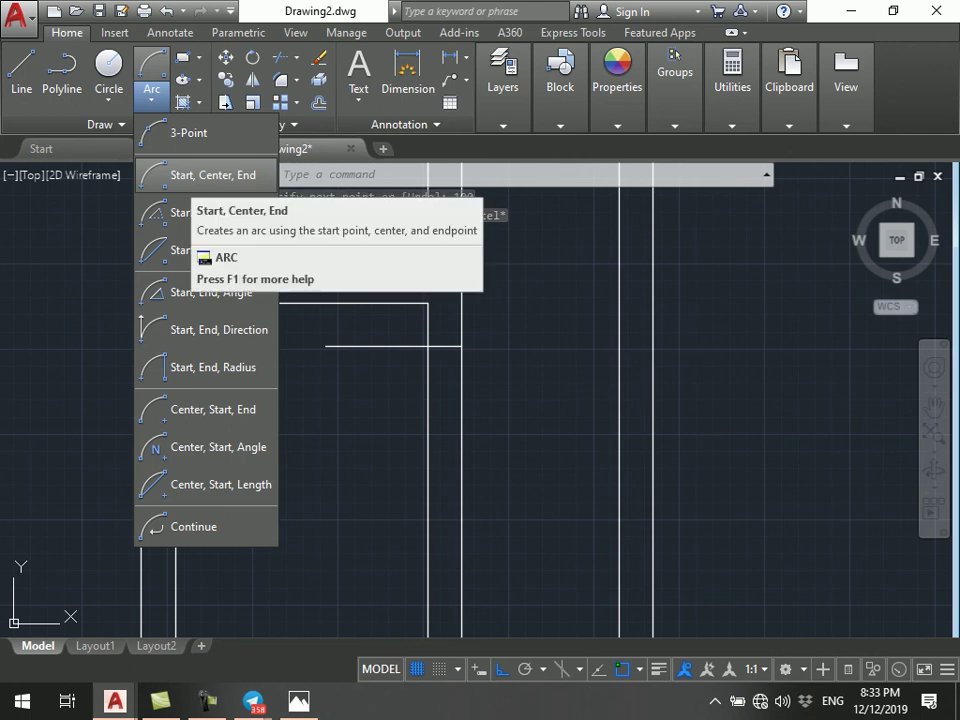
left_click(200, 175)
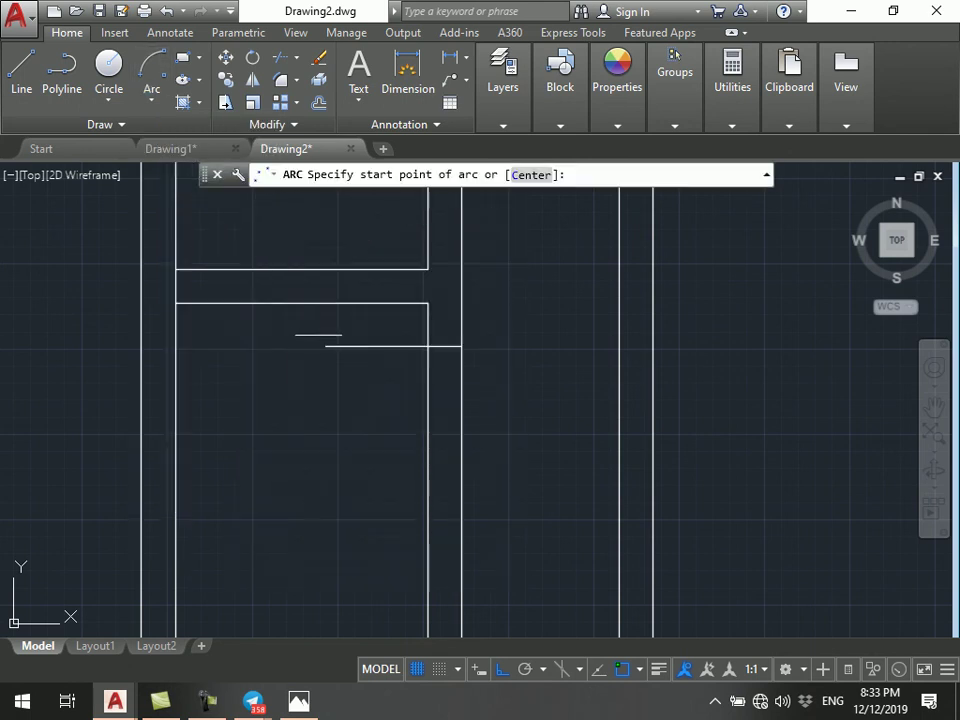
left_click(325, 346)
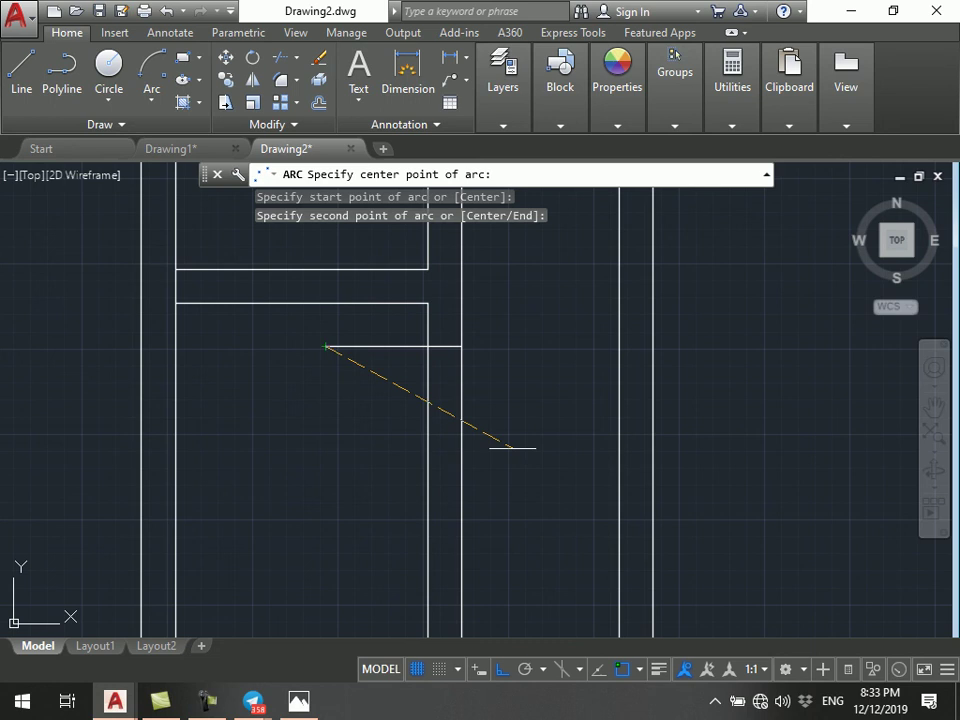
left_click(462, 346)
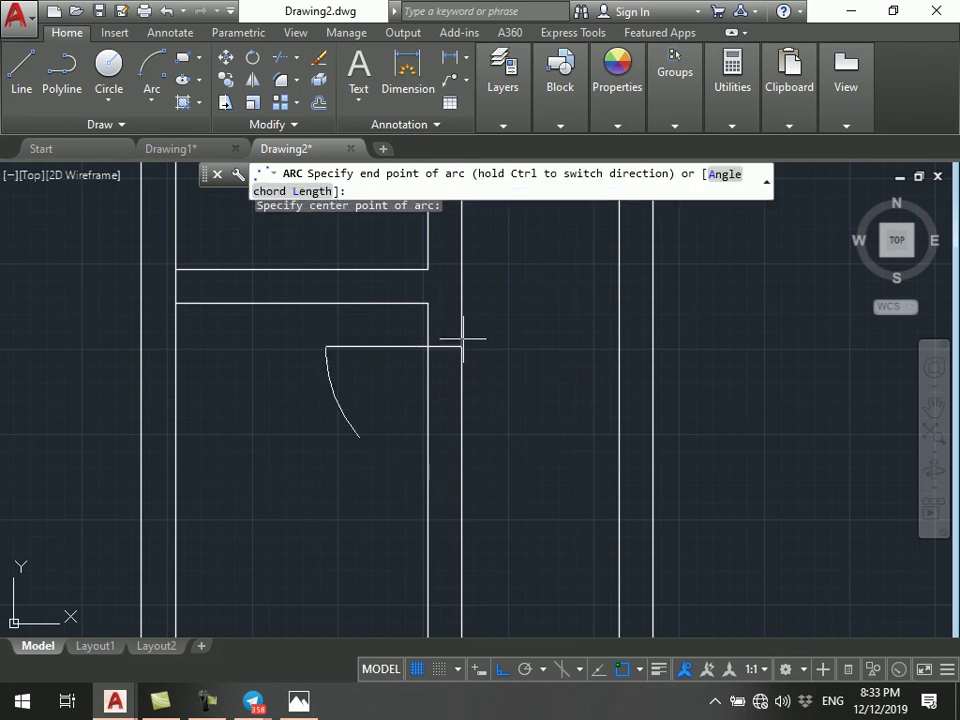
left_click(462, 505)
key("Escape")
key("Escape")
- Trim away the inner wall segment inside the second door gap
type("tr")
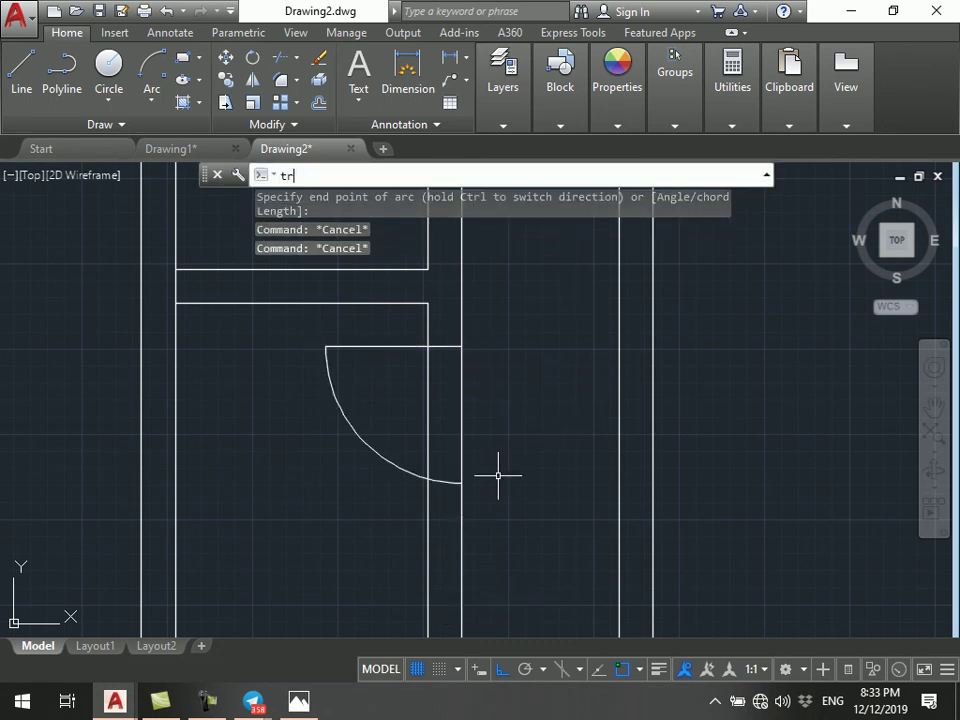
key("Return")
type("tr")
key("Return")
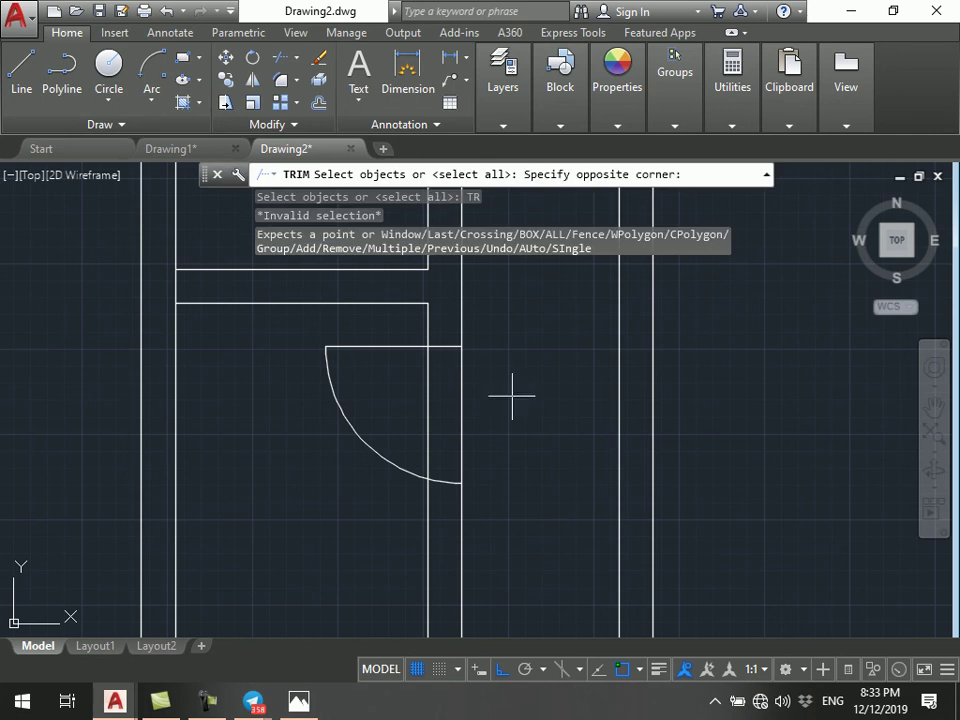
left_click(510, 397)
left_click(384, 418)
key("Escape")
key("Return")
key("Return")
left_click(496, 389)
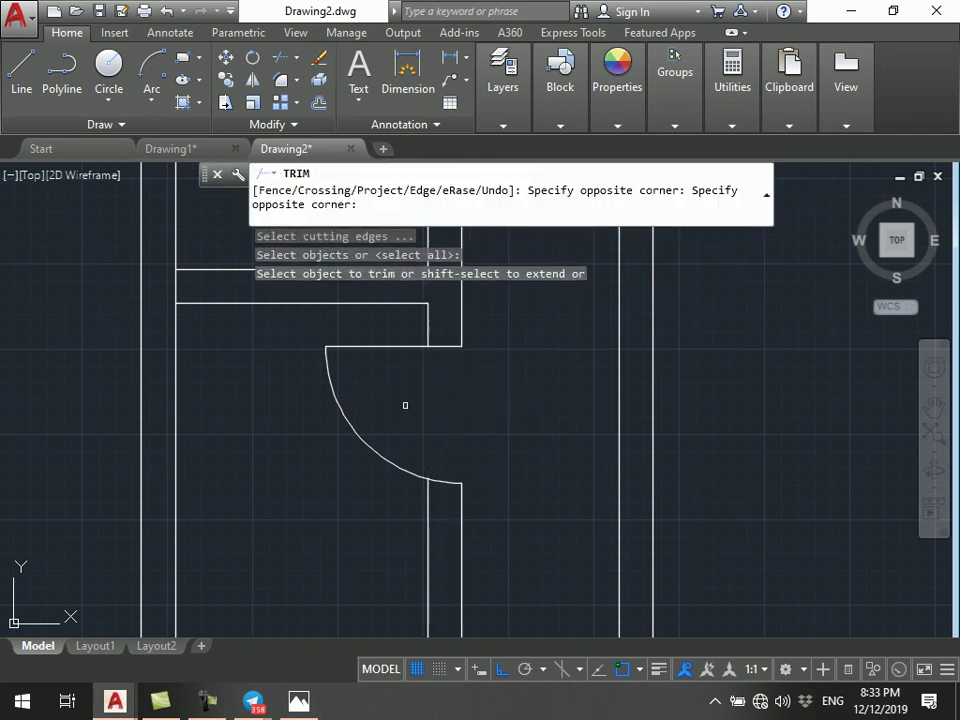
key("Escape")
scroll(420, 390, "down", 5)
scroll(420, 400, "up", 2)
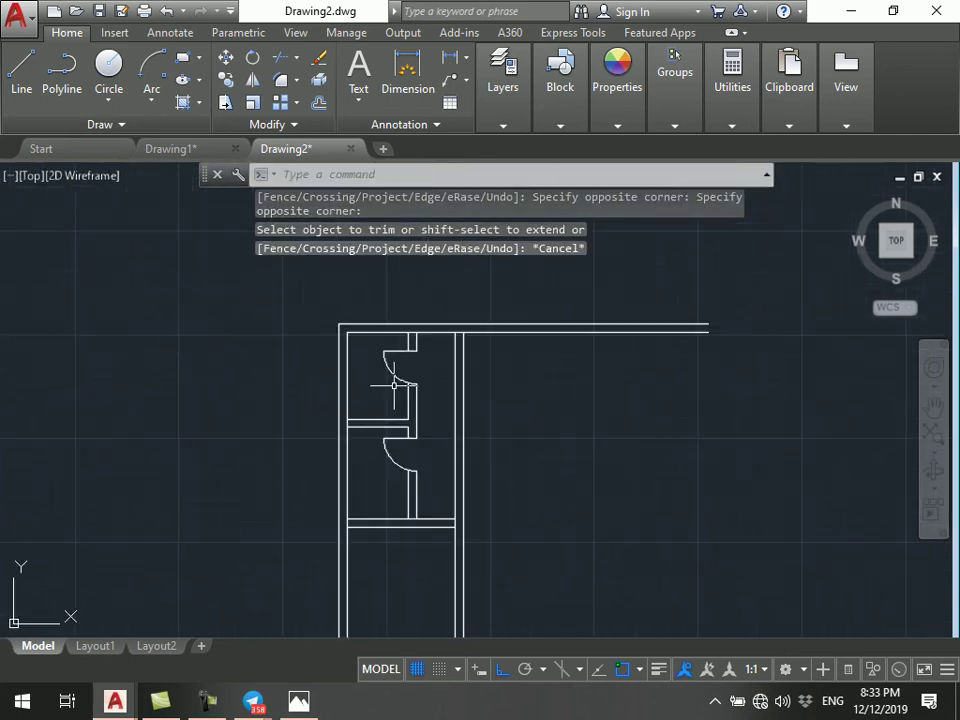
- Glance at the scanned floor plan in Photos and return to AutoCAD
left_click(298, 700)
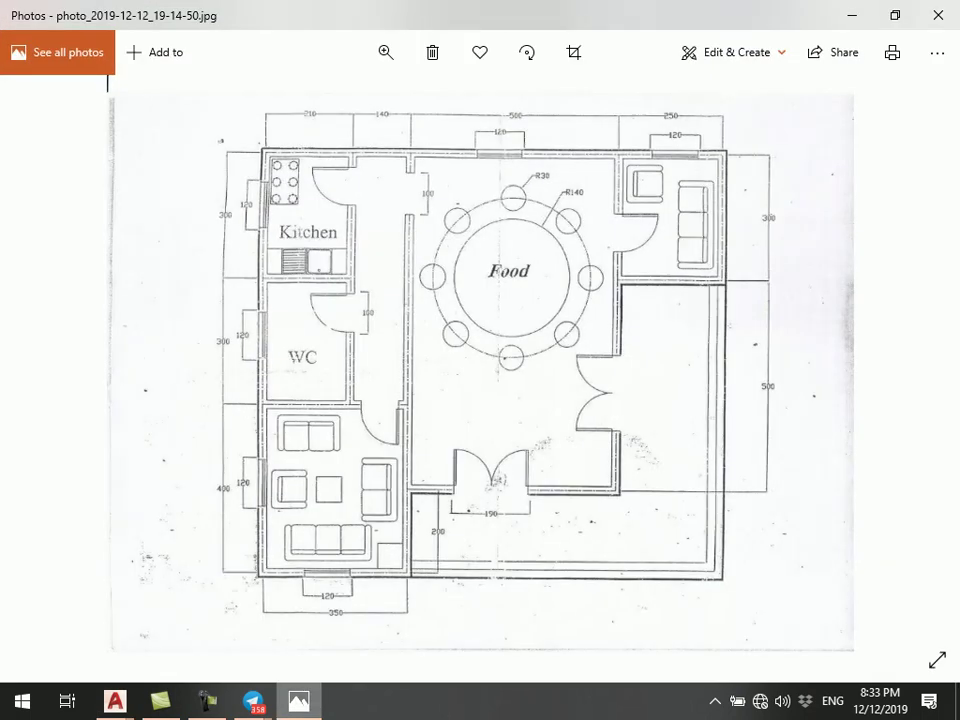
left_click(115, 700)
scroll(330, 400, "up", 3)
- Draw a 100-unit vertical door leaf down from the horizontal wall
left_click(21, 70)
scroll(450, 370, "up", 2)
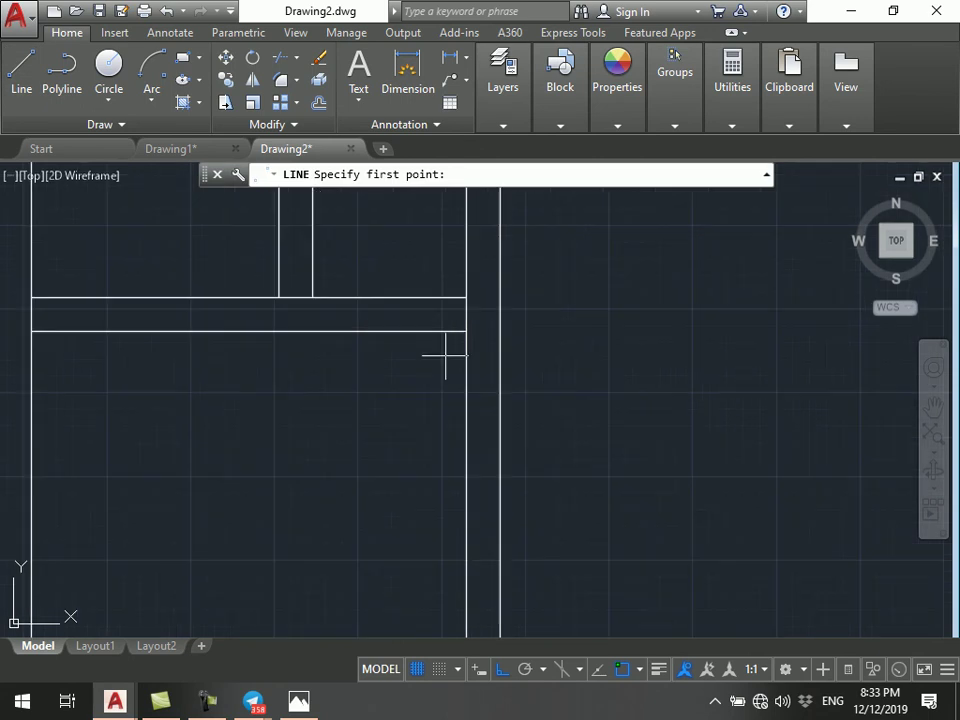
left_click(435, 298)
type("100")
key("Return")
key("Escape")
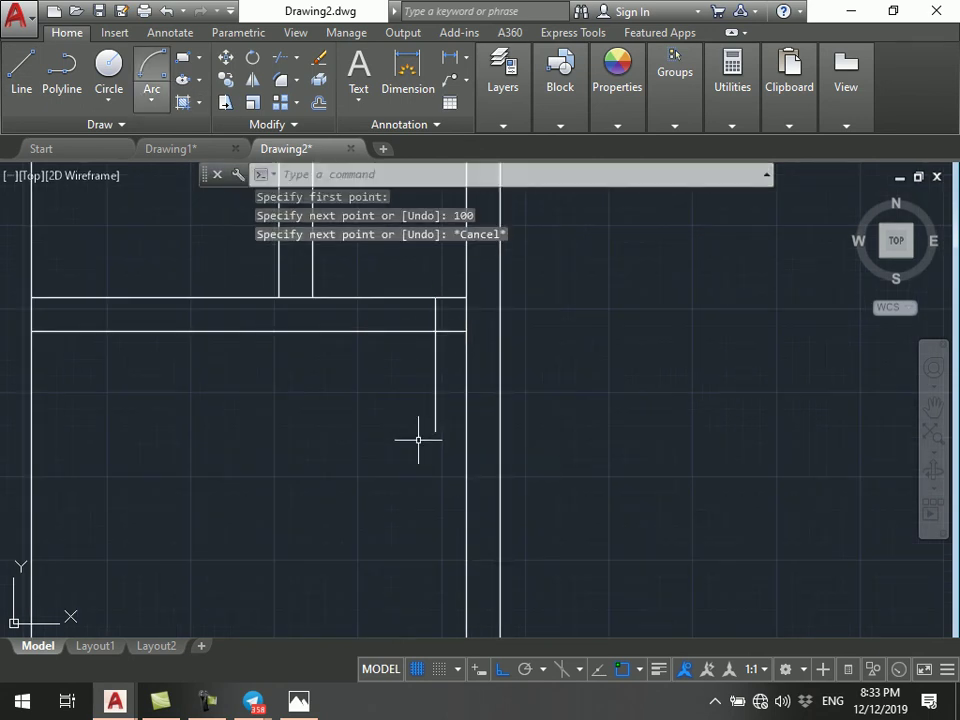
- Add a Start, Center, End swing from the leaf's lower end to the wall line, Ortho off
left_click(152, 98)
left_click(180, 133)
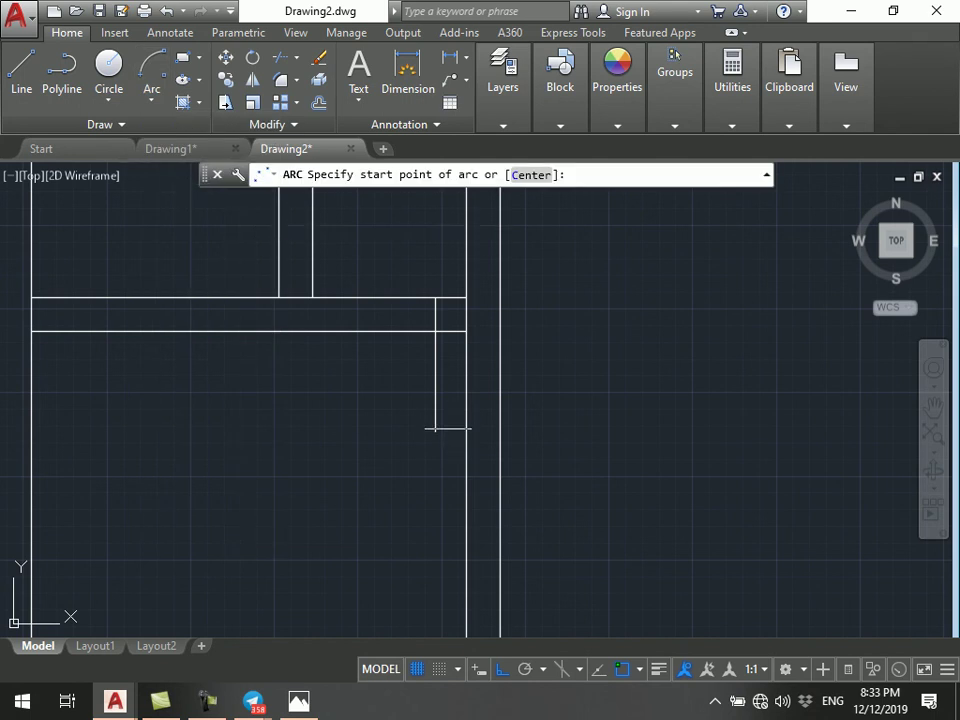
left_click(435, 430)
left_click(433, 298)
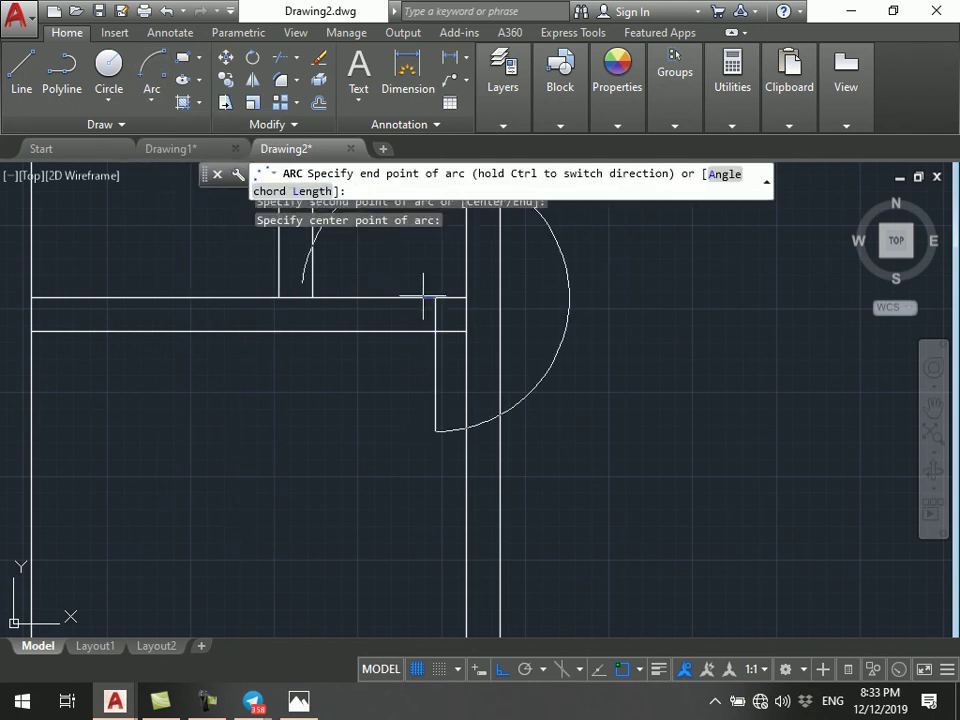
scroll(261, 345, "down", 2)
scroll(261, 348, "up", 2)
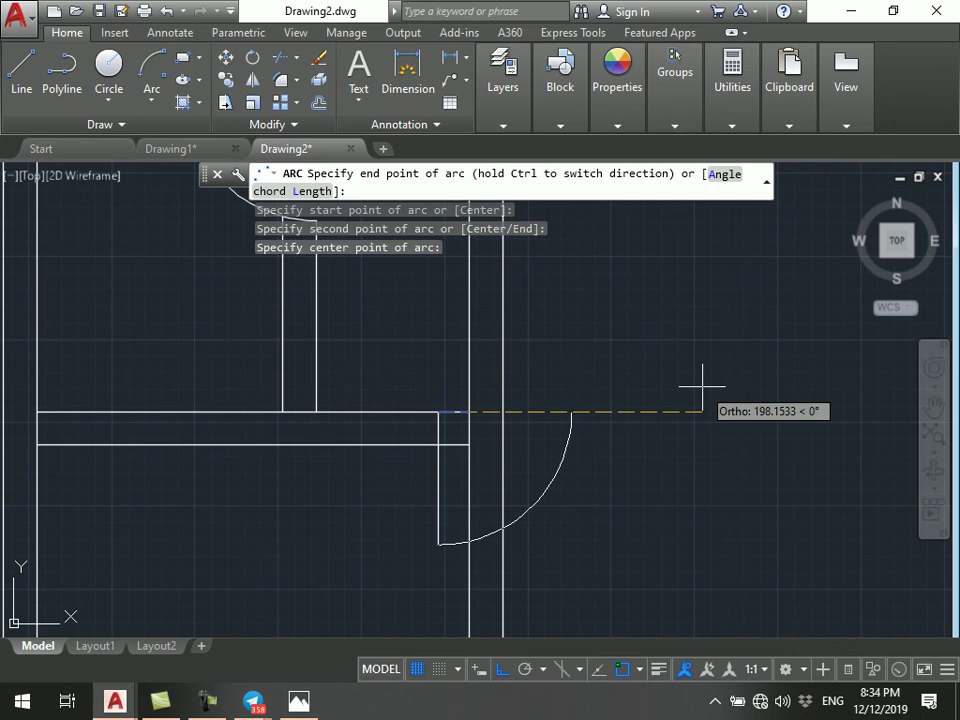
key("F8")
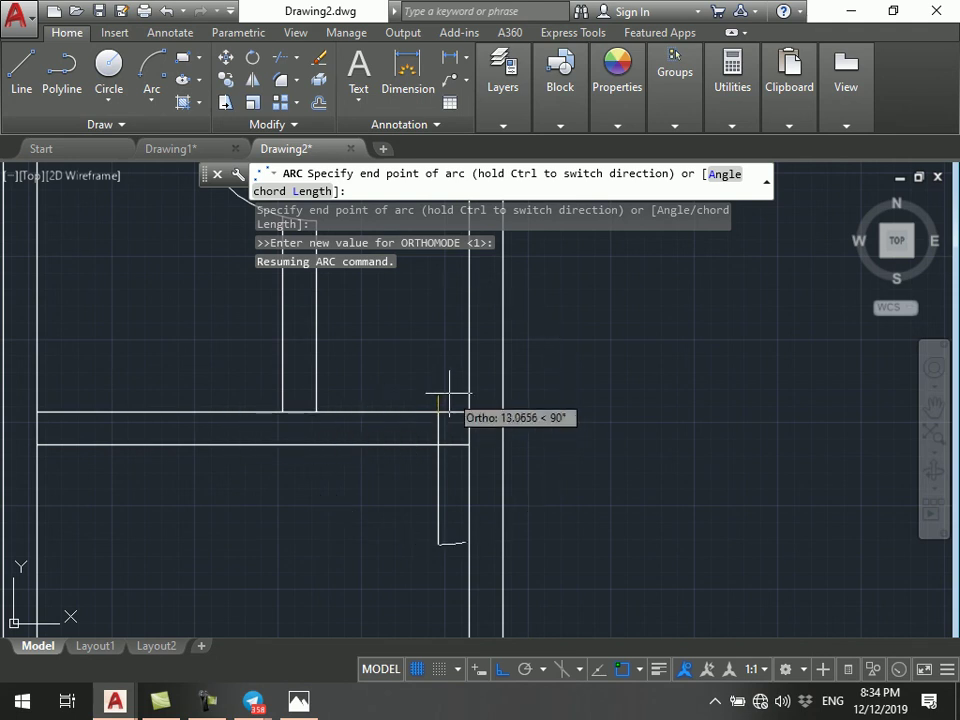
left_click(172, 430)
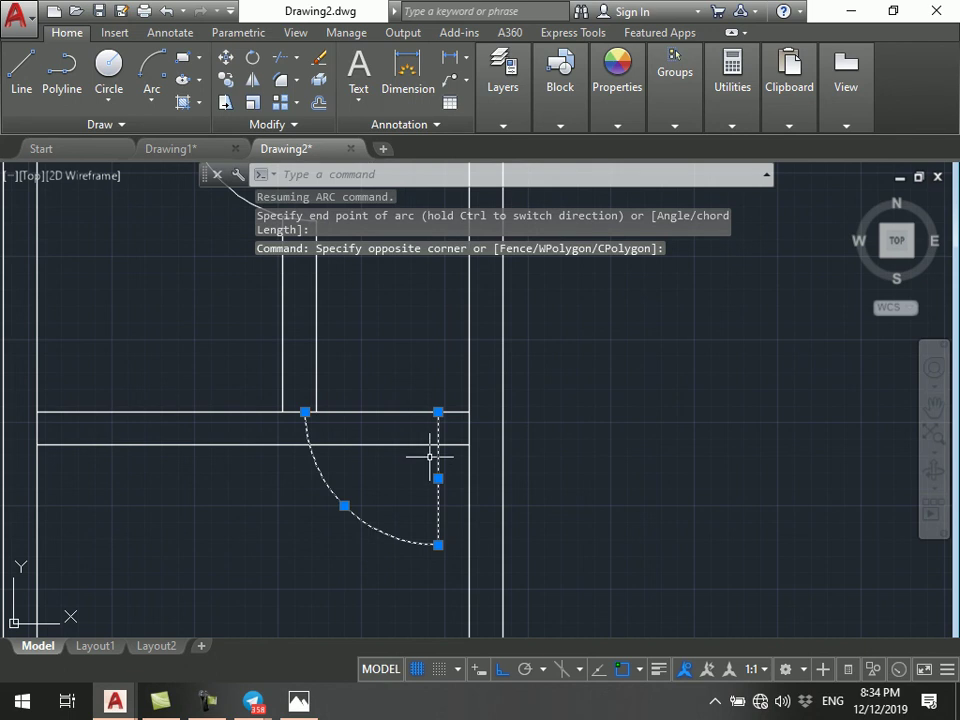
- Cancel the attempted move of the new arc and leaf and the unfinished trim
type("m")
key("Return")
scroll(435, 377, "up", 2)
left_click(399, 362)
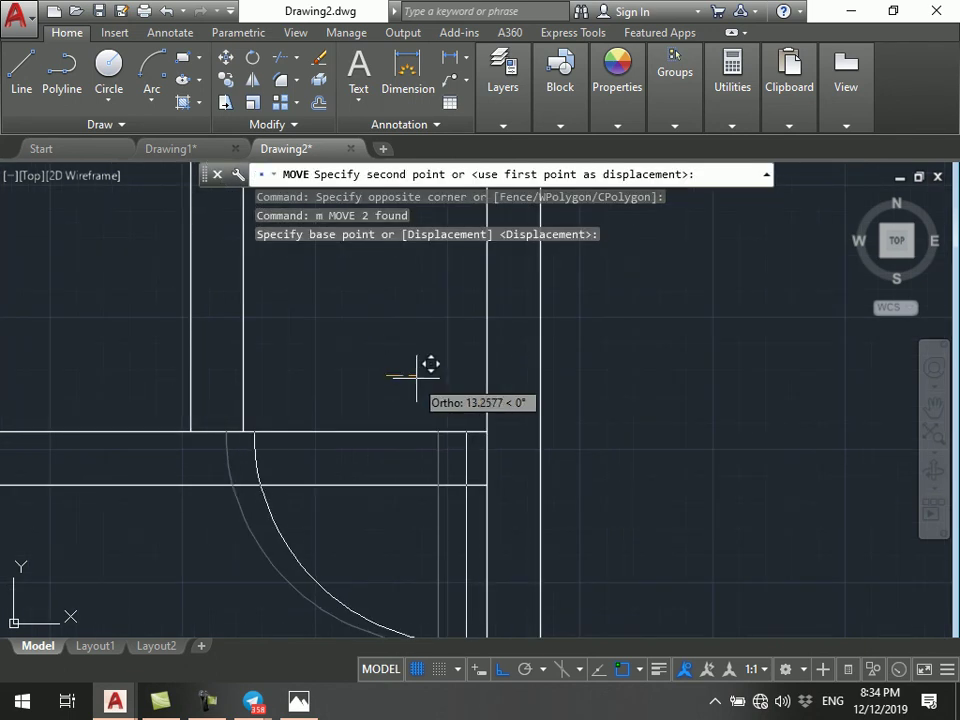
key("Escape")
key("Escape")
type("tr")
key("Return")
left_click(336, 484)
key("Escape")
- Pan and zoom the plan to show the top wall
scroll(339, 500, "down", 2)
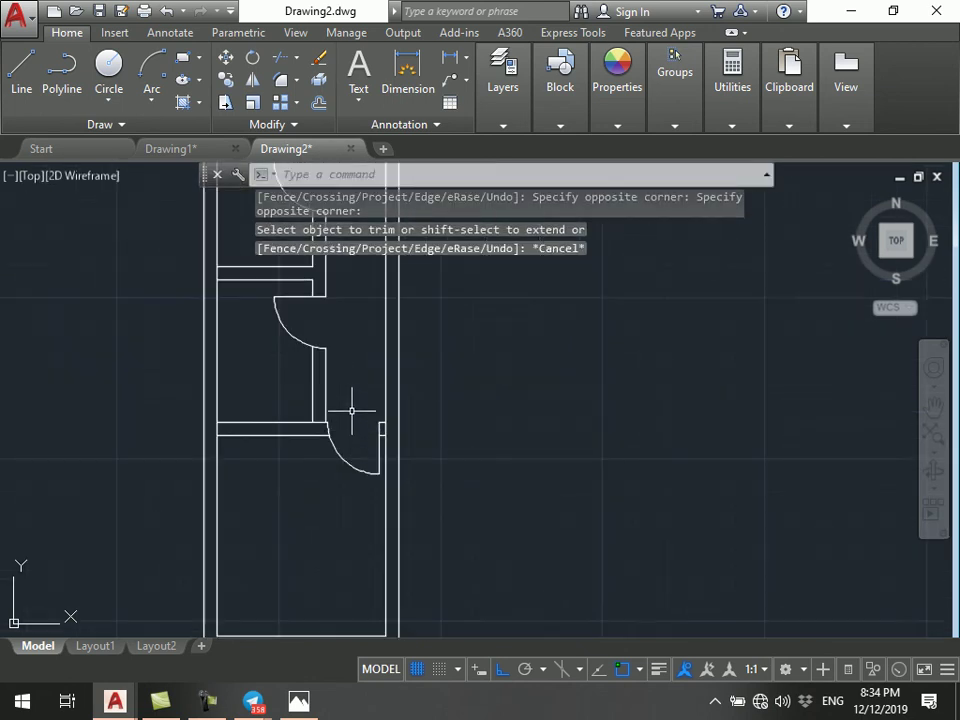
scroll(339, 521, "down", 1)
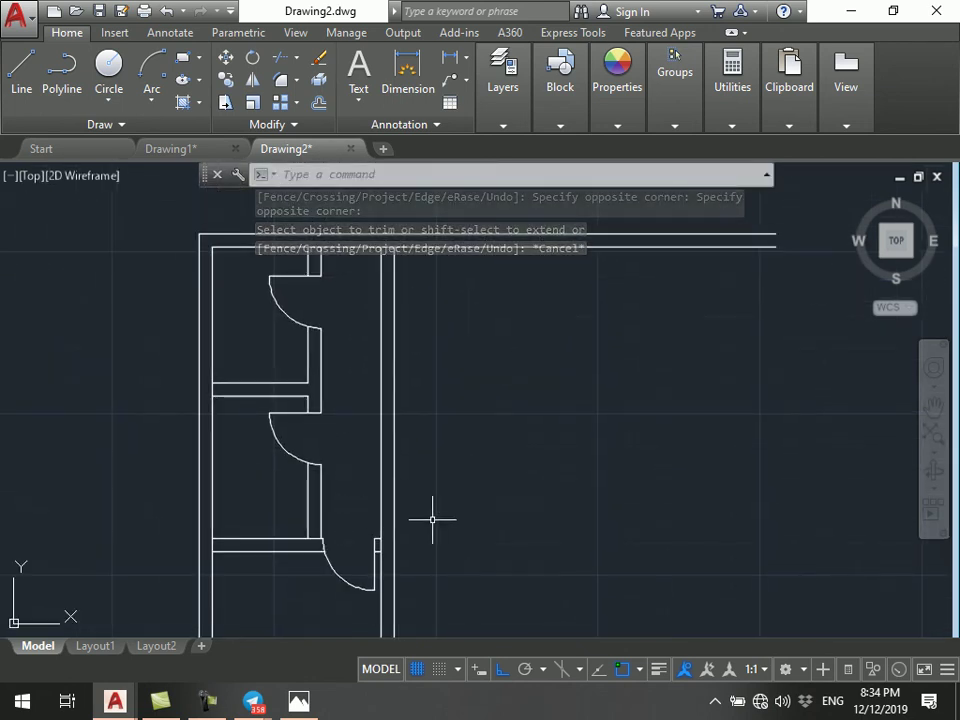
mouse_move(435, 422)
middle_mouse_down()
mouse_move(437, 432)
mouse_move(334, 421)
middle_mouse_up()
key("Escape")
key("Escape")
scroll(435, 432, "down", 2)
scroll(334, 421, "down", 2)
scroll(312, 425, "up", 2)
scroll(318, 500, "down", 2)
scroll(300, 560, "up", 2)
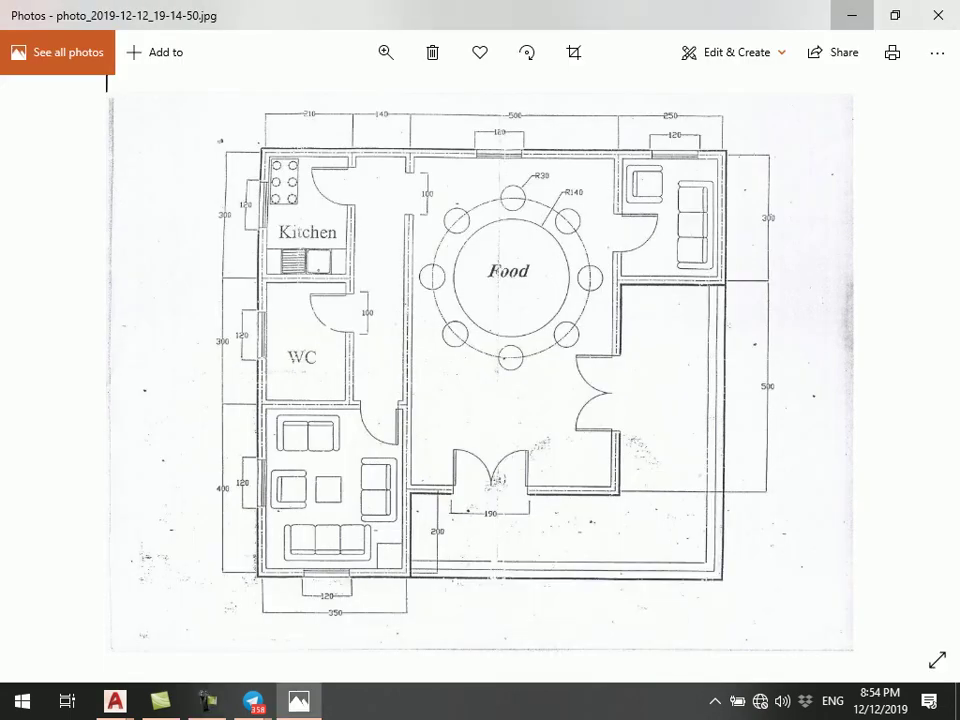
- Minimize Photos to return to AutoCAD and pan the drawing down and right
left_click(851, 15)
middle_click_drag(205, 420, 213, 444)
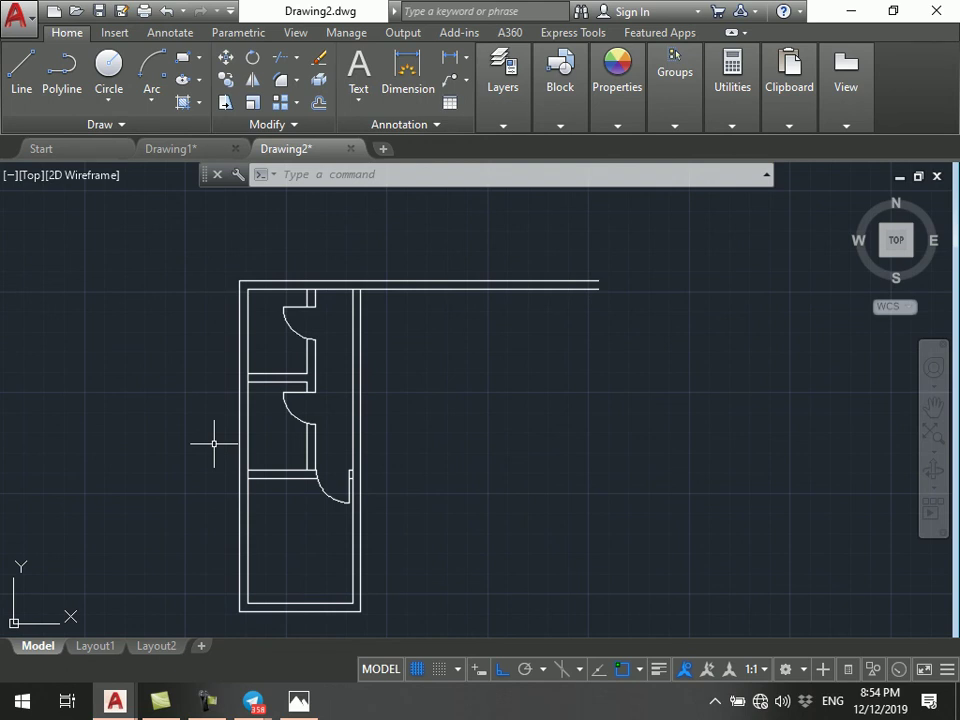
- Make A-Window the current layer and bring the scanned floor plan up in Photos
scroll(285, 510, "up", 2)
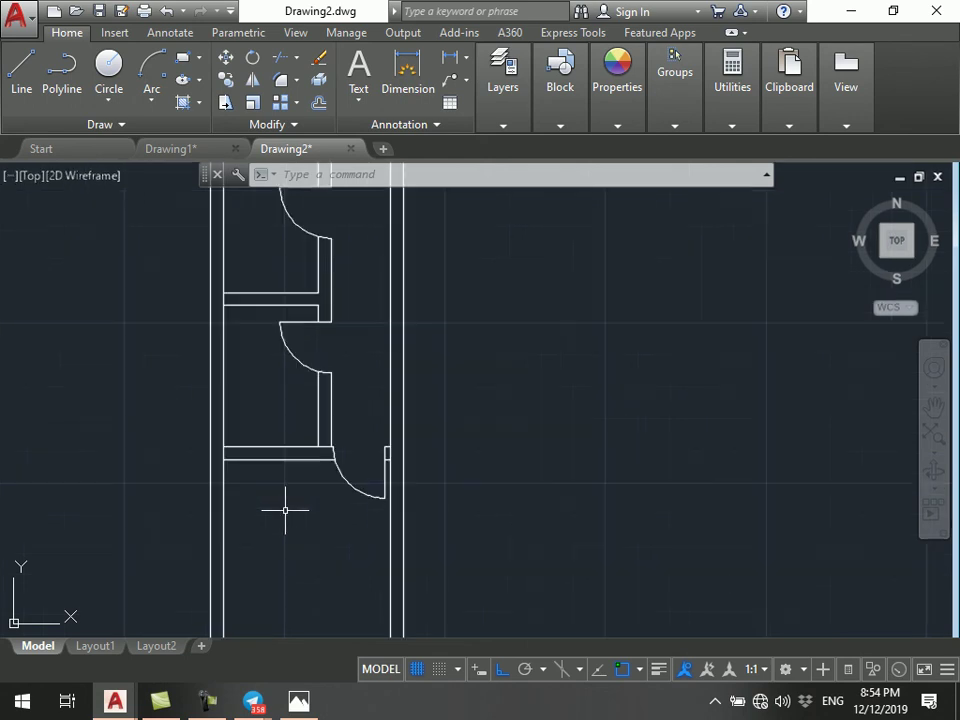
middle_click_drag(293, 527, 294, 377)
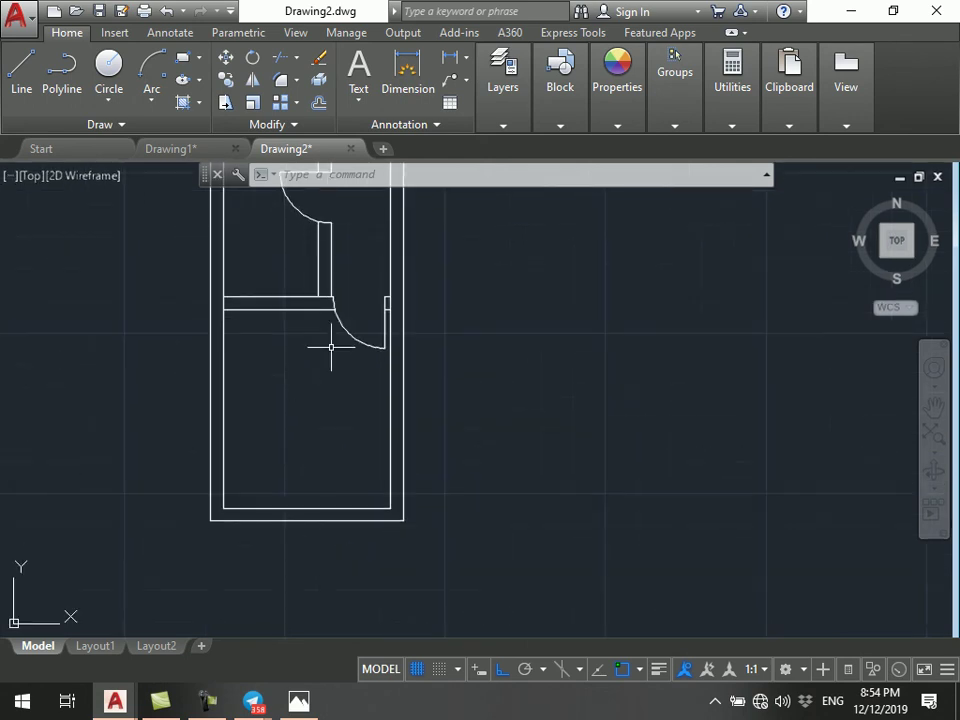
left_click(503, 88)
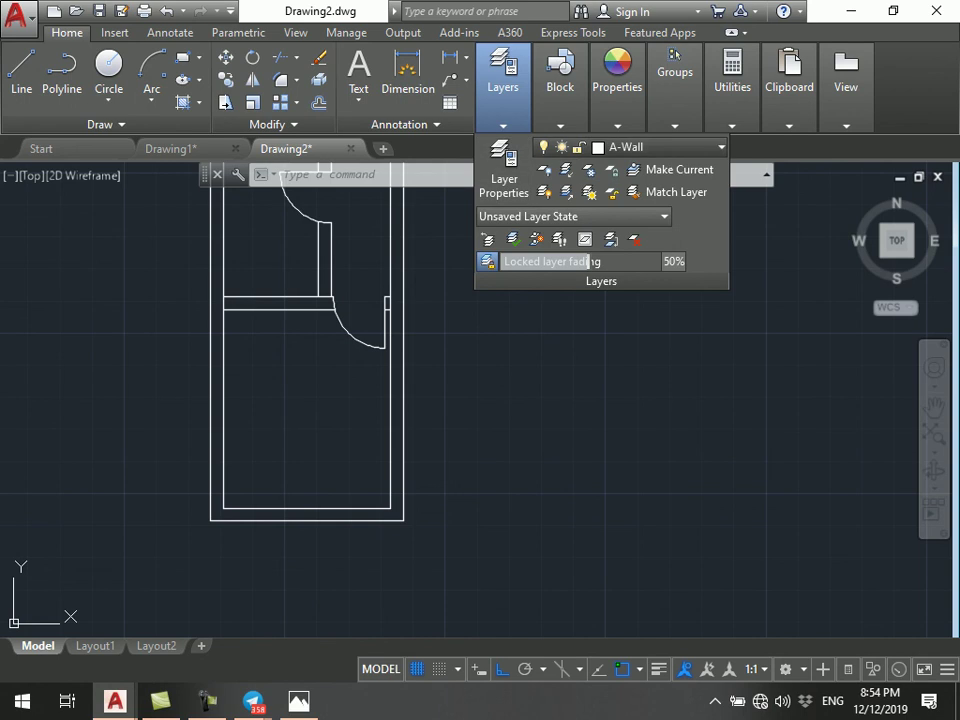
left_click(640, 147)
left_click(643, 305)
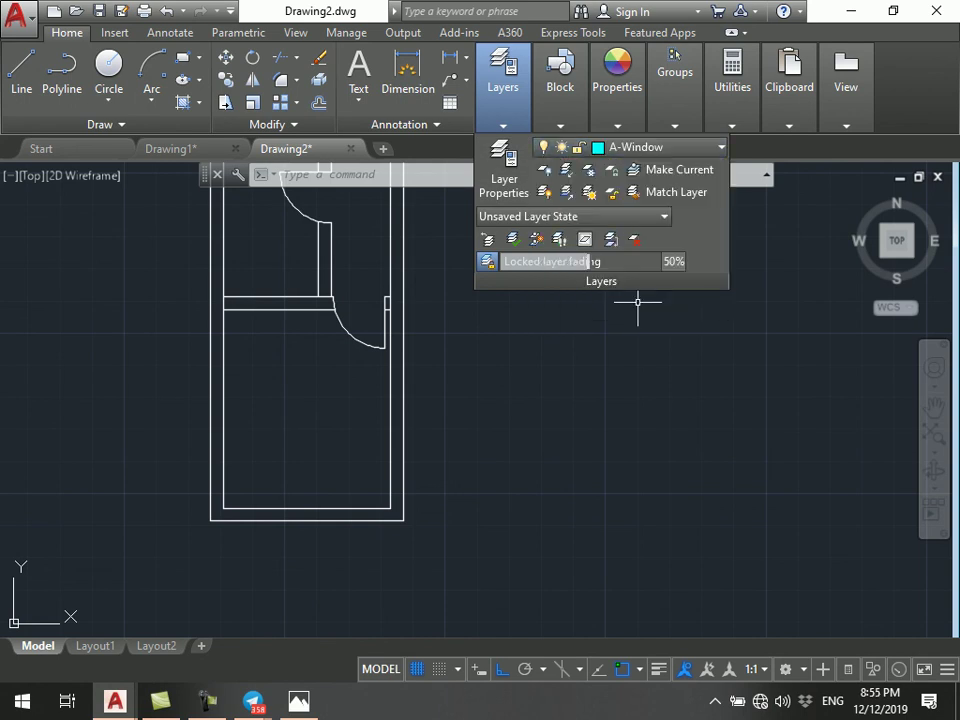
middle_click_drag(349, 270, 349, 326)
left_click(298, 700)
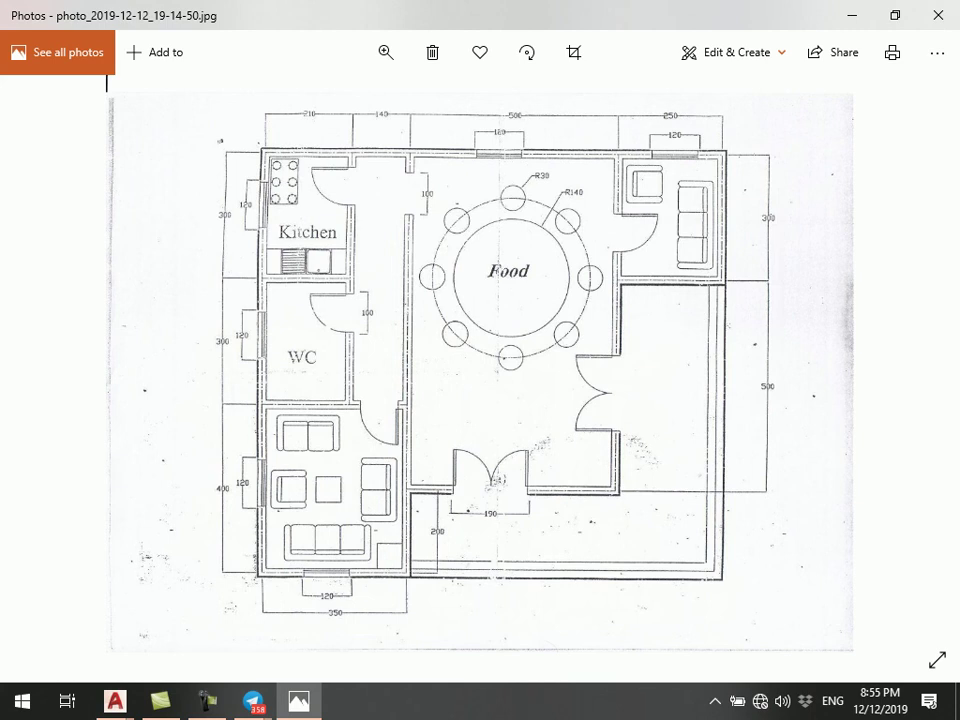
- Start LINE in the drawing, then zoom the scan into the lower-left room's 120 and 350 dimensions
left_click(851, 15)
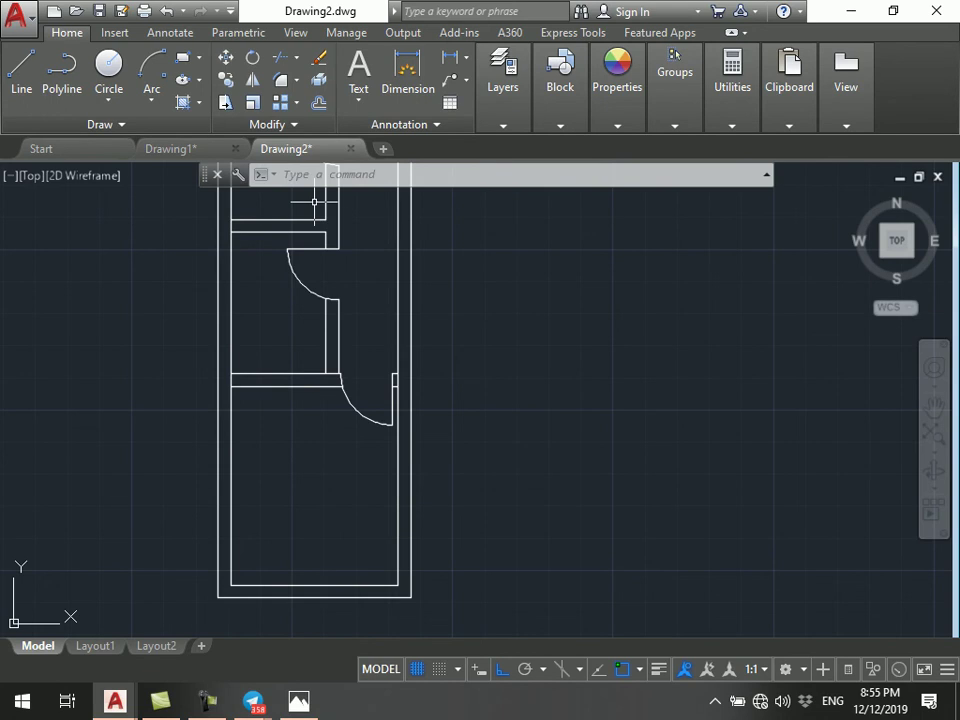
left_click(503, 88)
left_click(21, 68)
scroll(200, 515, "up", 2)
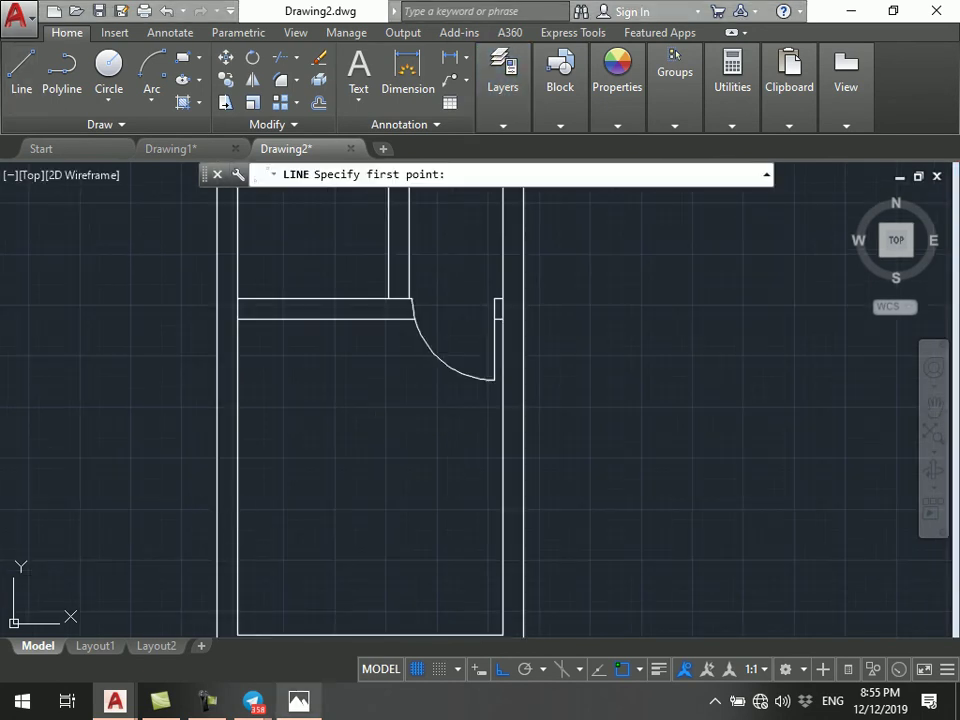
left_click(298, 700)
scroll(351, 651, "up", 2, "ctrl")
scroll(351, 651, "up", 2, "ctrl")
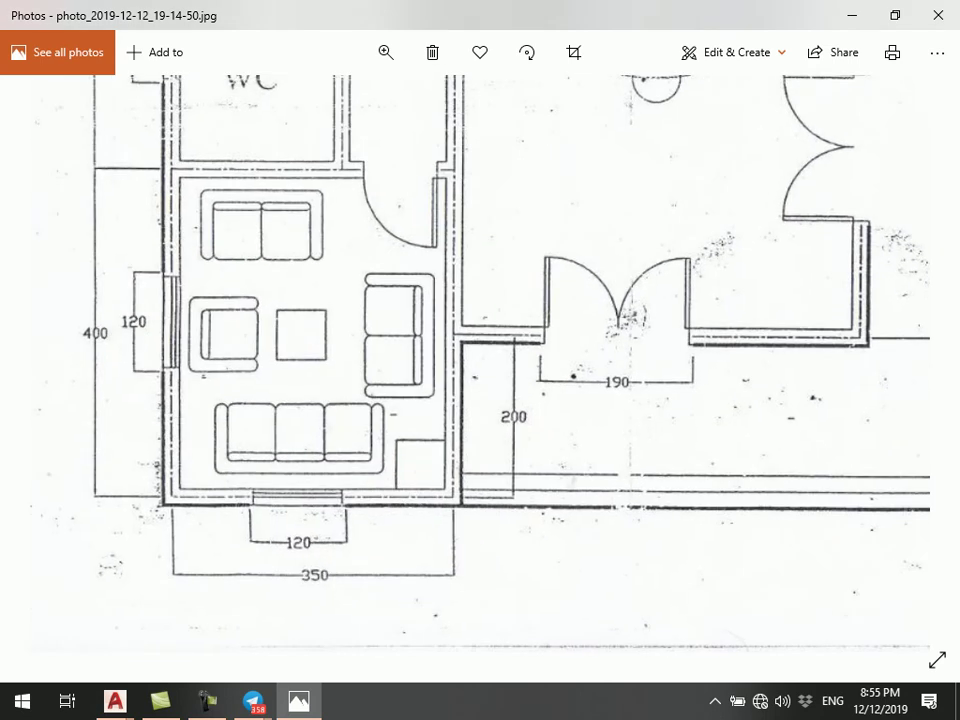
scroll(351, 651, "up", 2, "ctrl")
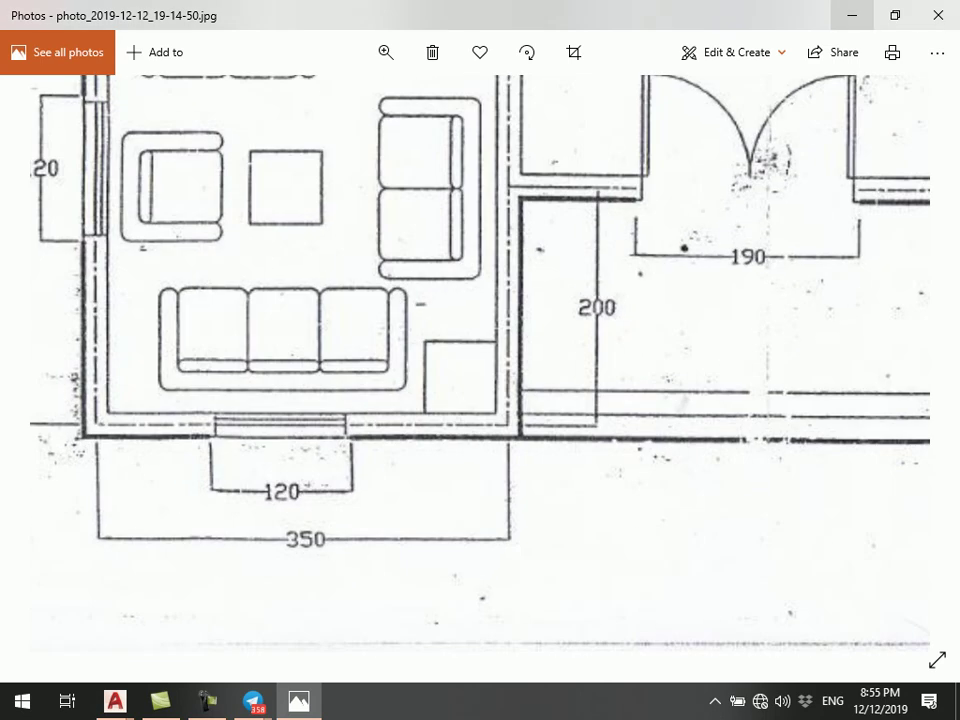
- Back in the drawing, draw the window's 120-unit bottom edge
left_click(852, 15)
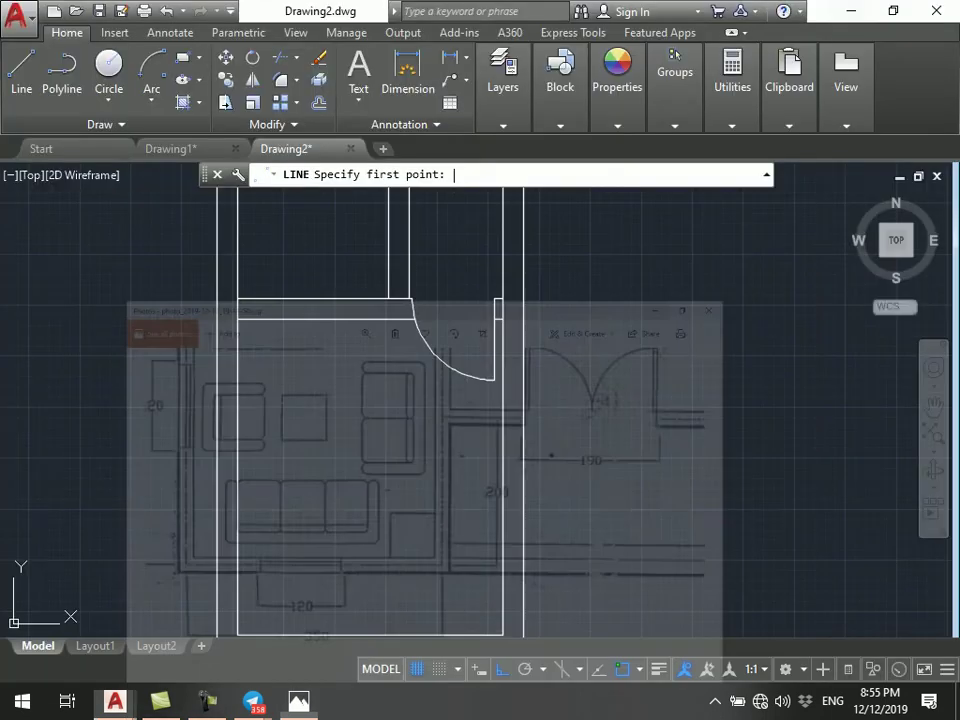
scroll(398, 436, "down", 5)
scroll(396, 381, "up", 5)
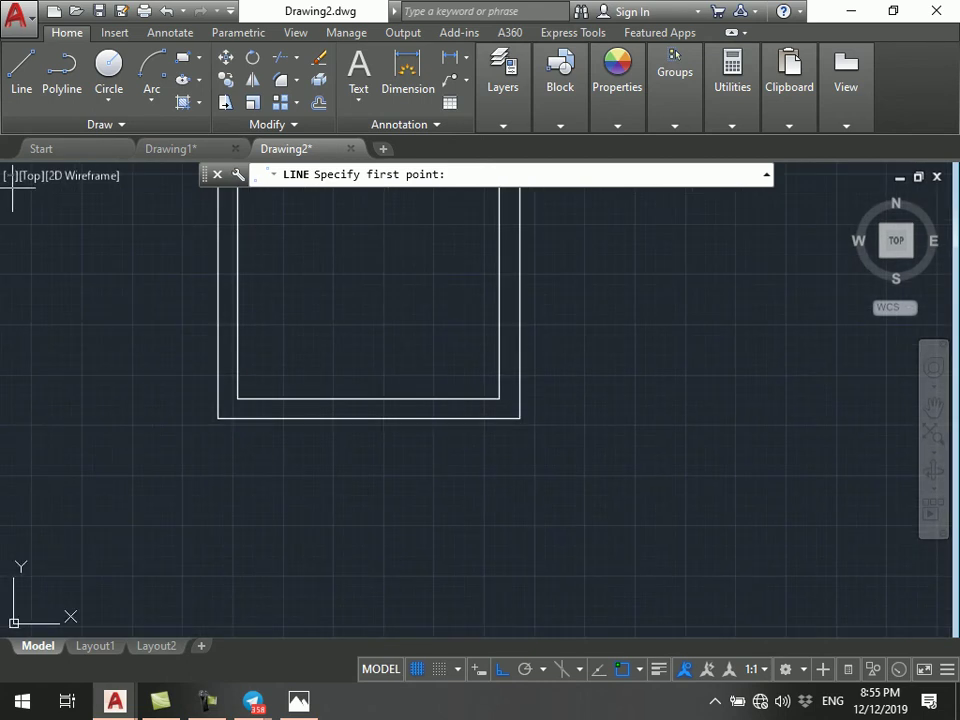
key("Escape")
key("Escape")
scroll(328, 436, "up", 2)
left_click(213, 519)
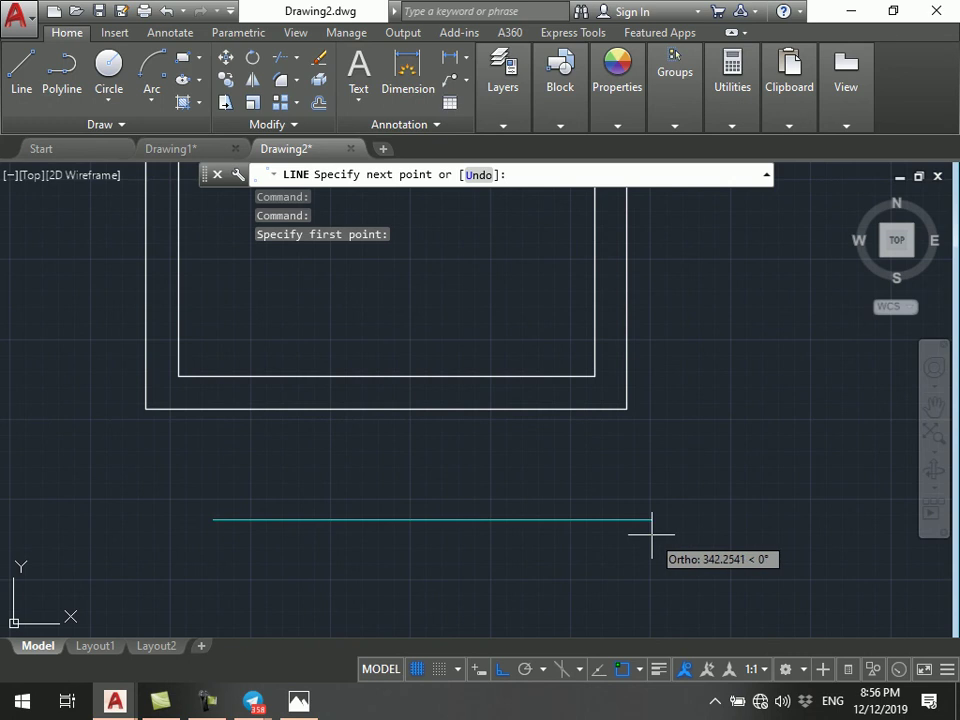
type("120")
key("Return")
key("Escape")
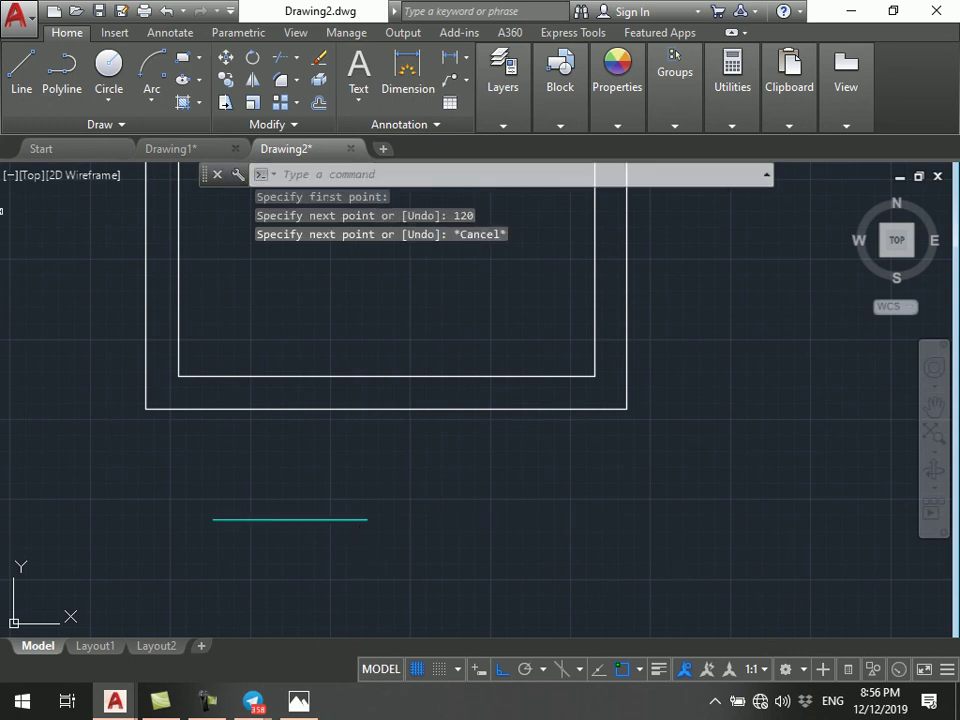
- Complete the 120 by 25 window rectangle with a 25 side, 120 top and closing edge
left_click(21, 65)
scroll(166, 493, "up", 2)
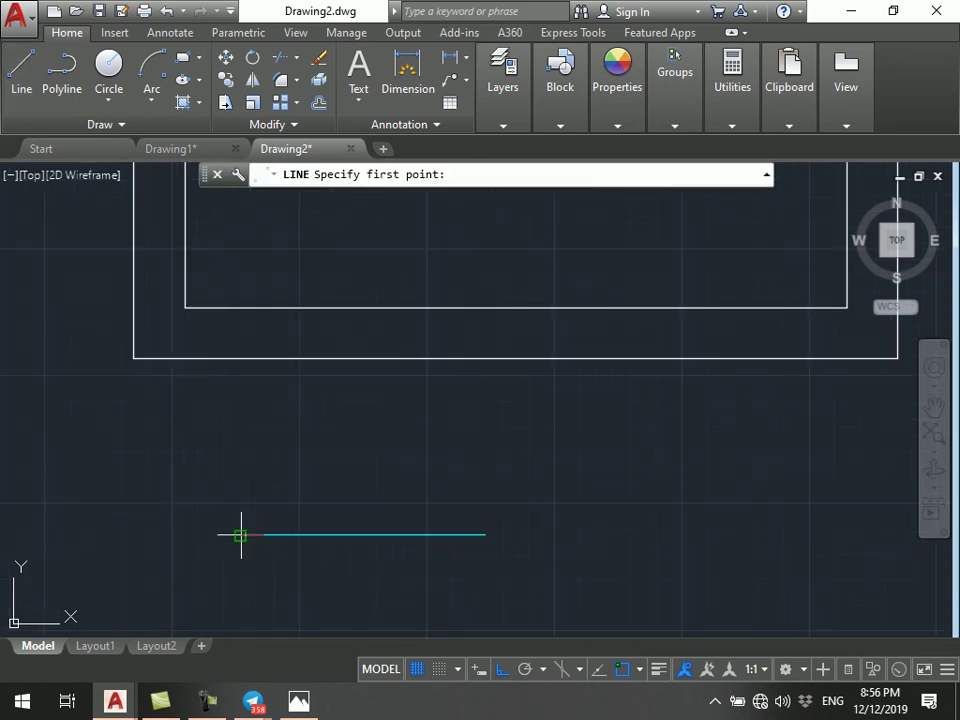
left_click(240, 535)
key("Return")
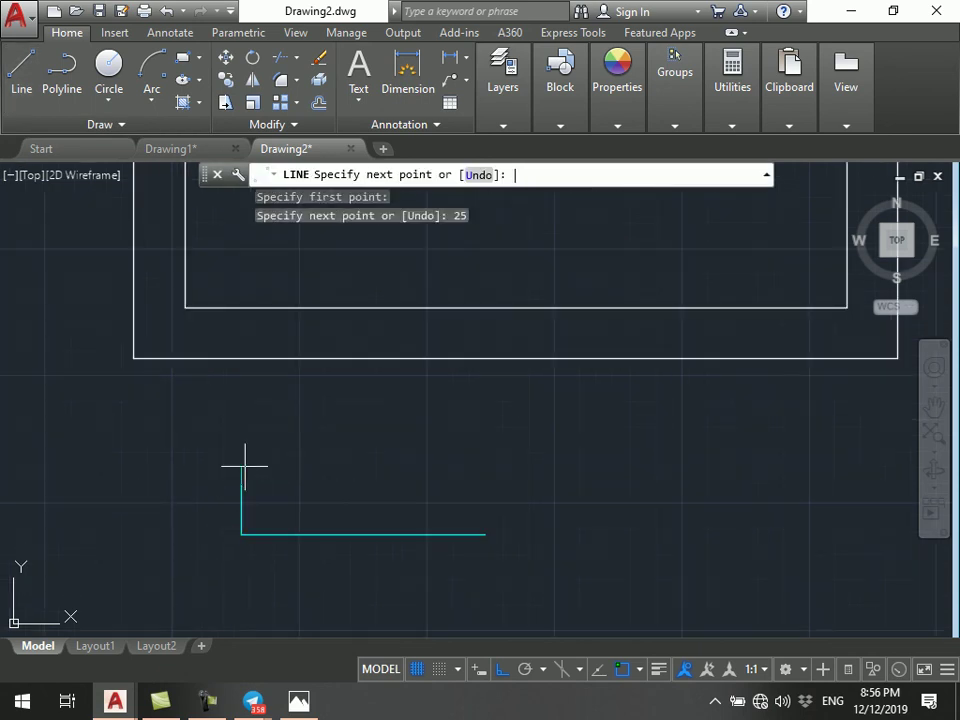
type("120")
key("Return")
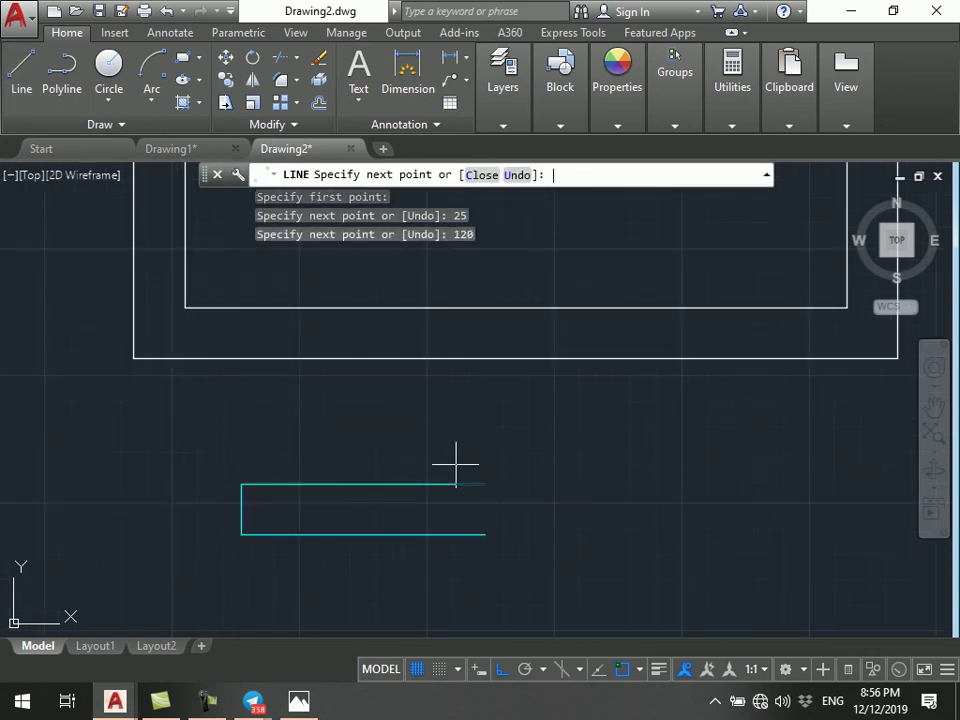
left_click(486, 536)
key("Escape")
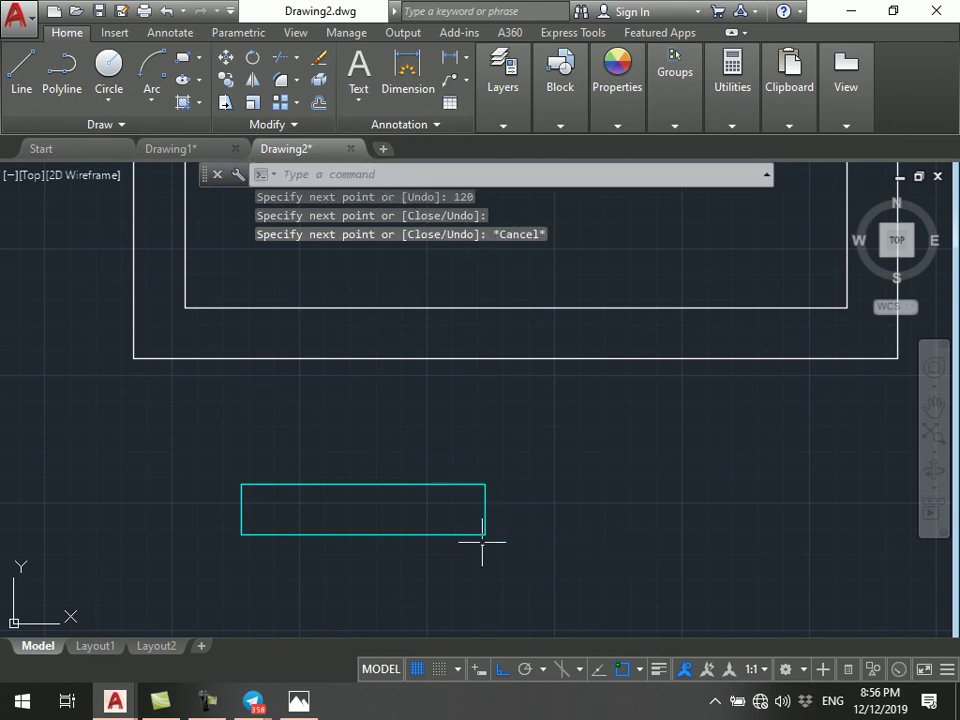
- Add two lengthwise divider lines across the rectangle between its side edges
left_click(21, 68)
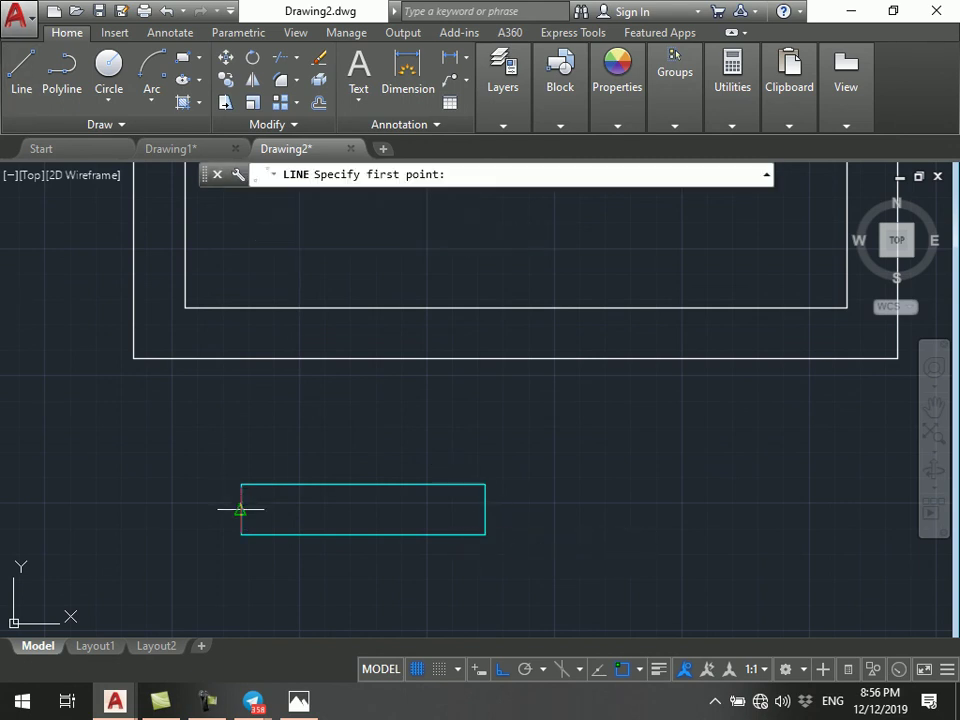
left_click(241, 509)
left_click(486, 509)
key("Escape")
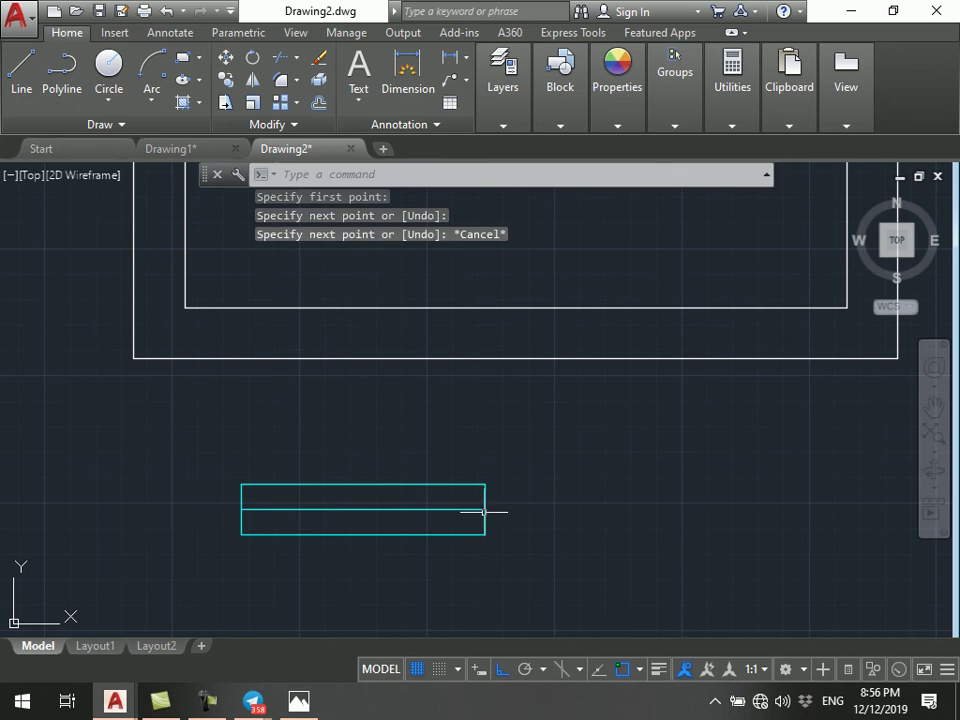
scroll(280, 547, "up", 2)
key("space")
left_click(222, 466)
left_click(605, 467)
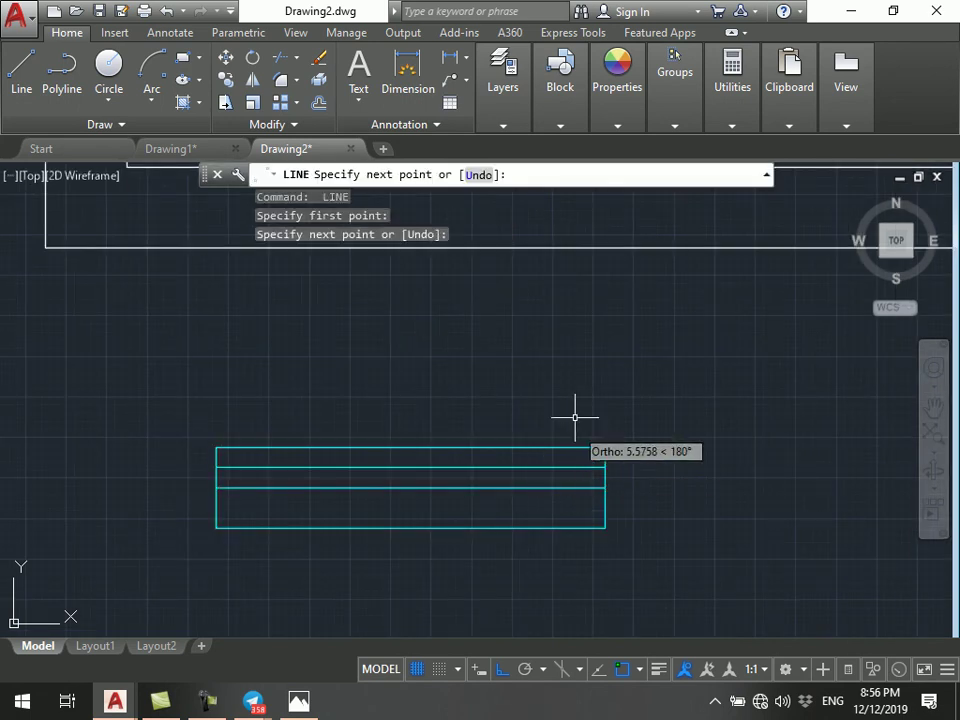
key("Escape")
scroll(520, 420, "down", 2)
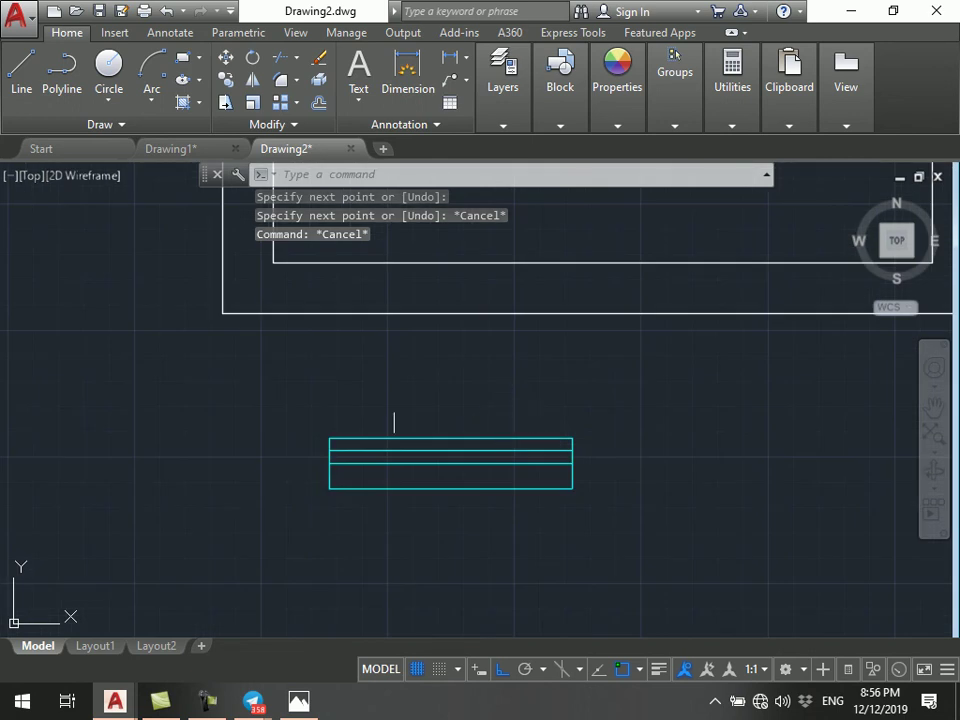
- Copy the window symbol to the bottom wall opening's midpoint using mid-between-two-points snaps
left_click(292, 391)
left_click(883, 551)
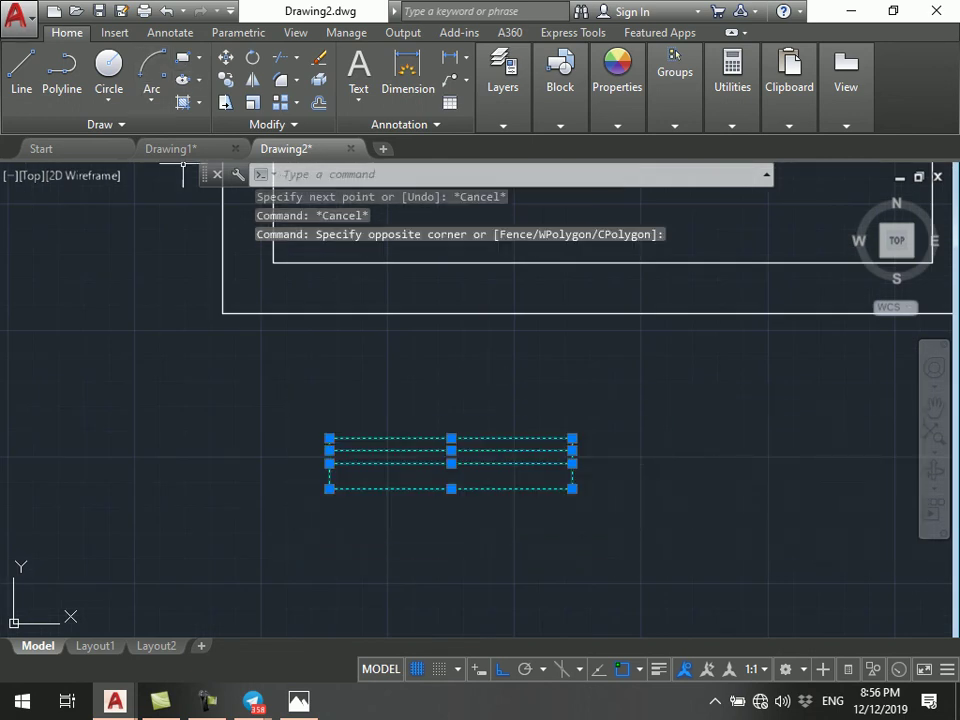
left_click(226, 79)
right_click(380, 318, "shift")
left_click(458, 265)
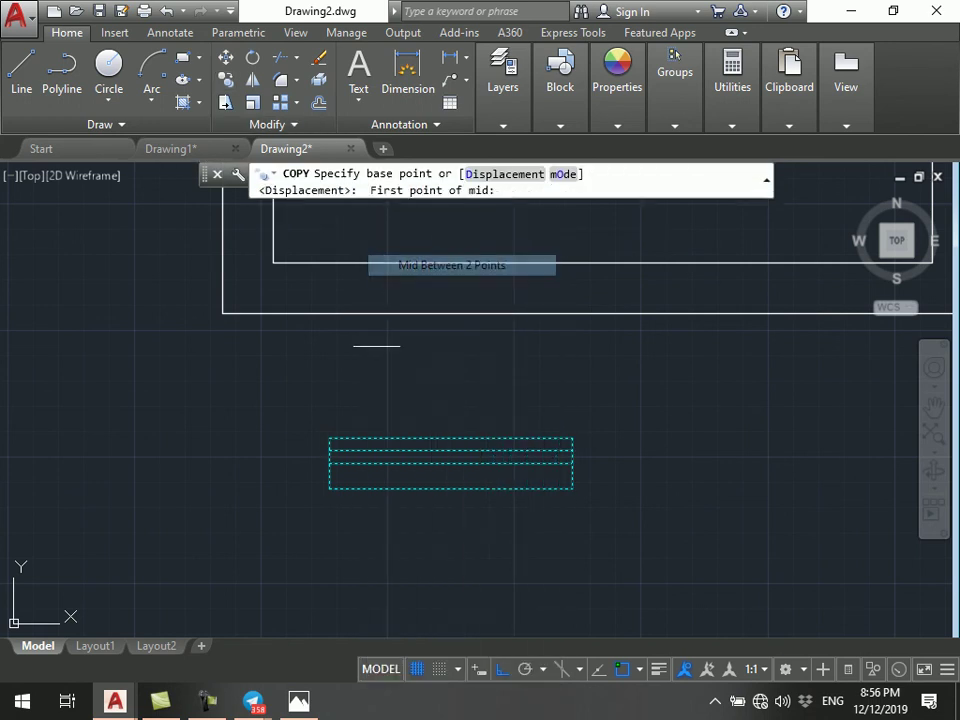
left_click(329, 438)
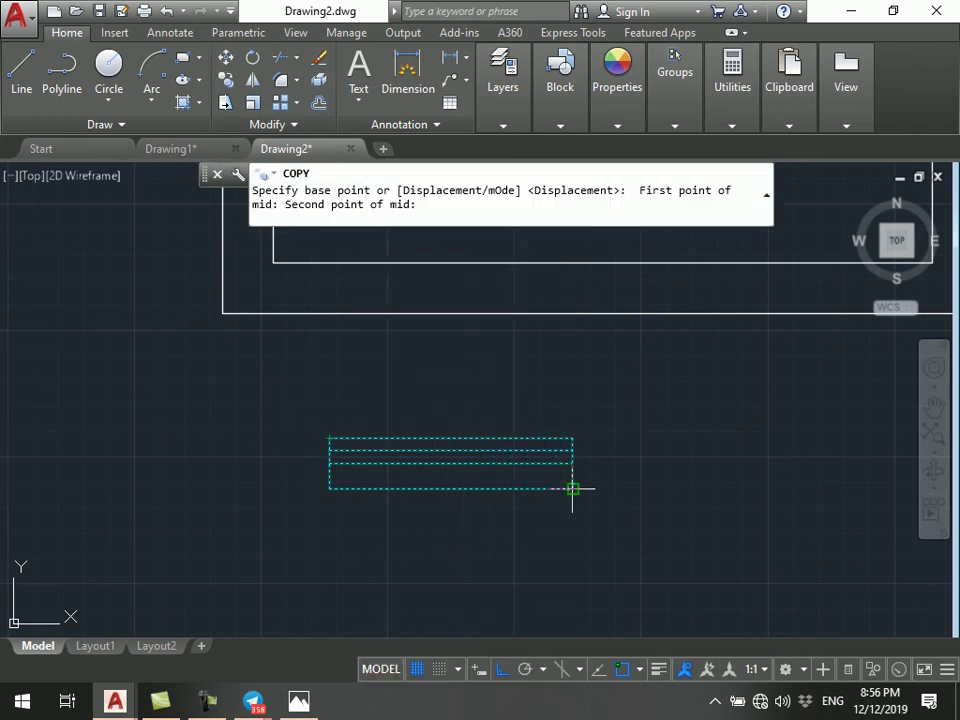
left_click(572, 488)
scroll(348, 490, "down", 4)
key("F8")
right_click(352, 478, "shift")
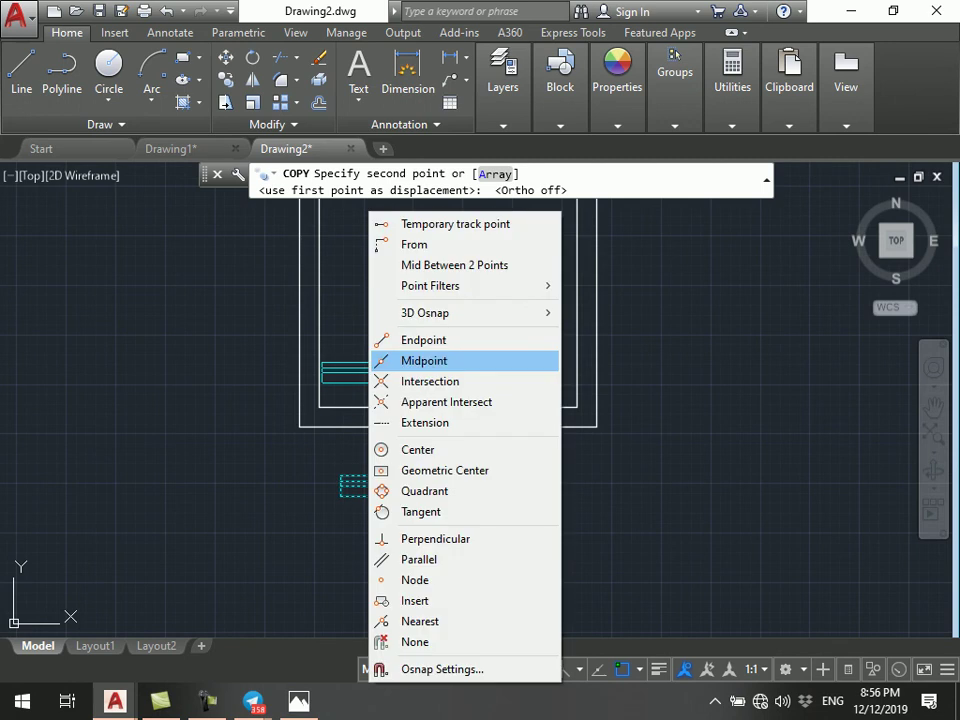
left_click(458, 265)
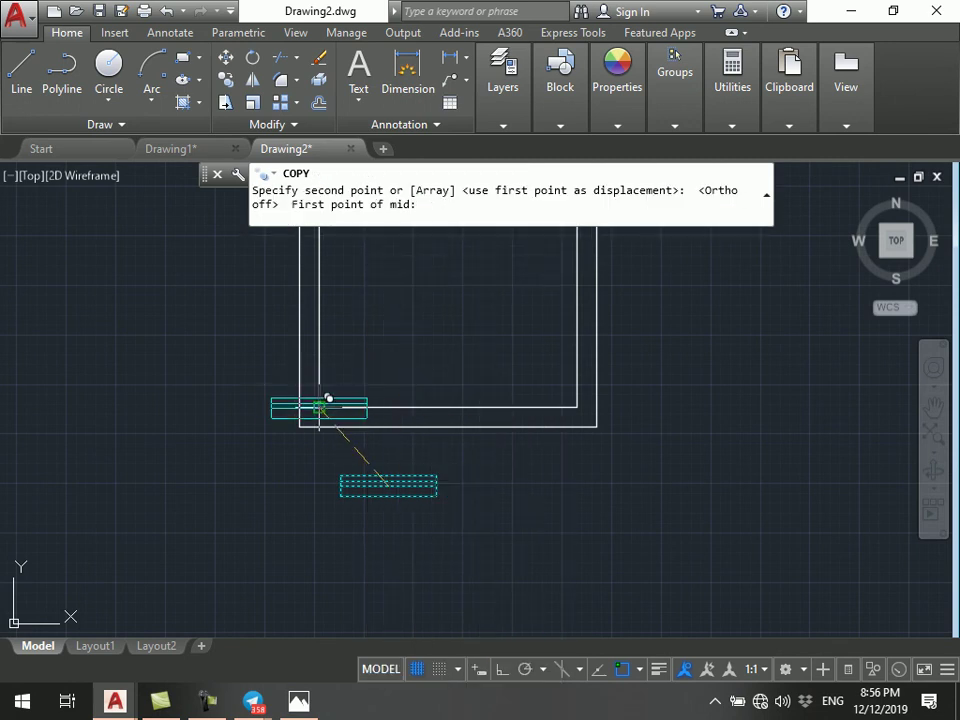
left_click(299, 427)
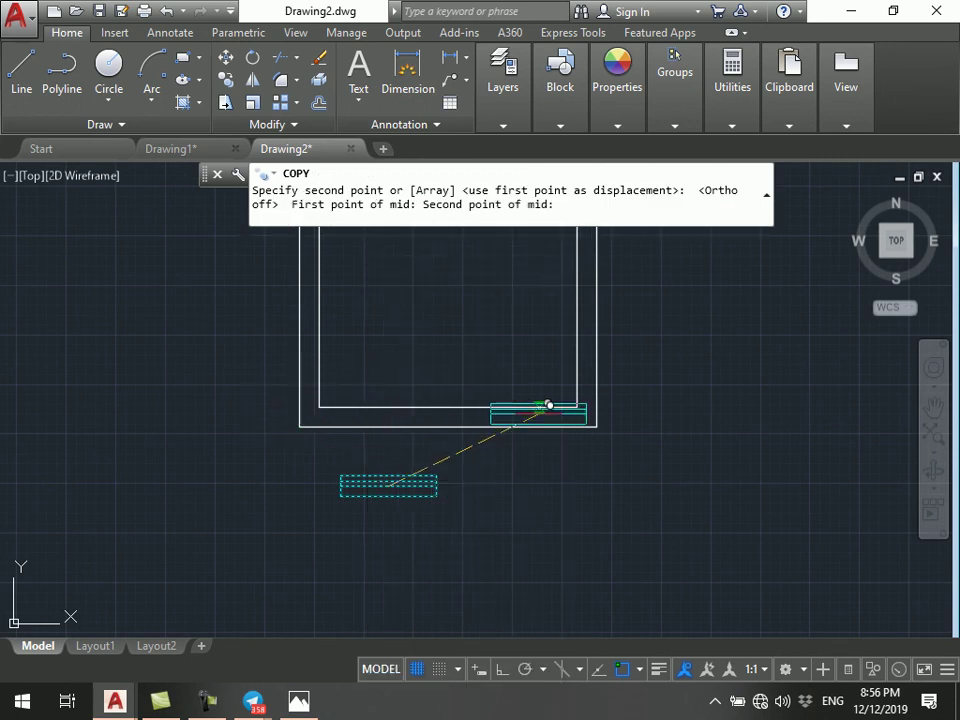
left_click(600, 399)
key("Escape")
- Move the copied window up so it sits flush against the wall line
scroll(440, 413, "up", 4)
scroll(437, 413, "up", 2)
left_click(214, 334)
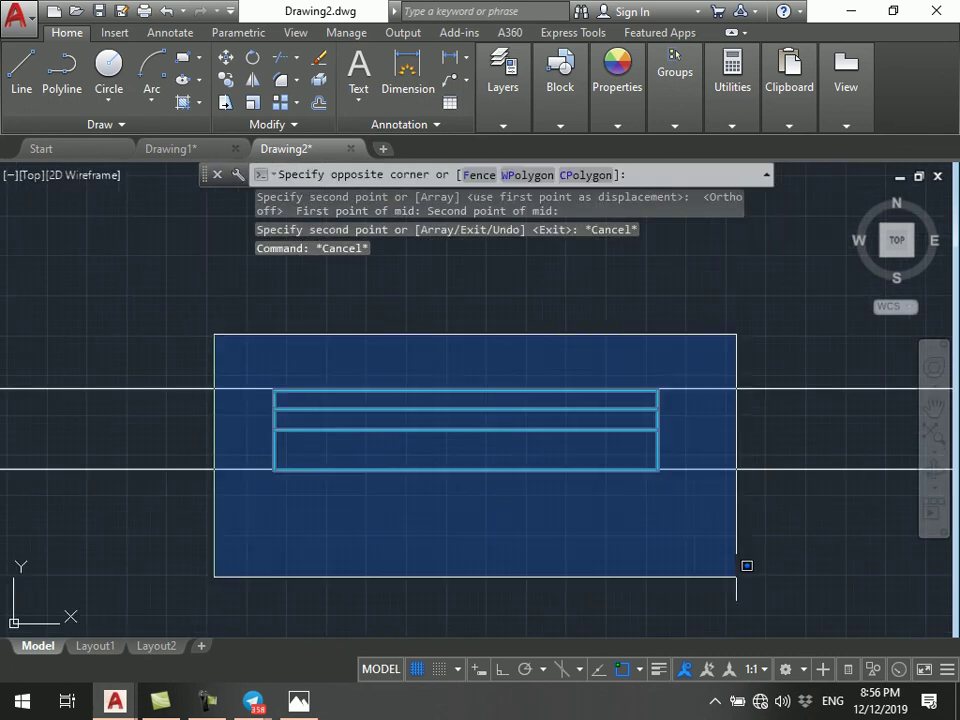
left_click(670, 550)
type("m")
key("Return")
scroll(214, 396, "up", 3)
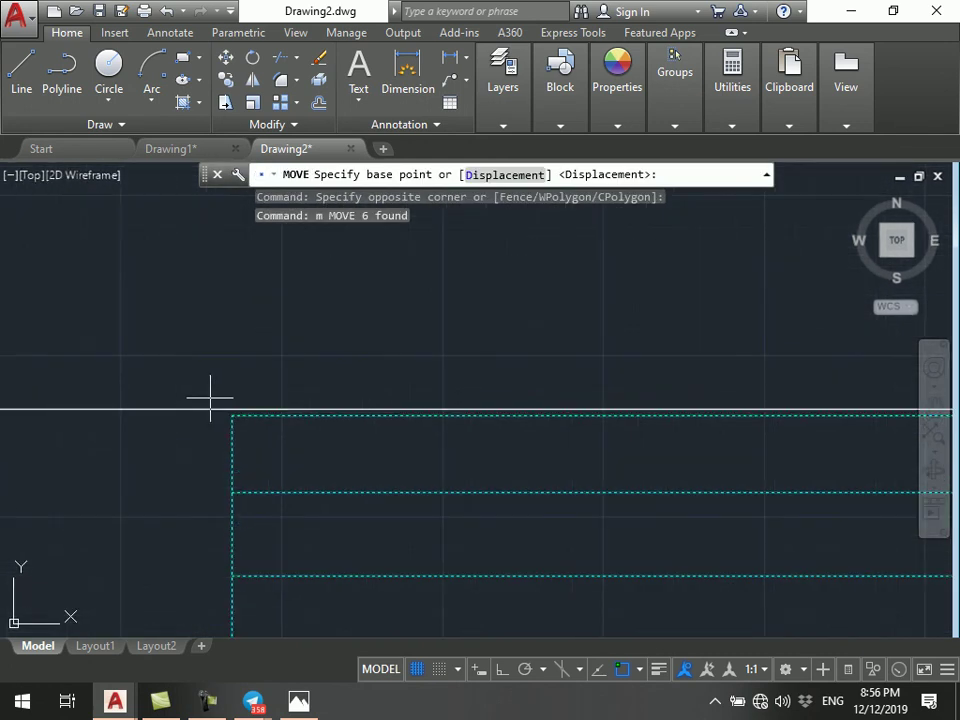
scroll(231, 410, "up", 2)
left_click(231, 413)
left_click(230, 406)
- Select the spare window below the plan and compare the placement with the scanned plan
scroll(465, 364, "down", 3)
scroll(497, 371, "down", 2)
scroll(525, 404, "down", 2)
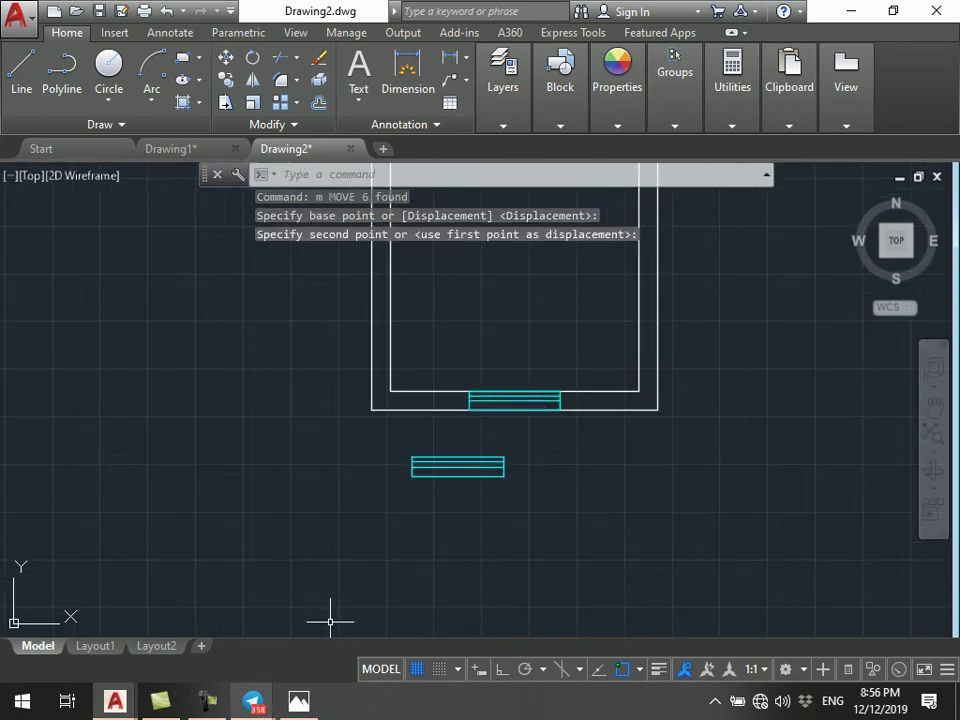
mouse_move(298, 701)
left_click(386, 444)
left_click(557, 525)
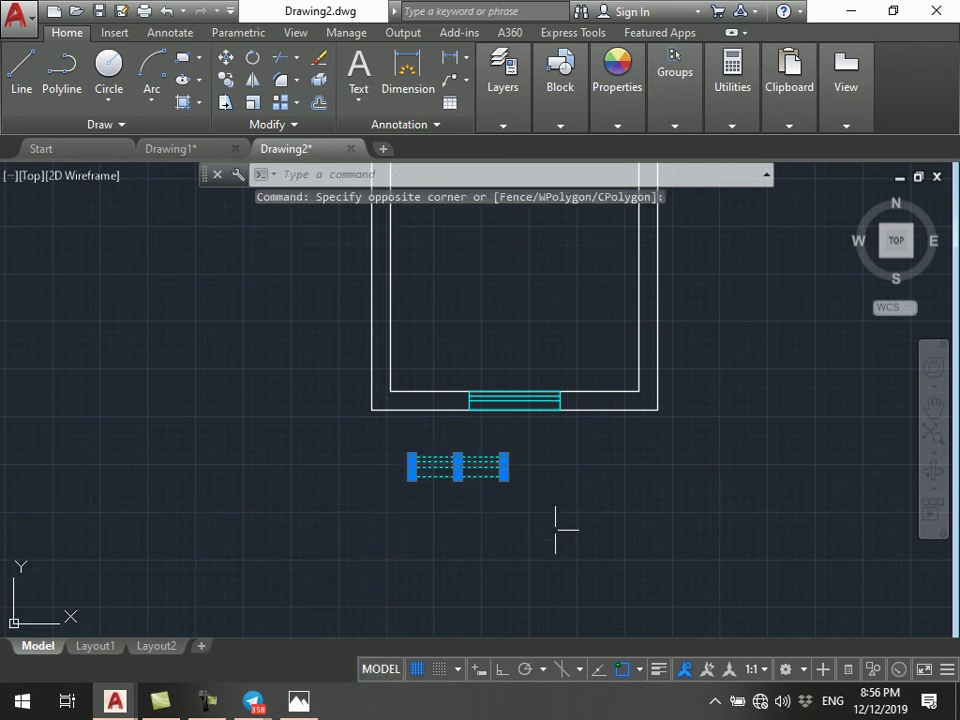
type("e")
left_click(298, 700)
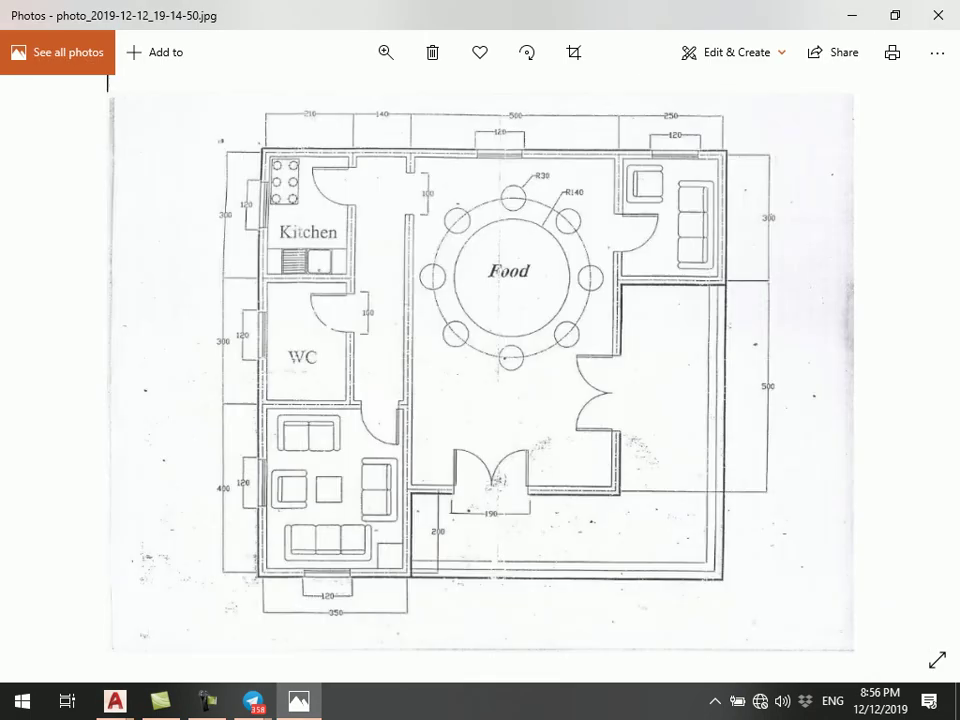
scroll(373, 560, "up", 3)
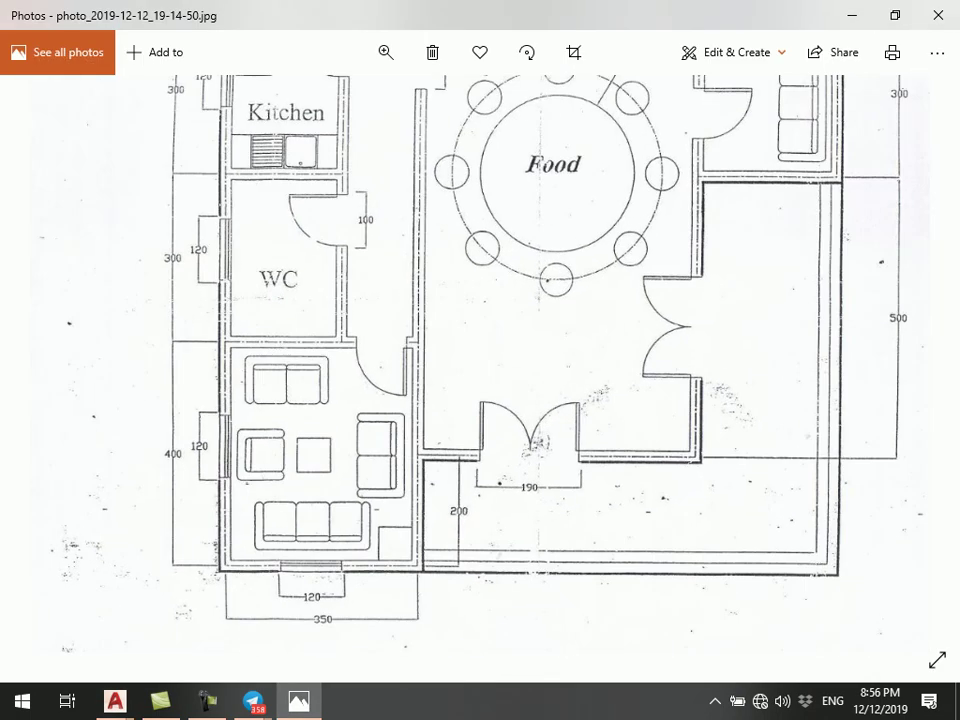
left_click(853, 15)
key("Escape")
- Erase the spare horizontal window symbol below the plan
left_click_drag(369, 418, 650, 540)
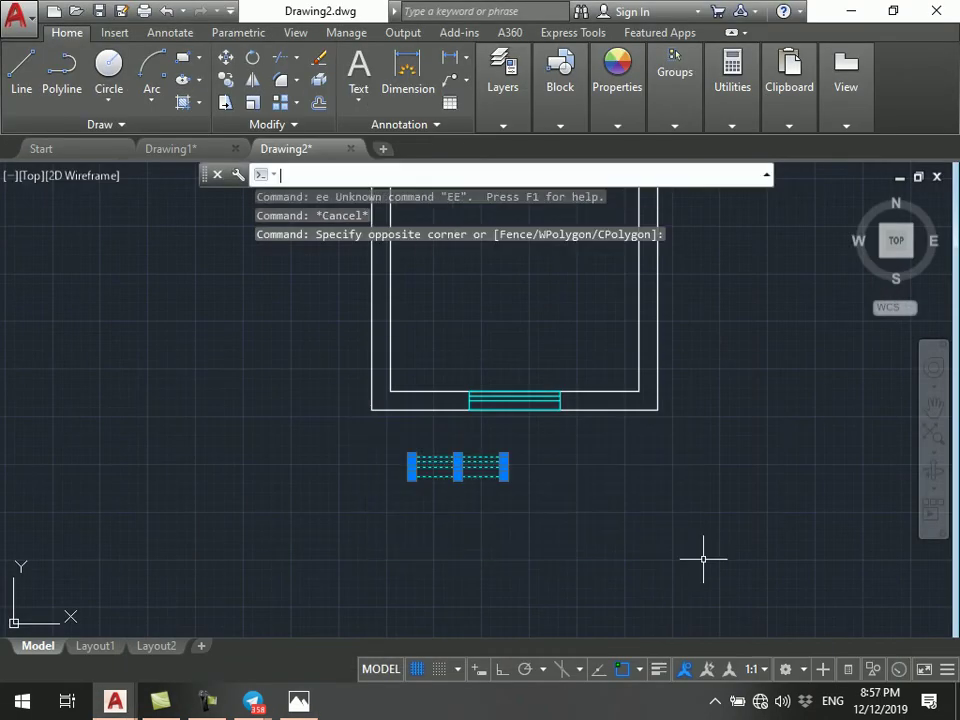
type("e")
key("Return")
middle_click_drag(435, 279, 499, 467)
scroll(499, 467, "down", 2)
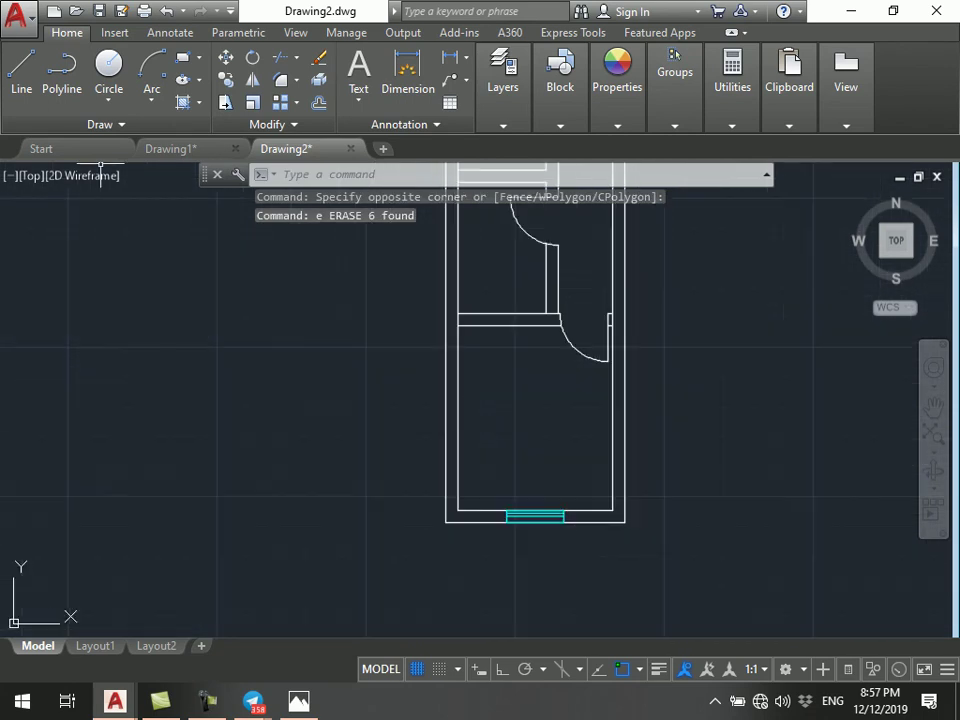
- With Ortho on, draw an upright 25 by 120 rectangle beside the plan
left_click(21, 68)
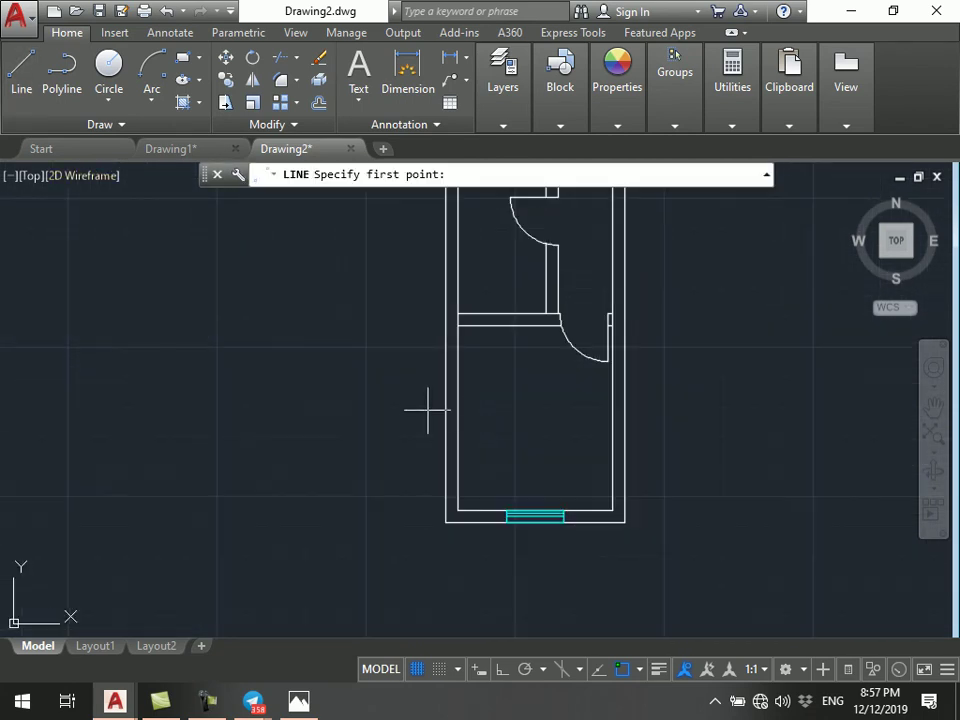
scroll(393, 399, "up", 2)
left_click(292, 349)
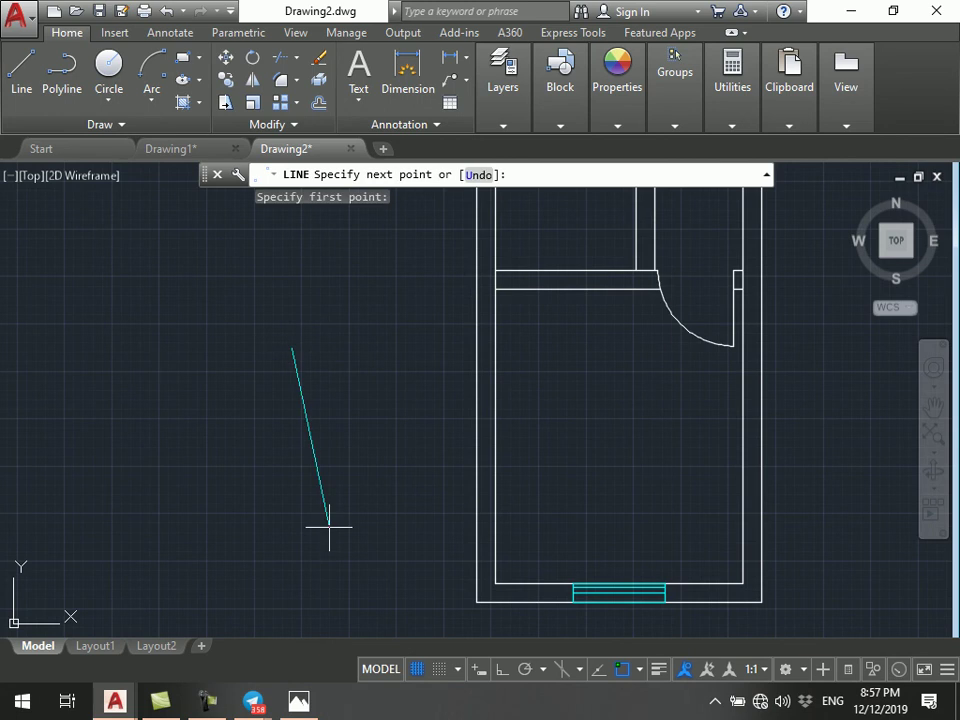
left_click(501, 668)
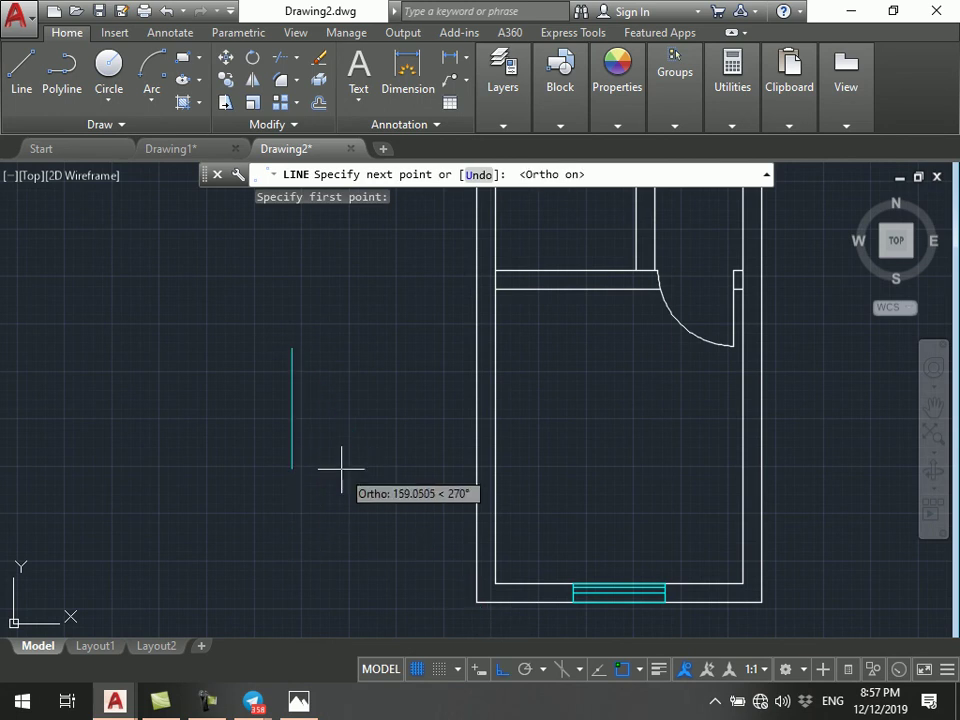
type("120")
key("Return")
type("25")
key("Return")
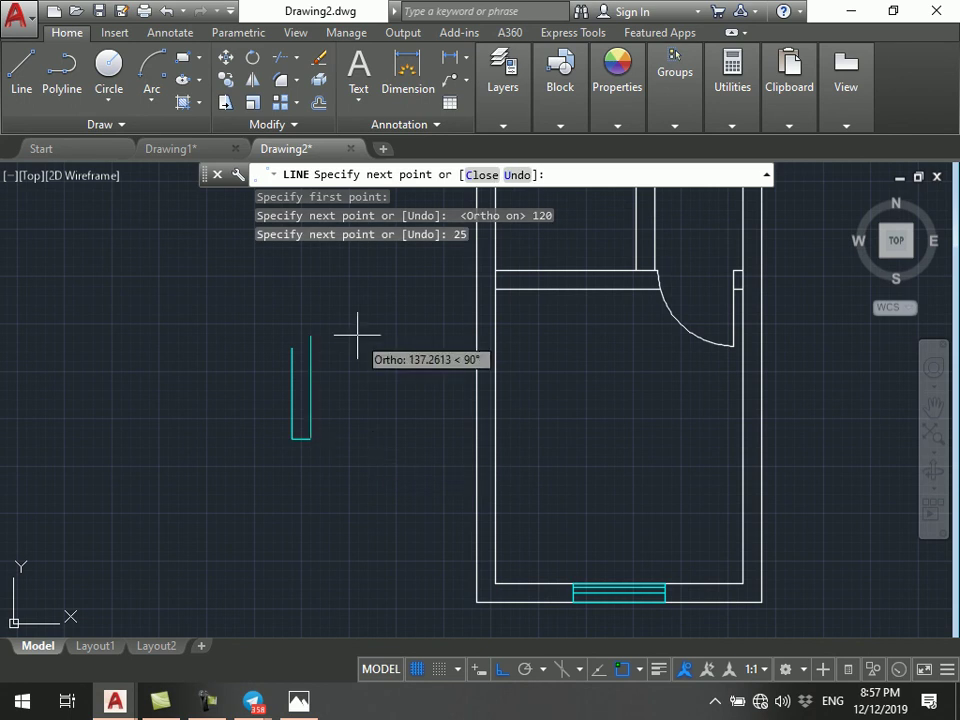
key("Return")
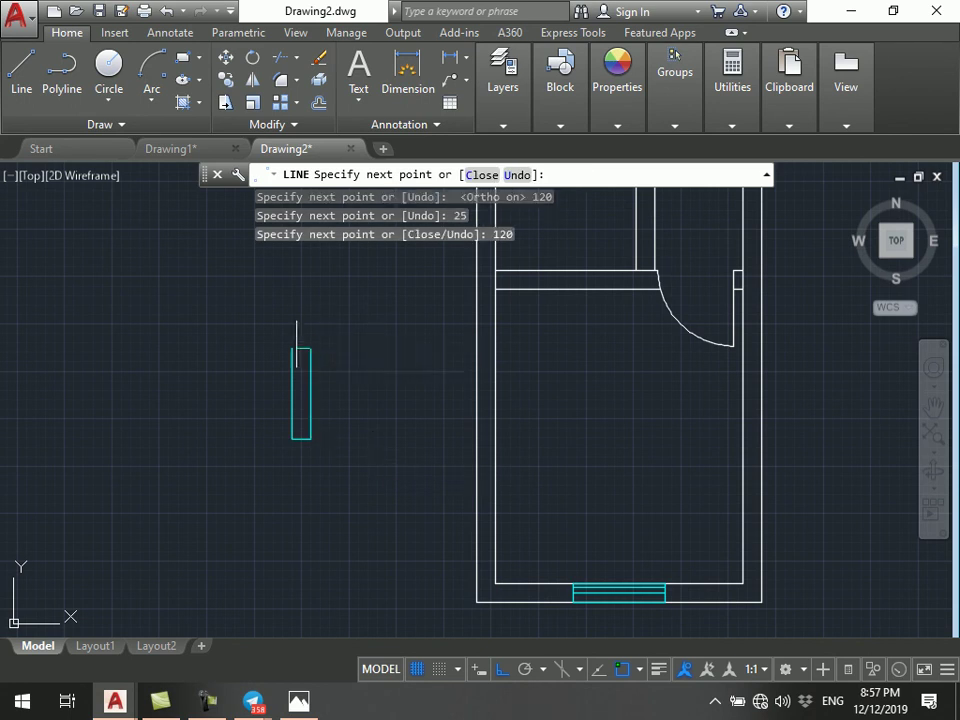
left_click(290, 348)
key("Escape")
- Add two lengthwise inner lines between the rectangle's top and bottom edges
scroll(273, 386, "up", 2)
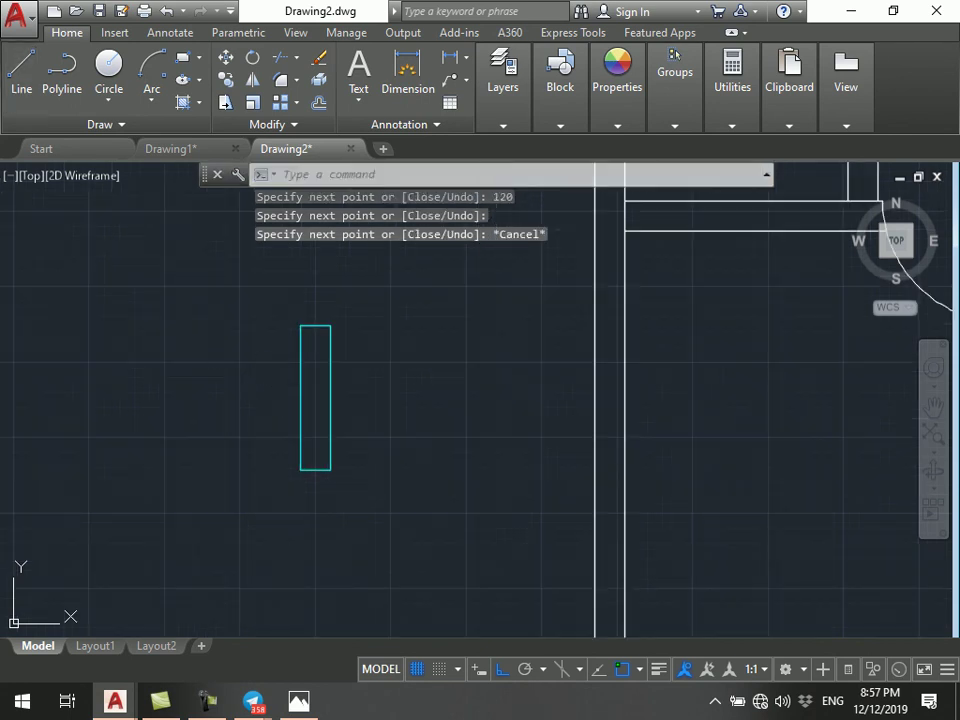
left_click(21, 65)
left_click(315, 326)
left_click(315, 468)
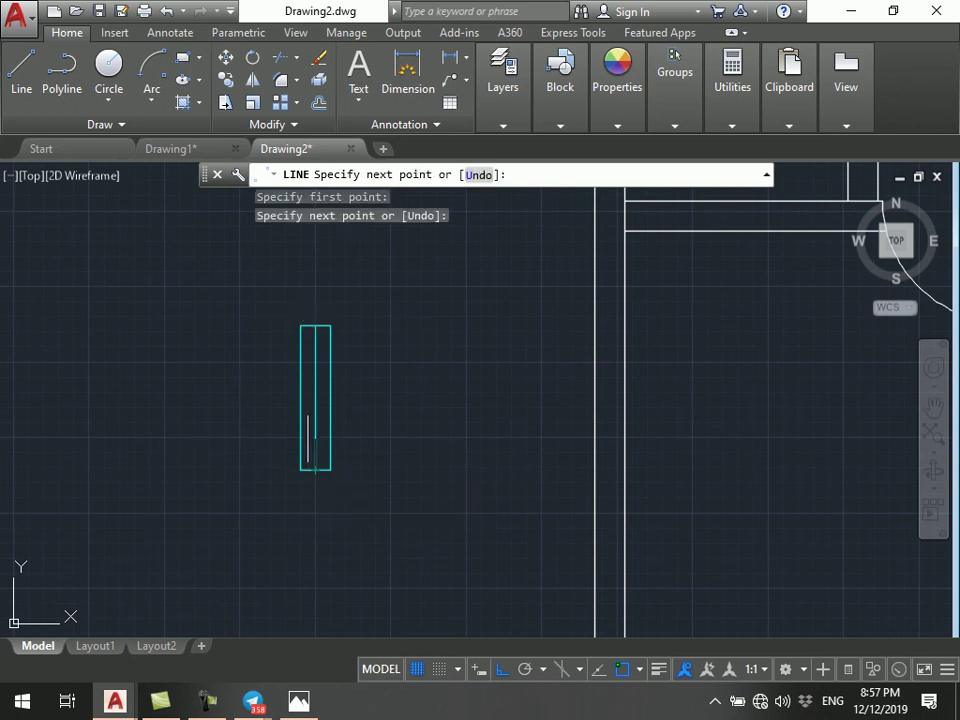
key("Escape")
scroll(317, 324, "up", 1)
key("Return")
scroll(309, 327, "up", 2)
left_click(316, 327)
scroll(318, 327, "down", 2)
scroll(306, 579, "up", 4)
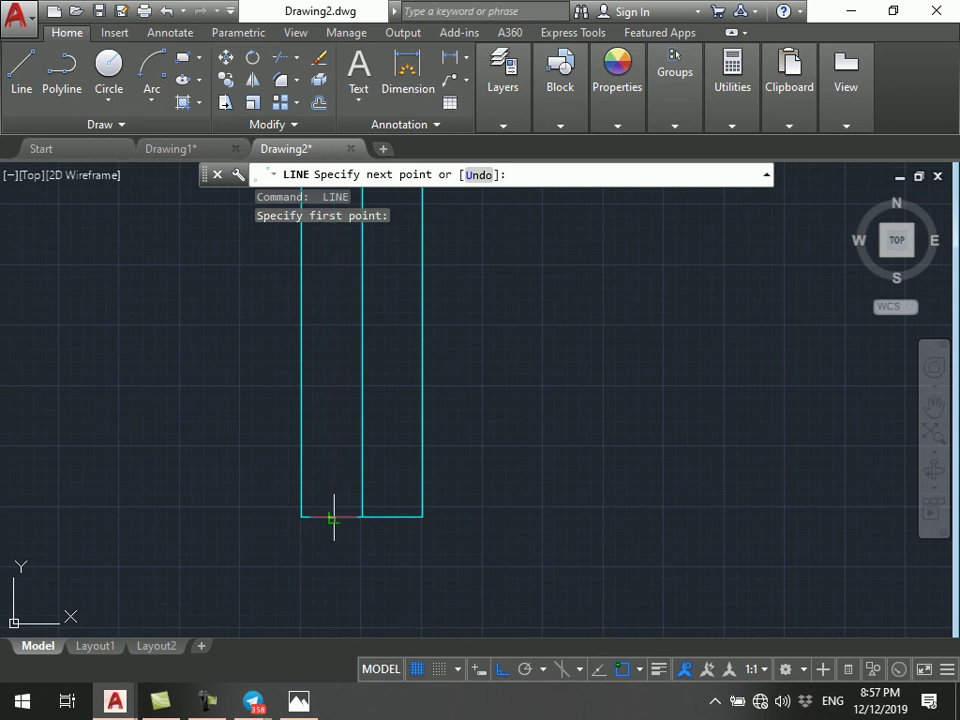
left_click(333, 517)
key("Escape")
scroll(361, 516, "down", 5)
left_click(296, 361)
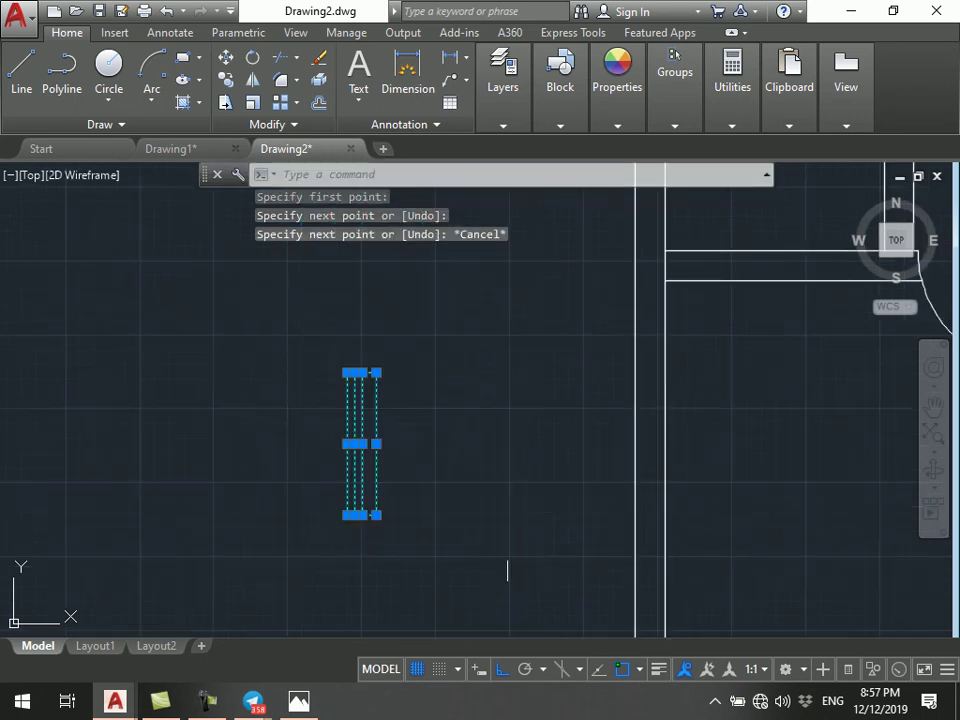
- Copy the upright window symbol into two openings along the left wall
left_click(508, 557)
type("co")
key("Return")
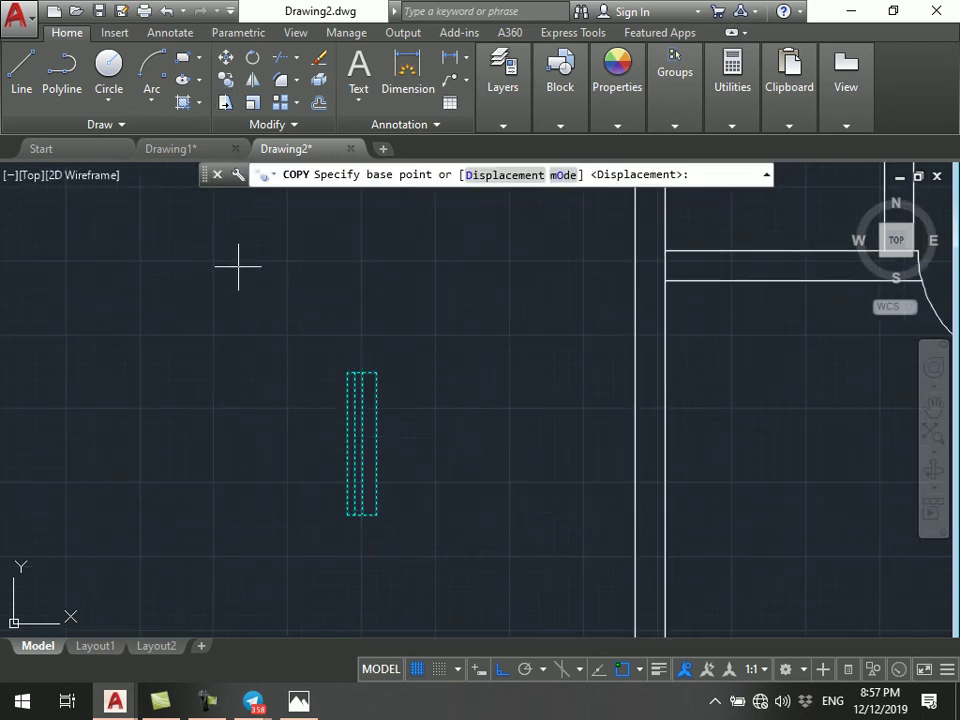
scroll(315, 396, "down", 1)
scroll(388, 378, "up", 3)
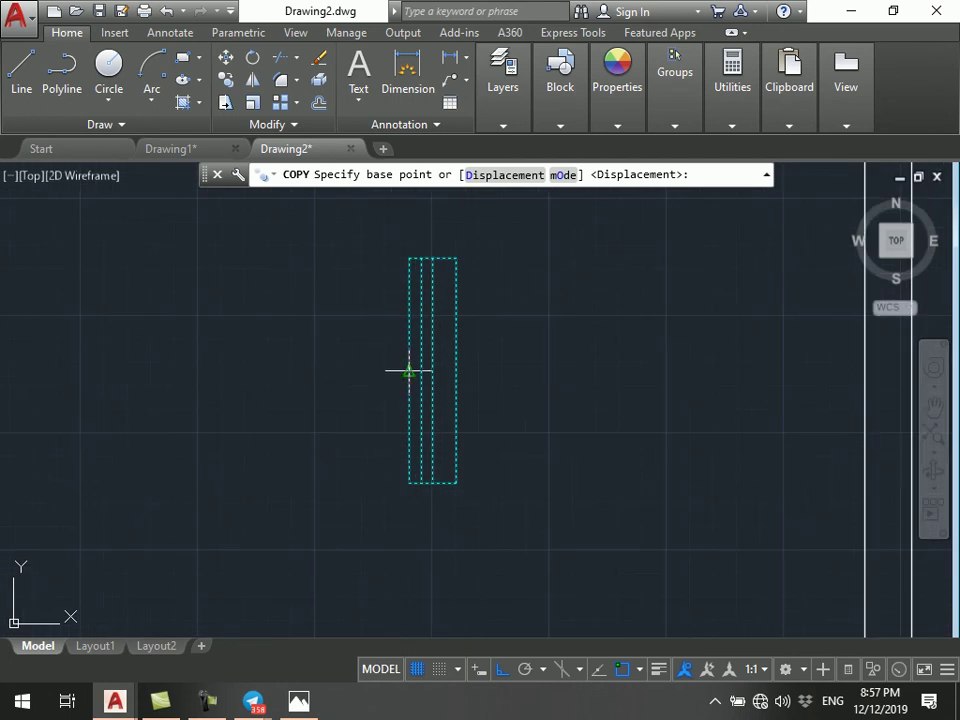
left_click(409, 371)
scroll(290, 275, "down", 3)
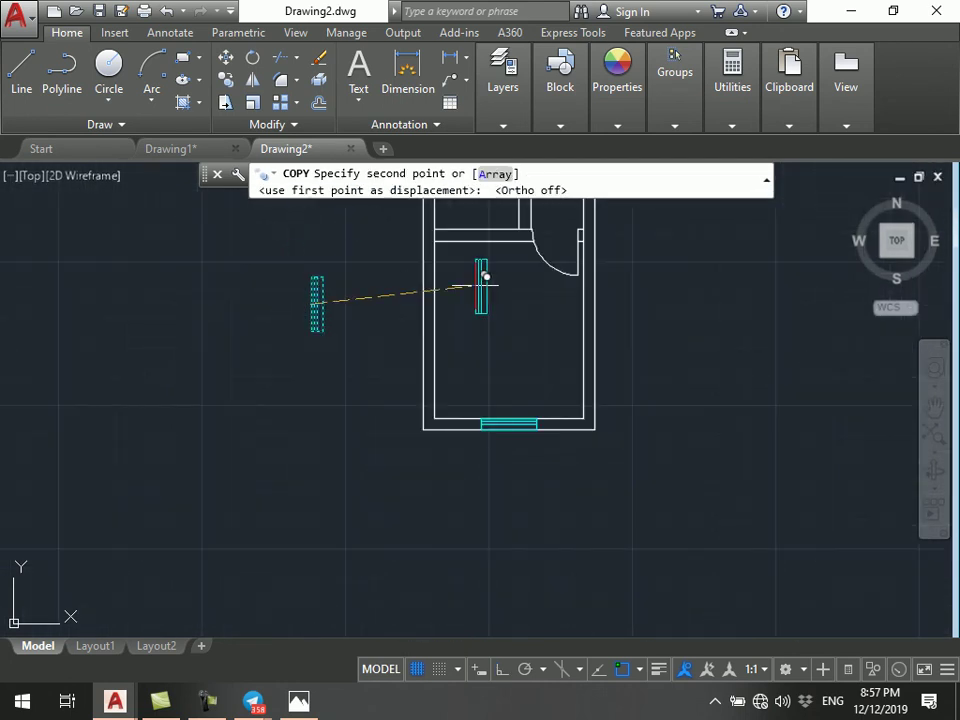
scroll(455, 300, "up", 2)
left_click(429, 330)
scroll(321, 482, "down", 3)
scroll(317, 514, "down", 1)
scroll(358, 470, "up", 2)
left_click(370, 427)
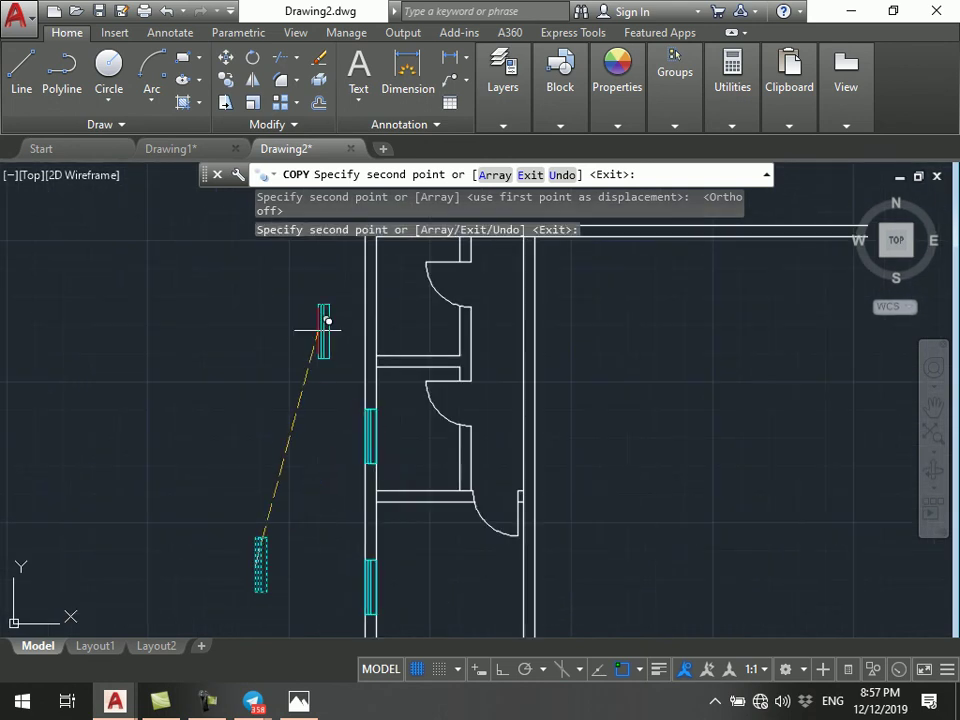
scroll(330, 400, "up", 2)
key("Escape")
- Erase the original upright window and bring the scanned floor plan back up
scroll(450, 303, "down", 4)
left_click(285, 439)
left_click(355, 573)
type("e")
key("Return")
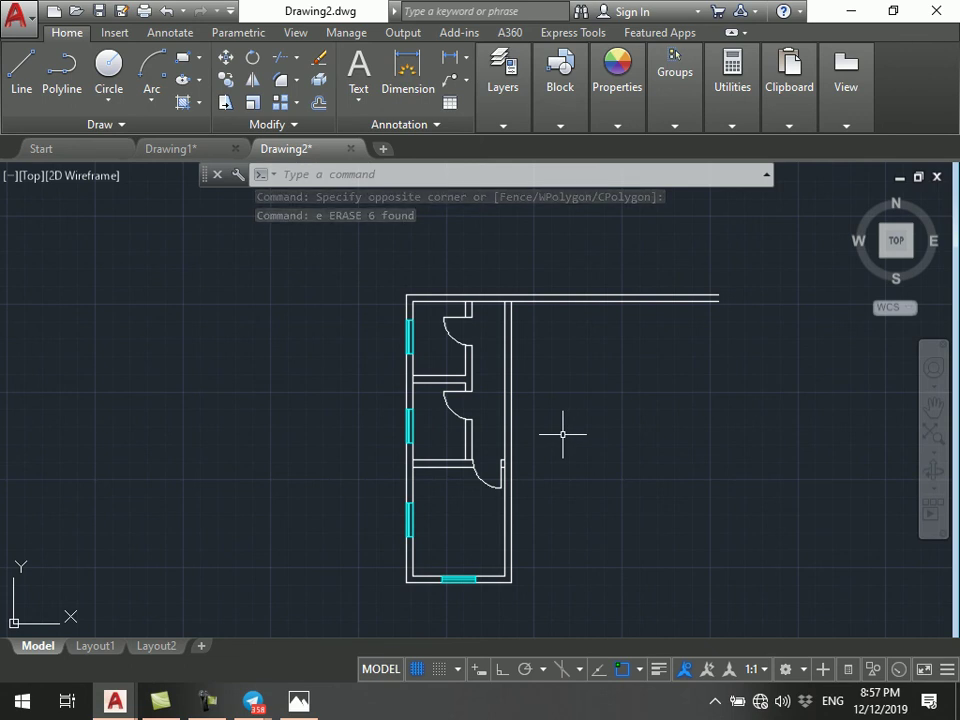
left_click(299, 700)
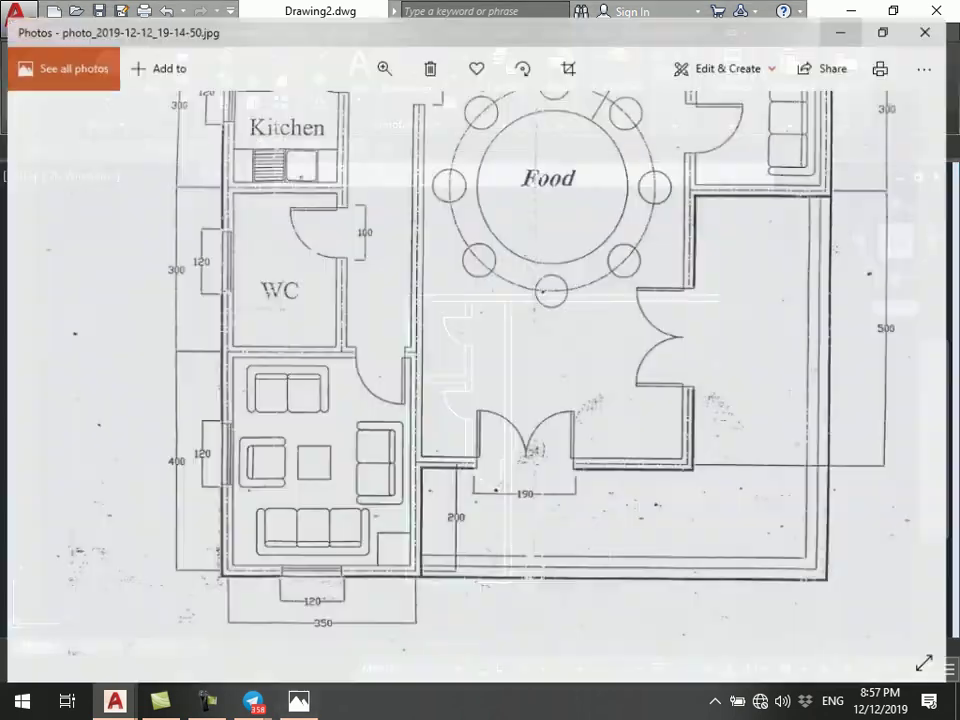